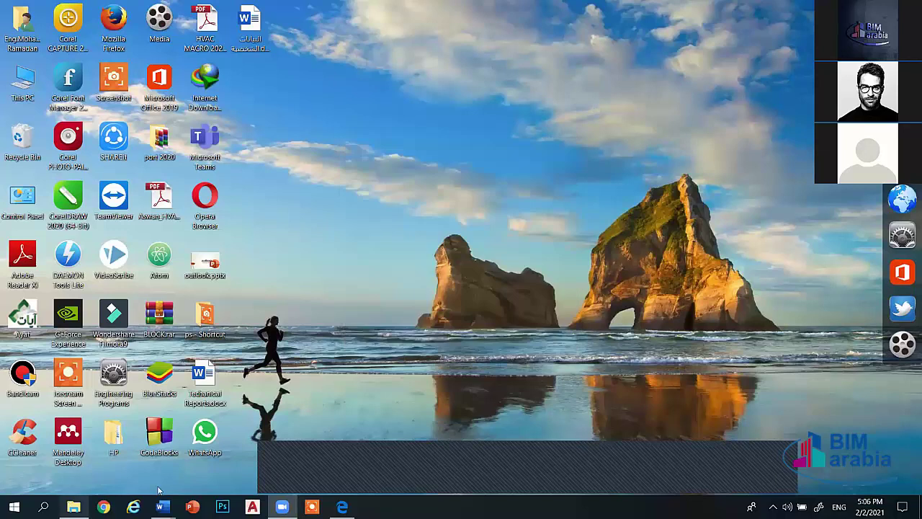
In Document1, replace the title ending 'ثامنة' so the title reads 'المحاضرة التاسعة'.
mouse_move(162, 507)
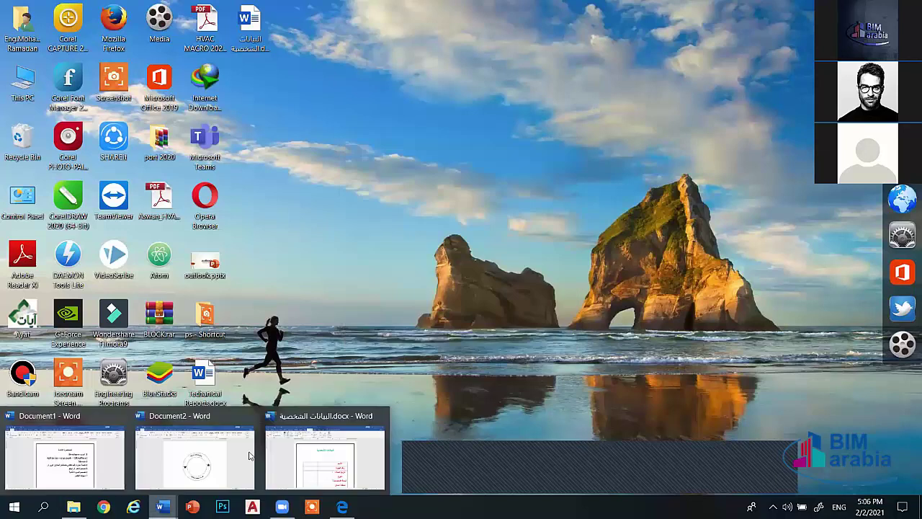
left_click(85, 488)
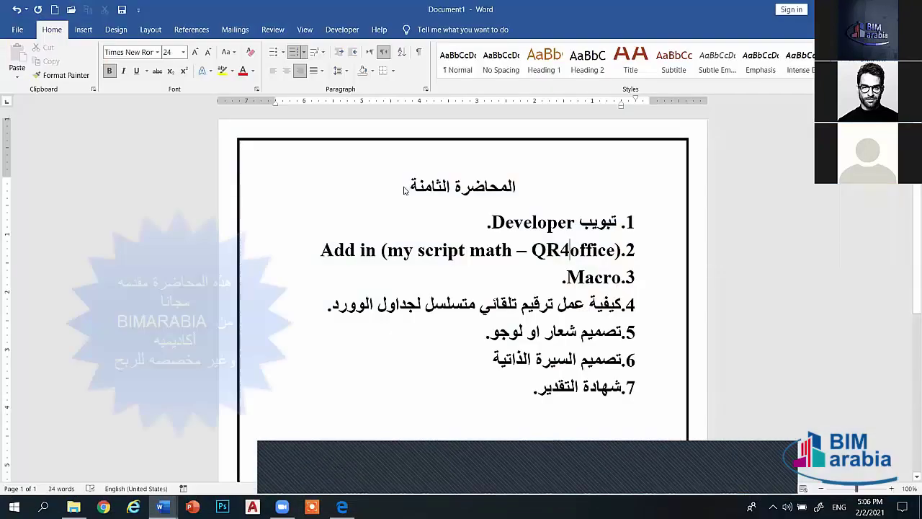
left_click(405, 189)
key("BackSpace")
key("BackSpace")
key("BackSpace")
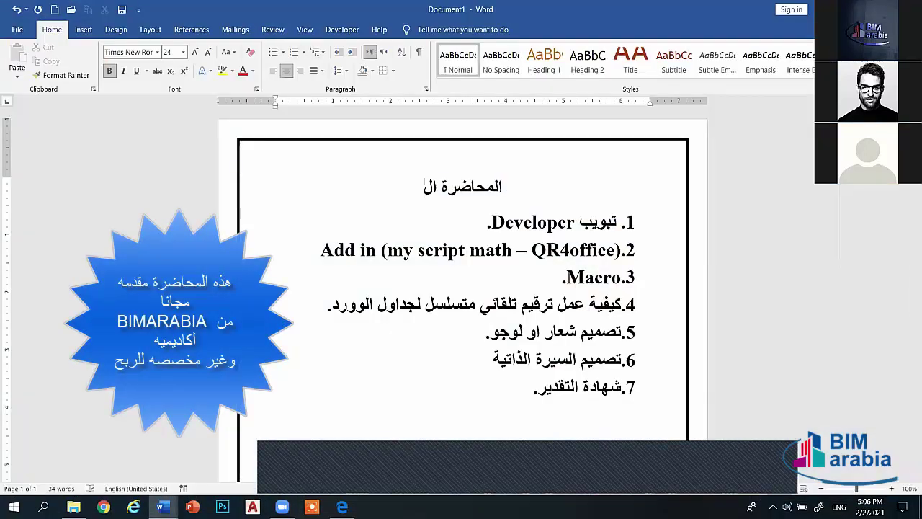
type("jhsum")
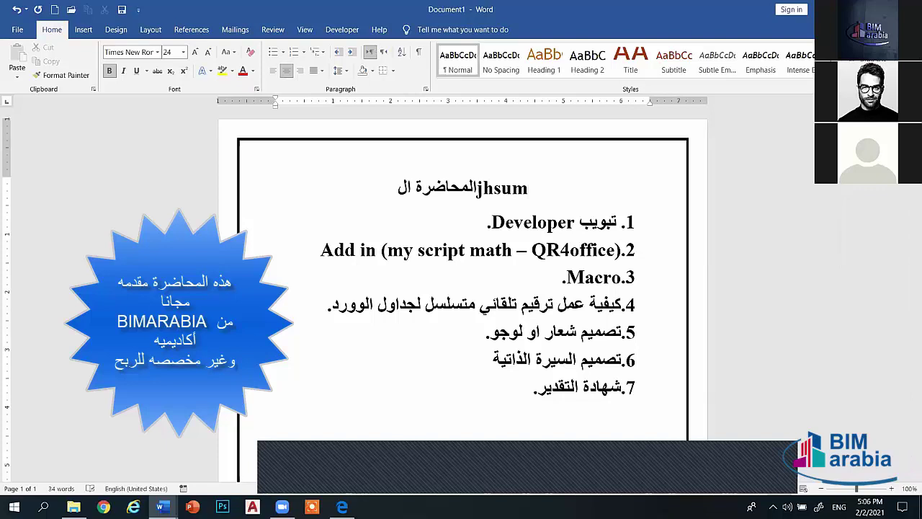
key("BackSpace")
key("BackSpace")
key("BackSpace")
key("BackSpace")
key("BackSpace")
key("BackSpace")
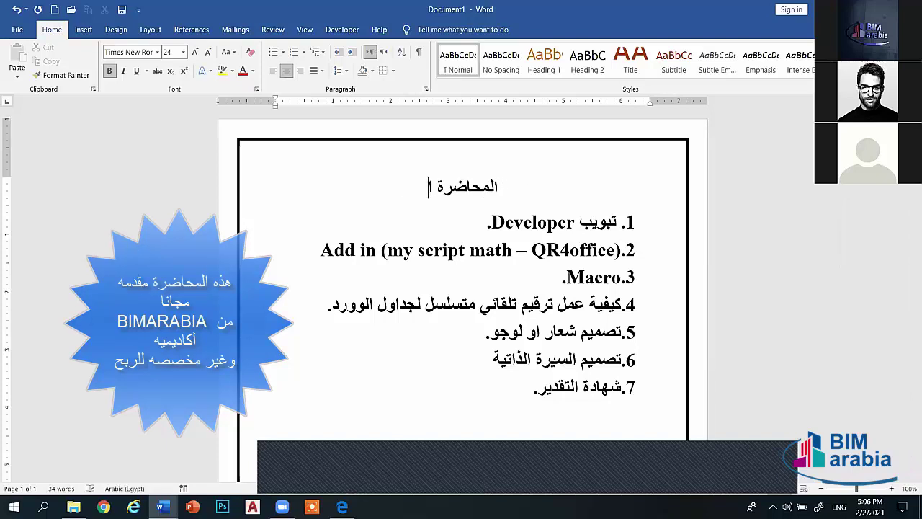
key("alt+shift")
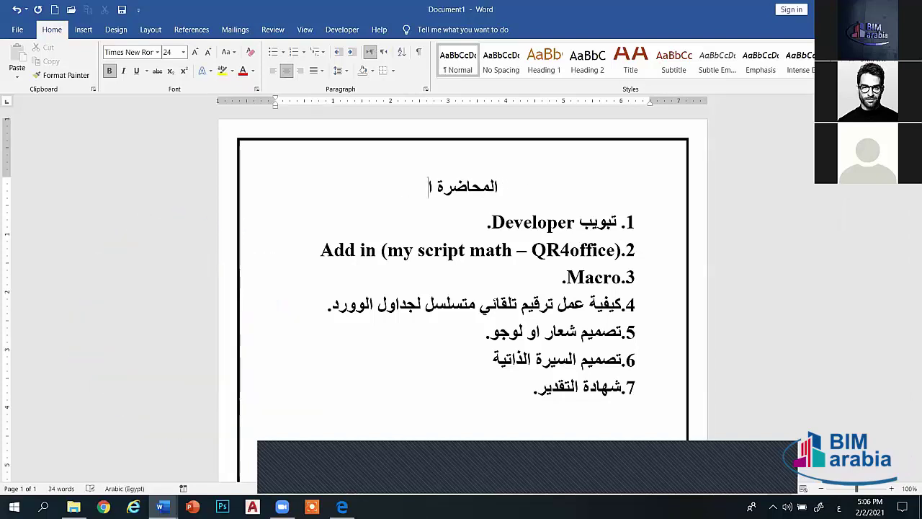
type("لتاسعة")
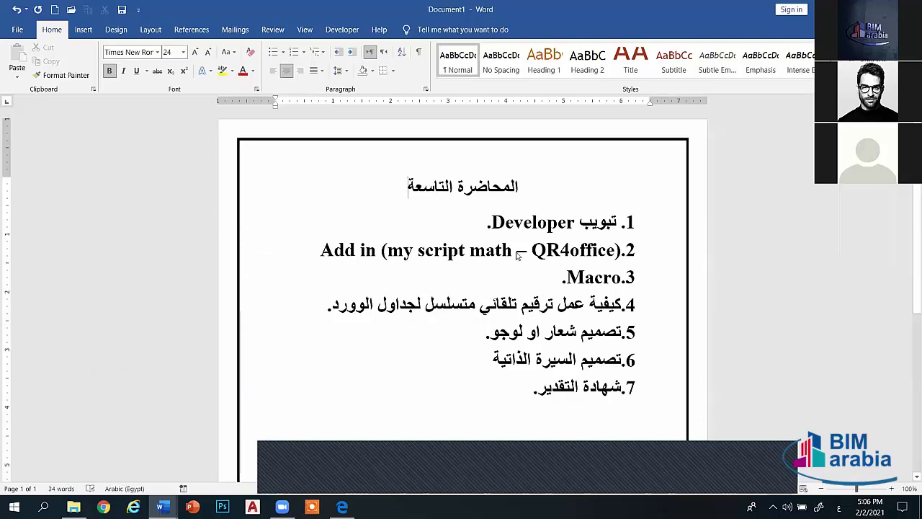
left_click(84, 29)
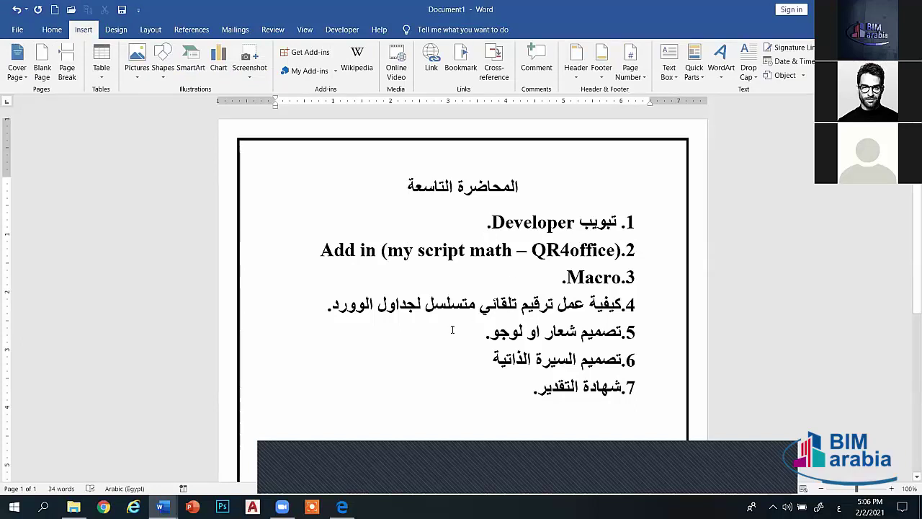
left_click(486, 364)
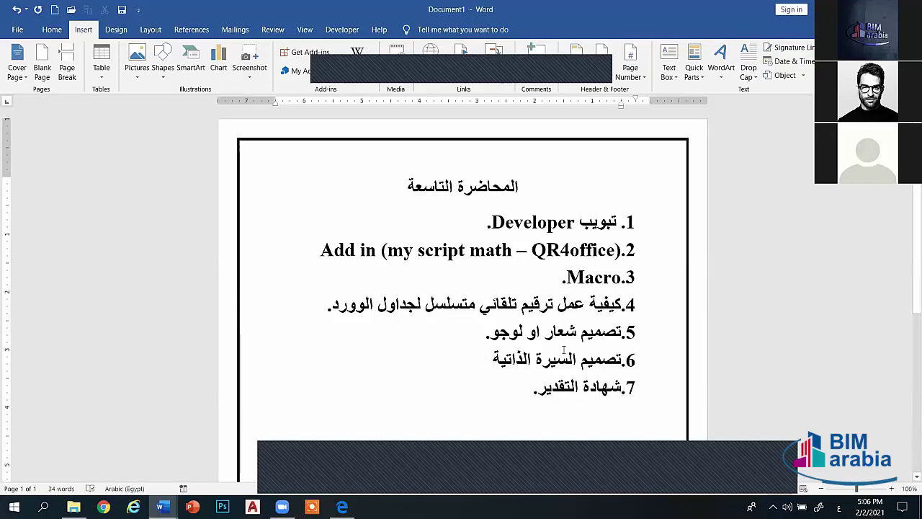
key("Down")
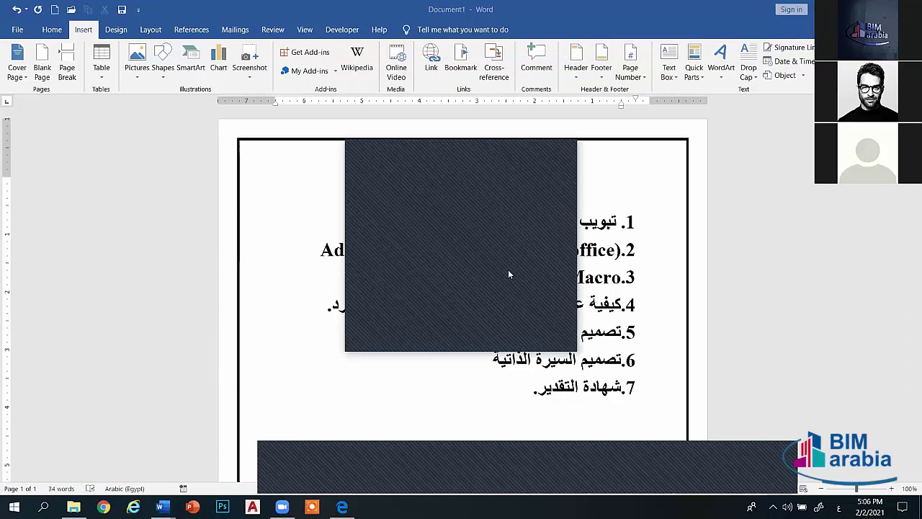
left_click(562, 150)
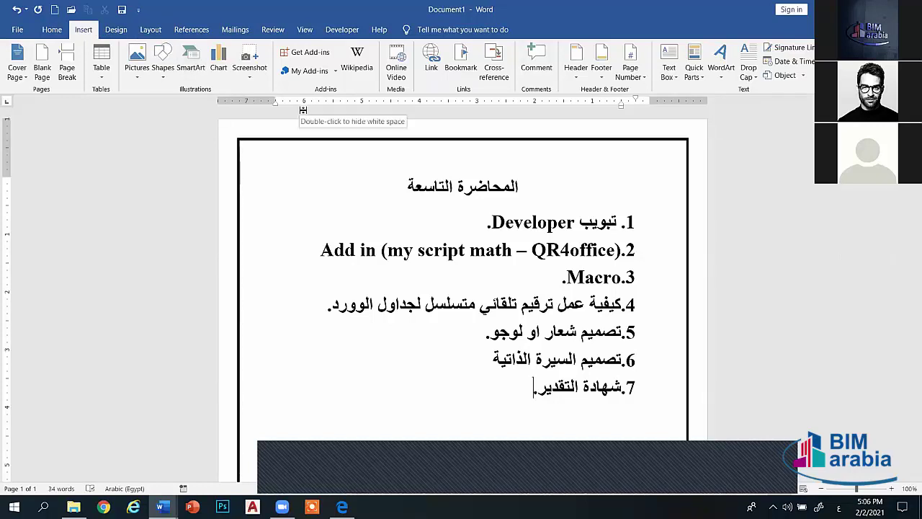
left_click(11, 32)
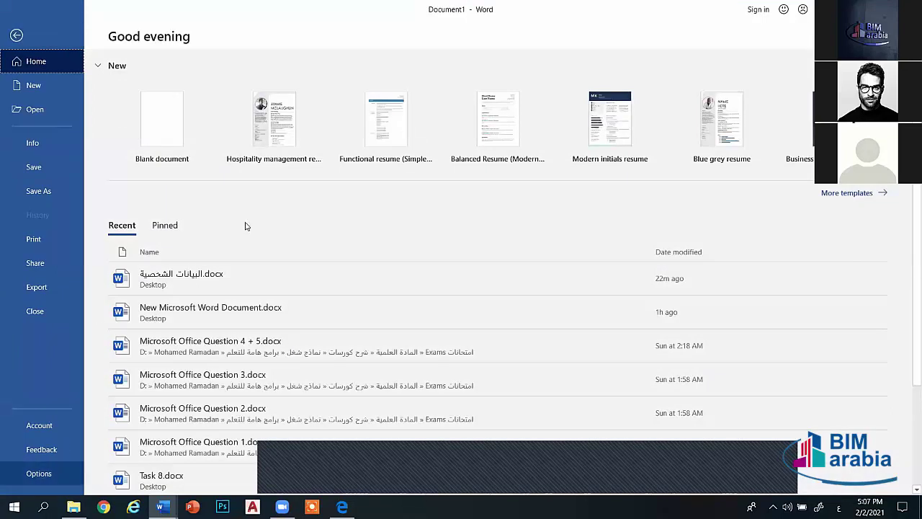
key("Escape")
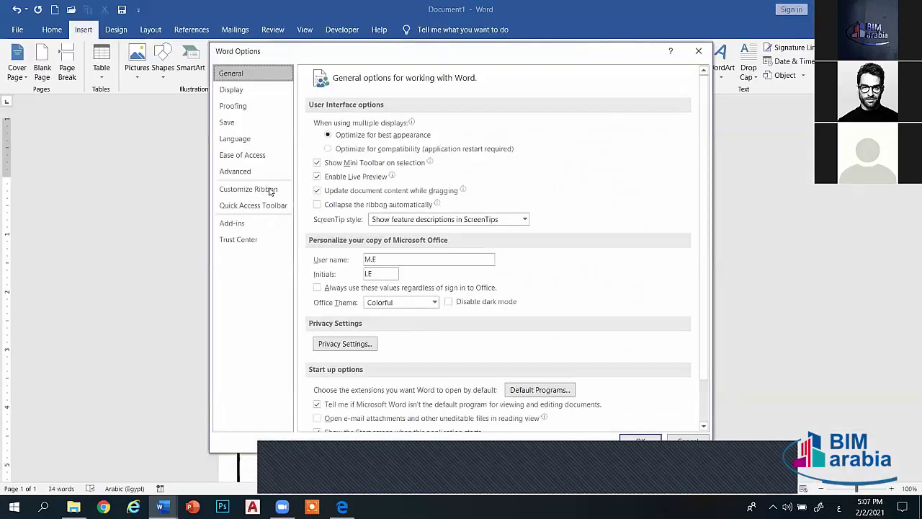
left_click(270, 190)
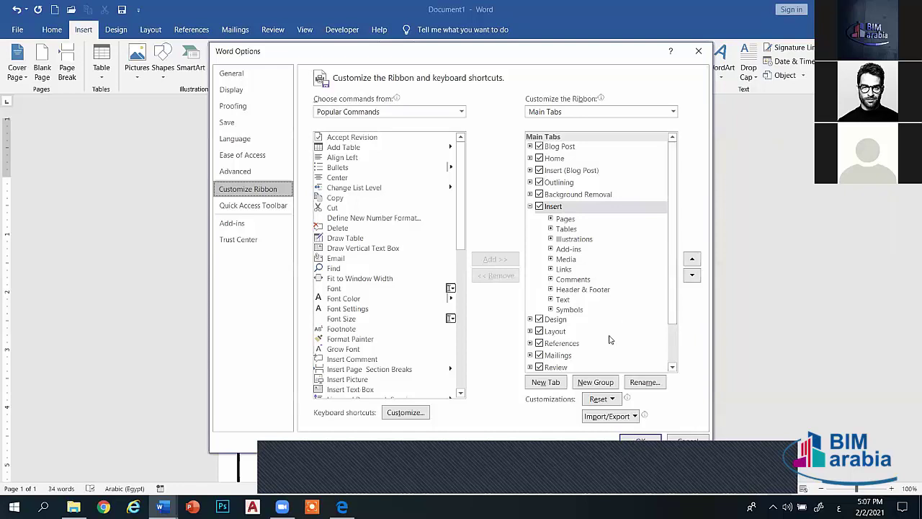
left_click_drag(675, 298, 668, 341)
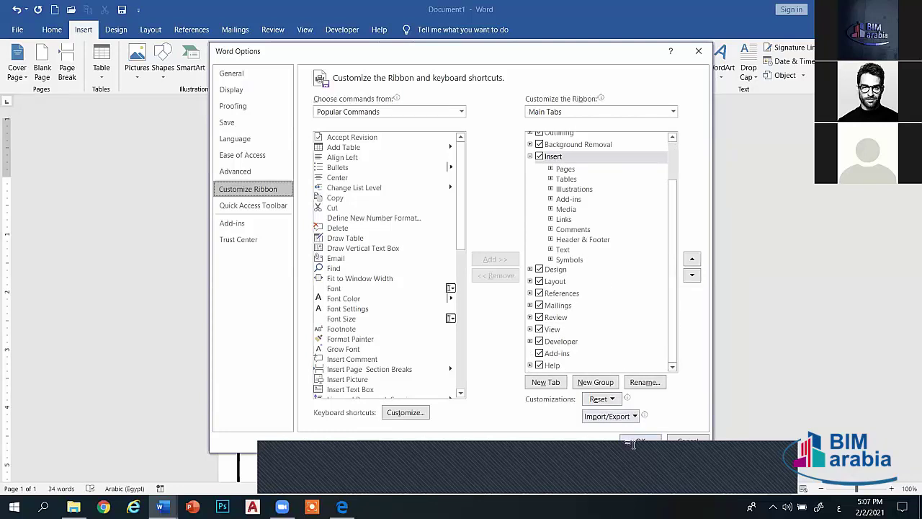
key("Escape")
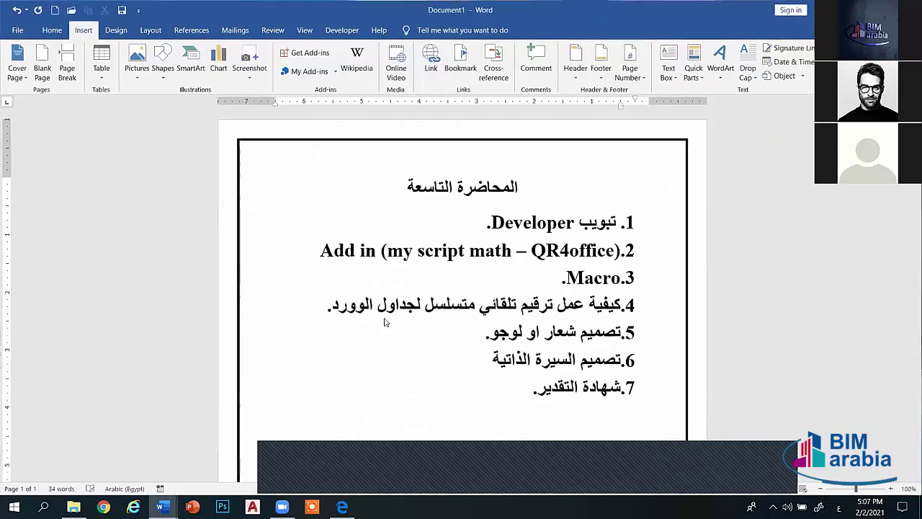
key("super+d")
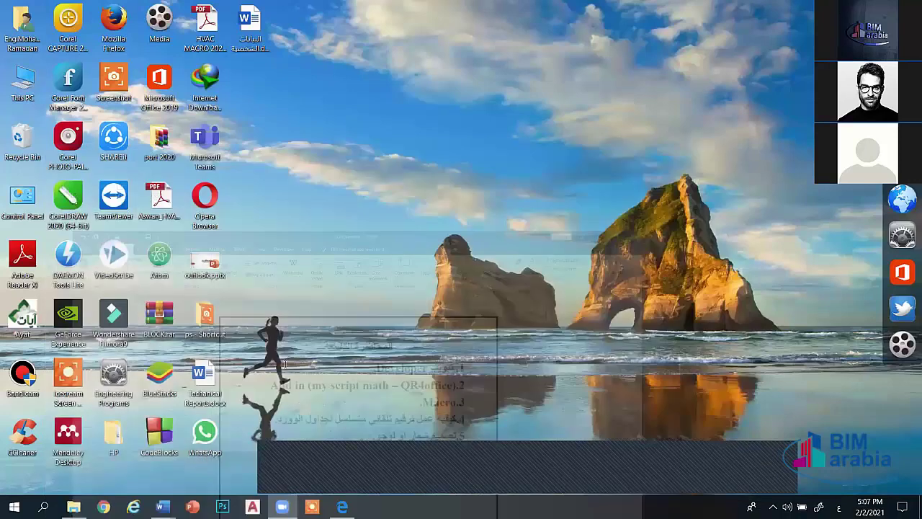
mouse_move(163, 507)
left_click(194, 457)
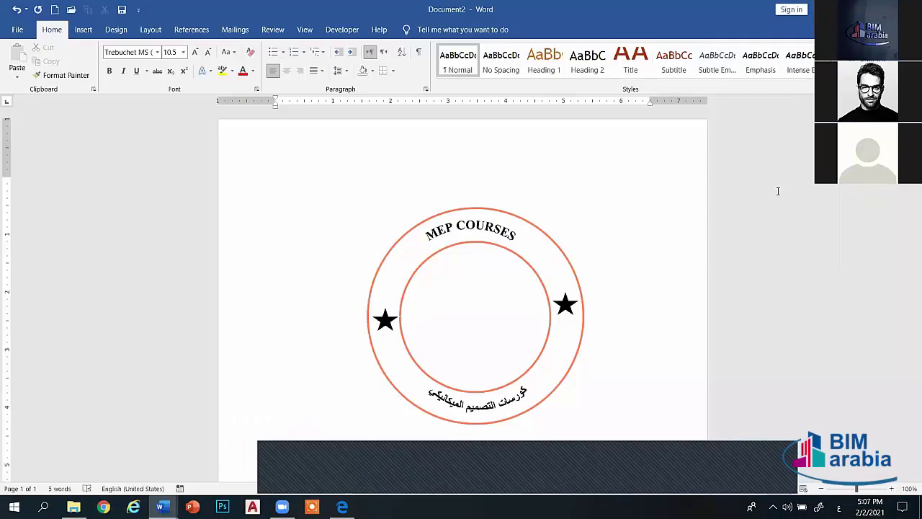
scroll(644, 304, "down", 3)
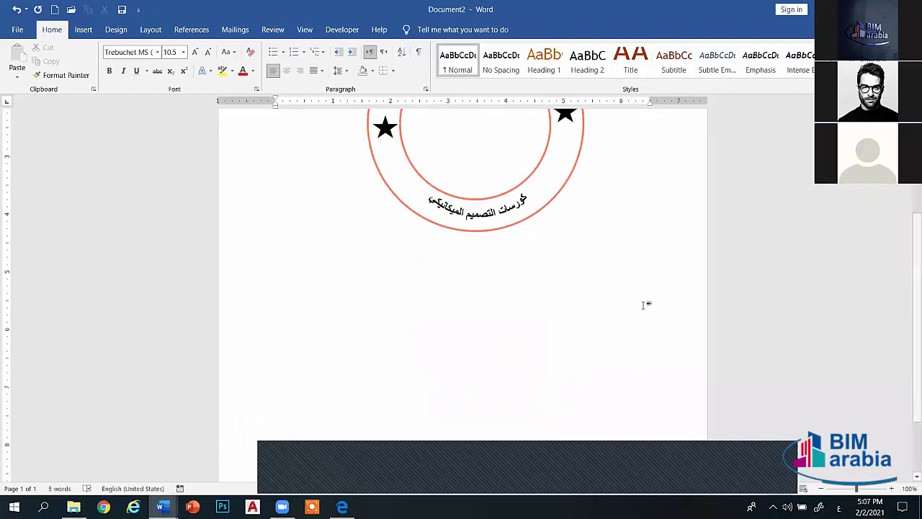
scroll(523, 319, "up", 4)
left_click(541, 342)
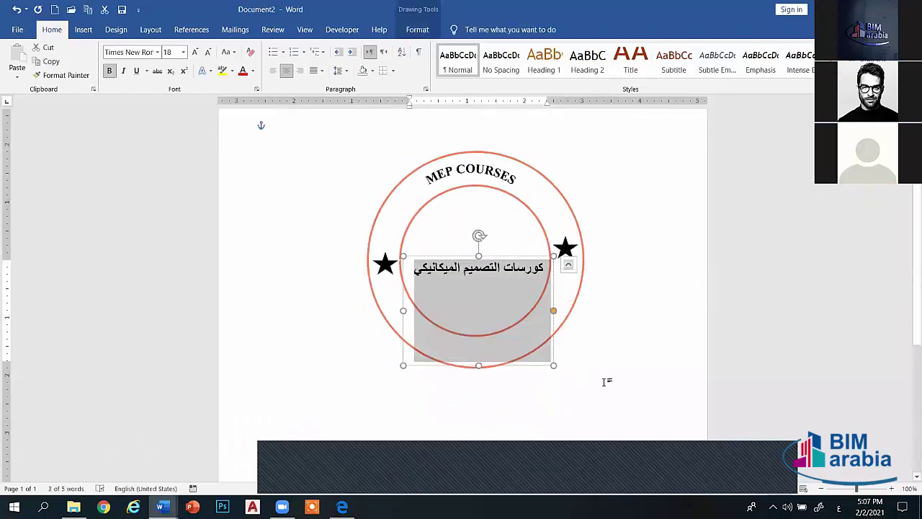
left_click(590, 416)
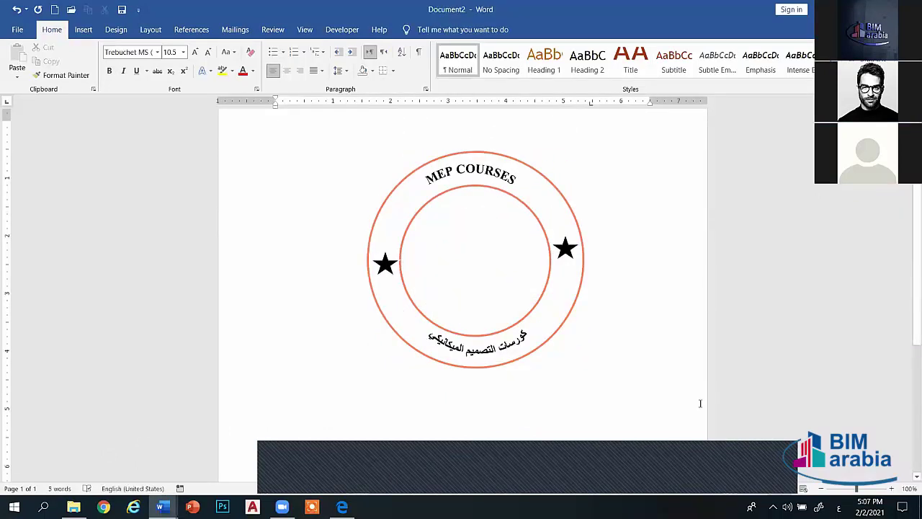
type("بسا")
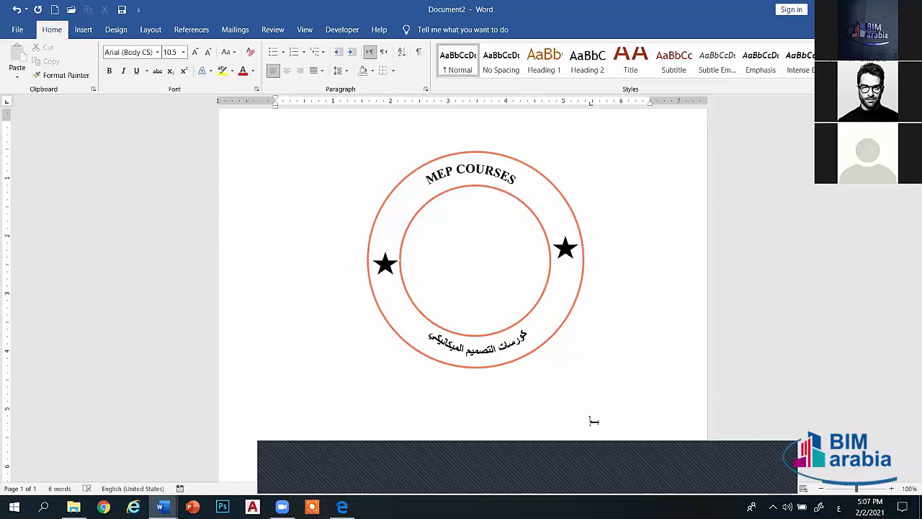
type(" الله ا")
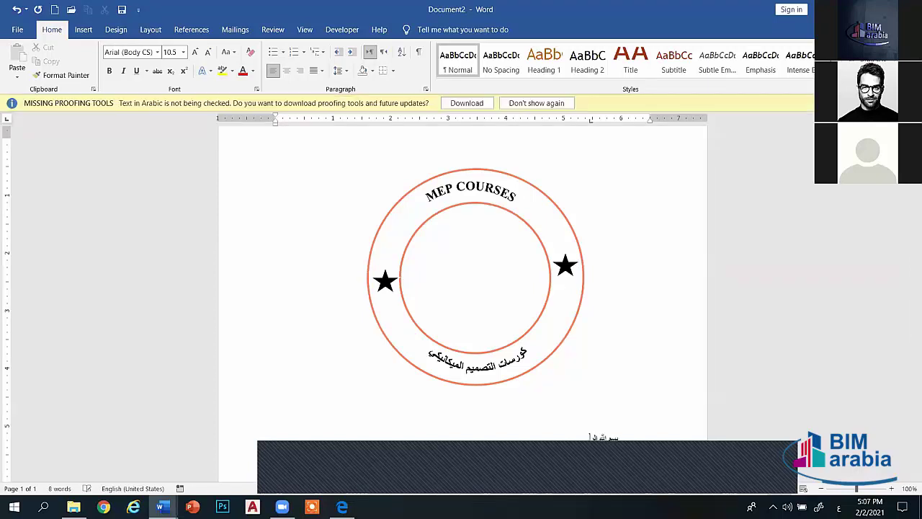
type("لرحمن الر")
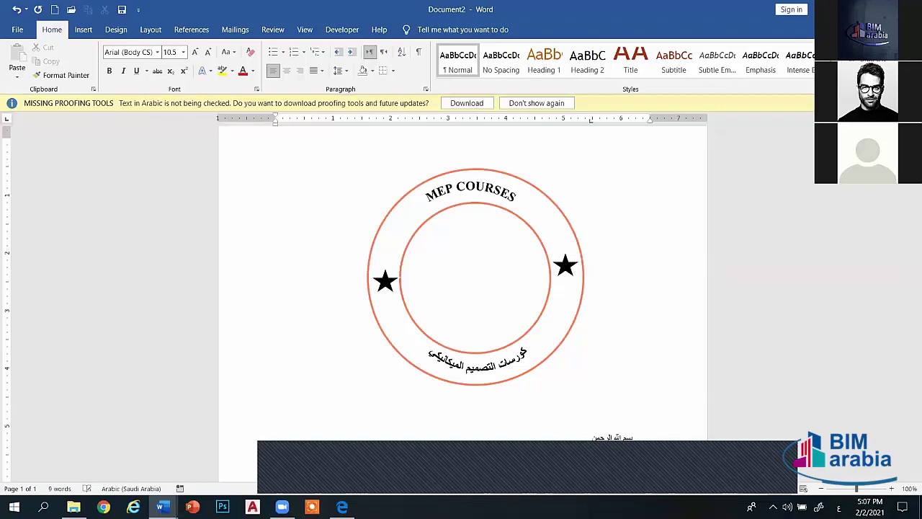
type("حمن")
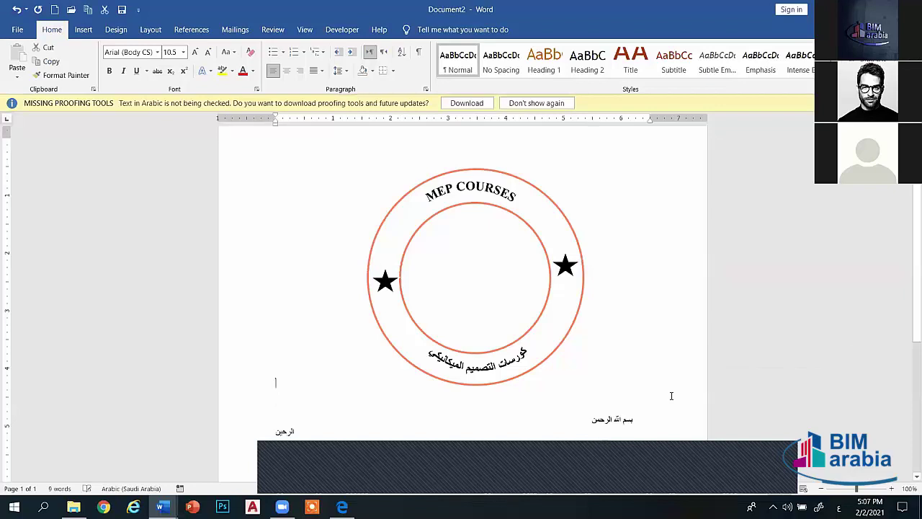
key("ctrl+a")
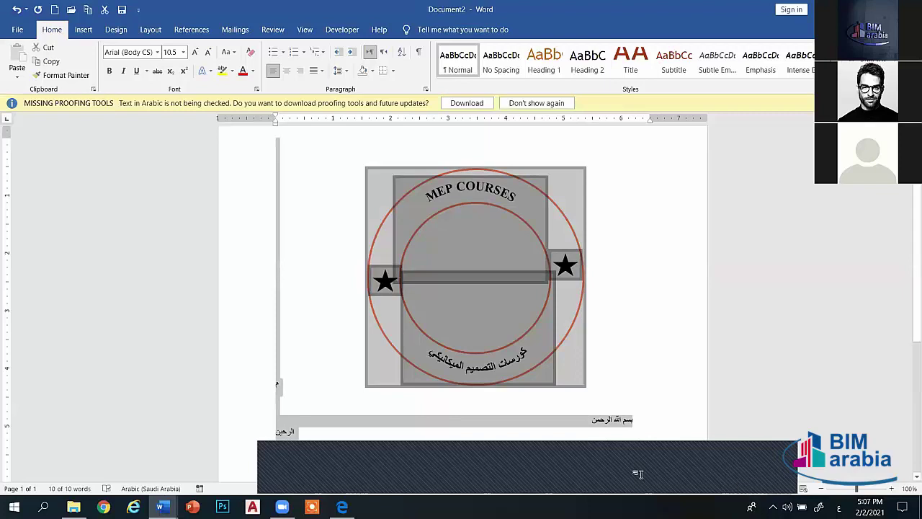
left_click(278, 434)
double_click(286, 432)
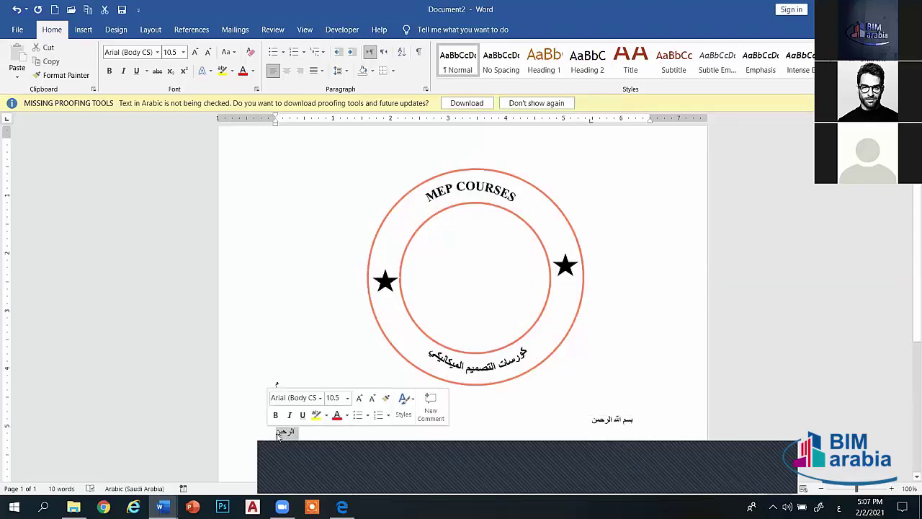
left_click_drag(285, 431, 618, 405)
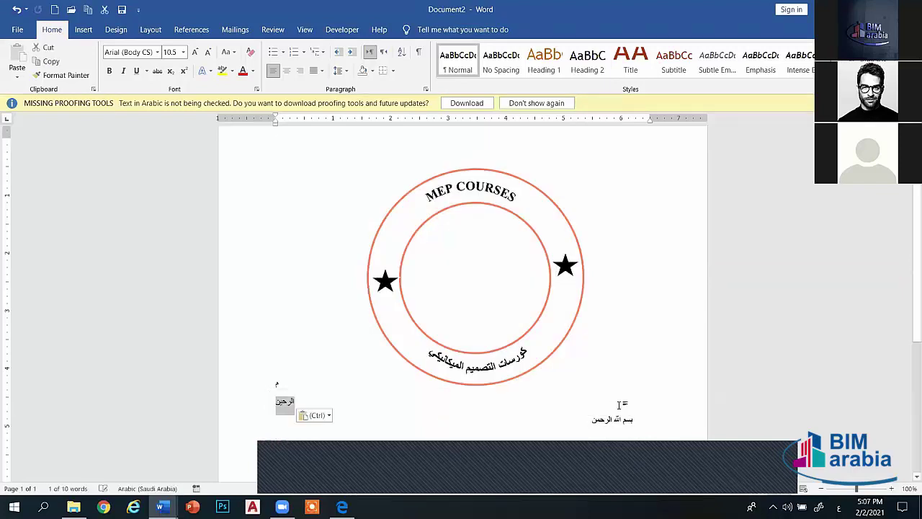
key("ctrl+z")
key("ctrl+z")
key("ctrl+z")
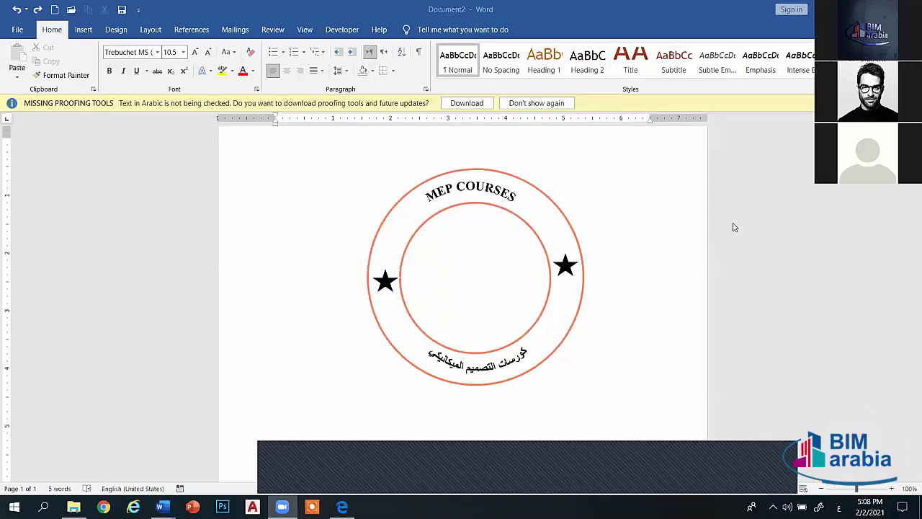
key("alt+Tab")
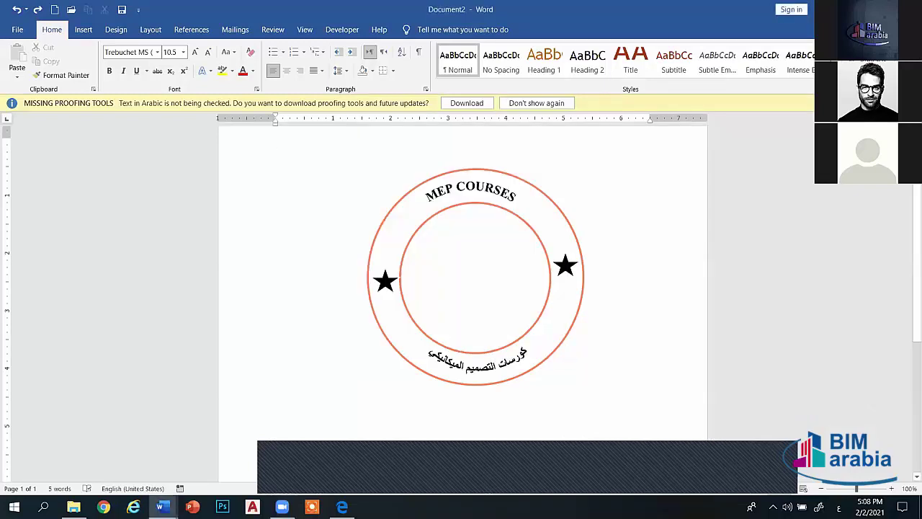
left_click(536, 103)
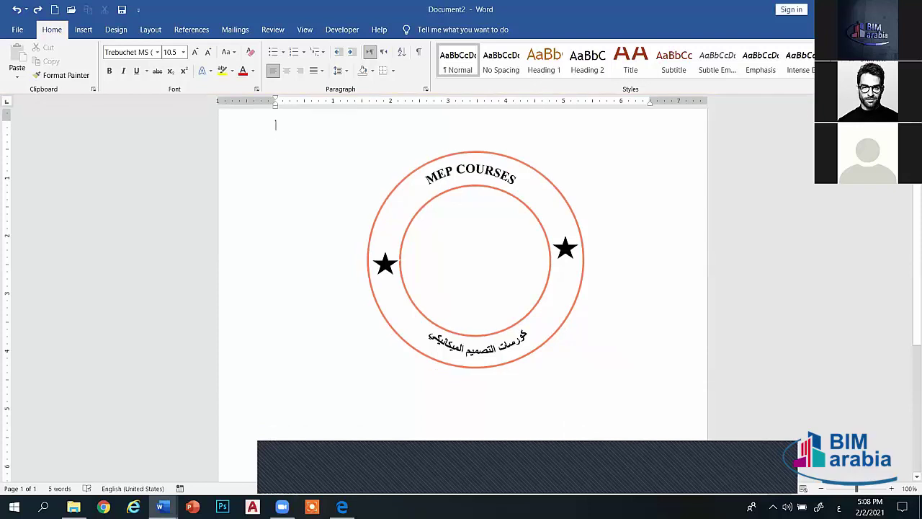
double_click(420, 404)
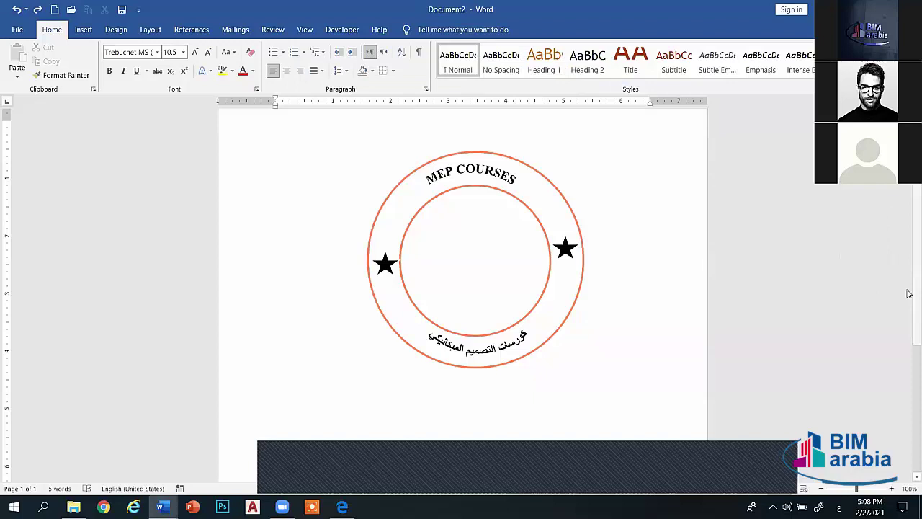
scroll(908, 293, "down", 4)
scroll(496, 339, "up", 4)
left_click(504, 345)
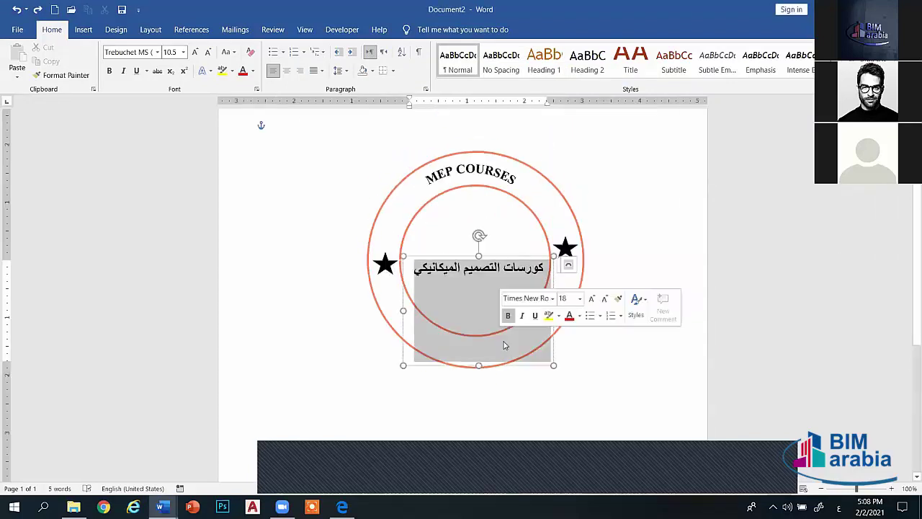
left_click(565, 434)
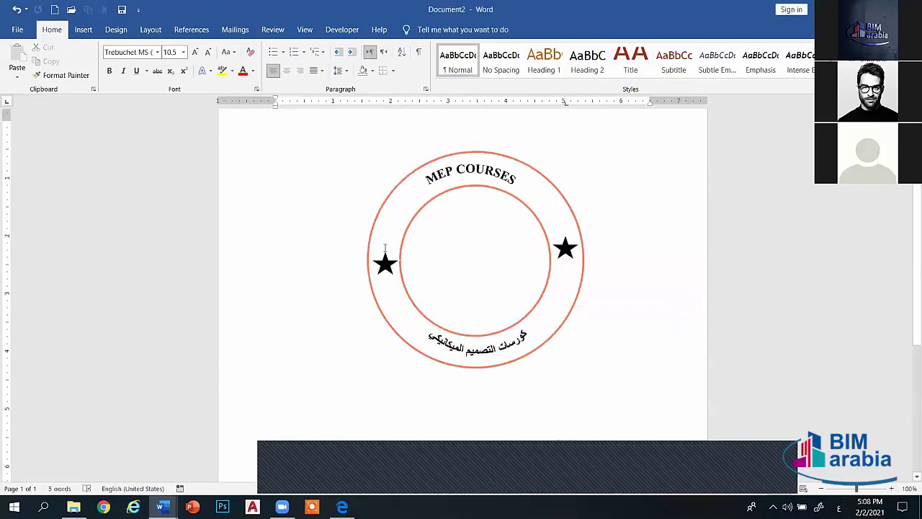
scroll(275, 161, "up", 2)
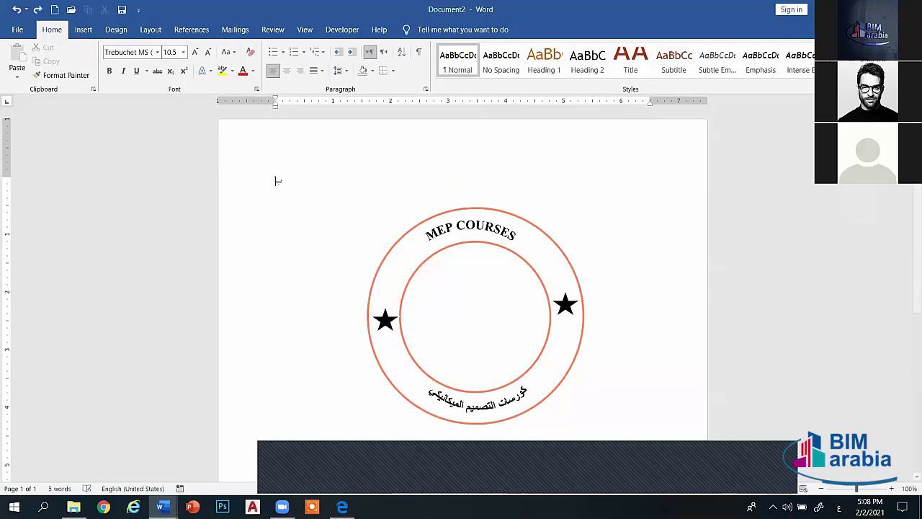
Type the line 'بسم الله الرحمن الرحيم' at the top, above the circle logo.
type("بسم الل")
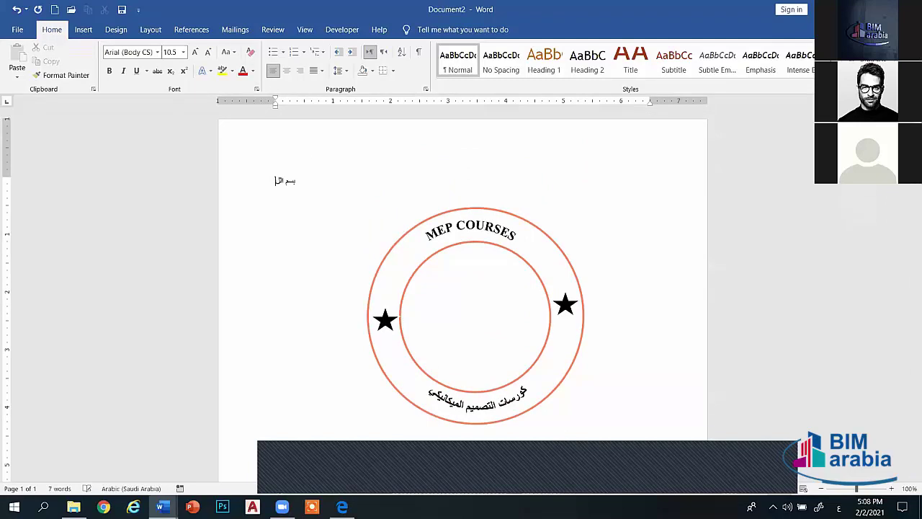
type("ه الرحمن ")
type("الرحيم")
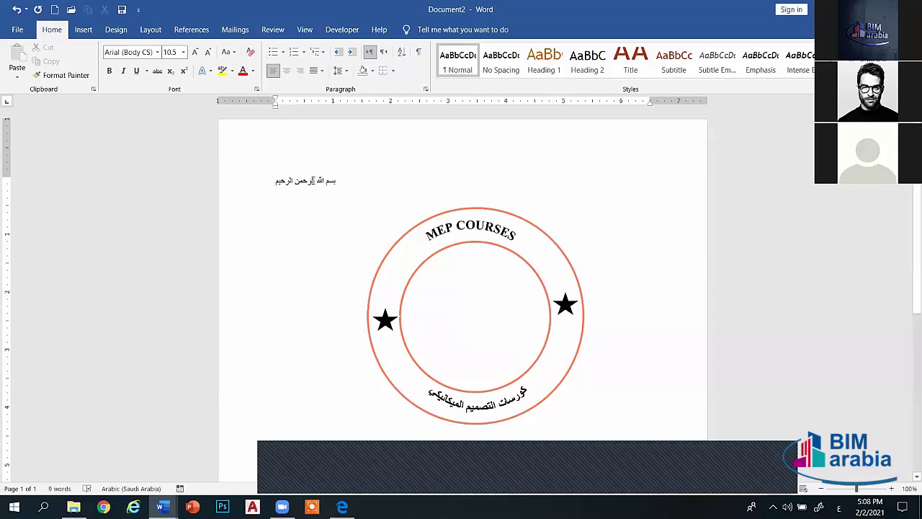
triple_click(313, 182)
left_click(312, 185)
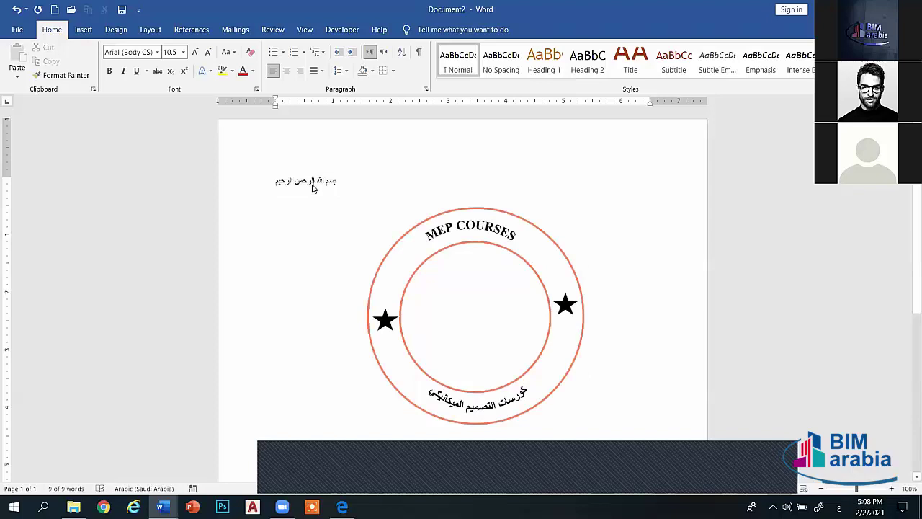
type("م")
Select the basmala line and enlarge its font by three steps.
triple_click(278, 181)
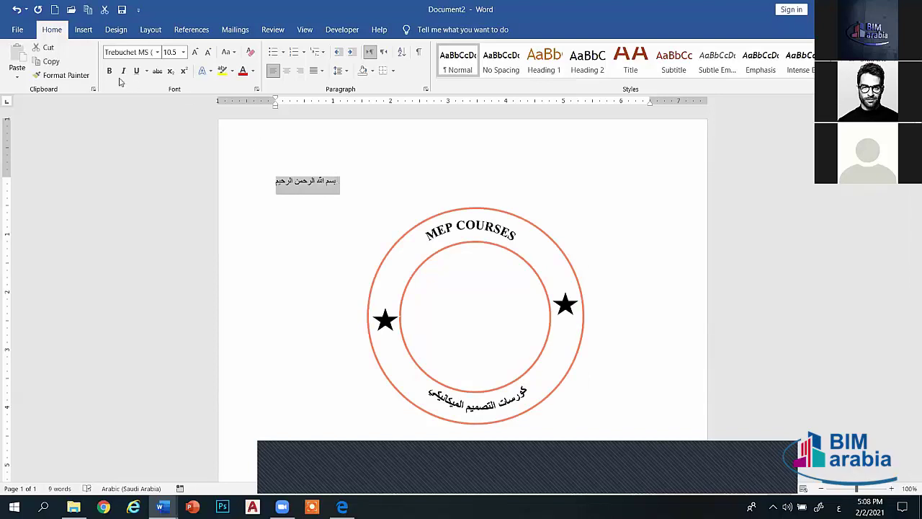
key("alt+shift")
key("Home")
left_click(194, 52)
left_click(195, 52)
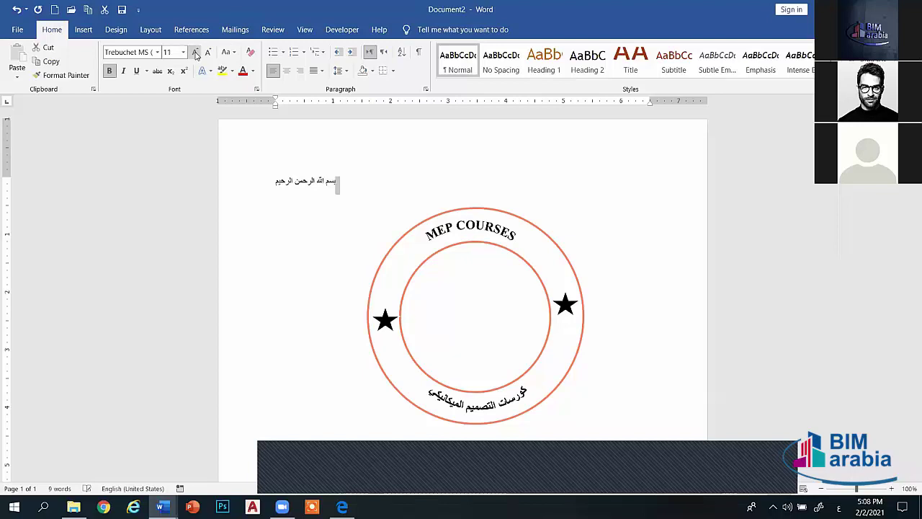
left_click(194, 52)
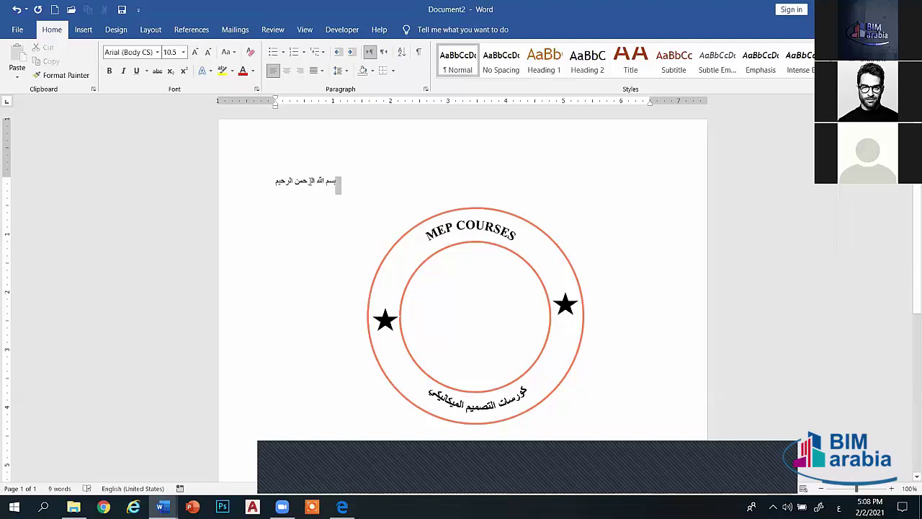
Reselect the basmala line and grow its font further, up to 20 pt.
double_click(310, 181)
key("alt+shift")
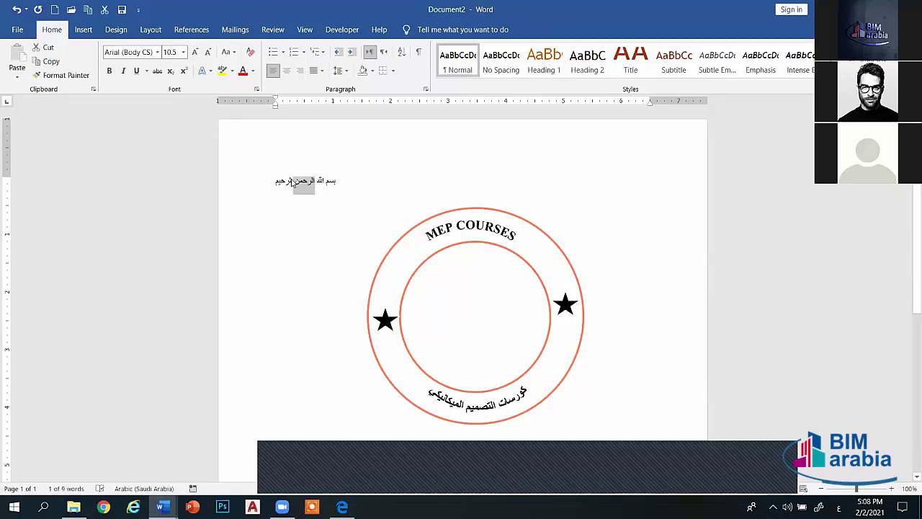
key("ctrl+a")
left_click(293, 181)
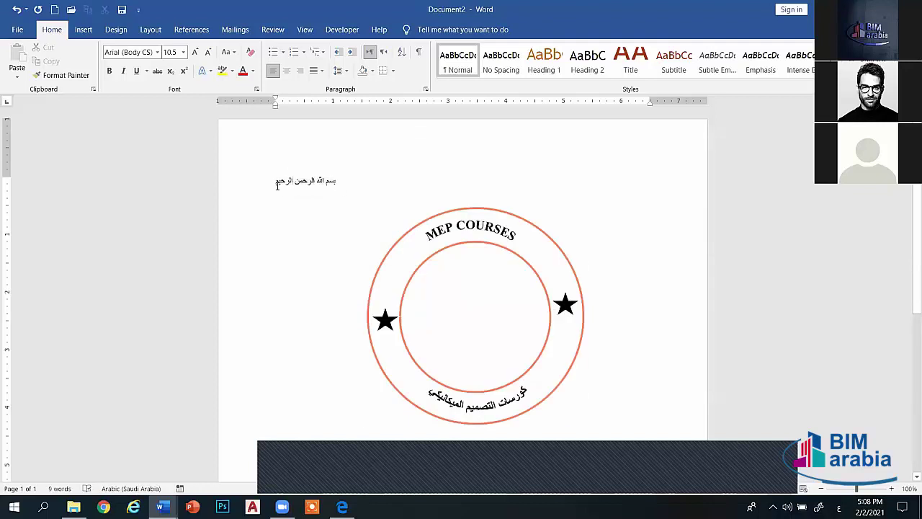
key("ctrl+a")
left_click(336, 186)
key("ctrl+a")
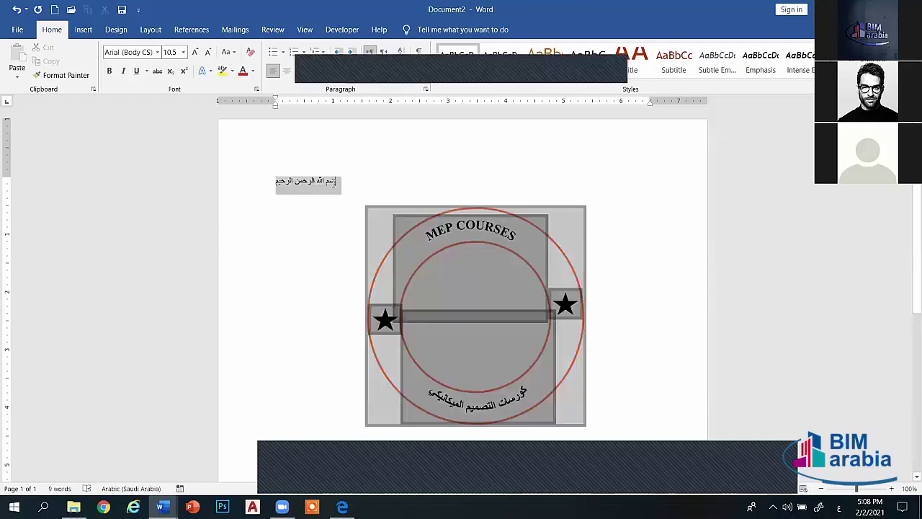
key("ctrl+a")
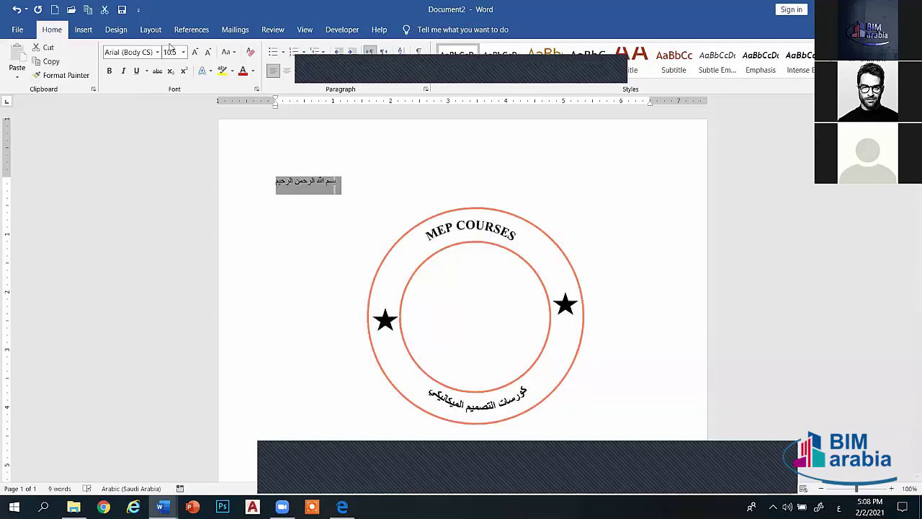
left_click(194, 53)
left_click(195, 52)
left_click(195, 52)
left_click(194, 52)
left_click(194, 53)
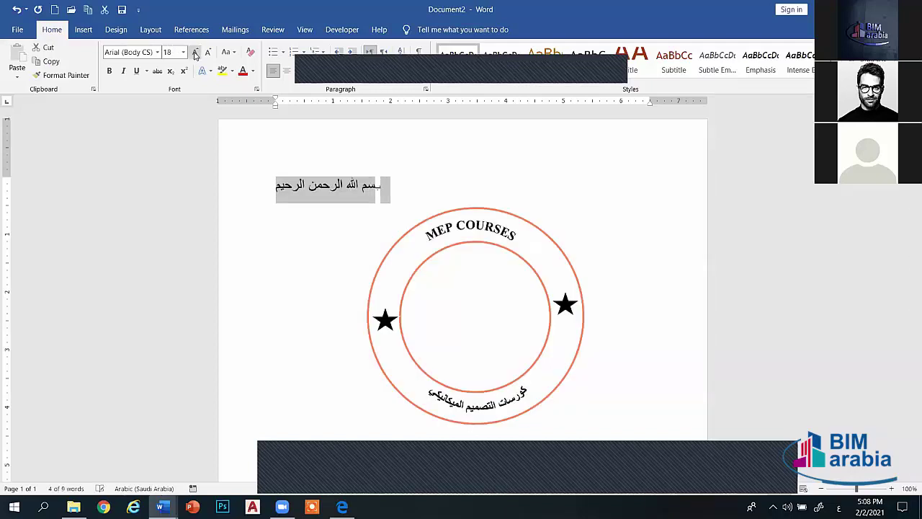
left_click(195, 53)
left_click(408, 192)
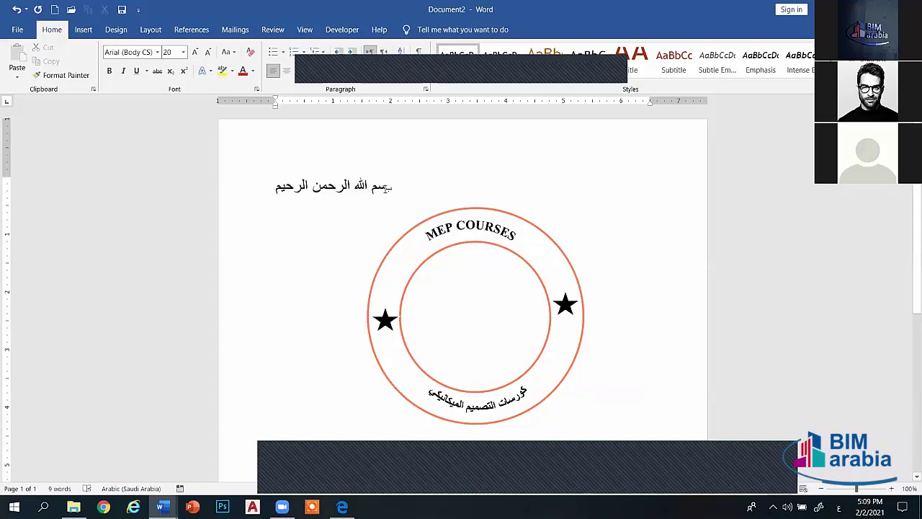
Select the enlarged basmala line again and minimize Word to the desktop.
triple_click(387, 187)
key("ctrl+a")
left_click(391, 187)
triple_click(391, 187)
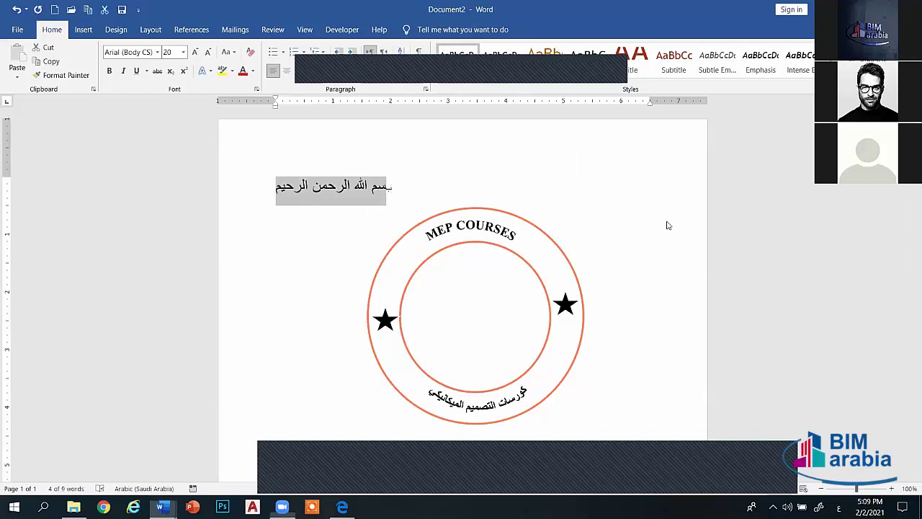
left_click(171, 504)
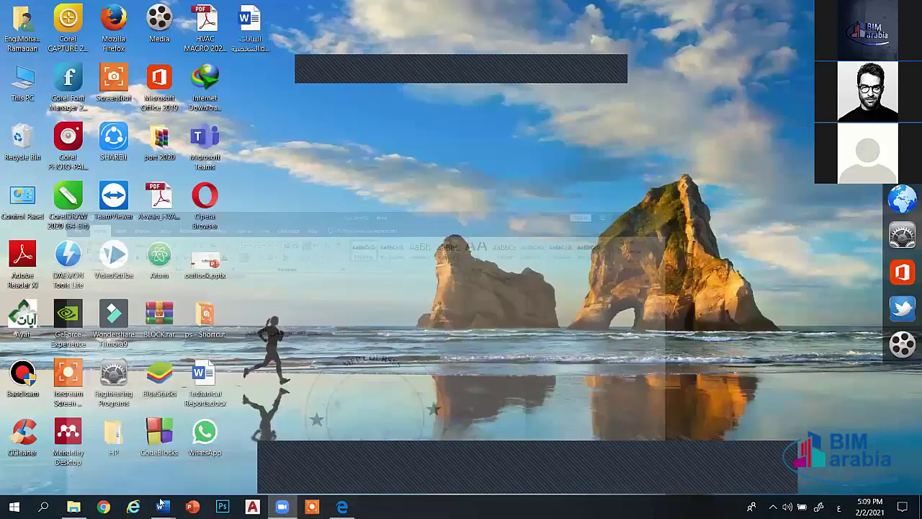
Bring the Document1 agenda back on screen from the taskbar.
right_click(161, 503)
left_click(163, 504)
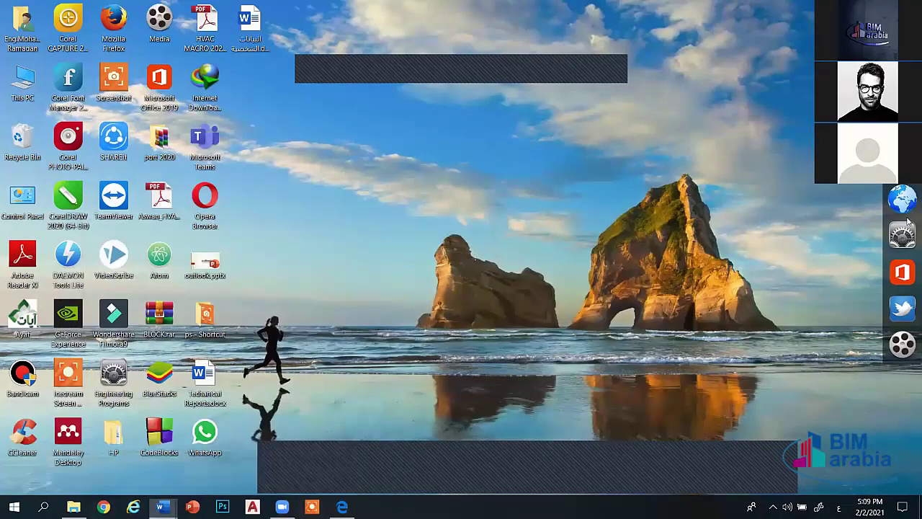
key("alt+Tab")
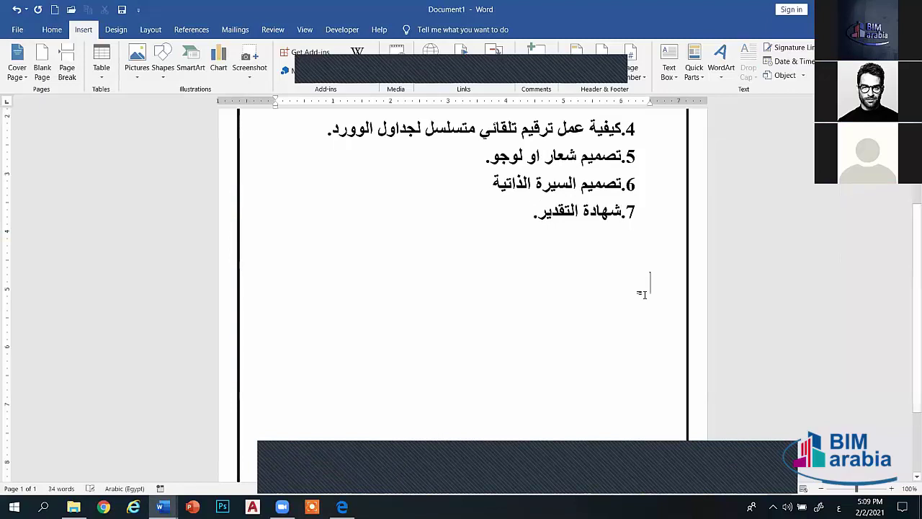
Type 'بسم الله الرحمن الرحيم' on the blank line below item 7.
left_click(621, 210)
type("بسم")
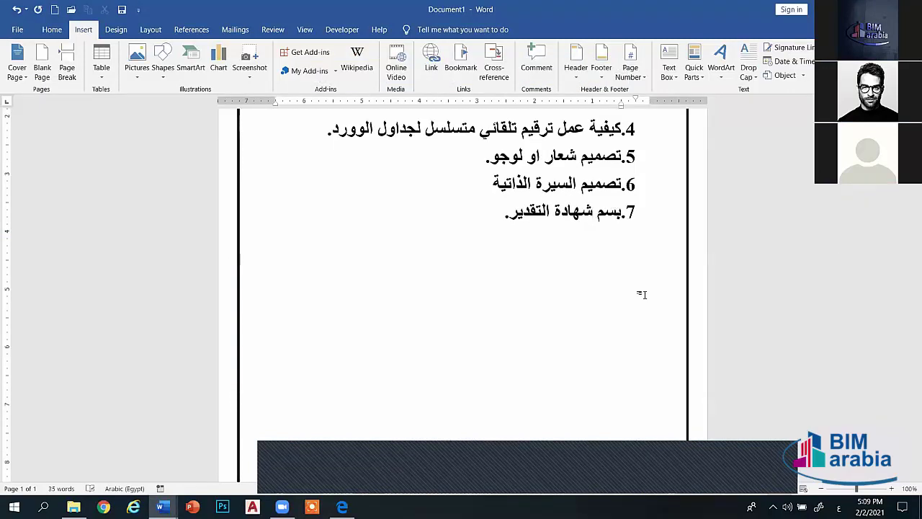
key("ctrl+BackSpace")
left_click(577, 325)
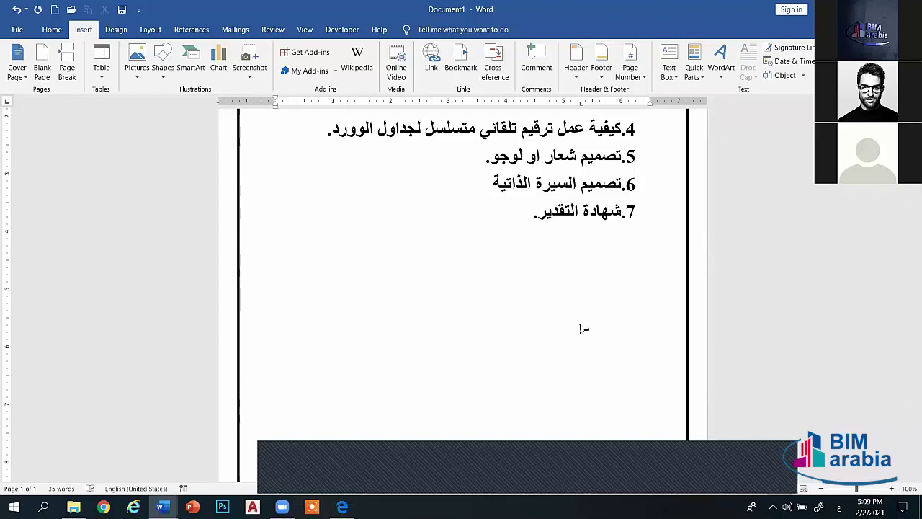
key("alt+shift")
type("بسم الله")
type(" الرحمن الرح")
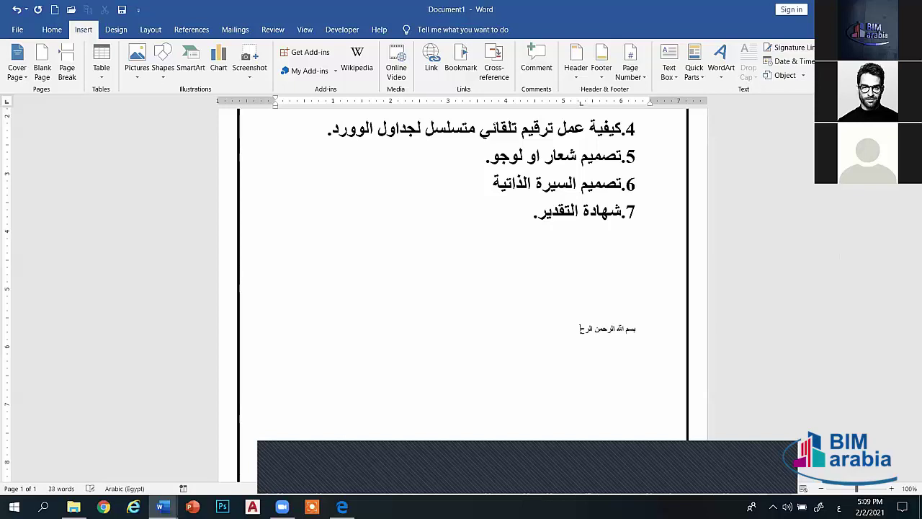
type("يم")
key("BackSpace")
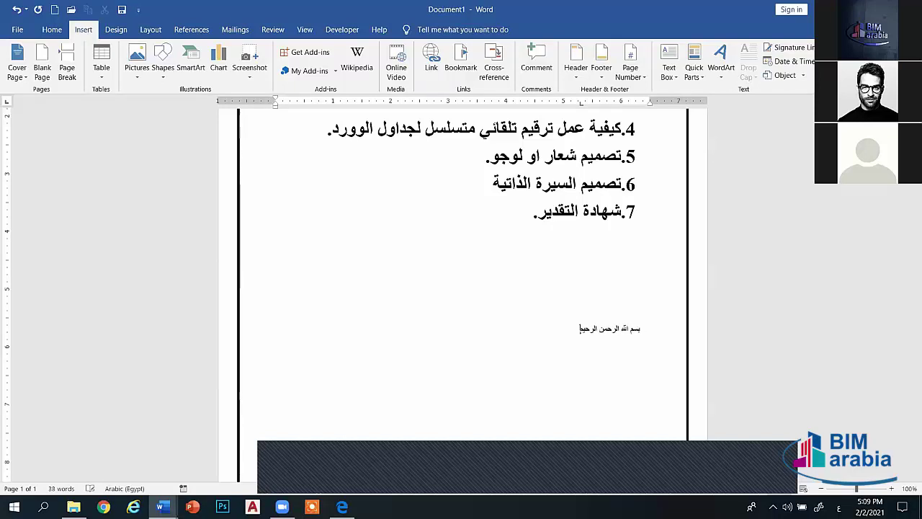
Center the new basmala line and enlarge its font to 24 pt.
triple_click(605, 330)
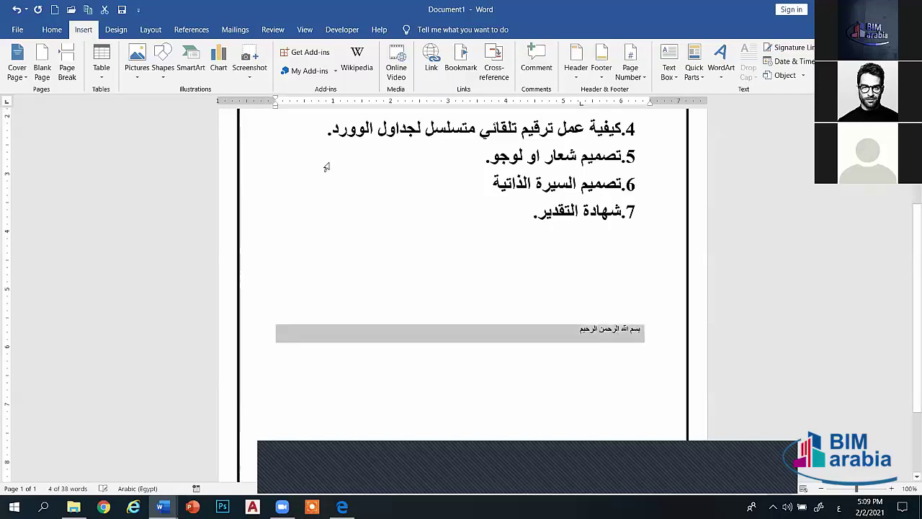
left_click(56, 30)
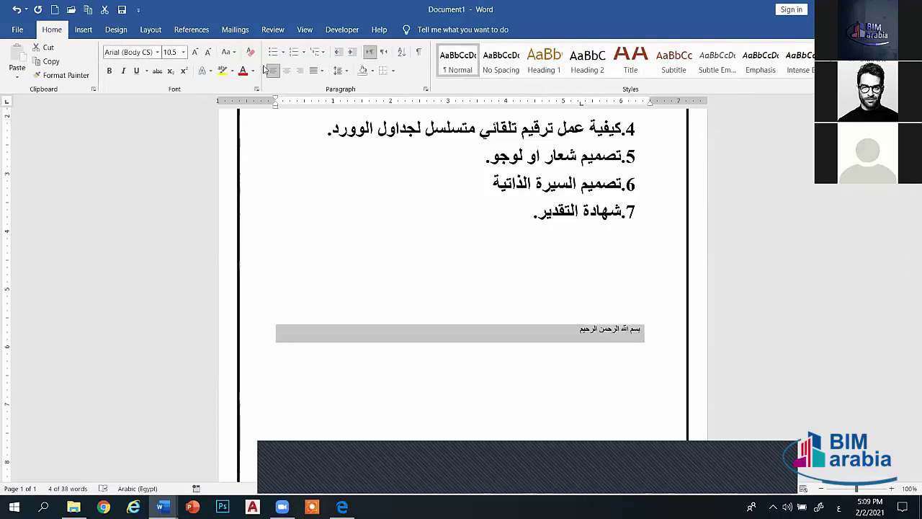
left_click(286, 69)
left_click(193, 53)
left_click(193, 53)
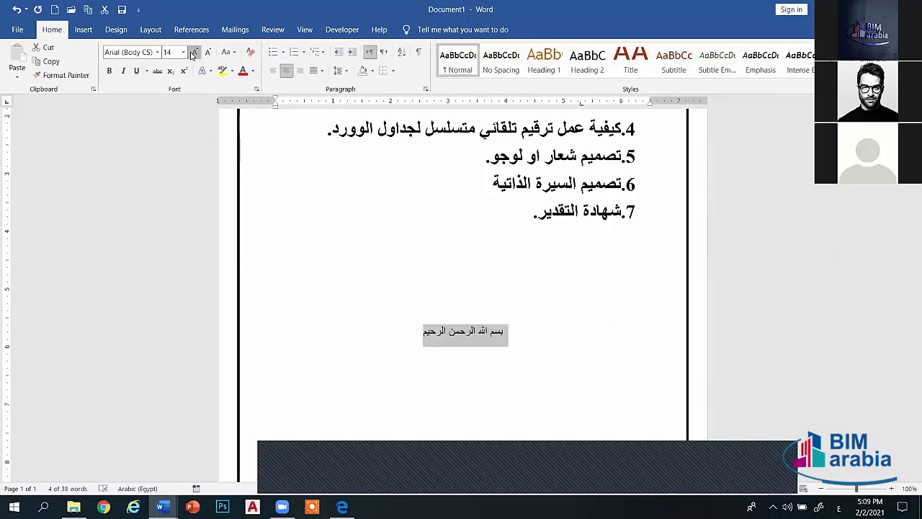
left_click(193, 53)
left_click(193, 53)
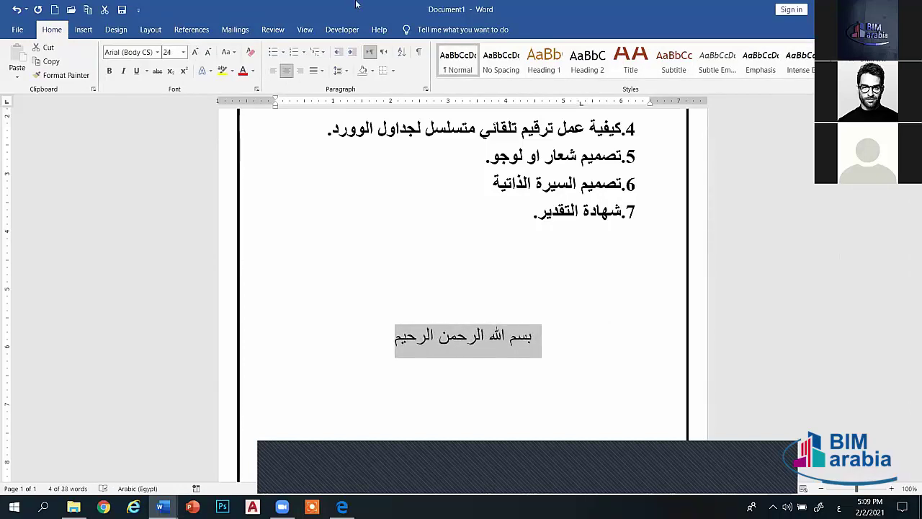
left_click(305, 30)
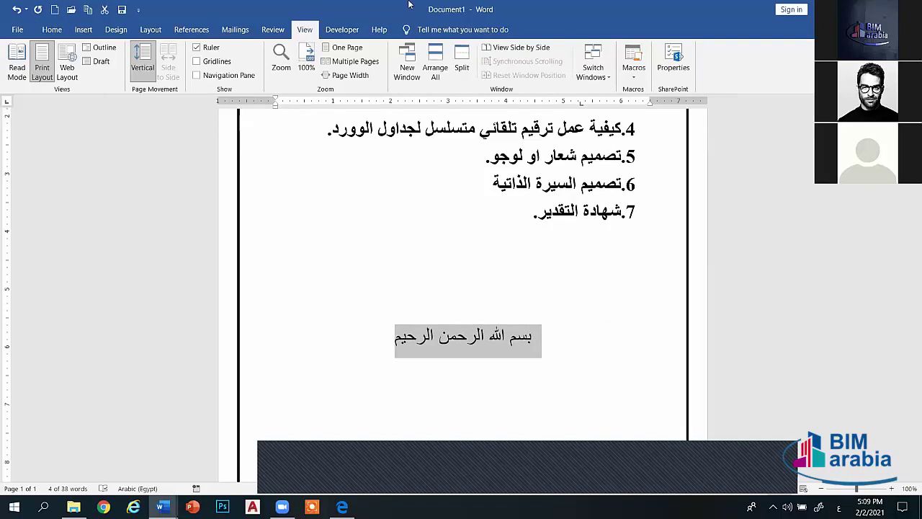
Begin recording Macro1 in Normal.dotm, closing Customize Keyboard without assigning a shortcut.
left_click(633, 78)
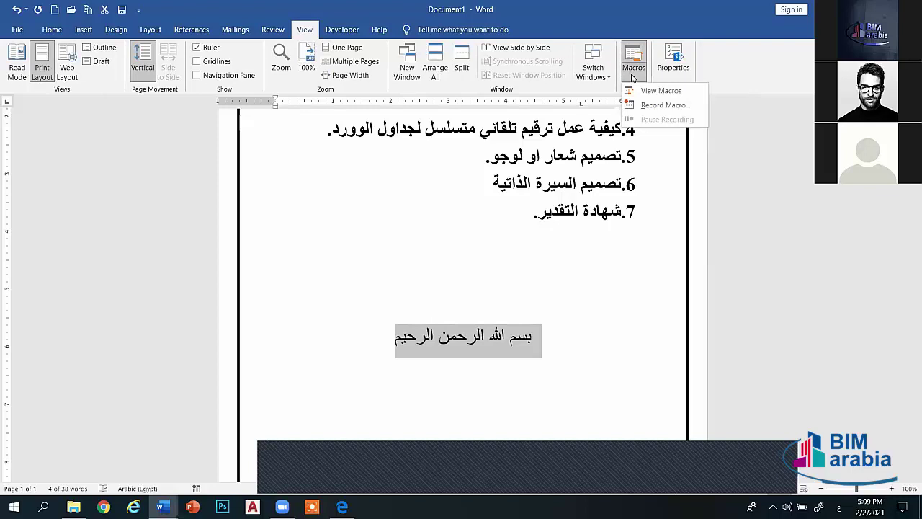
left_click(638, 108)
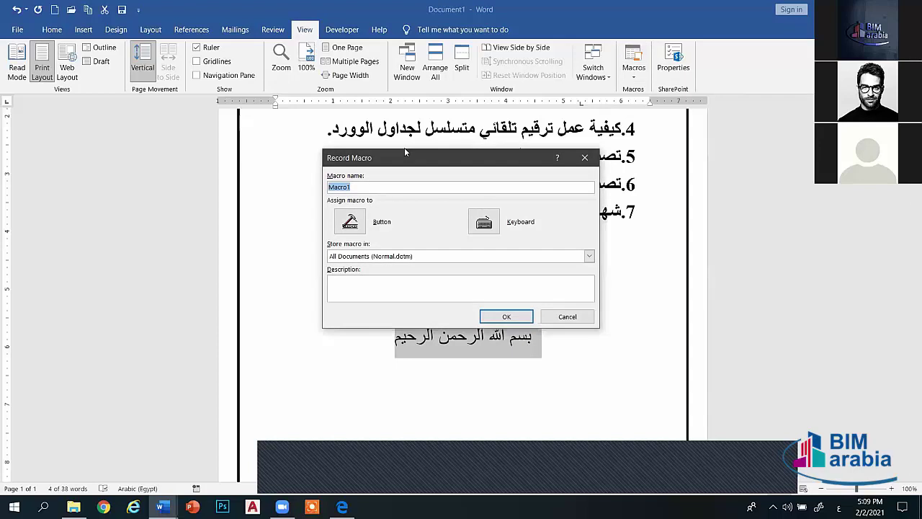
left_click_drag(404, 150, 405, 123)
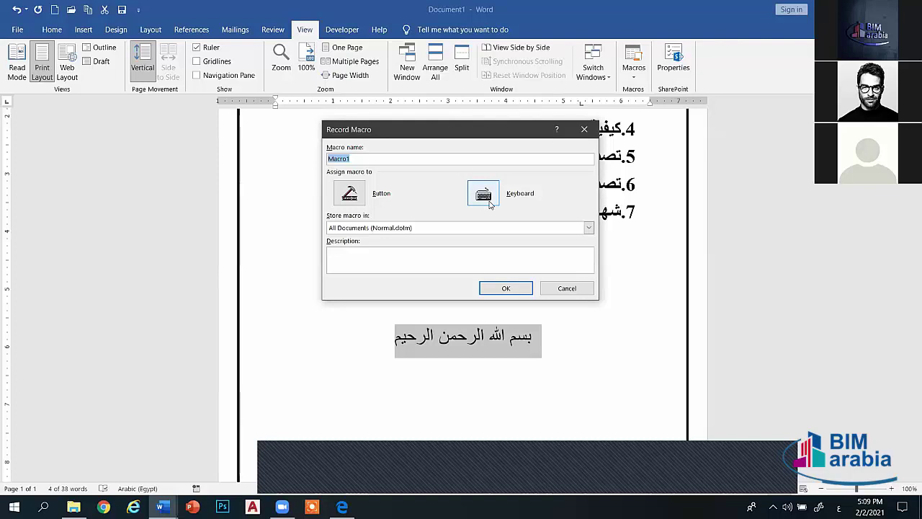
left_click(489, 204)
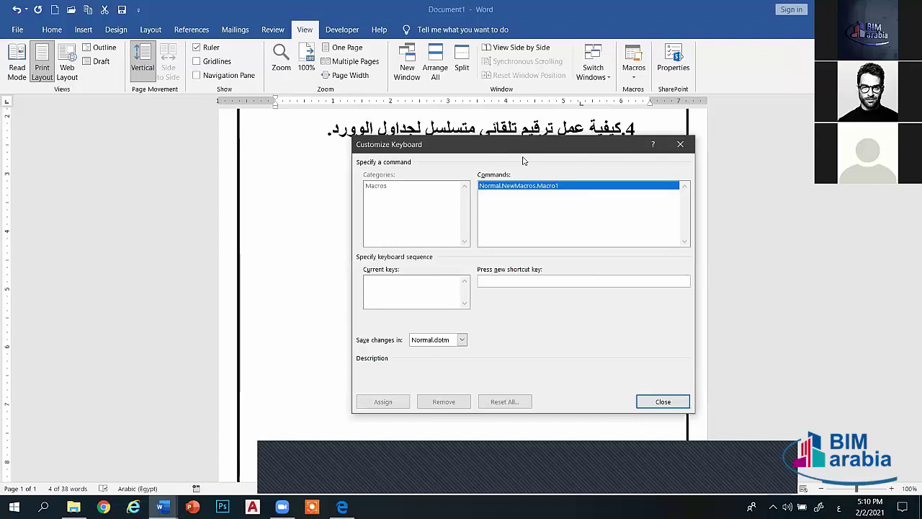
left_click_drag(492, 143, 428, 87)
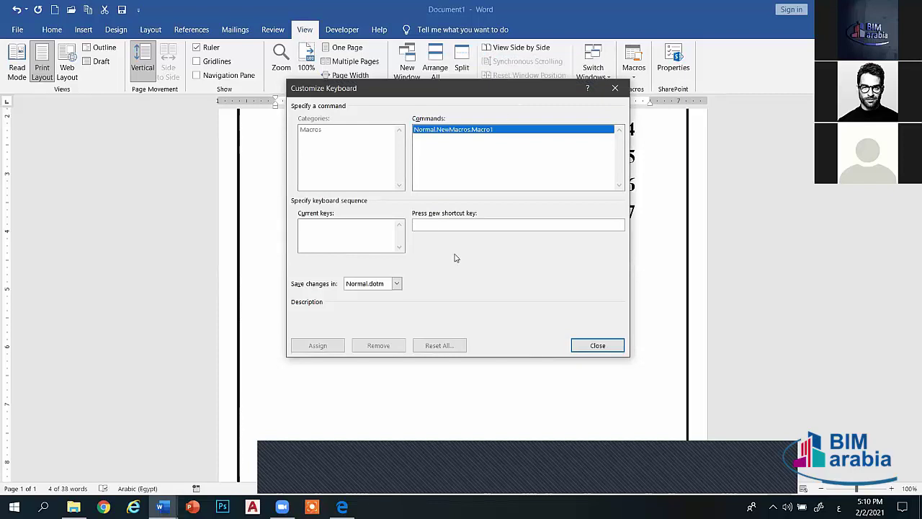
left_click(432, 227)
left_click(614, 88)
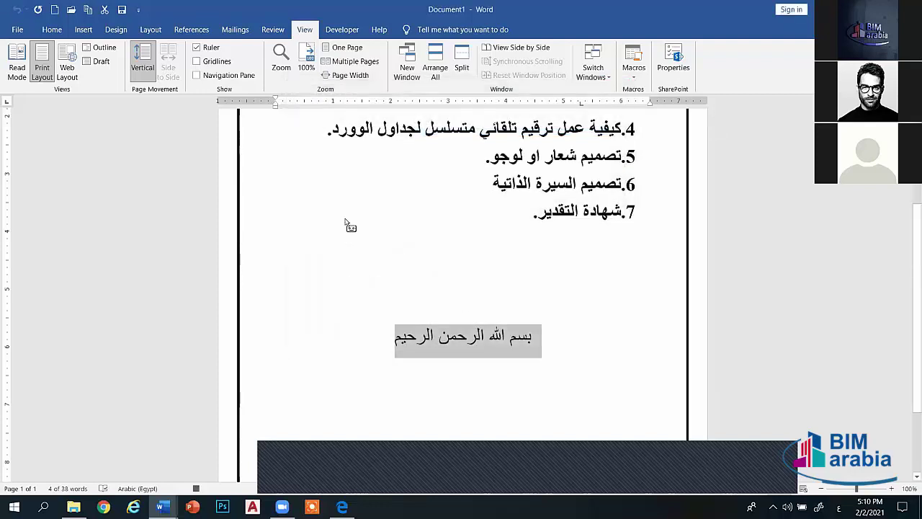
Stop recording the first macro from View > Macros.
left_click(634, 78)
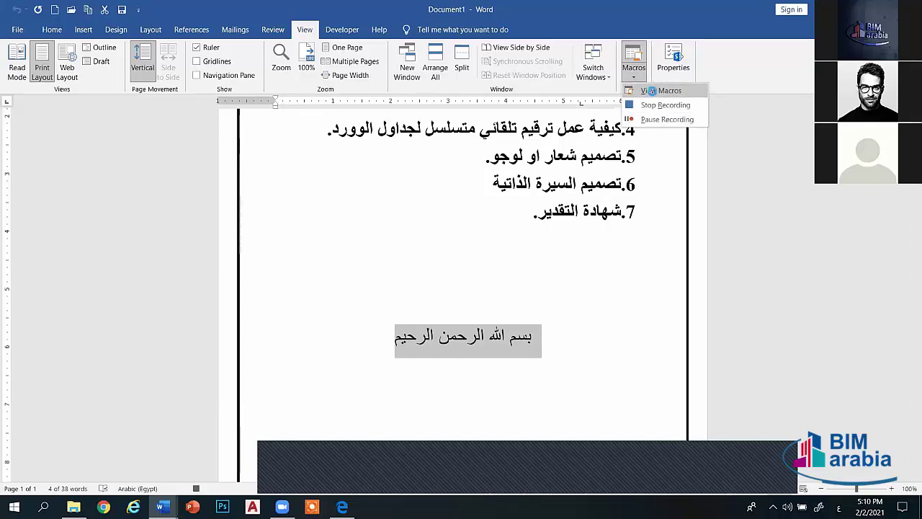
left_click(649, 90)
left_click(609, 135)
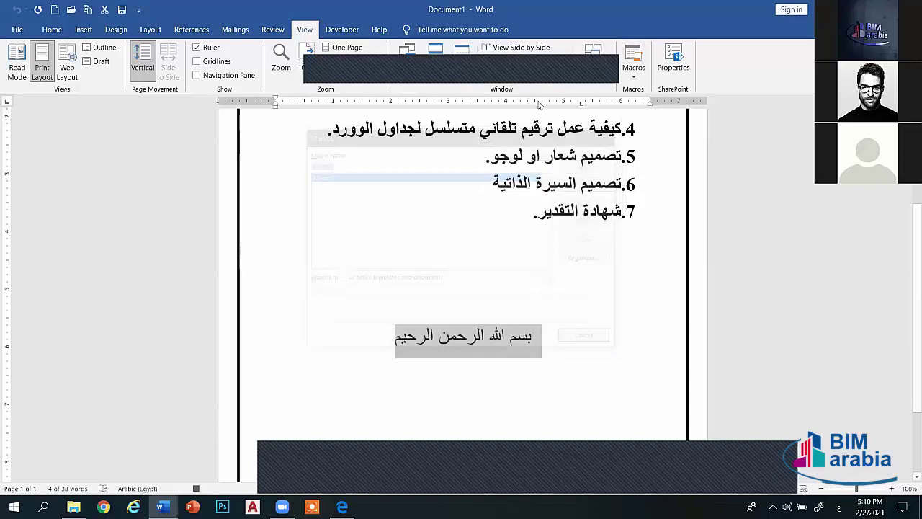
left_click(634, 72)
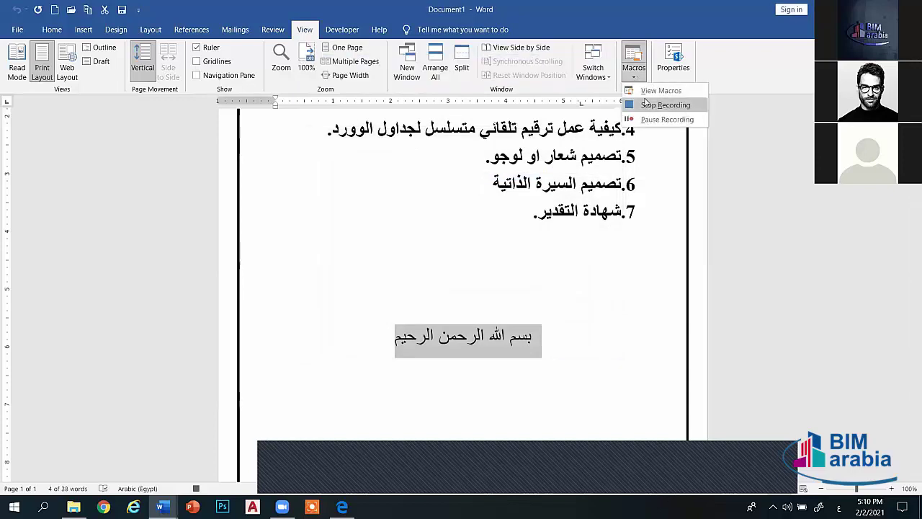
left_click(646, 104)
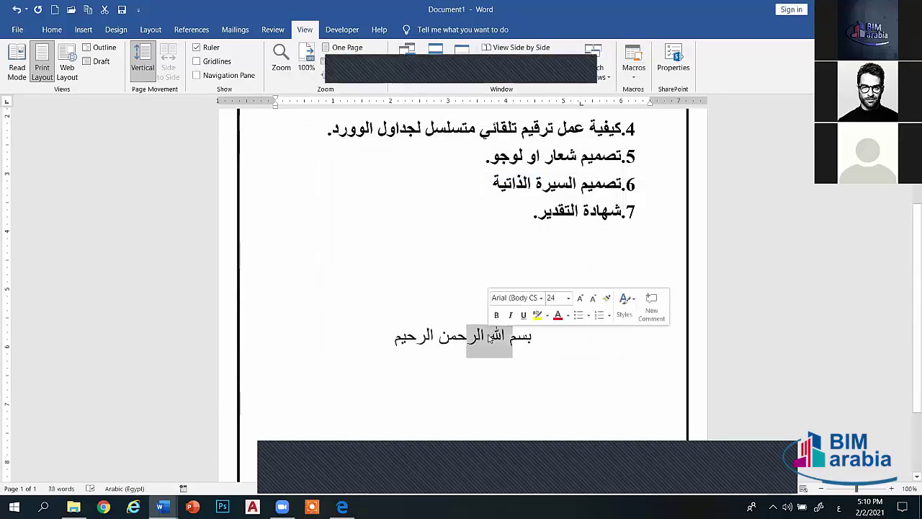
Record a new macro, adding Normal.NewMacros.Macro2 to the Quick Access Toolbar.
left_click(634, 68)
left_click(639, 106)
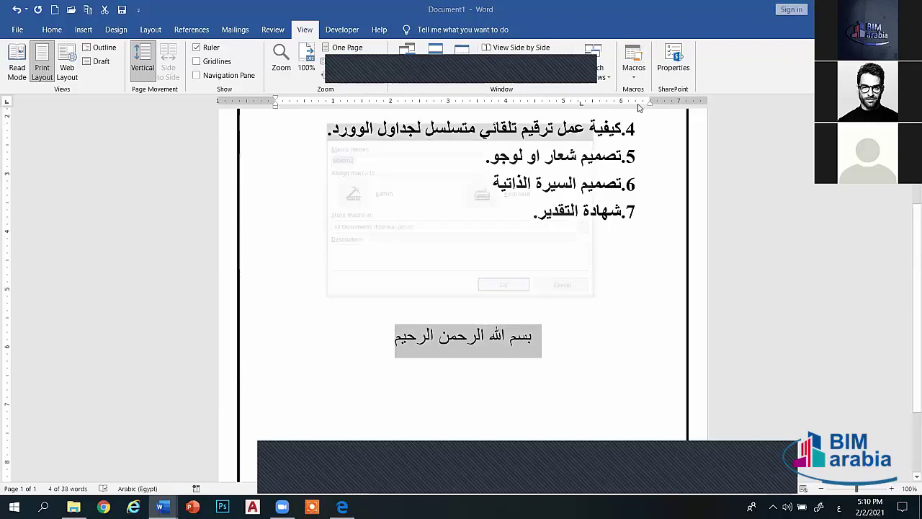
left_click(349, 193)
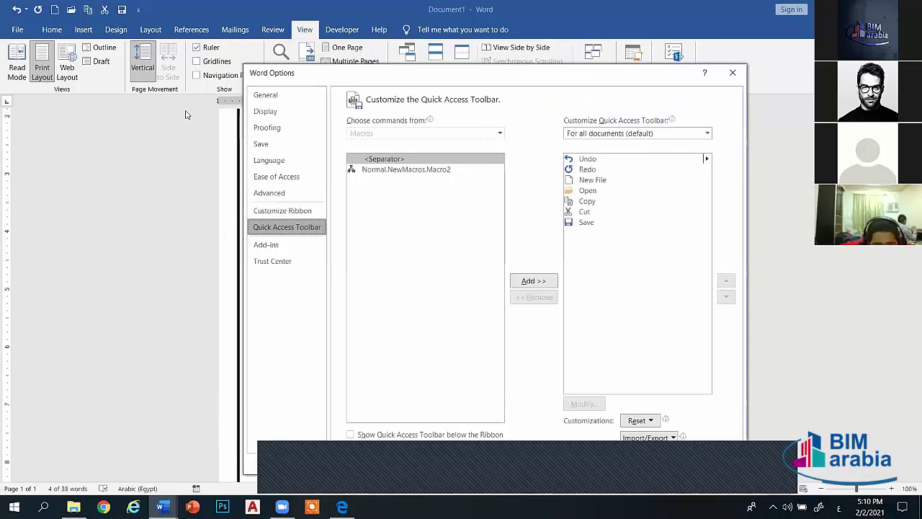
left_click(425, 170)
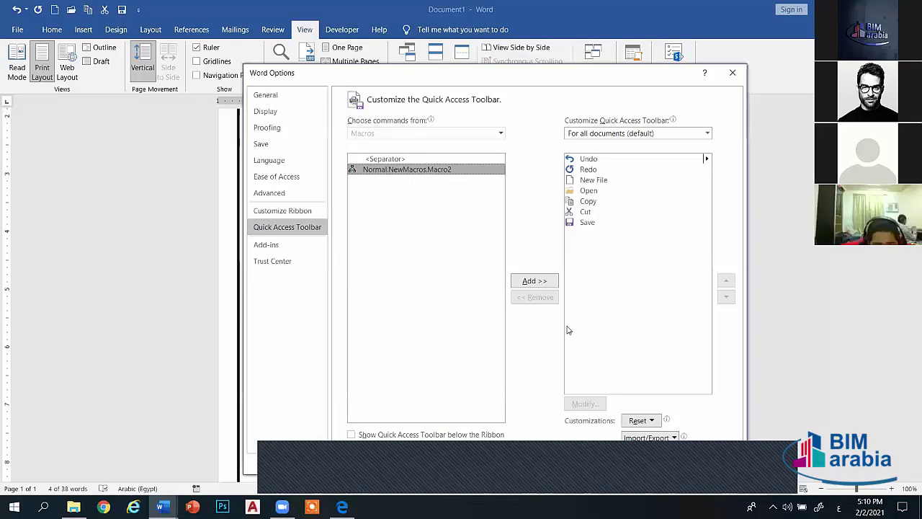
left_click(534, 280)
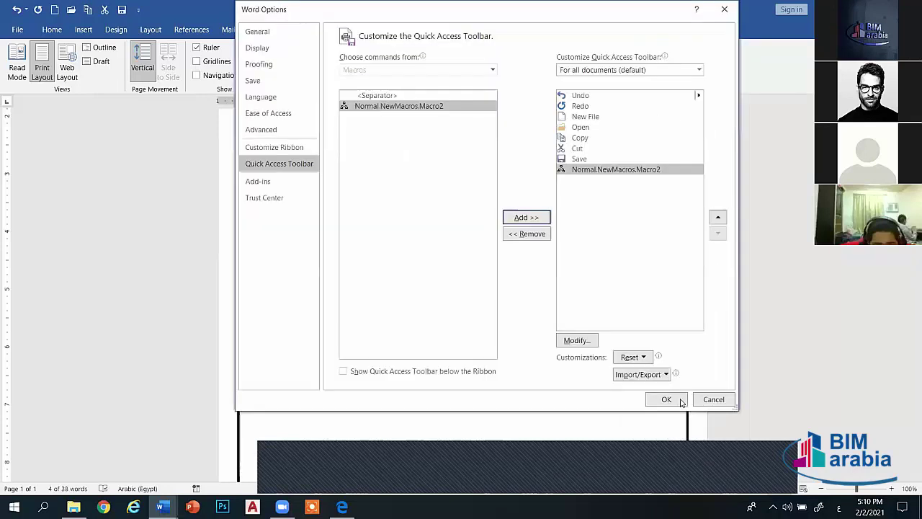
left_click(672, 402)
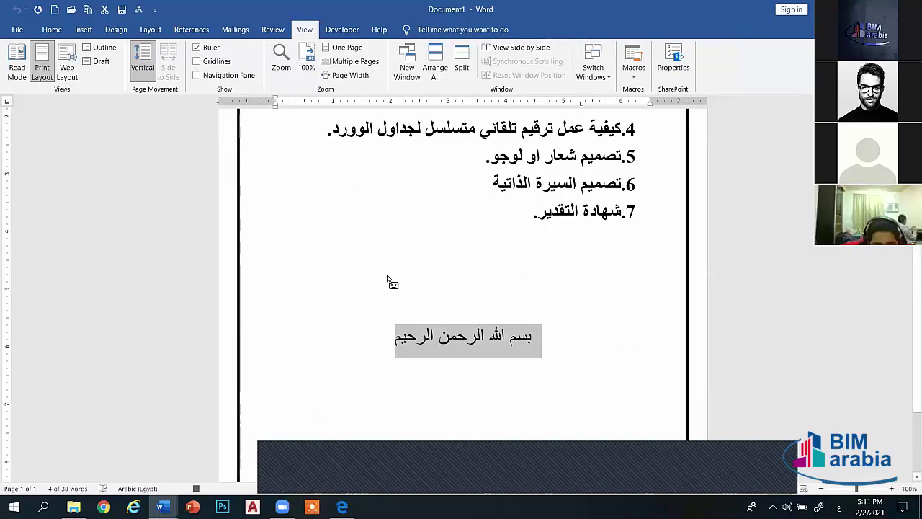
Type 'بسم الله الرحمن الرحيم' in Arabic on the empty line above the existing one.
key("Up")
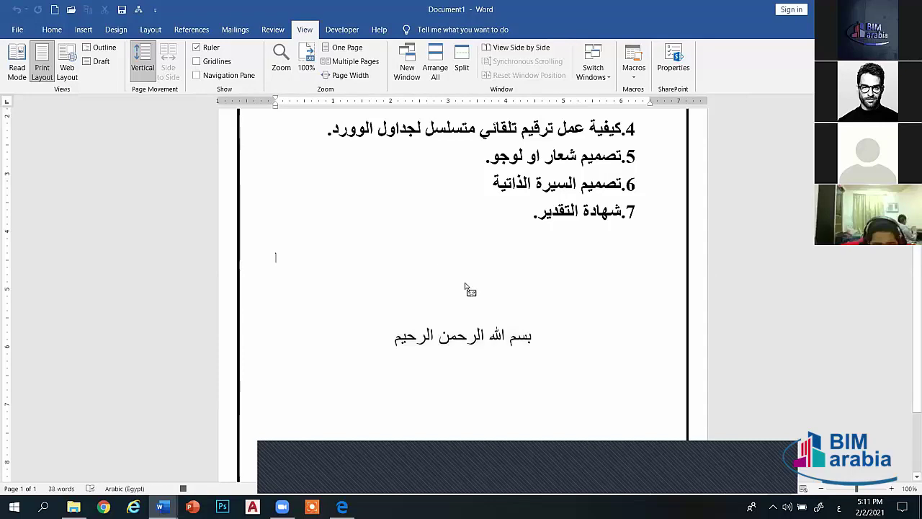
key("alt+shift")
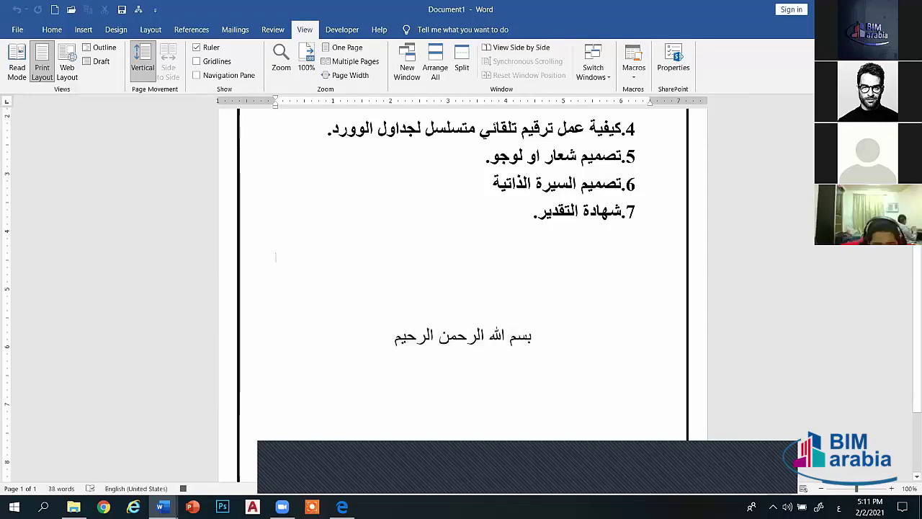
type("بسم الله الر")
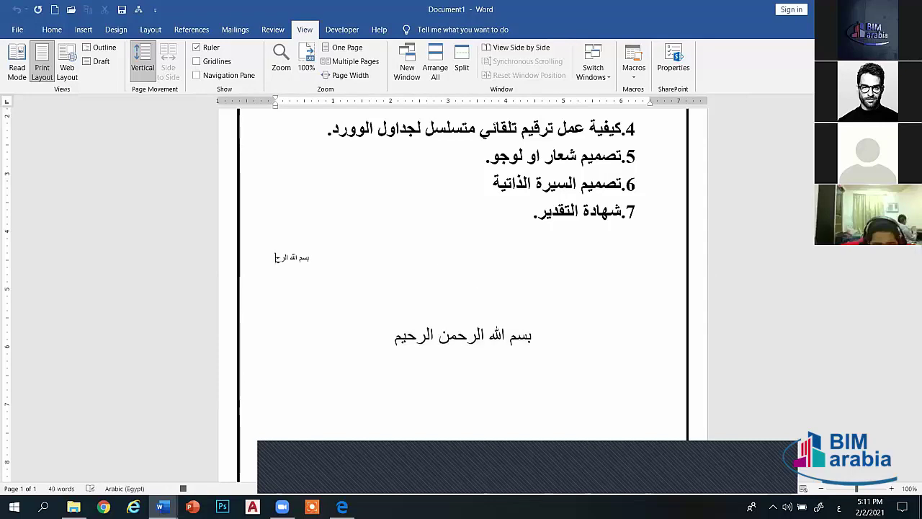
type("حمن الرحيم")
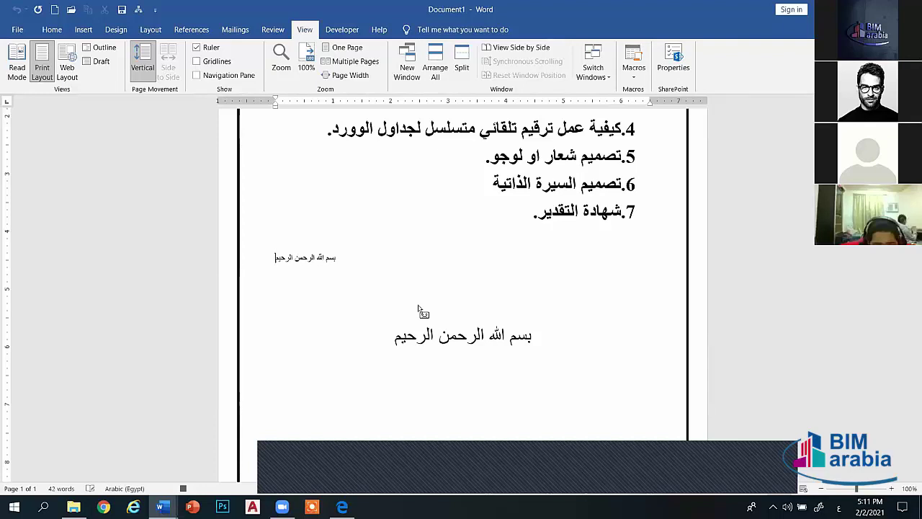
left_click_drag(320, 259, 315, 263)
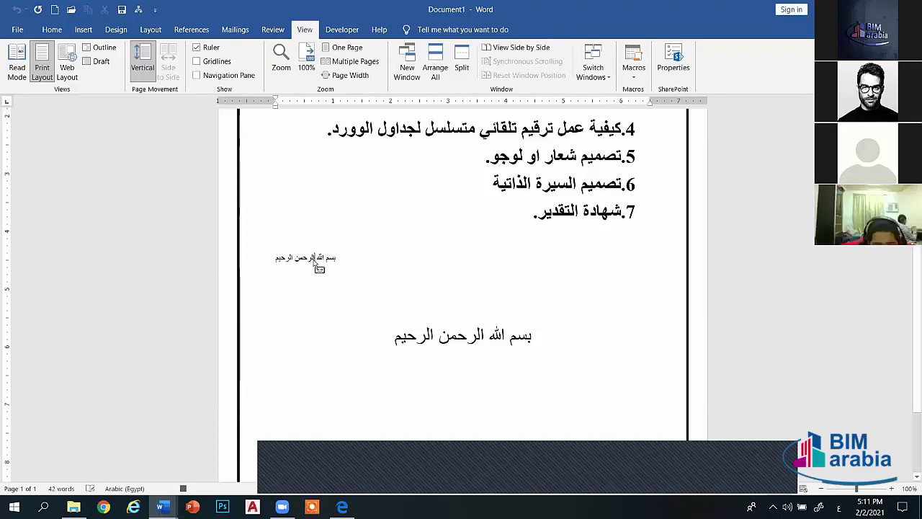
triple_click(305, 258)
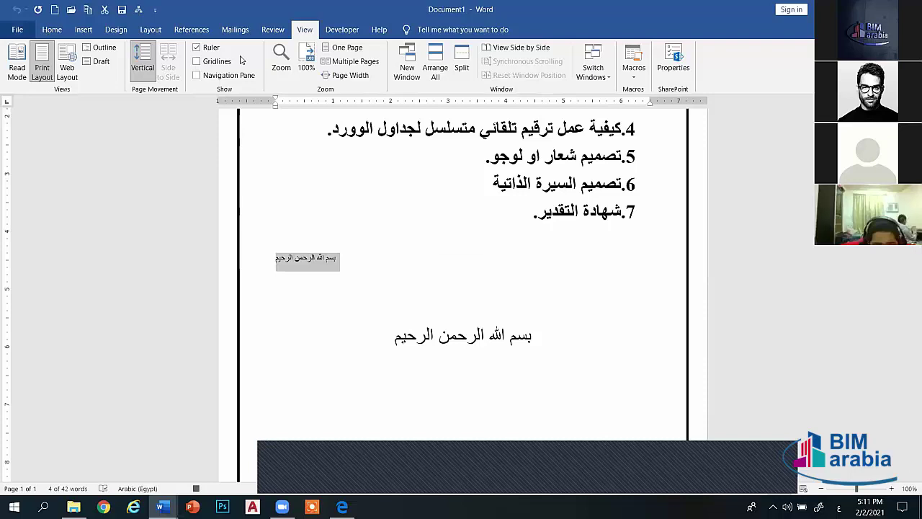
Center the new basmala line and enlarge its font to 22 pt.
left_click(52, 29)
left_click(286, 71)
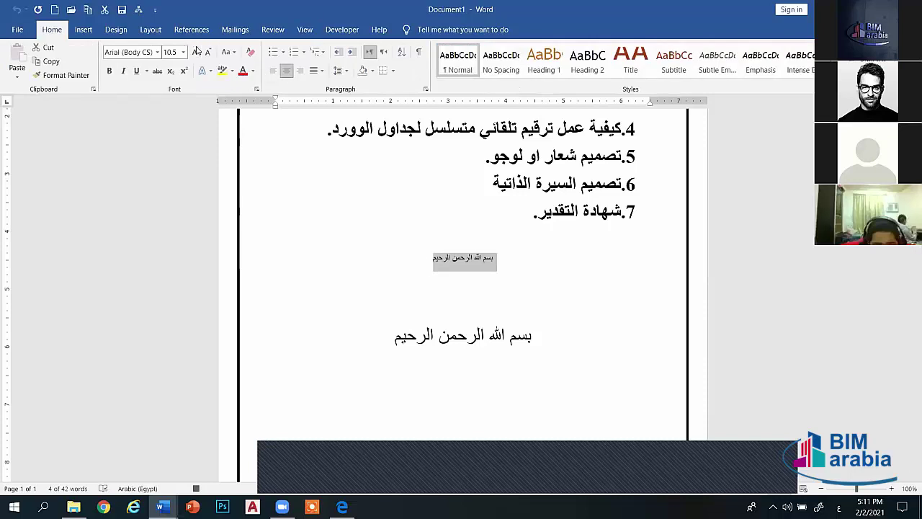
left_click(196, 52)
left_click(195, 52)
left_click(195, 52)
left_click(195, 52)
left_click(195, 52)
left_click(196, 52)
left_click(196, 52)
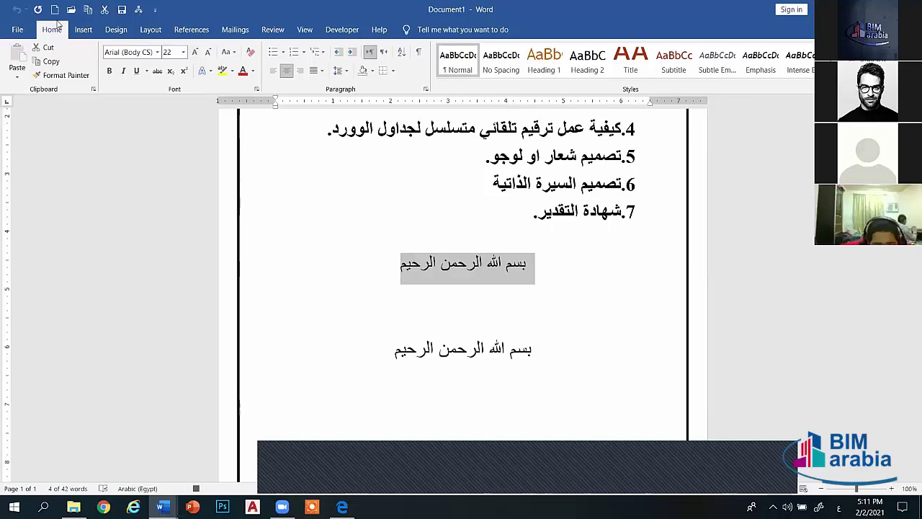
left_click(81, 29)
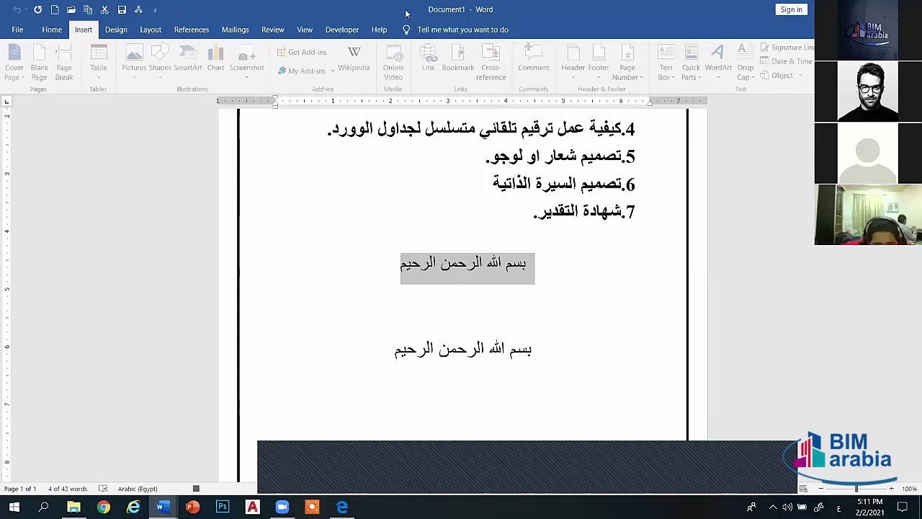
left_click(302, 30)
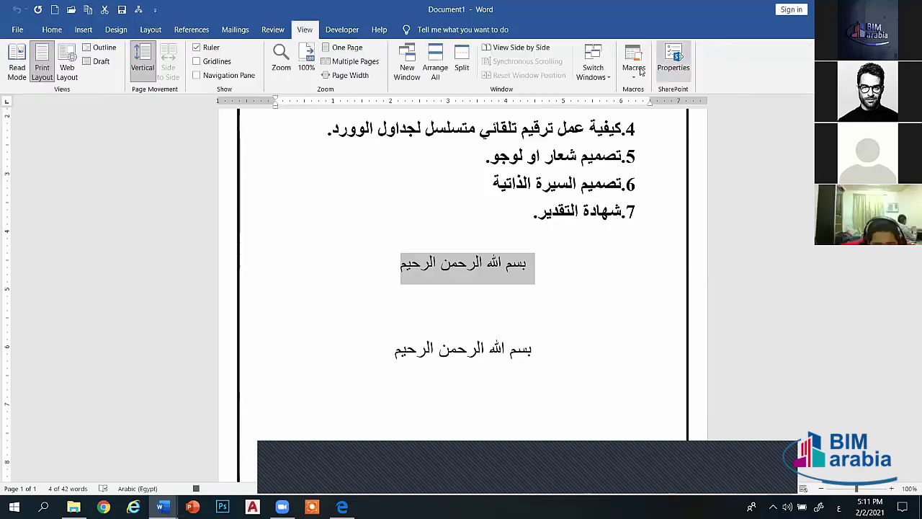
left_click(641, 70)
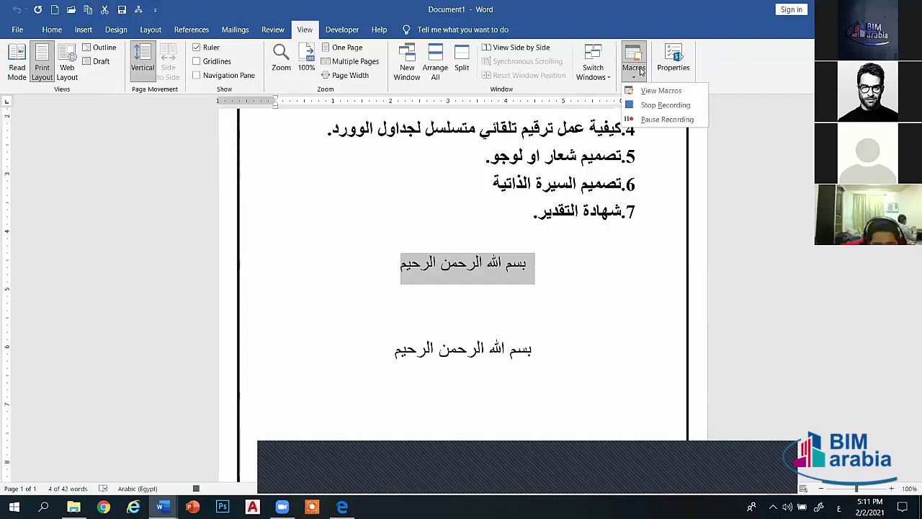
Stop recording Macro2, add a test item 8, and run Macro2 from the toolbar.
left_click(652, 107)
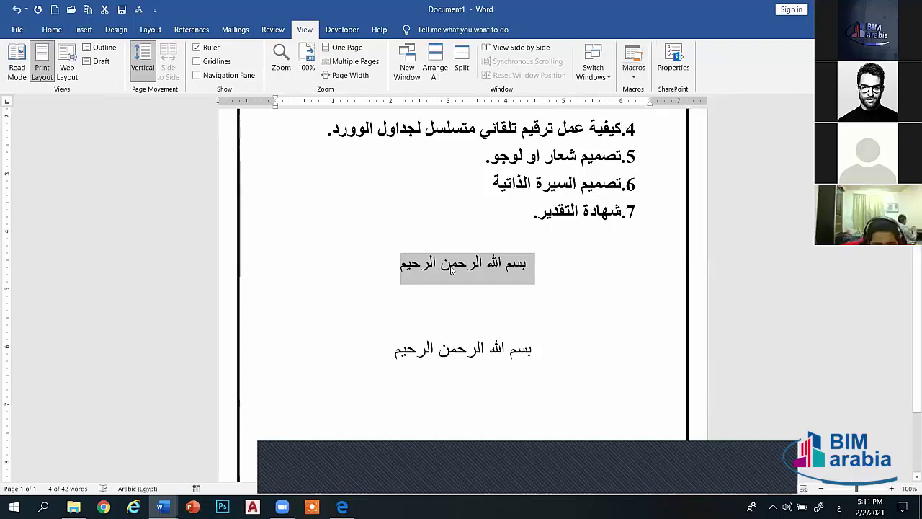
left_click(520, 225)
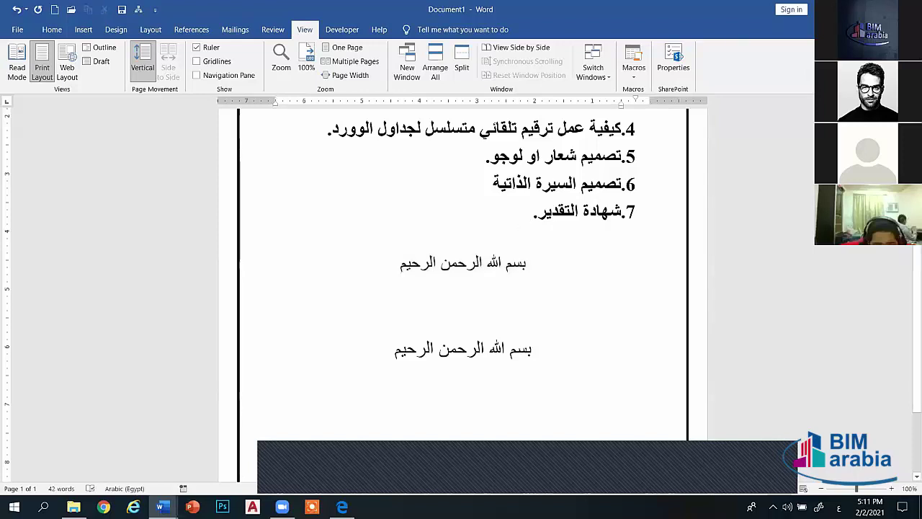
key("Return")
type("يتلابيستلاس")
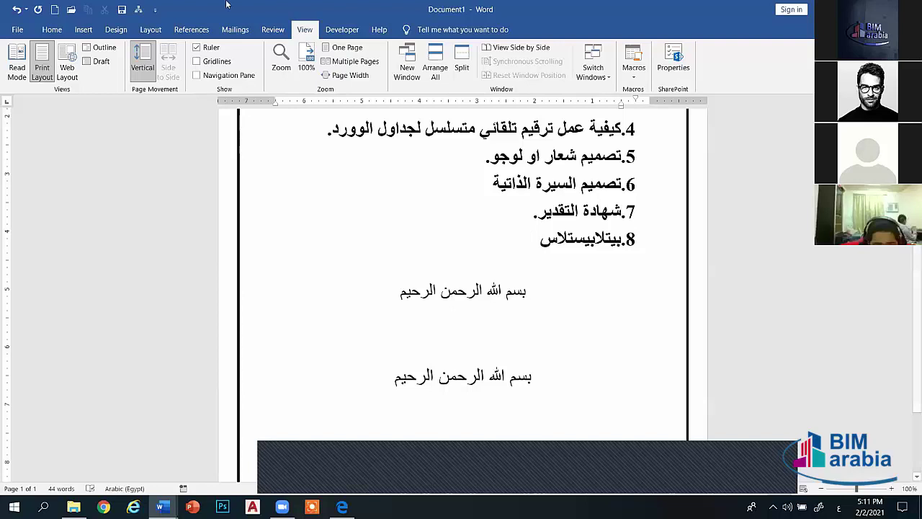
left_click(140, 9)
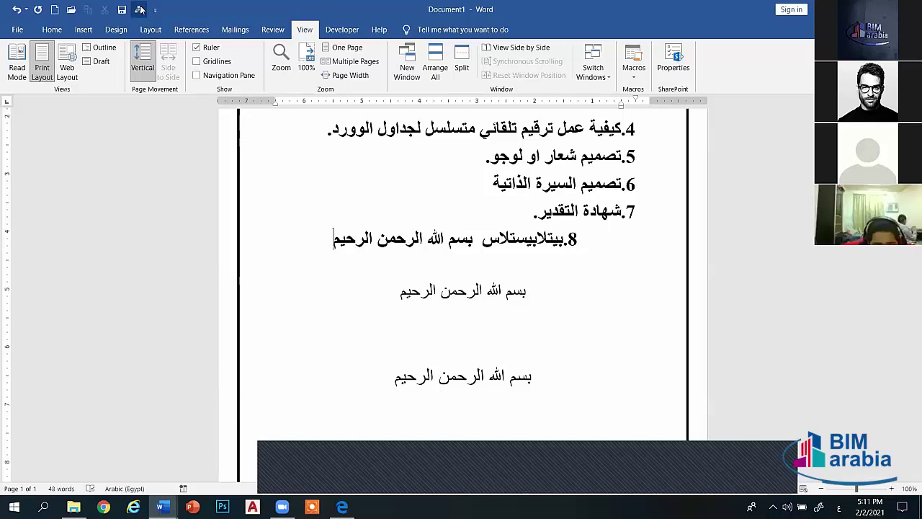
Undo the test item 8 and delete the inserted basmala paragraph.
key("ctrl+z")
key("ctrl+z")
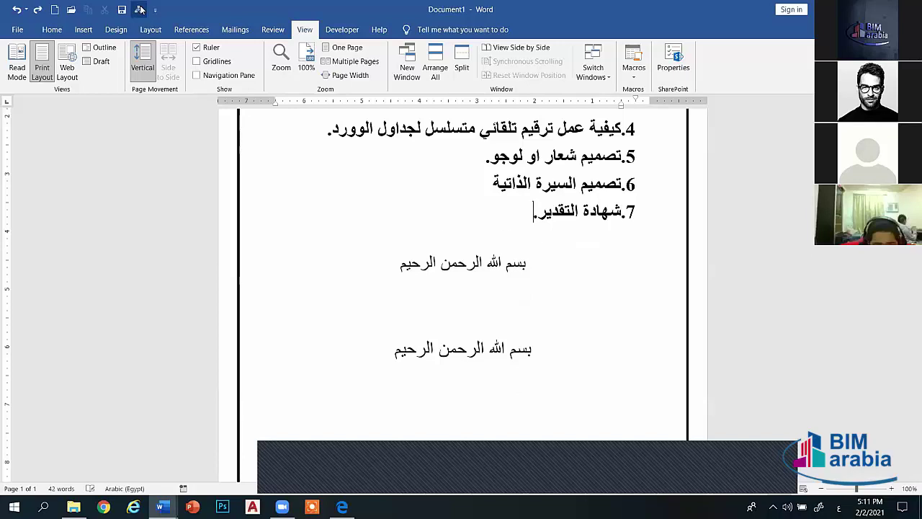
key("ctrl+z")
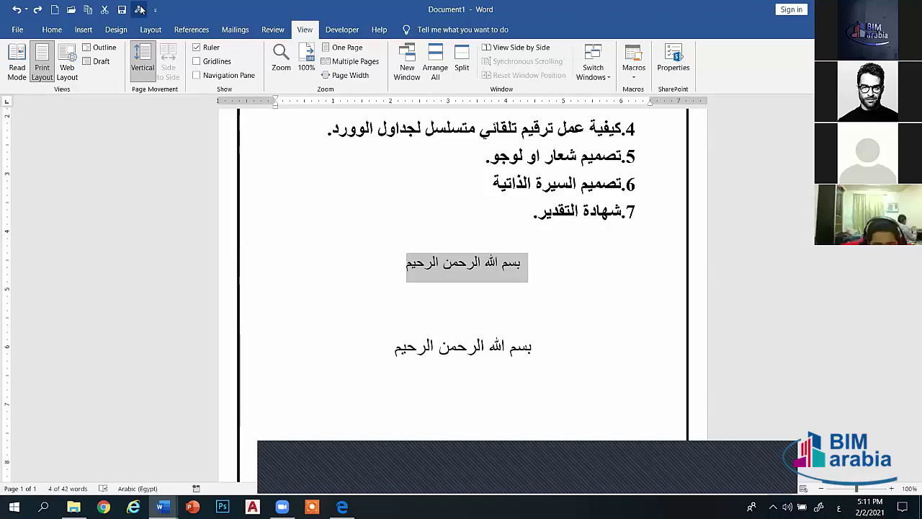
key("Delete")
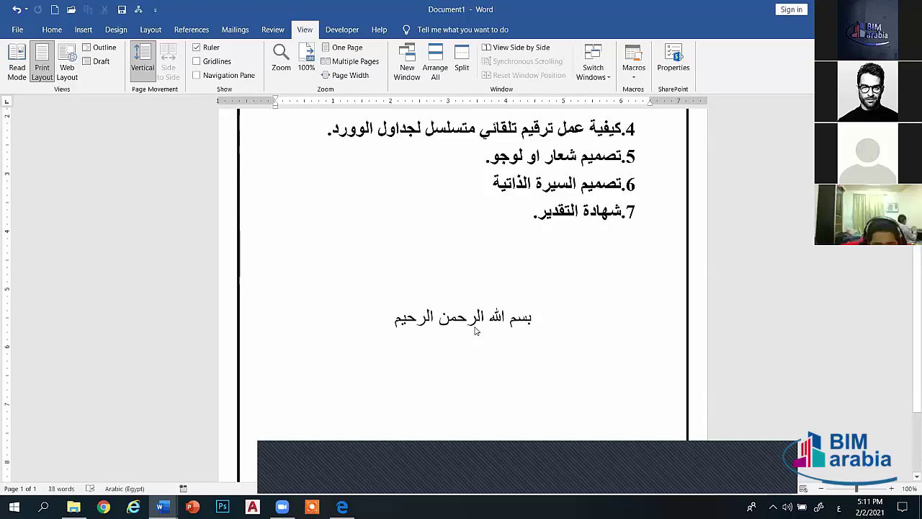
double_click(475, 326)
Delete the remaining 'بسم الله الرحمن الرحيم' line below item 7.
triple_click(475, 330)
key("Delete")
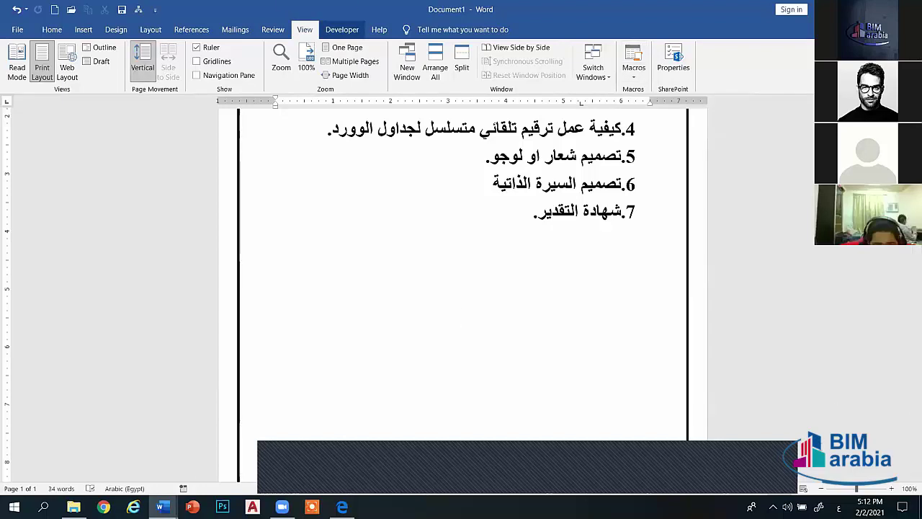
left_click(342, 29)
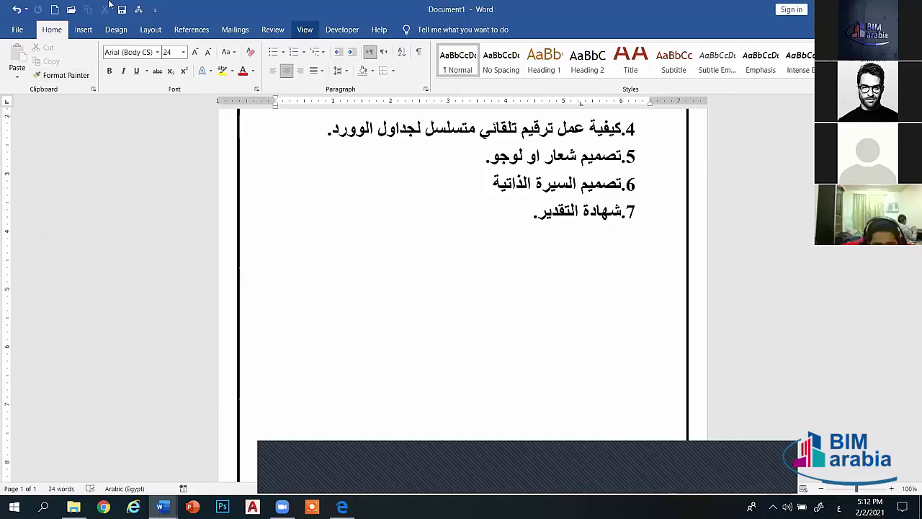
Lock Format Painter on for repeated use and put the cursor on the empty line below item 7.
left_click(75, 76)
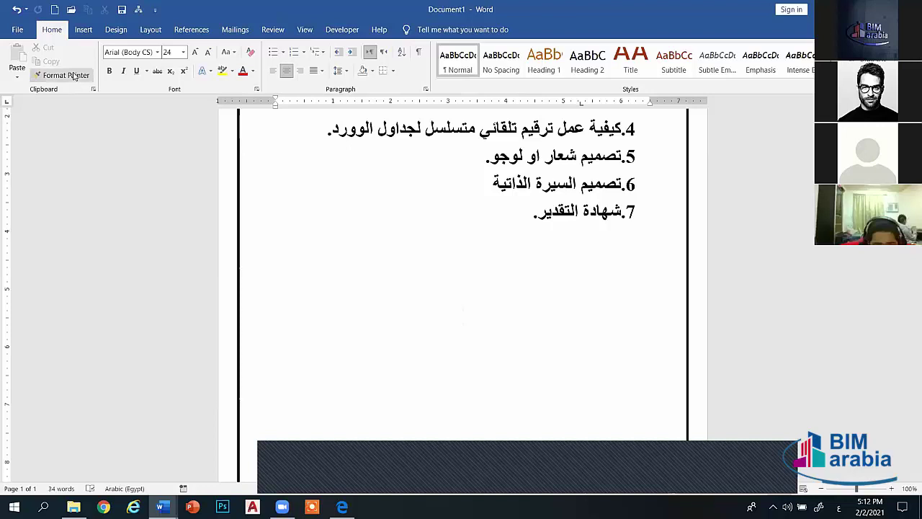
double_click(69, 77)
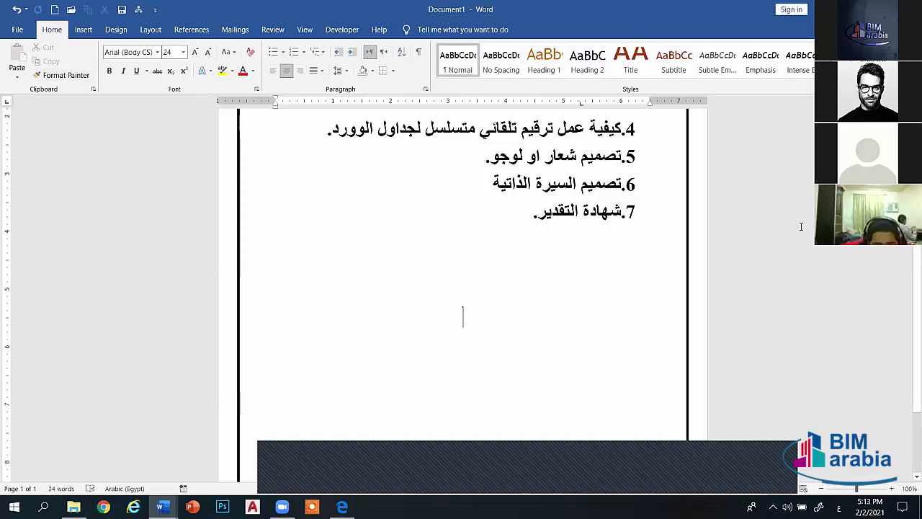
mouse_move(909, 261)
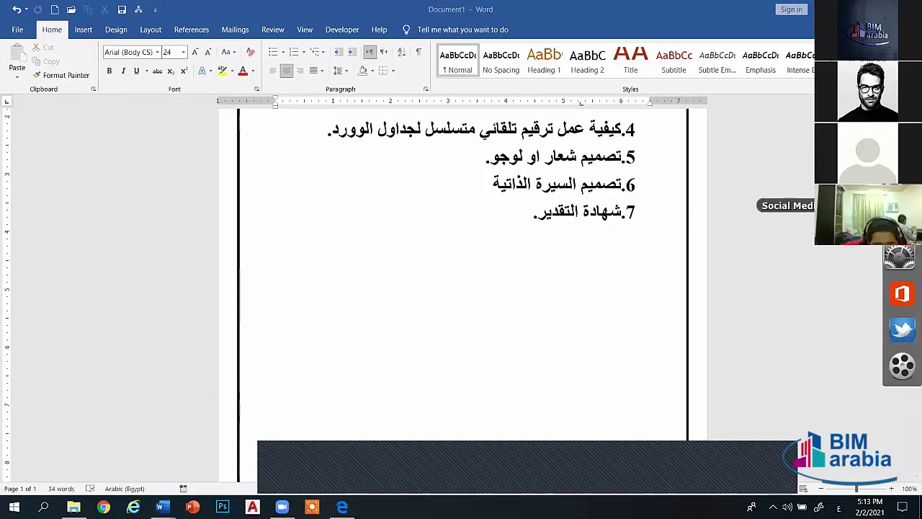
left_click(275, 257)
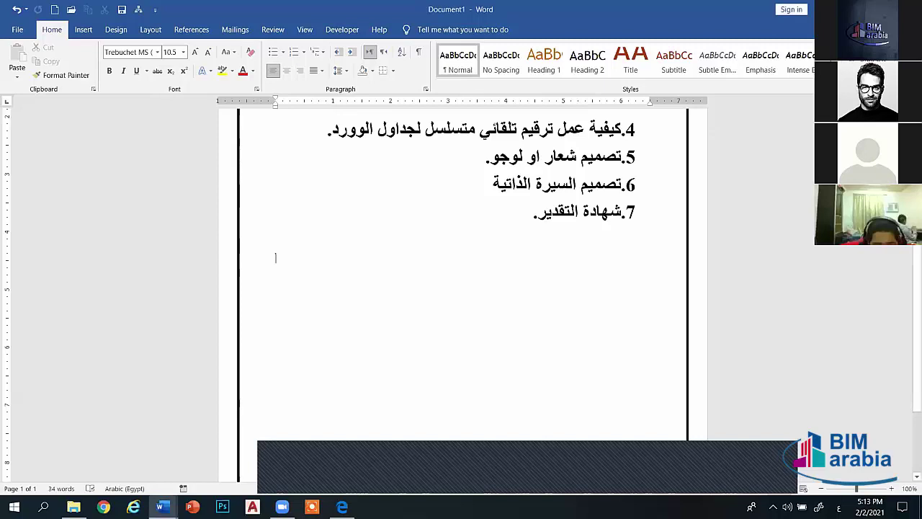
scroll(448, 196, "up", 4)
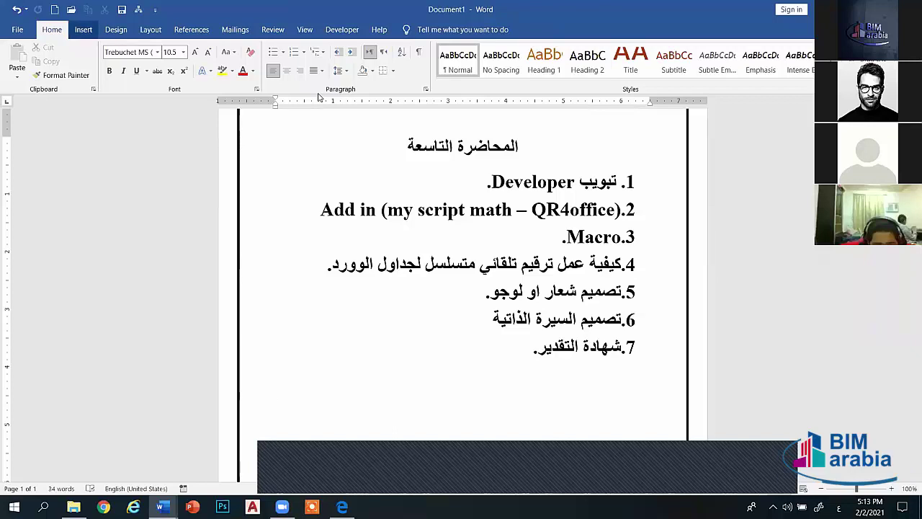
left_click(83, 29)
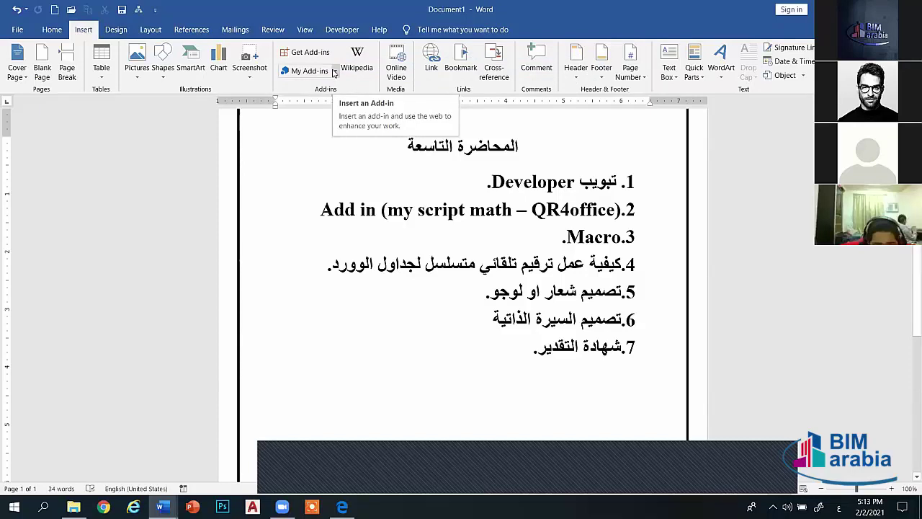
left_click(334, 72)
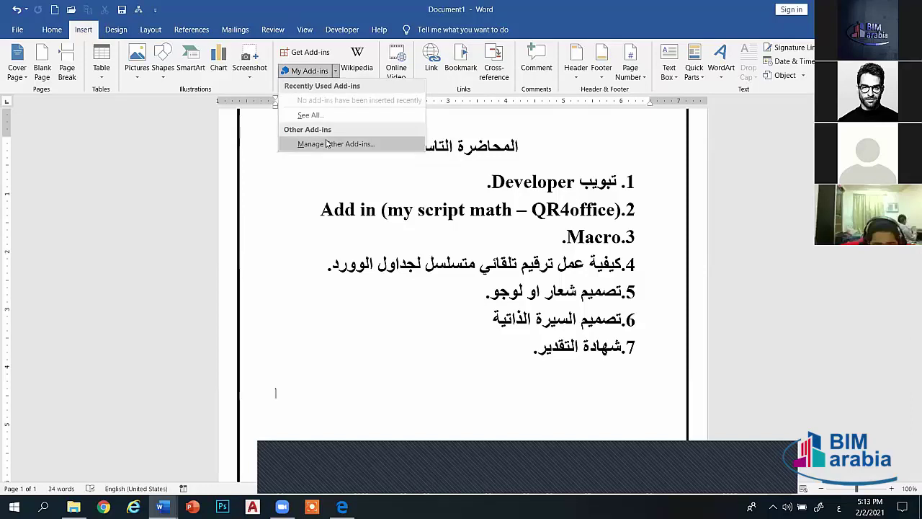
left_click(327, 143)
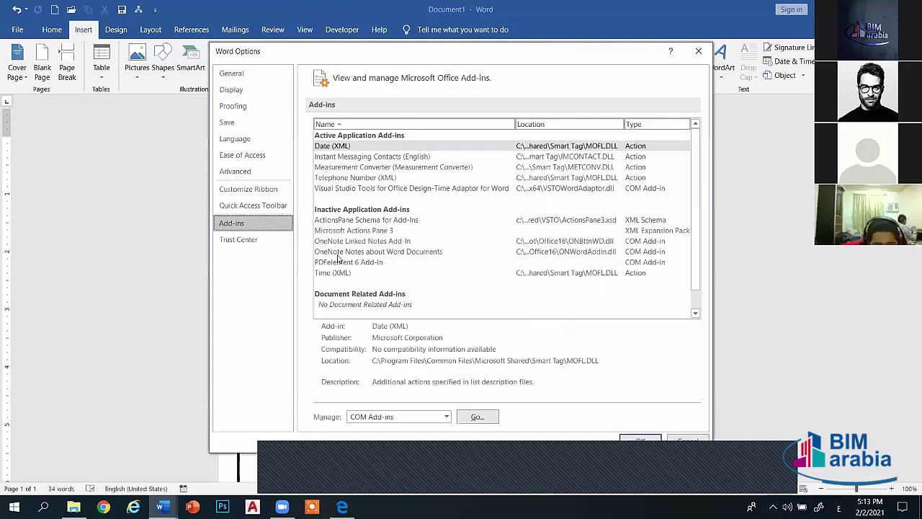
left_click(471, 415)
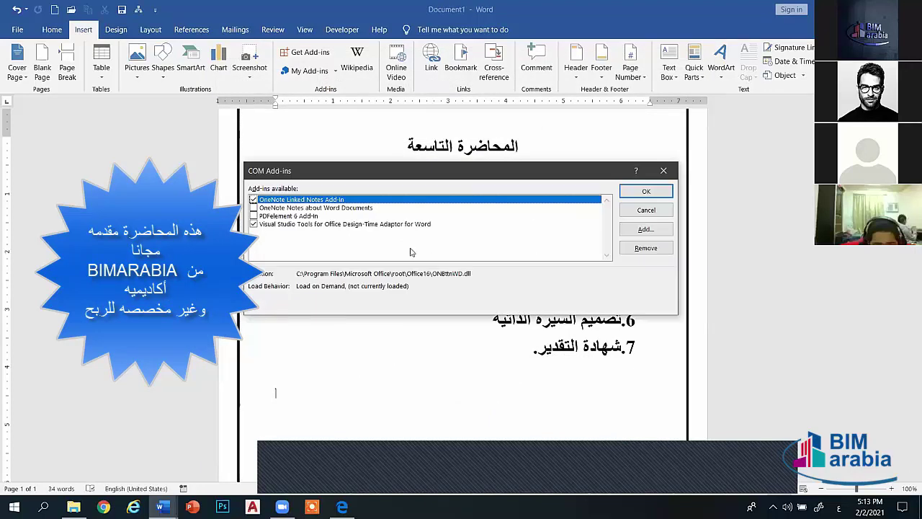
left_click(661, 230)
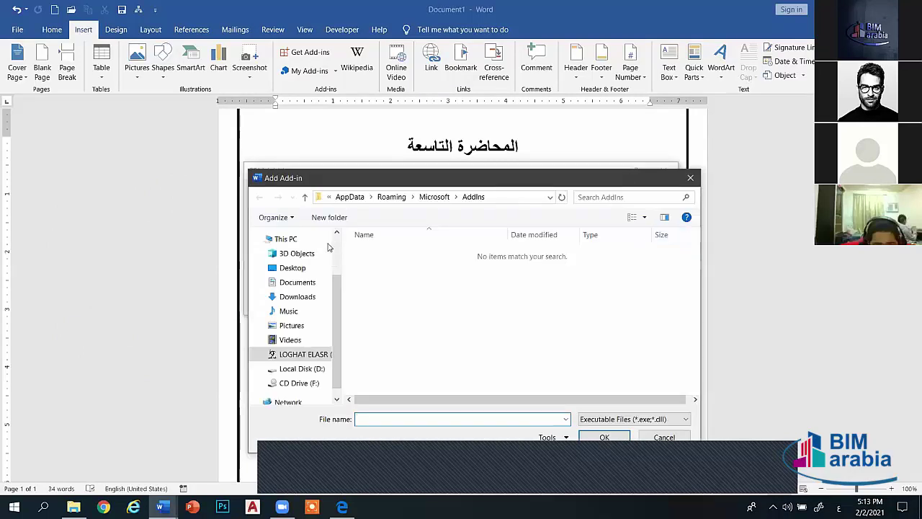
left_click(305, 267)
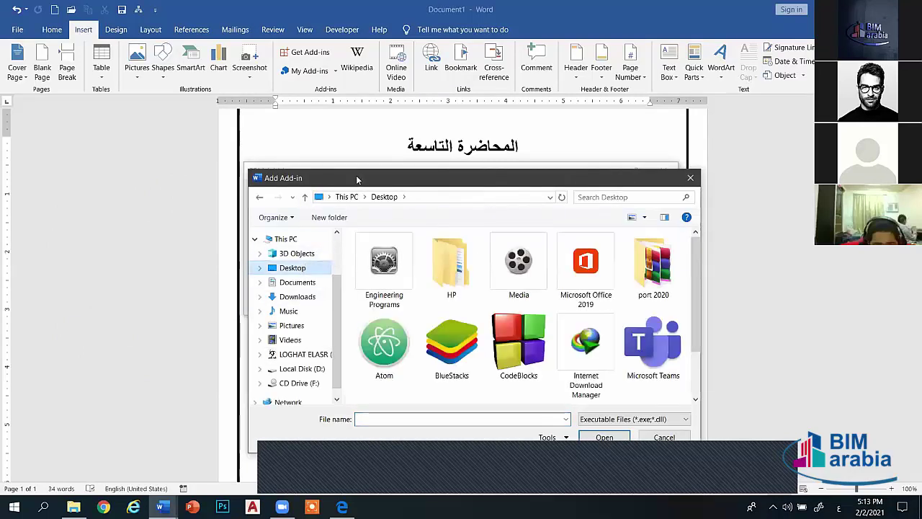
left_click_drag(356, 179, 282, 56)
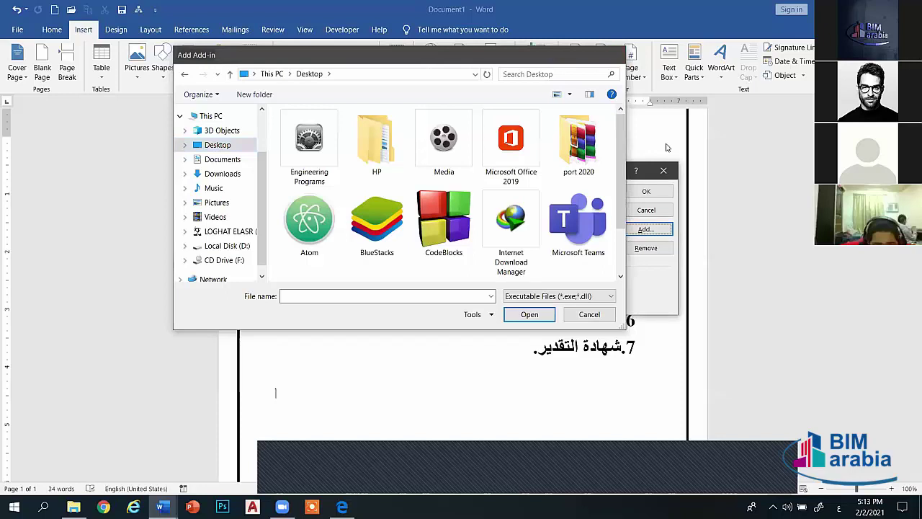
left_click(614, 54)
left_click(662, 171)
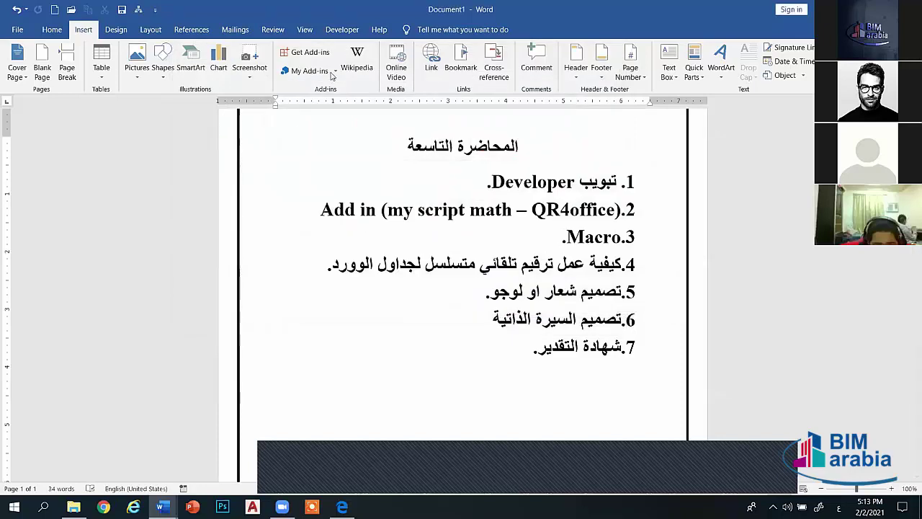
Search the add-ins store for 'my script math' and add Script Lab and Book of Math Symbols.
left_click(305, 53)
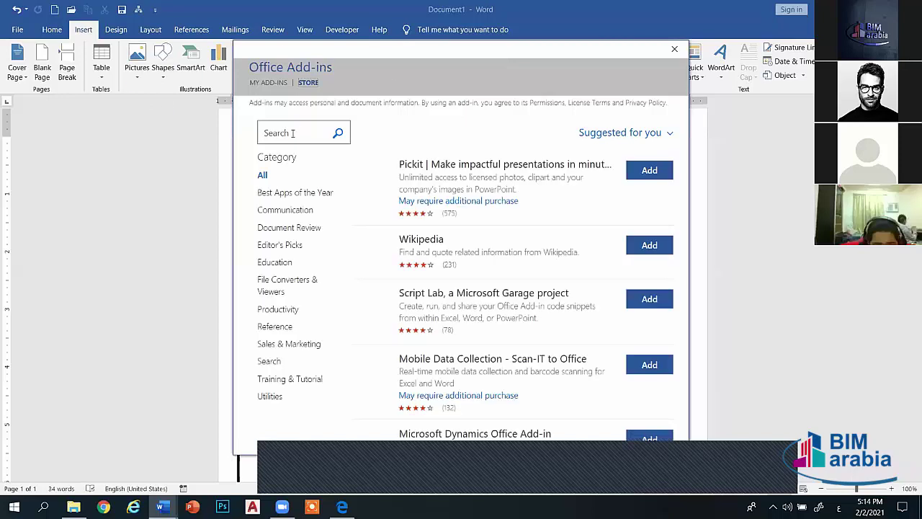
left_click(293, 133)
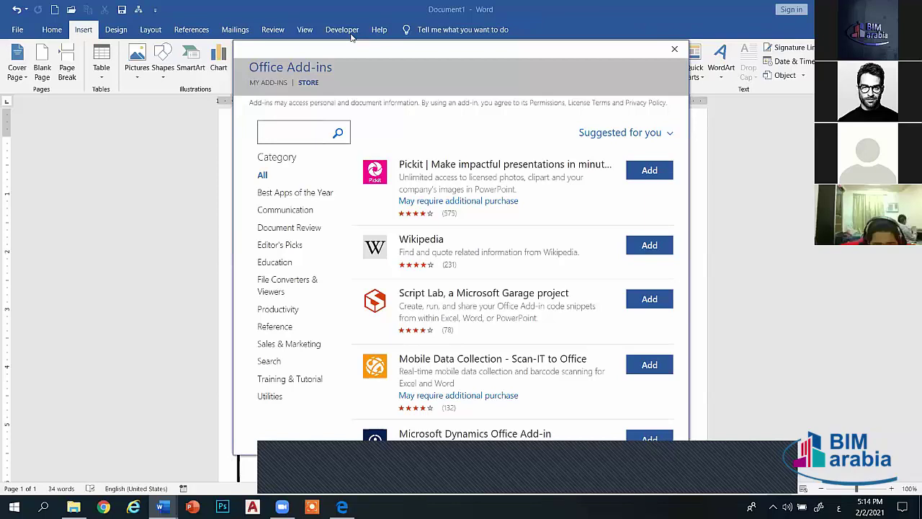
type("myscript math")
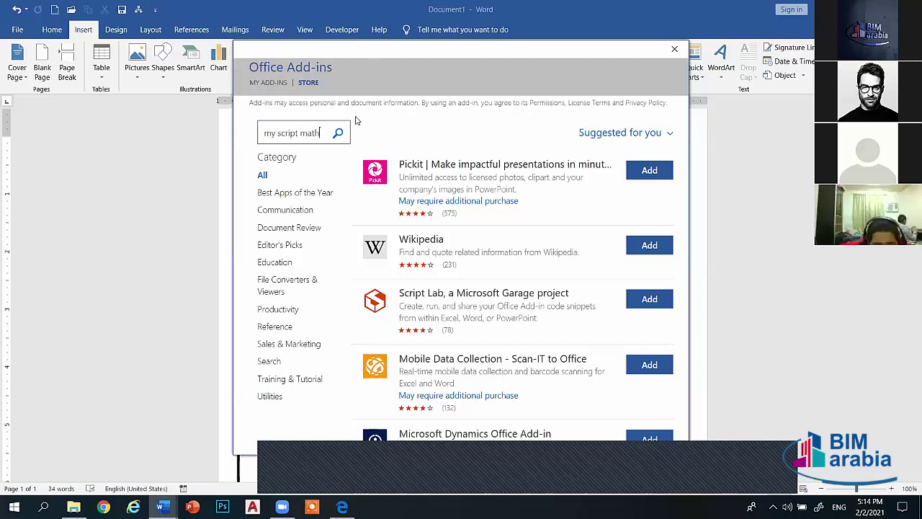
left_click(341, 137)
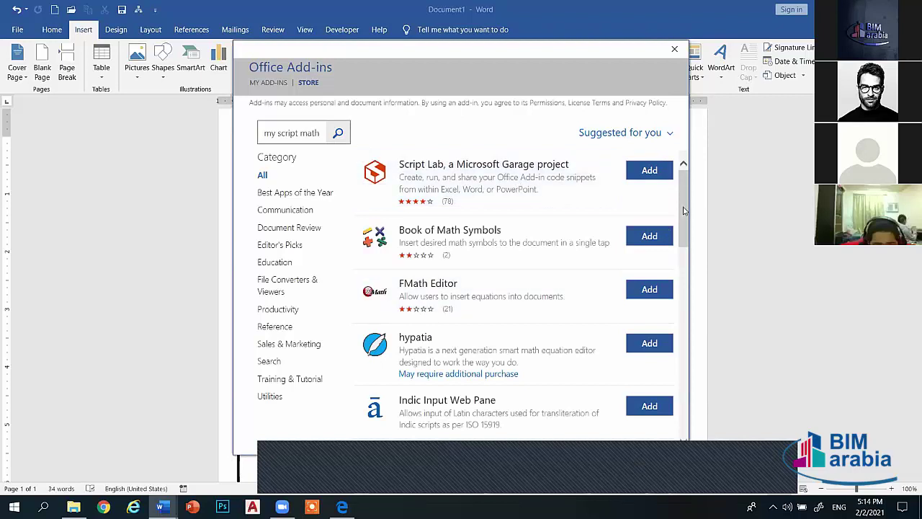
mouse_move(684, 210)
left_mouse_down()
mouse_move(753, 367)
mouse_move(731, 225)
mouse_move(646, 182)
left_mouse_up()
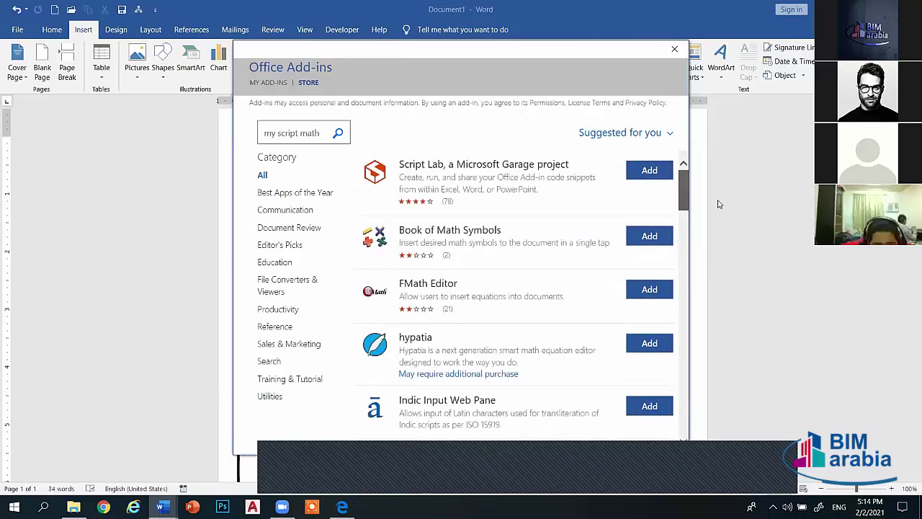
left_click(656, 171)
left_click(651, 174)
left_click(651, 240)
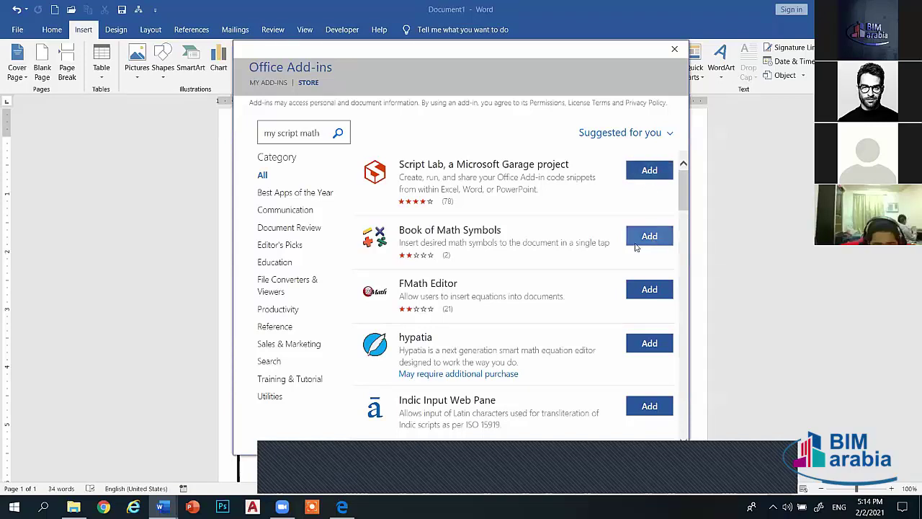
left_click(573, 260)
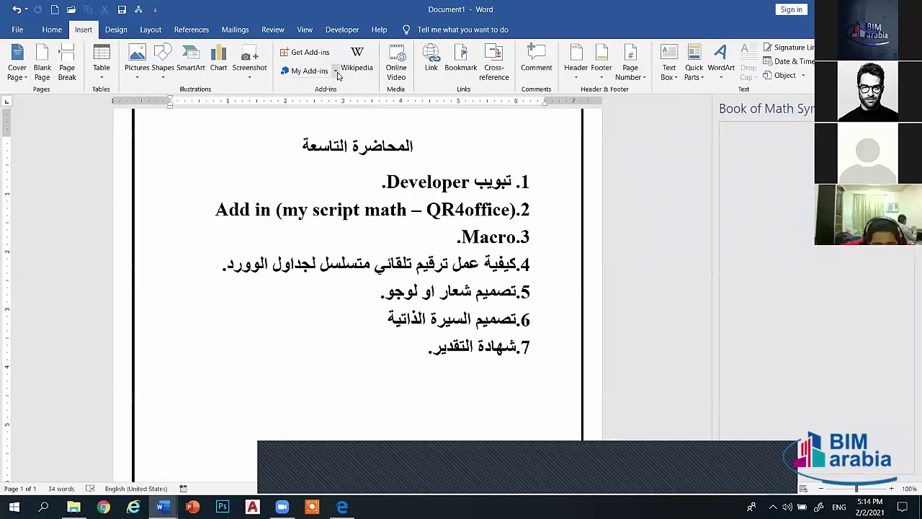
Insert math symbols below item 7 from the pane, ending on ∌, then close the pane.
left_click(335, 72)
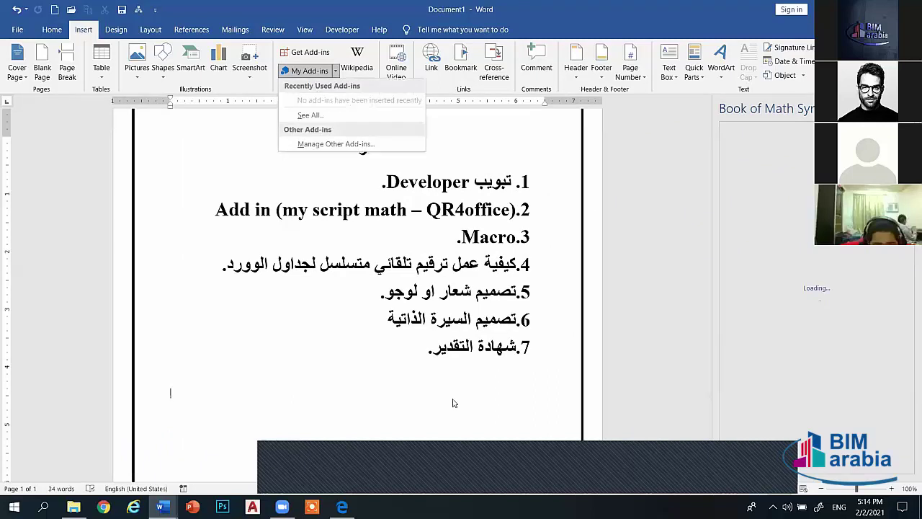
left_click(418, 405)
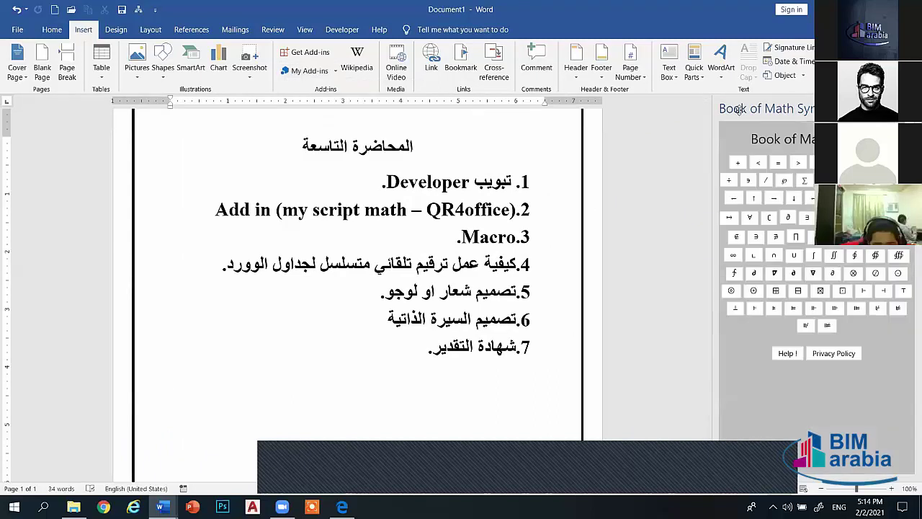
left_click(799, 257)
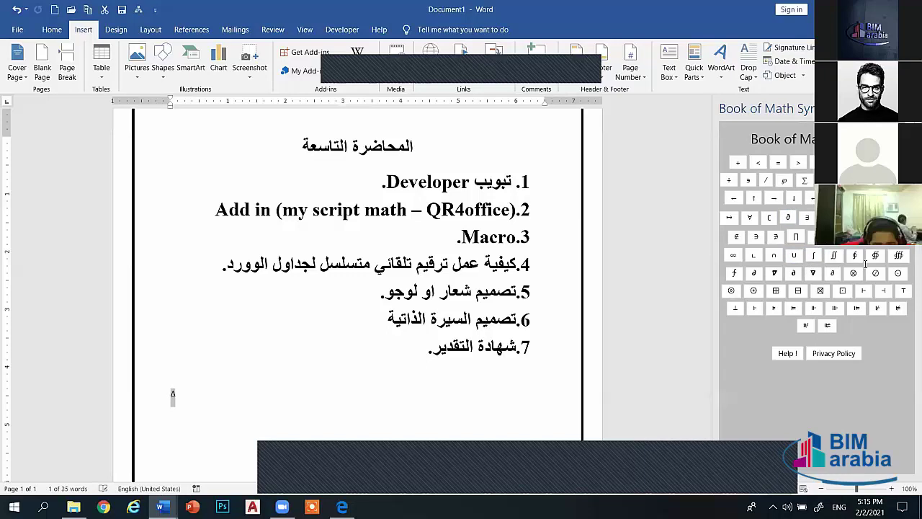
left_click(843, 290)
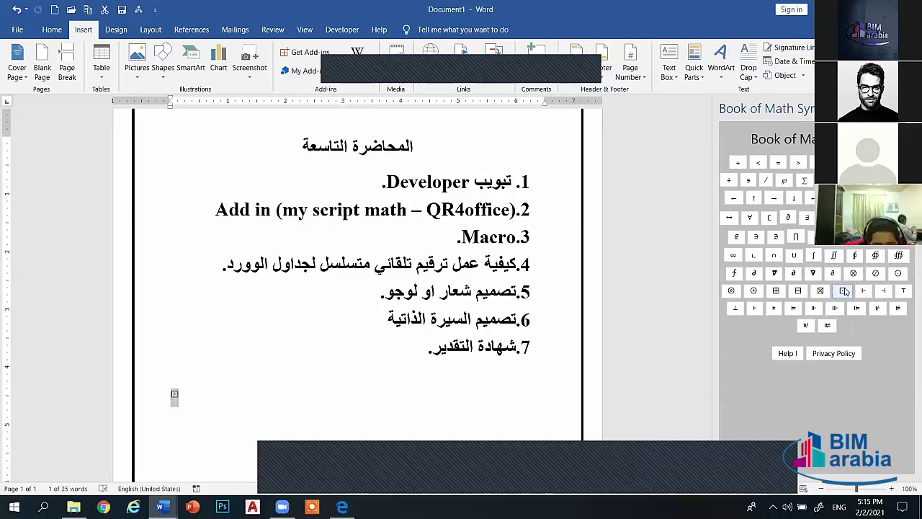
left_click(792, 272)
left_click(793, 256)
left_click(775, 236)
left_click(912, 108)
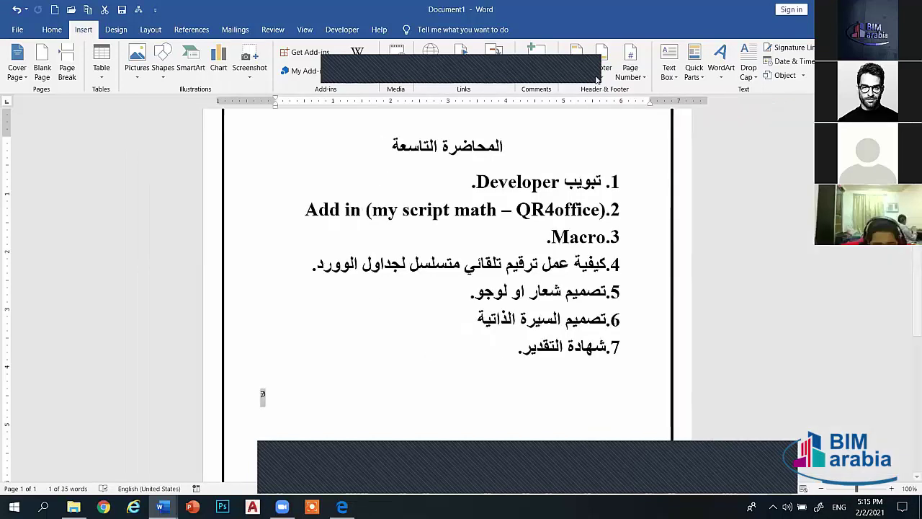
left_click(396, 61)
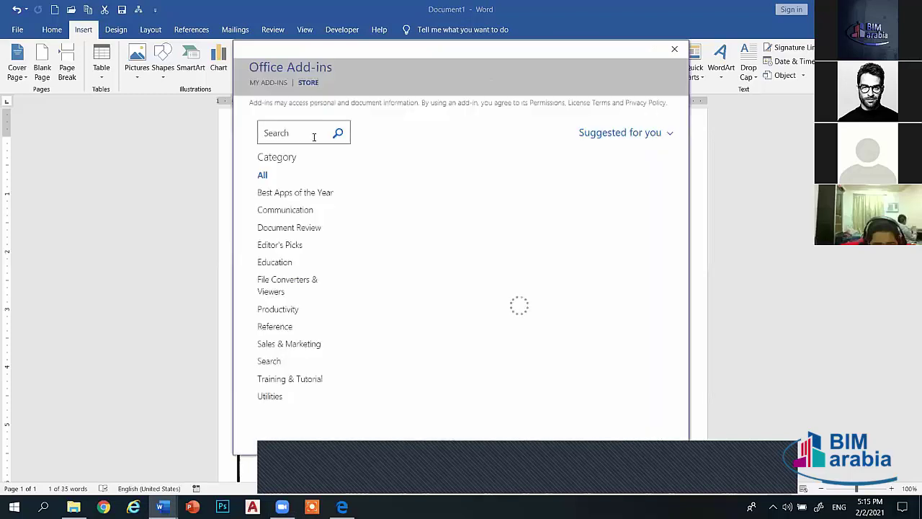
Switch back to the Document1 Word window with the add-in store open.
left_click(313, 137)
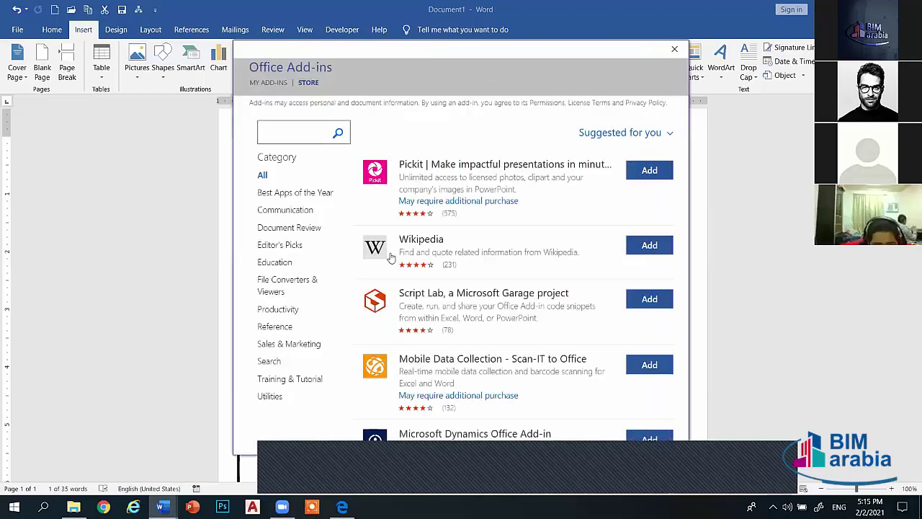
key("alt+Tab")
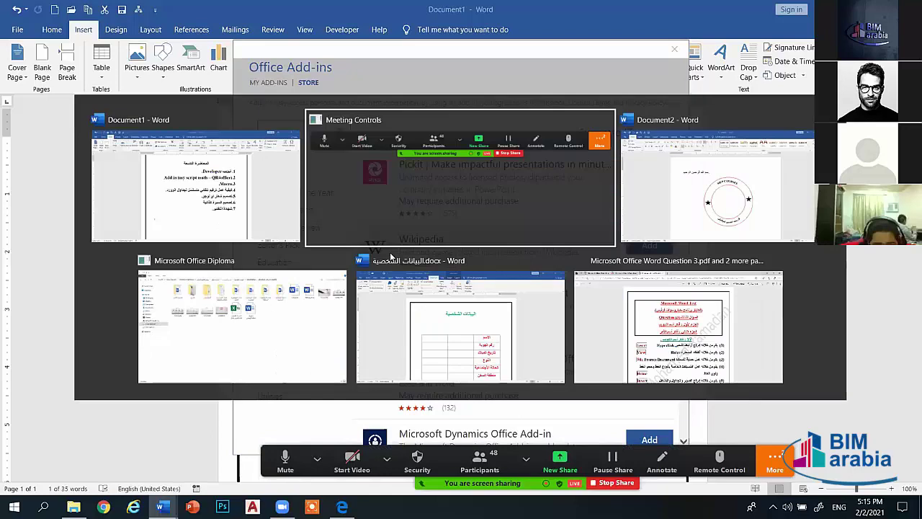
key("Tab")
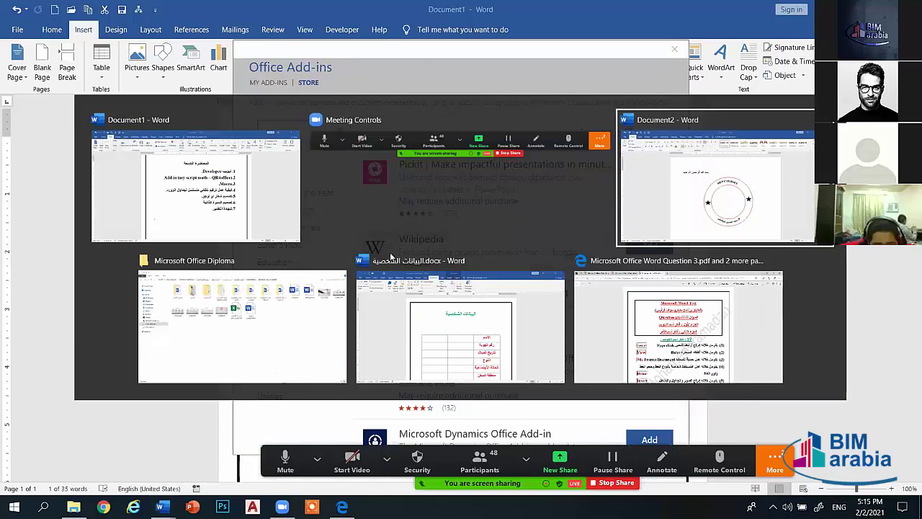
key("shift+Tab")
key("shift+Tab")
key("Tab")
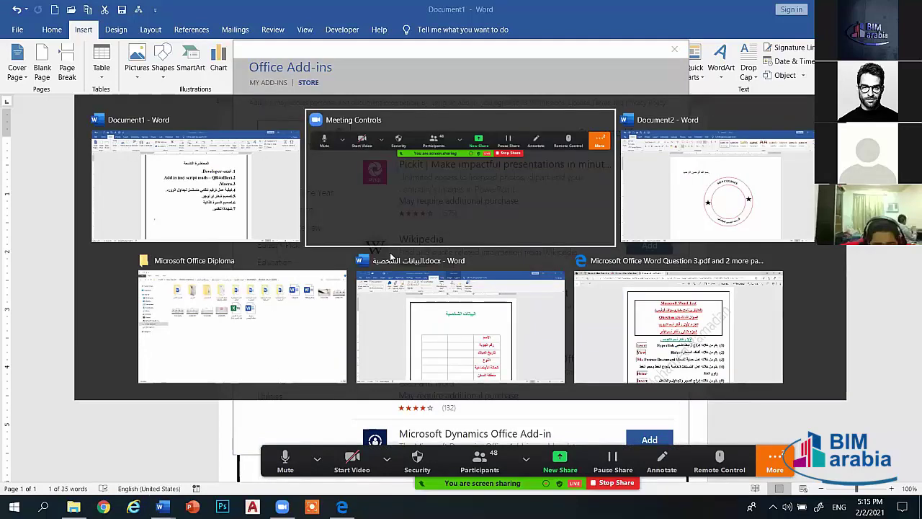
key("Tab")
key("Tab")
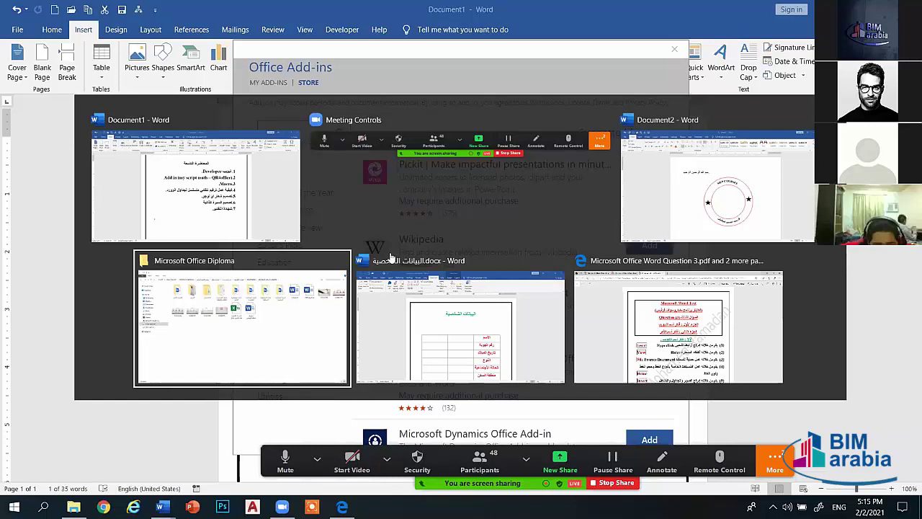
key("Tab")
key("Tab")
Search the add-in store for 'QR4 office' and scroll down to QR and Barcode Generator.
left_click(291, 139)
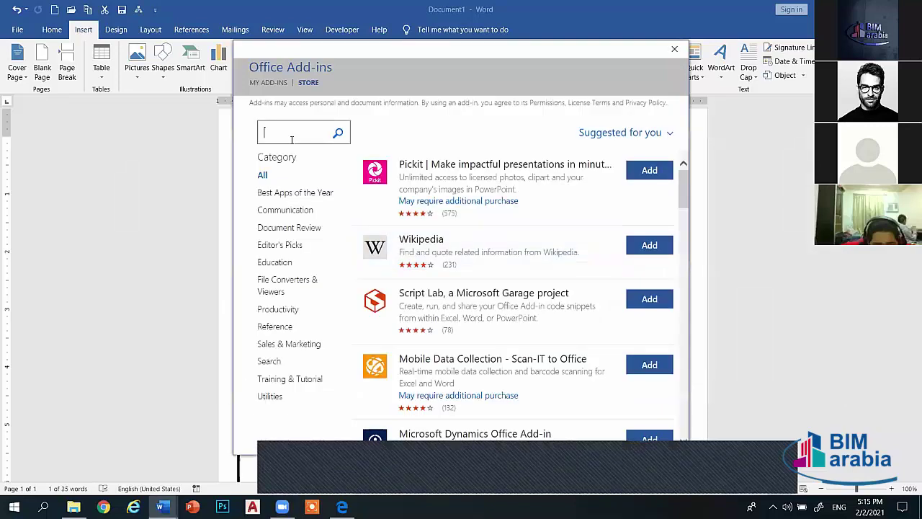
type("QR4")
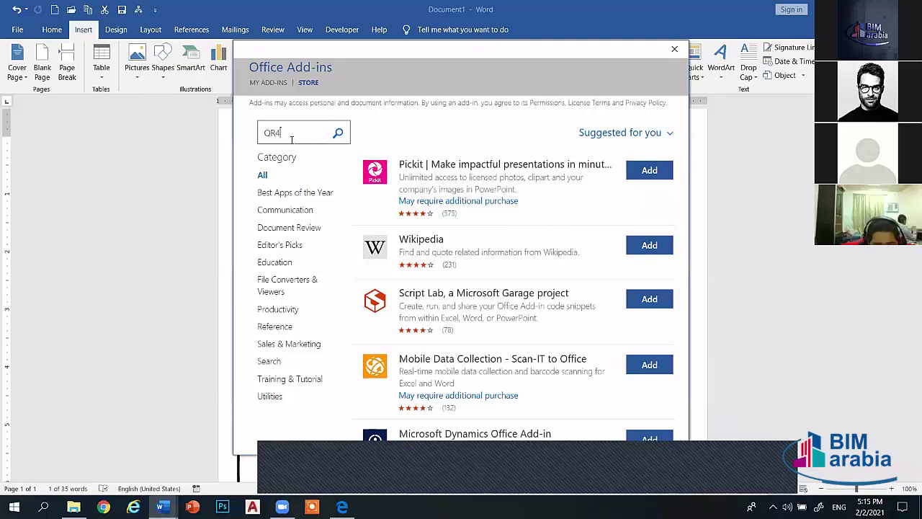
key("alt+space")
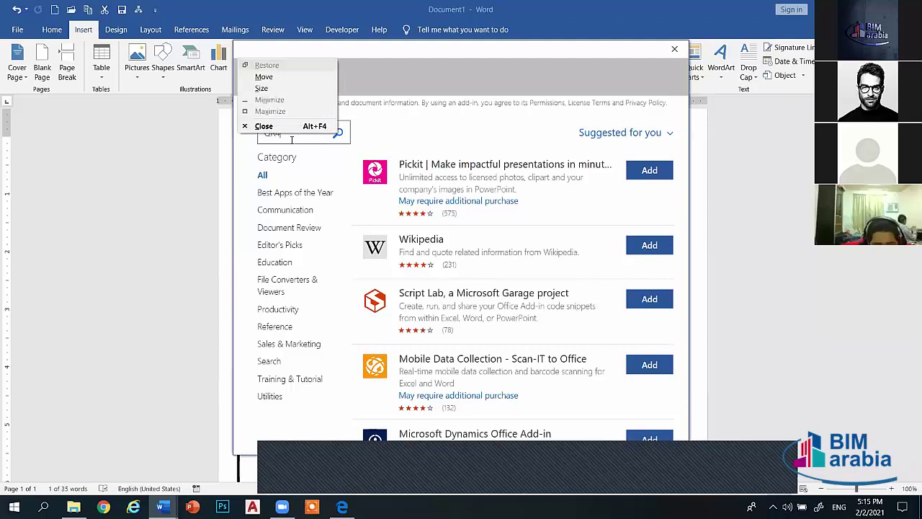
key("Escape")
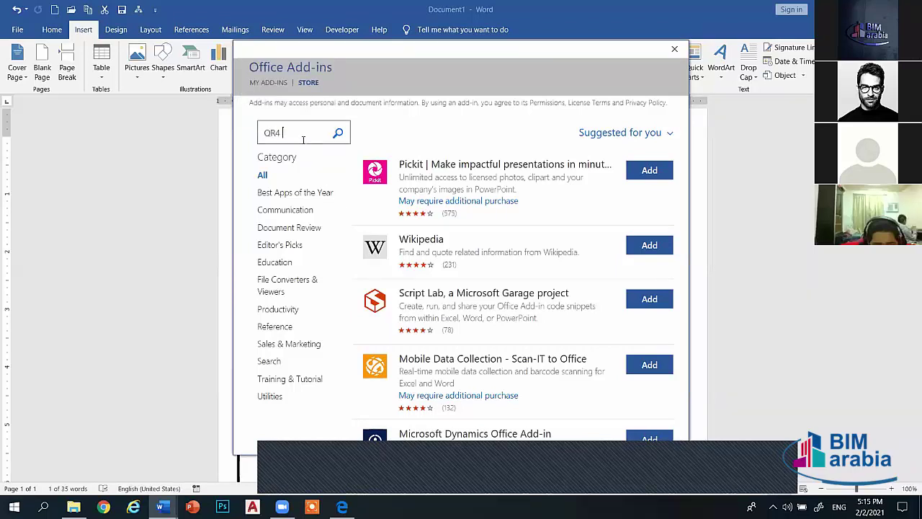
type("office")
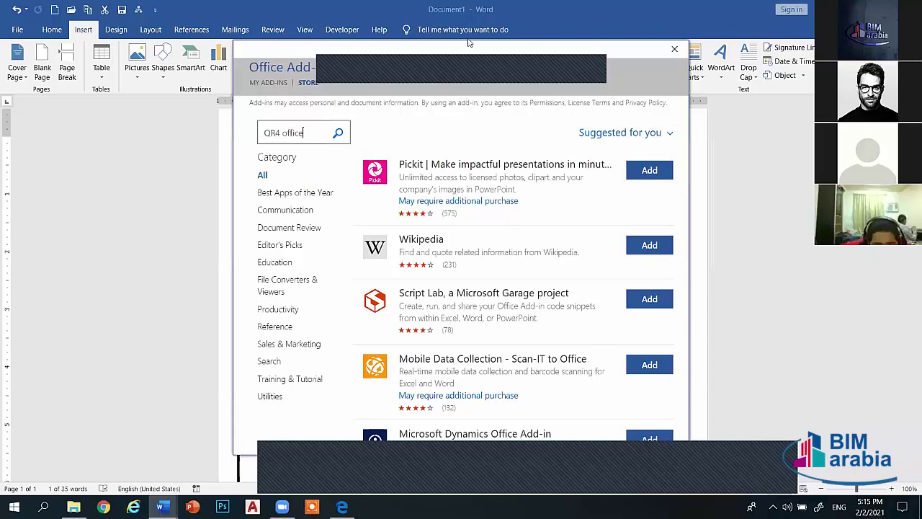
left_click_drag(468, 43, 486, 60)
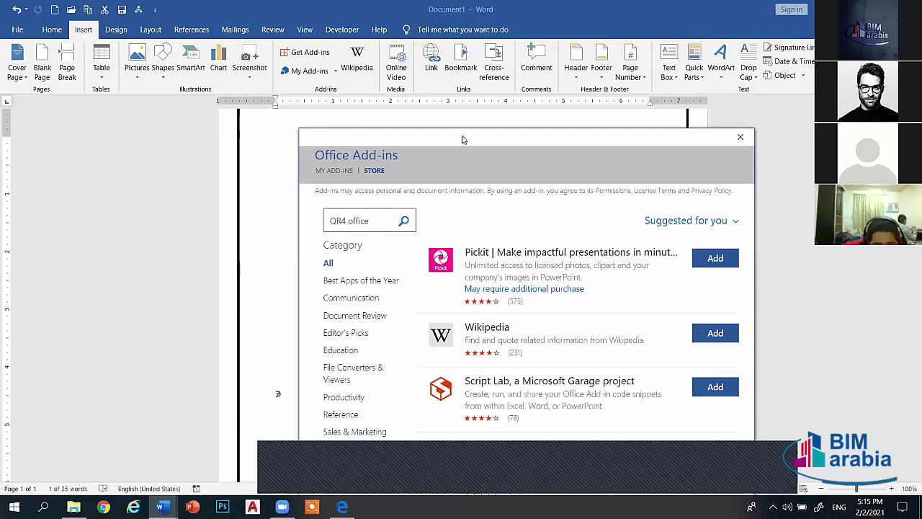
left_click_drag(462, 139, 442, 65)
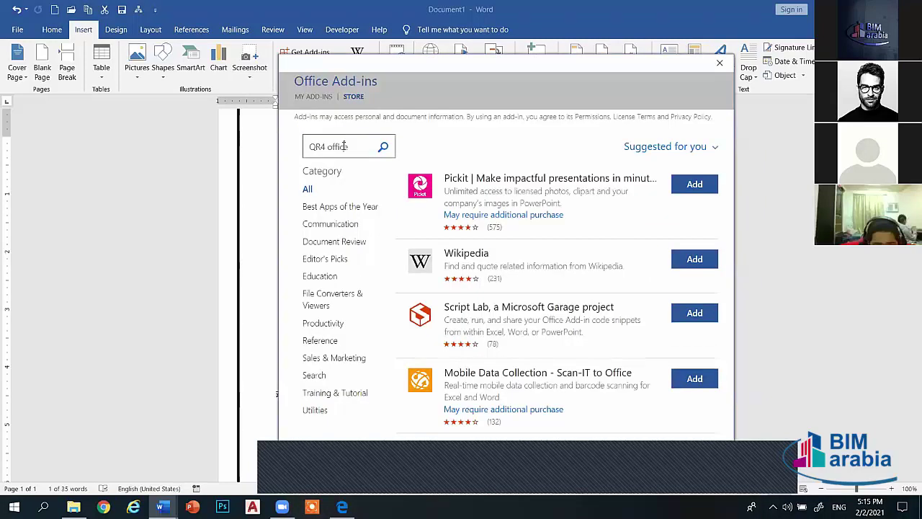
type("e")
left_click(384, 146)
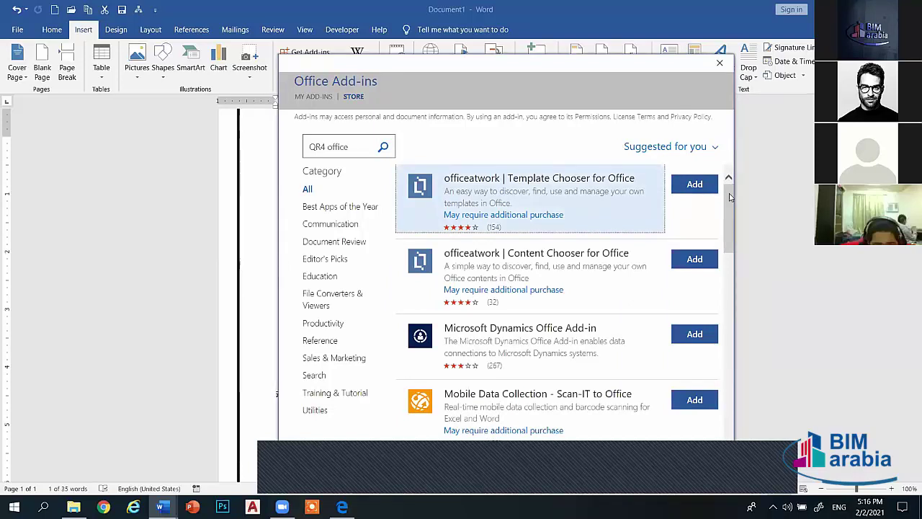
left_click_drag(730, 196, 733, 238)
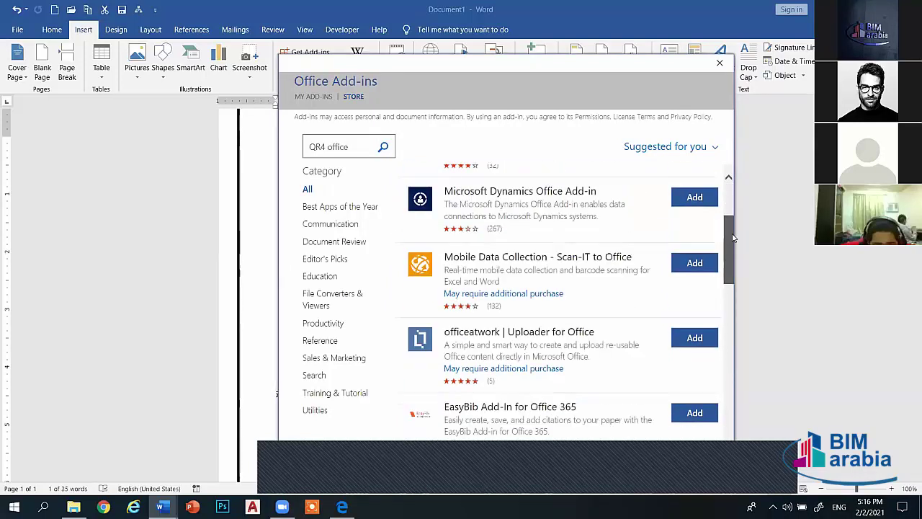
scroll(742, 288, "down", 4)
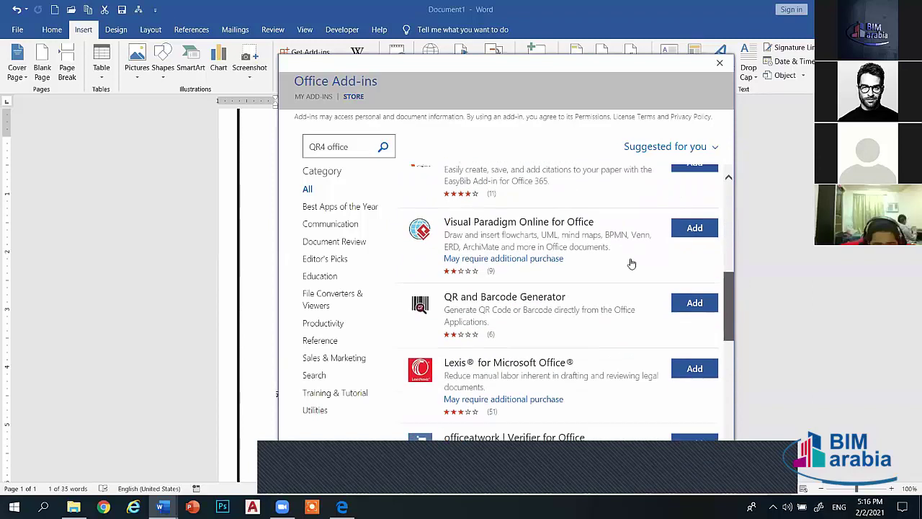
Add QR and Barcode Generator, accept its license, and retry twice after the load error.
left_click(682, 260)
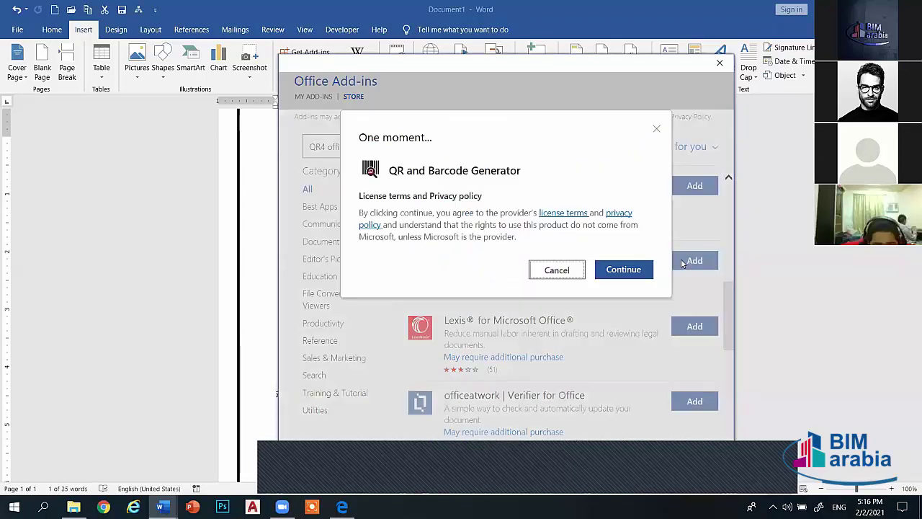
left_click(650, 265)
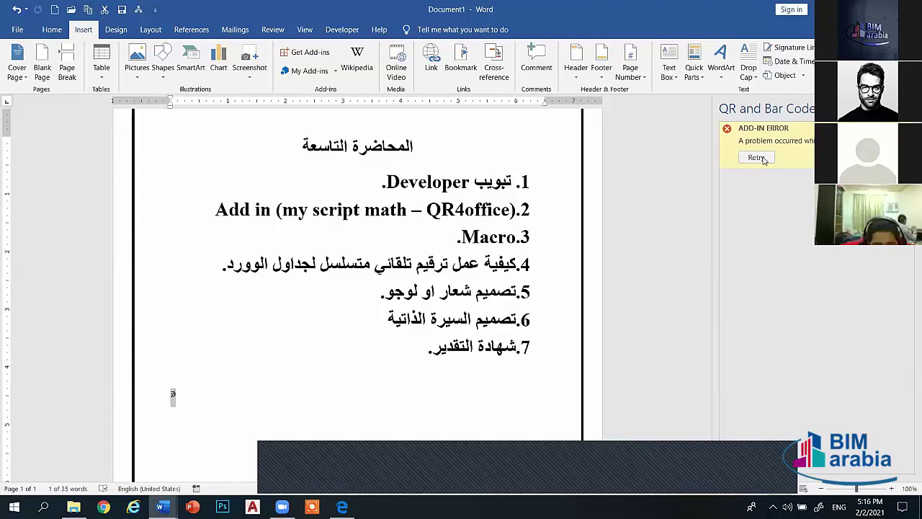
left_click(761, 157)
left_click(766, 162)
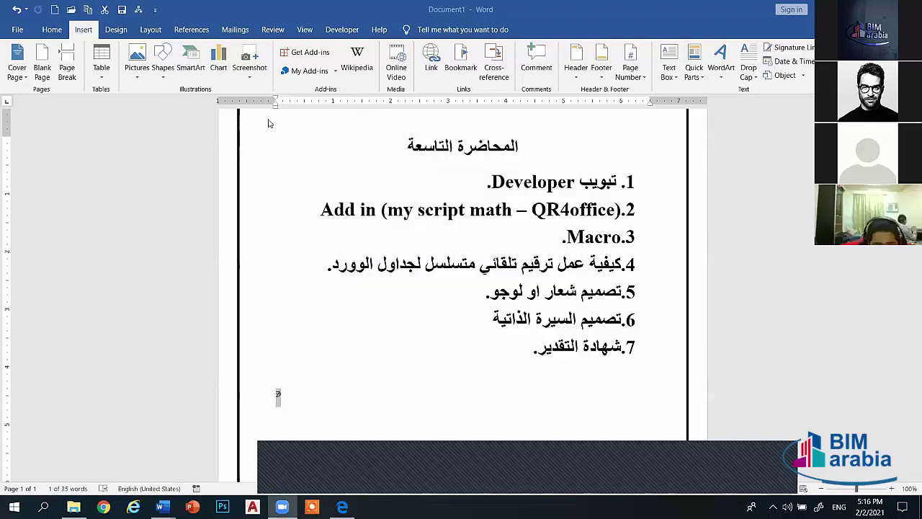
left_click(323, 56)
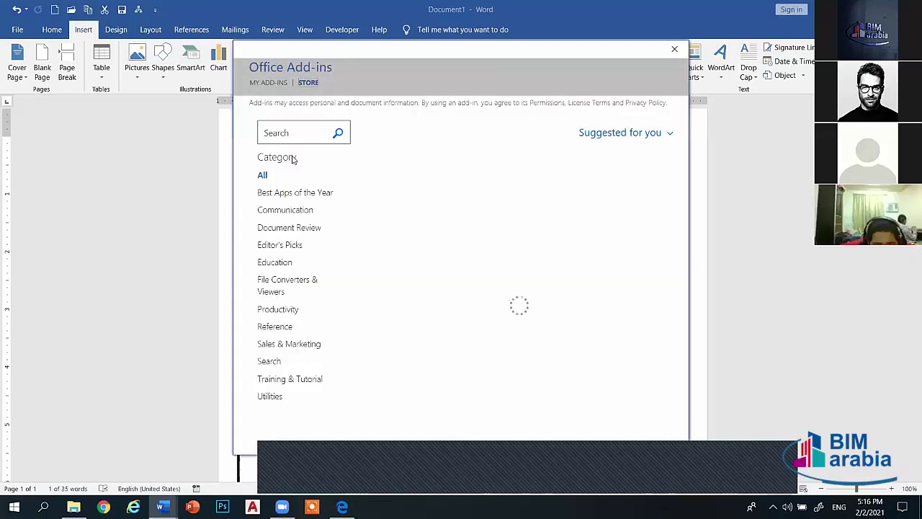
left_click(673, 50)
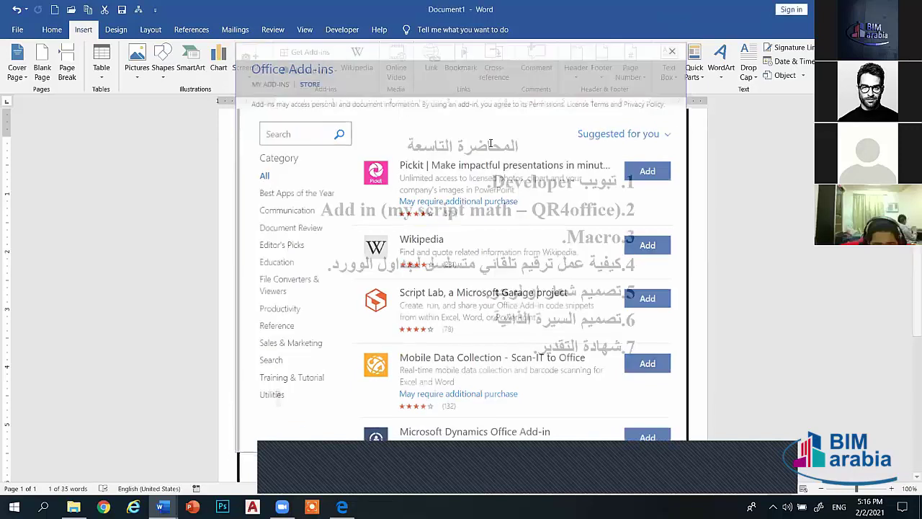
key("alt+Tab")
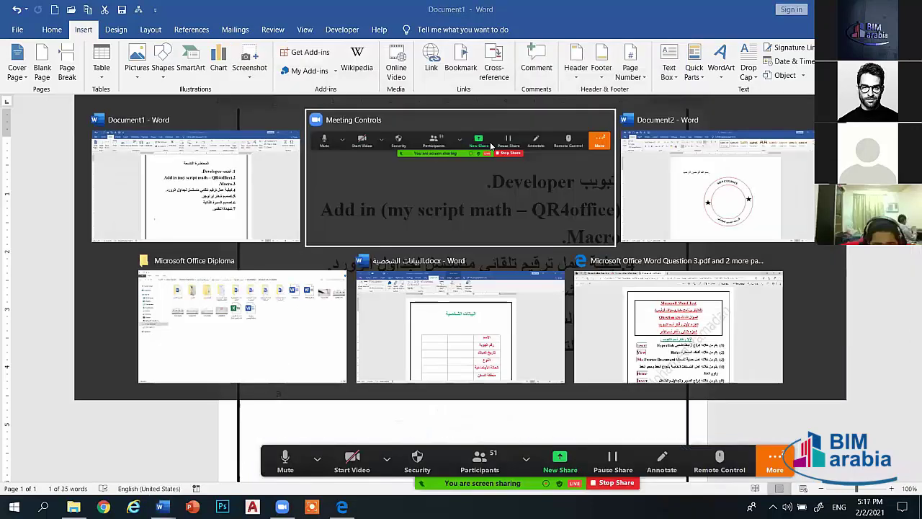
key("Tab")
key("Tab")
key("Tab")
key("Tab")
key("Tab")
key("Tab")
key("Tab")
key("Tab")
key("Tab")
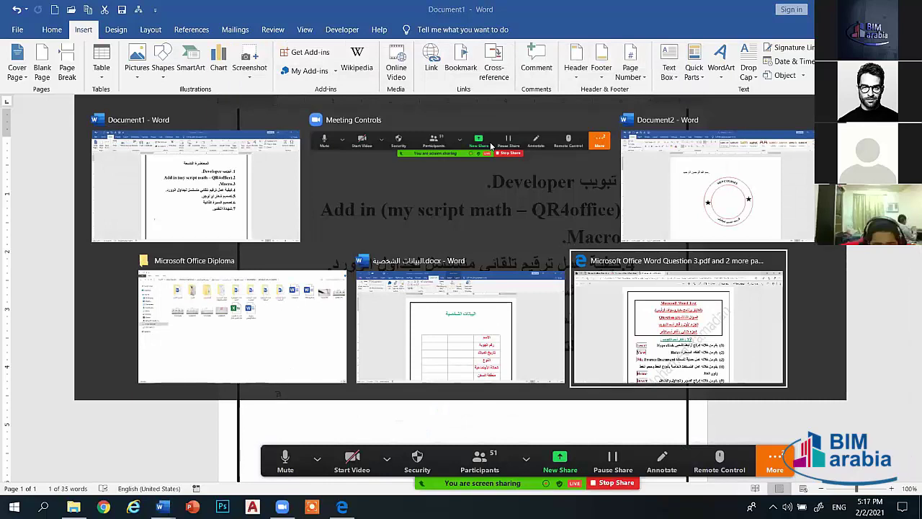
key("Tab")
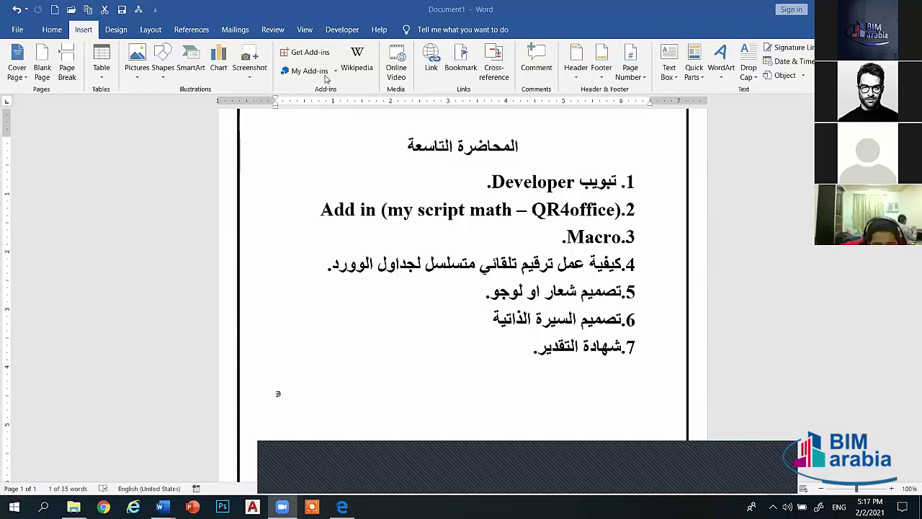
left_click(354, 69)
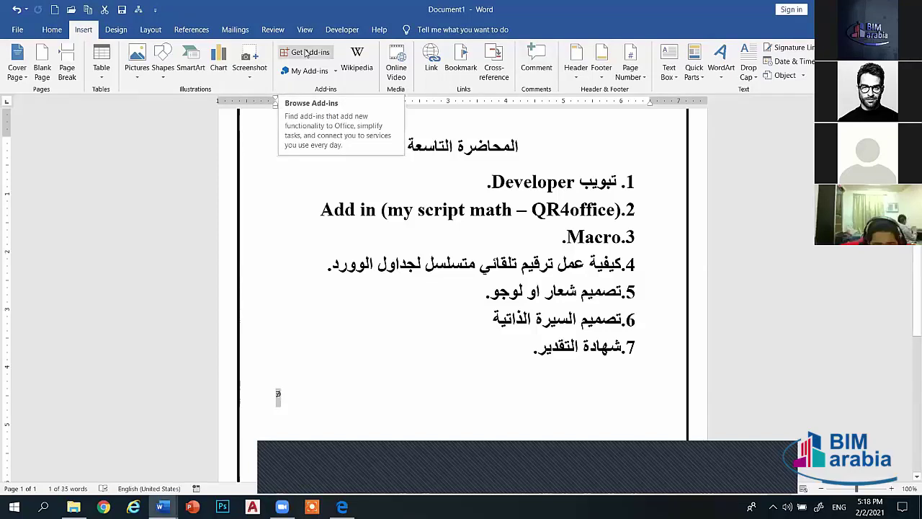
Search the Office store for QR4office, add QR4Office, and accept its license terms.
right_click(305, 54)
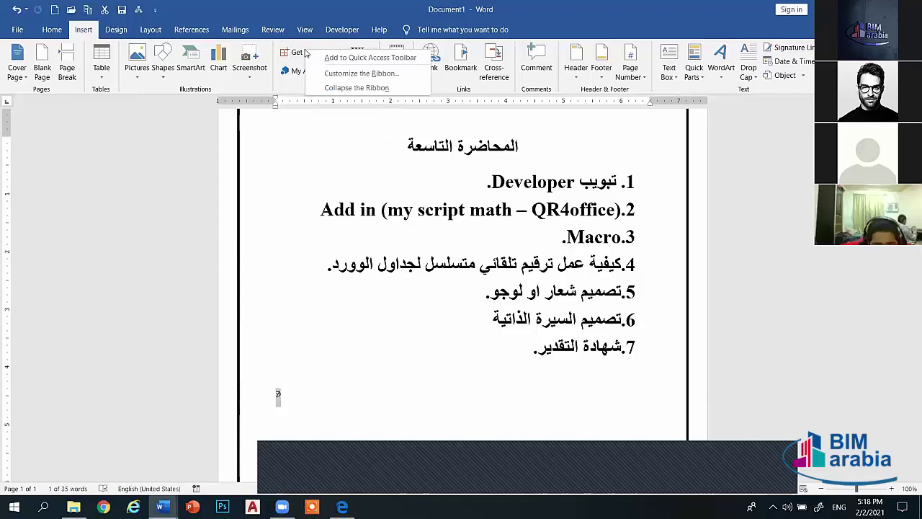
left_click(305, 53)
left_click(305, 53)
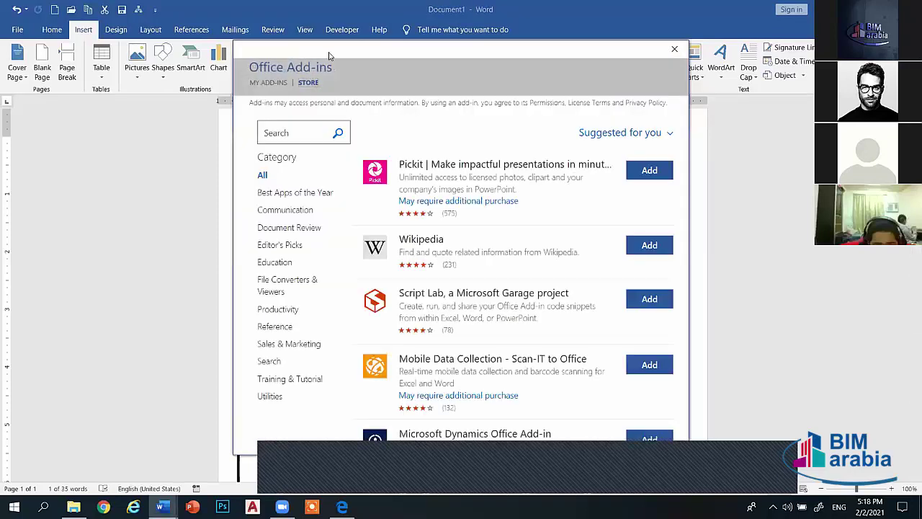
left_click_drag(329, 56, 327, 60)
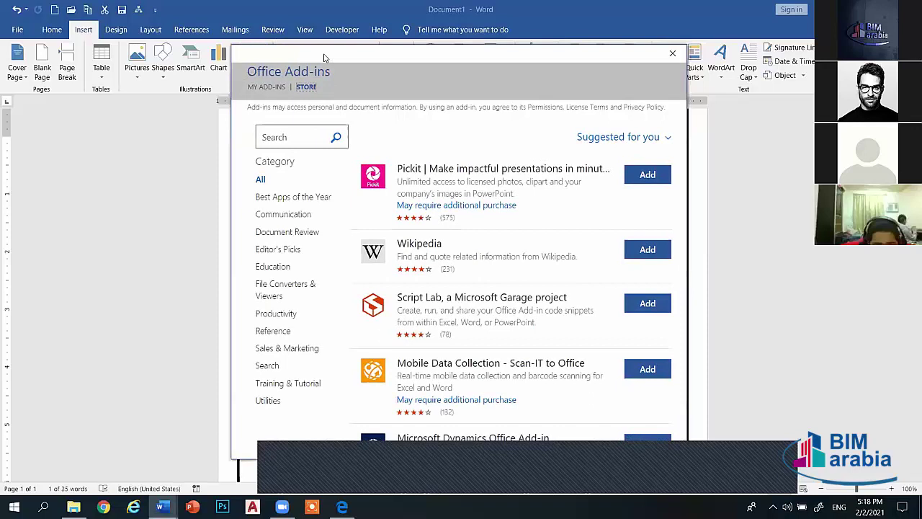
left_click(283, 133)
type("4o")
type("ffic")
type("e")
left_click(336, 142)
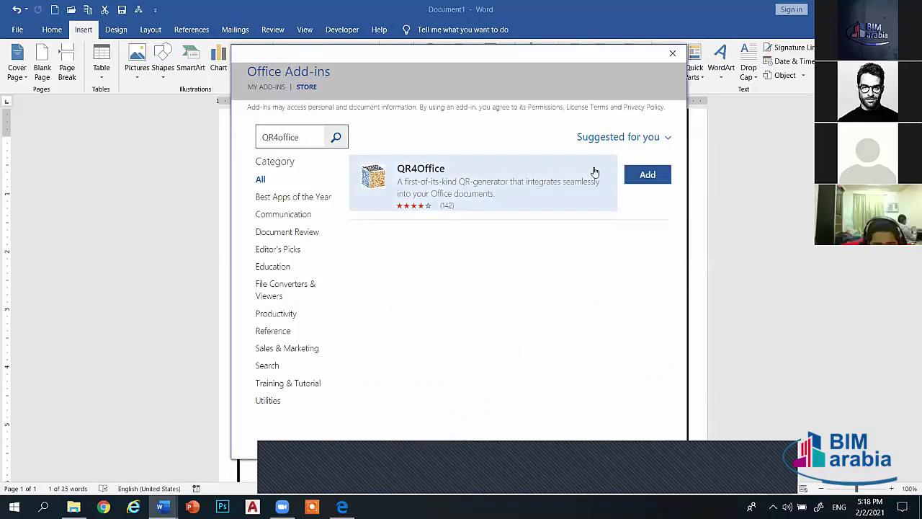
left_click(648, 175)
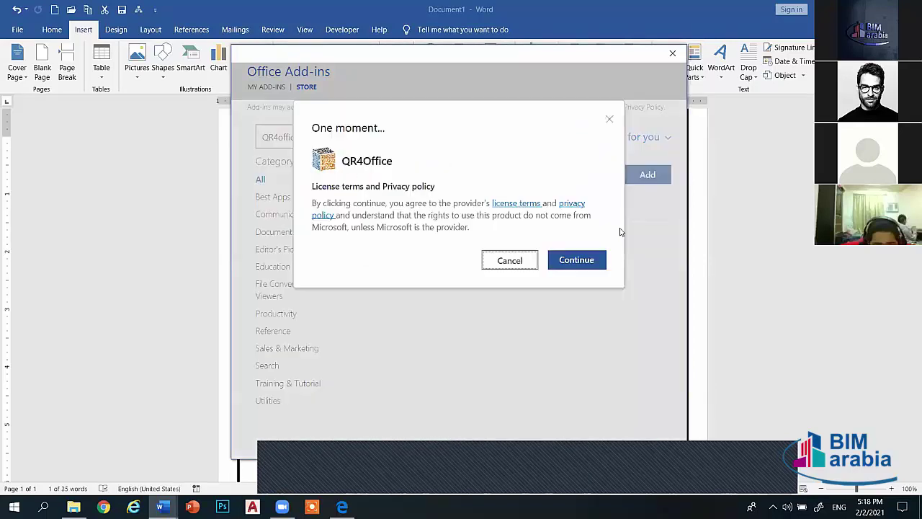
left_click(582, 261)
type("www")
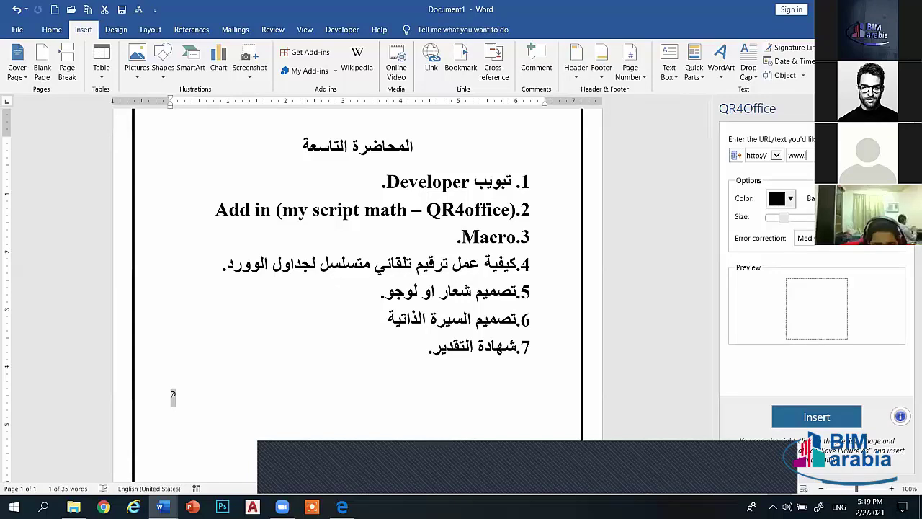
type(".go")
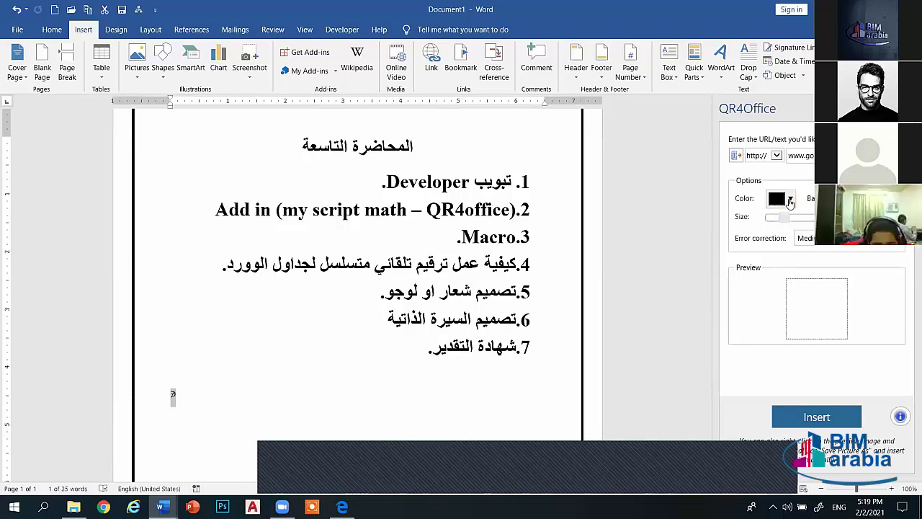
left_click(789, 203)
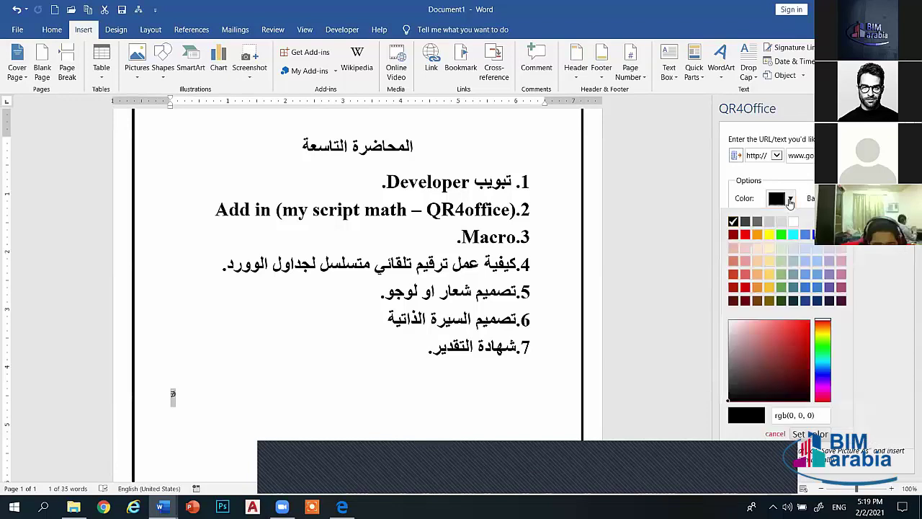
left_click(668, 275)
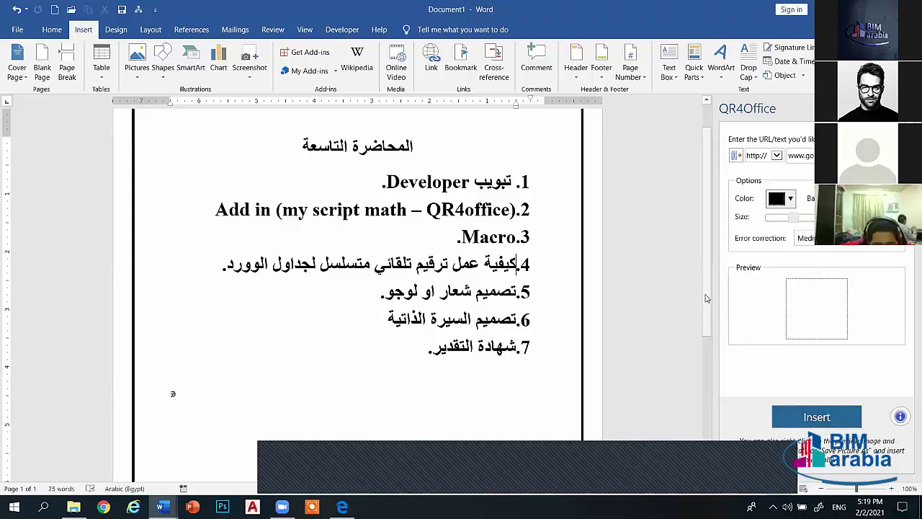
scroll(375, 351, "down", 3)
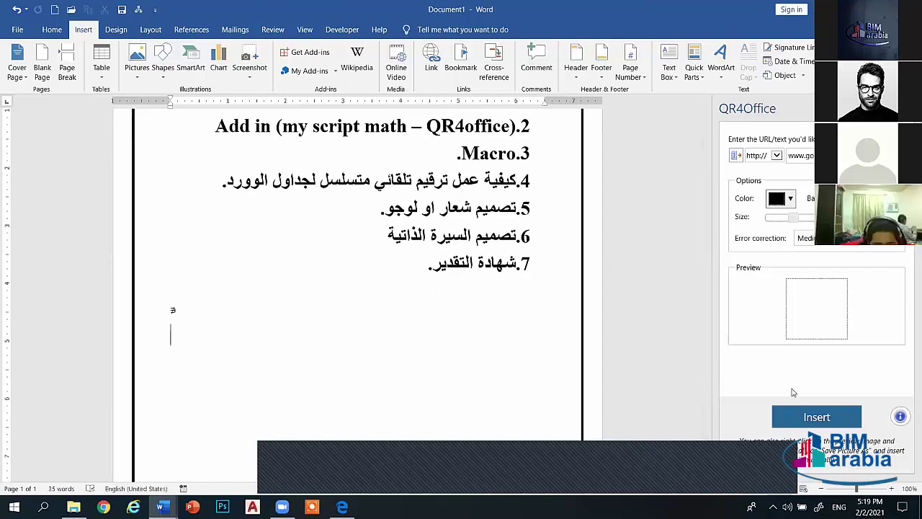
left_click(776, 156)
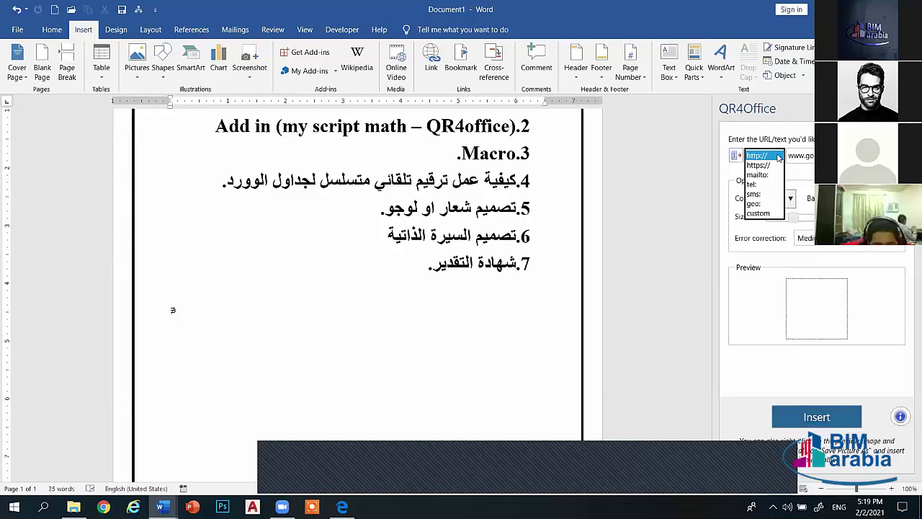
left_click(778, 157)
left_click(777, 156)
left_click(800, 219)
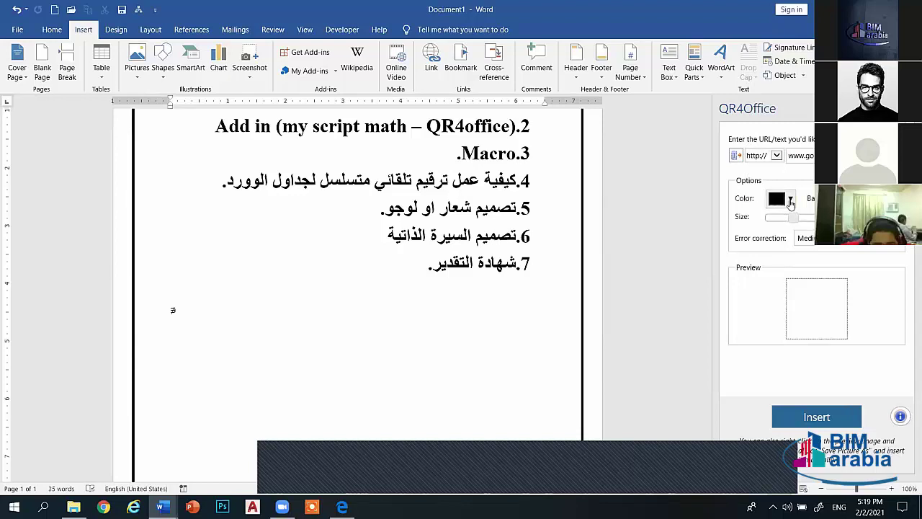
Choose dark grey as the QR code colour and leave error correction at Medium.
left_click(791, 203)
left_click(745, 223)
left_click(807, 238)
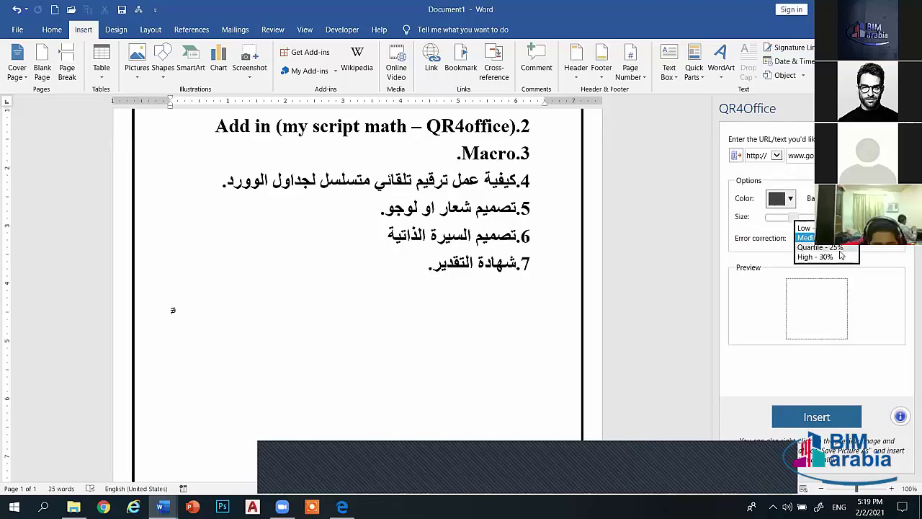
left_click(811, 332)
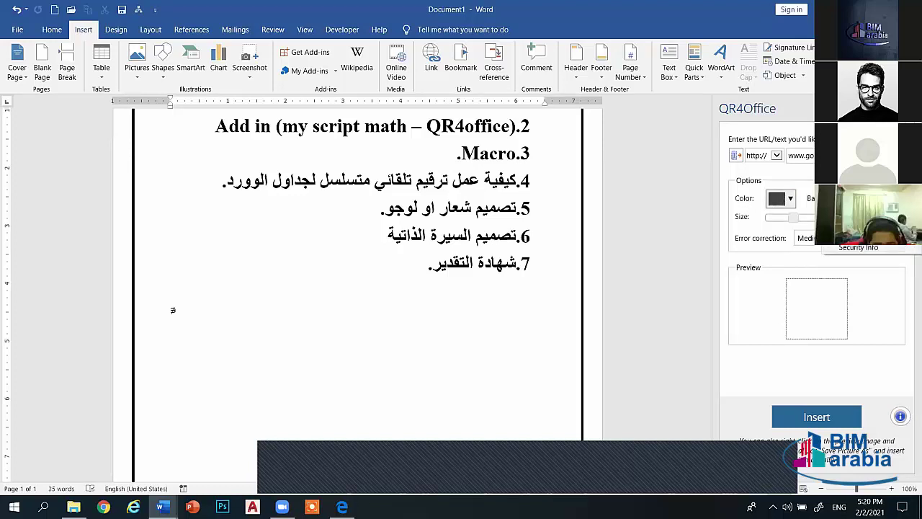
Drag the QR code Size slider larger, keep Medium error correction, and close the pop-up window.
right_click(784, 263)
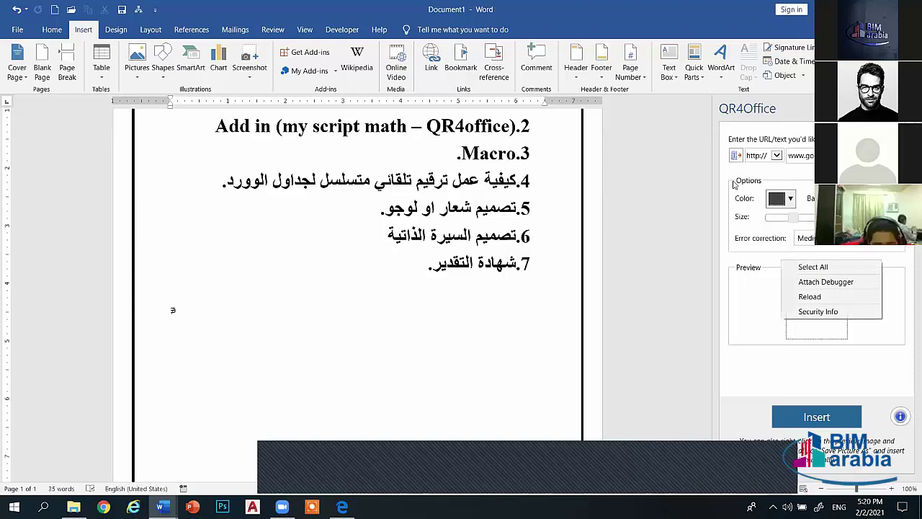
left_click_drag(792, 218, 811, 217)
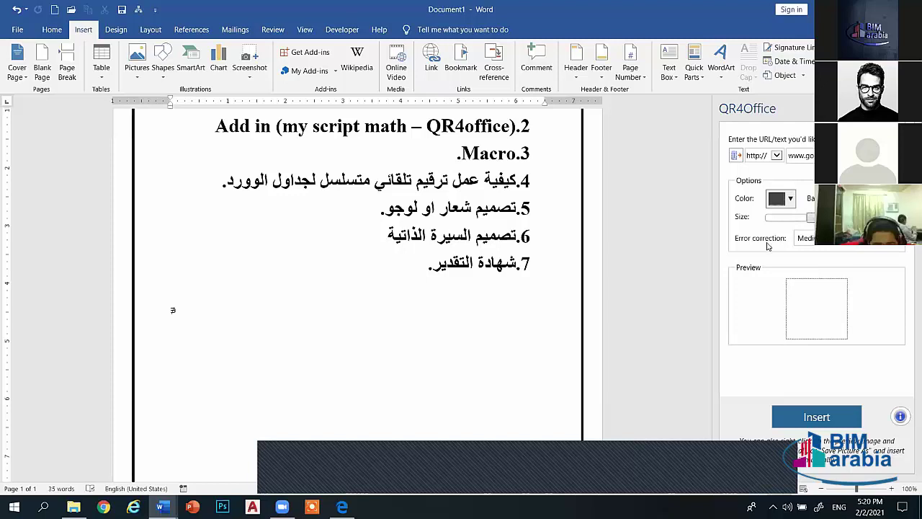
left_click(805, 238)
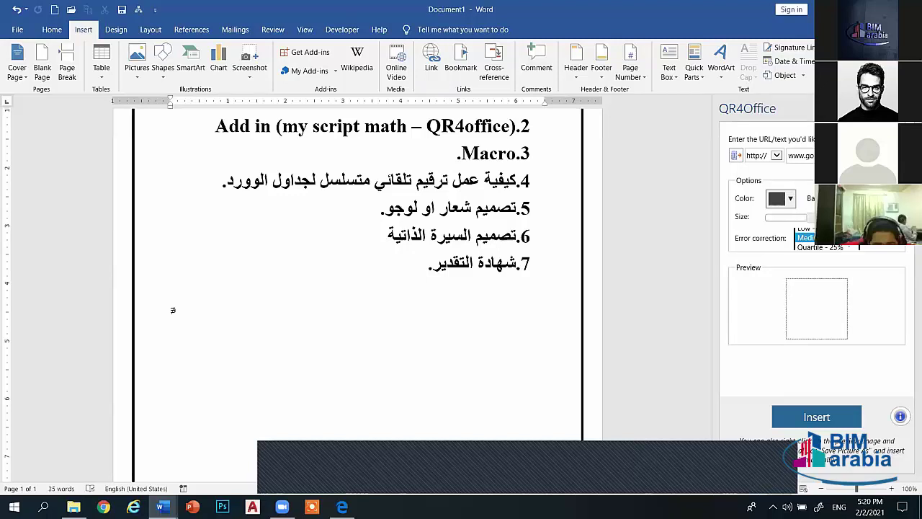
left_click(550, 162)
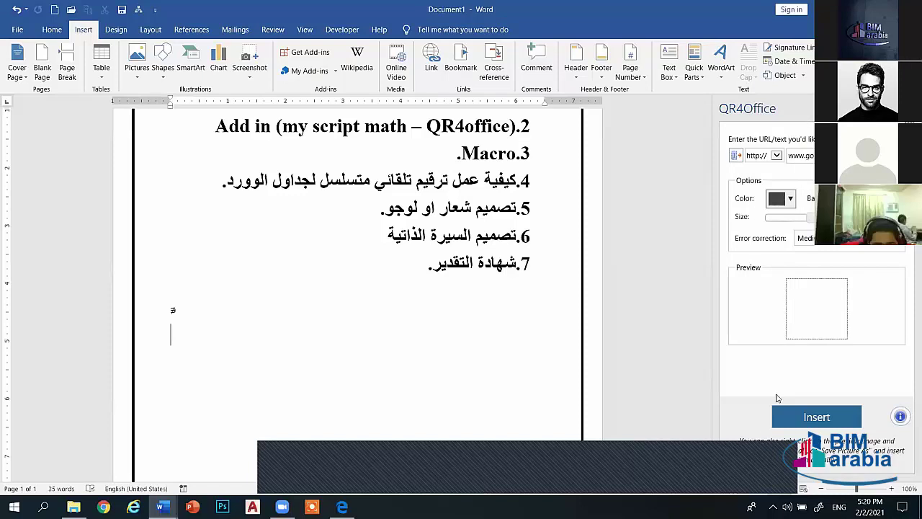
left_click(777, 415)
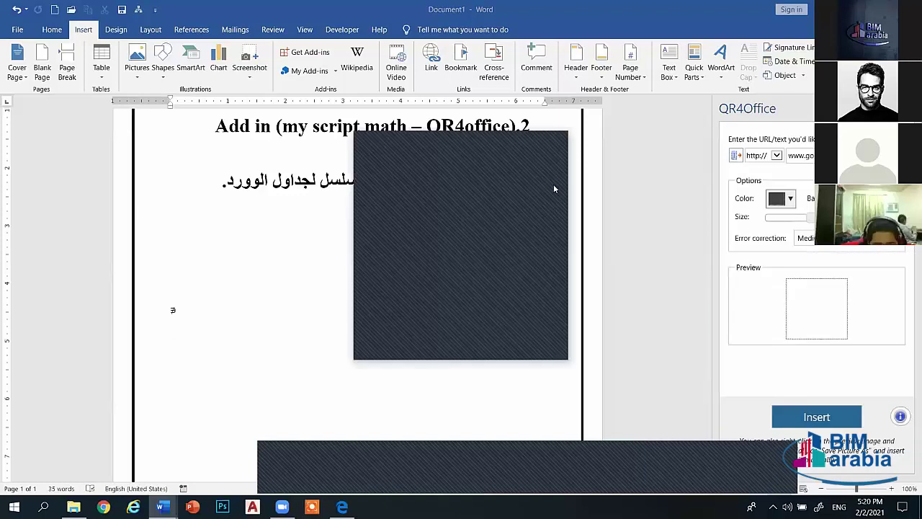
left_click(556, 147)
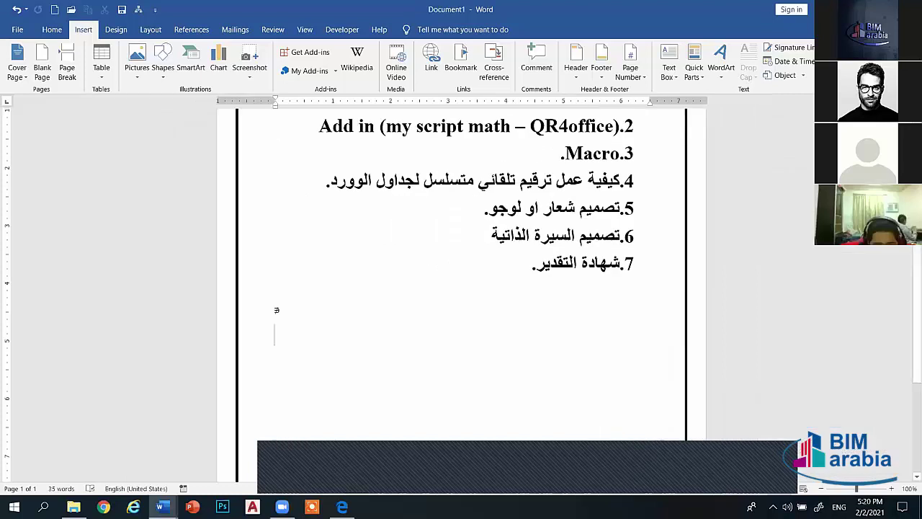
Search the Office add-ins store for 'my script math'.
scroll(278, 310, "down", 5)
scroll(332, 315, "up", 2)
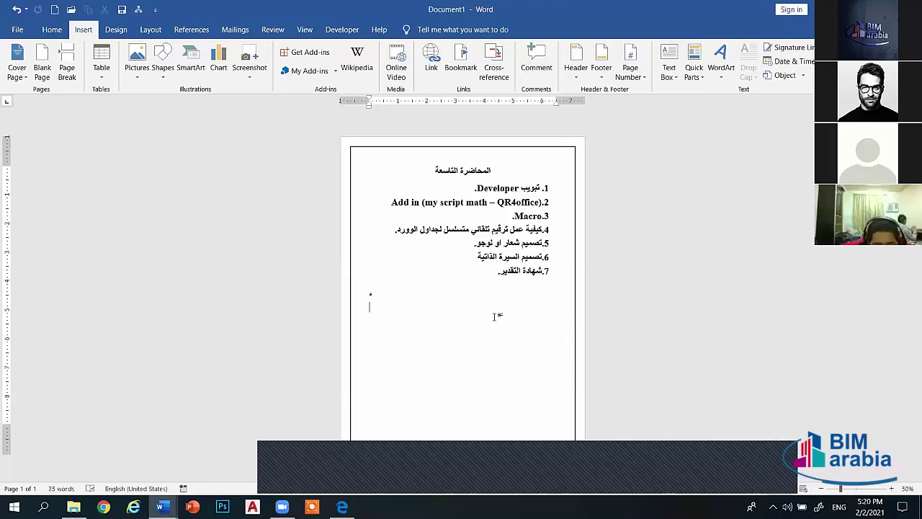
scroll(495, 316, "up", 4)
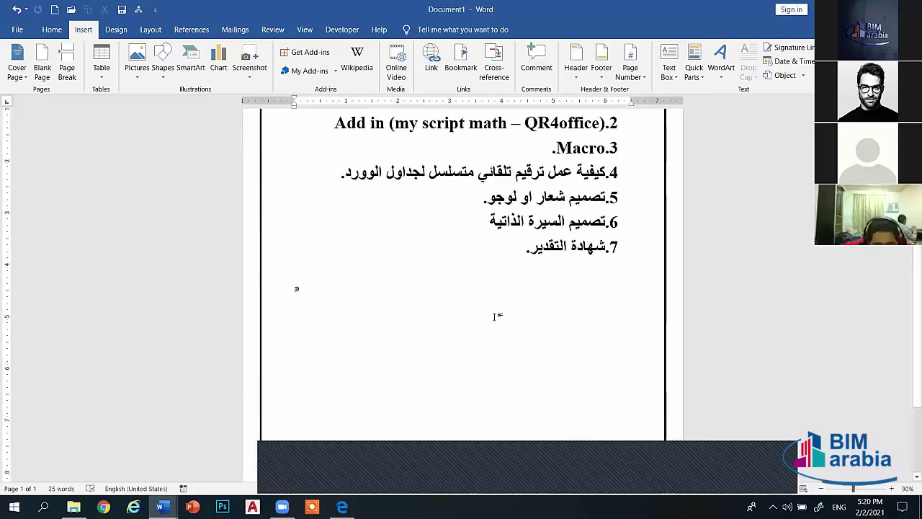
scroll(494, 316, "up", 1)
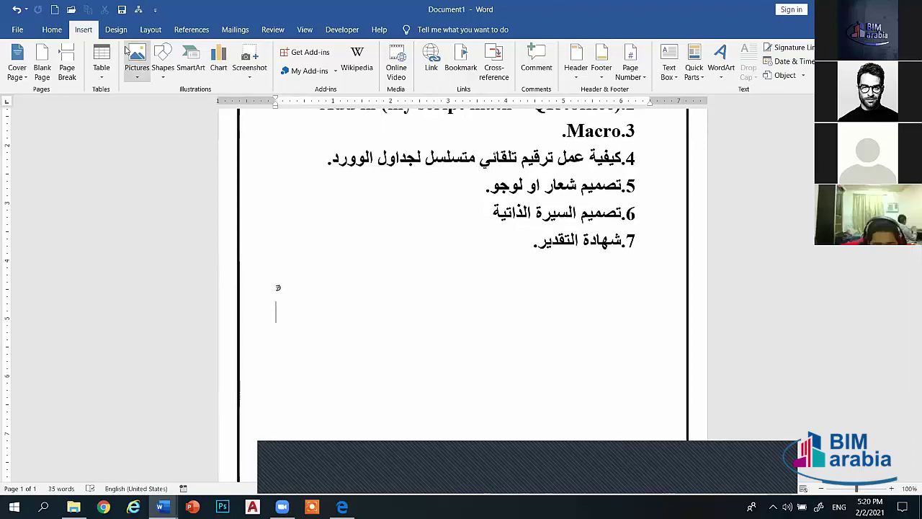
left_click(308, 53)
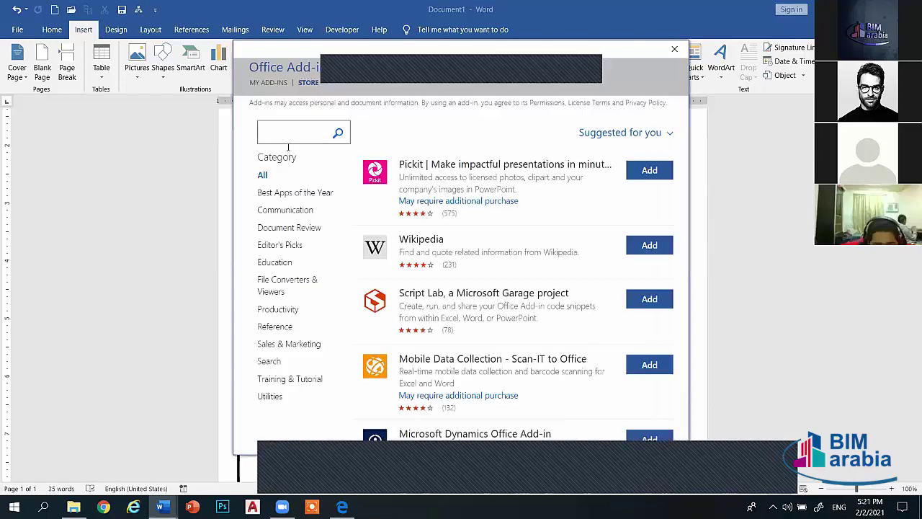
type("myscript")
type("math")
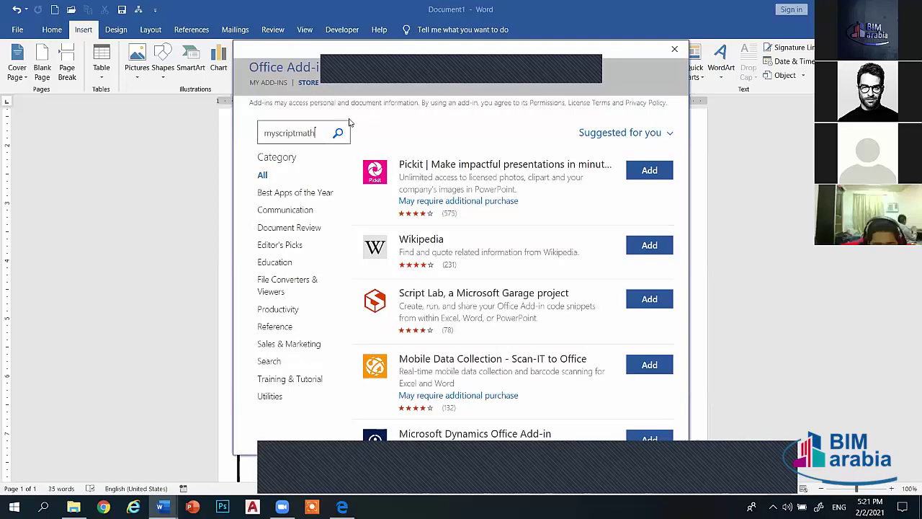
left_click(336, 138)
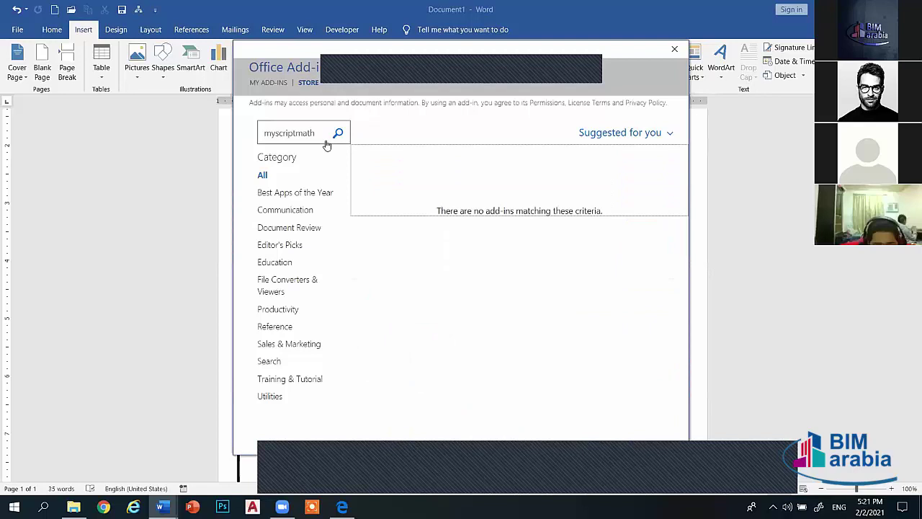
left_click(295, 133)
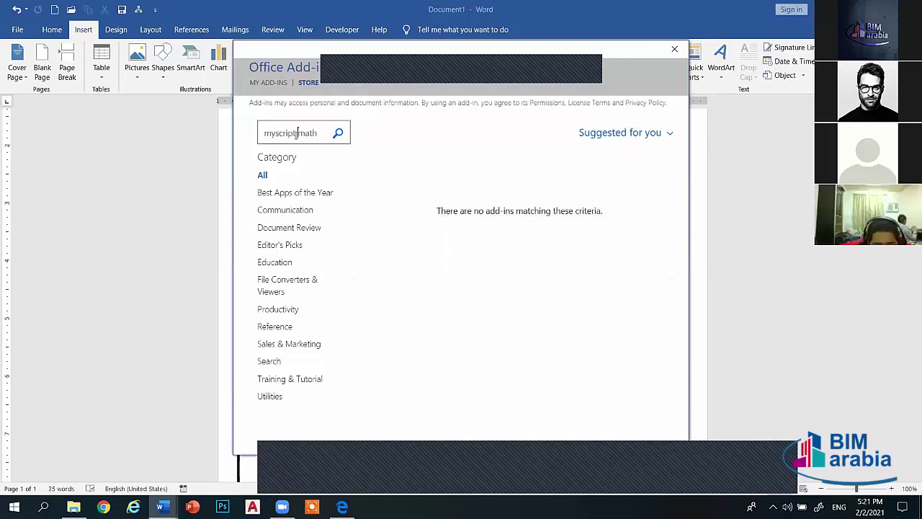
left_click(340, 134)
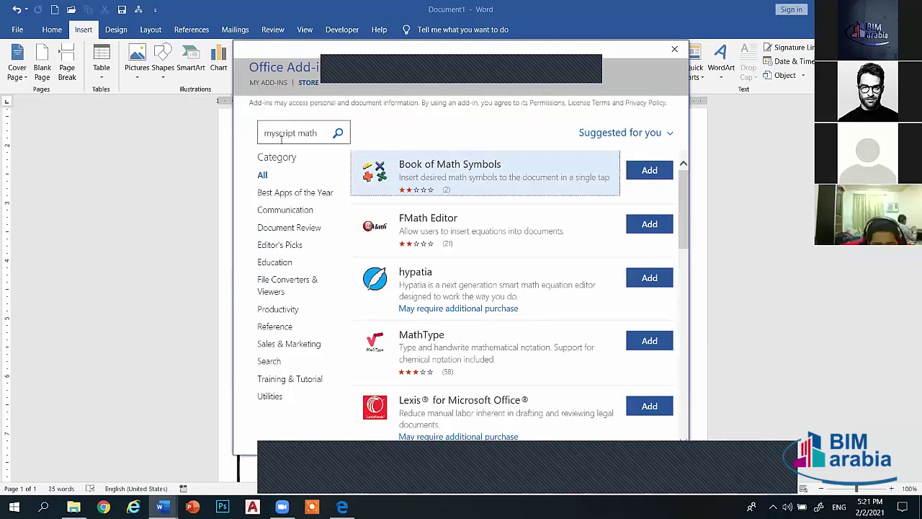
left_click(275, 134)
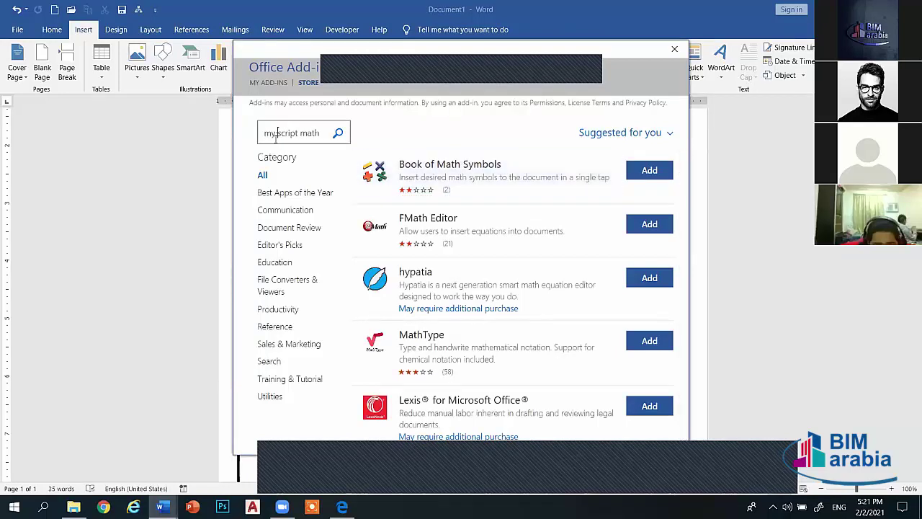
left_click(345, 136)
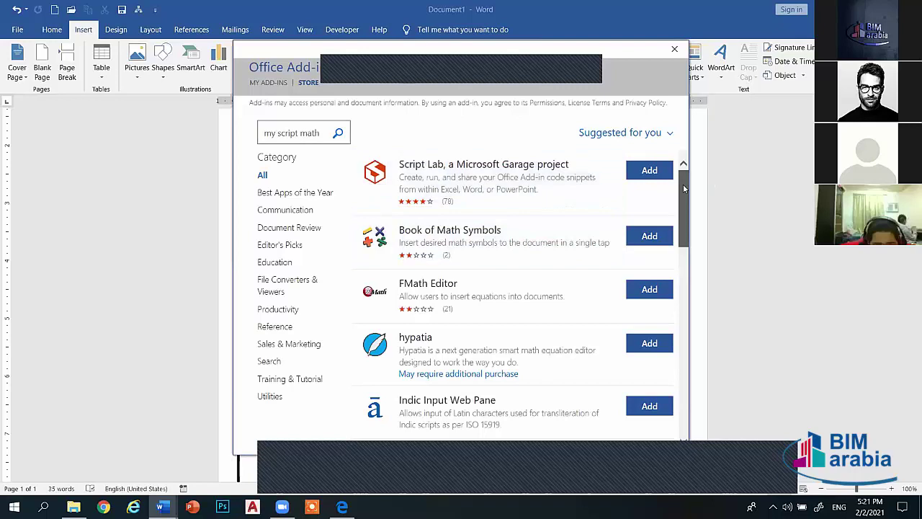
Add Script Lab, accept its licence, dismiss the tip, and undo the stray character.
mouse_move(684, 185)
left_mouse_down()
mouse_move(684, 243)
mouse_move(714, 340)
left_mouse_up()
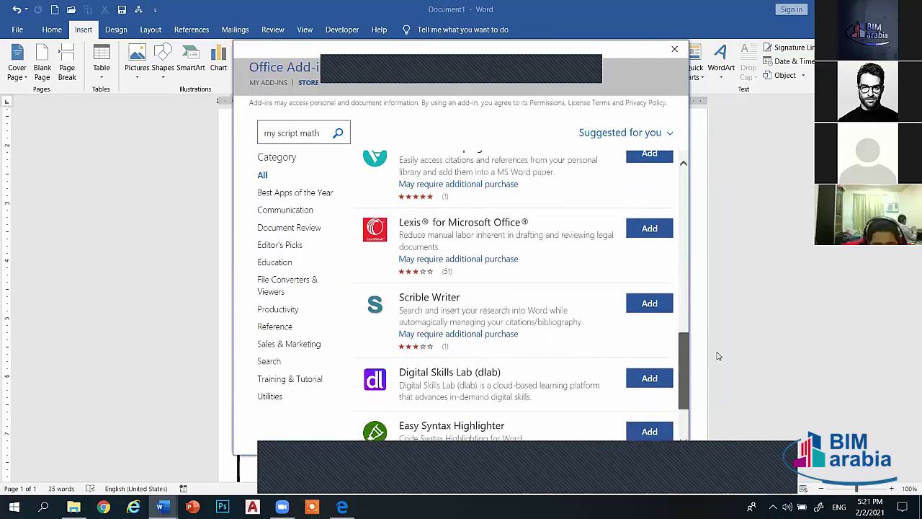
left_click_drag(714, 340, 713, 167)
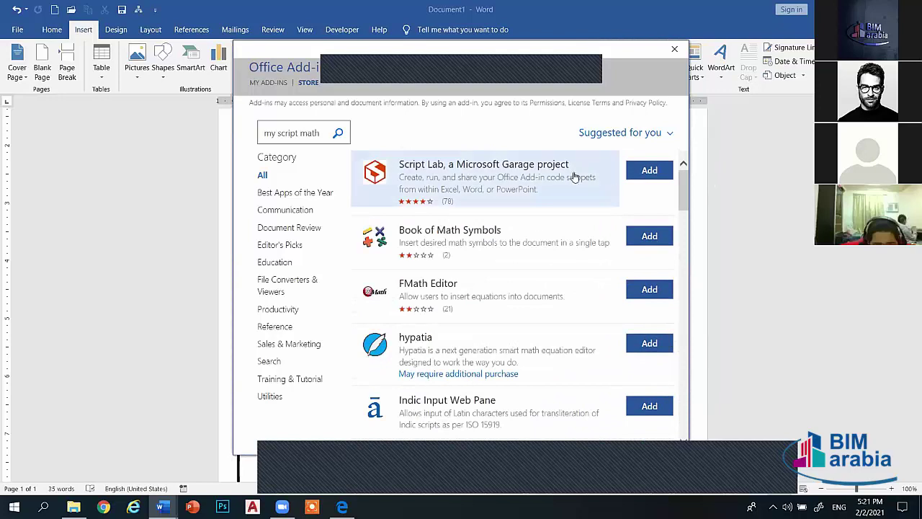
left_click(641, 172)
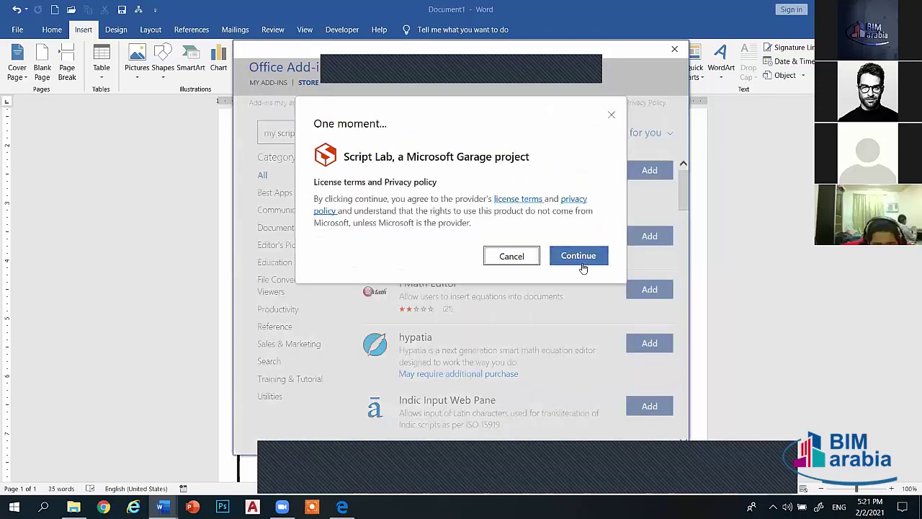
left_click(577, 261)
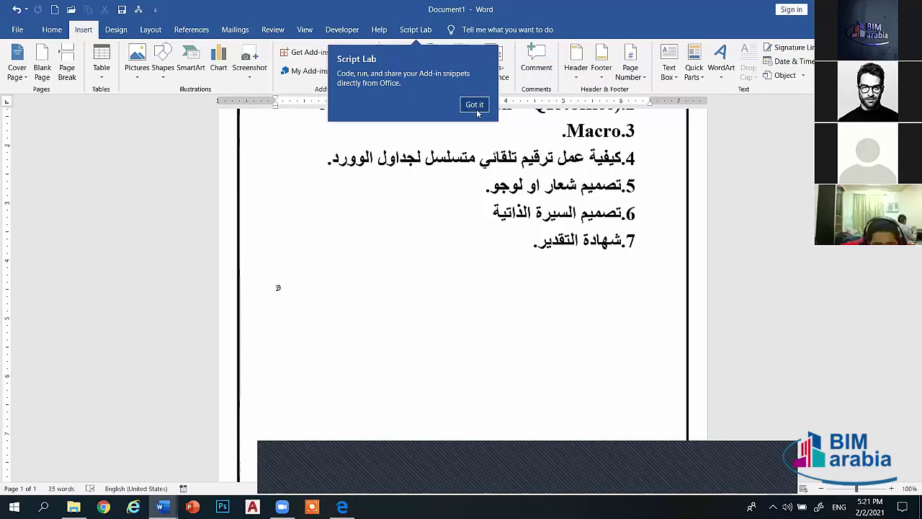
left_click(475, 105)
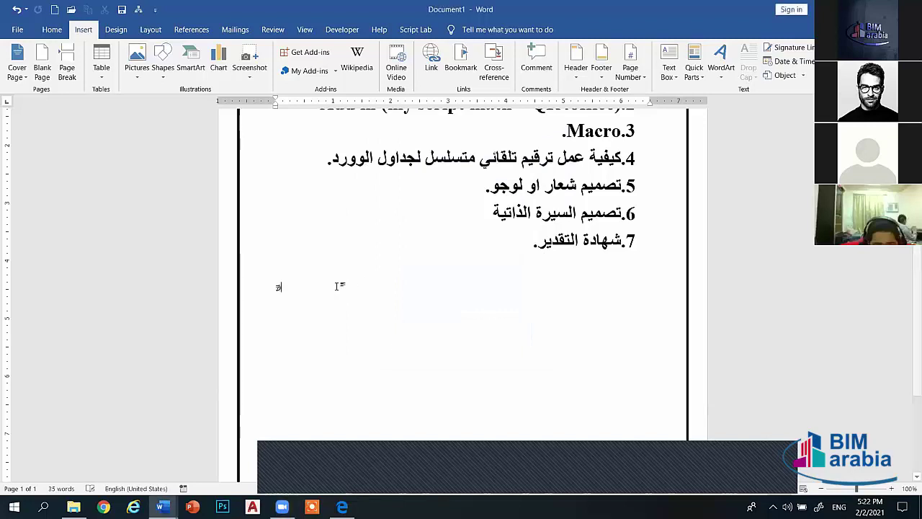
key("ctrl+z")
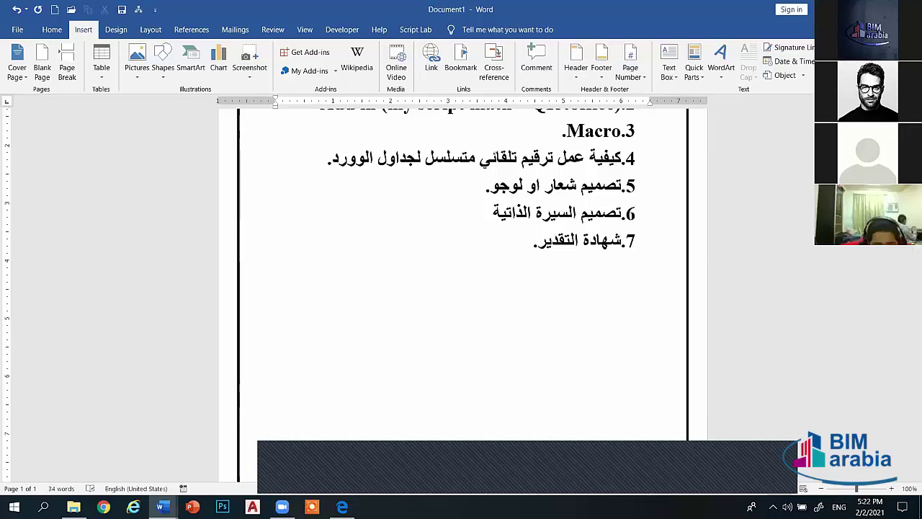
Handwrite x₂ as an Ink Equation and insert it below the agenda list.
left_click(842, 72)
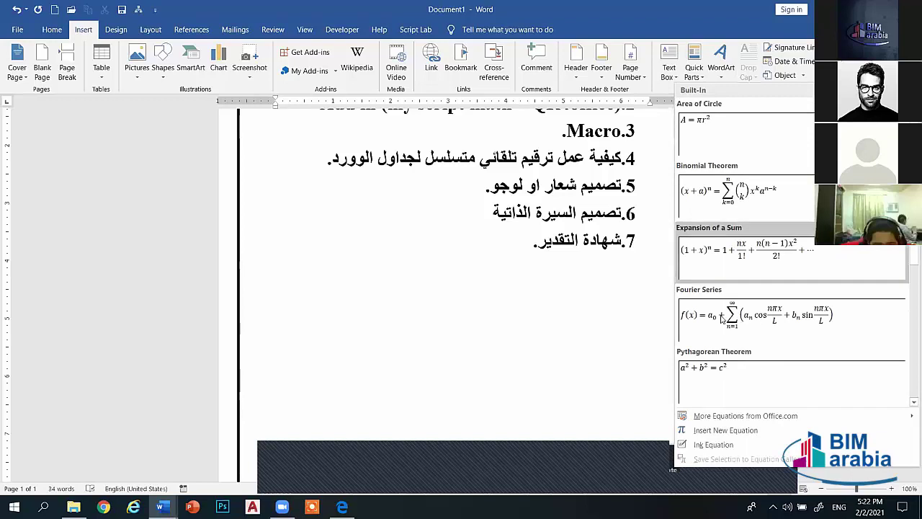
left_click(749, 447)
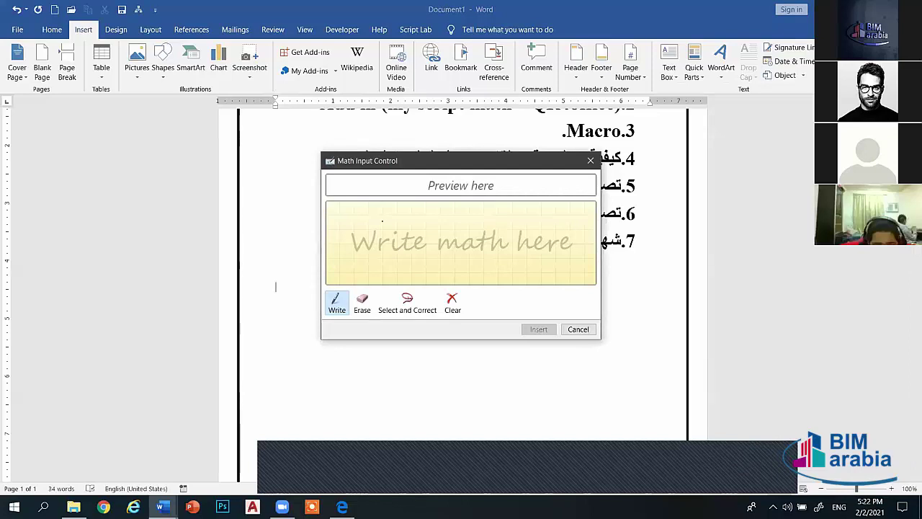
left_click_drag(383, 221, 343, 303)
left_click_drag(340, 238, 446, 294)
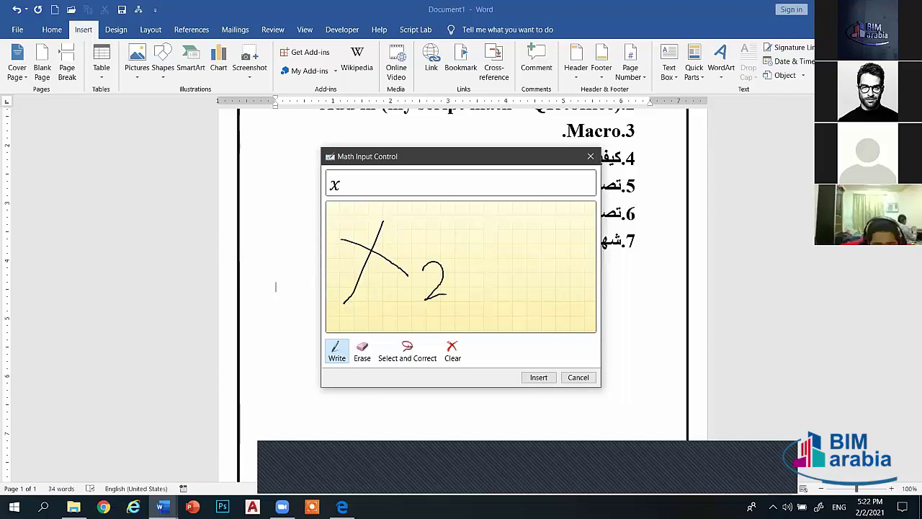
left_click(538, 377)
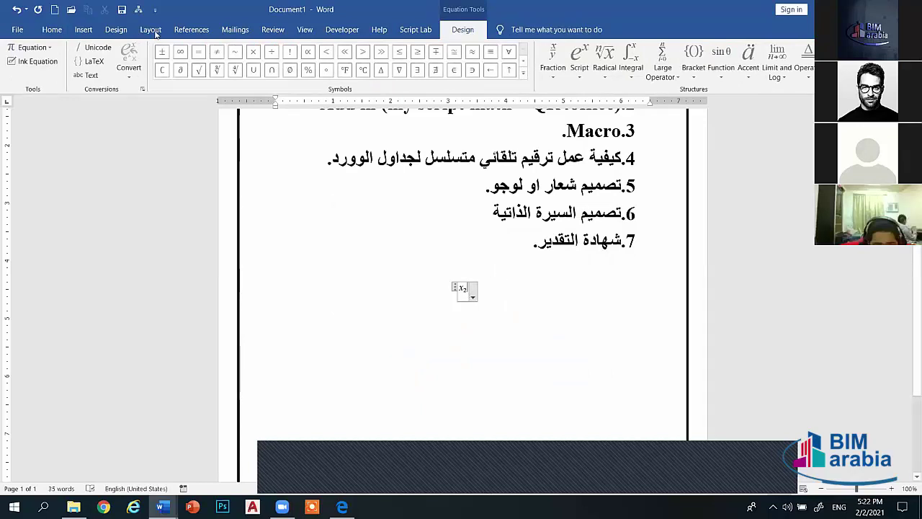
left_click(92, 32)
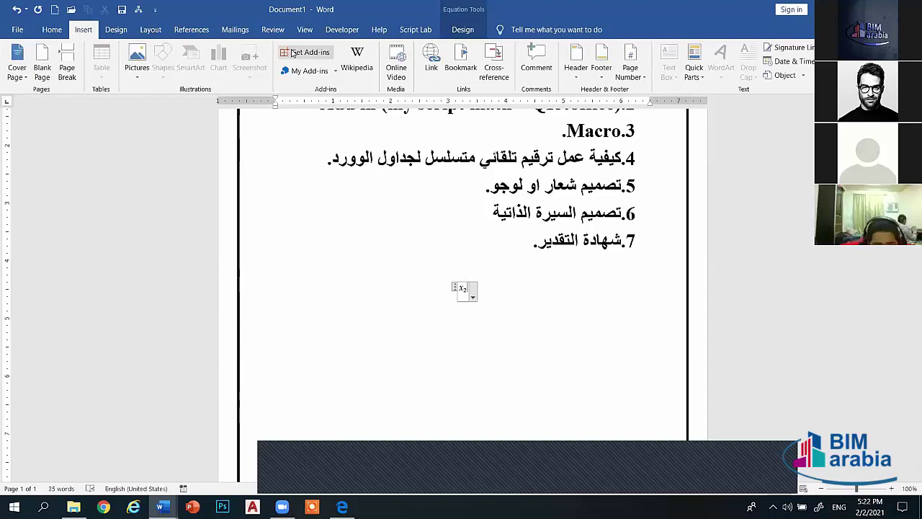
Open the Office add-ins store, move it aside, and close it again.
right_click(293, 55)
left_click(295, 55)
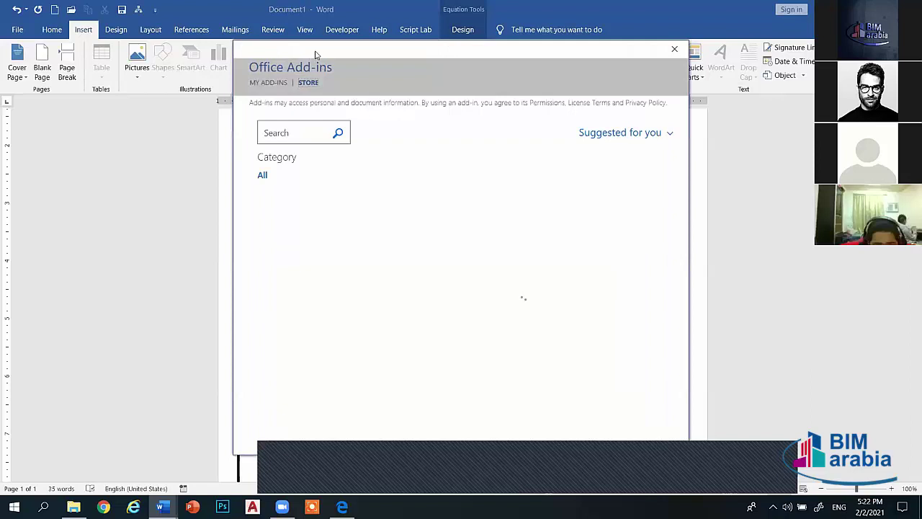
left_click_drag(315, 54, 458, 59)
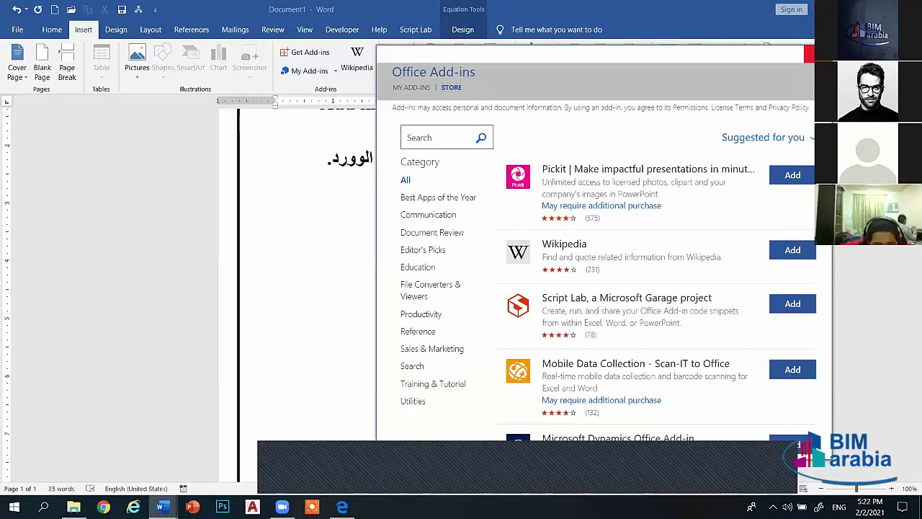
left_click(809, 54)
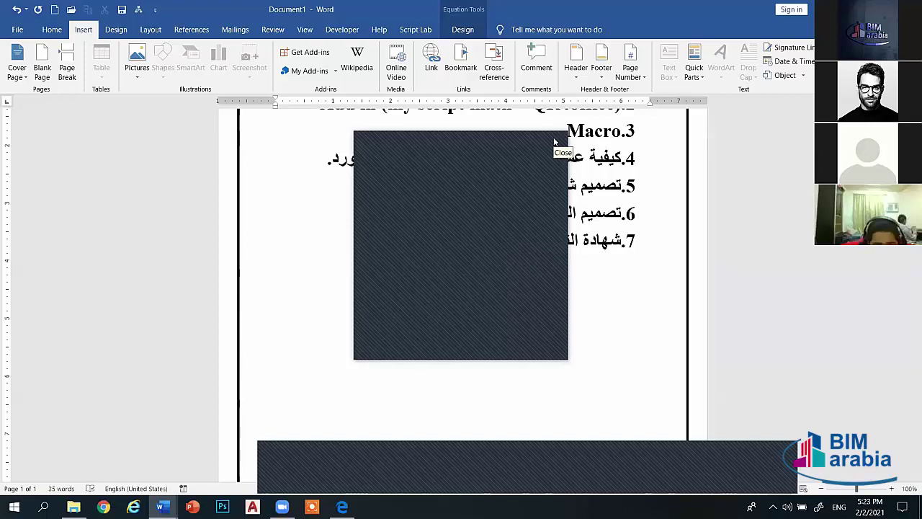
Close the hidden floating window and remove the x₂ equation with Ctrl+Z.
left_click(554, 142)
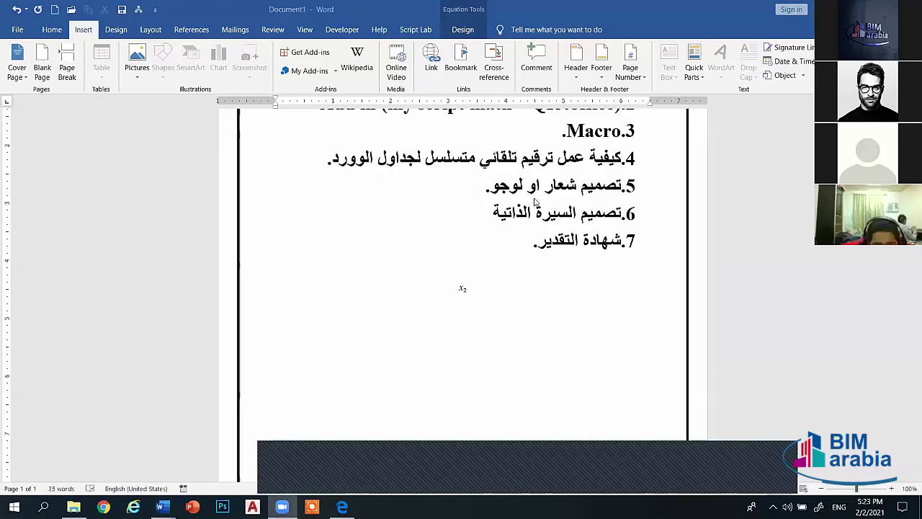
left_click(485, 286)
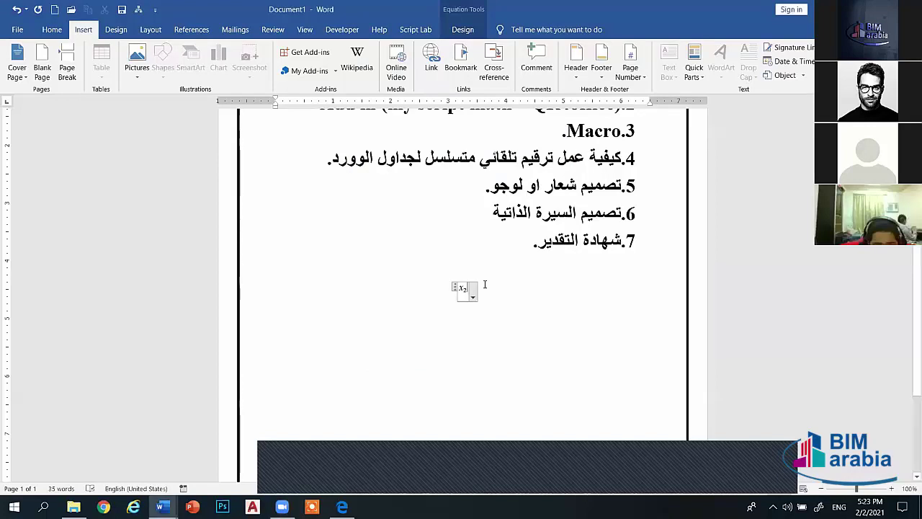
key("ctrl+z")
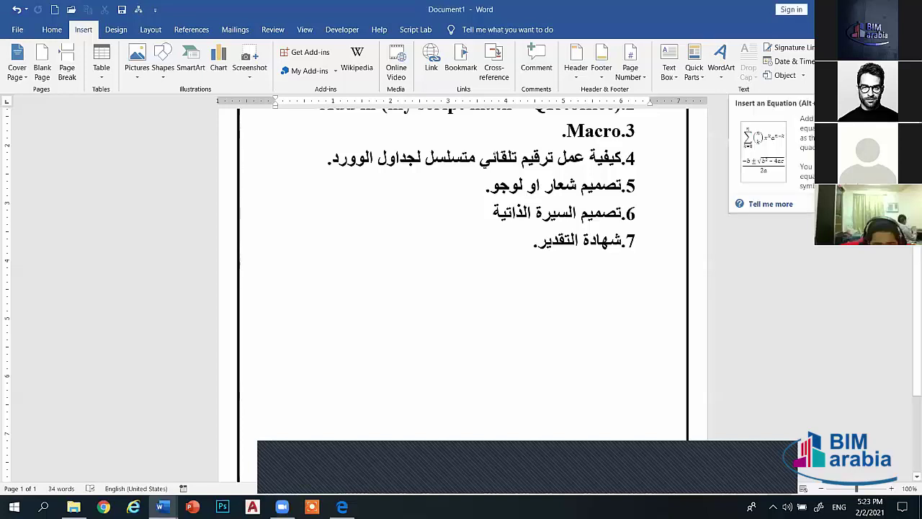
left_click(836, 75)
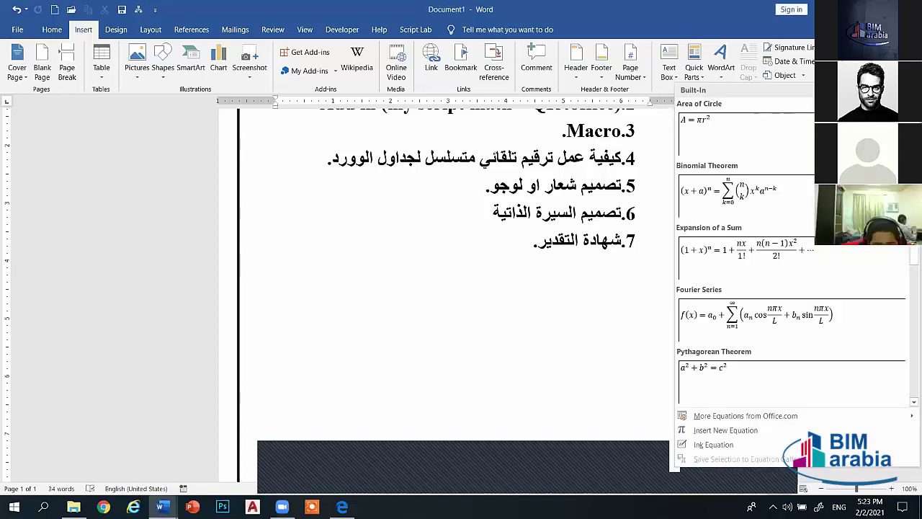
left_click(717, 445)
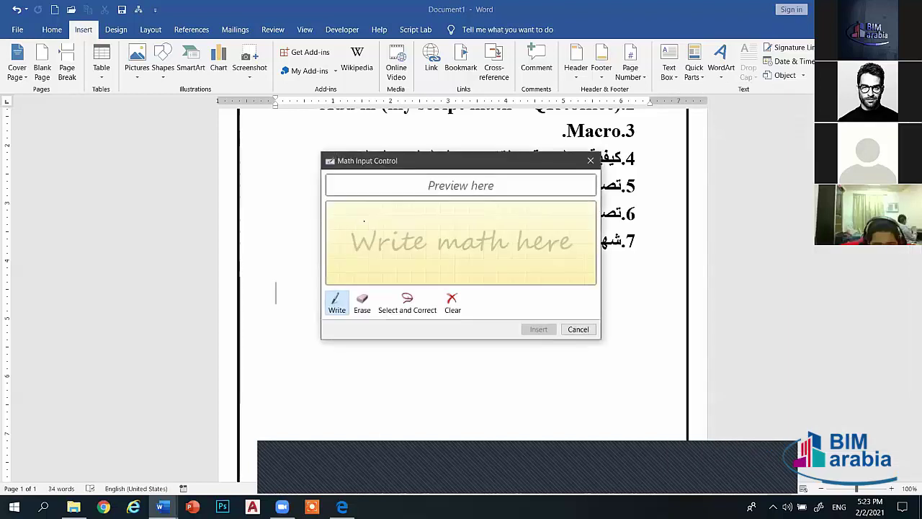
mouse_move(364, 222)
left_mouse_down()
mouse_move(348, 243)
mouse_move(394, 260)
left_mouse_up()
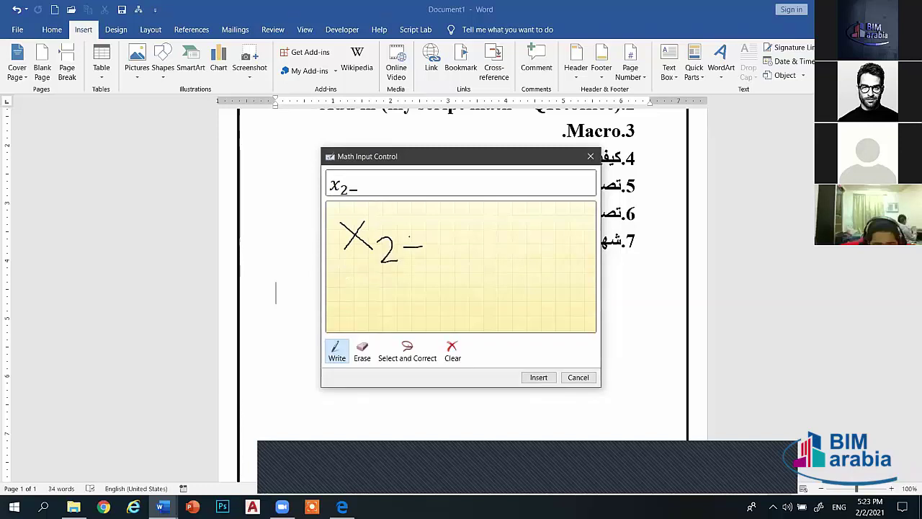
left_click_drag(412, 237, 412, 256)
left_click_drag(463, 232, 434, 275)
left_click_drag(433, 234, 487, 279)
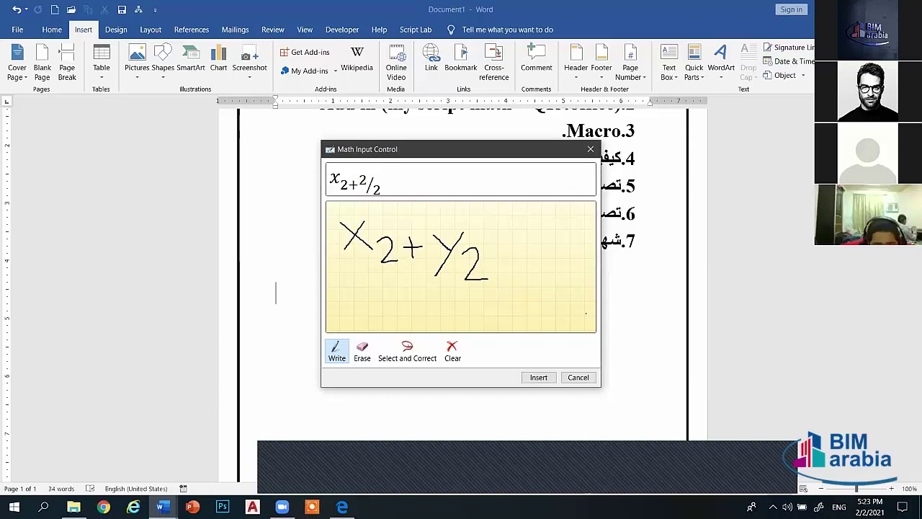
left_click(539, 378)
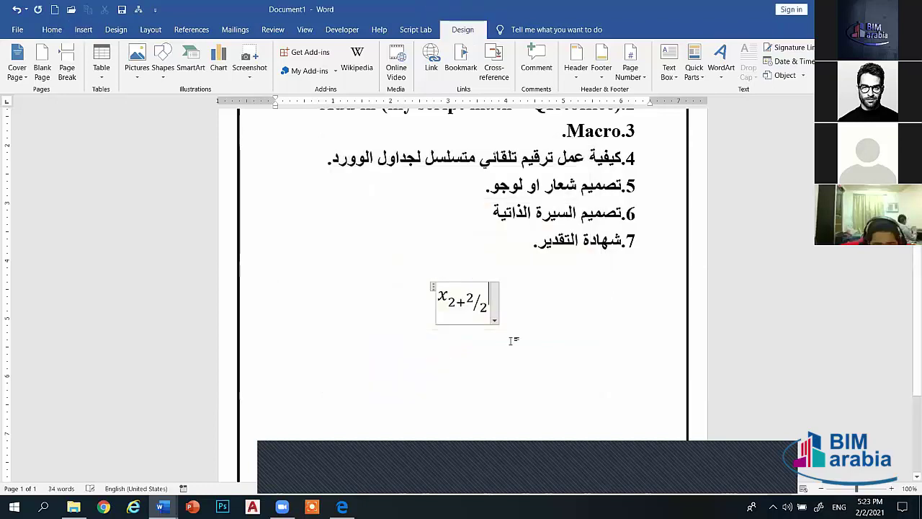
right_click(471, 310)
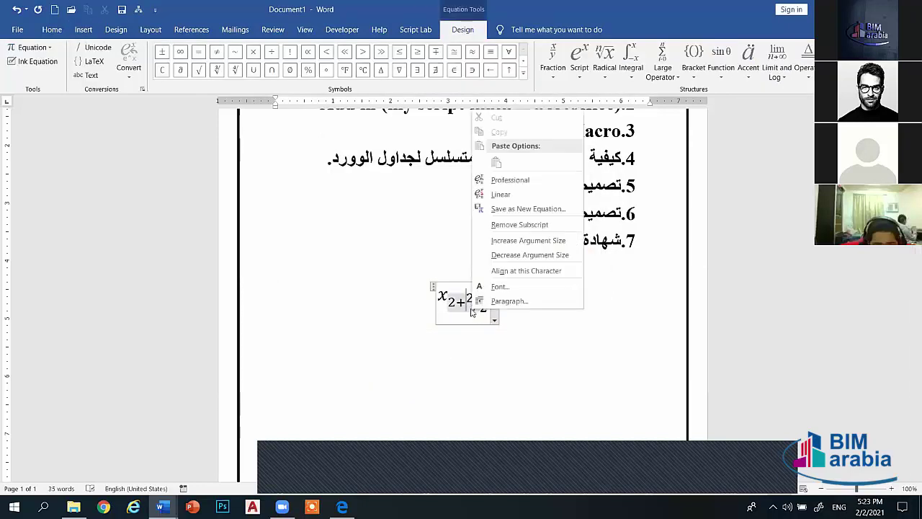
right_click(464, 338)
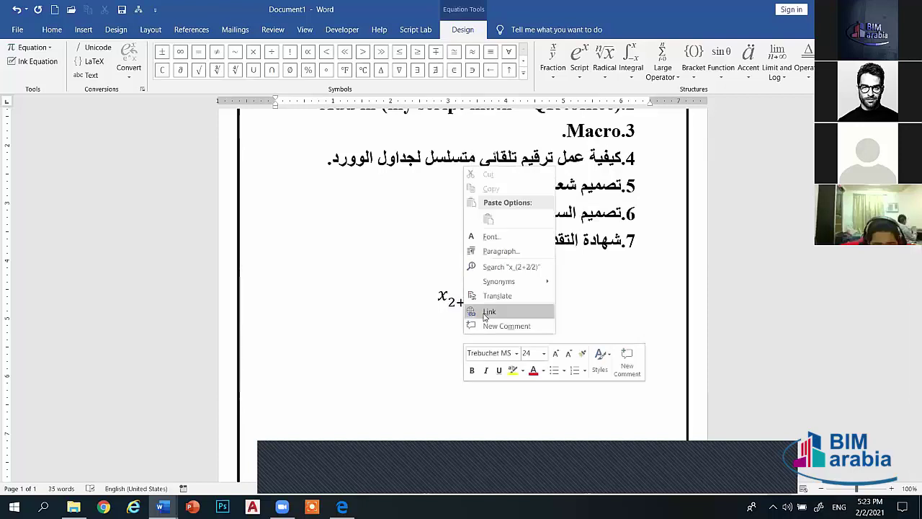
left_click(466, 344)
key("ctrl+z")
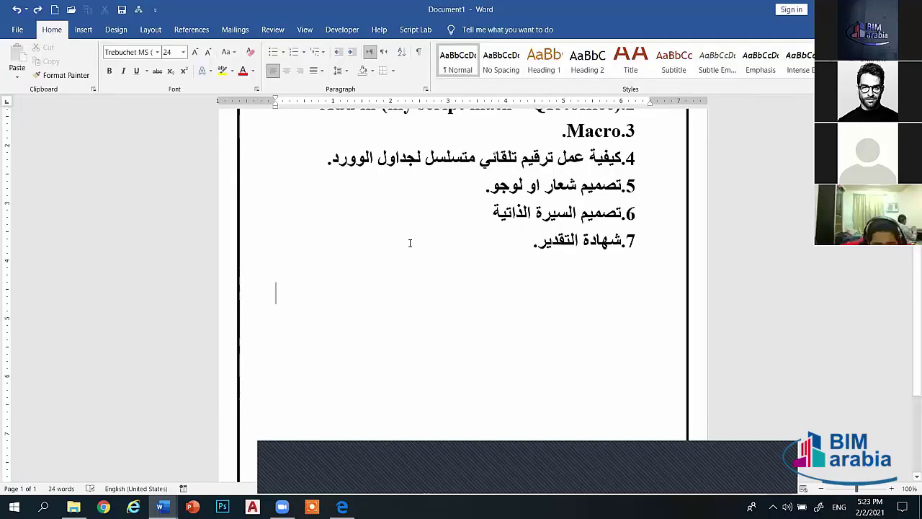
Browse the Insert and Developer tabs, then minimize Word with Win+D.
left_click(84, 30)
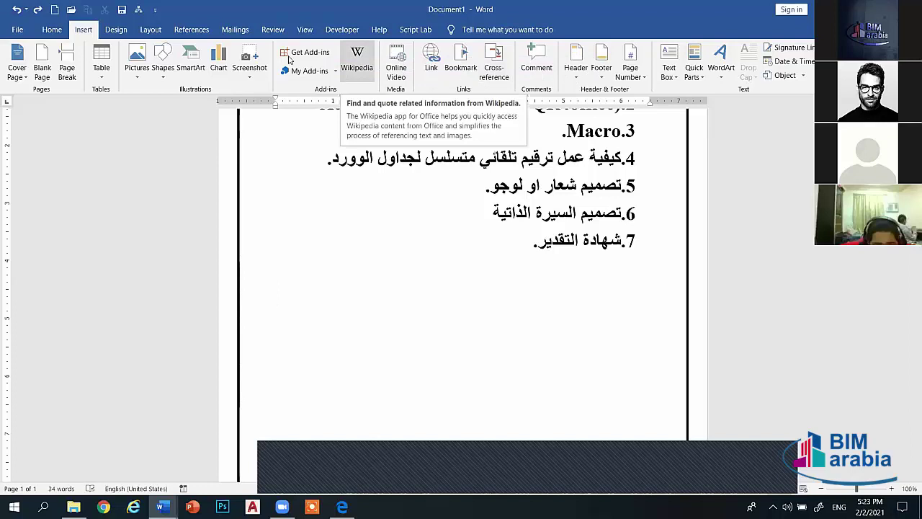
left_click(346, 32)
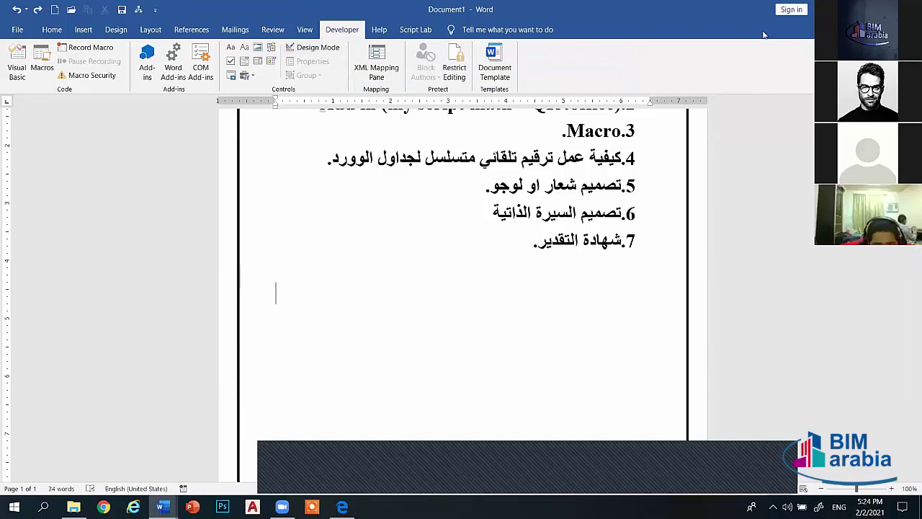
key("super+d")
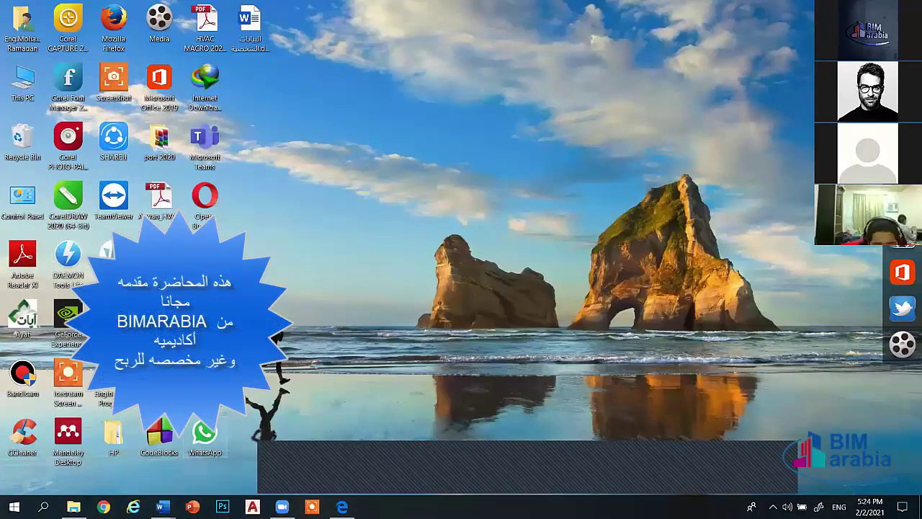
Show the taskbar previews of open Word windows to reach البيانات الشخصية.
left_click(163, 506)
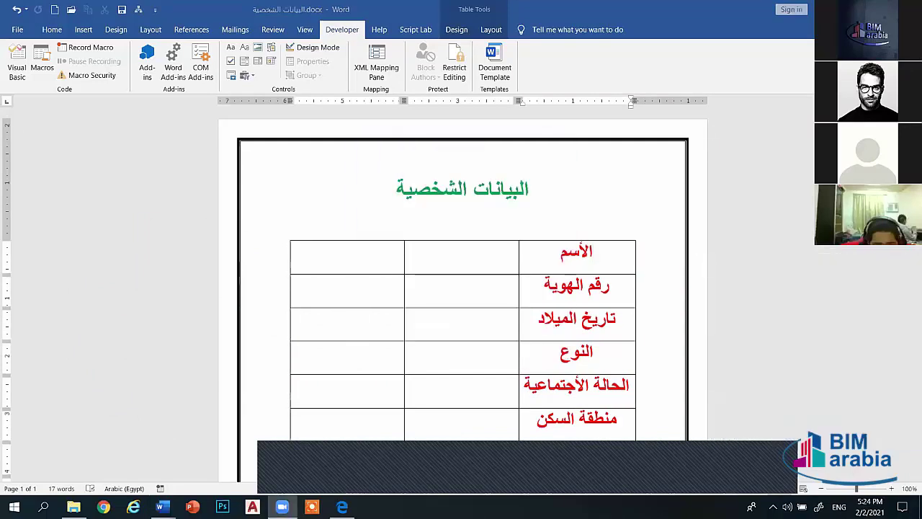
Use Merge Cells to join the four blank left-column cells beside الأسم through النوع into one cell.
scroll(461, 288, "down", 2)
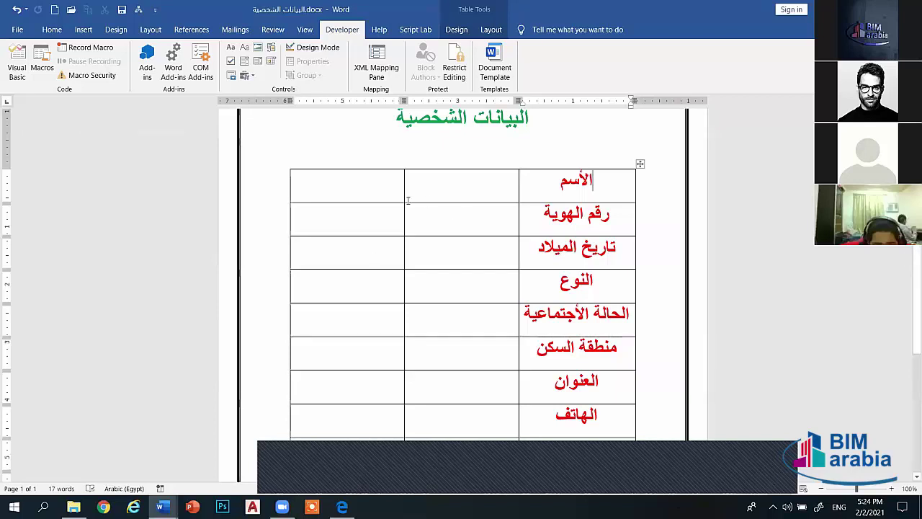
left_click_drag(319, 198, 345, 282)
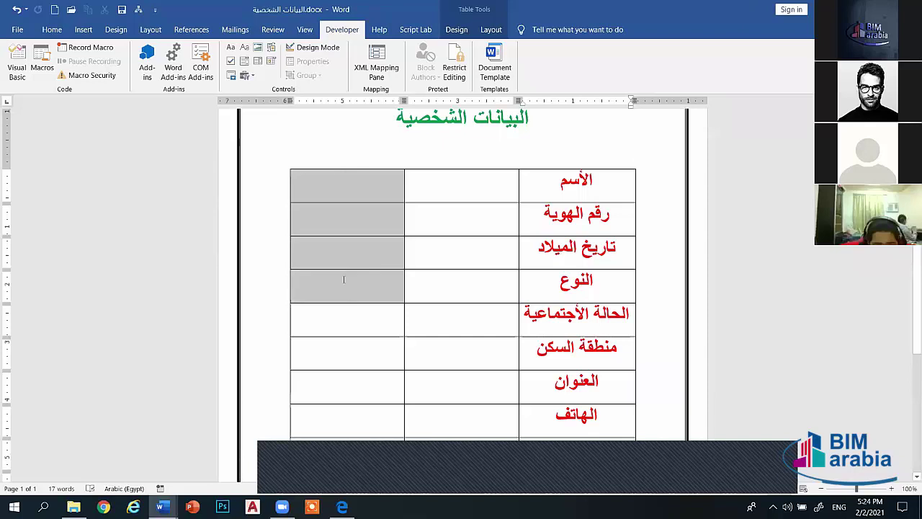
left_click(452, 31)
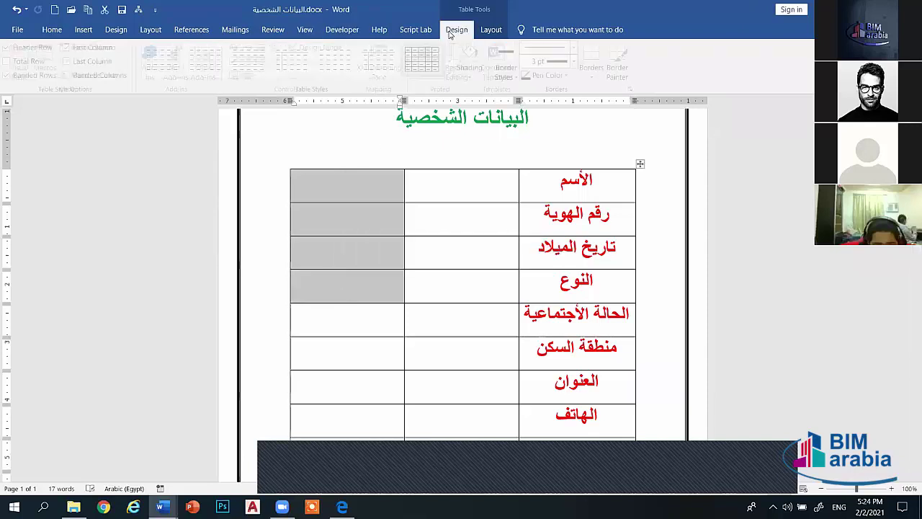
left_click(488, 31)
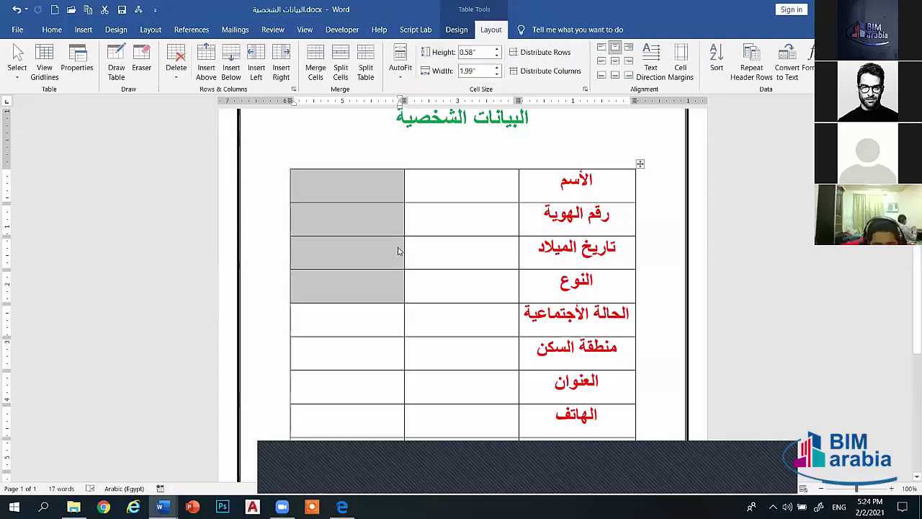
left_click(497, 229)
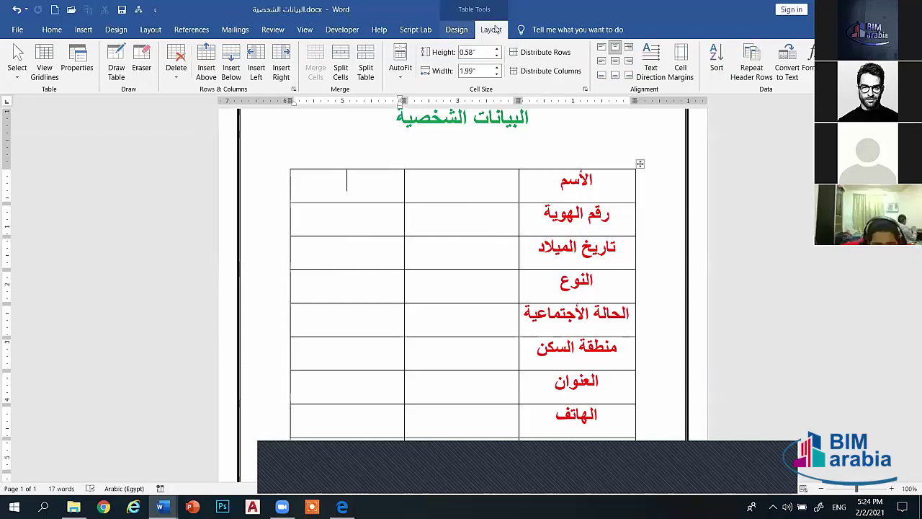
left_click(458, 29)
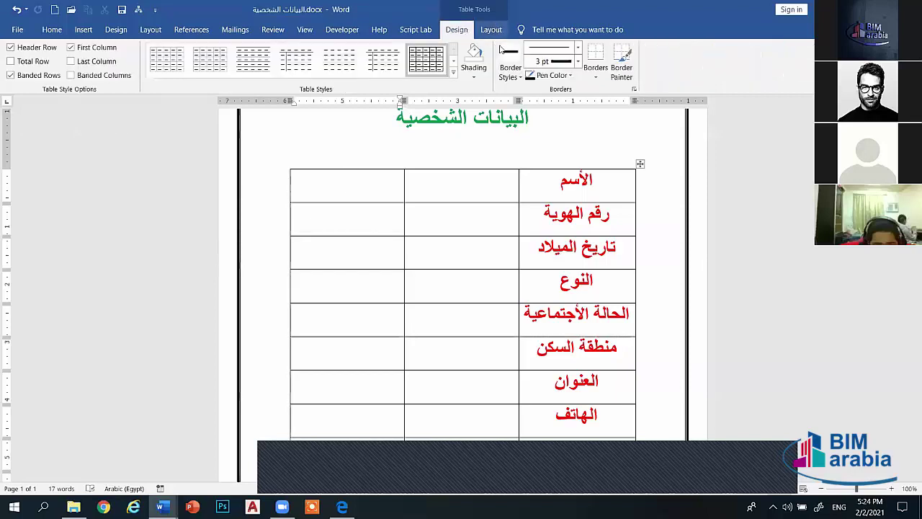
left_click(491, 30)
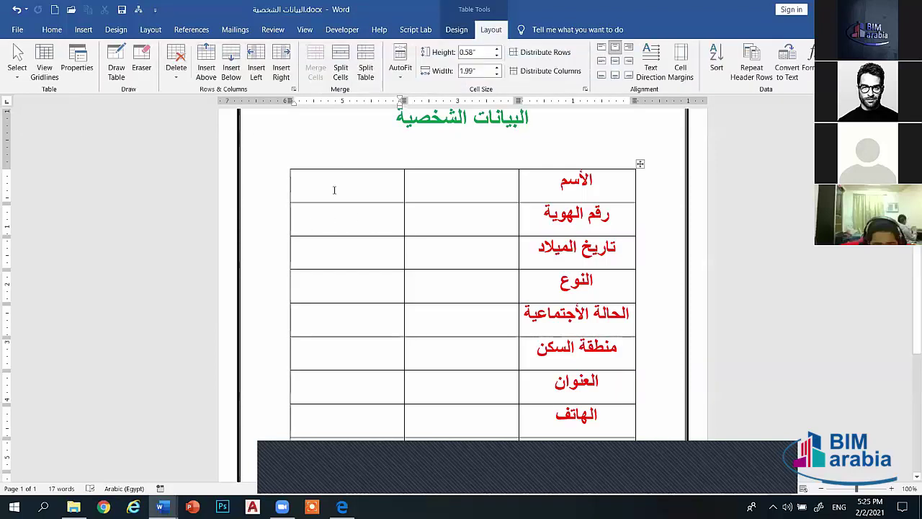
left_click_drag(334, 189, 346, 279)
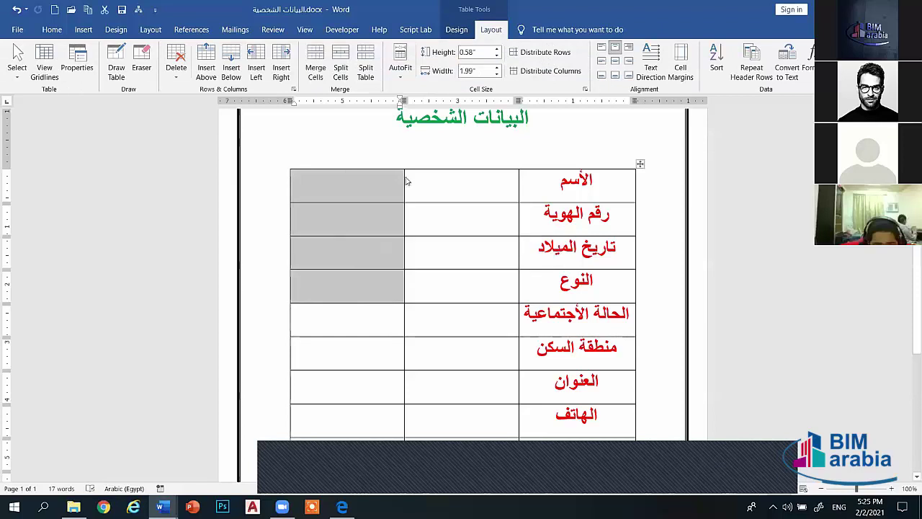
left_click(316, 65)
left_click(372, 215)
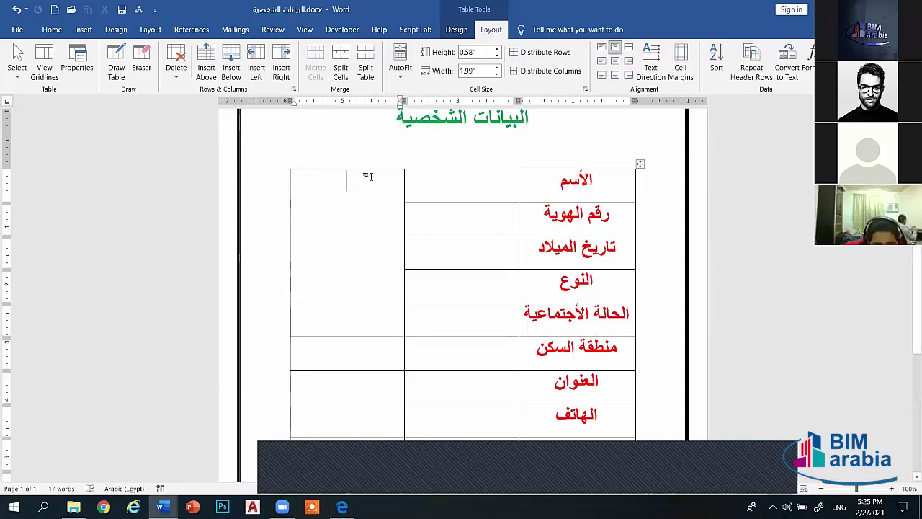
left_click(344, 29)
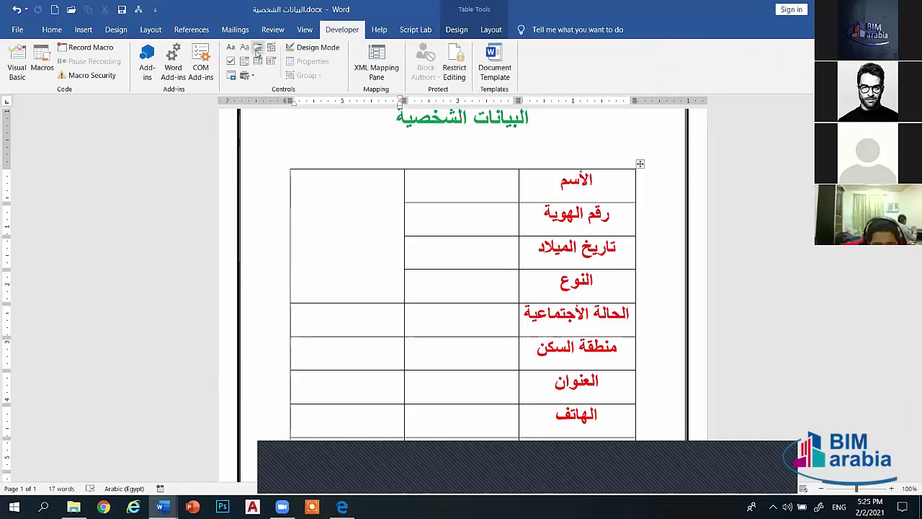
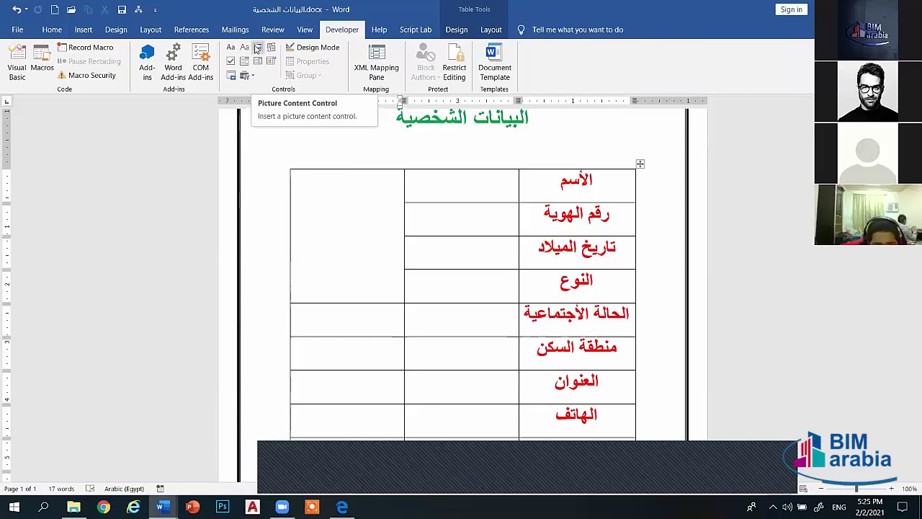
Insert a Picture Content Control in the first table cell and enlarge it to fill the cell.
left_click(258, 48)
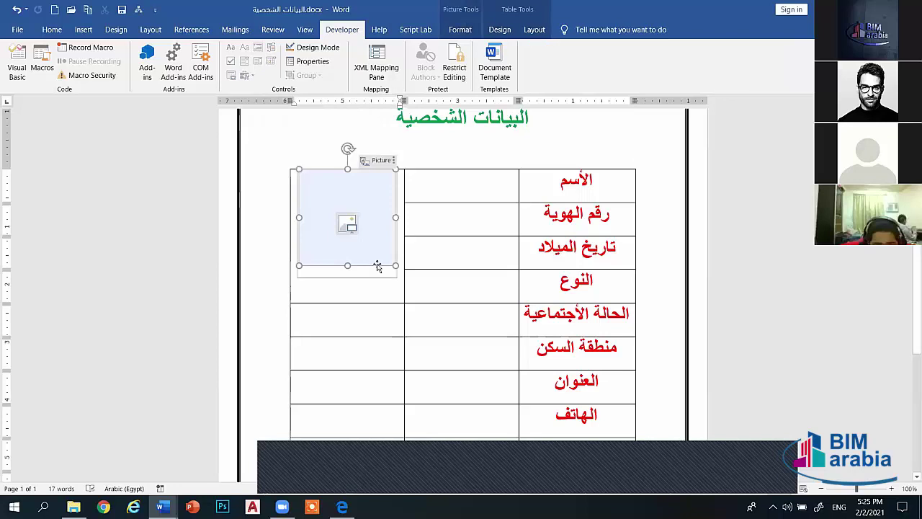
scroll(345, 281, "up", 3)
left_click(329, 277)
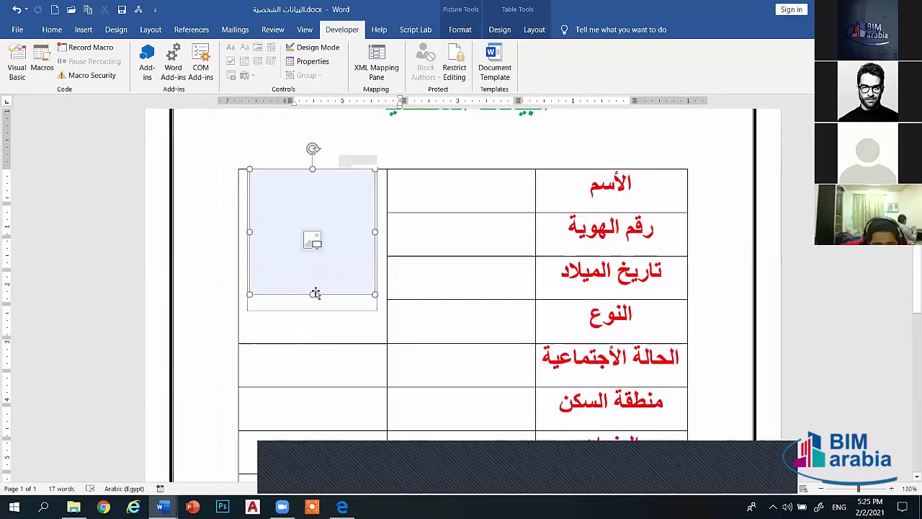
mouse_move(311, 293)
left_mouse_down()
mouse_move(313, 337)
mouse_move(313, 321)
left_mouse_up()
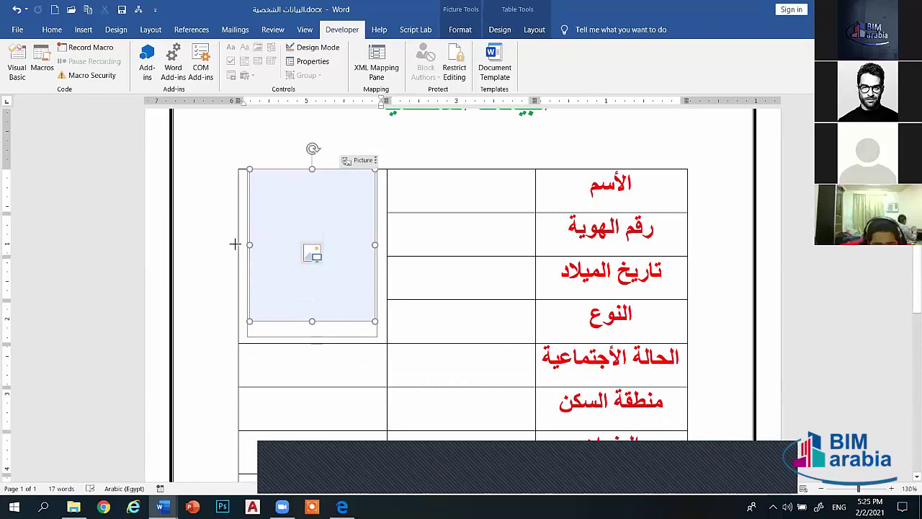
left_click_drag(242, 245, 192, 243)
Fill the placeholder with Screenshot (5).png from Screenshots and stretch it to span the cell.
left_click(276, 240)
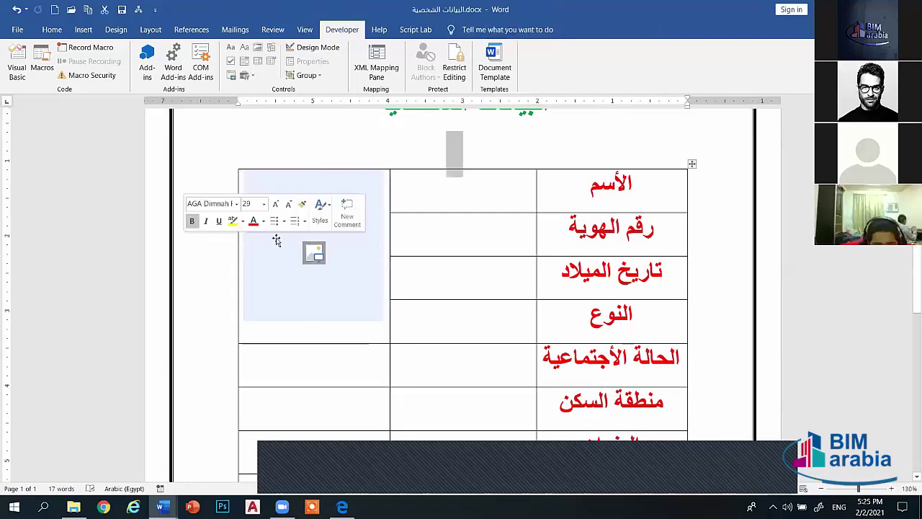
left_click(314, 252)
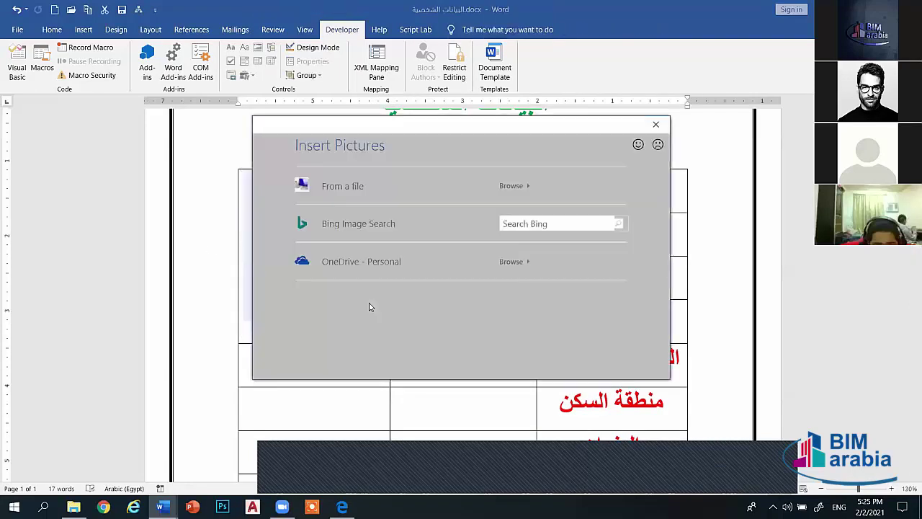
left_click(482, 194)
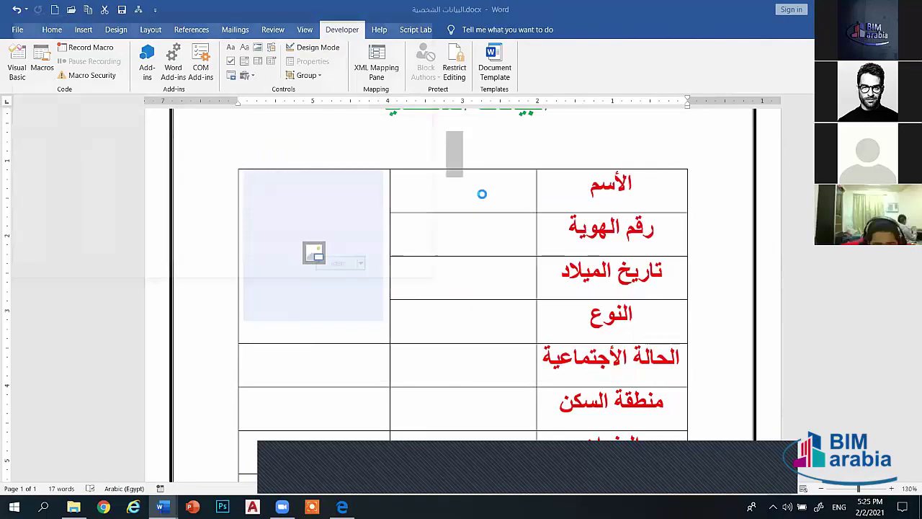
double_click(285, 101)
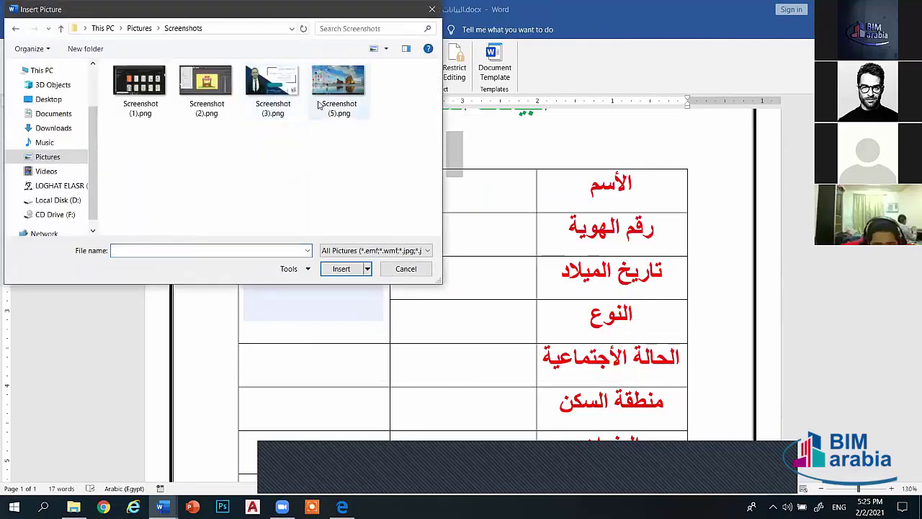
left_click(337, 90)
left_click(342, 269)
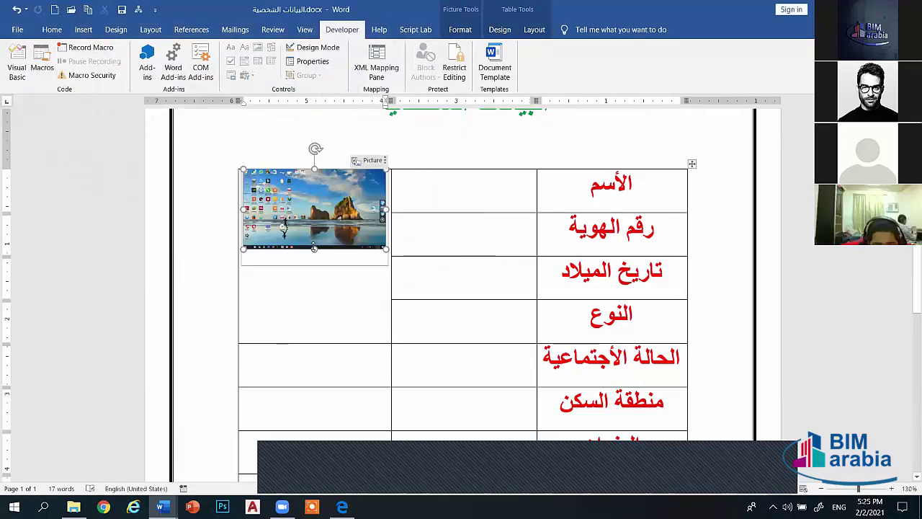
left_click_drag(312, 249, 316, 299)
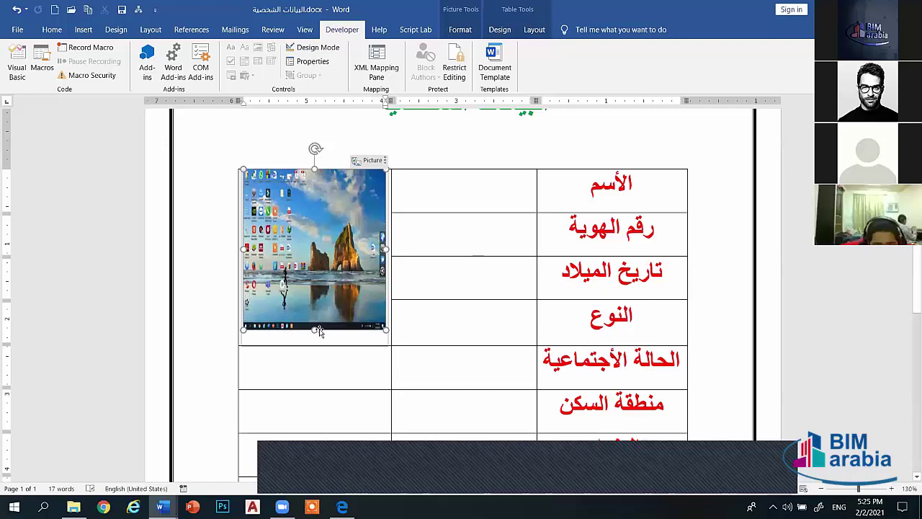
left_click(480, 250)
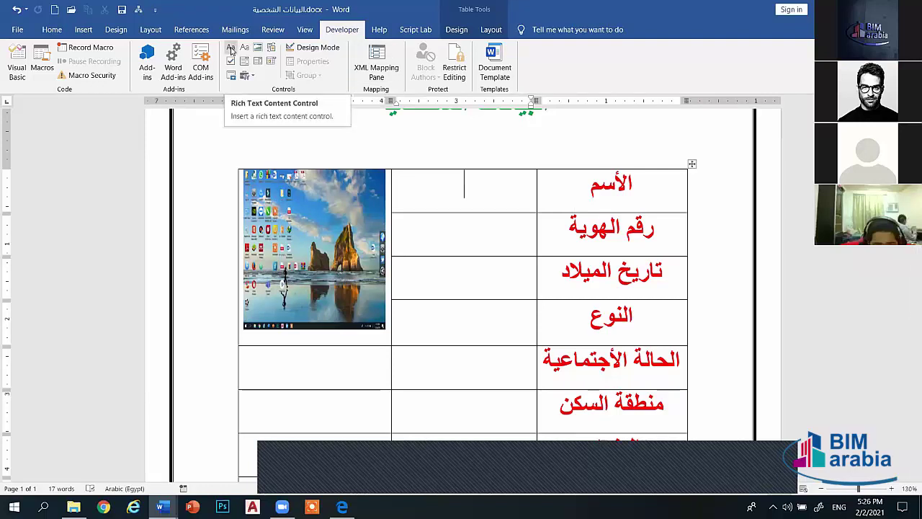
Insert a rich text control beside الأسم, titled 'الأسم رباعى' and locked against deletion.
left_click(231, 49)
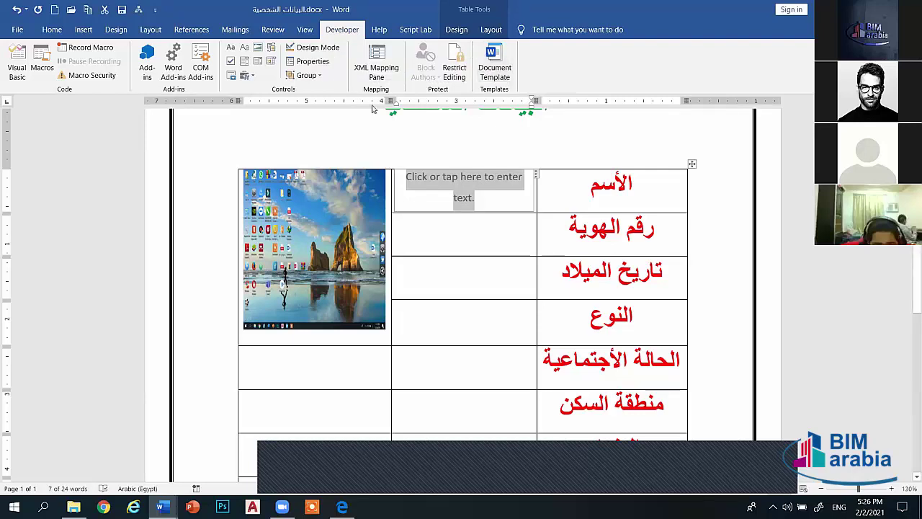
left_click(315, 62)
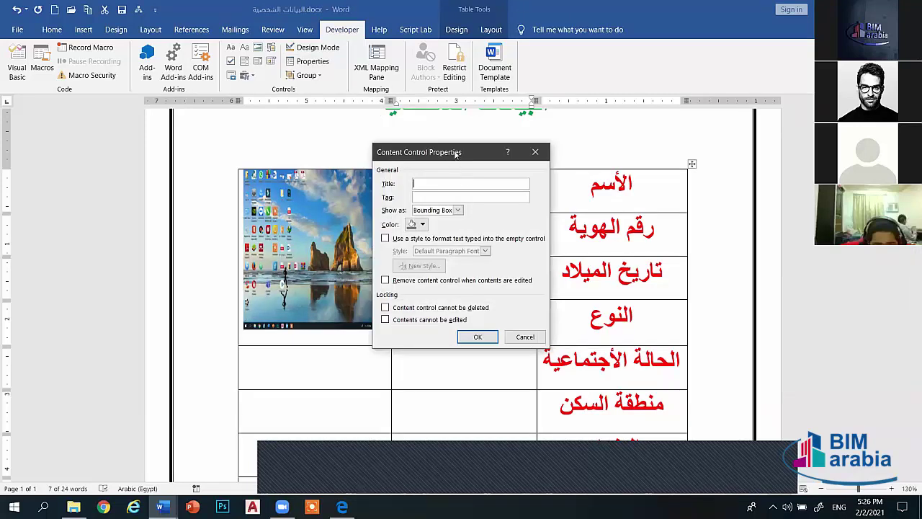
left_click_drag(454, 152, 615, 139)
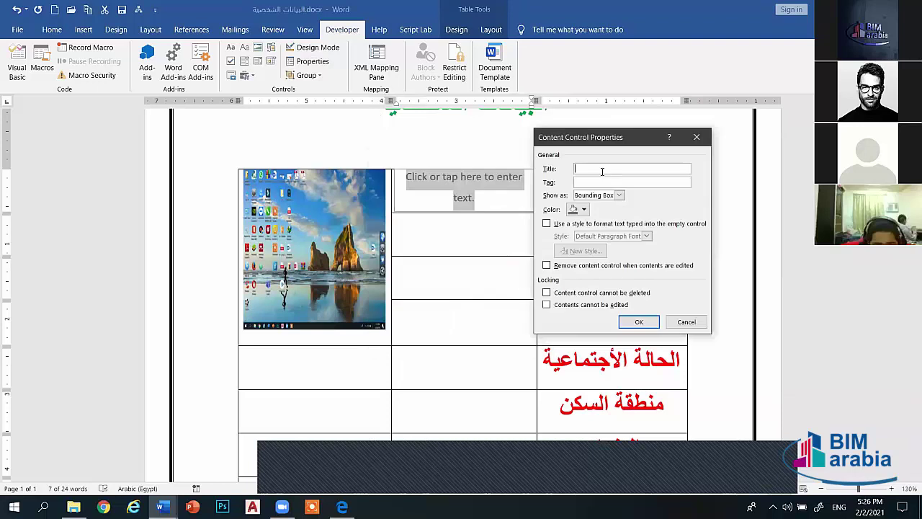
type("h")
key("alt+shift")
type("سم")
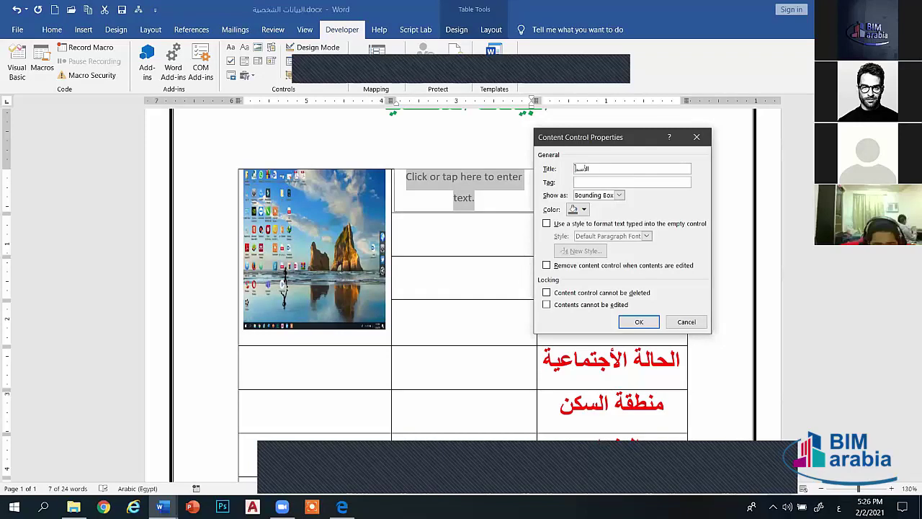
type(" رب")
type("اعى")
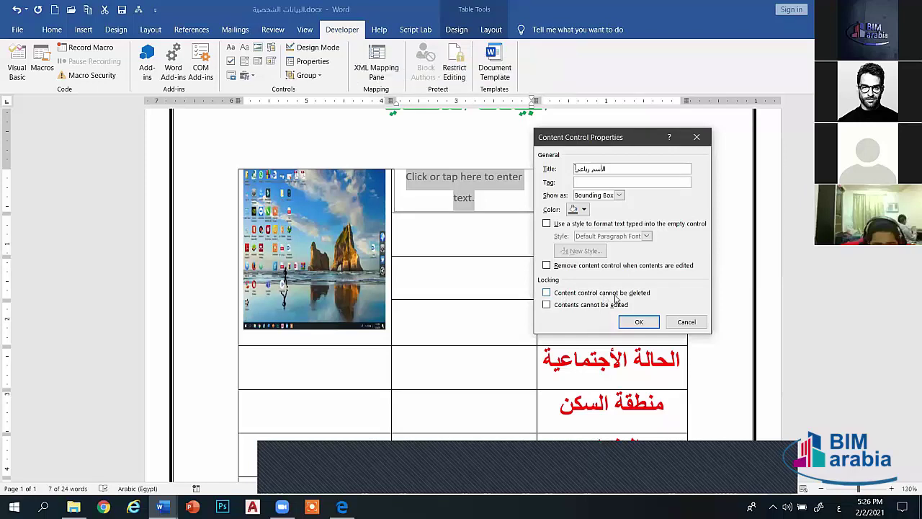
left_click(614, 294)
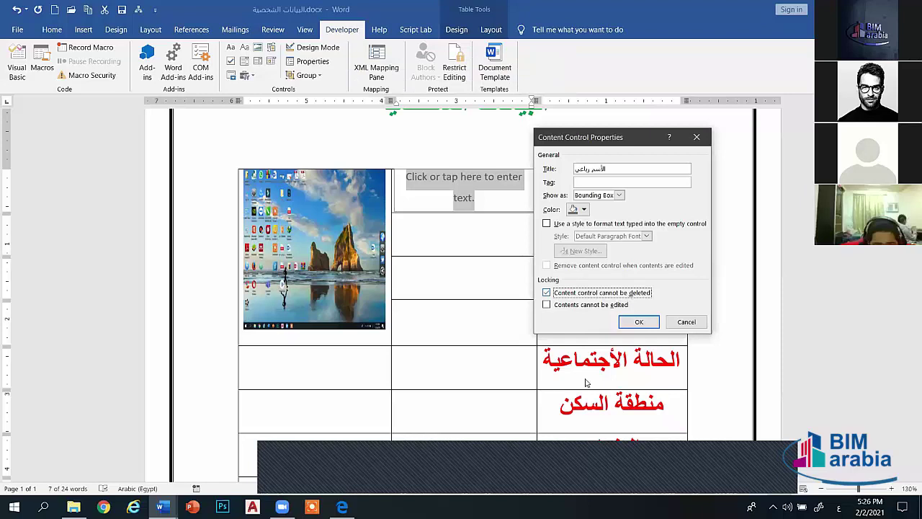
left_click(639, 319)
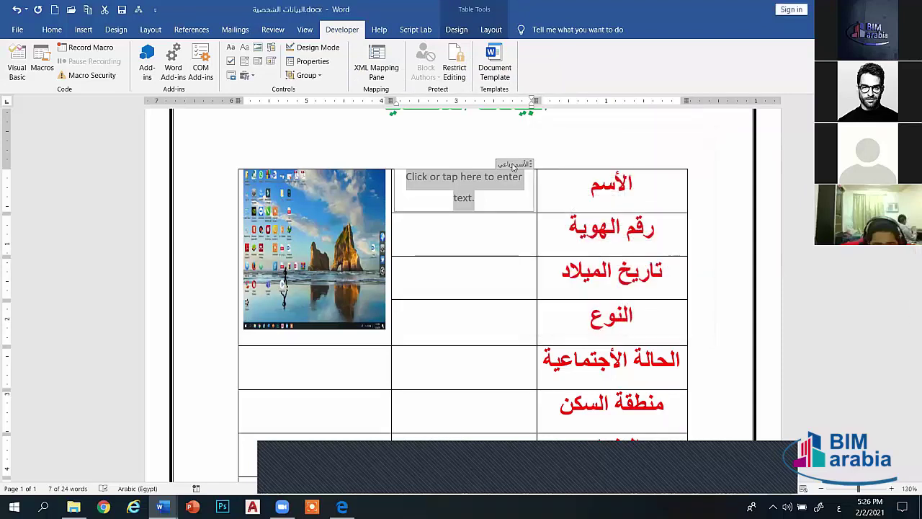
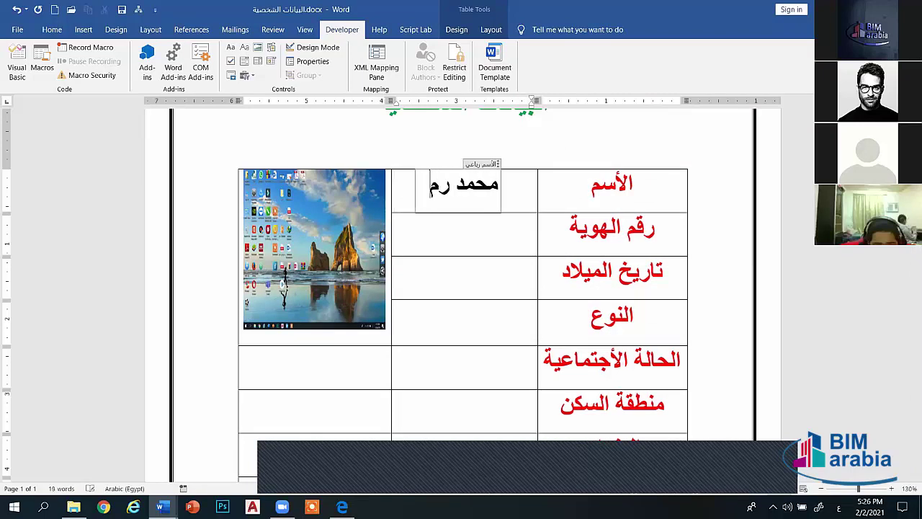
key("Return")
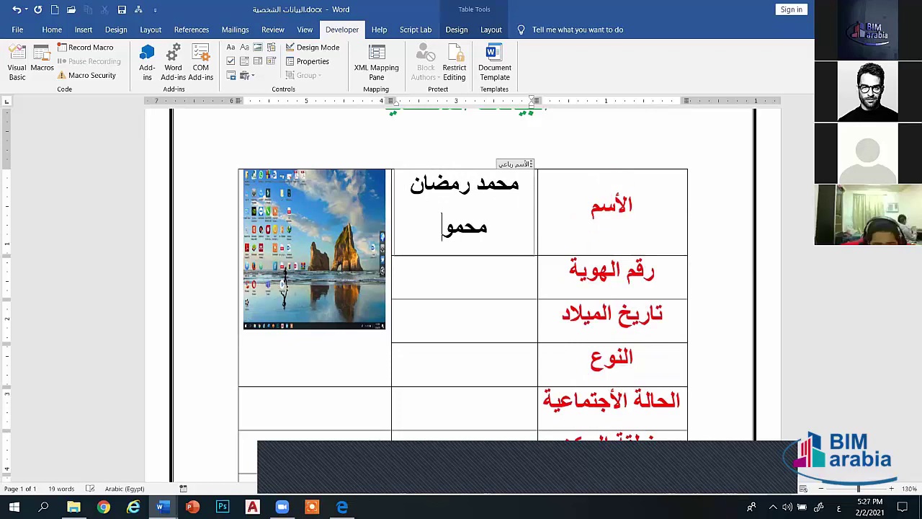
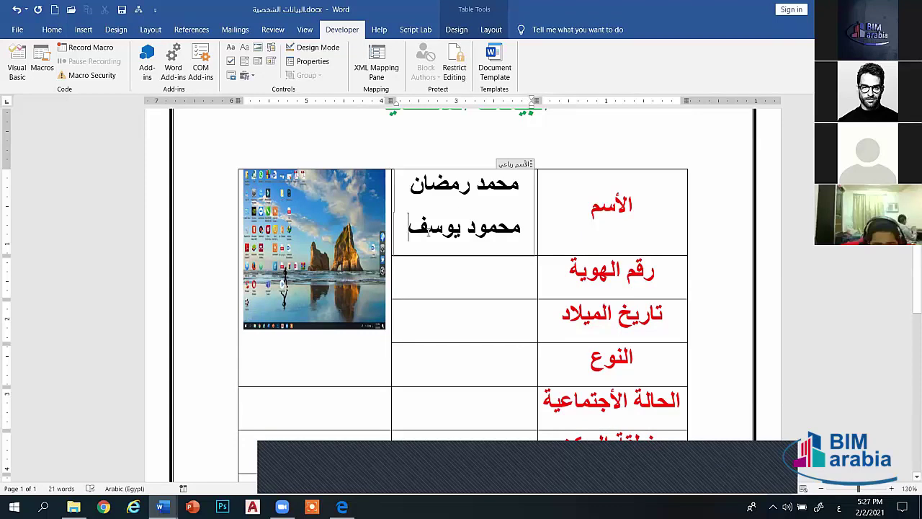
type("نور")
key("ctrl+z")
key("ctrl+z")
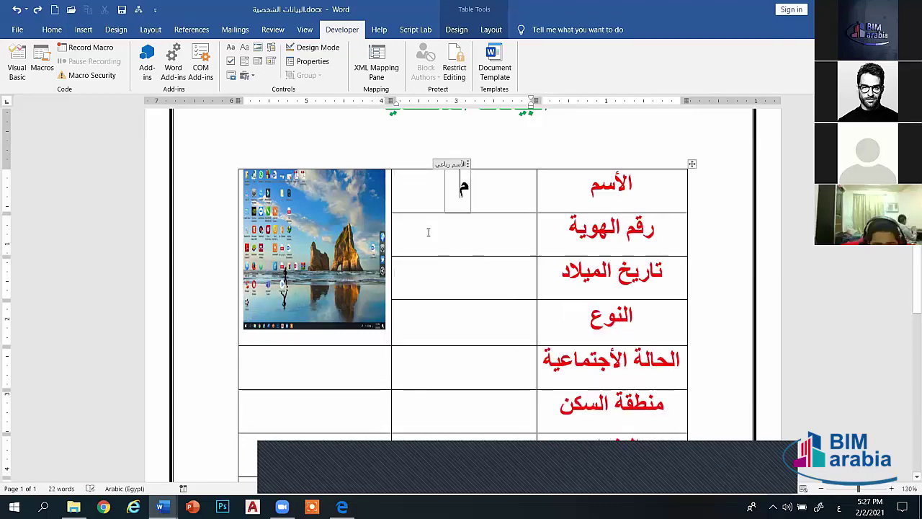
key("ctrl+z")
left_click(461, 189)
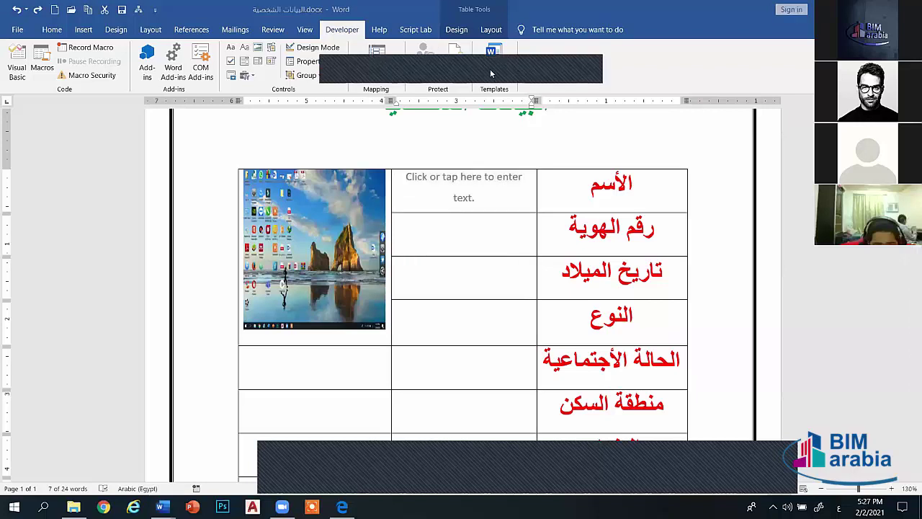
Retitle the name control 'الأسم رباعي', enable a style for typed text, and start a new style.
left_click(310, 62)
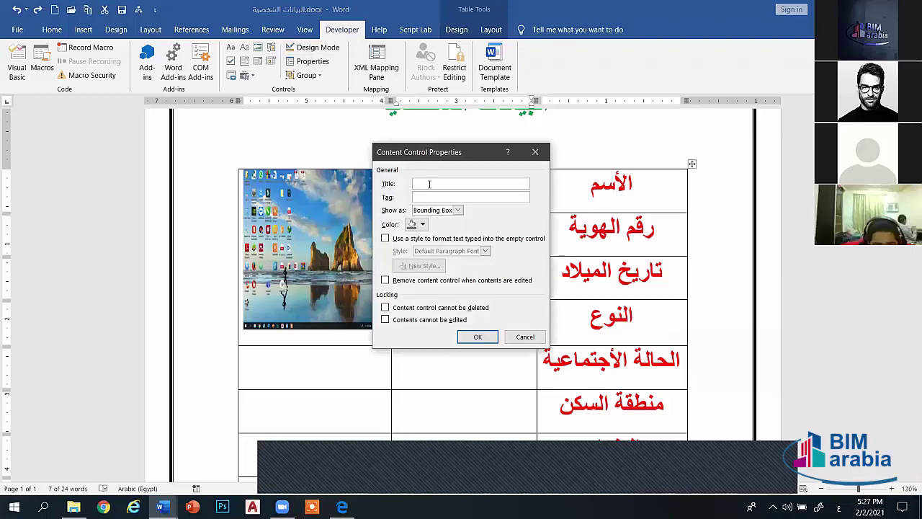
left_click(415, 241)
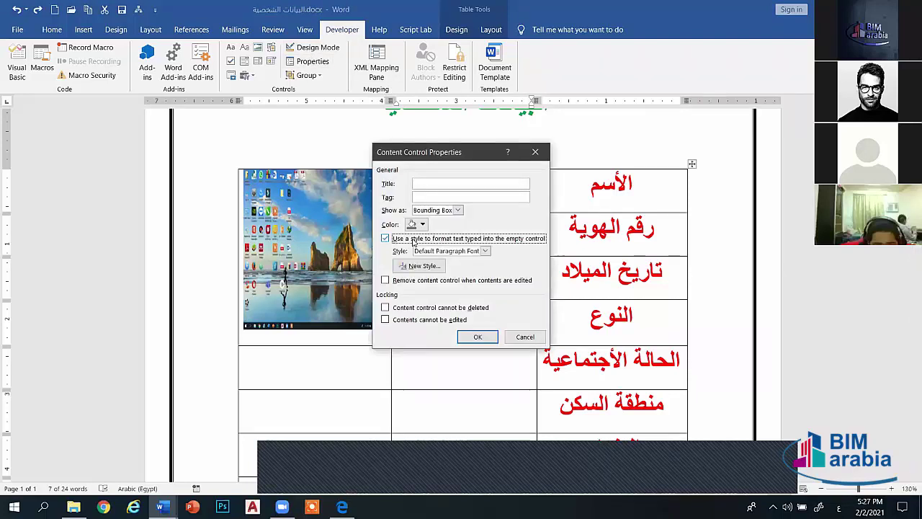
left_click(428, 182)
type("الأس")
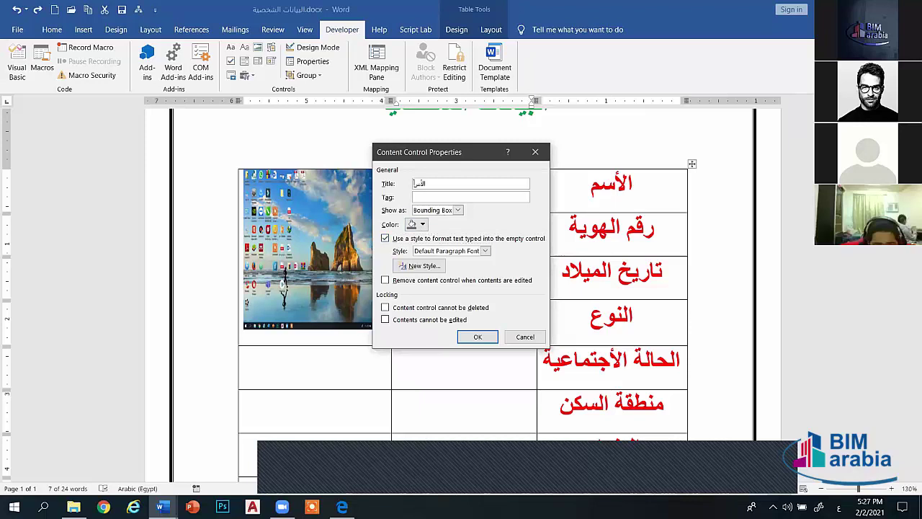
type("م رباعي")
left_click(446, 251)
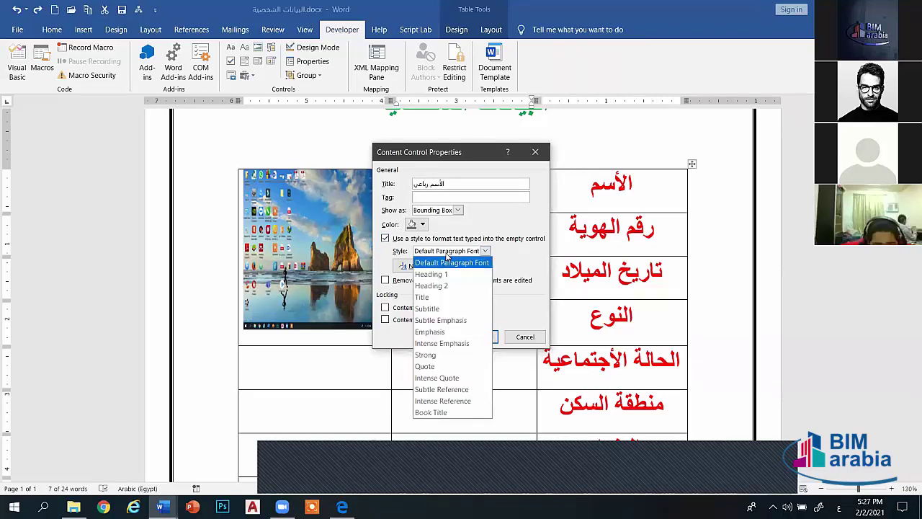
left_click(443, 262)
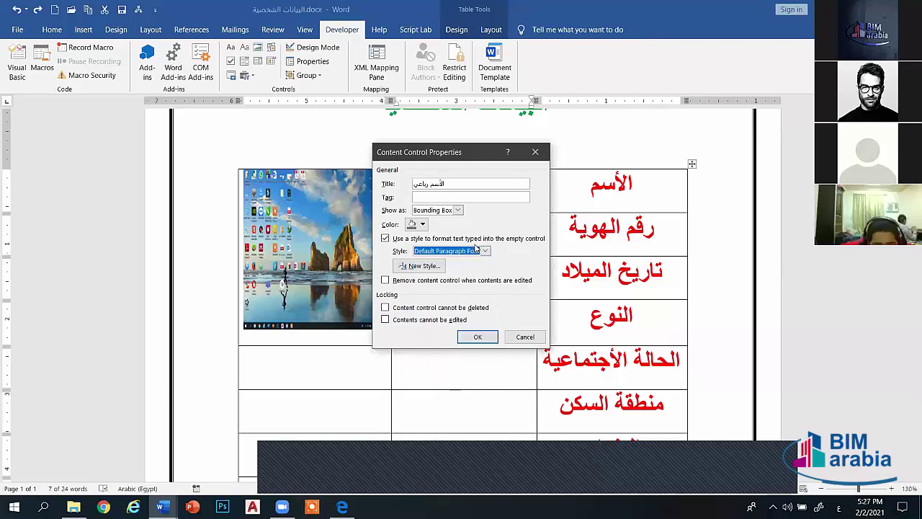
left_click(427, 266)
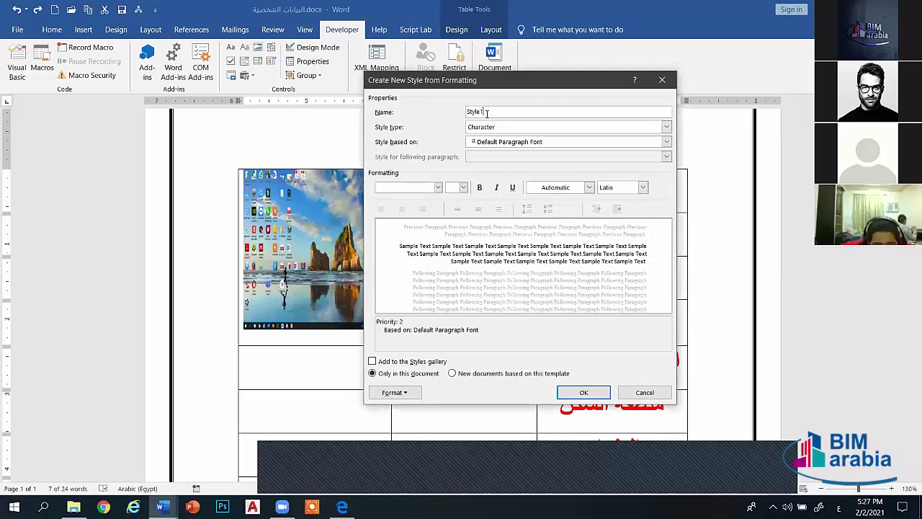
Name the new style نمط البيانات and keep its type as Character.
double_click(487, 113)
key("BackSpace")
type("نمط البيانات")
left_click(512, 128)
left_click(517, 142)
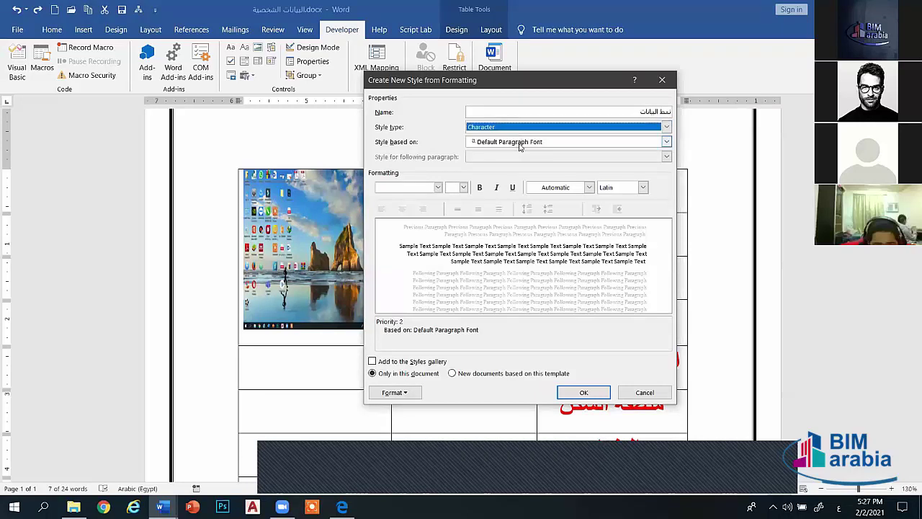
left_click(519, 142)
left_click(518, 142)
Make the style dark red, bold, Algerian 22 pt and save it.
left_click(556, 187)
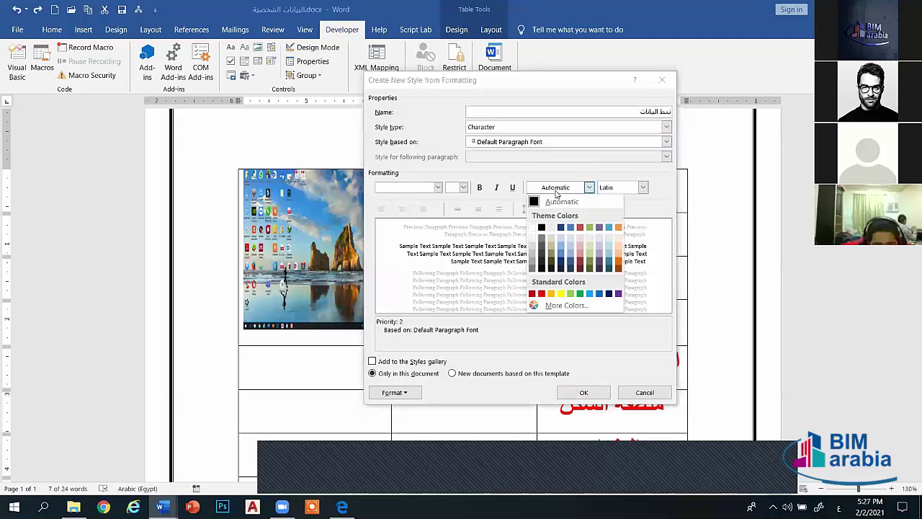
left_click(531, 293)
left_click(479, 187)
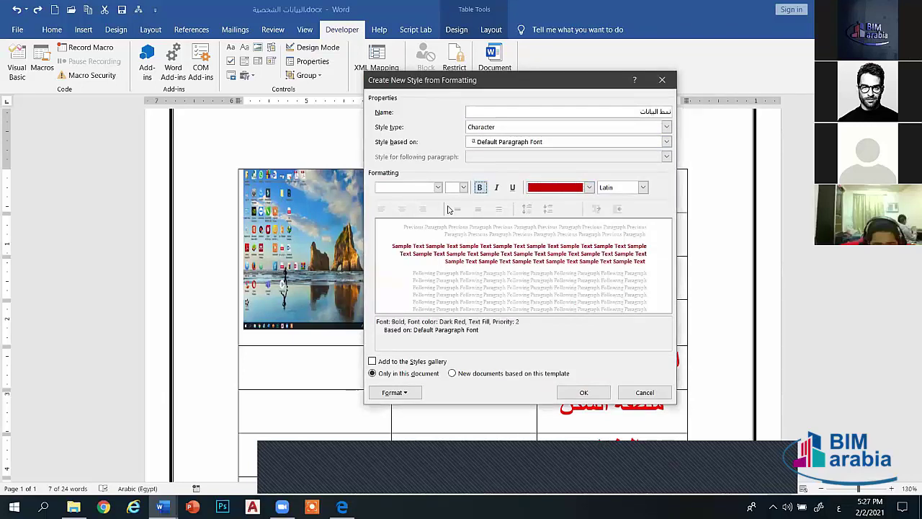
left_click(437, 188)
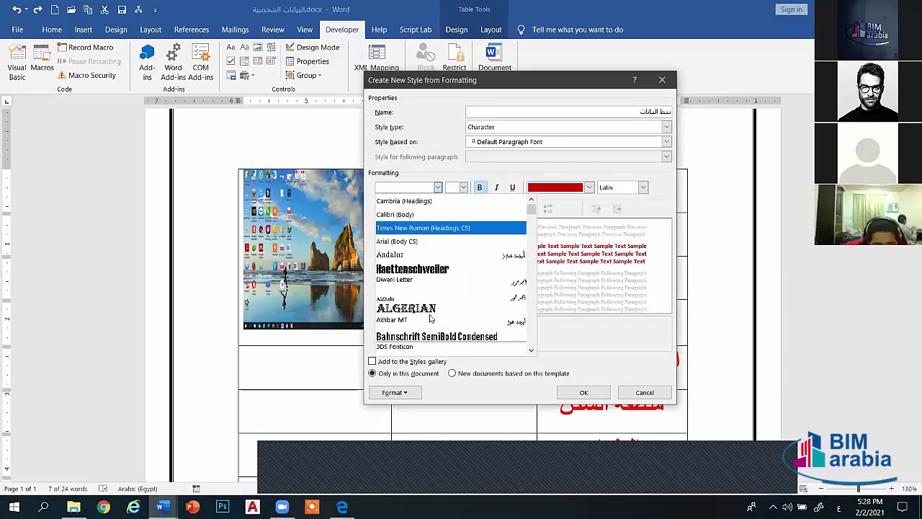
left_click(424, 309)
left_click(463, 188)
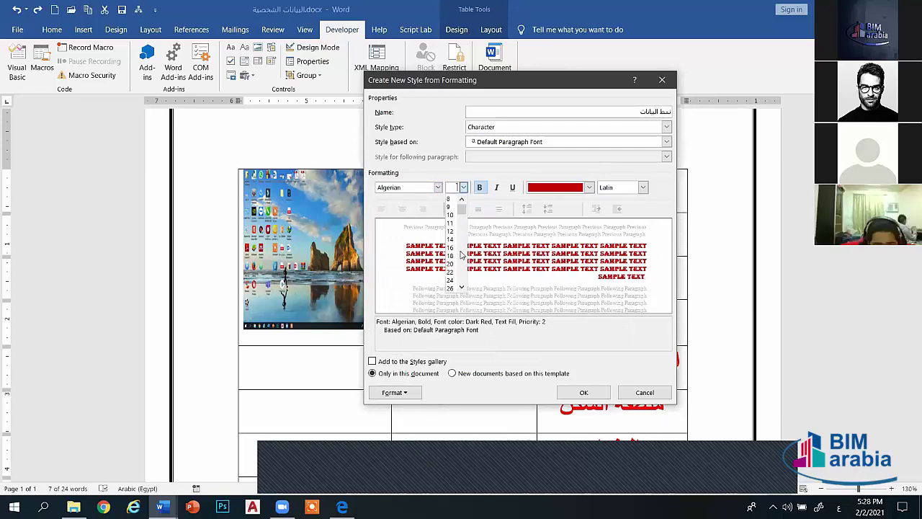
left_click(450, 272)
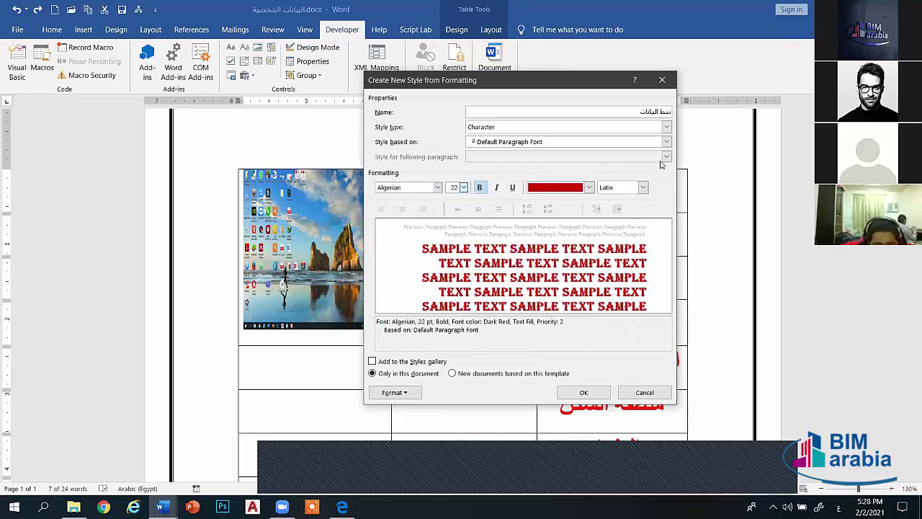
left_click(582, 392)
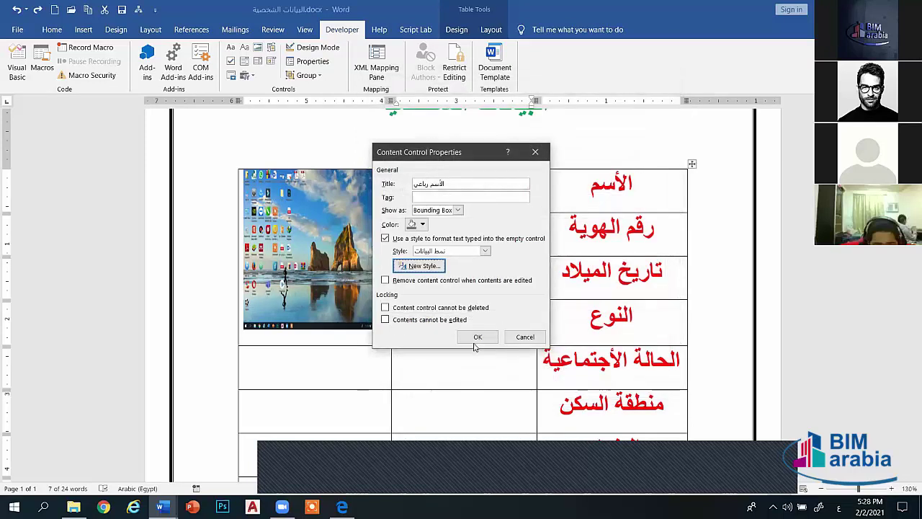
Apply the name control's settings, test it with a sample four-part full name, then undo the entry.
left_click(477, 338)
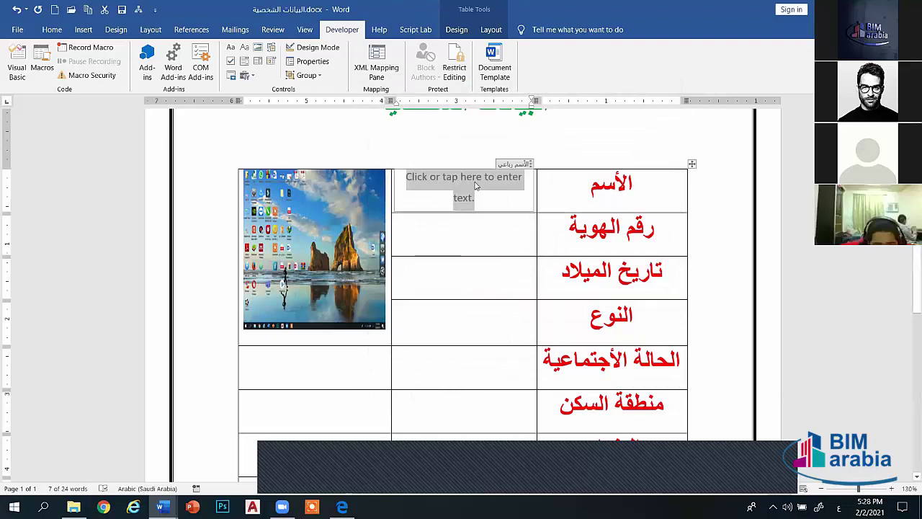
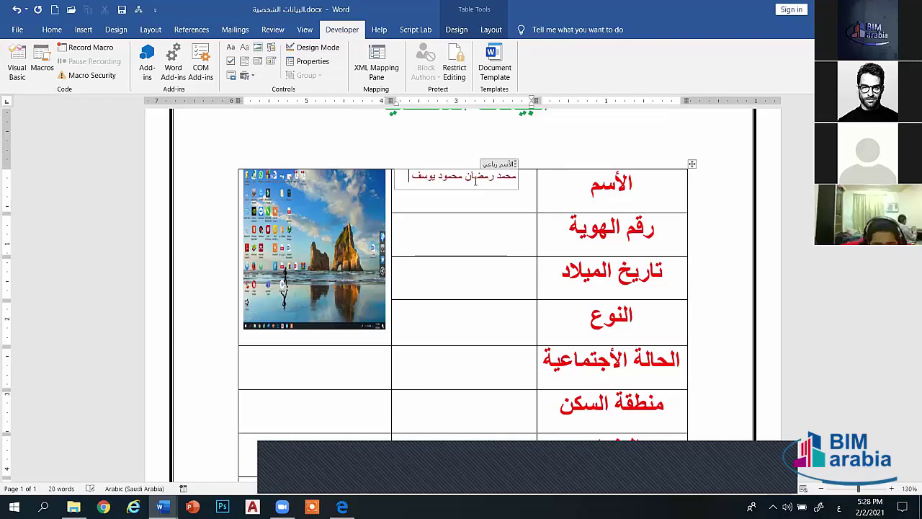
left_click(476, 219)
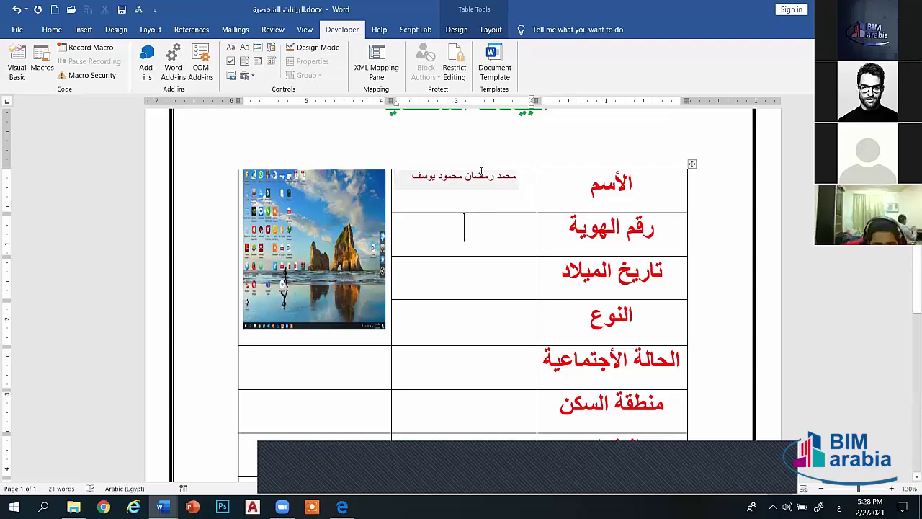
key("ctrl+z")
key("ctrl+z")
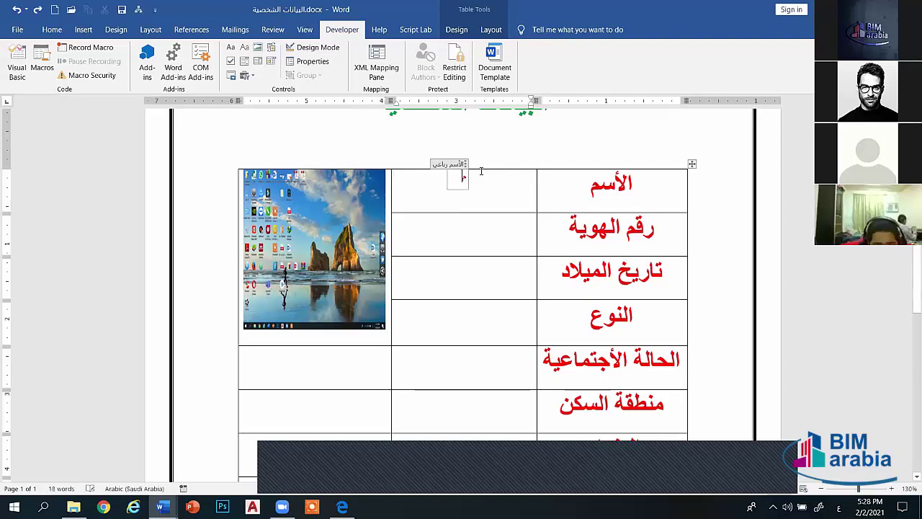
key("ctrl+z")
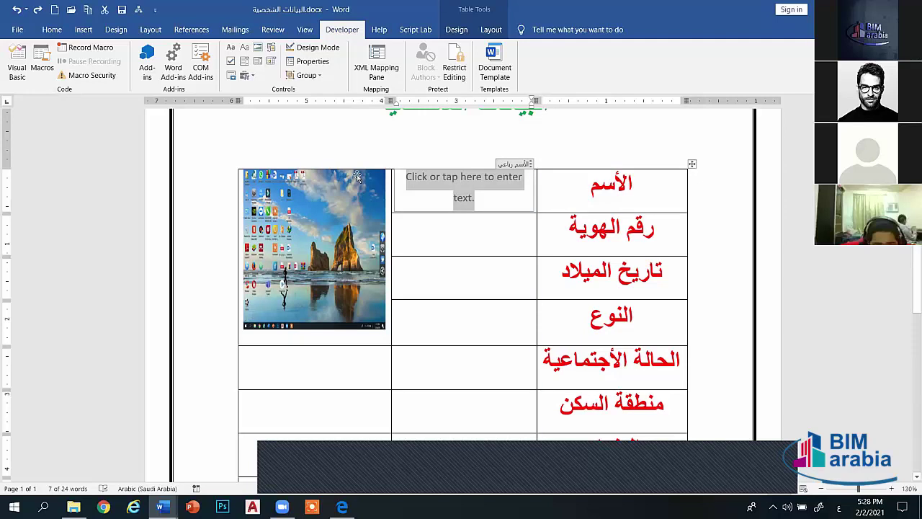
In Design Mode, replace the name control's English placeholder with 'انقر هنا لأضافة الأسم'.
left_click(323, 53)
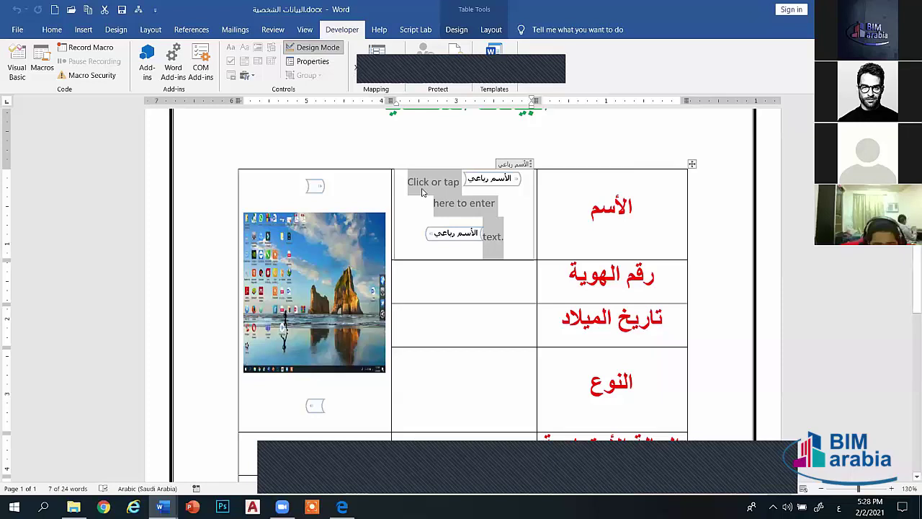
left_click(497, 242)
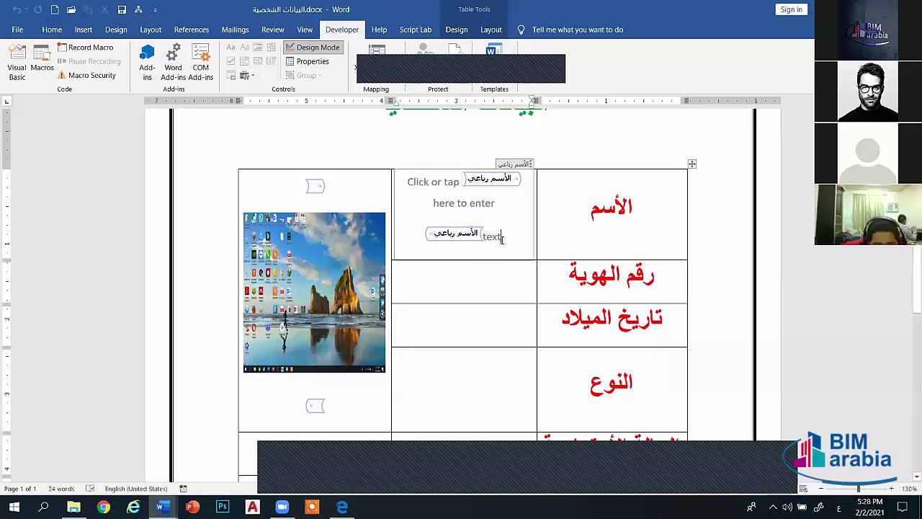
left_click_drag(493, 242, 484, 245)
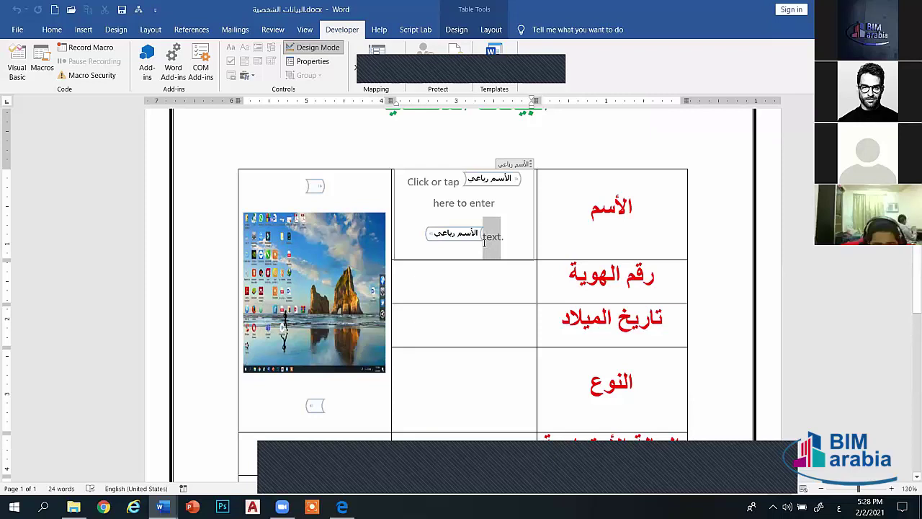
key("BackSpace")
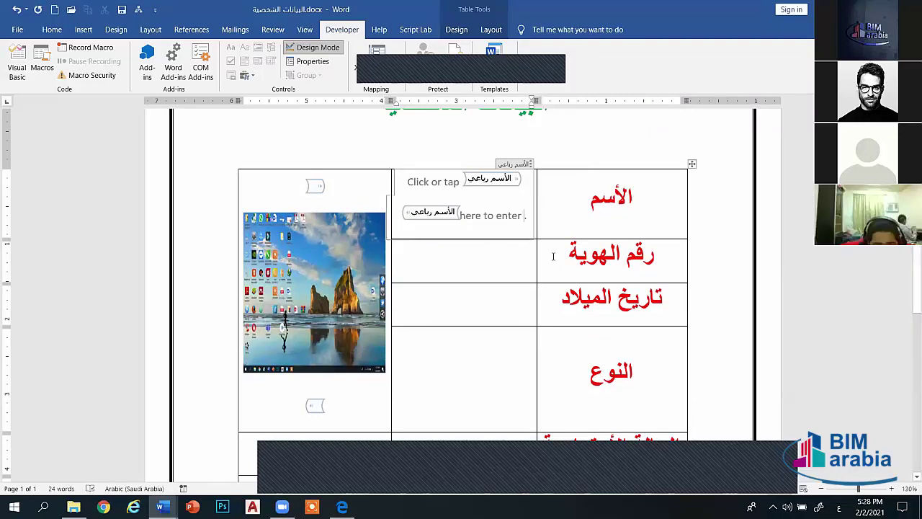
left_click_drag(531, 213, 406, 184)
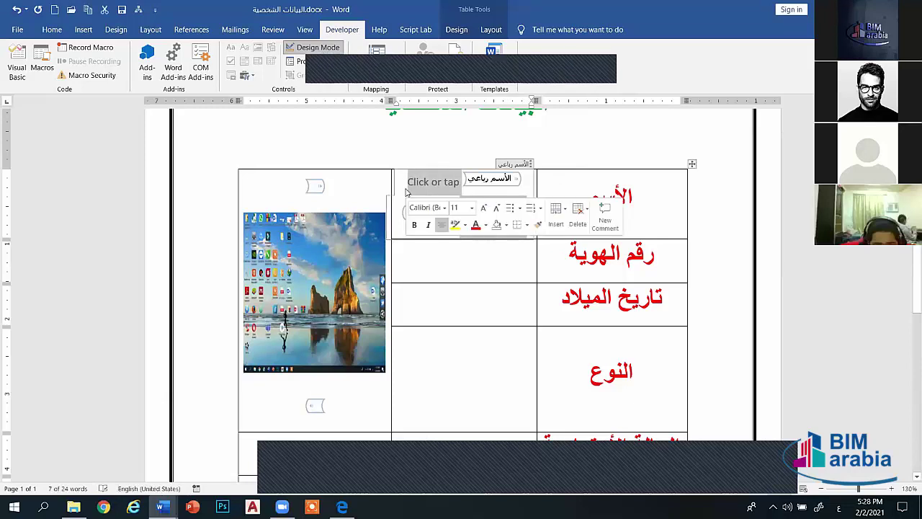
key("BackSpace")
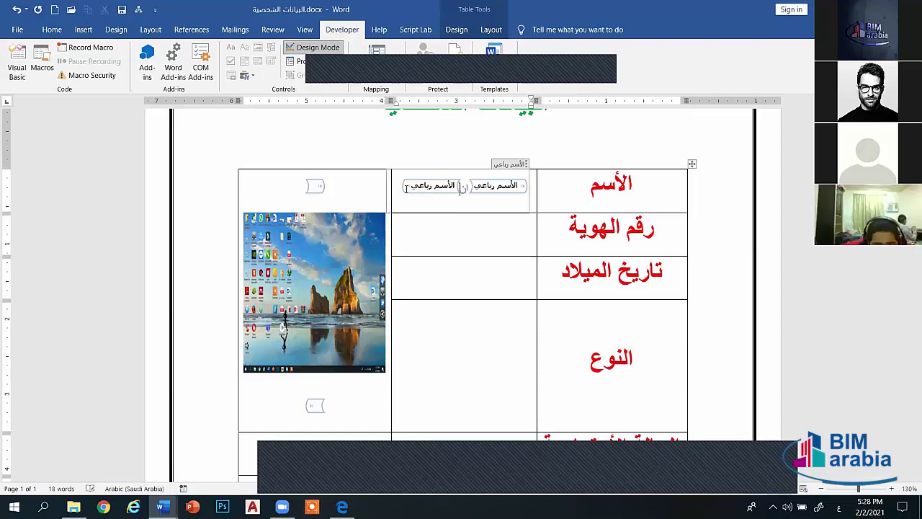
type("ا")
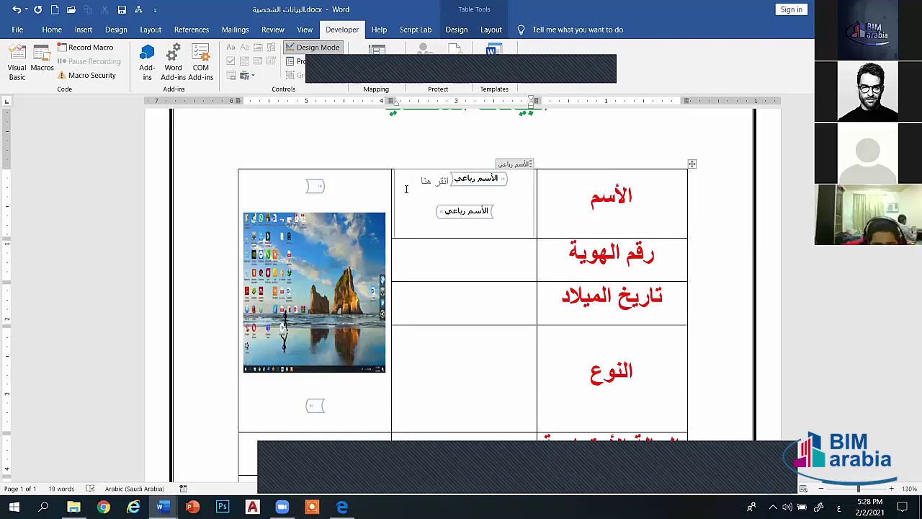
type(" لأضافة ")
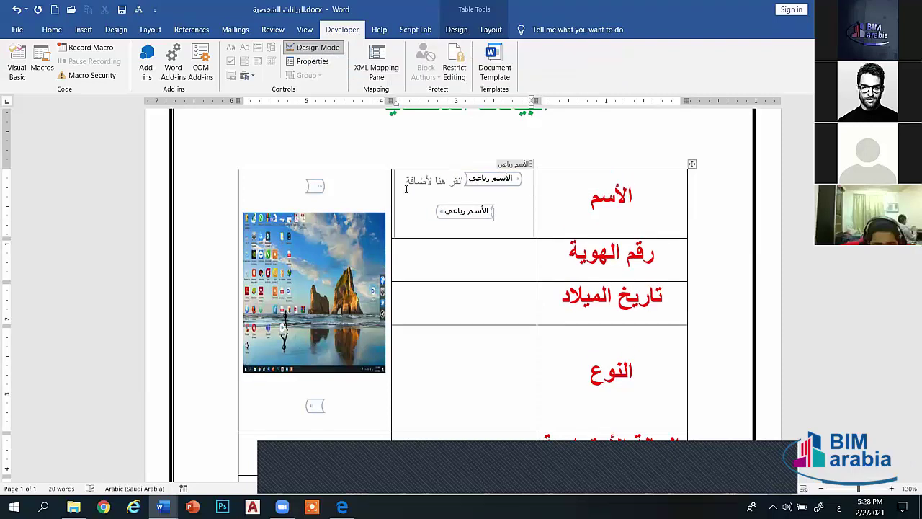
type("الأسم")
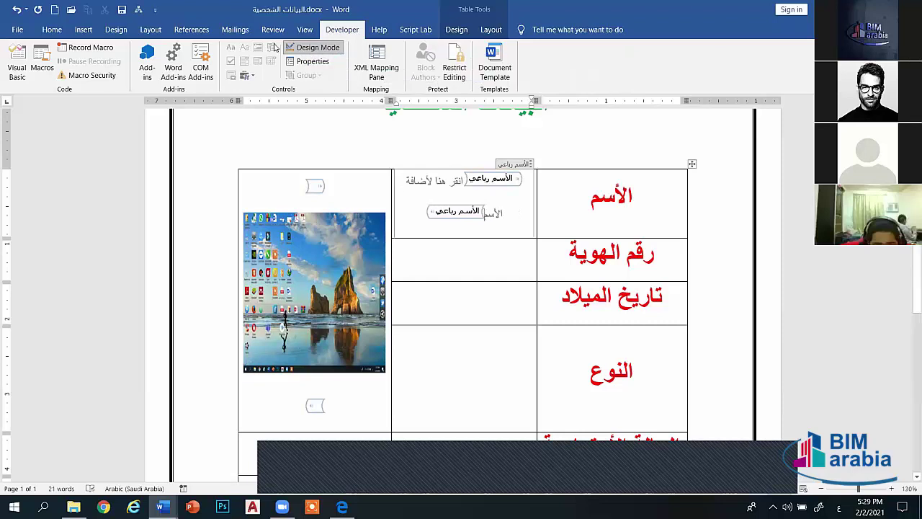
left_click(314, 47)
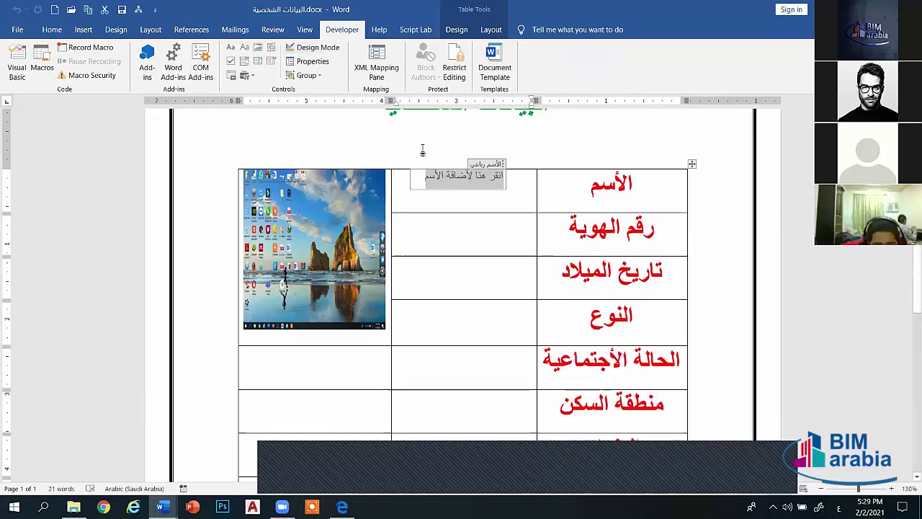
Insert a rich text content control in the cell beside رقم الهوية.
left_click(488, 242)
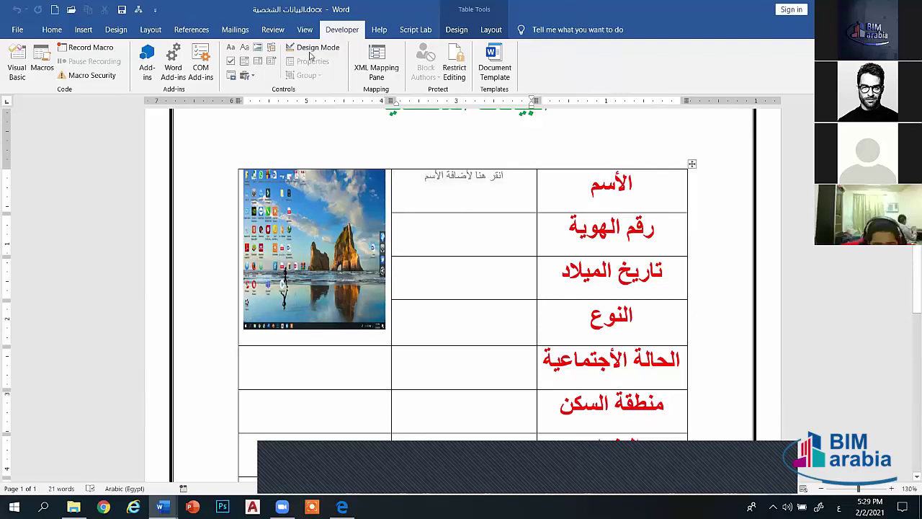
left_click(455, 229)
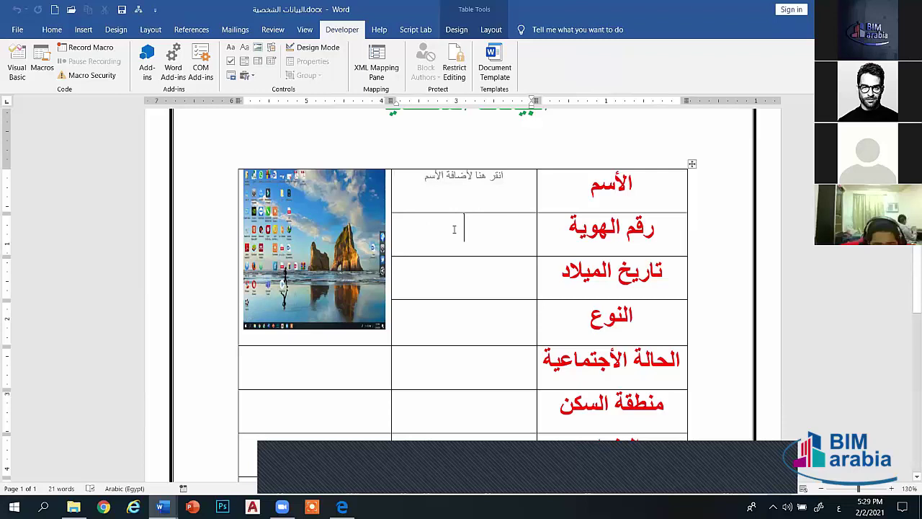
left_click(491, 290)
left_click(465, 231)
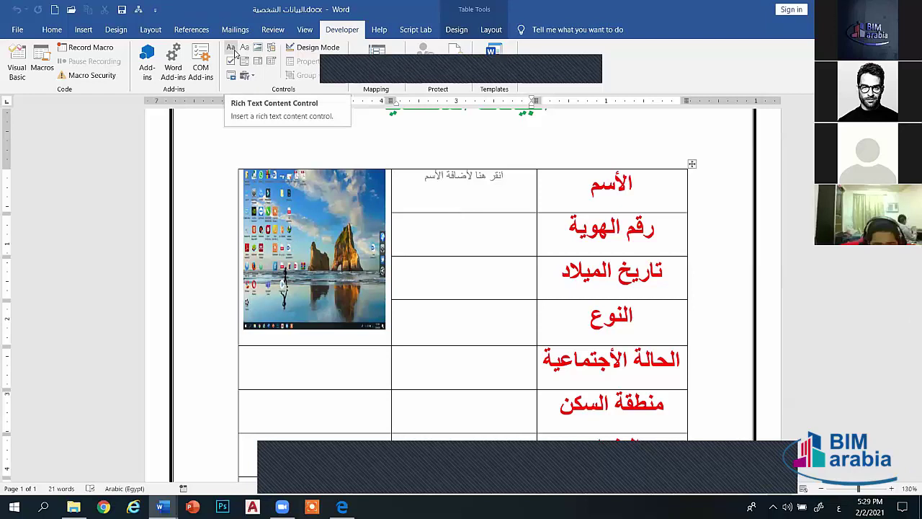
left_click(232, 48)
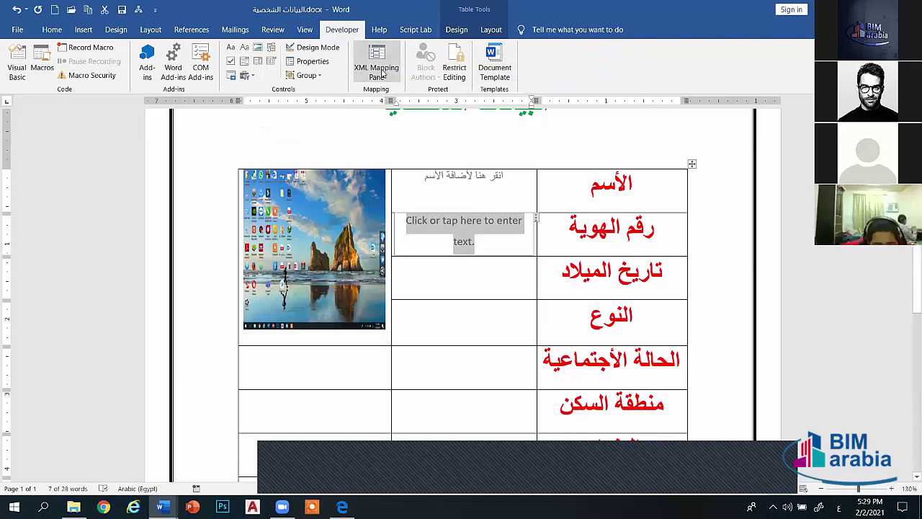
Title the ID control 'رقم الهوية', lock it against deletion, and format typed text with a style.
left_click(315, 65)
type("ر")
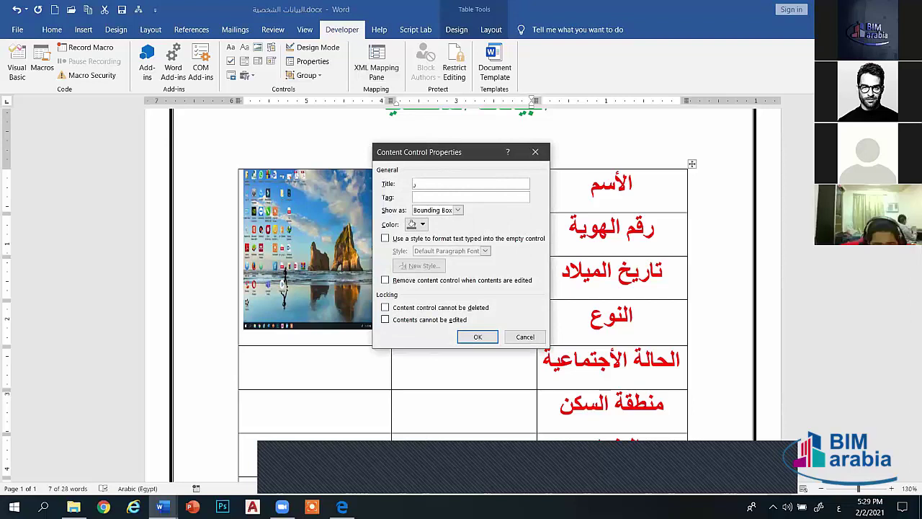
type("قم الهو")
type("ية")
left_click(444, 308)
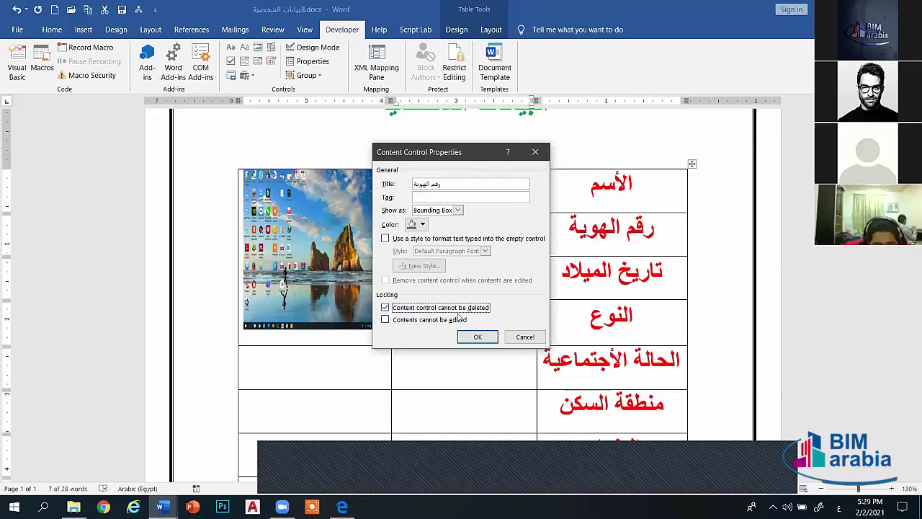
left_click(417, 238)
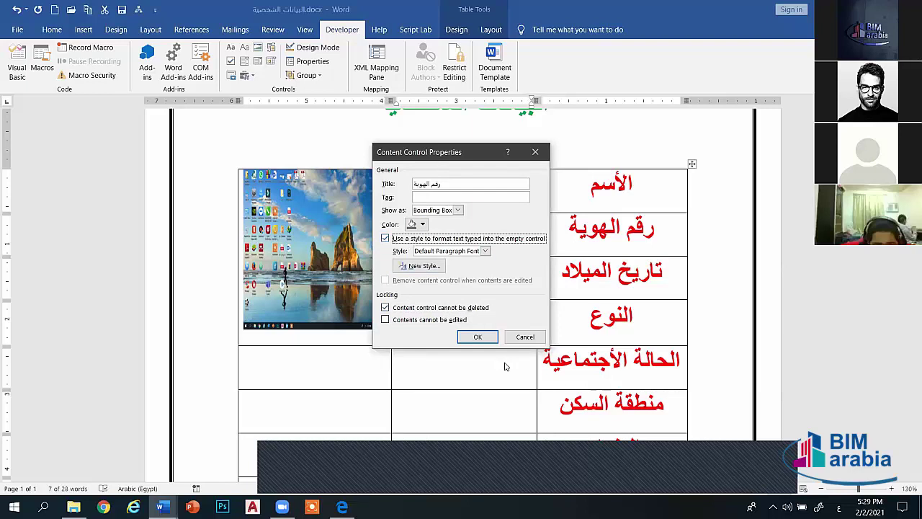
left_click(478, 337)
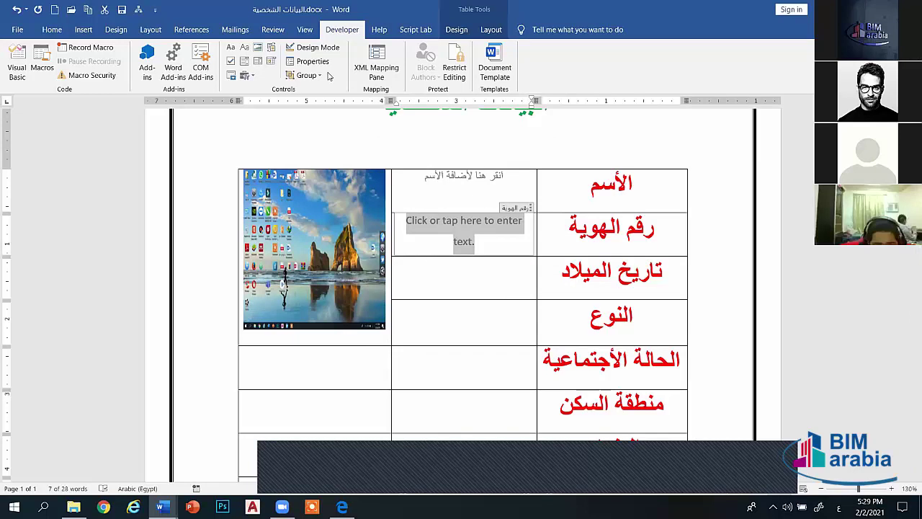
In Design Mode, type the ID placeholder 'أنقر هنا لأضافة رقم الهوية' and select it.
left_click(316, 47)
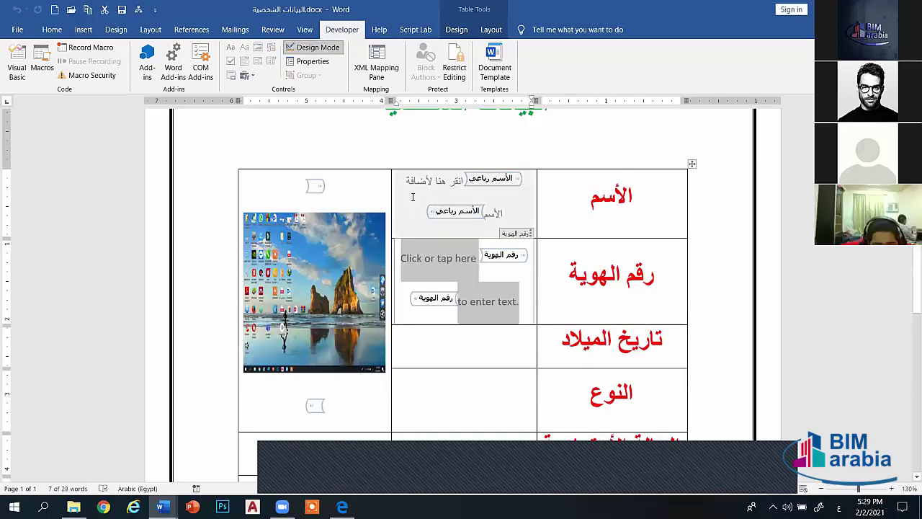
type("أنق")
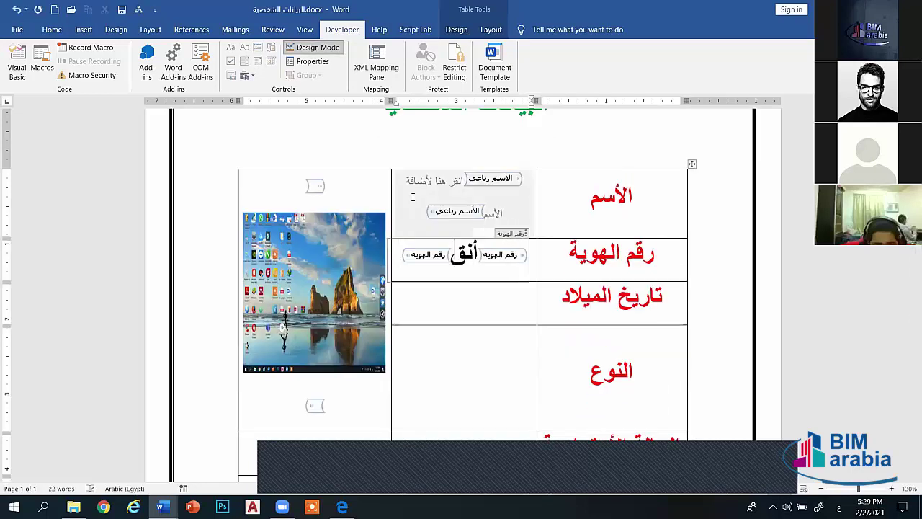
type("ر هنا ")
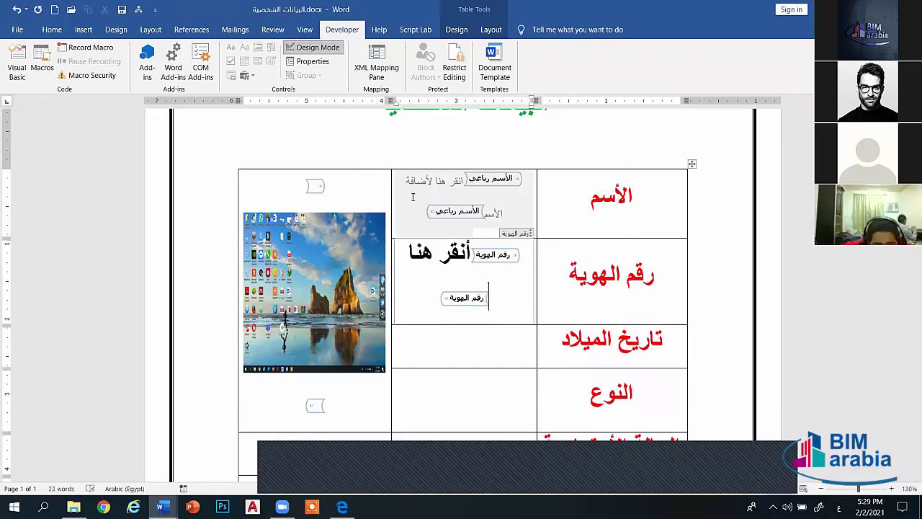
type("لأضاف")
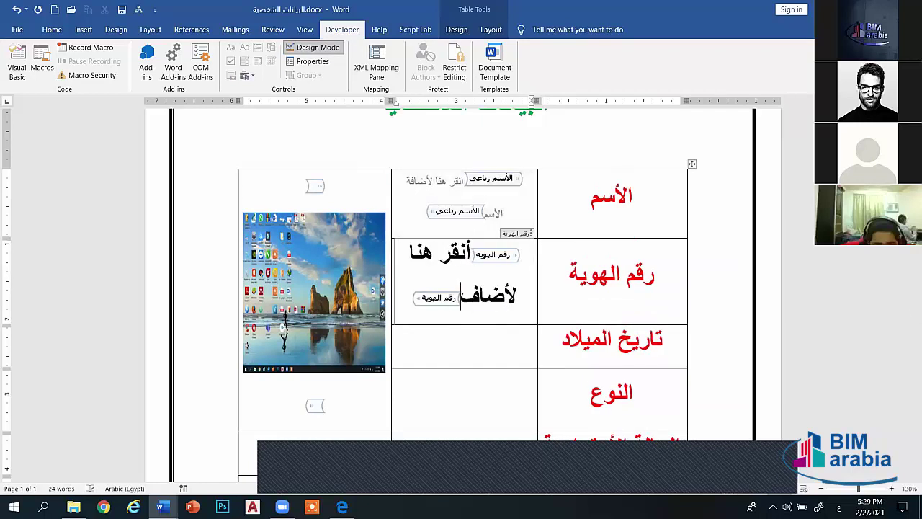
type("ة رقم")
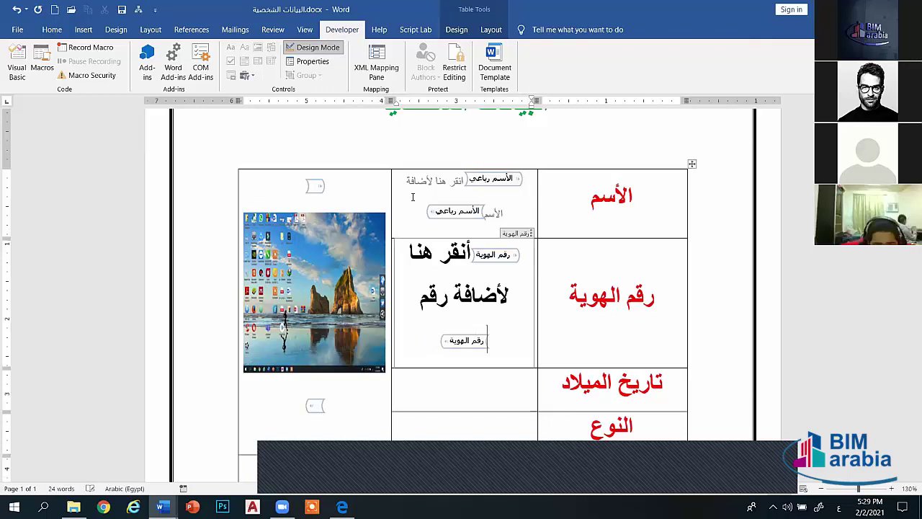
type(" اله")
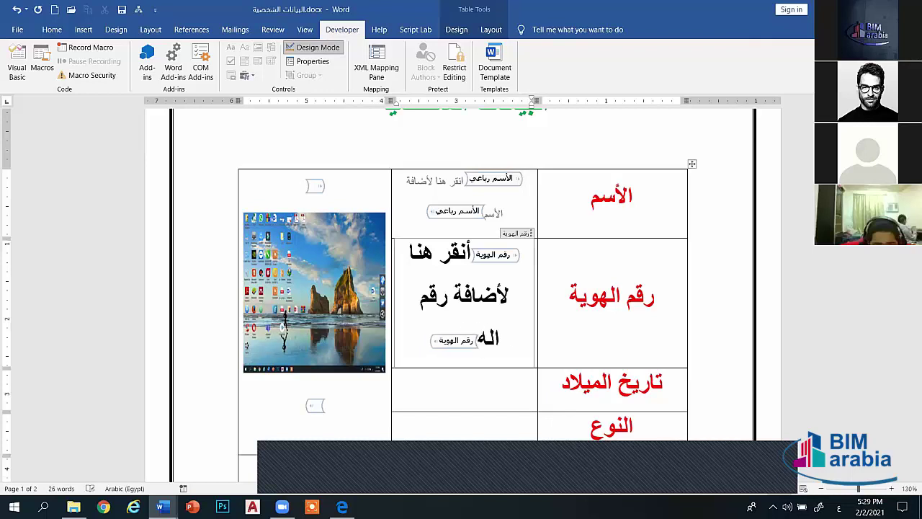
type("وية")
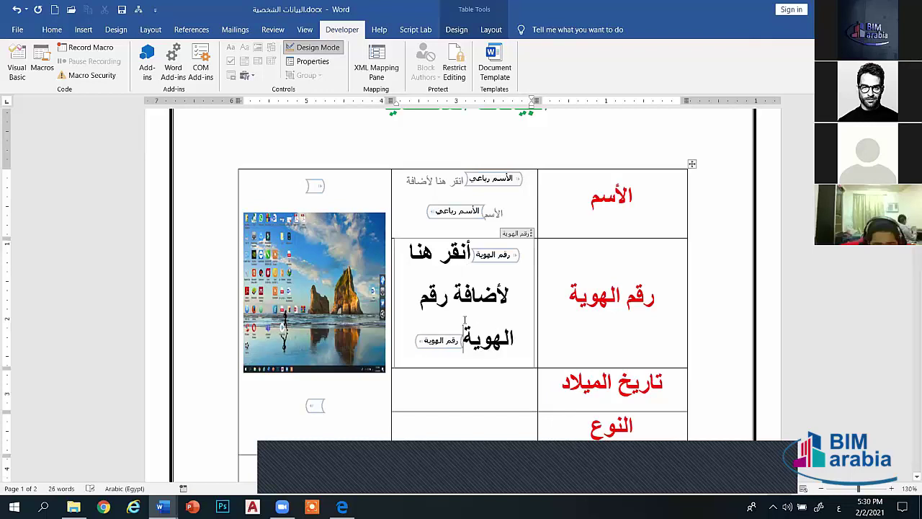
left_click_drag(467, 338, 455, 259)
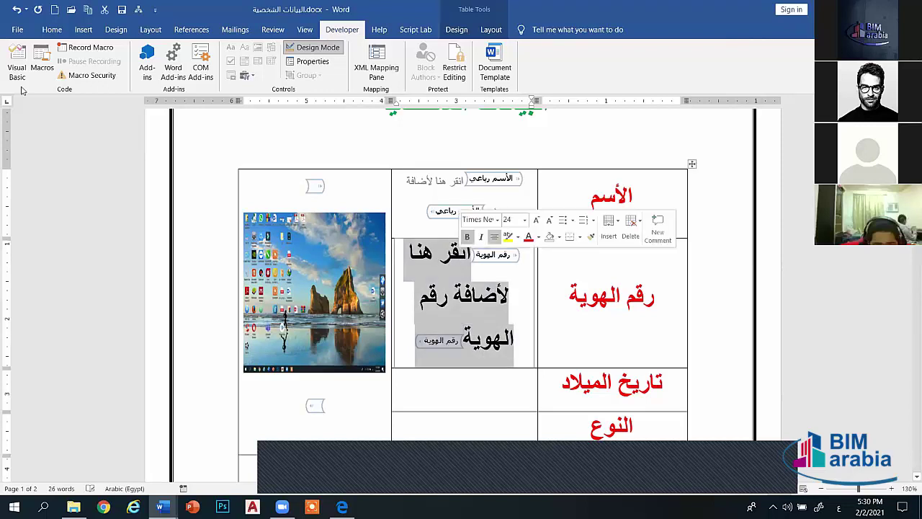
Shrink the ID placeholder text to 10 pt and remove its bold.
left_click(52, 29)
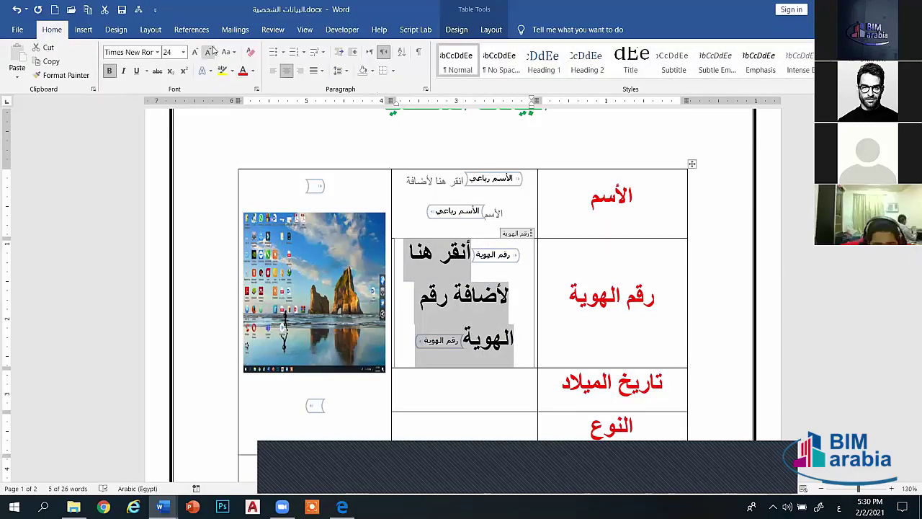
left_click(208, 52)
left_click(208, 51)
left_click(208, 51)
left_click(209, 52)
left_click(208, 52)
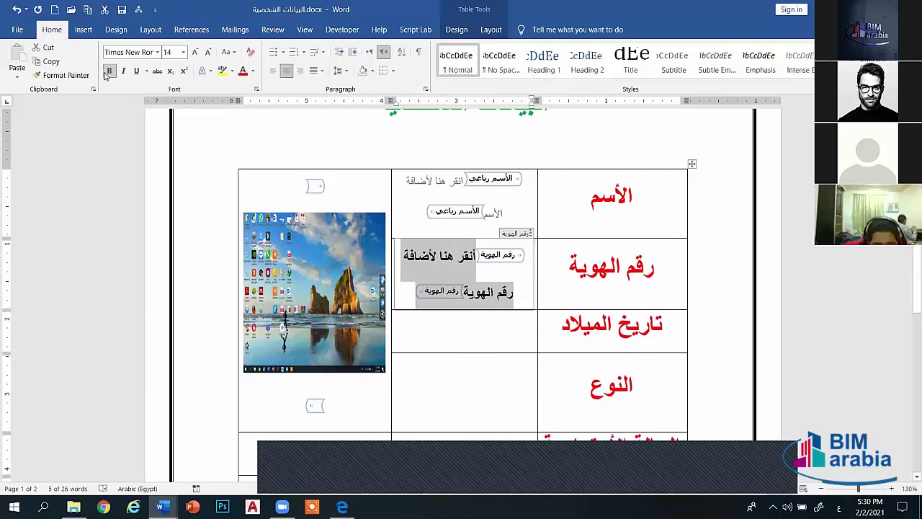
left_click(109, 70)
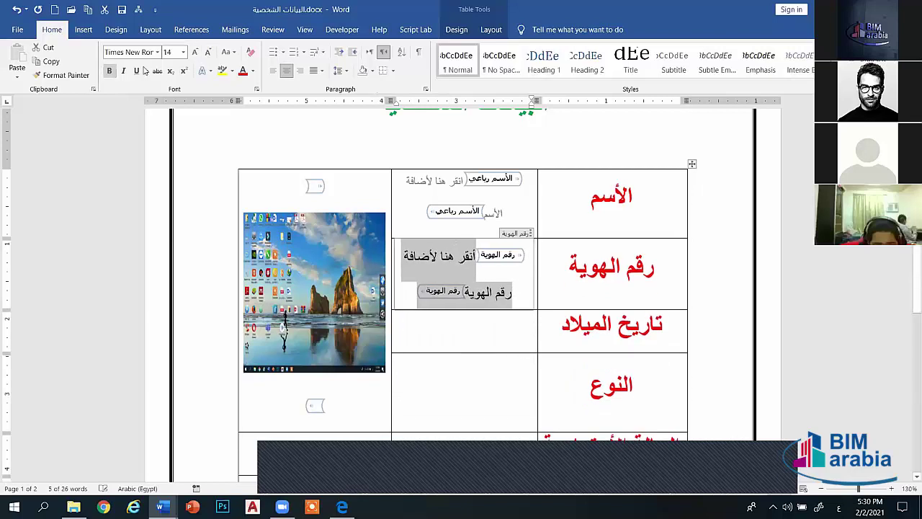
left_click(208, 52)
left_click(208, 52)
left_click(208, 52)
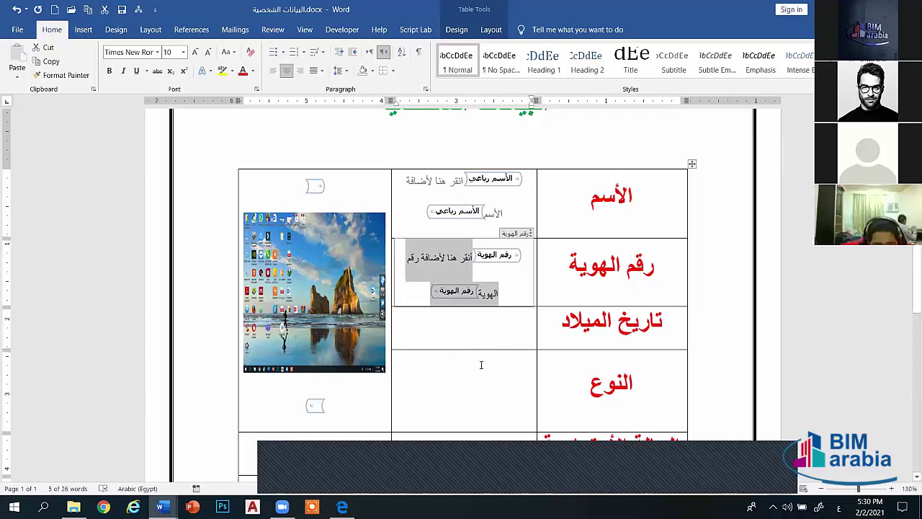
left_click(484, 333)
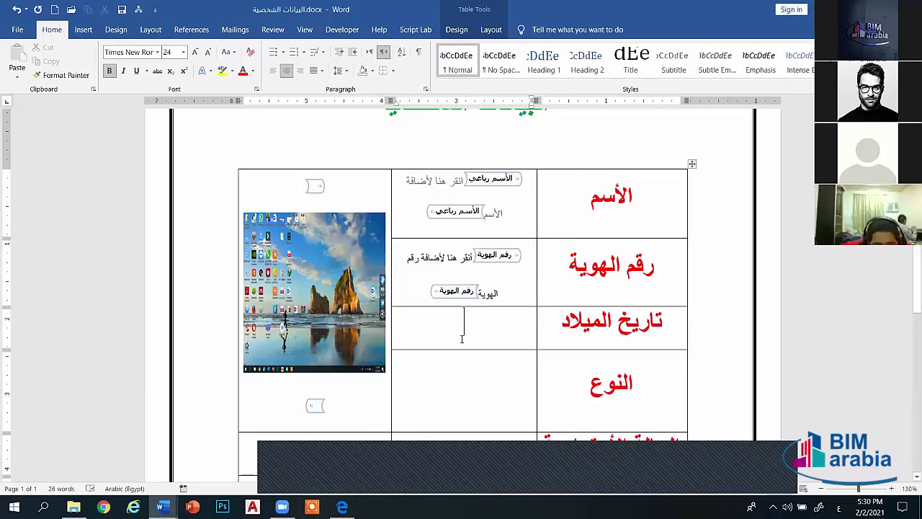
Select the birth-date cells, review Table Layout, then return to the birth-date cell with the Developer tools showing.
left_click_drag(462, 338, 458, 396)
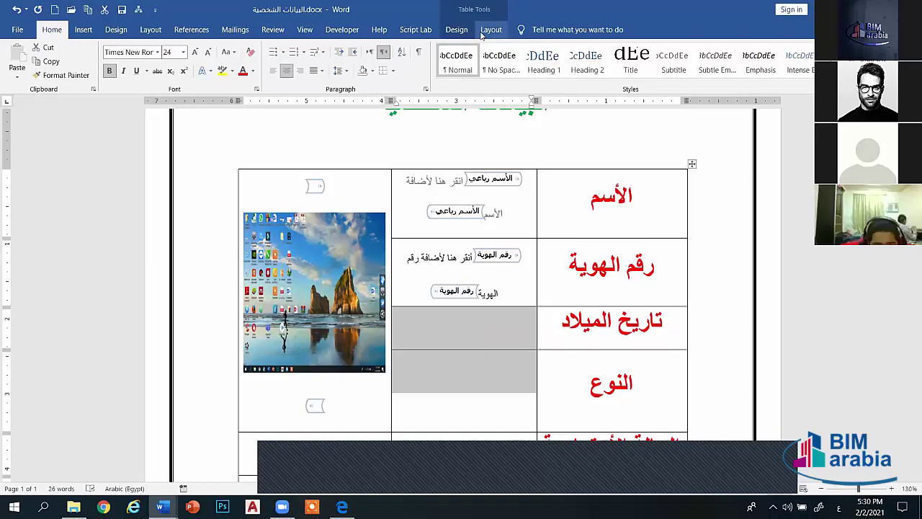
left_click(490, 29)
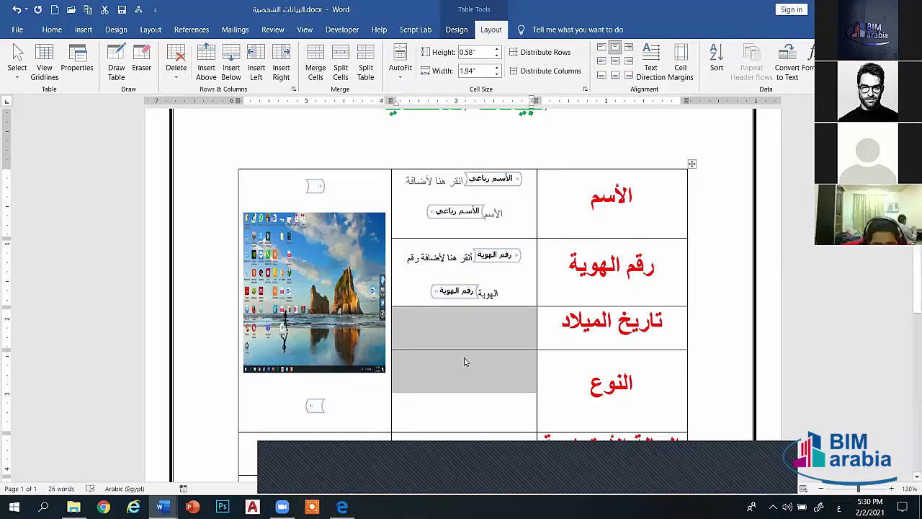
left_click(454, 420)
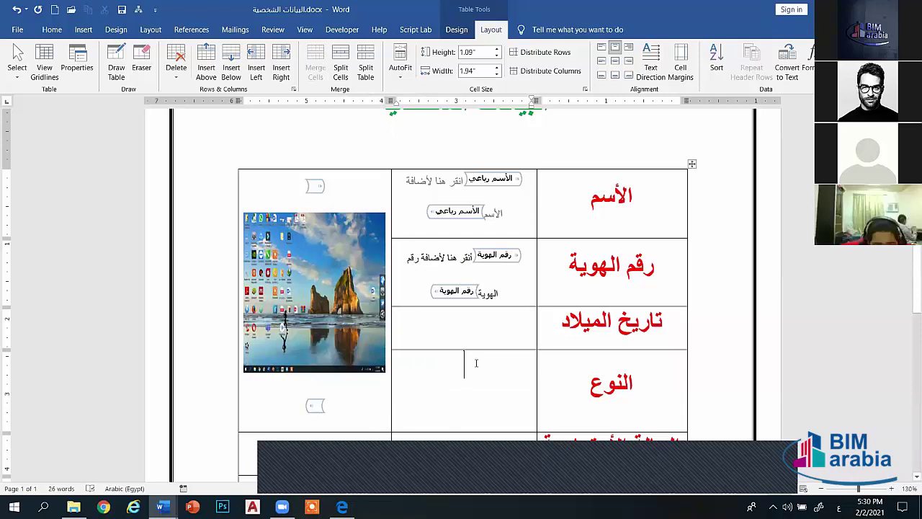
left_click(494, 326)
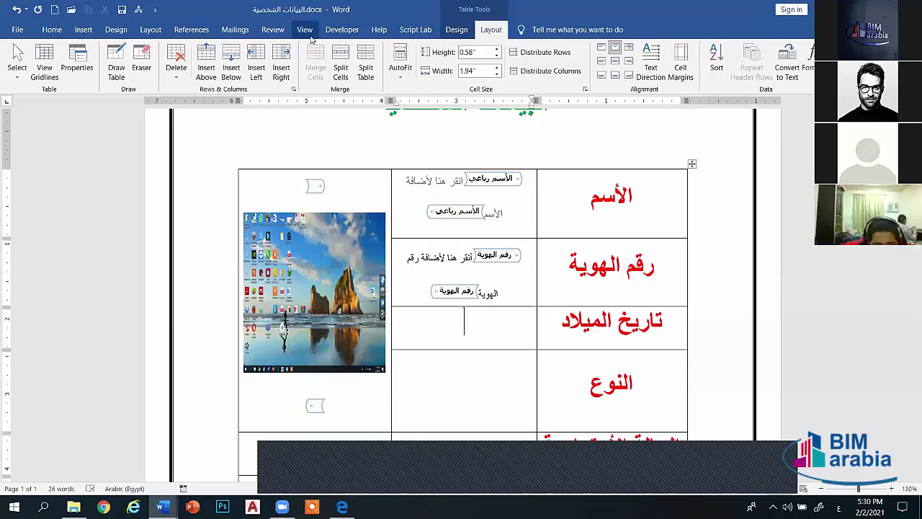
left_click(347, 35)
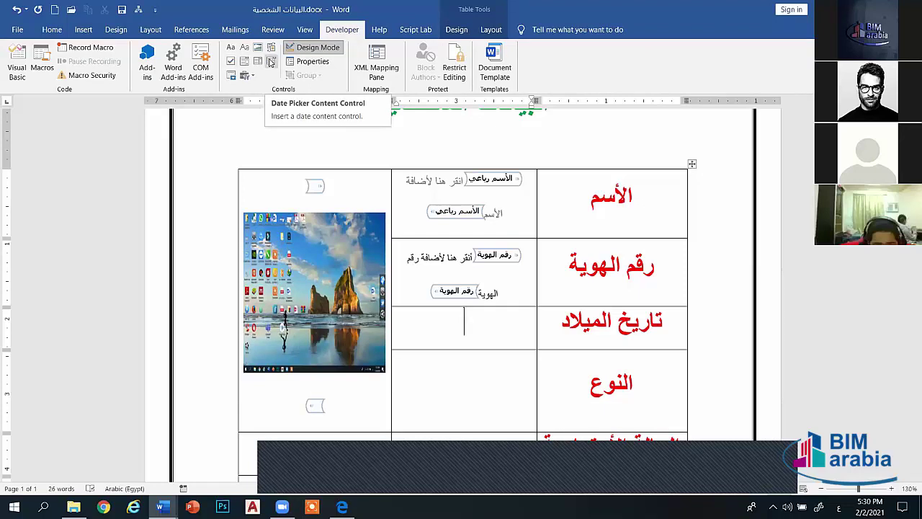
Insert a birth-date picker titled تاريخ الميلاد and give it the نمط البيانات style.
left_click(271, 63)
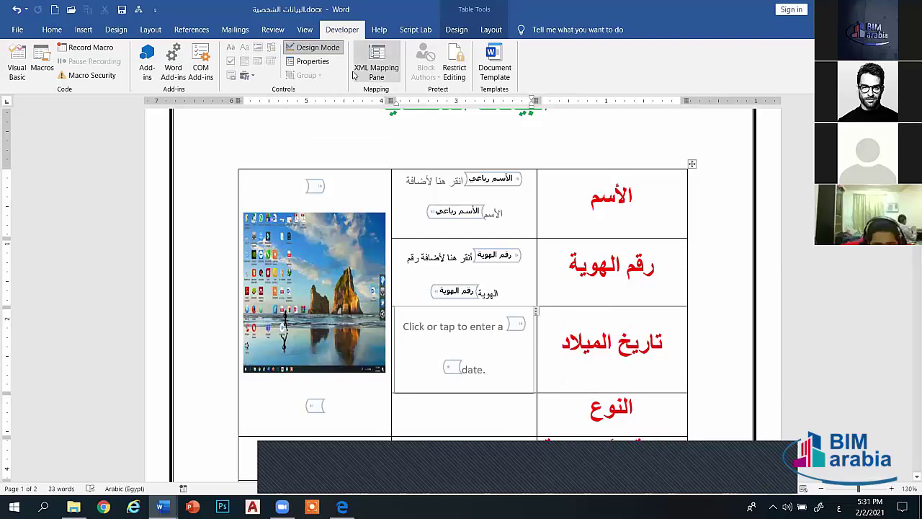
left_click(312, 61)
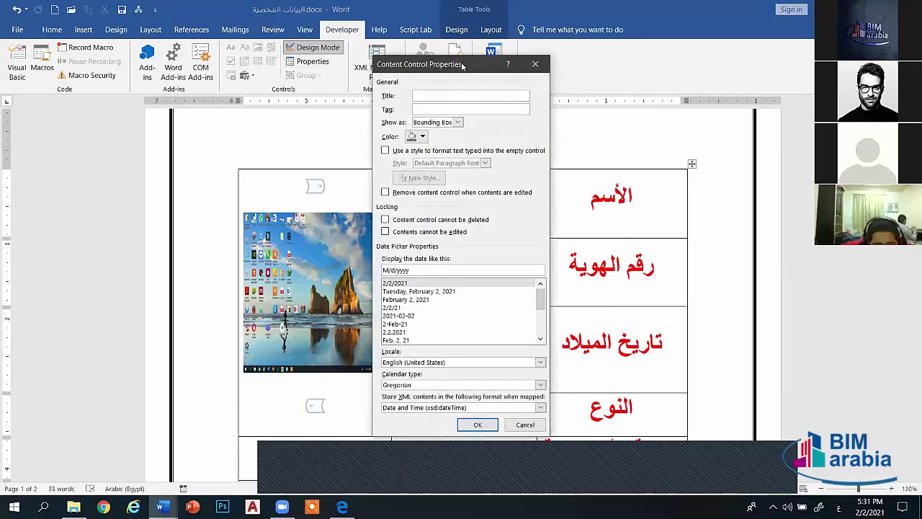
type("ا")
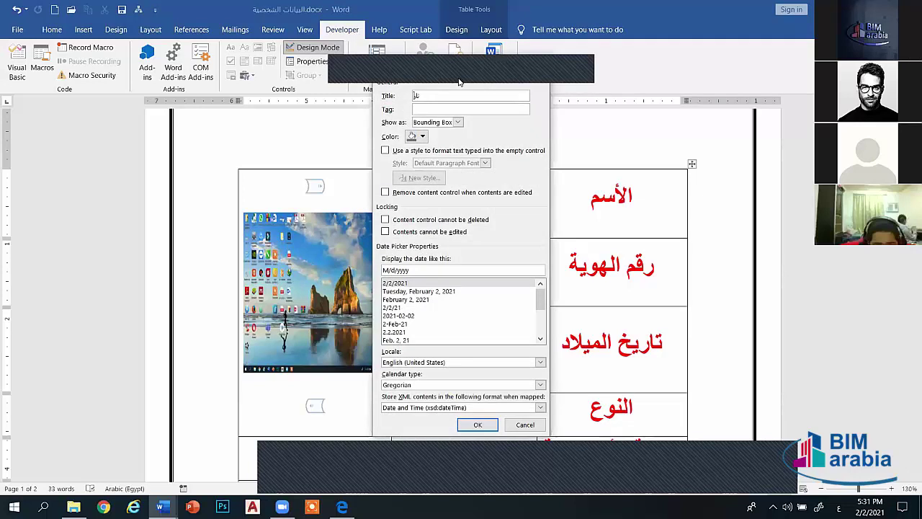
type("ل الميلا")
type("د")
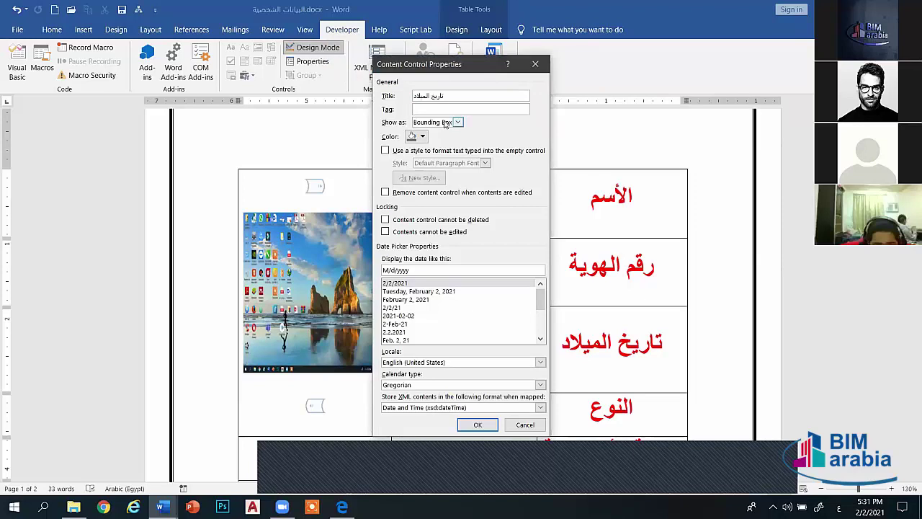
left_click(422, 151)
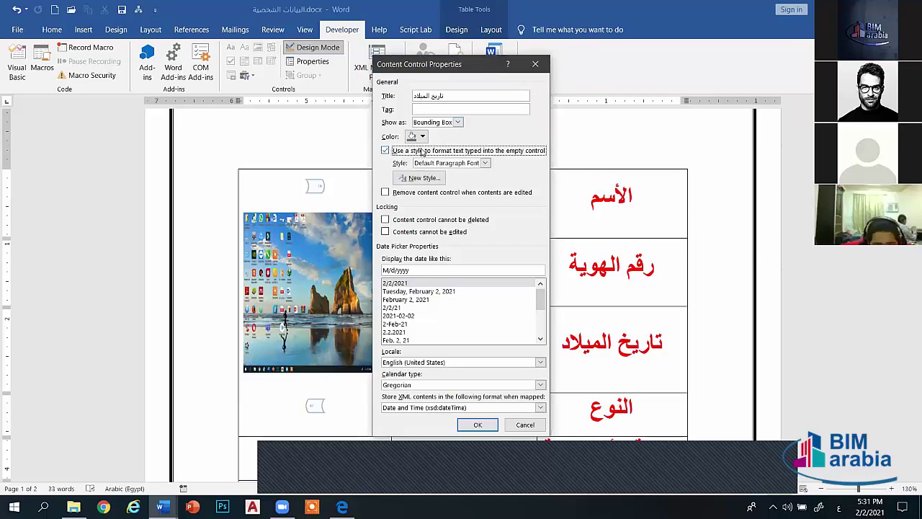
left_click(420, 178)
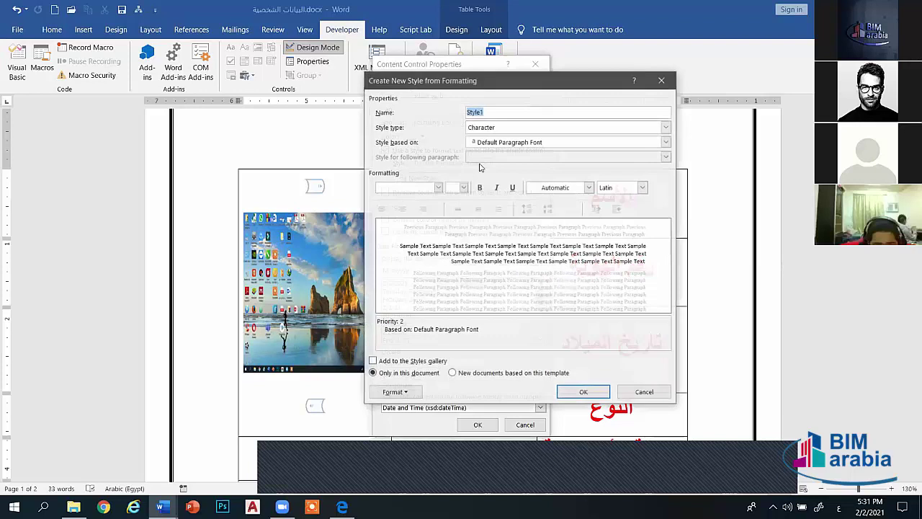
key("BackSpace")
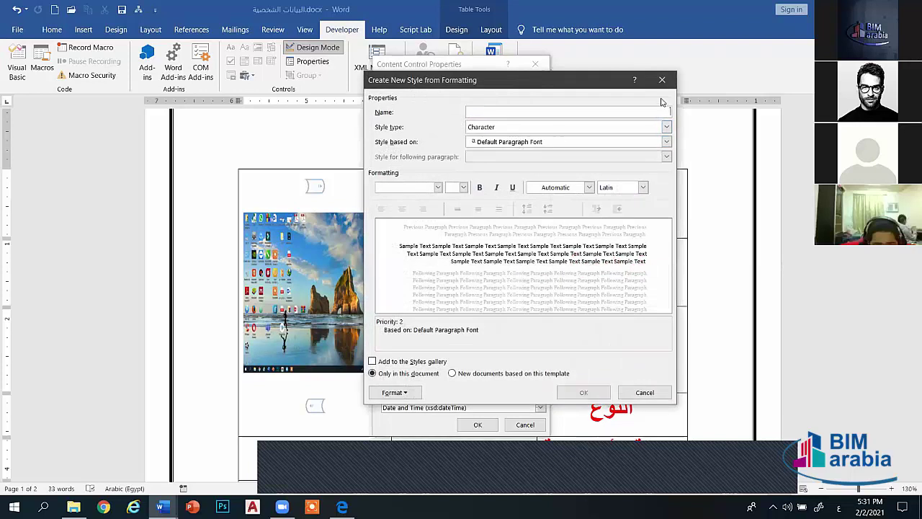
key("Escape")
left_click(486, 163)
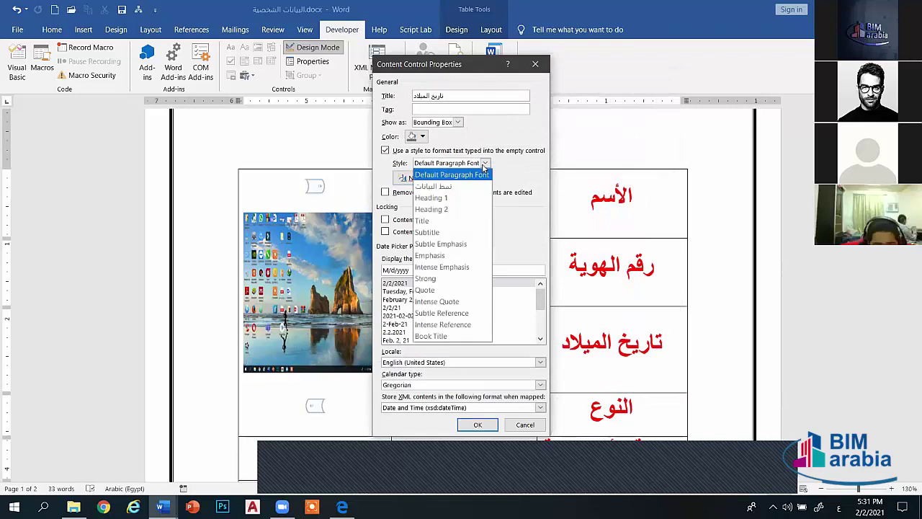
left_click(467, 187)
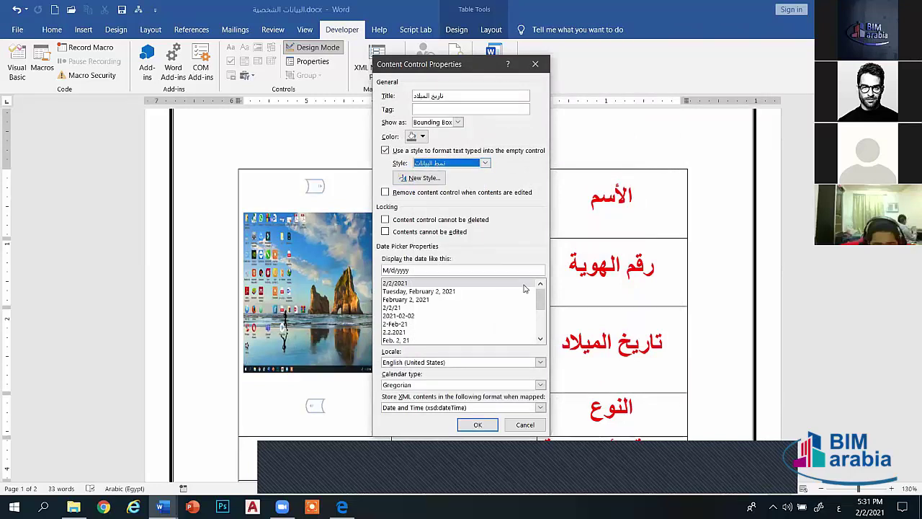
Choose the d MMMM yyyy date format (2 February 2021) and confirm the settings.
left_click_drag(540, 299, 555, 299)
scroll(393, 311, "down", 1)
scroll(392, 311, "down", 2)
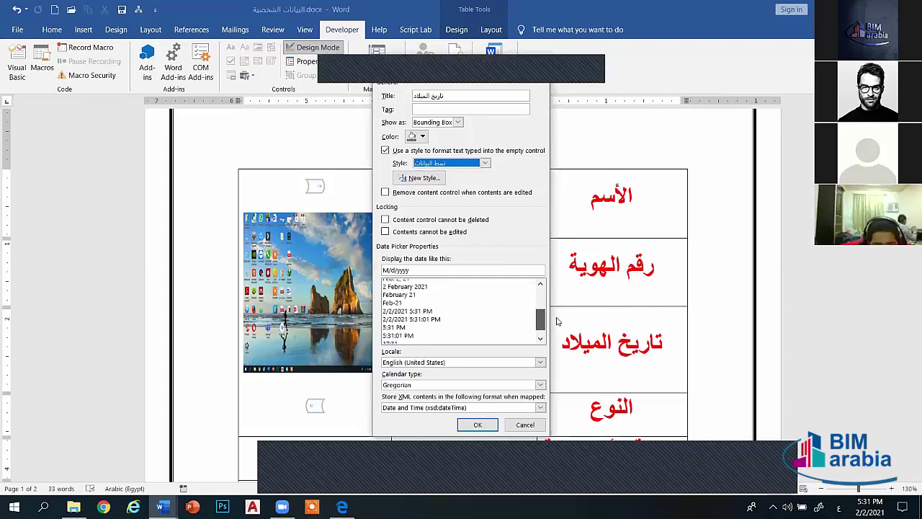
left_click(404, 287)
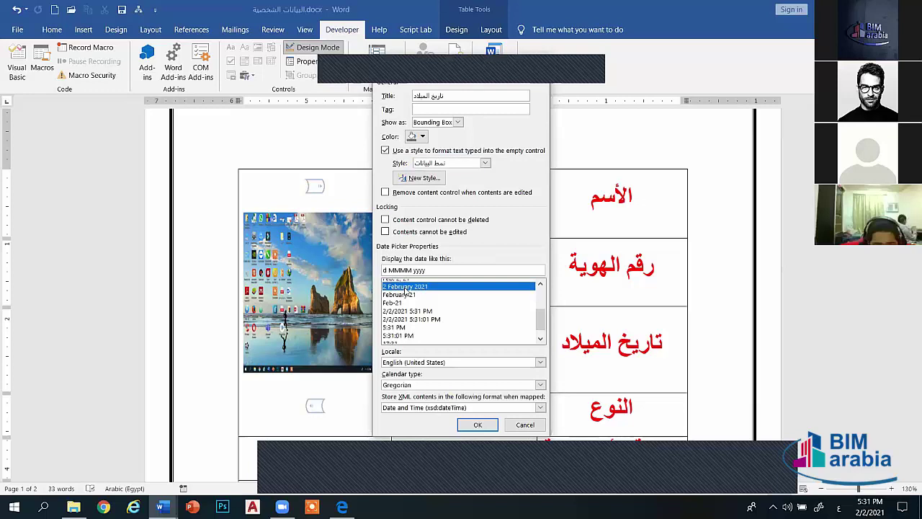
left_click(476, 425)
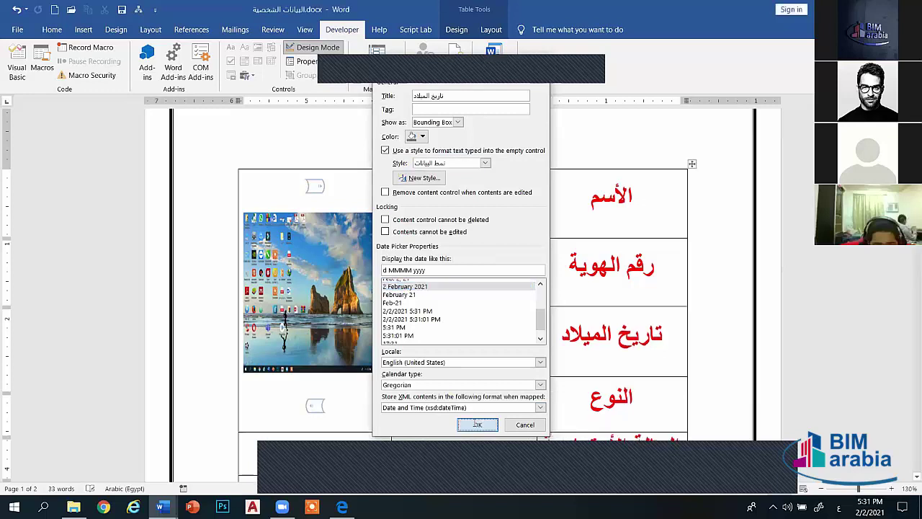
Replace the date control's English placeholder with 'أنقر هنا لأضافة تاريخ الميلاد'.
left_click(504, 352)
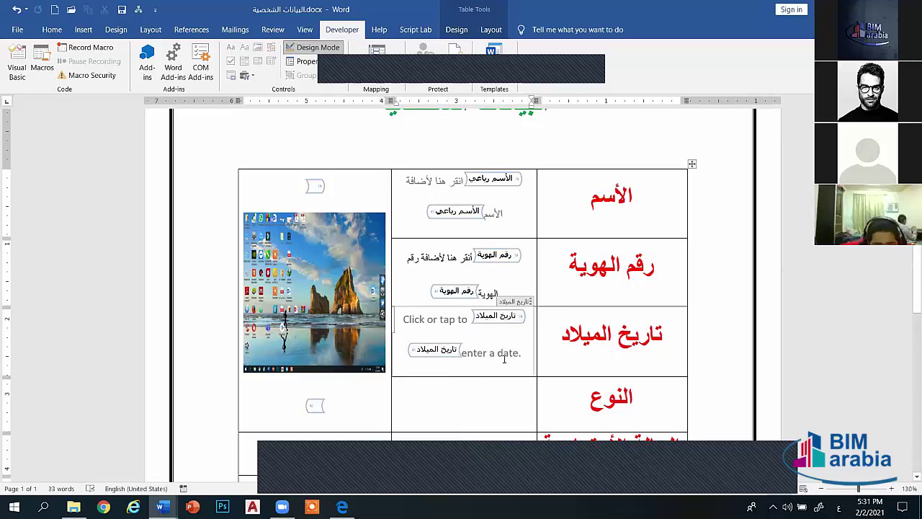
left_click_drag(412, 335, 404, 317)
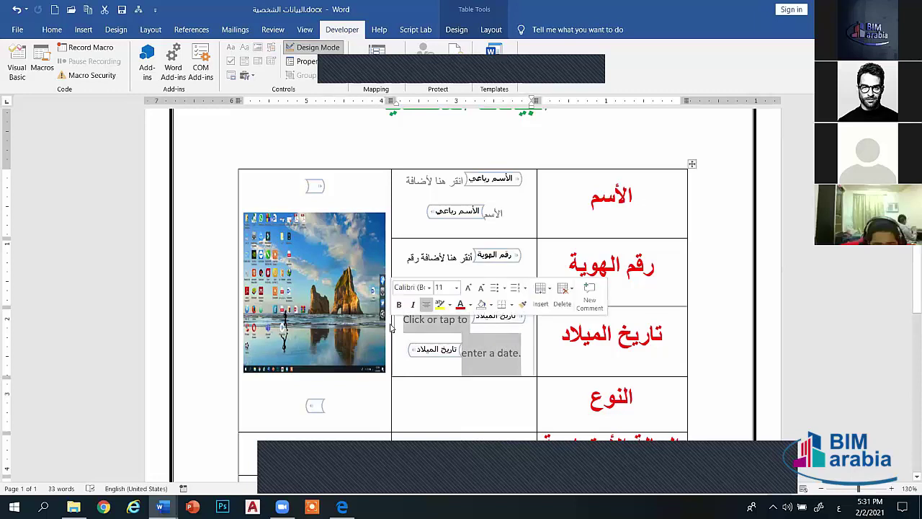
key("Delete")
type("قر ")
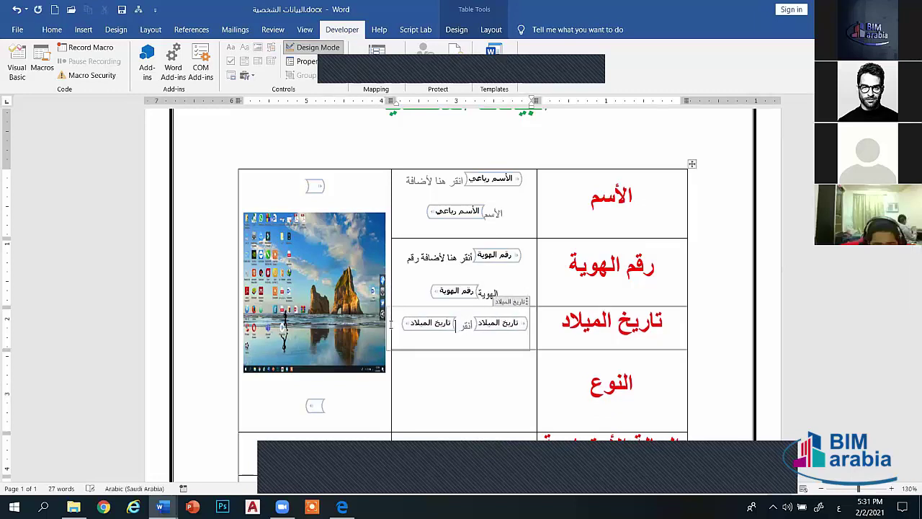
type("هنا")
key("Return")
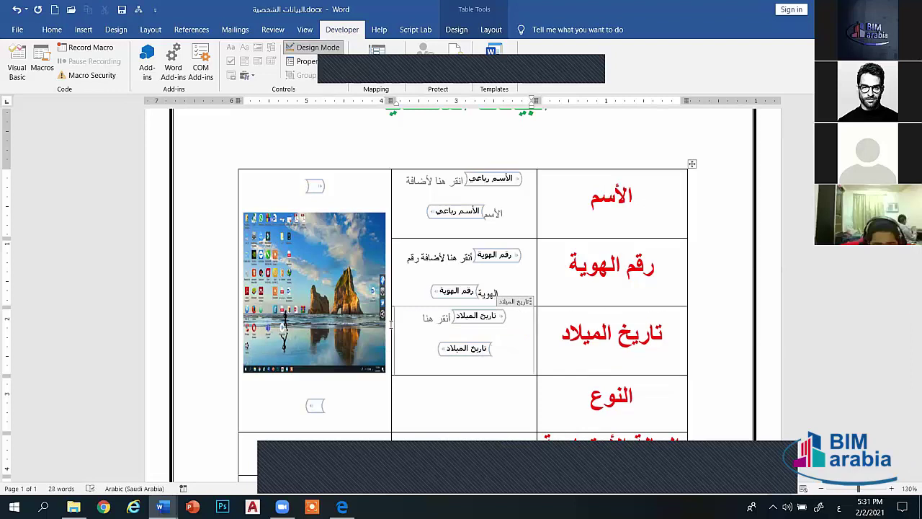
type("لأضافة تاري")
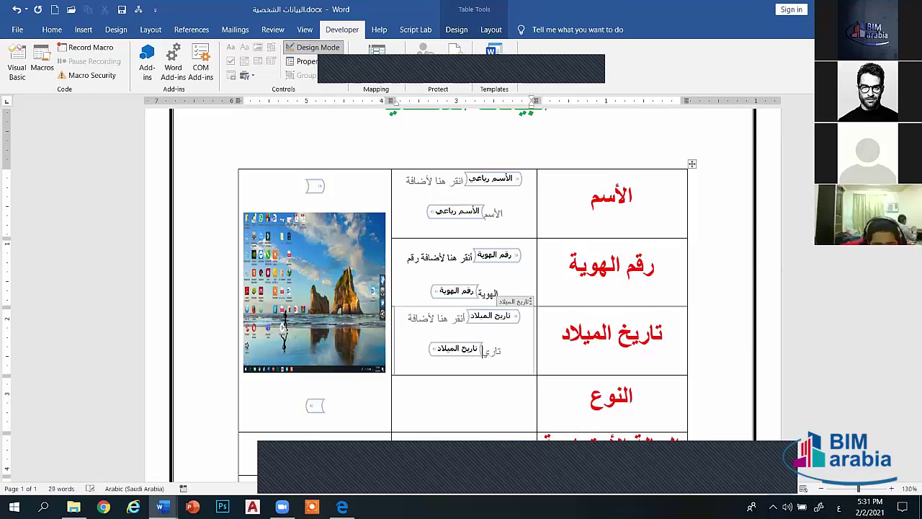
type("خ المي")
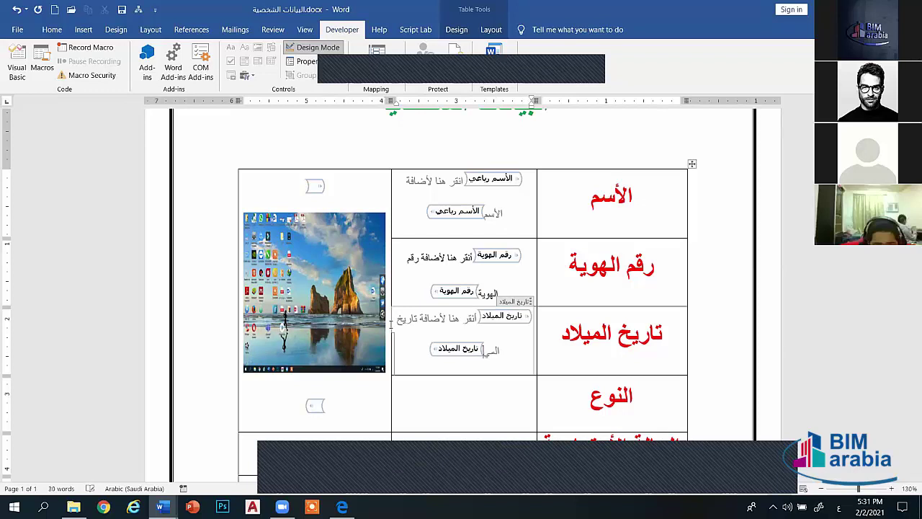
type("لاد")
left_click(435, 383)
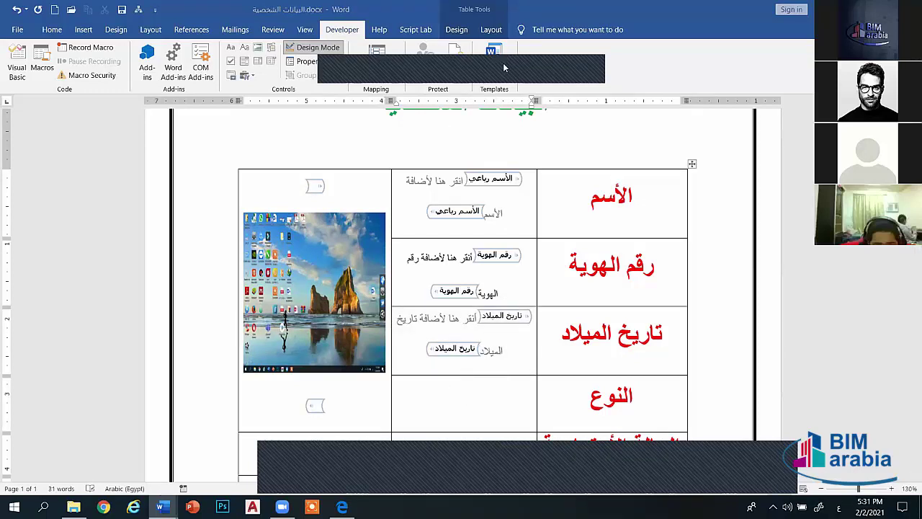
Turn off Design Mode to preview the form's prompts.
left_click(484, 214)
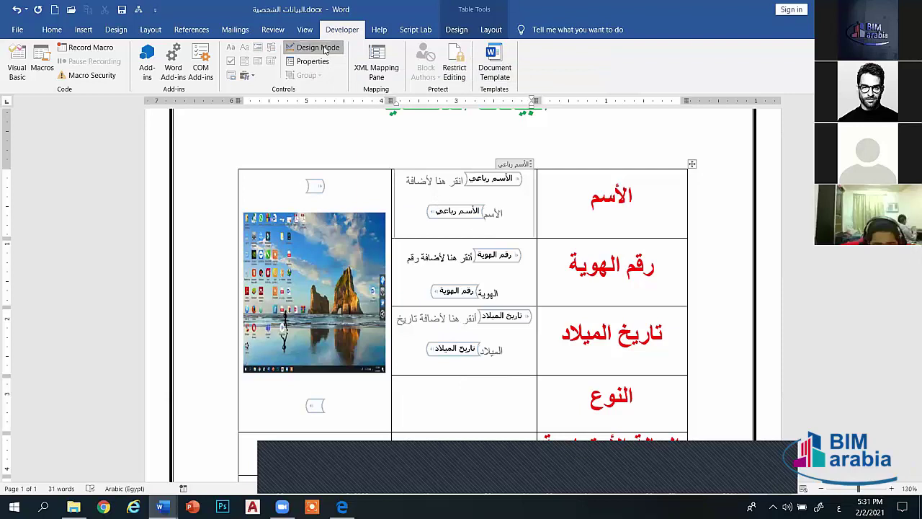
left_click(317, 48)
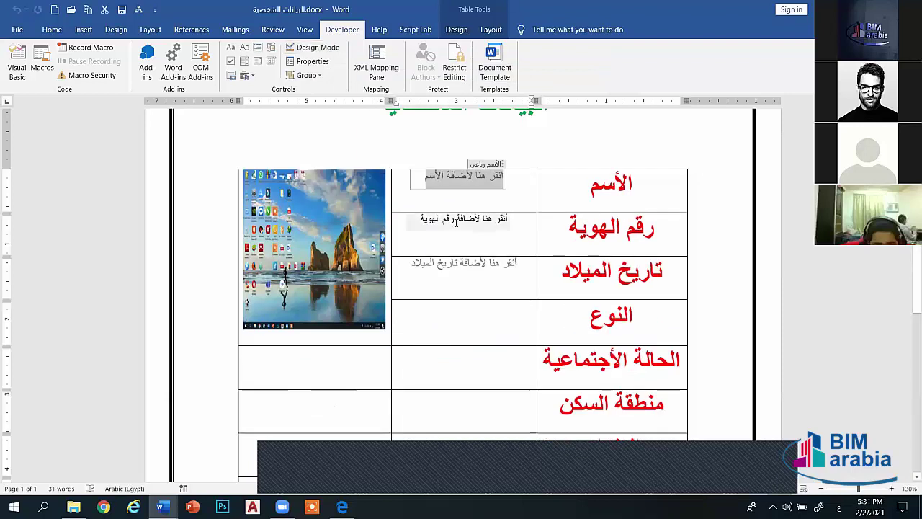
left_click(467, 314)
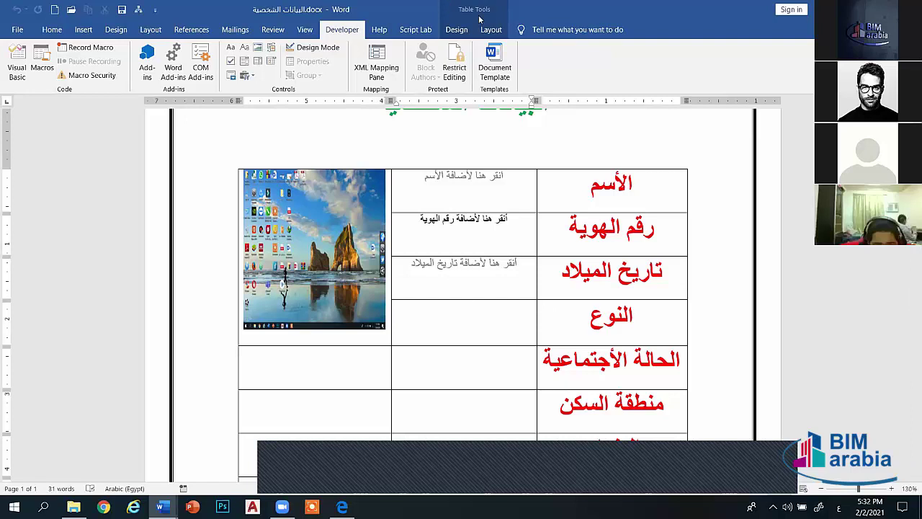
Split the النوع answer cell into 4 columns.
left_click(458, 30)
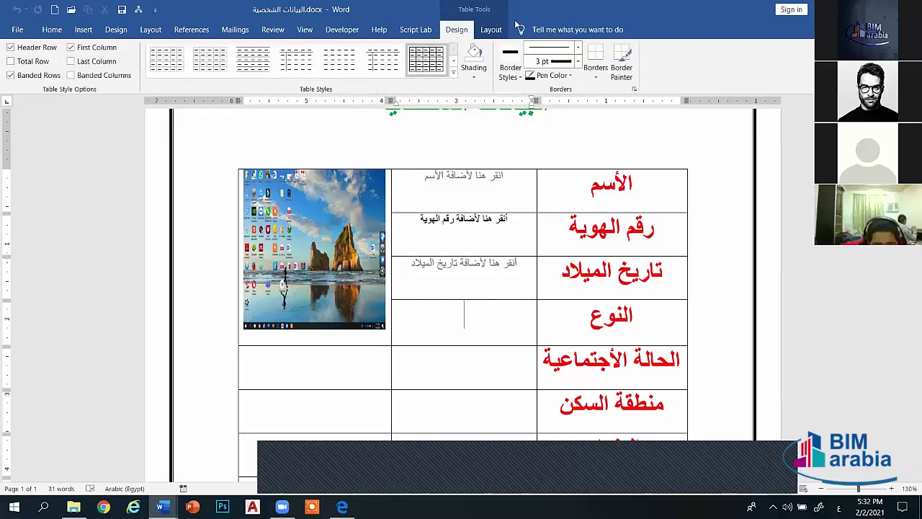
left_click(493, 30)
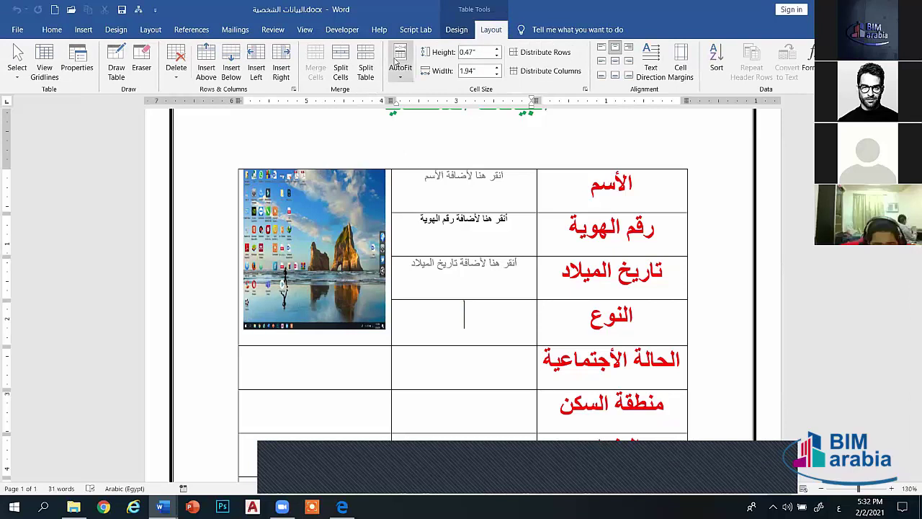
left_click(340, 67)
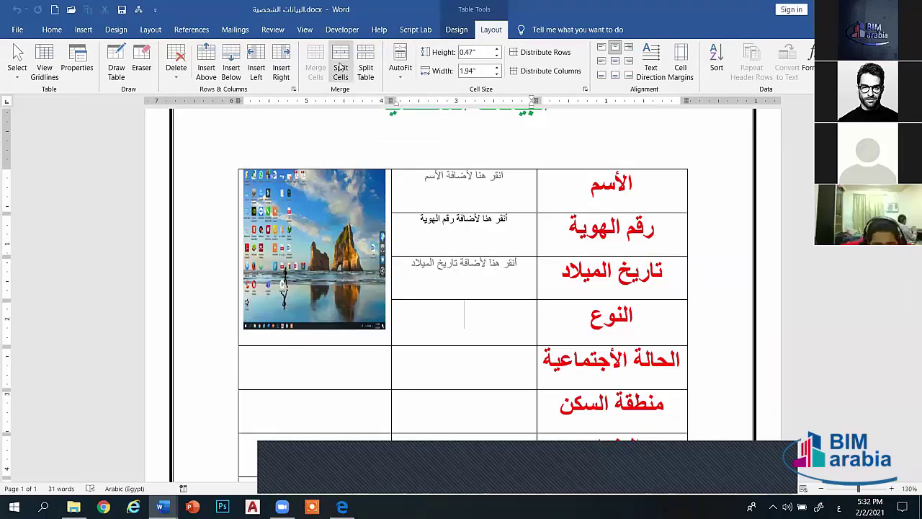
type("4")
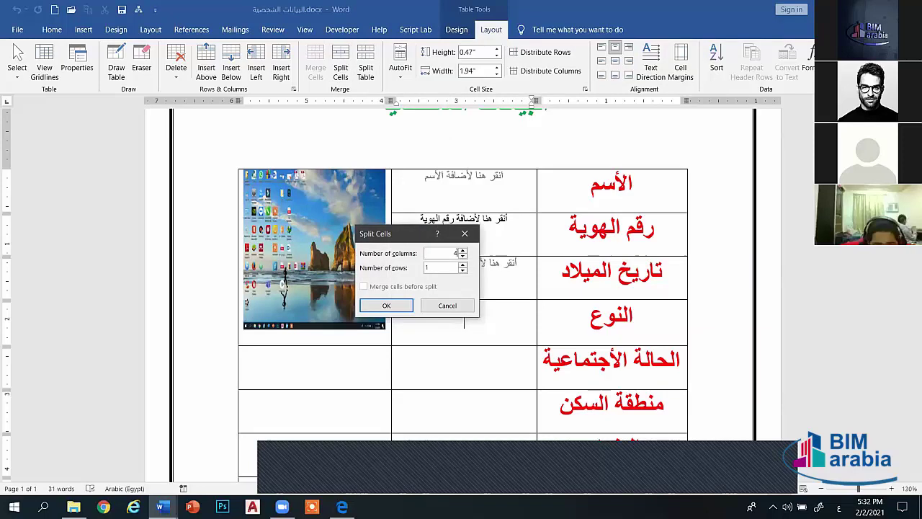
left_click(387, 306)
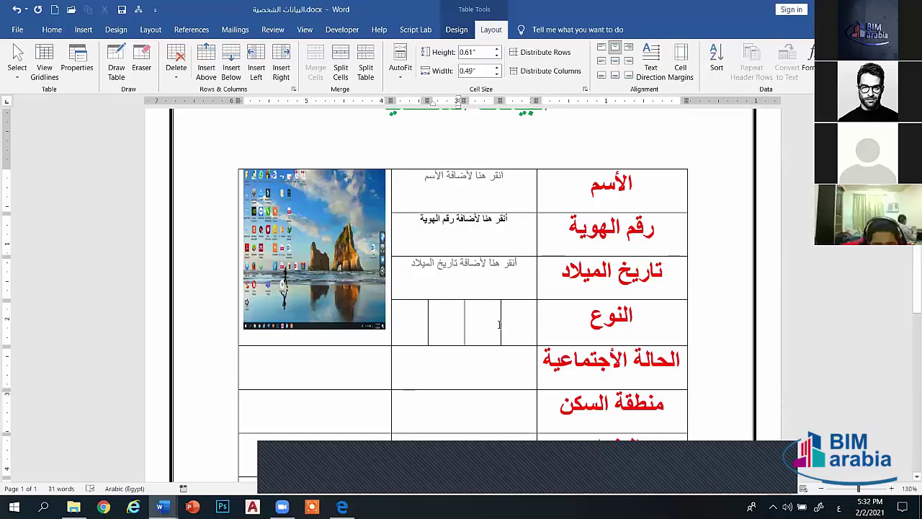
Drag the inner column borders to narrow one of the split النوع cells.
mouse_move(500, 322)
left_mouse_down()
mouse_move(526, 324)
mouse_move(514, 325)
left_mouse_up()
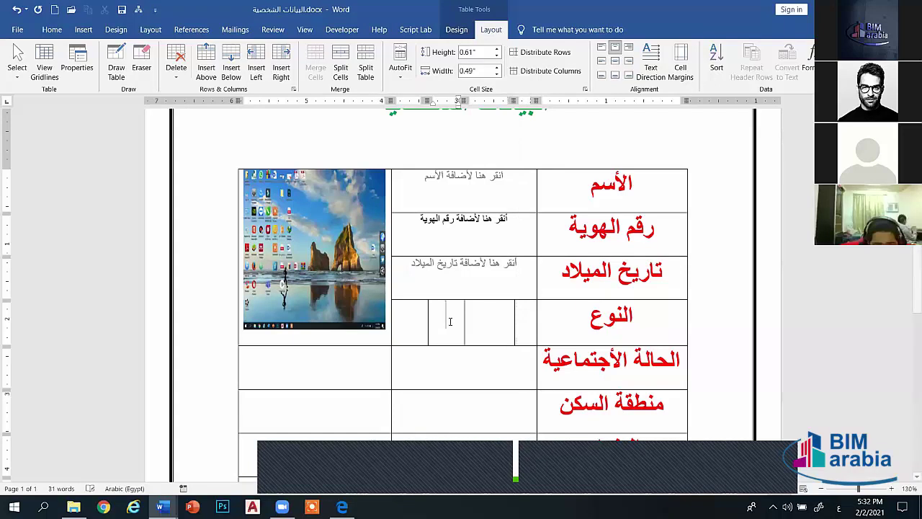
left_click_drag(428, 323, 440, 323)
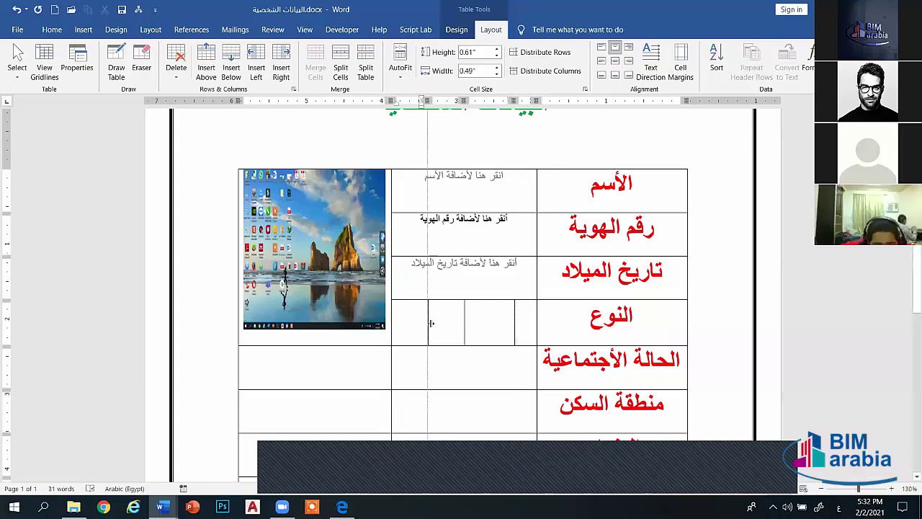
left_click(531, 320)
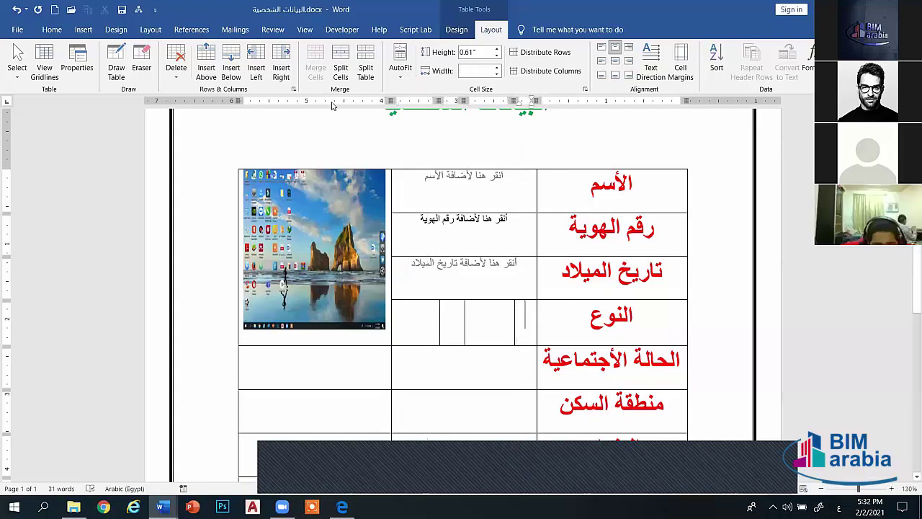
left_click(342, 33)
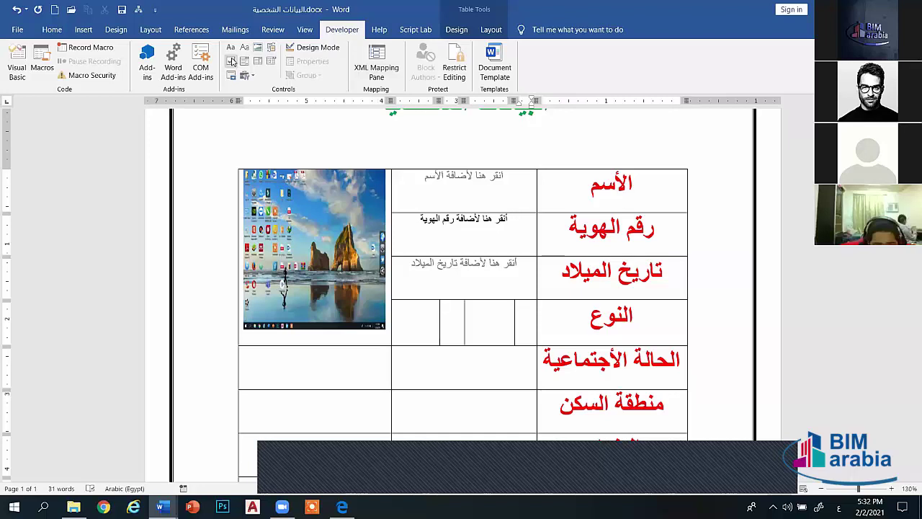
Insert two check boxes in the النوع row and test ticking the right one.
left_click(232, 62)
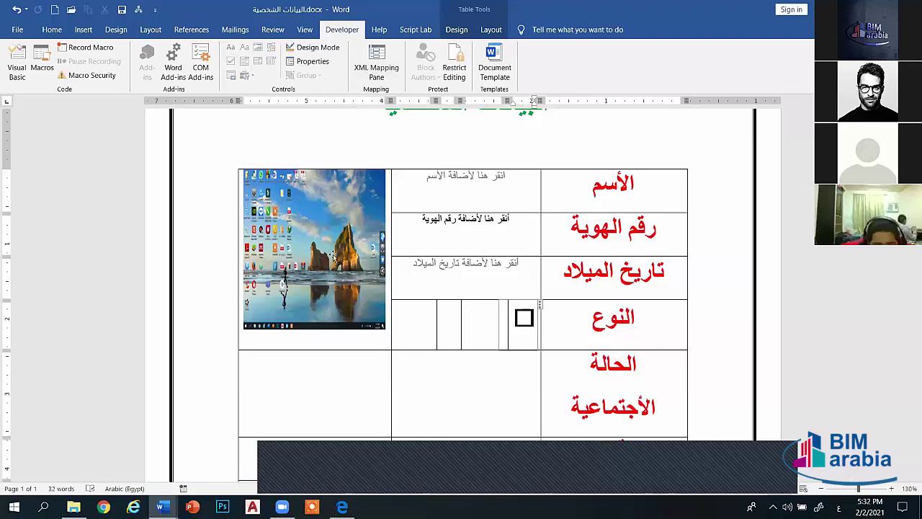
left_click(447, 321)
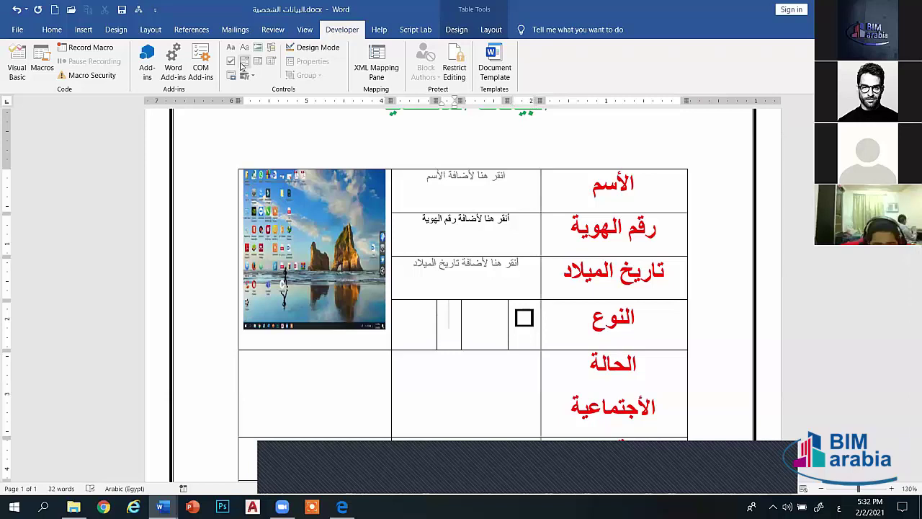
left_click(231, 62)
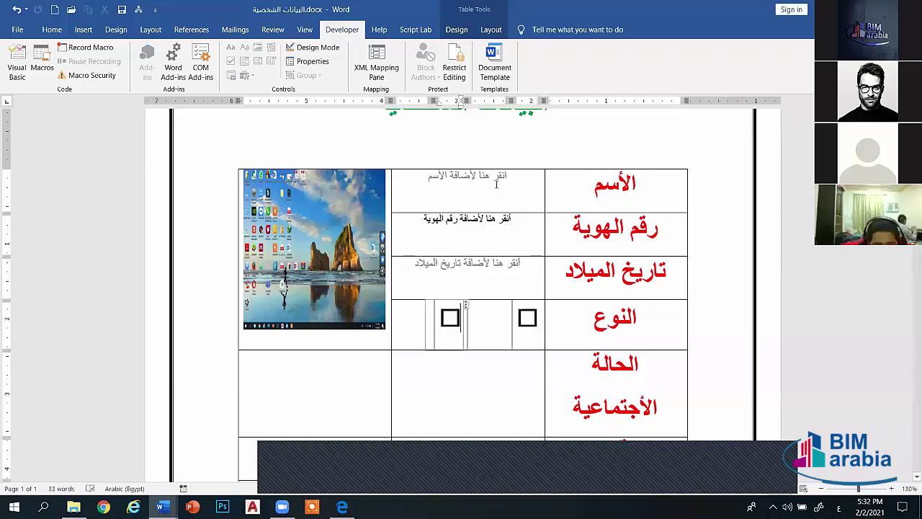
left_click(527, 318)
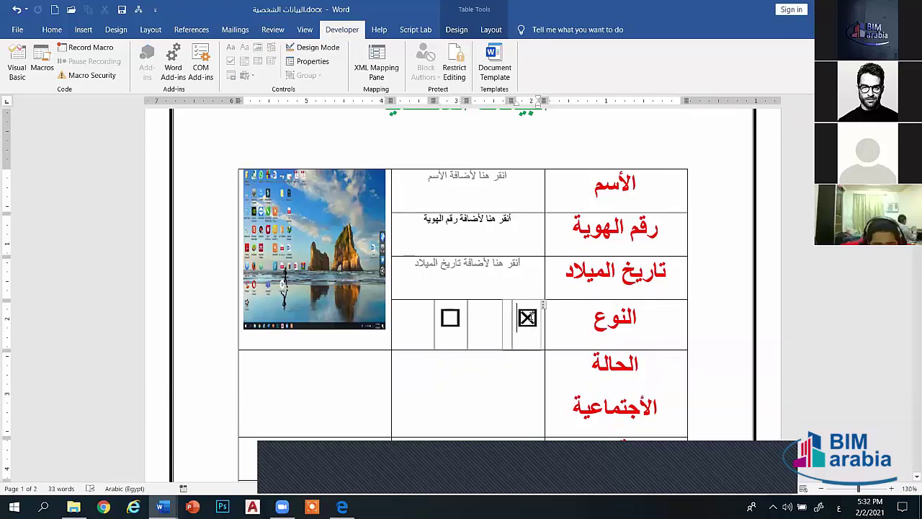
left_click(527, 318)
Label the check boxes ذكر and أنثي, then test the ذكر check box.
left_click(495, 320)
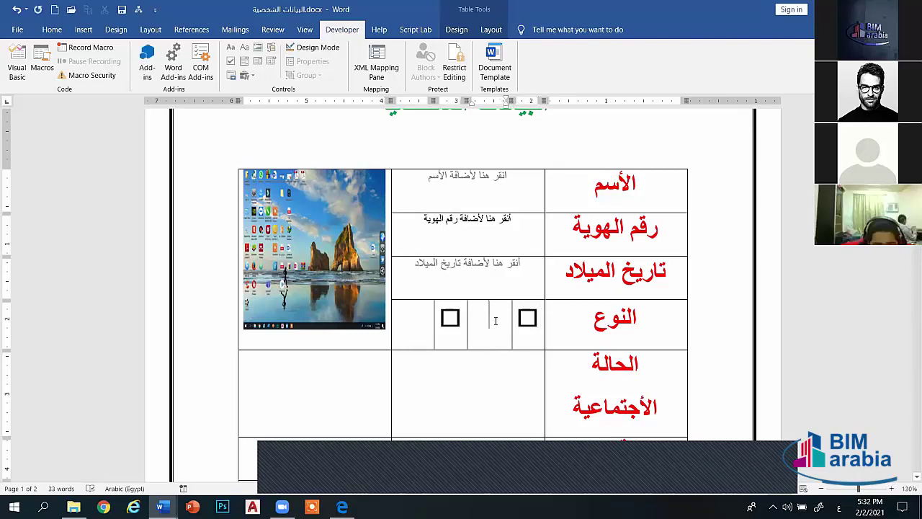
type("ذكر")
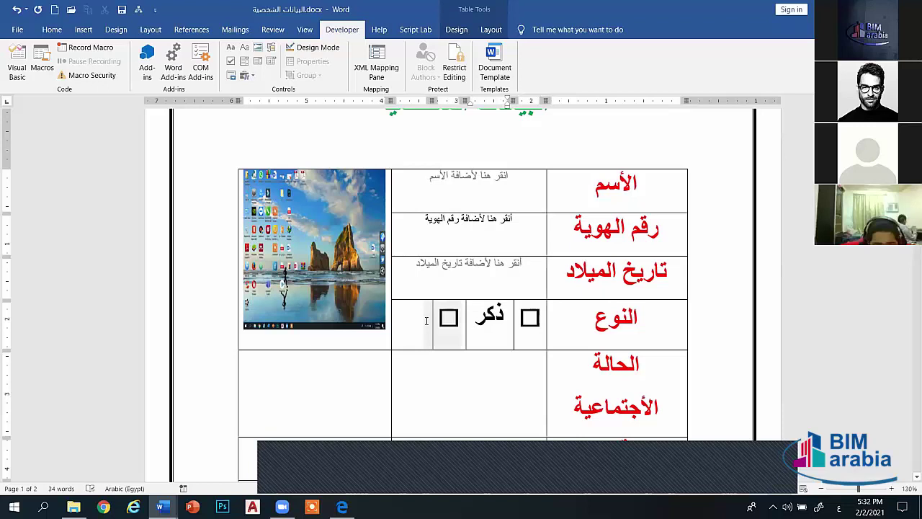
left_click(415, 322)
type("أ")
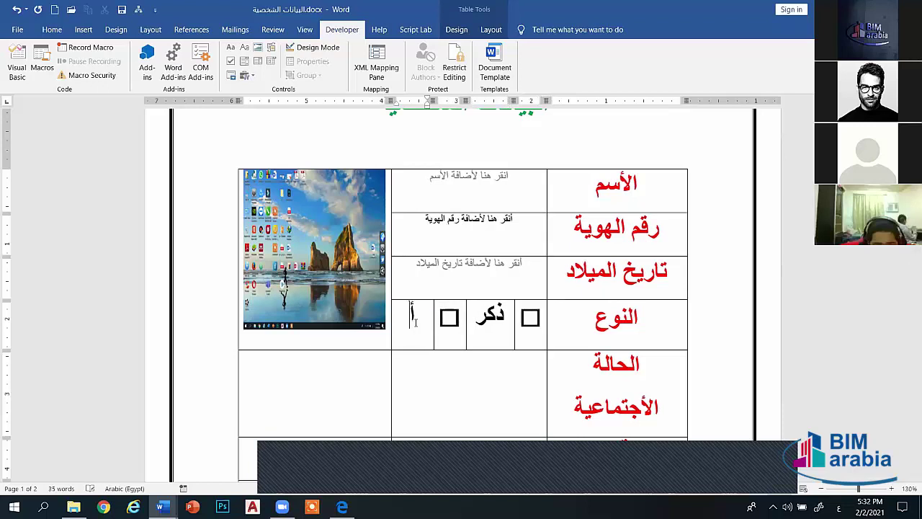
type("نثي")
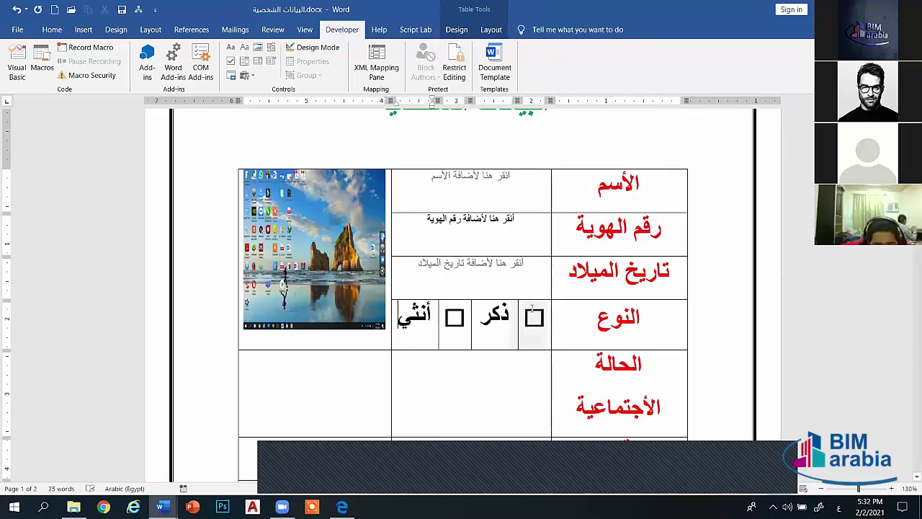
left_click(534, 319)
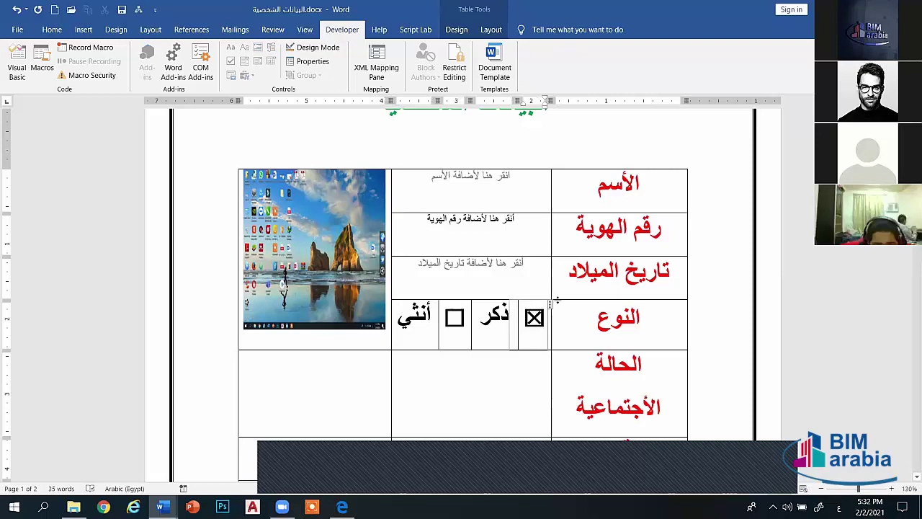
left_click(535, 318)
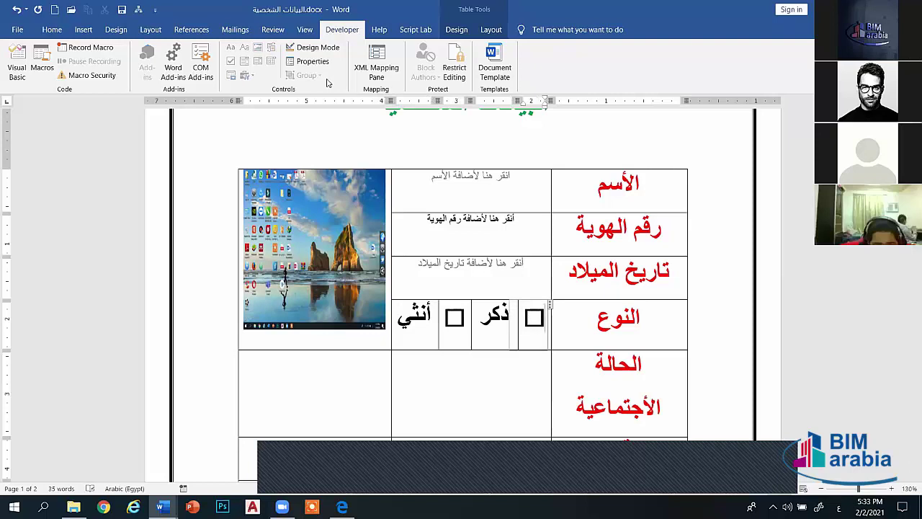
left_click(312, 61)
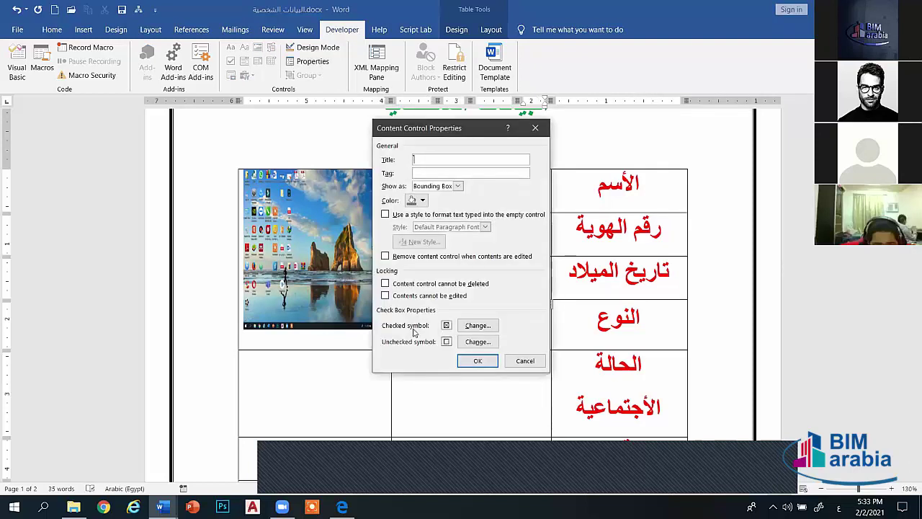
Set the ذكر checked symbol to the Wingdings boxed check mark (254).
left_click(459, 327)
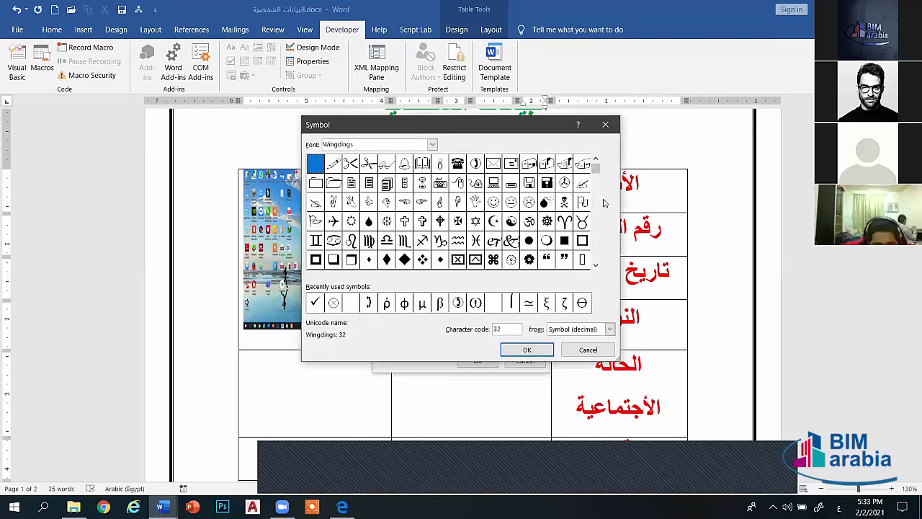
left_click_drag(594, 171, 599, 207)
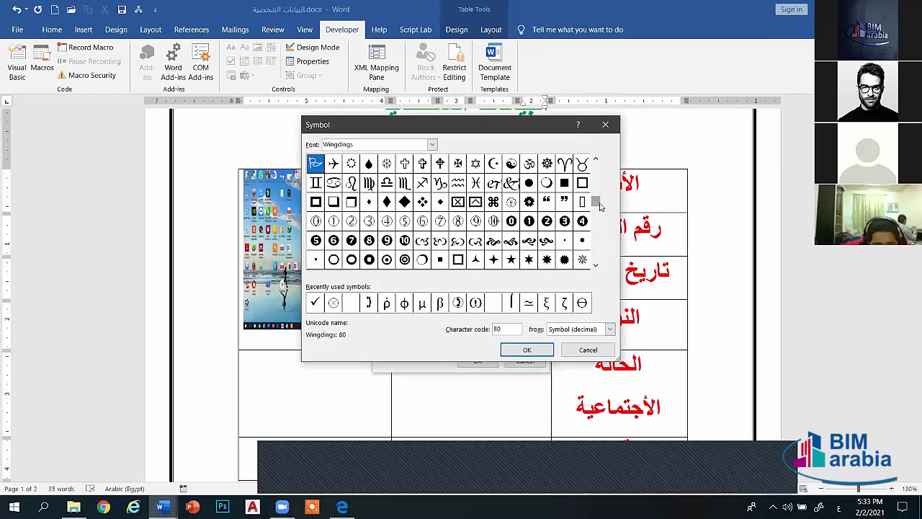
left_click_drag(599, 206, 602, 217)
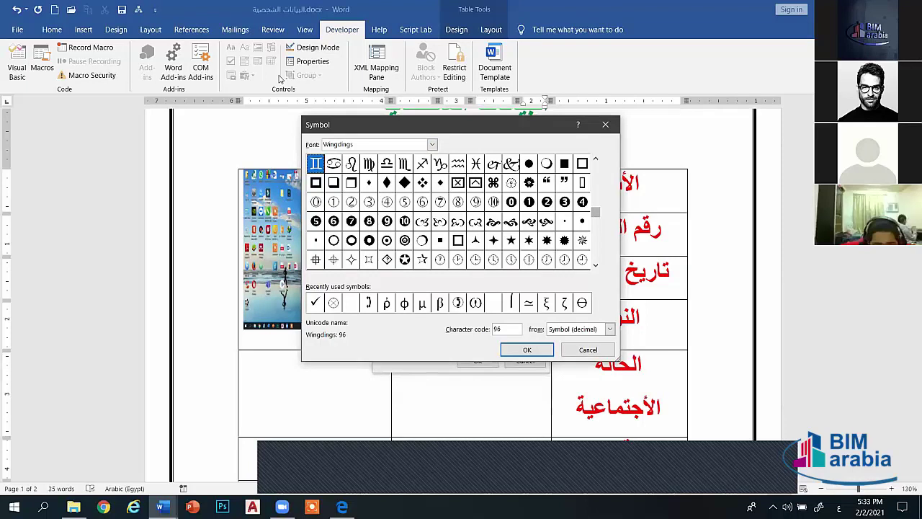
left_click(431, 144)
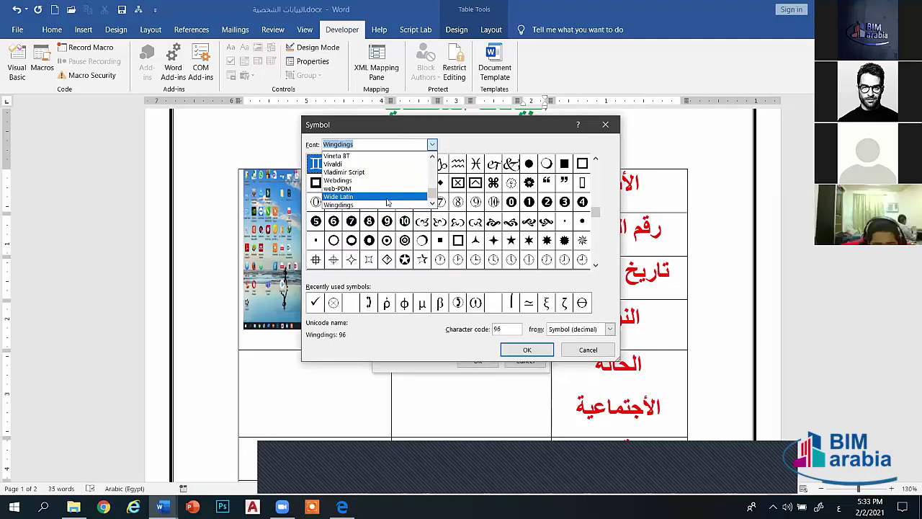
left_click(627, 216)
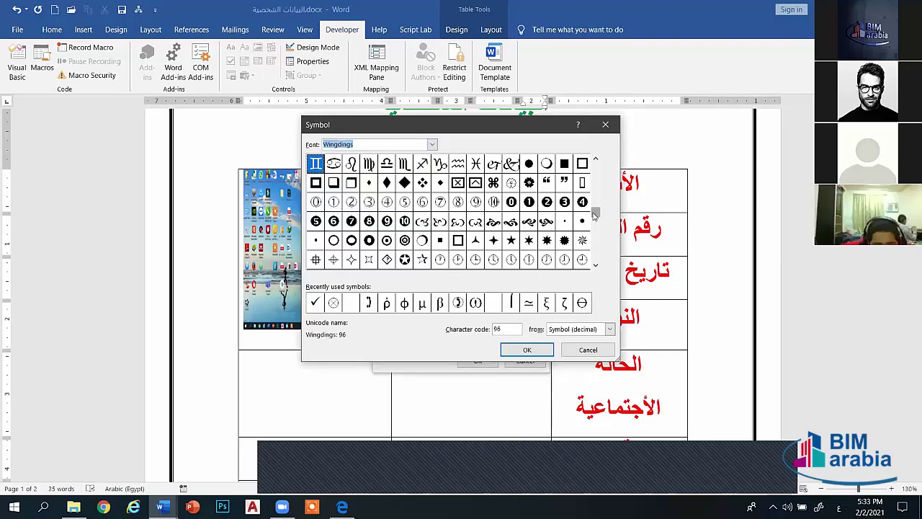
left_click_drag(595, 213, 597, 271)
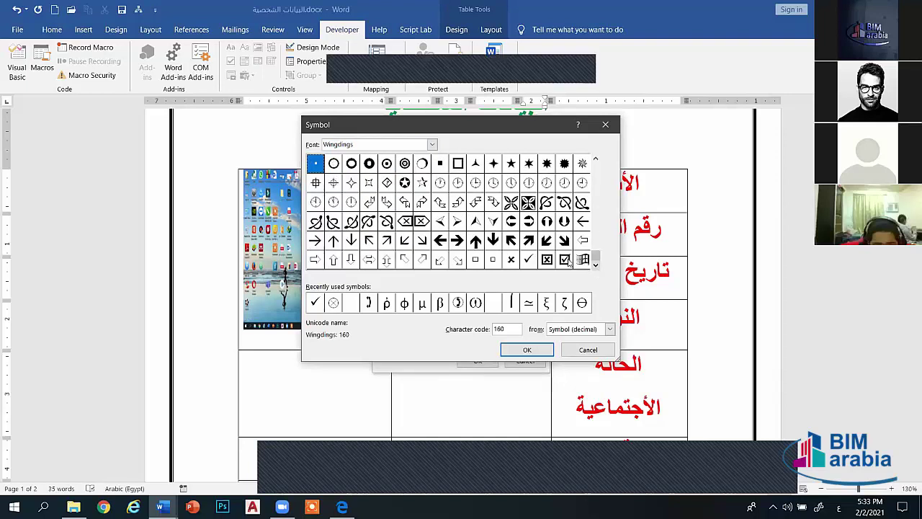
left_click(565, 259)
left_click(528, 349)
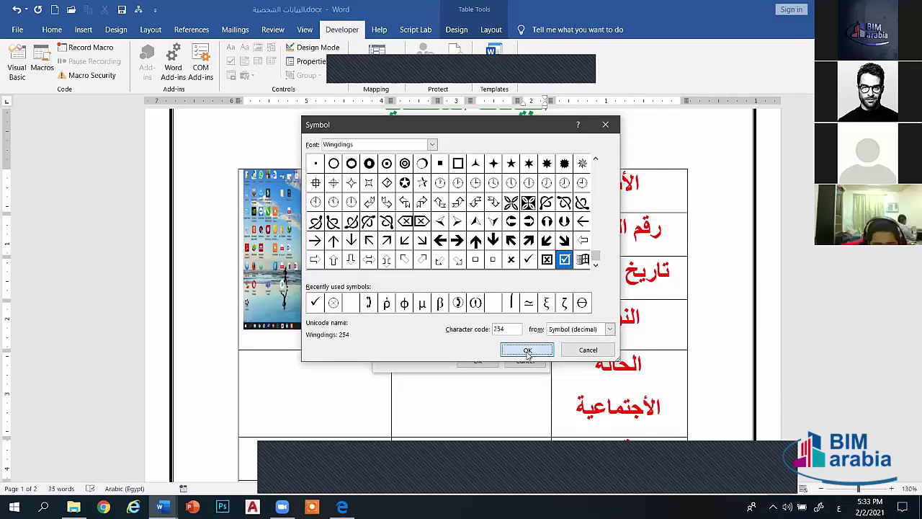
left_click(476, 361)
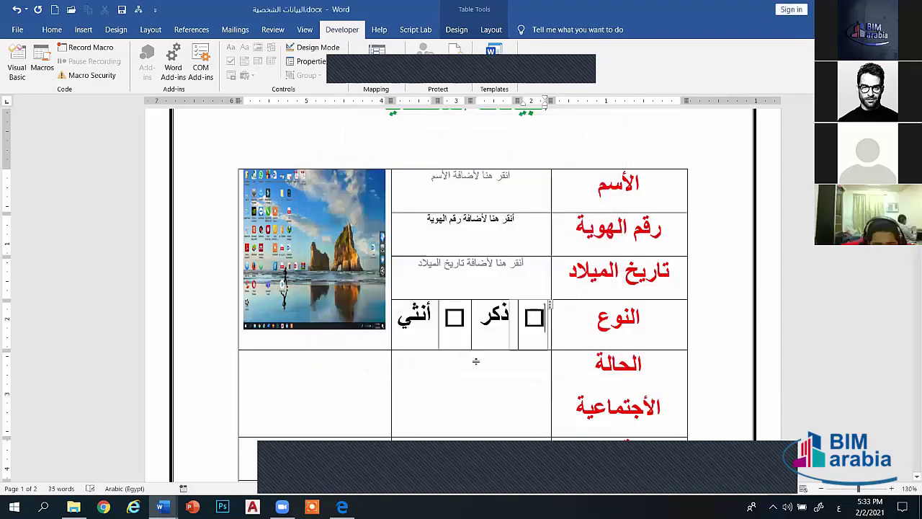
Tick ذكر to show the new symbol, test أنثي, and leave ذكر ticked.
left_click(529, 322)
left_click(509, 365)
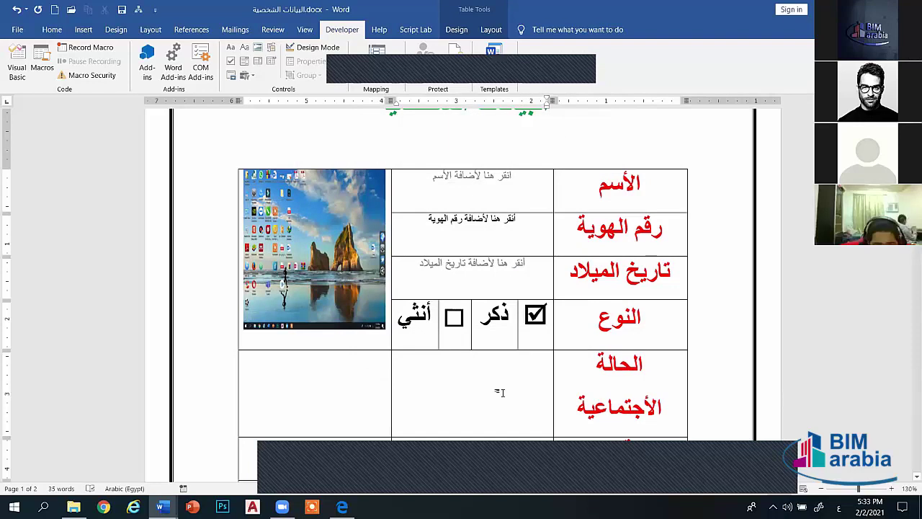
left_click(454, 317)
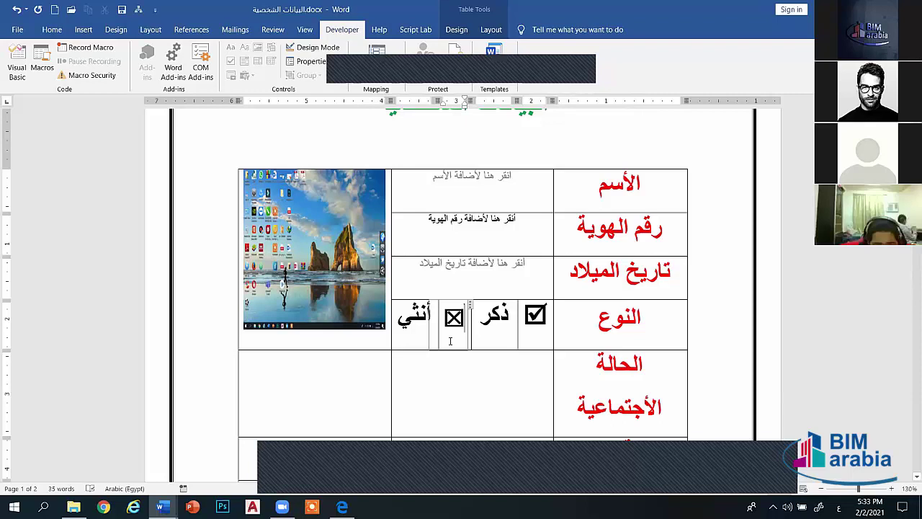
left_click(453, 318)
left_click(530, 315)
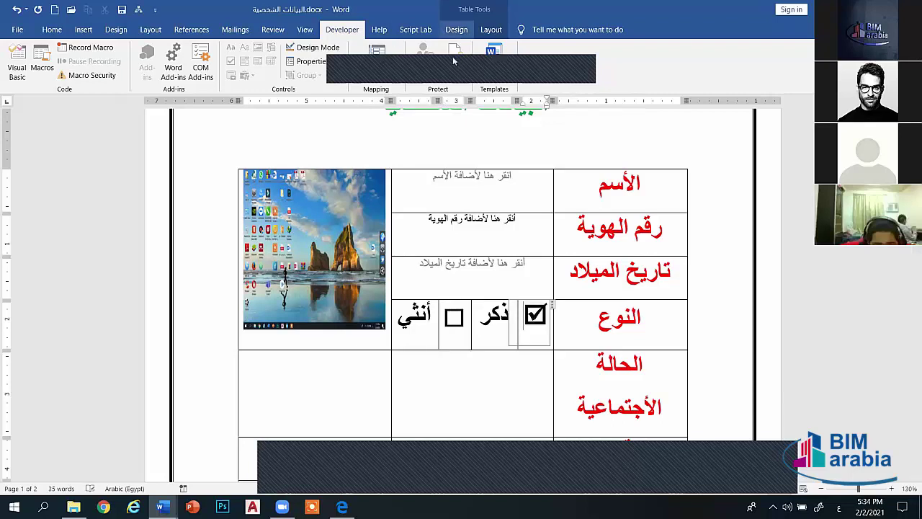
left_click(329, 49)
left_click(325, 50)
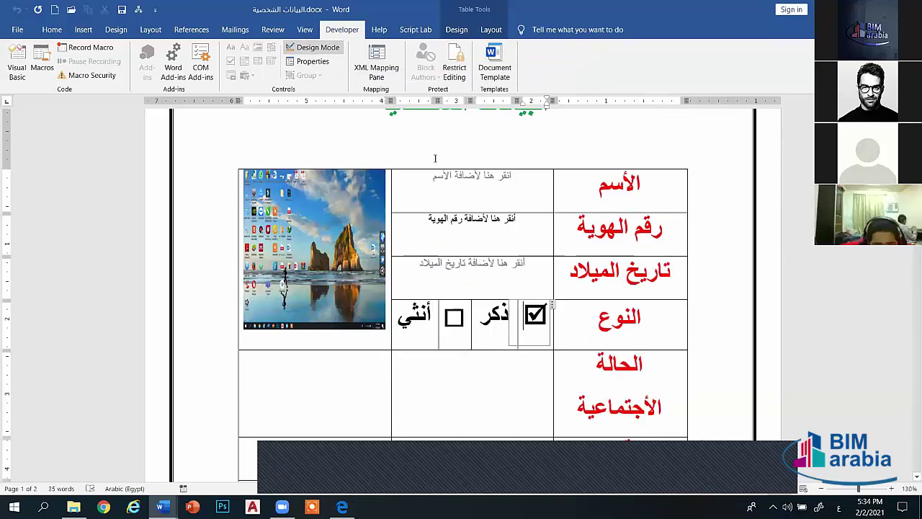
left_click_drag(433, 317, 427, 328)
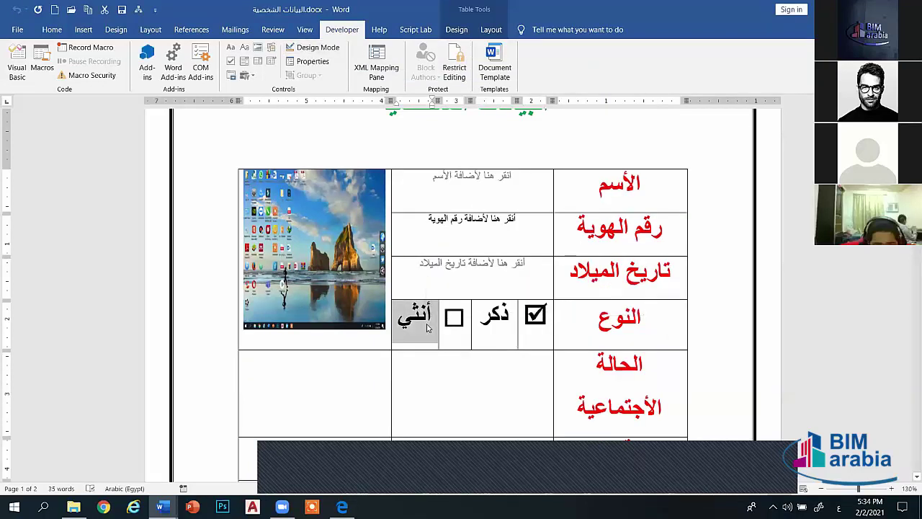
Try italics on the أنثي label, then remove them again.
left_click(51, 29)
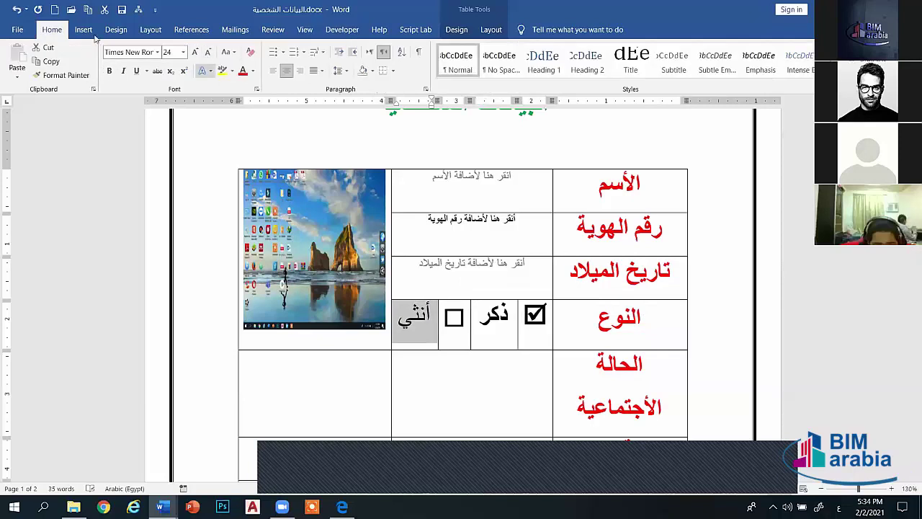
left_click(124, 71)
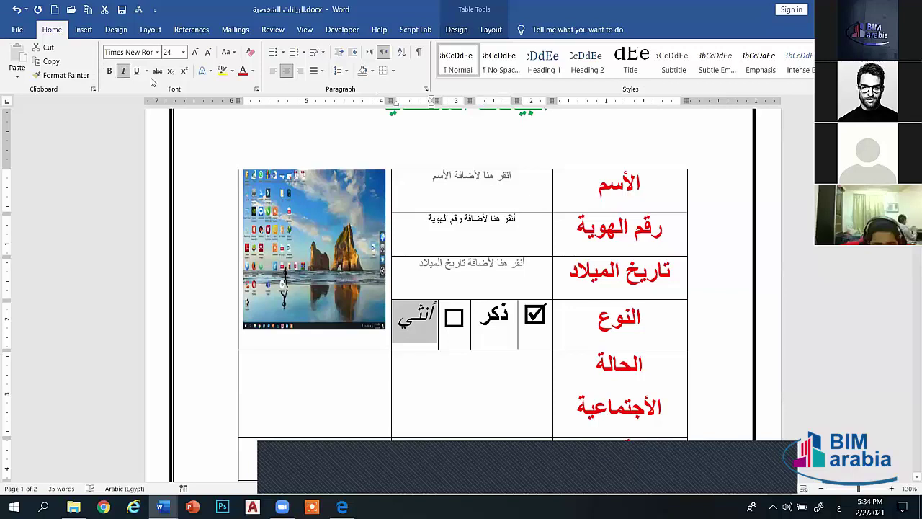
left_click(124, 70)
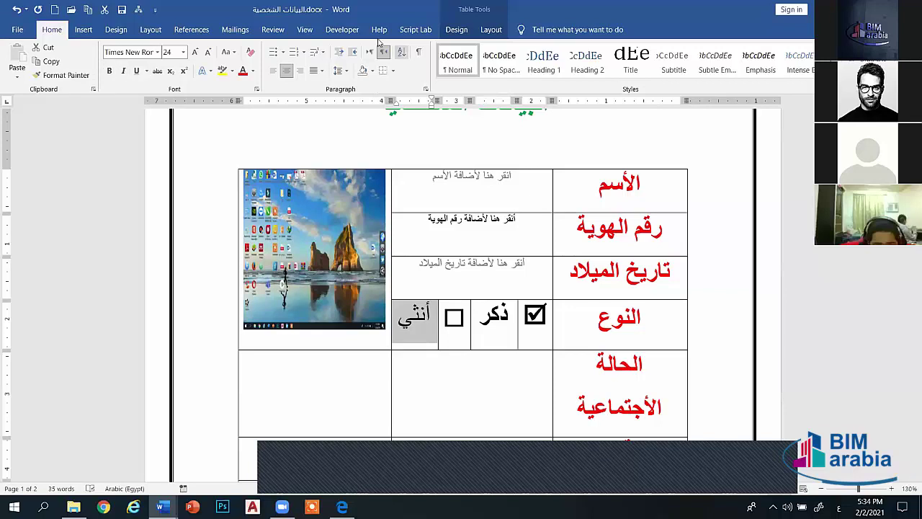
left_click(343, 30)
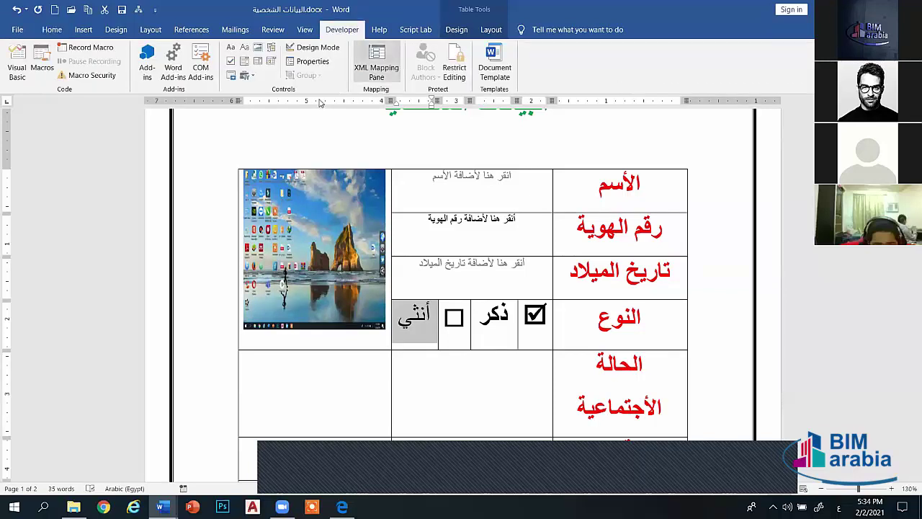
Apply the نمط البيانات style to the gender checkbox control.
left_click(308, 62)
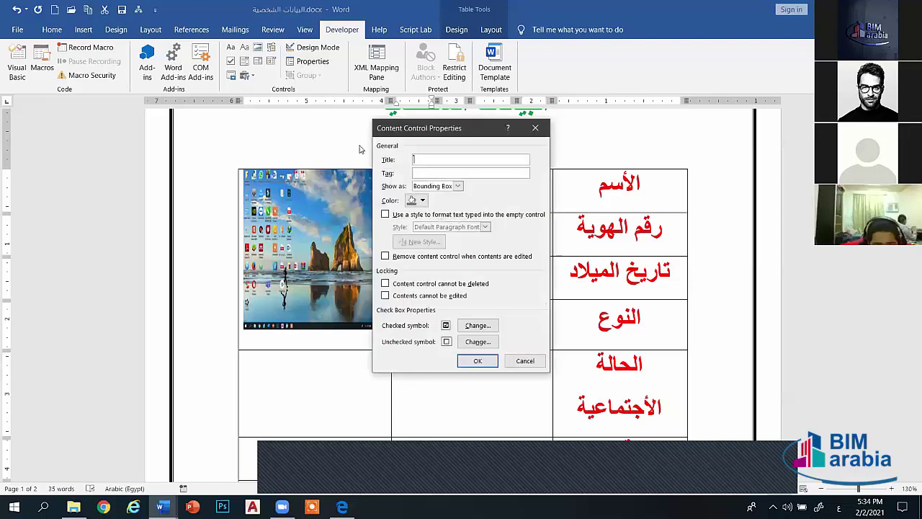
left_click(391, 215)
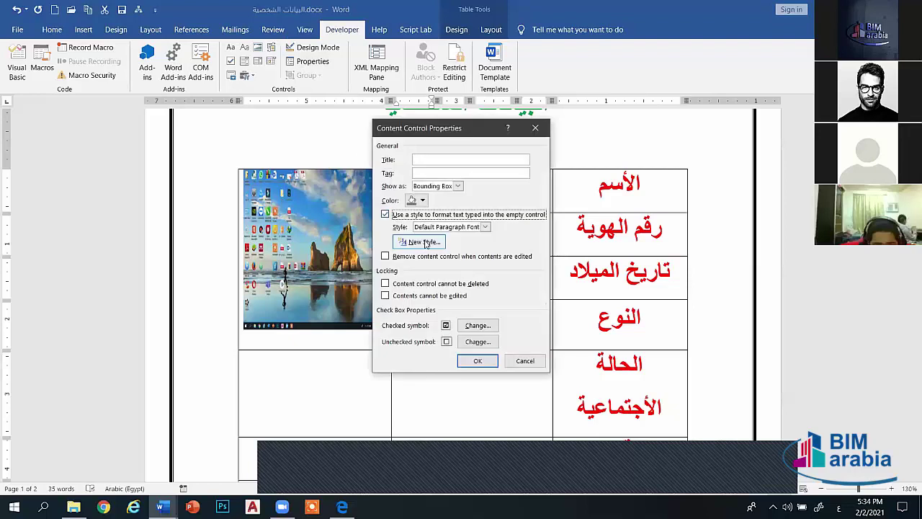
left_click(441, 227)
left_click(443, 250)
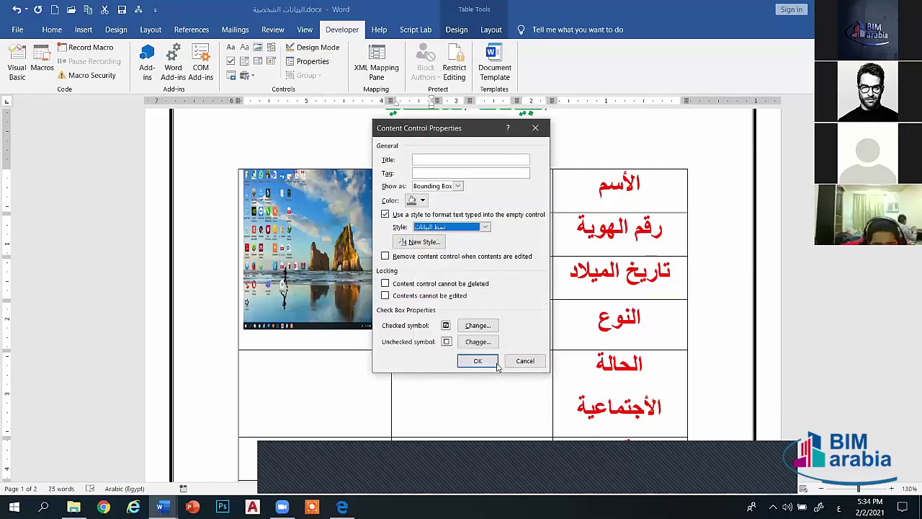
left_click(485, 361)
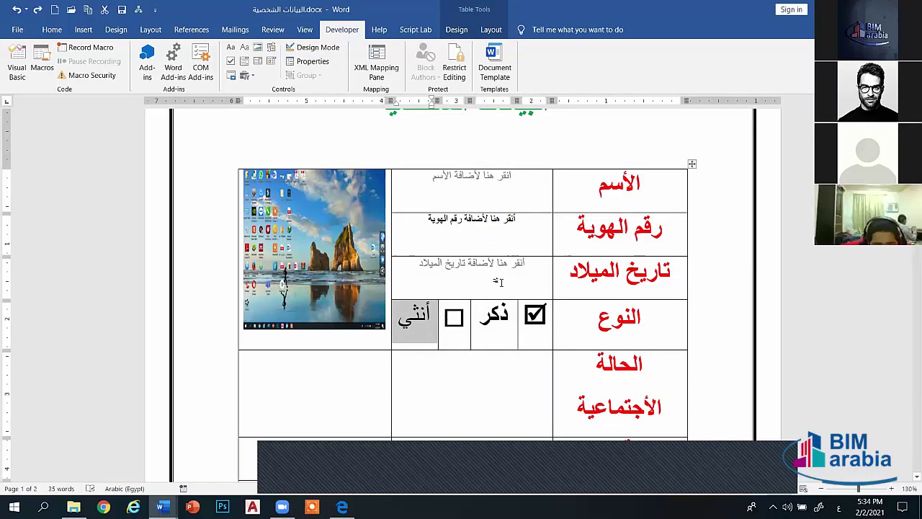
Unbold the ذكر label and set both ذكر and أنثي to font size 20.
left_click(495, 312)
double_click(495, 312)
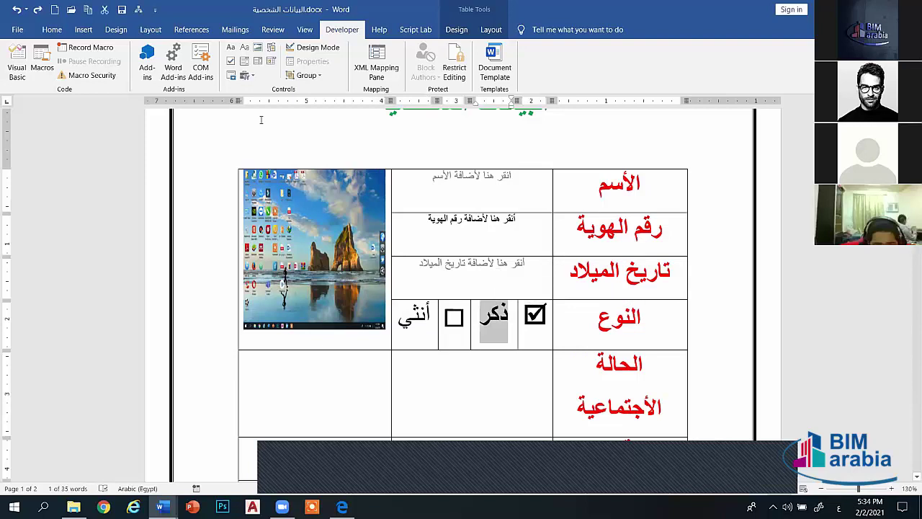
left_click(50, 29)
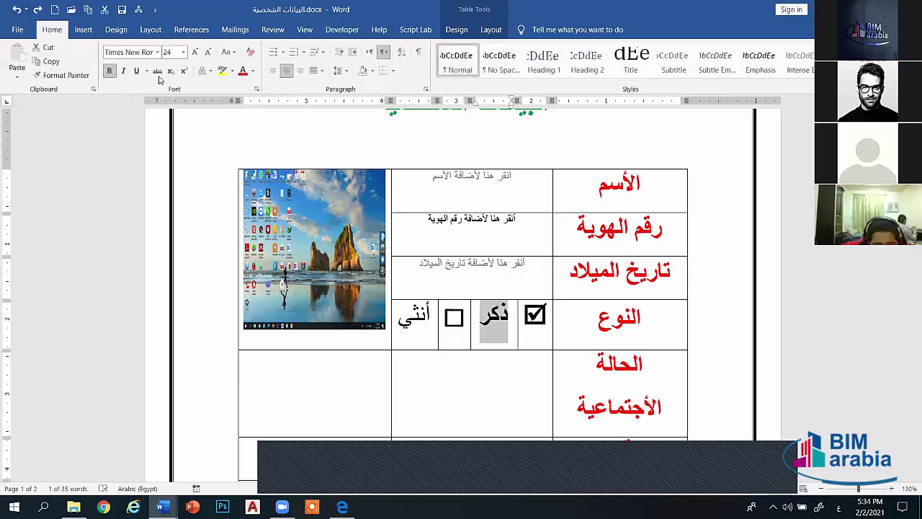
left_click(110, 71)
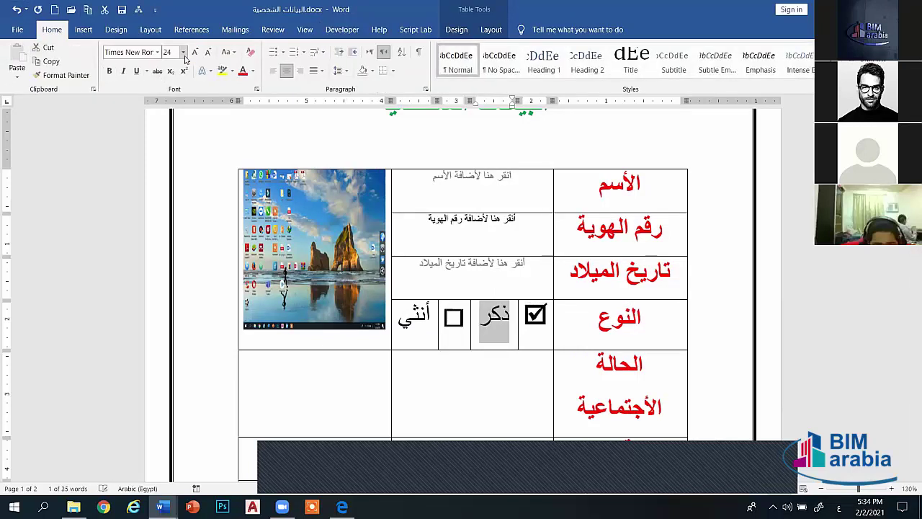
left_click(208, 53)
left_click(258, 174)
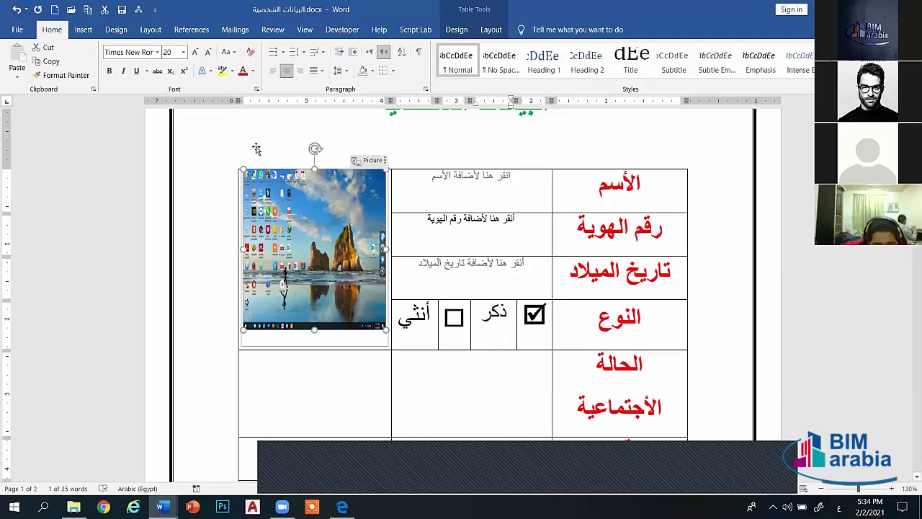
left_click(402, 317)
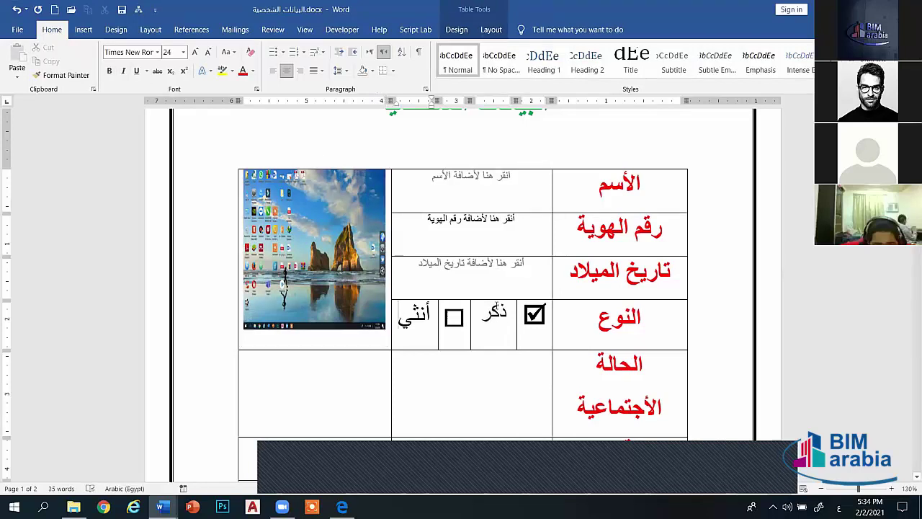
left_click(440, 309)
left_click(430, 312)
left_click(208, 54)
left_click(208, 53)
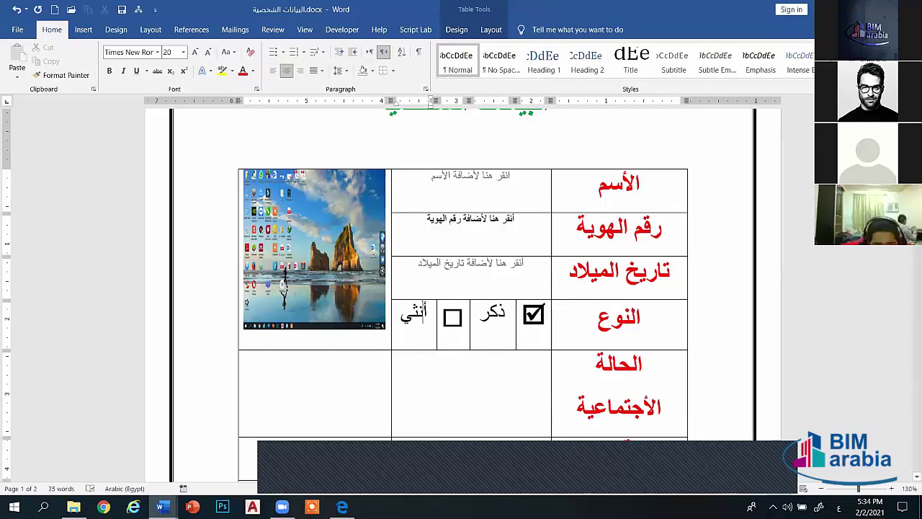
left_click(606, 222)
Insert a drop-down list control in the empty الحالة الأجتماعية cell and check its item list.
scroll(606, 223, "down", 5)
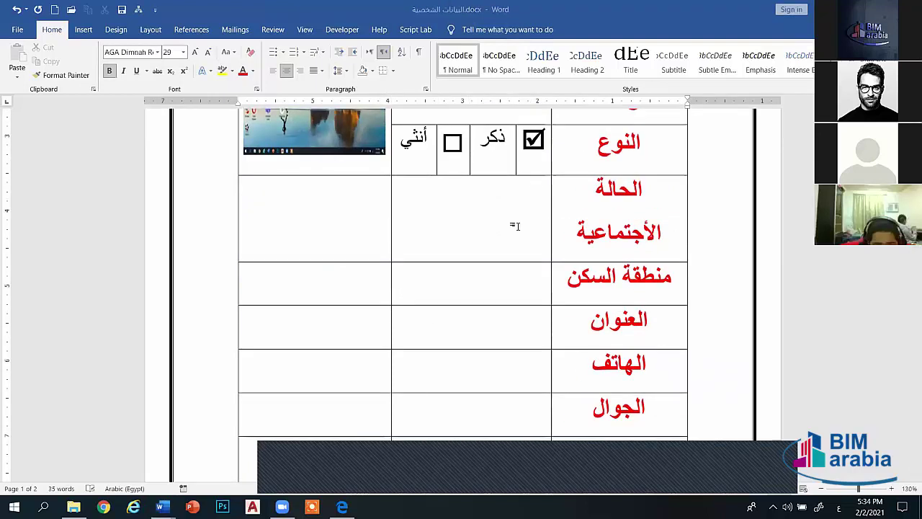
left_click(515, 225)
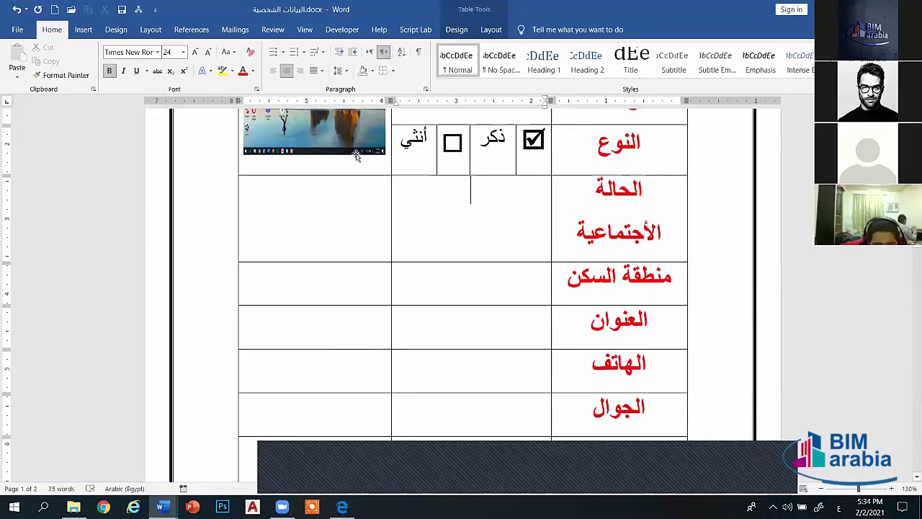
left_click(342, 30)
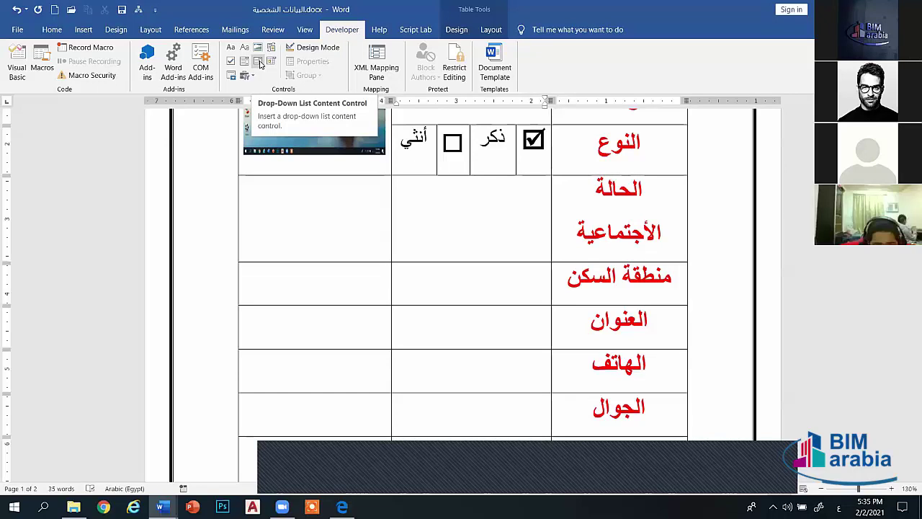
left_click(260, 63)
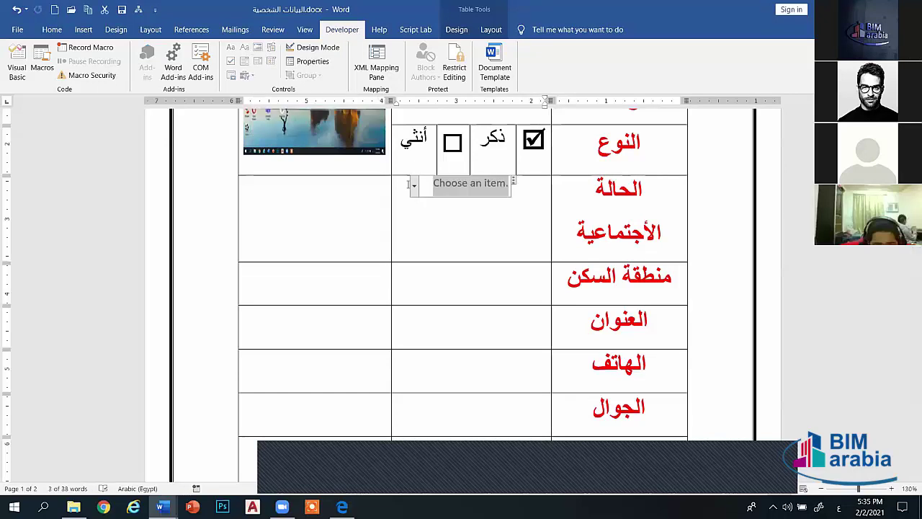
left_click(415, 188)
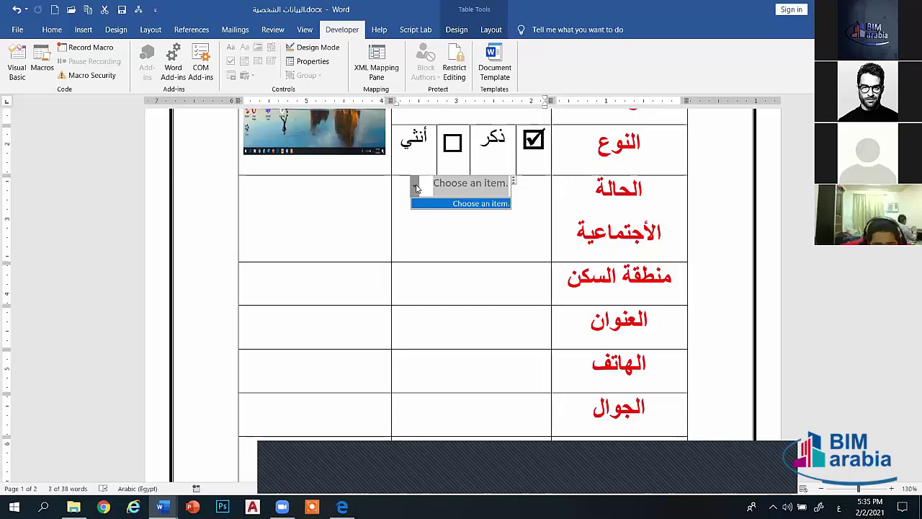
left_click(416, 188)
left_click(415, 188)
left_click(415, 188)
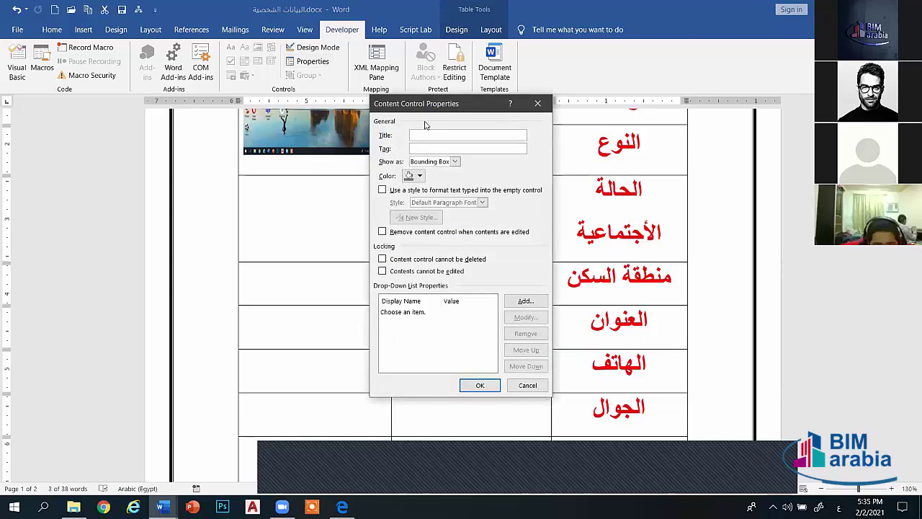
Title the drop-down الحالة الاجتماعية and give it the نمط البيانات style.
type("الح")
type("الة الا")
type("جتماعية")
left_click(405, 191)
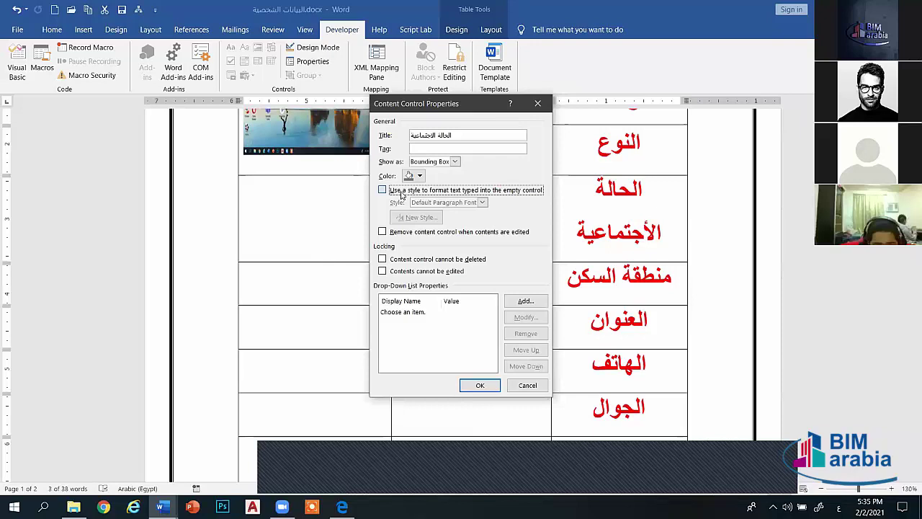
left_click(436, 203)
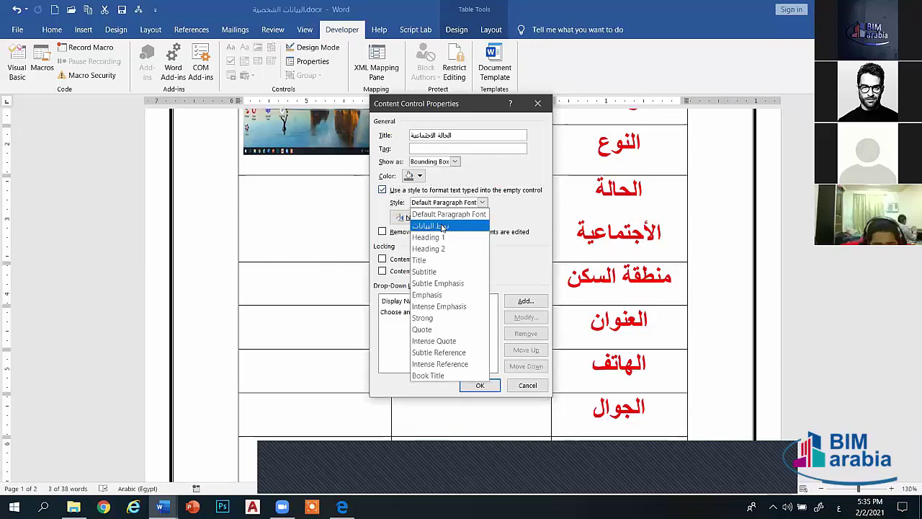
left_click(442, 226)
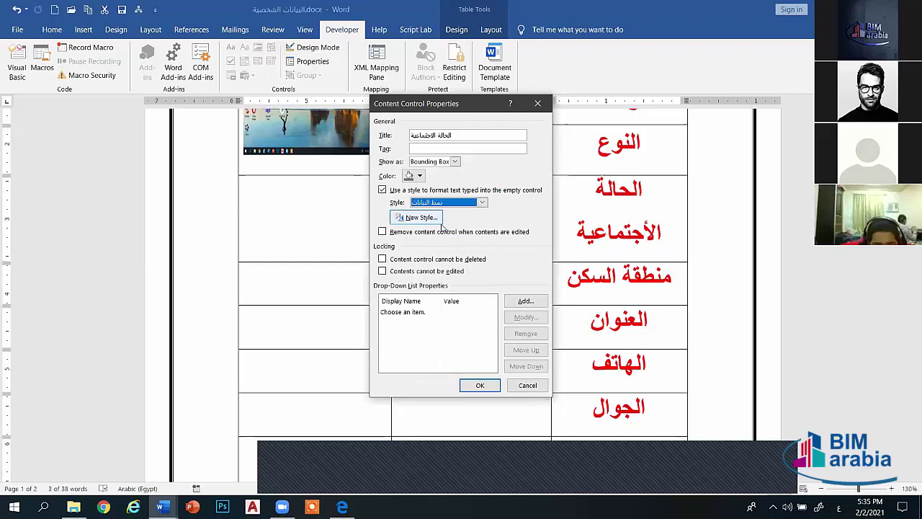
Add the choices اعزب, متزوج and مطلق, then apply the drop-down settings.
left_click(444, 312)
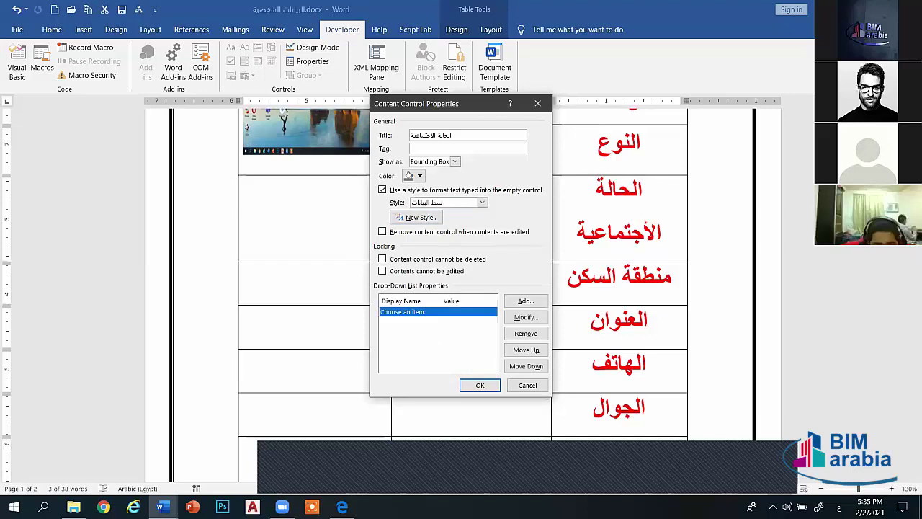
left_click(526, 301)
type("اعذ")
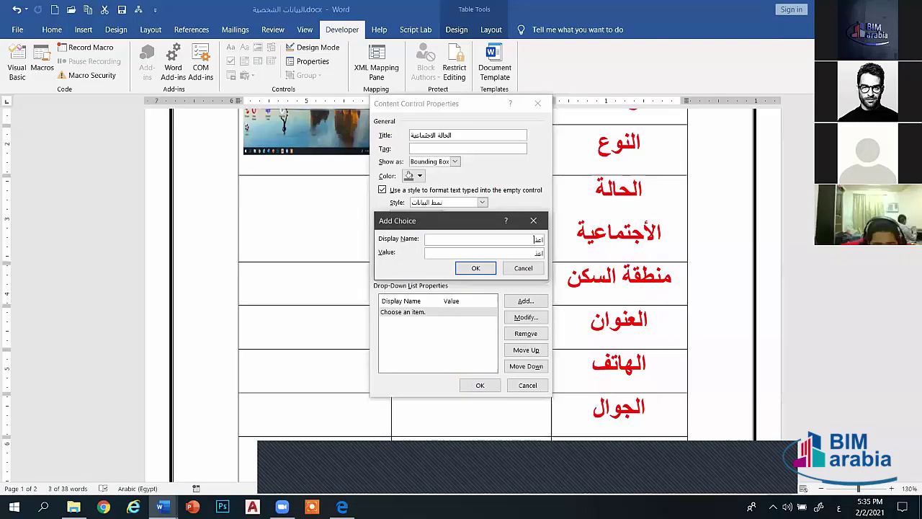
key("BackSpace")
key("BackSpace")
type("عزب")
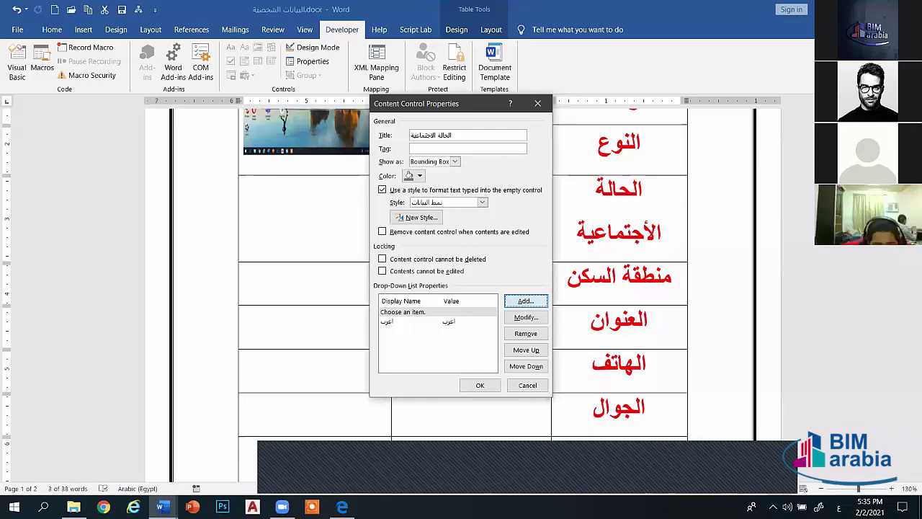
left_click(526, 301)
type("متزوج")
left_click(473, 267)
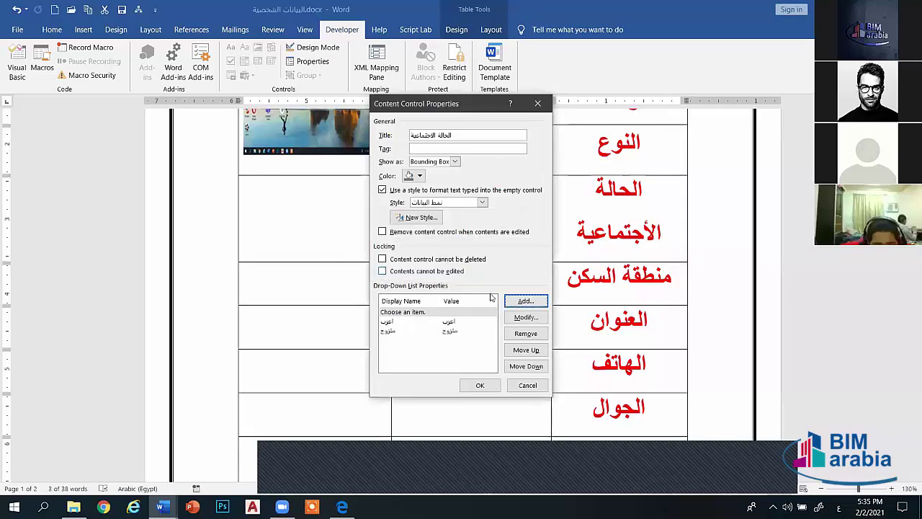
left_click(519, 301)
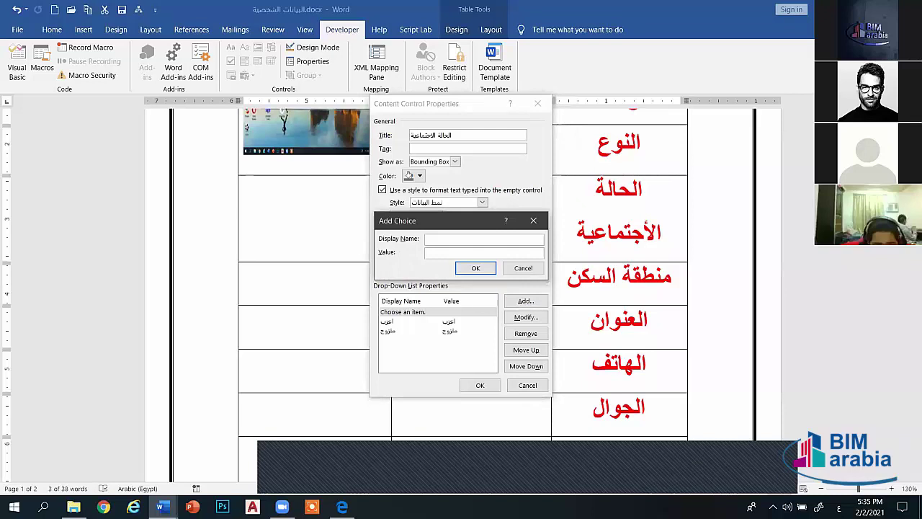
type("مطلق")
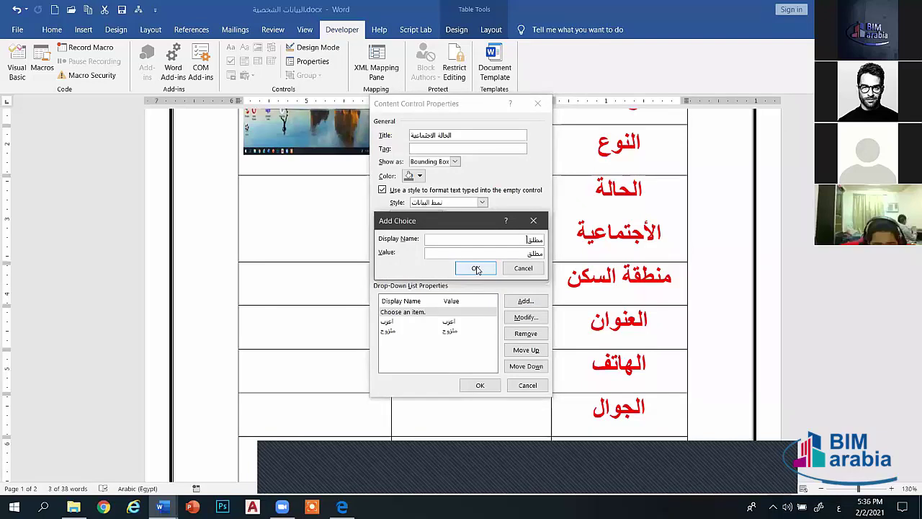
key("Return")
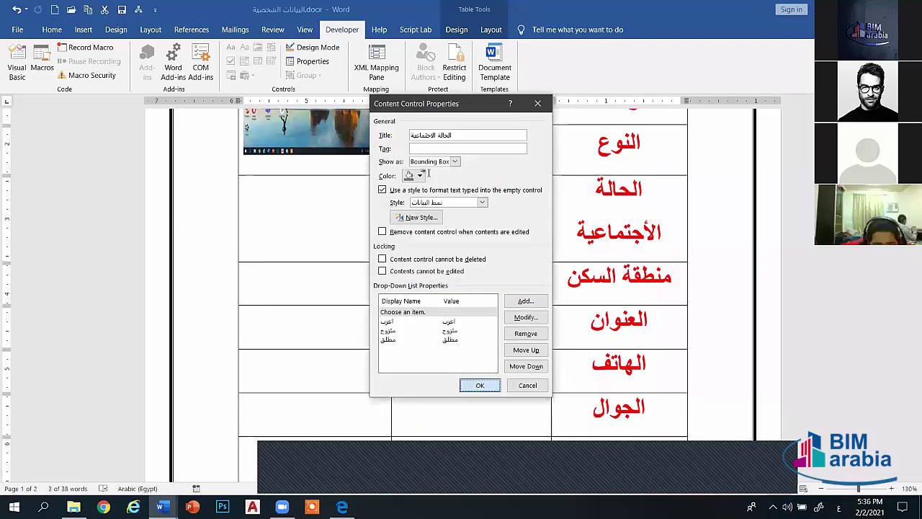
key("Return")
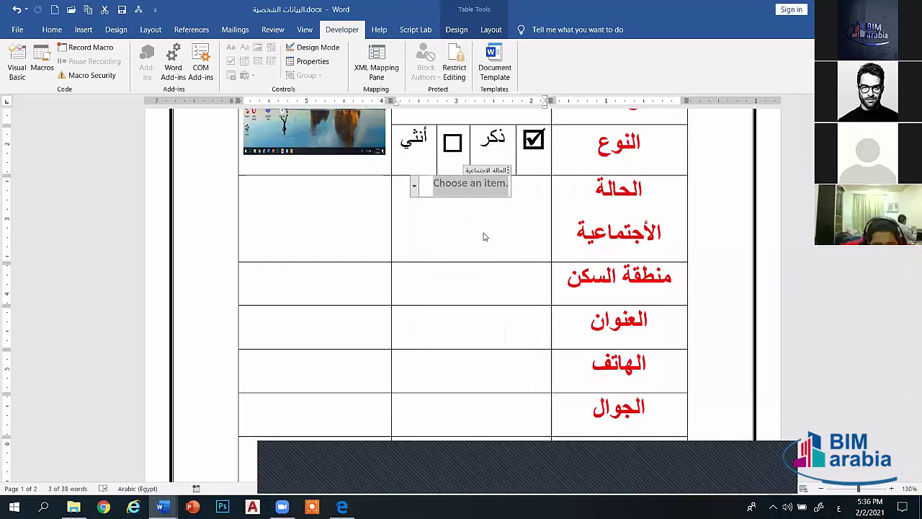
key("alt+Down")
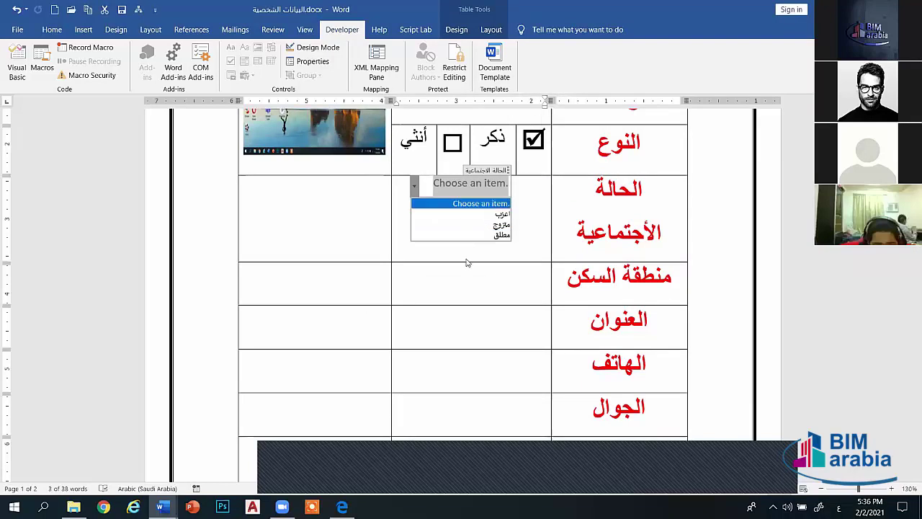
key("Down")
key("Down")
key("Down")
key("Up")
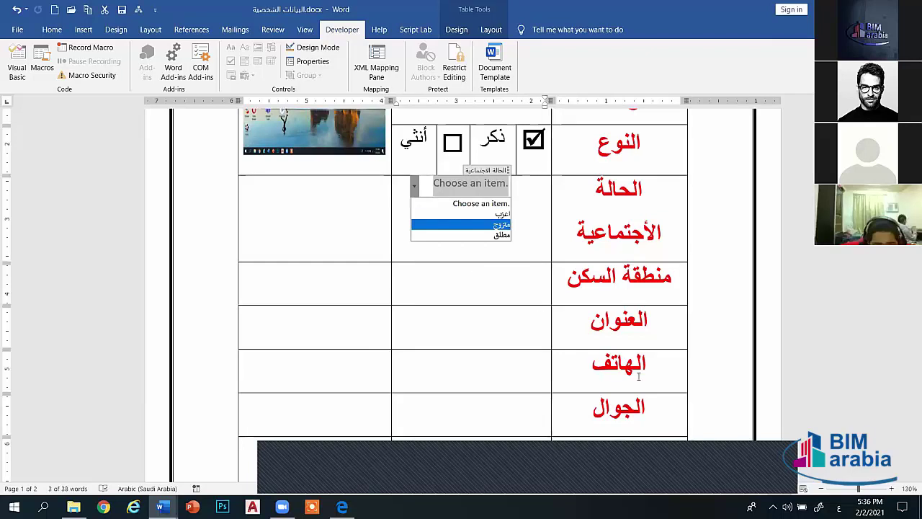
key("Down")
key("Escape")
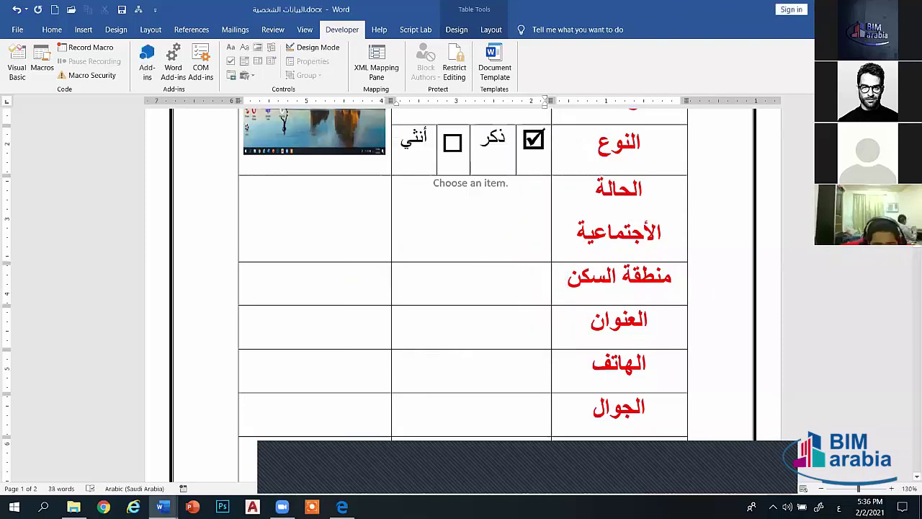
Select the الأسم رباعي name field and open its content control properties.
scroll(515, 294, "up", 5)
left_click(510, 292)
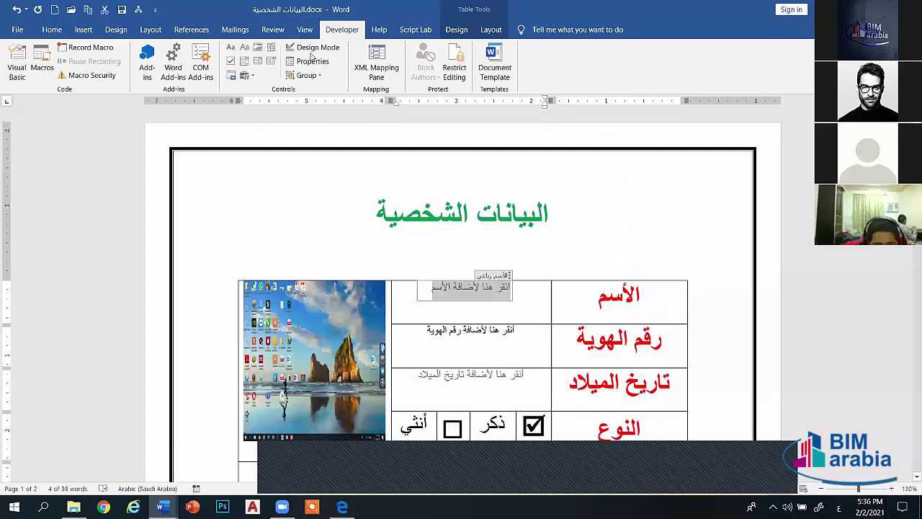
left_click(314, 49)
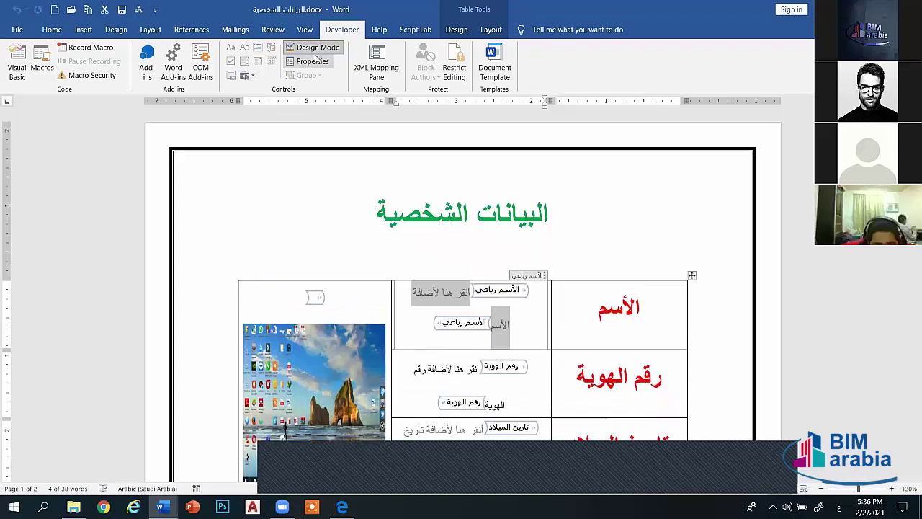
left_click(314, 49)
left_click(313, 62)
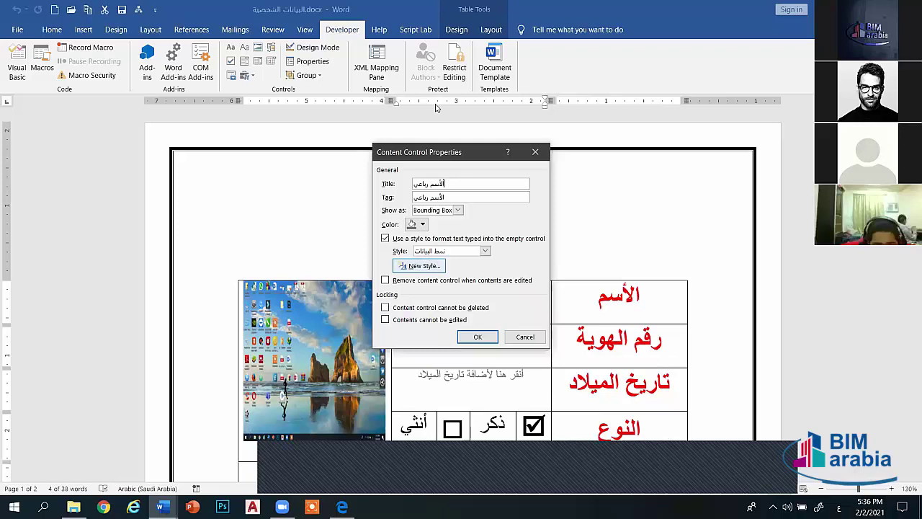
Create a bold 14 pt Haettenschweiler style named نمط البيانات.
left_click(415, 264)
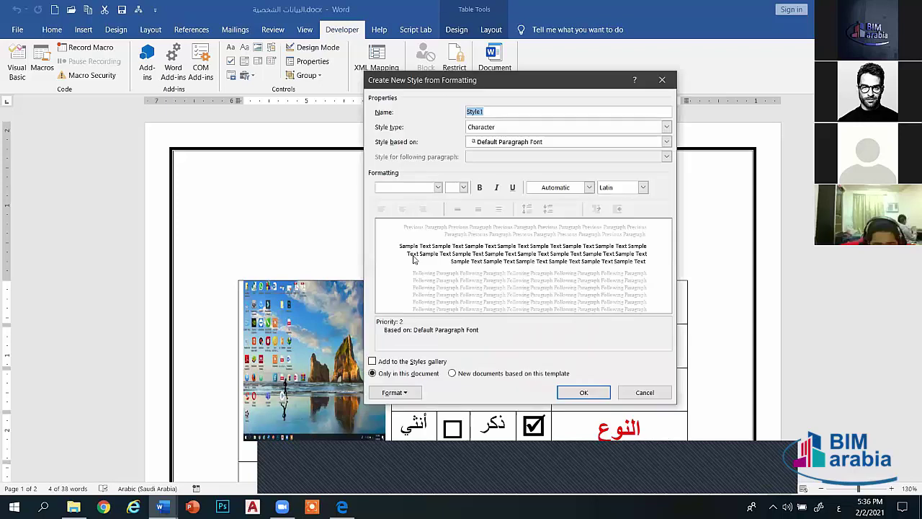
left_click(438, 187)
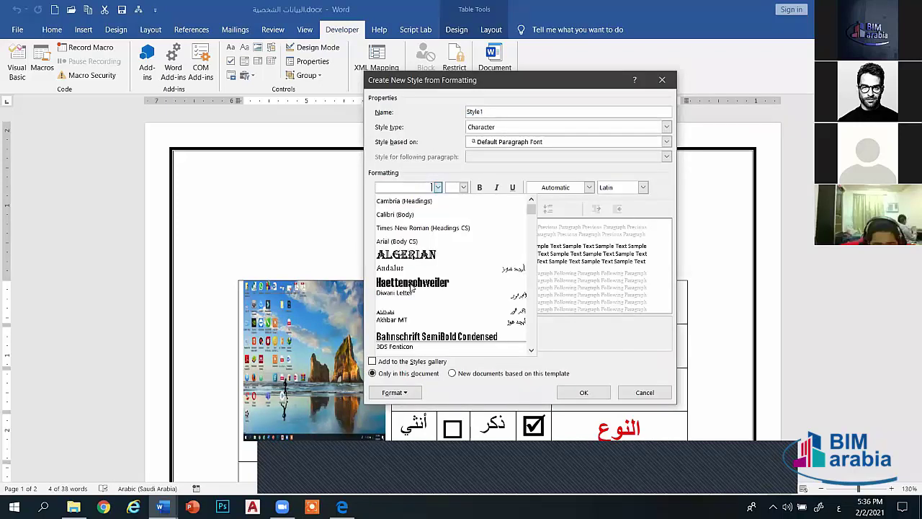
left_click(438, 188)
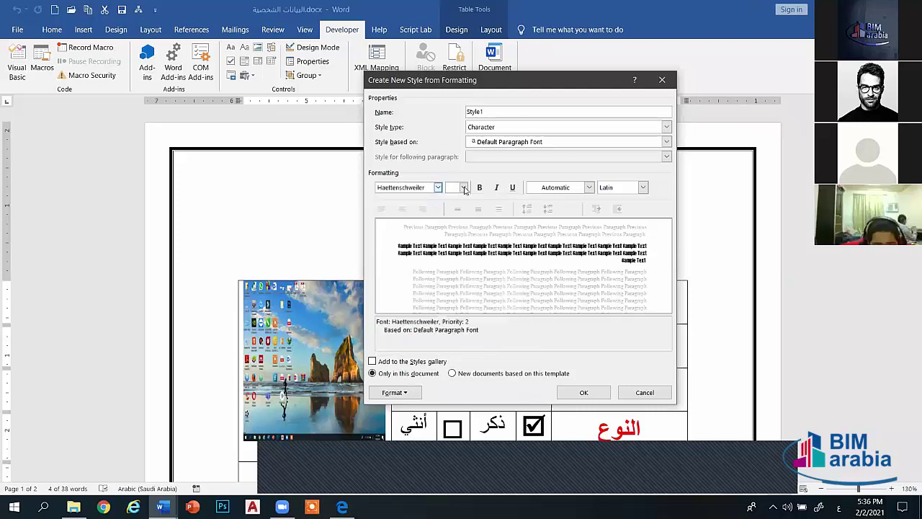
left_click(465, 188)
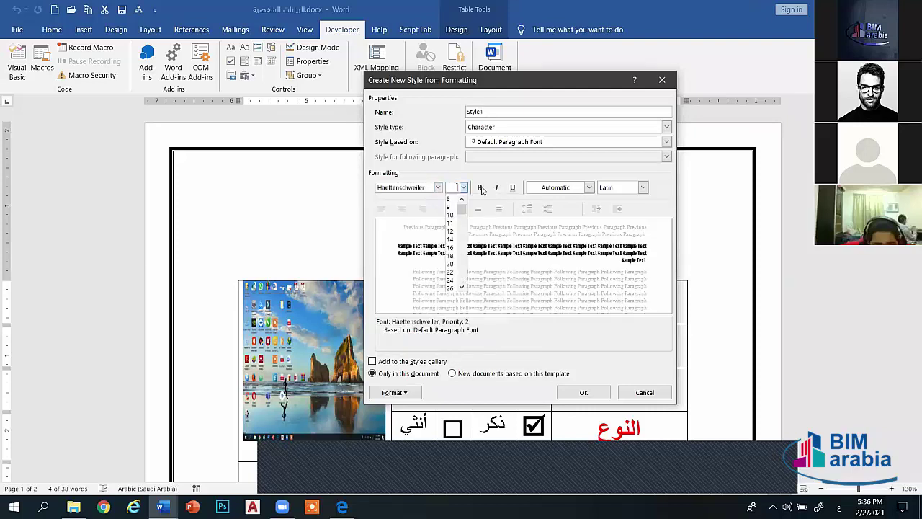
left_click(481, 191)
key("ctrl+b")
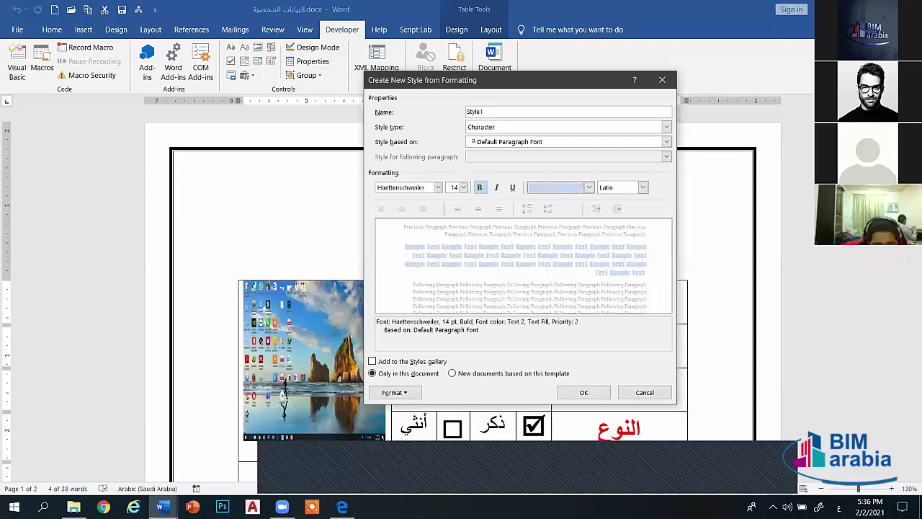
key("alt+n")
type("نمط ال")
type("بيانات")
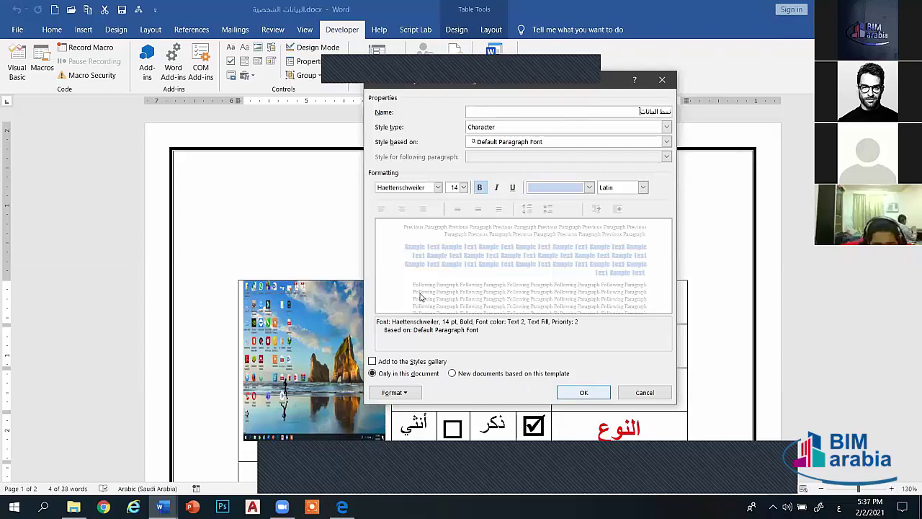
key("Return")
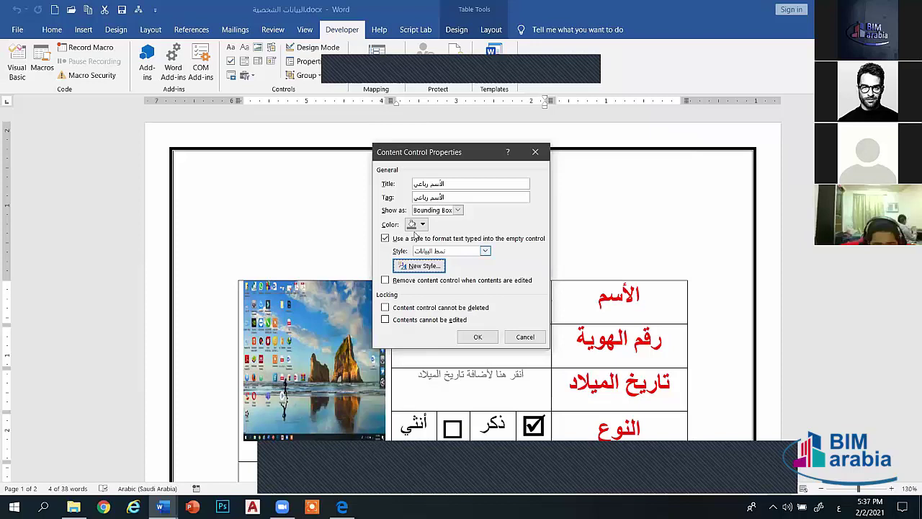
Use نمط البيانات for the name field and lock it against deletion.
left_click(435, 250)
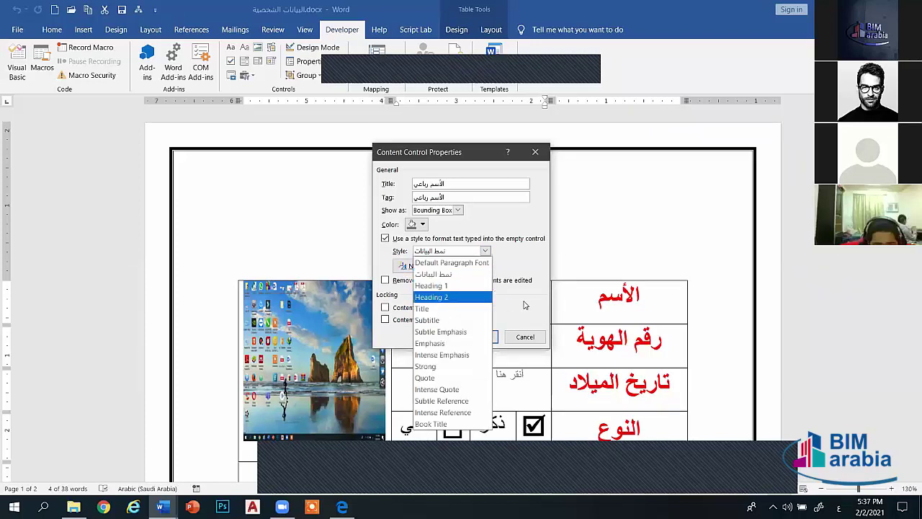
left_click(412, 309)
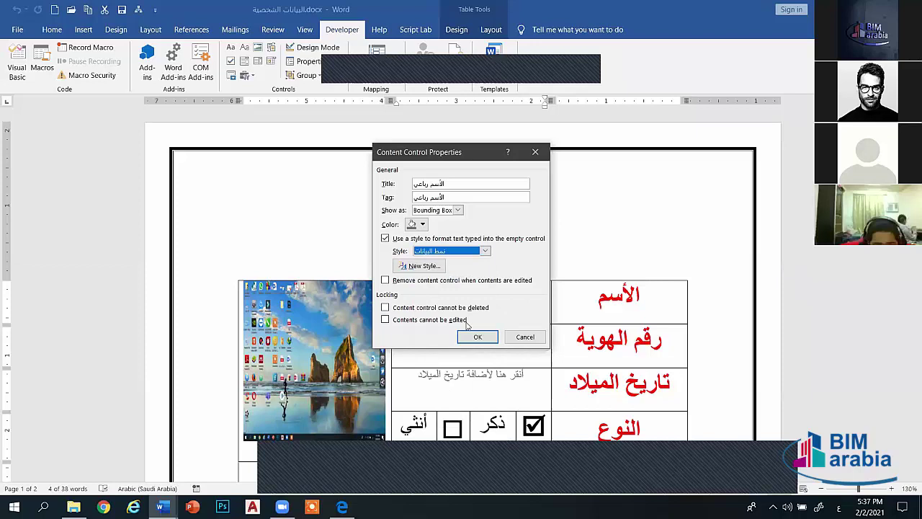
left_click(385, 307)
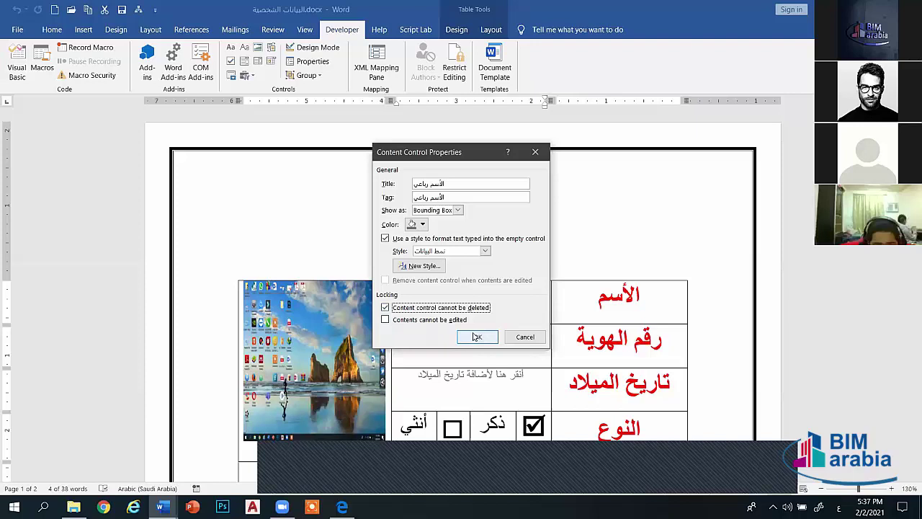
left_click(475, 337)
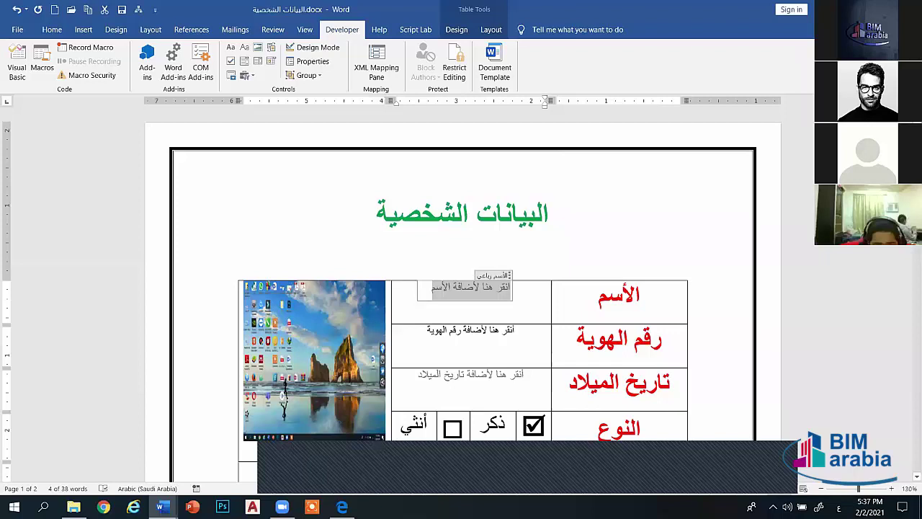
Add الكويت and الامارات as choices in the residence-area drop-down.
key("Page_Down")
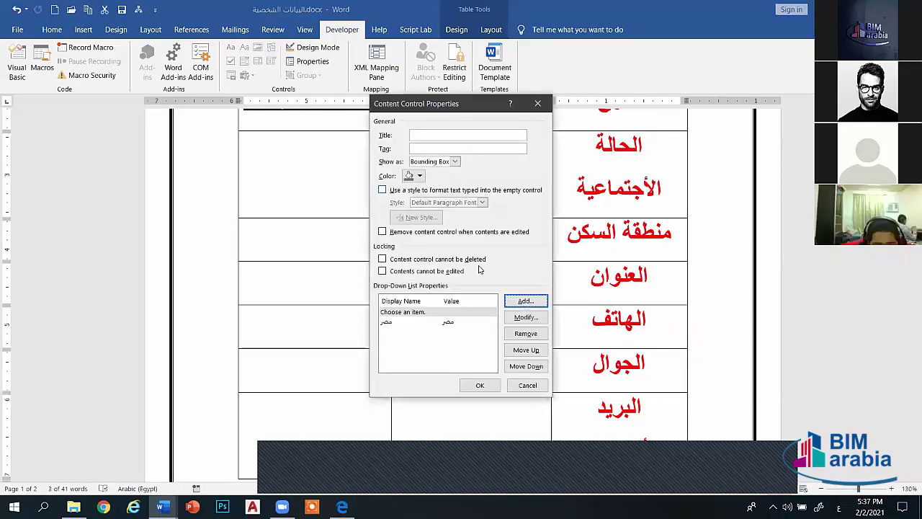
key("Return")
type("الكويت")
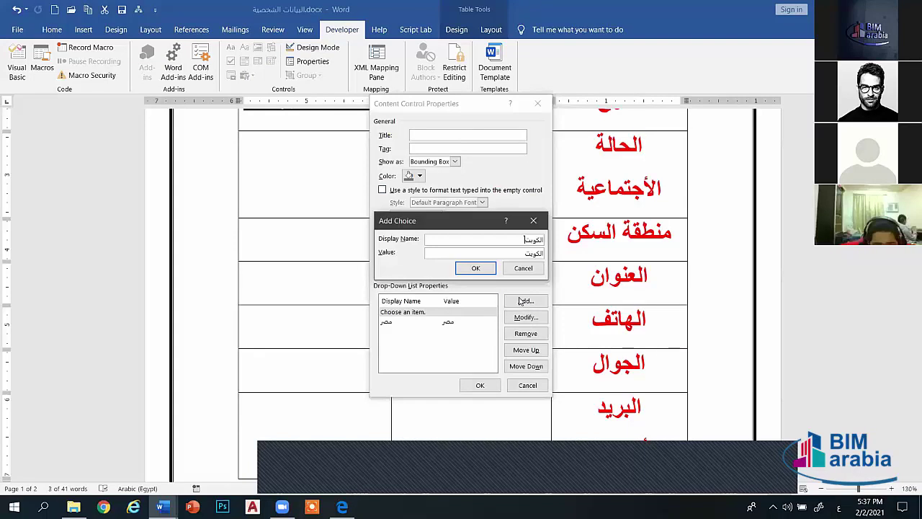
key("Return")
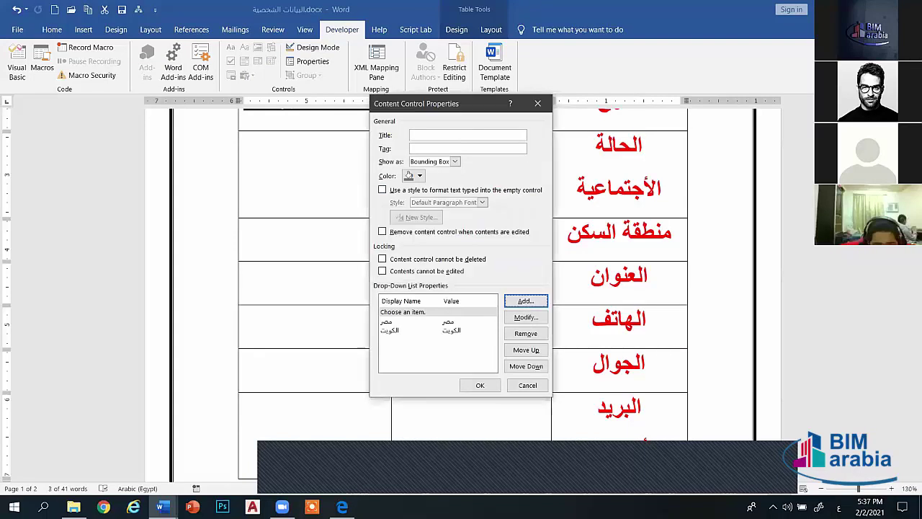
key("Return")
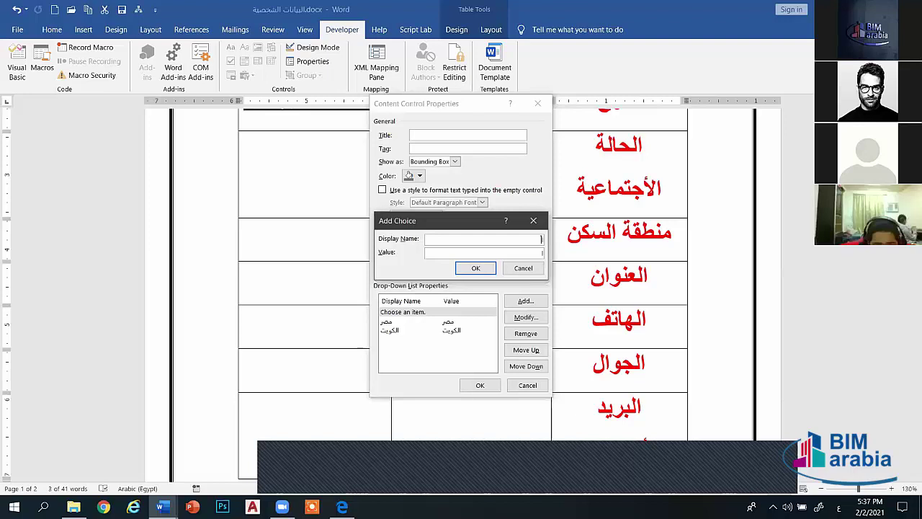
type("الاما")
type("رات")
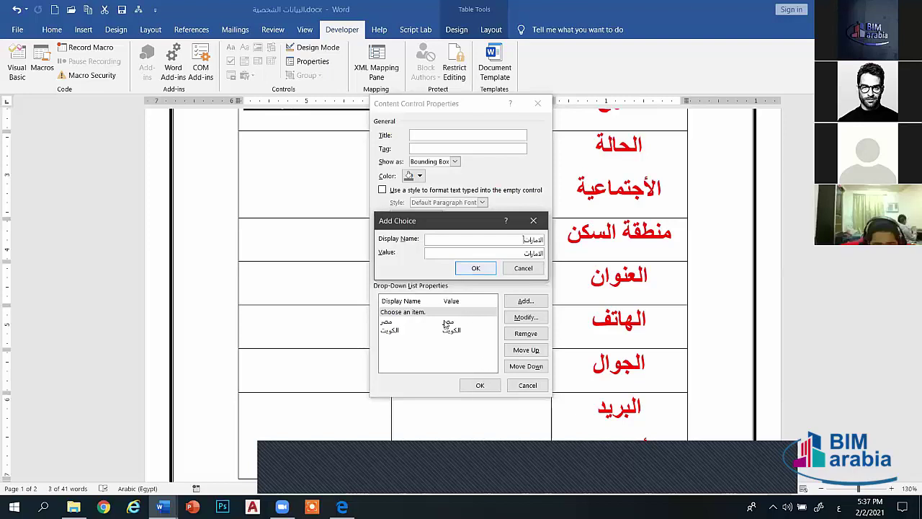
key("Return")
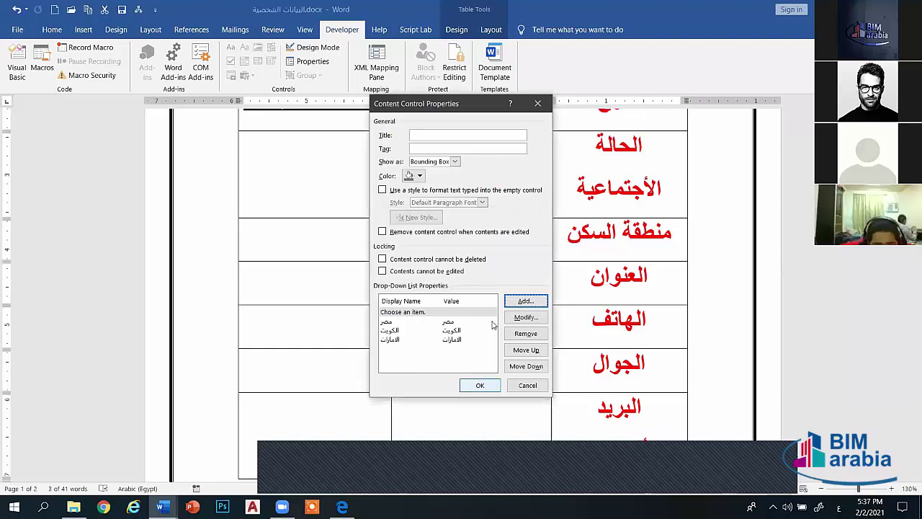
Move الكويت above مصر, save the choices, and preview the list.
left_click(490, 330)
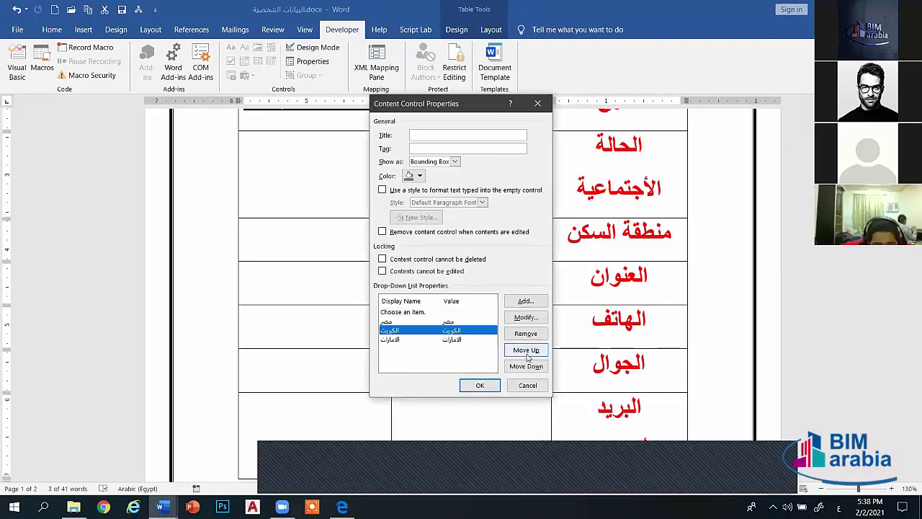
left_click(526, 352)
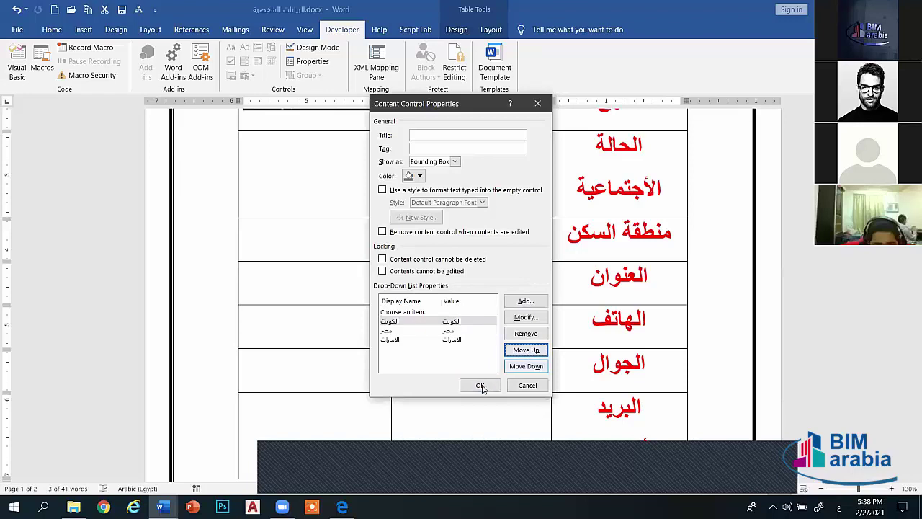
key("Tab")
key("Escape")
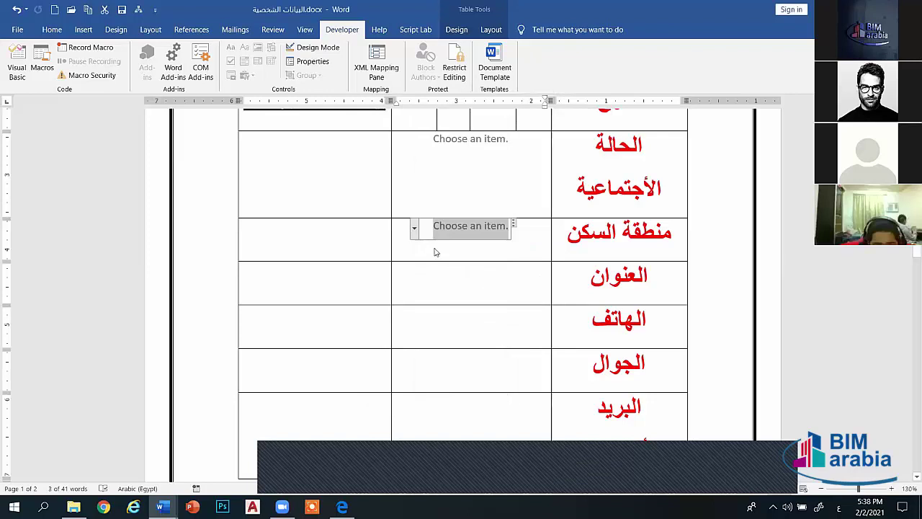
key("alt+Down")
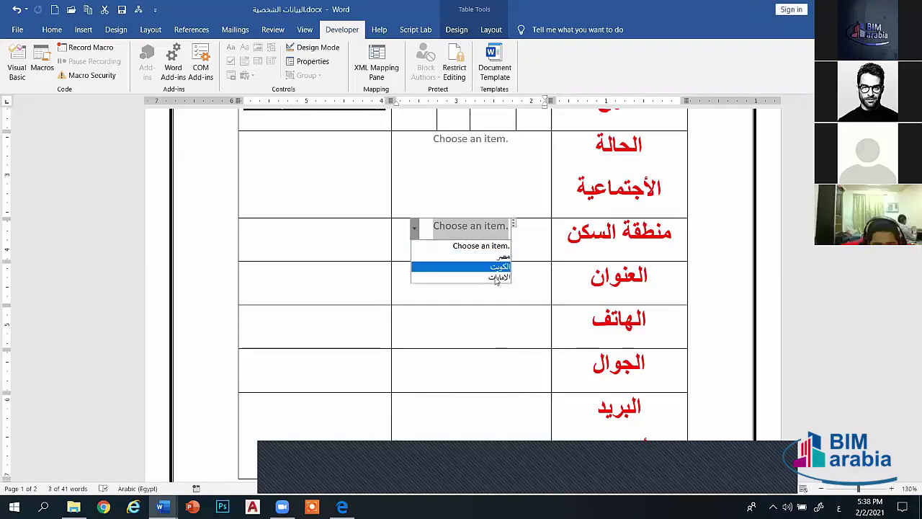
key("Escape")
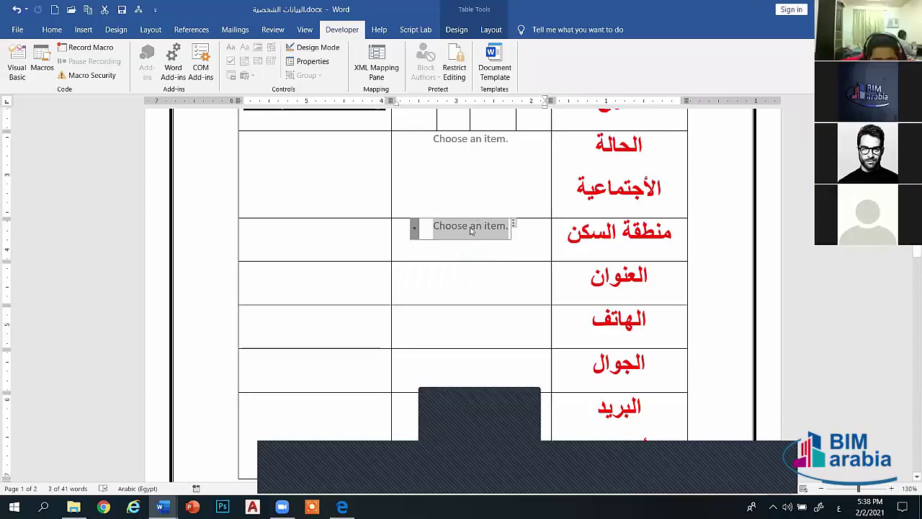
left_click(323, 50)
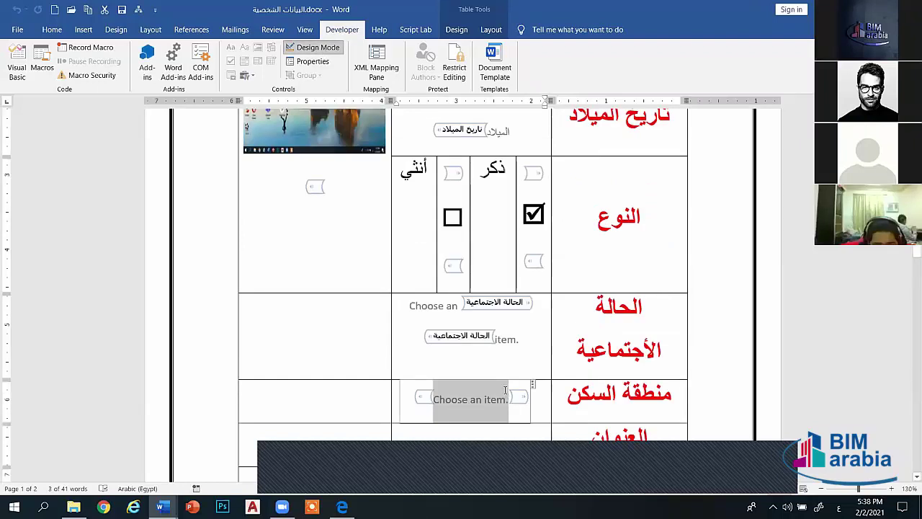
type("ا")
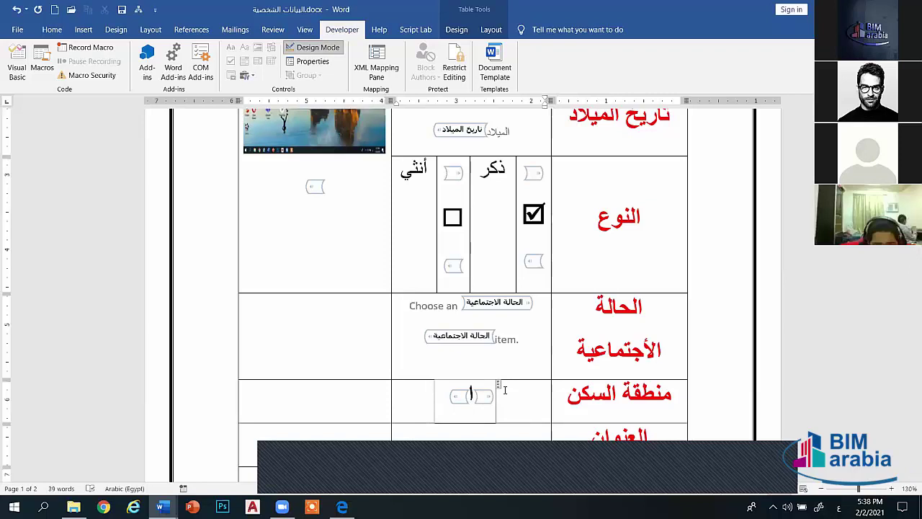
type("نقر هنا")
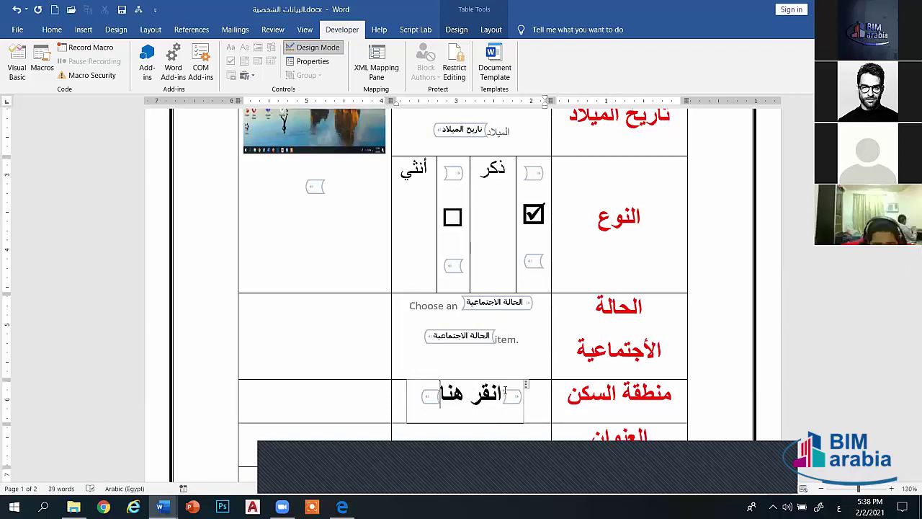
type(" لا")
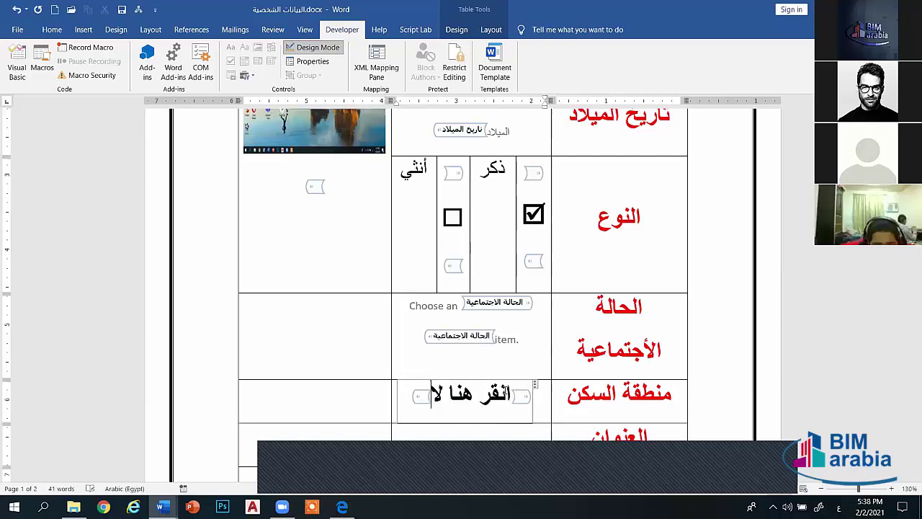
key("BackSpace")
key("BackSpace")
key("BackSpace")
key("BackSpace")
key("BackSpace")
key("BackSpace")
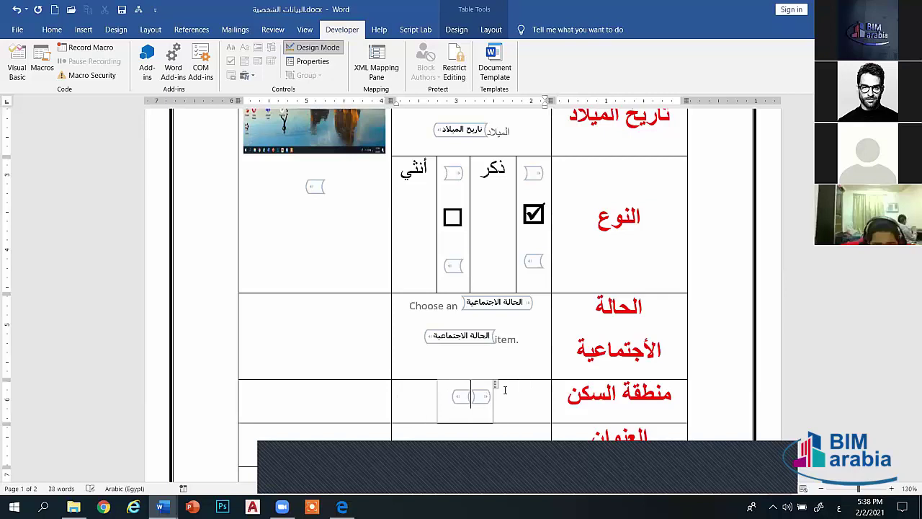
type("انقر")
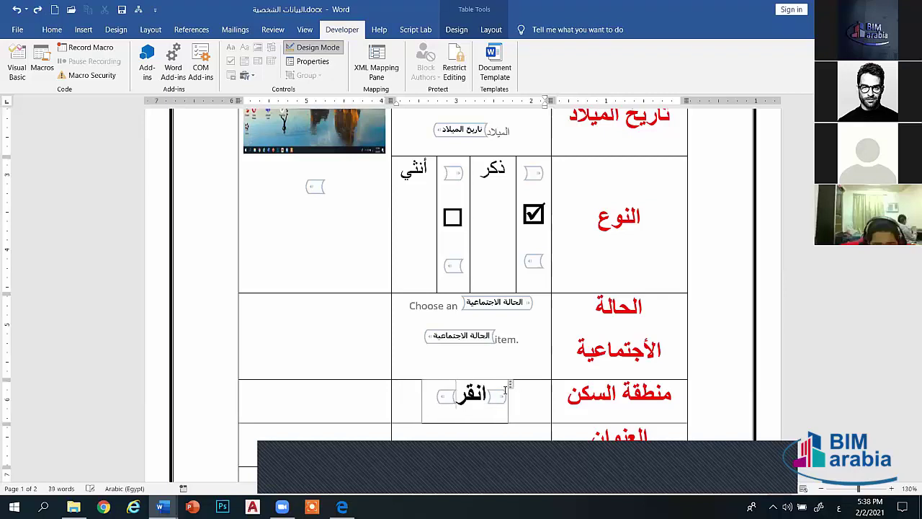
type(" هنا ل")
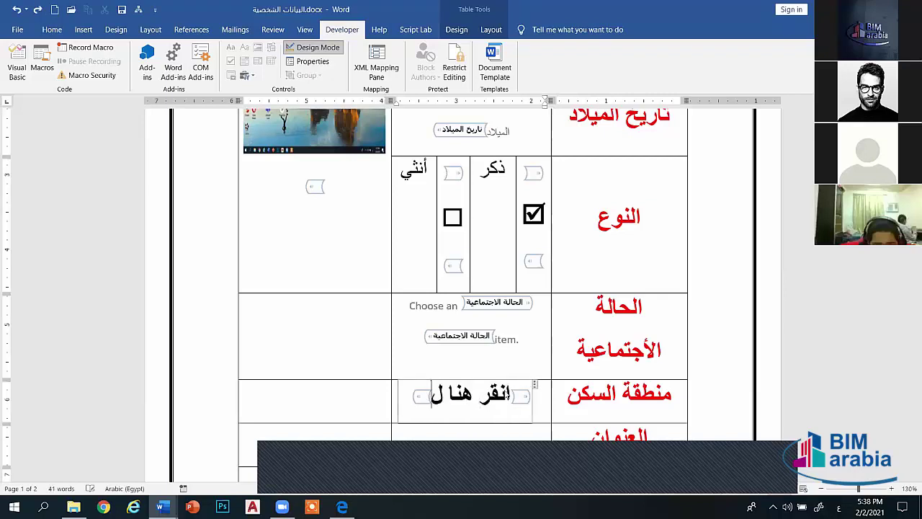
key("BackSpace")
key("BackSpace")
key("BackSpace")
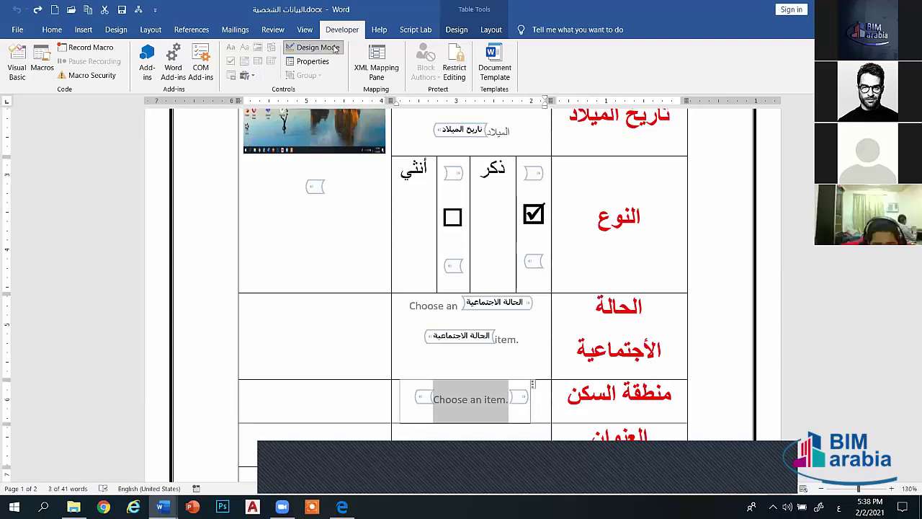
left_click(330, 47)
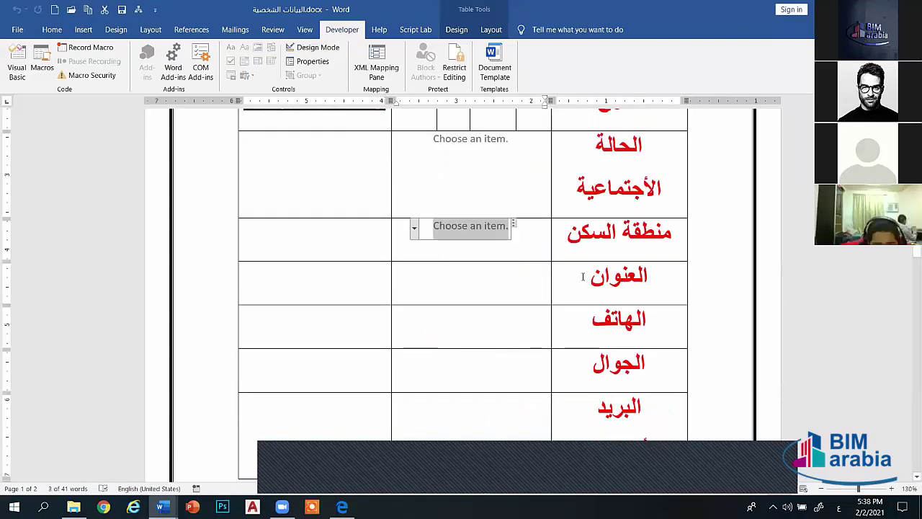
left_click(547, 279)
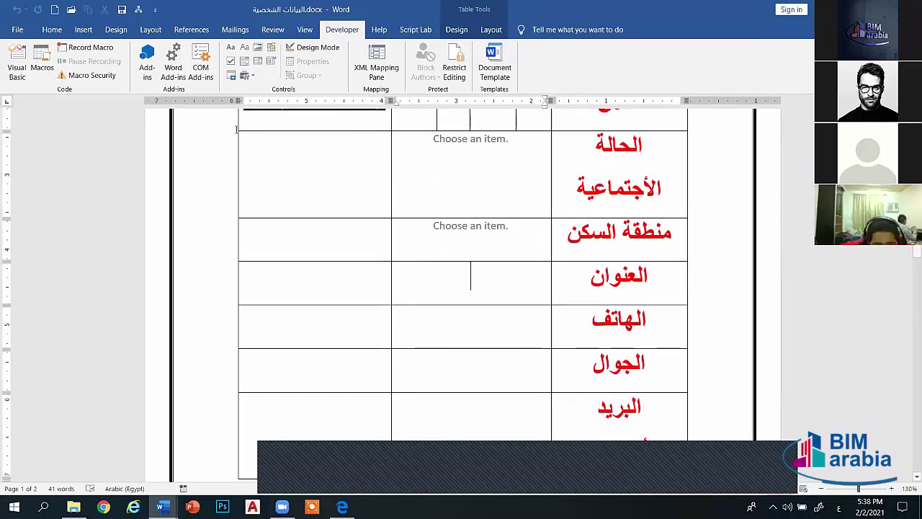
scroll(317, 184, "up", 3)
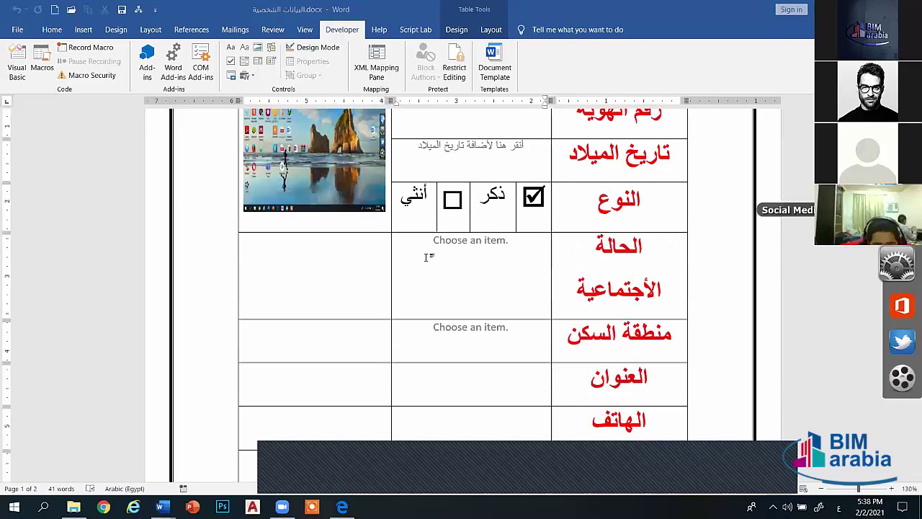
left_click(483, 252)
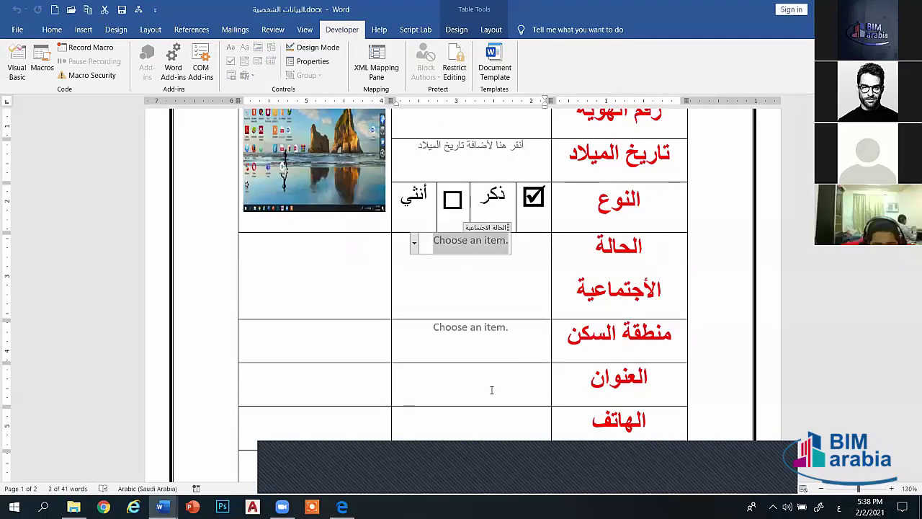
key("Escape")
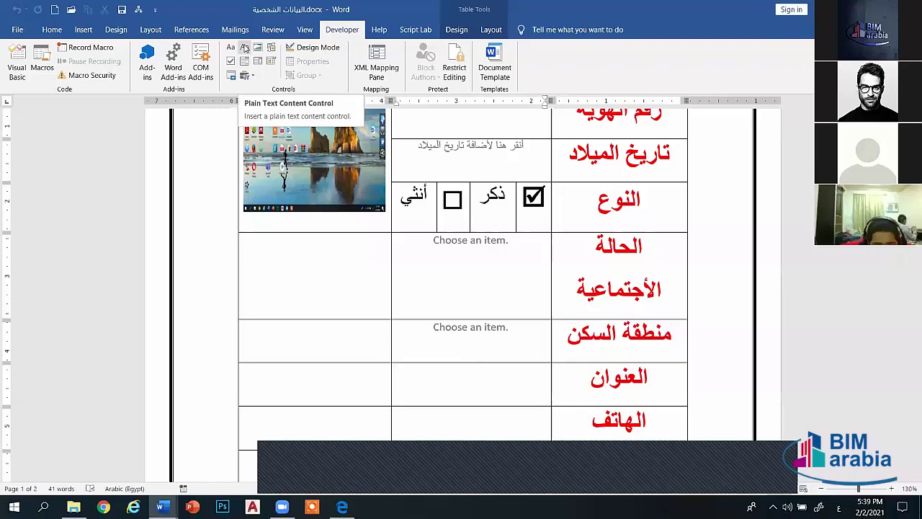
left_click(475, 370)
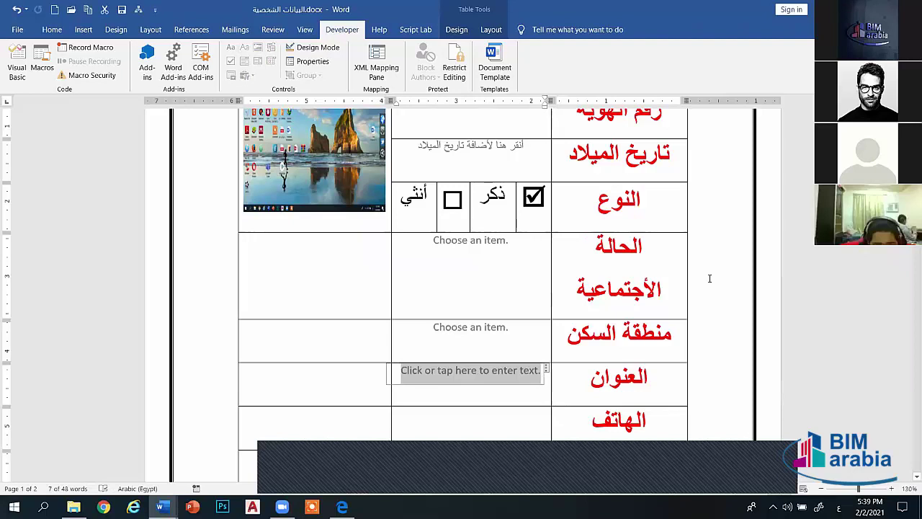
key("ctrl+z")
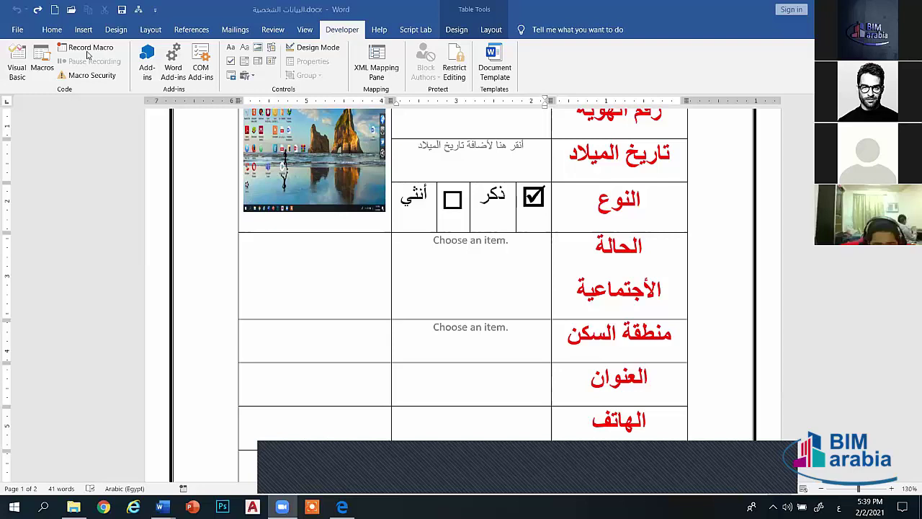
Open the VBA macro editor, then return to the Word personal-data form with Alt+F11.
left_click(18, 72)
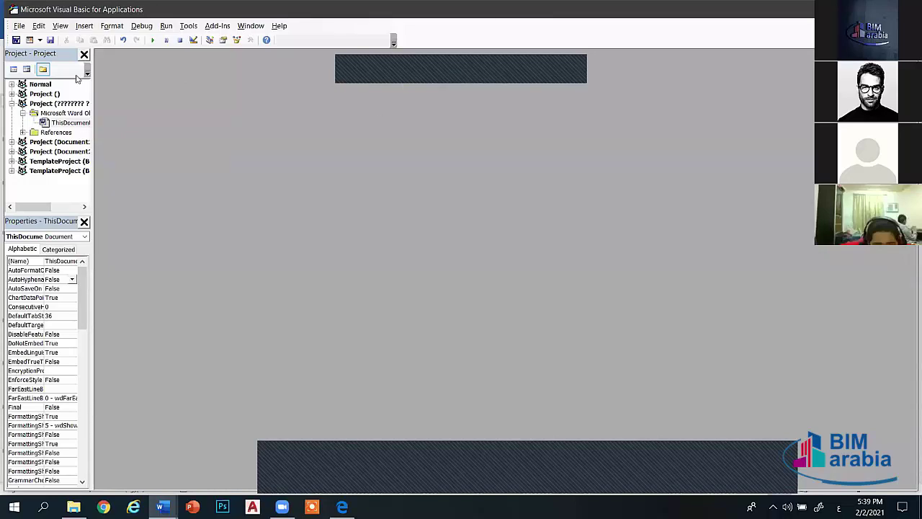
key("alt+F11")
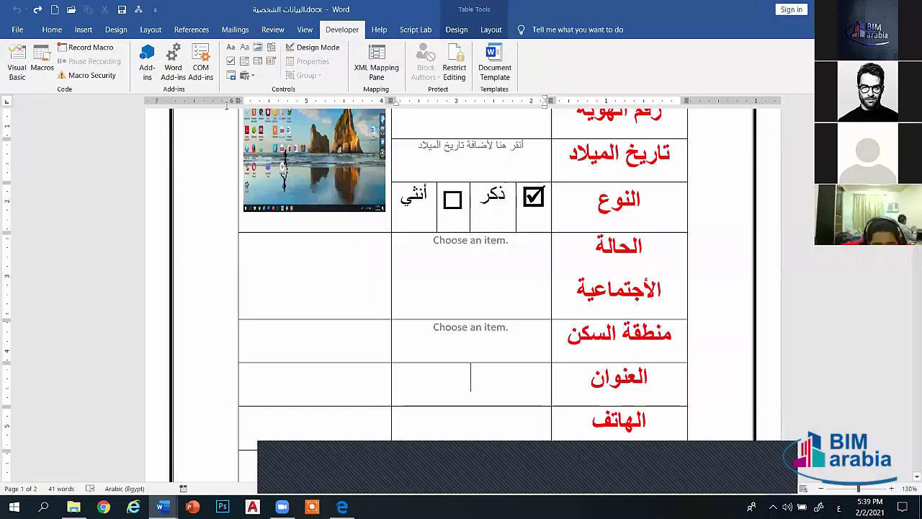
key("alt+F8")
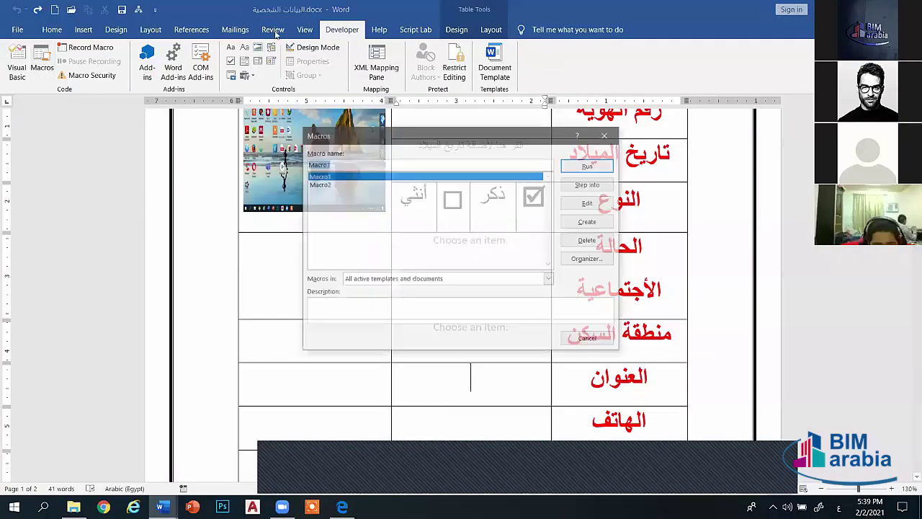
key("Return")
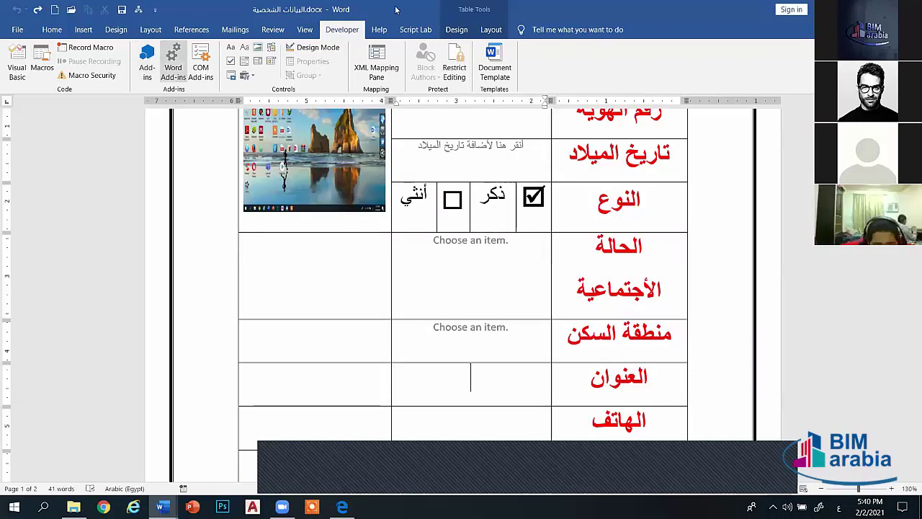
left_click(496, 59)
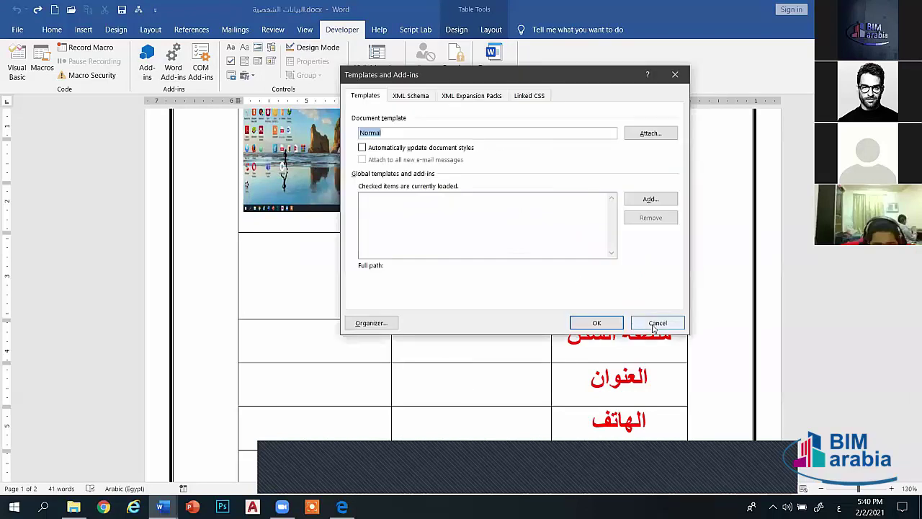
left_click(654, 328)
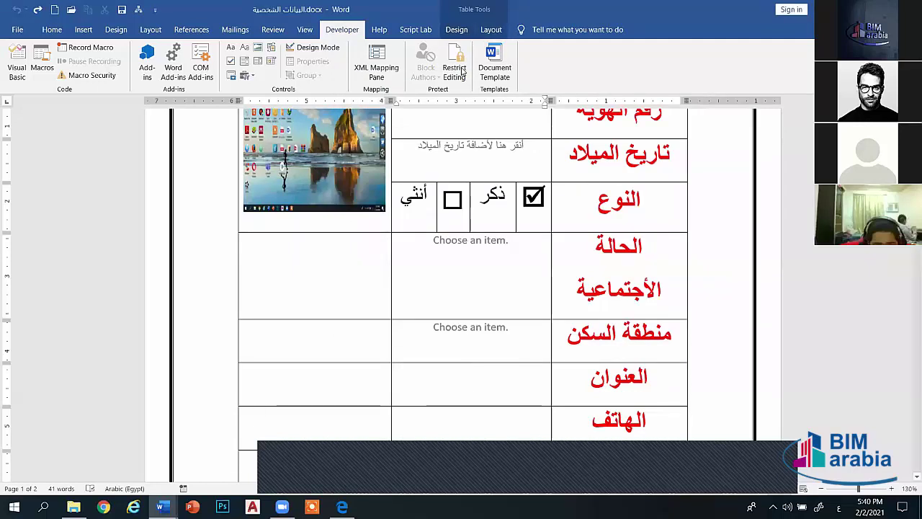
Limit editing to Filling in forms in the Restrict Editing pane without enforcing protection.
left_click(454, 67)
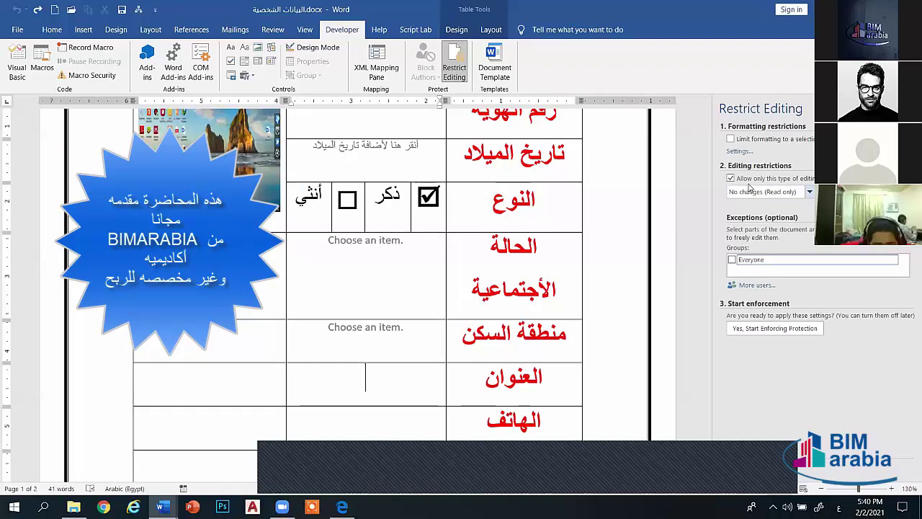
left_click(766, 192)
left_click(757, 215)
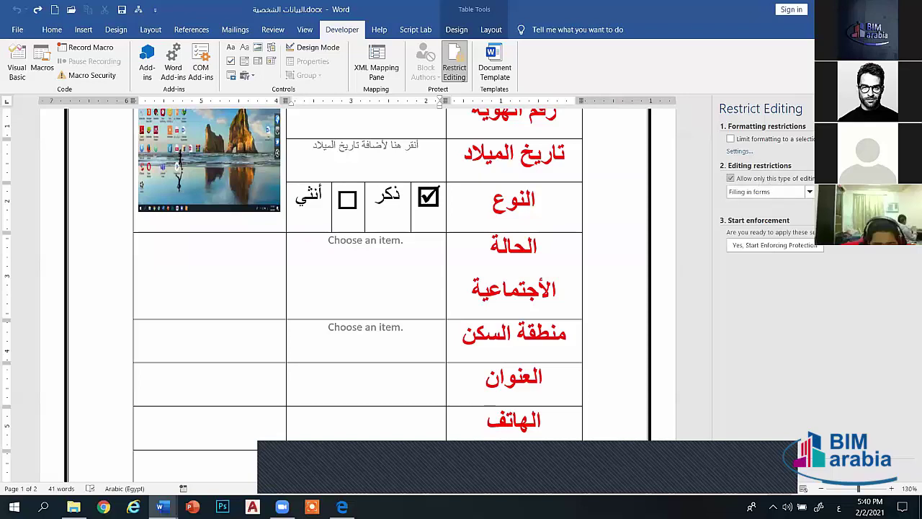
left_click(810, 192)
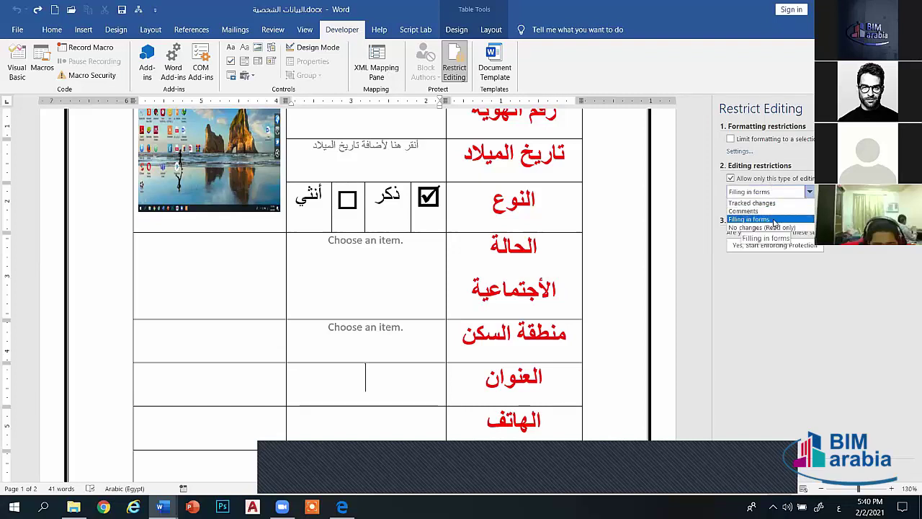
left_click(773, 219)
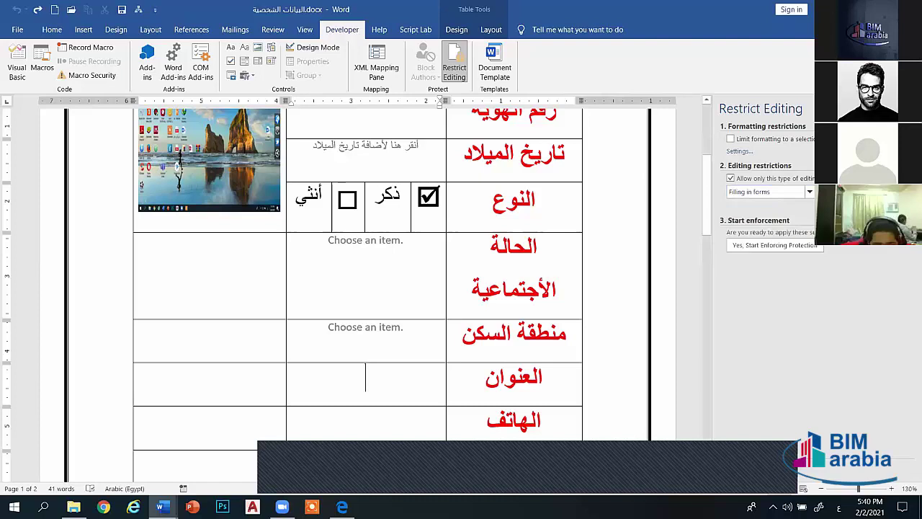
left_click(454, 66)
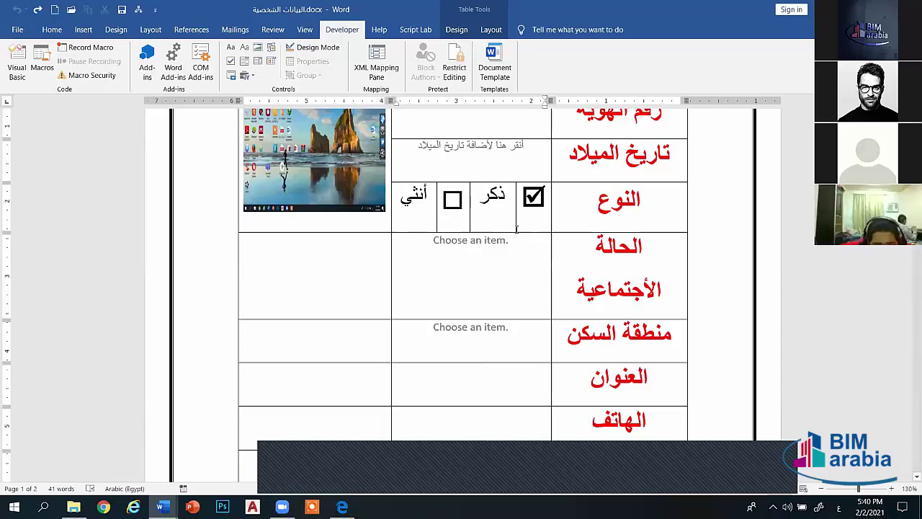
Open the Script Lab code editor from the Script Lab ribbon tab.
left_click(374, 56)
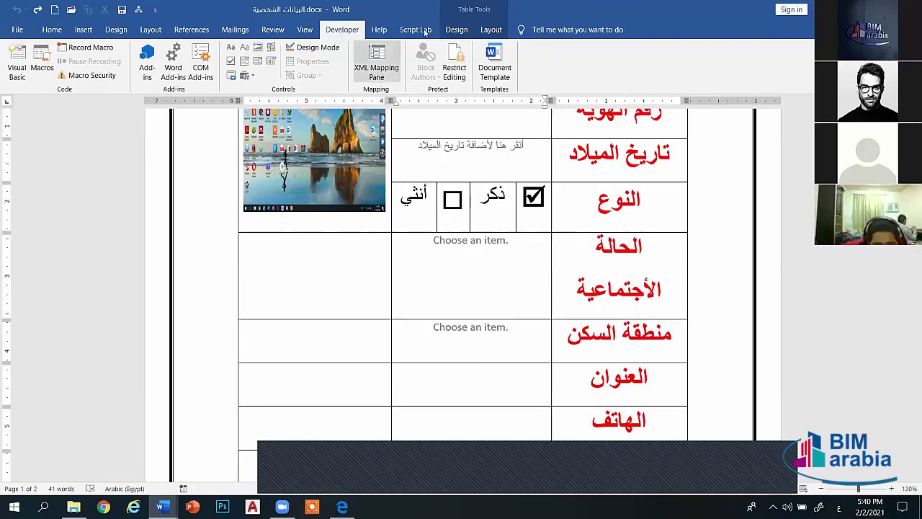
left_click(425, 33)
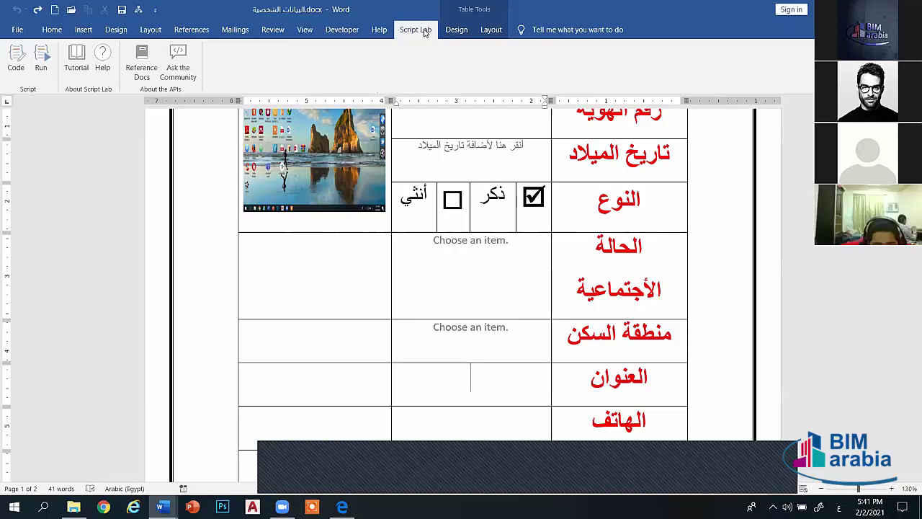
left_click(17, 62)
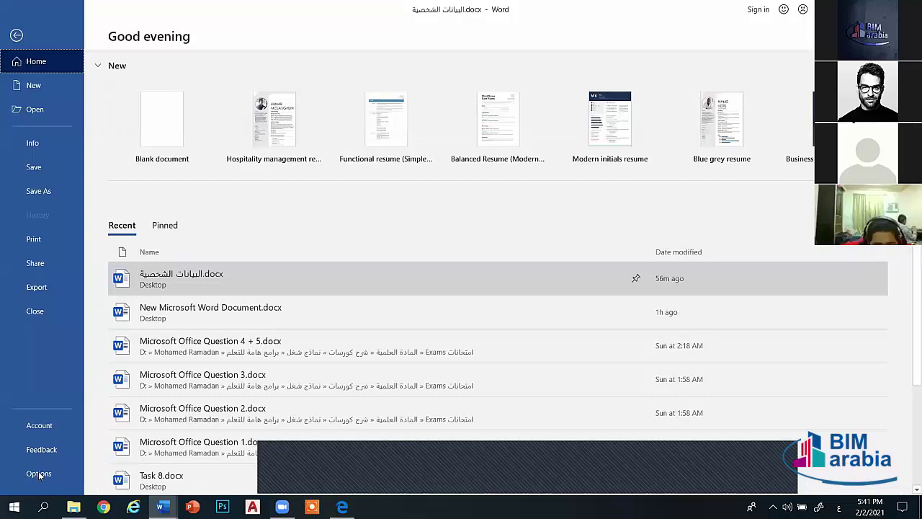
Uncheck Script Lab under Customize Ribbon in Word Options and apply the change.
left_click(36, 473)
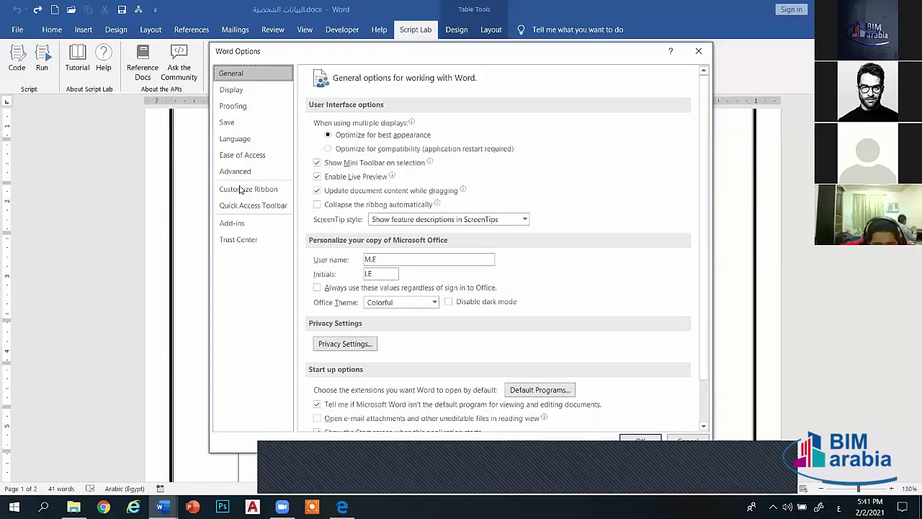
left_click(239, 189)
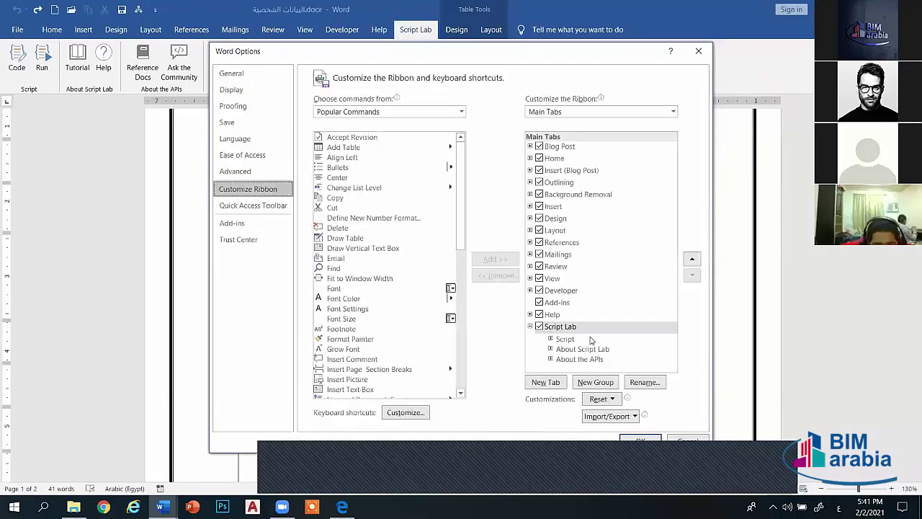
left_click(536, 328)
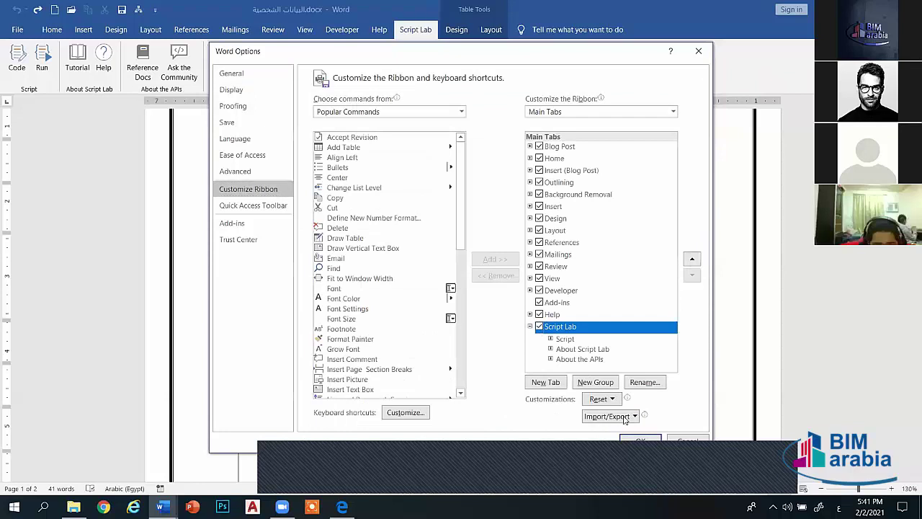
key("space")
key("Return")
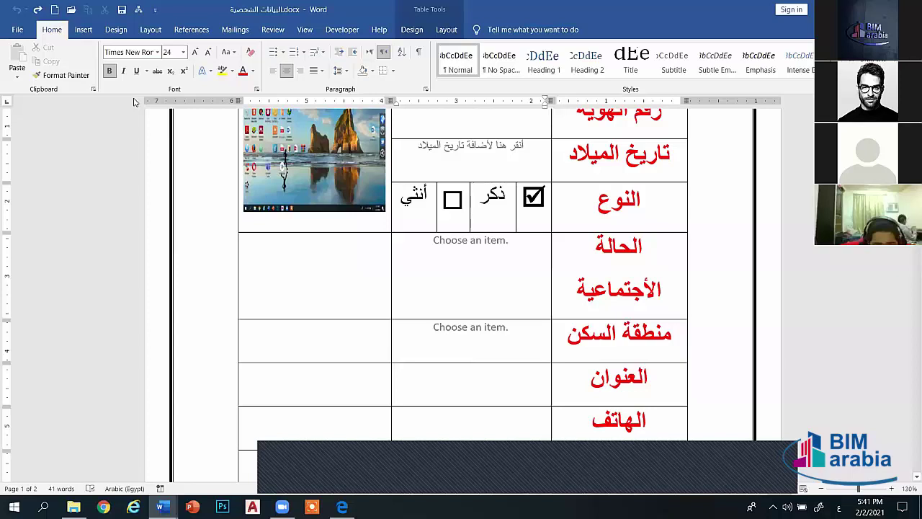
Show the Insert tab, then bring up the File backstage Home page with templates and recent documents.
left_click(83, 31)
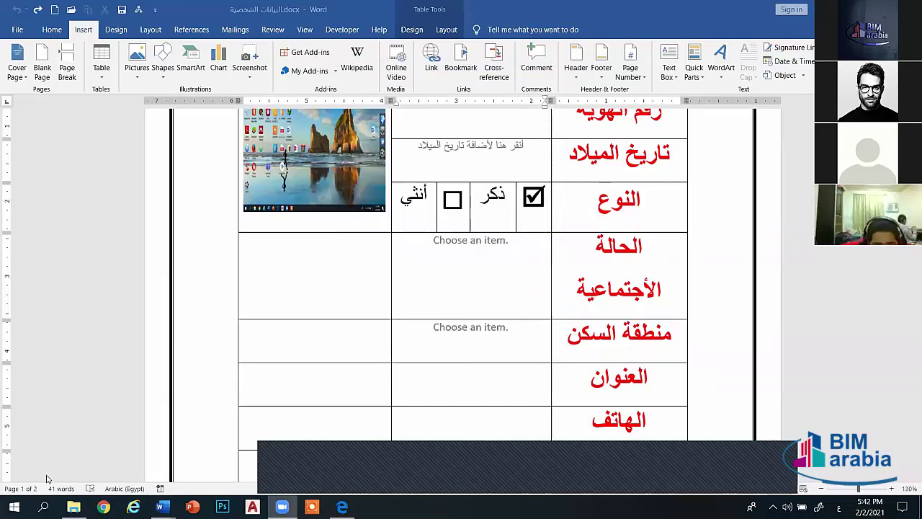
key("alt+f")
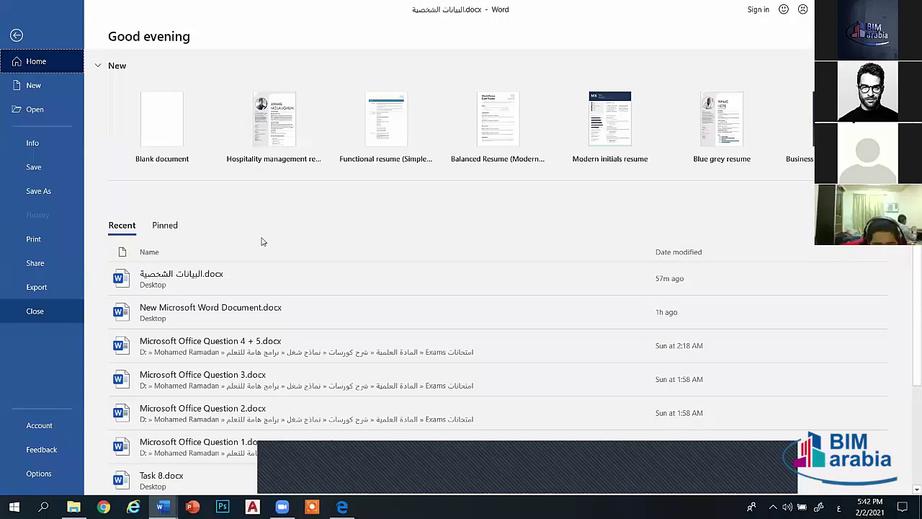
Exit backstage and toggle References off and back on in Customize Ribbon, then close Word Options.
key("Escape")
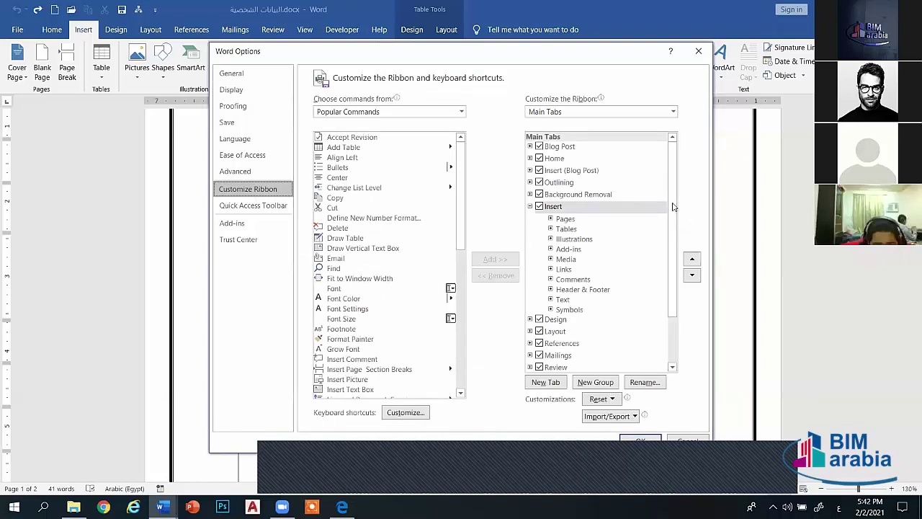
scroll(566, 278, "down", 2)
scroll(566, 278, "up", 2)
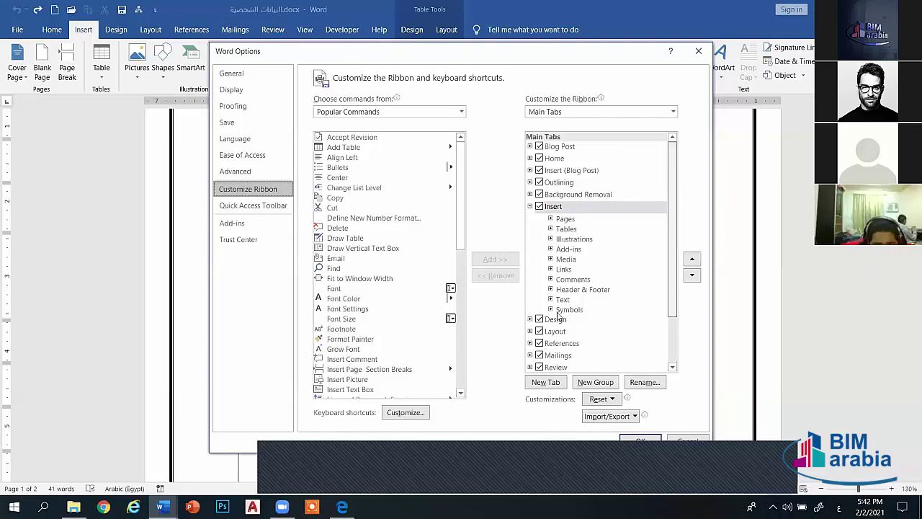
scroll(548, 287, "down", 2)
left_click(541, 282)
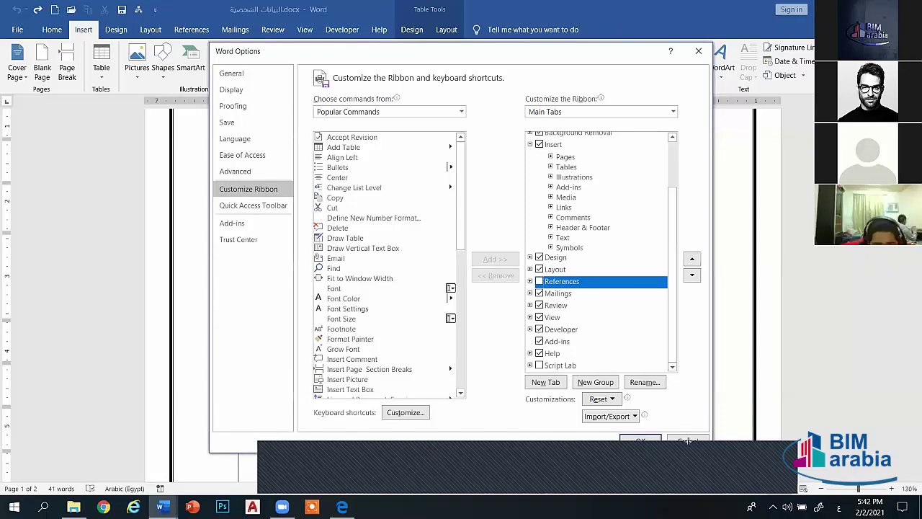
key("space")
left_click(634, 439)
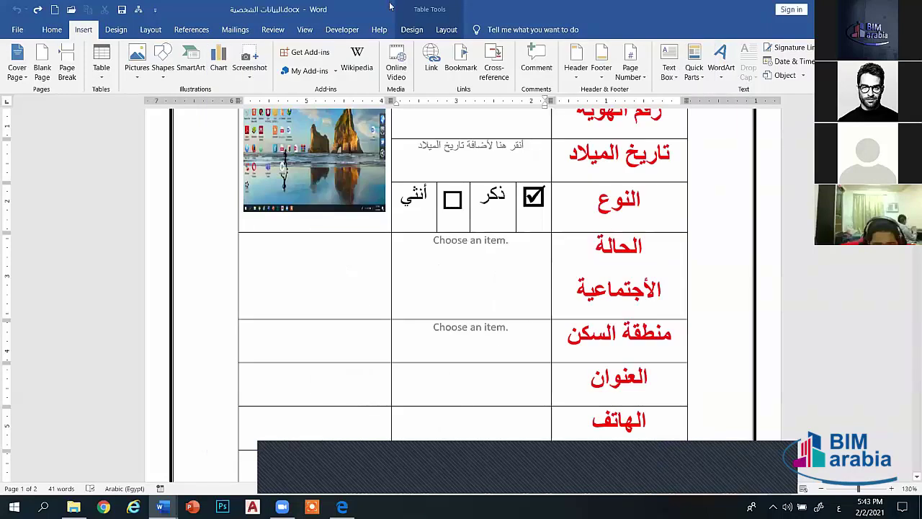
Insert a Plain Text content control into the العنوان (Address) answer cell from the Developer tab.
left_click(416, 29)
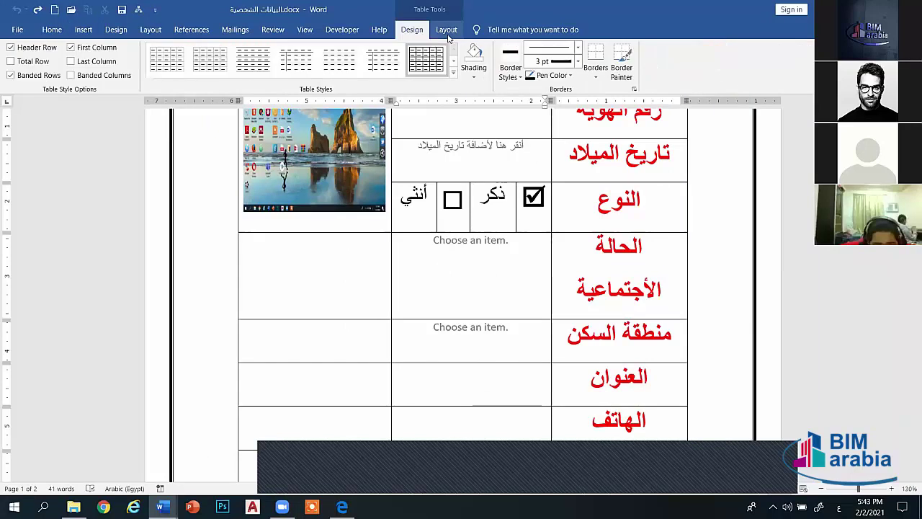
left_click(542, 359)
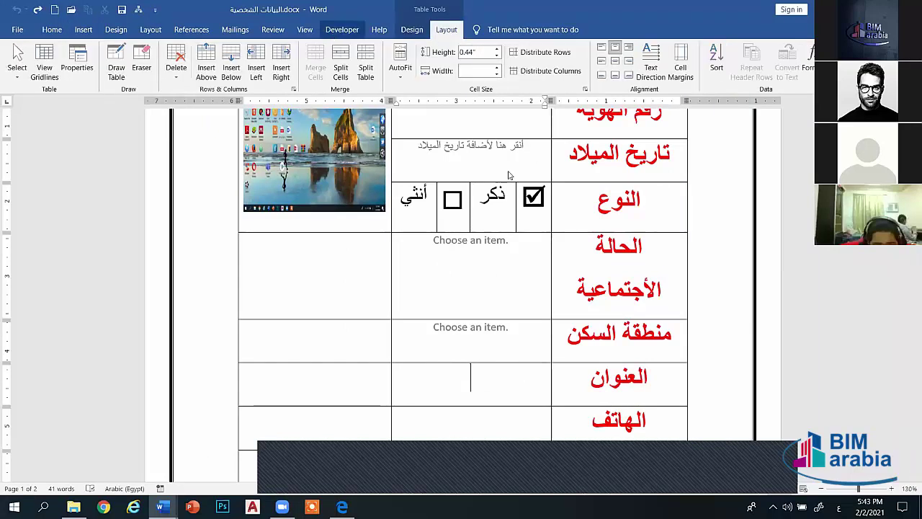
right_click(333, 34)
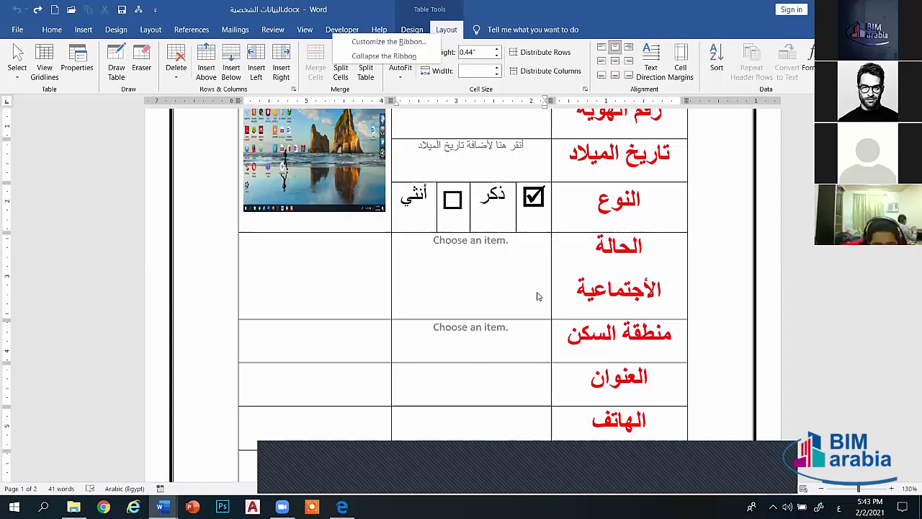
left_click(401, 75)
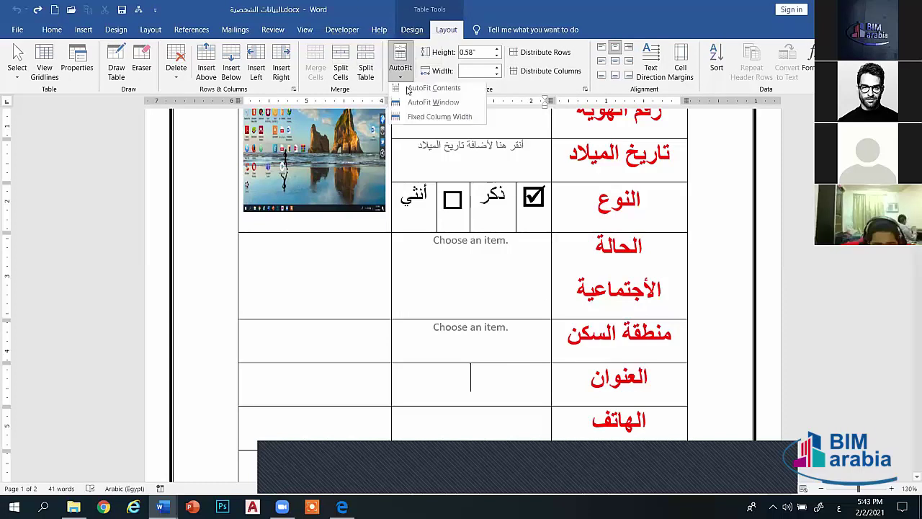
left_click(351, 32)
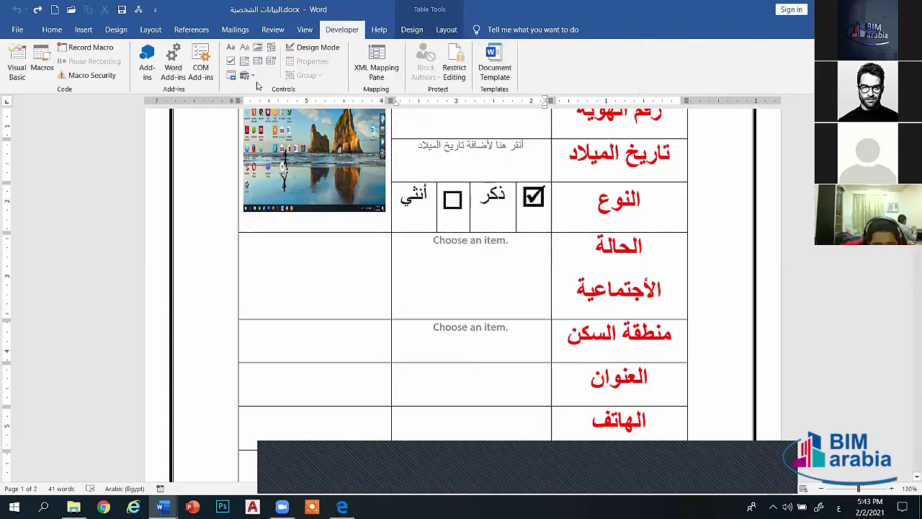
left_click(231, 47)
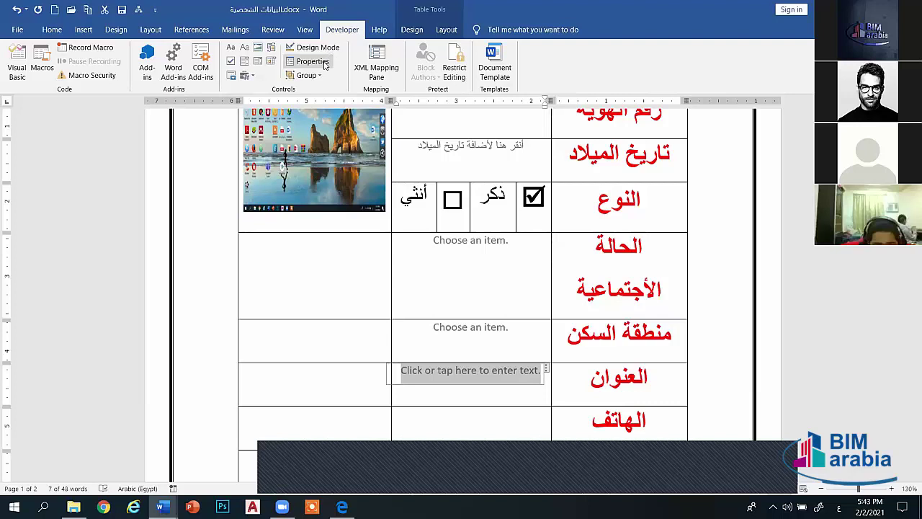
Set the address control to use the نمط البيانات style and make it undeletable.
left_click(324, 64)
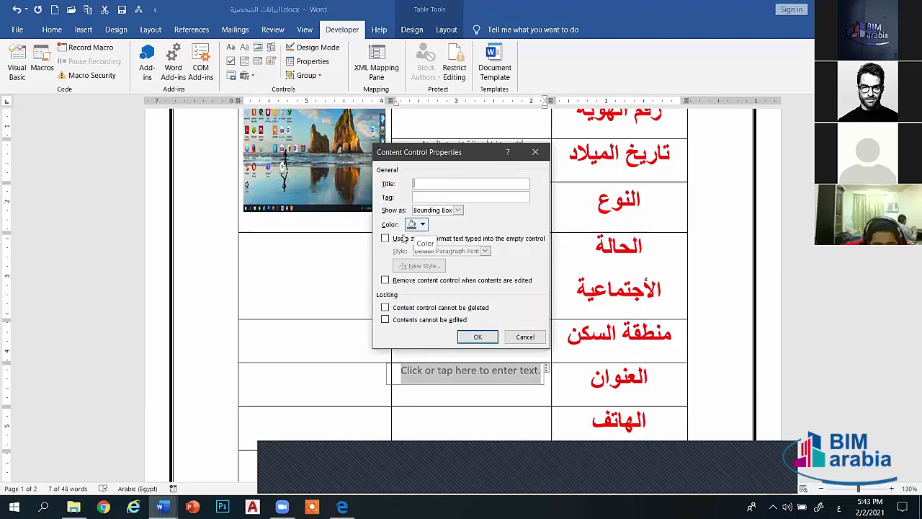
left_click(393, 241)
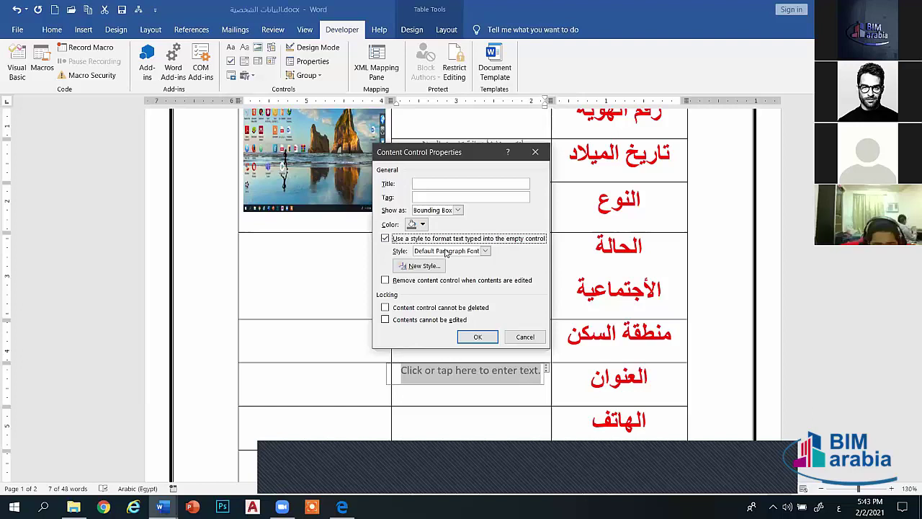
left_click(447, 250)
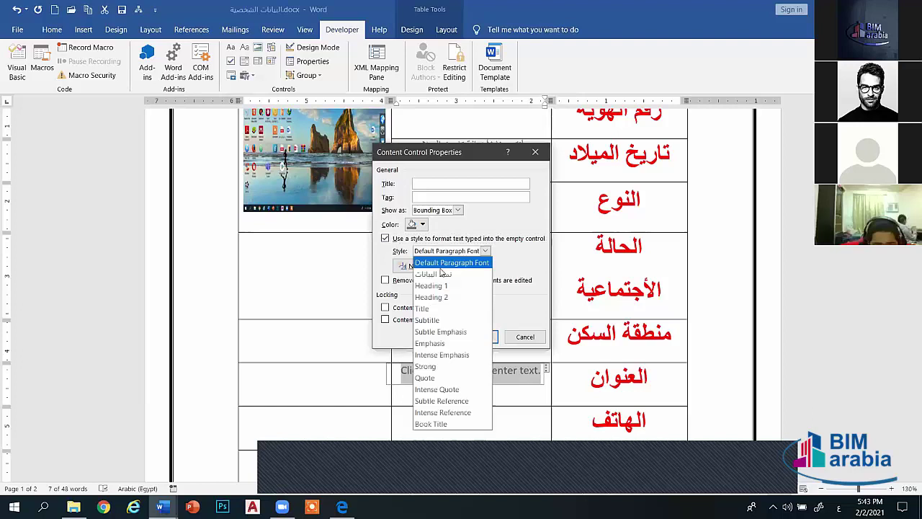
left_click(435, 277)
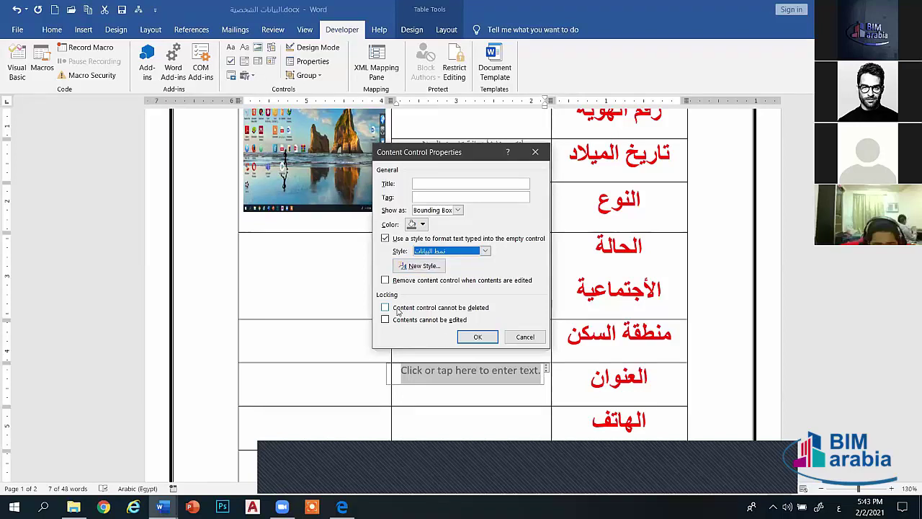
left_click(385, 308)
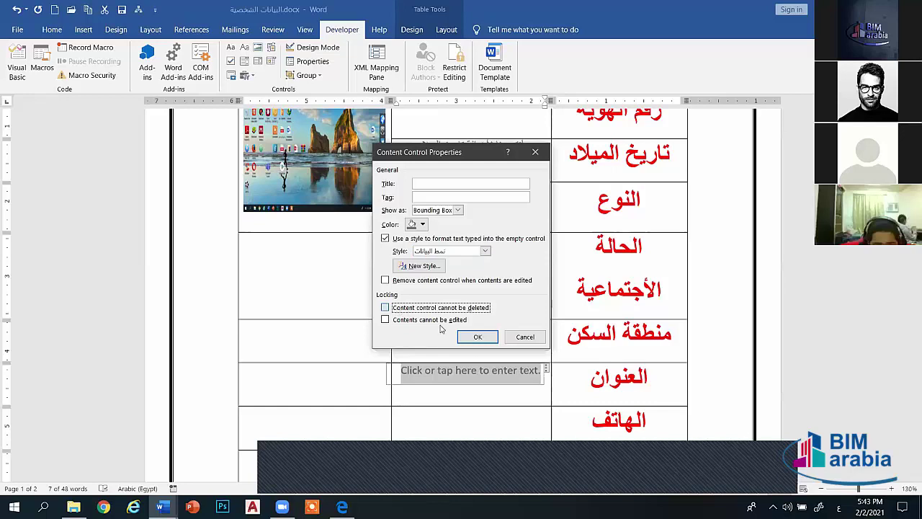
left_click(476, 337)
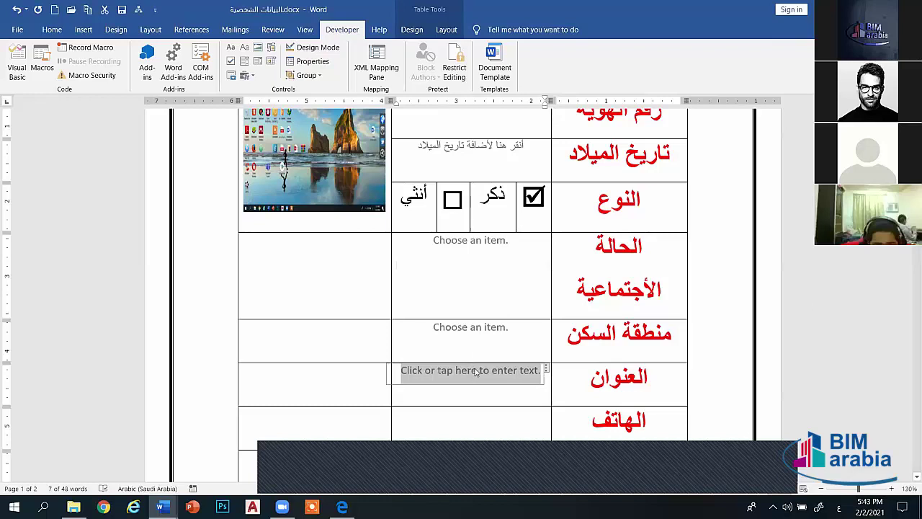
Turn on Design Mode and scroll down to the address and الهاتف rows.
left_click(317, 47)
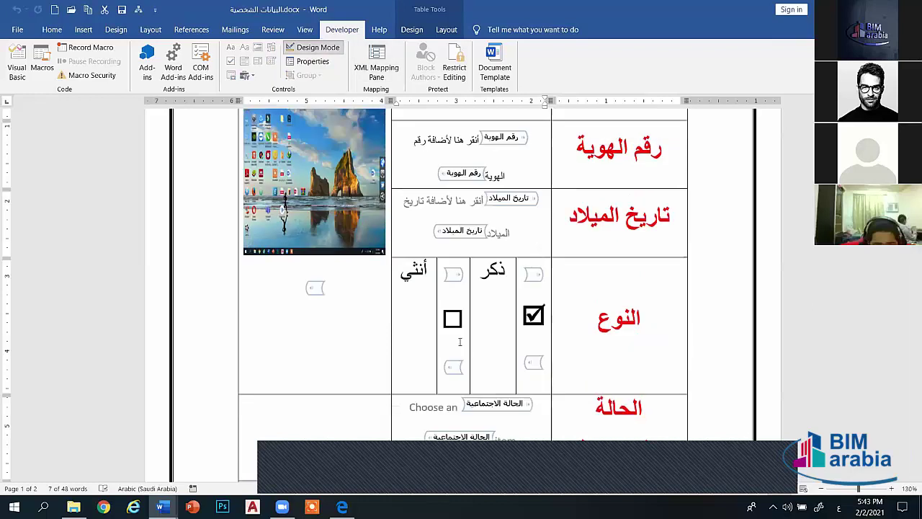
scroll(536, 399, "down", 2)
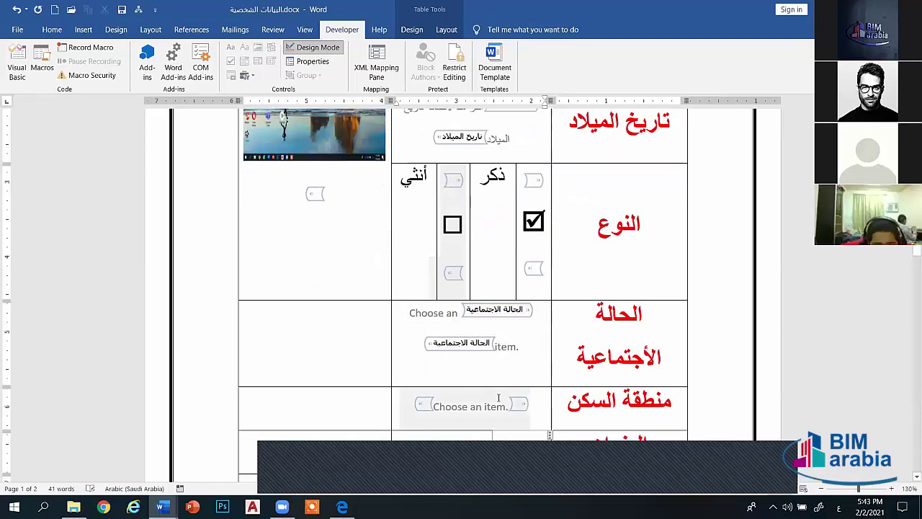
left_click(498, 397)
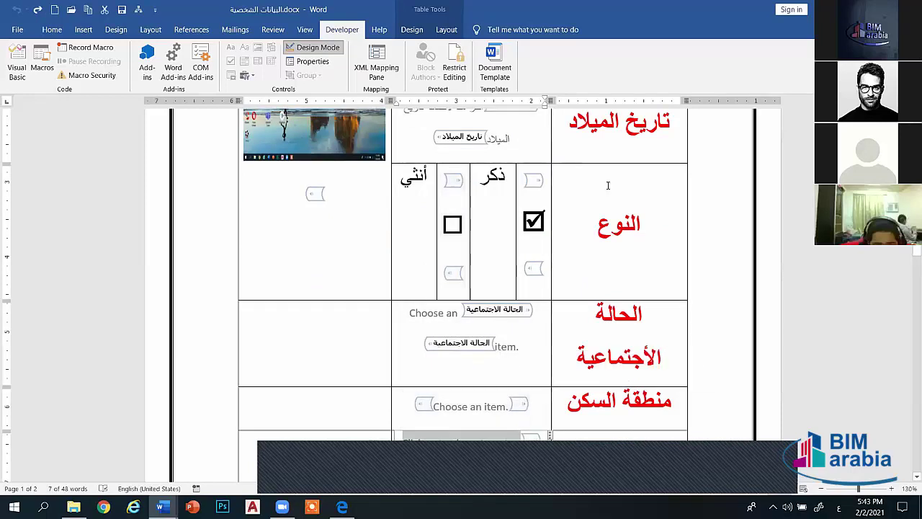
left_click(534, 132)
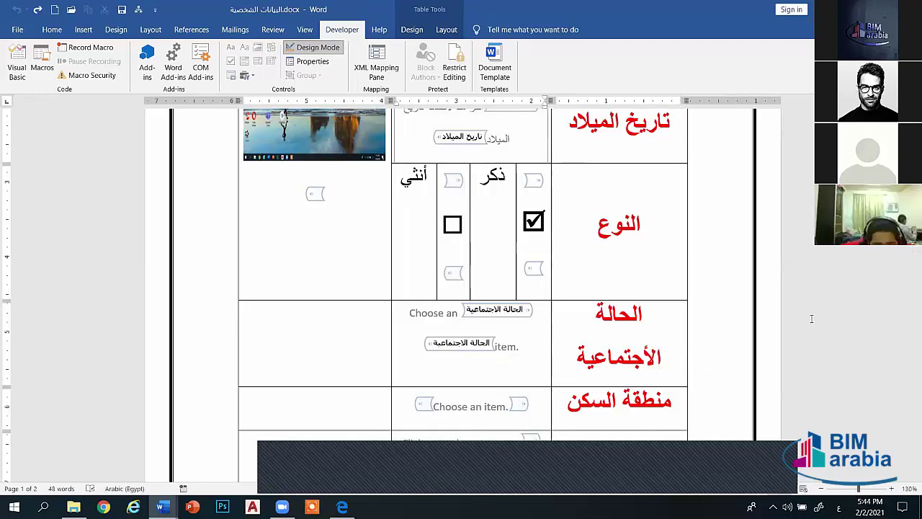
key("alt+shift")
scroll(525, 224, "down", 5)
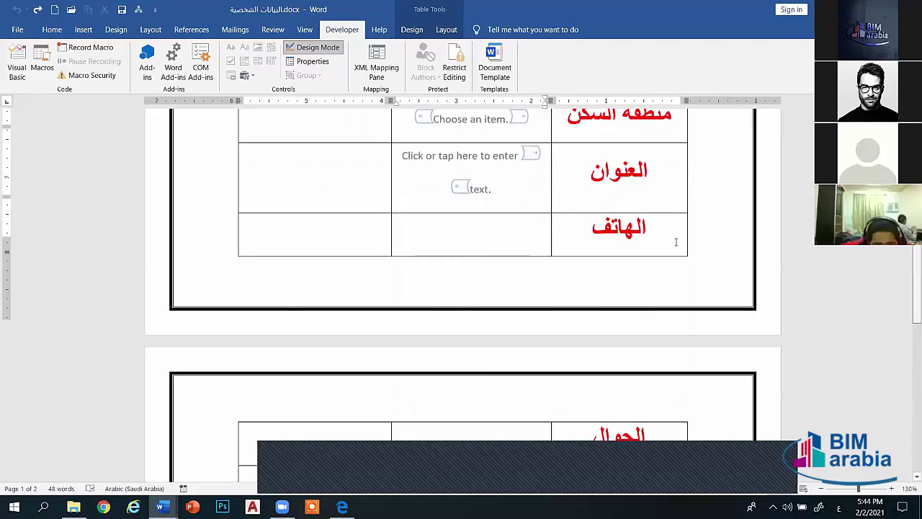
scroll(525, 224, "down", 1)
Insert a Date Picker content control into the الهاتف answer cell.
left_click(513, 217)
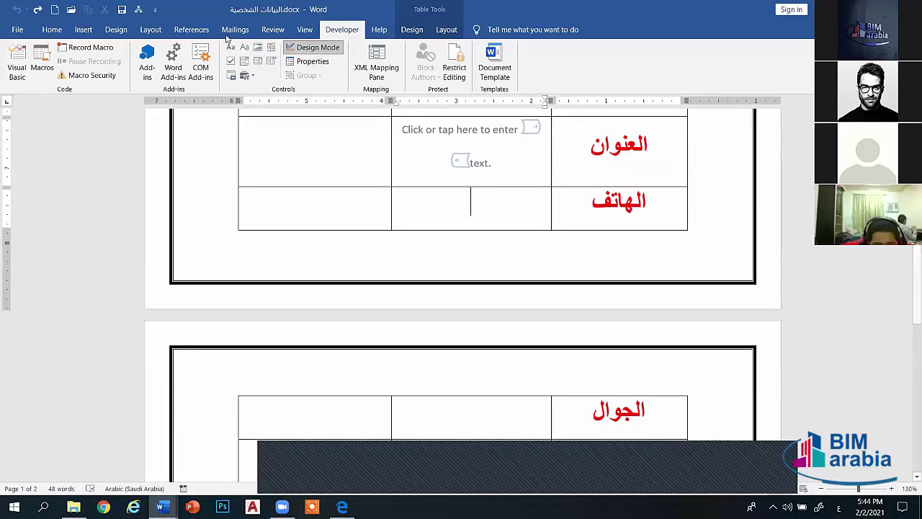
key("alt+shift")
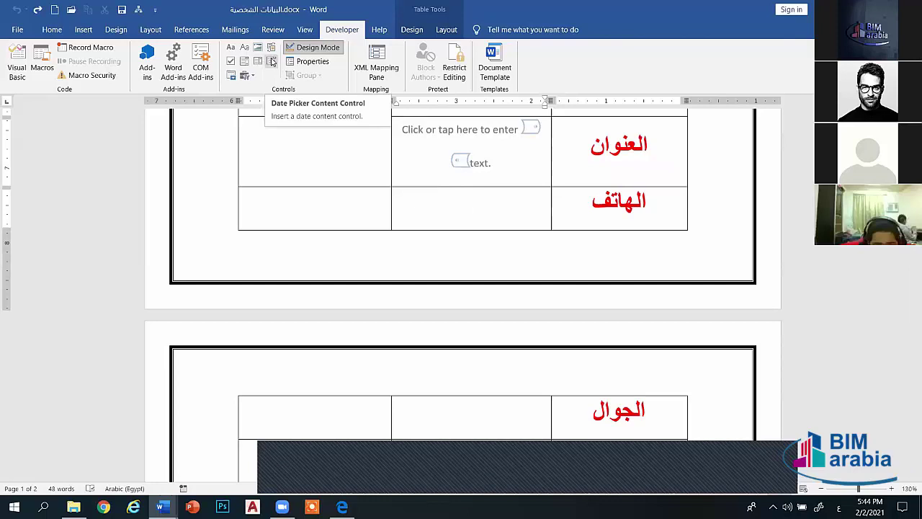
left_click(271, 61)
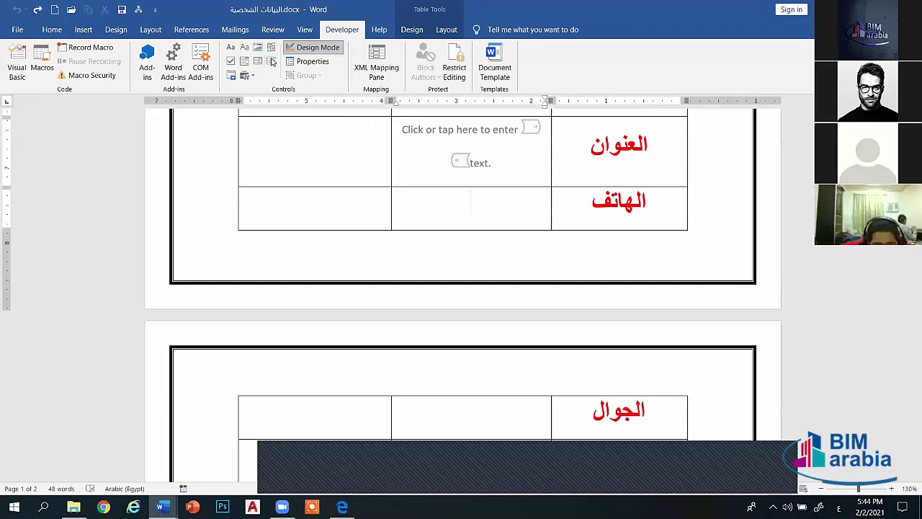
Try yyyy-MM-dd format, English (United States) and Gregorian calendar in the date picker properties.
right_click(317, 61)
left_click(313, 61)
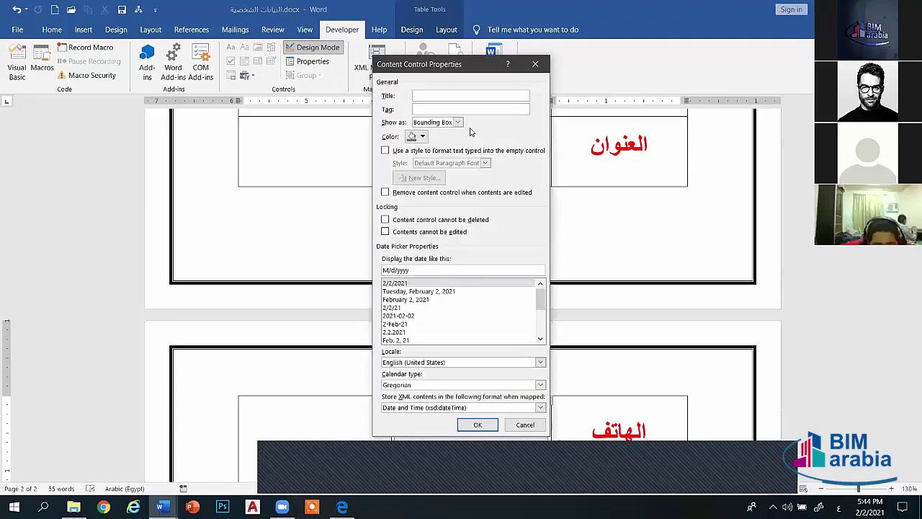
left_click(398, 324)
left_click(403, 316)
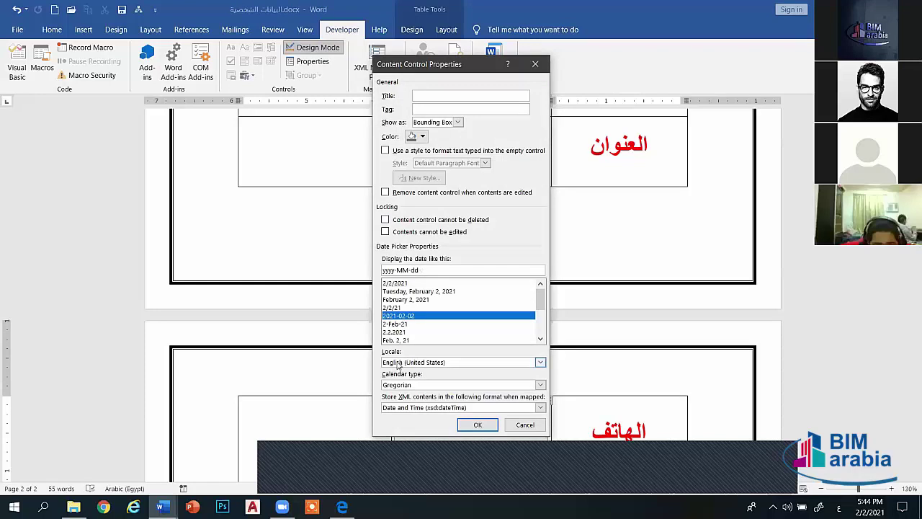
left_click(399, 364)
left_click(403, 388)
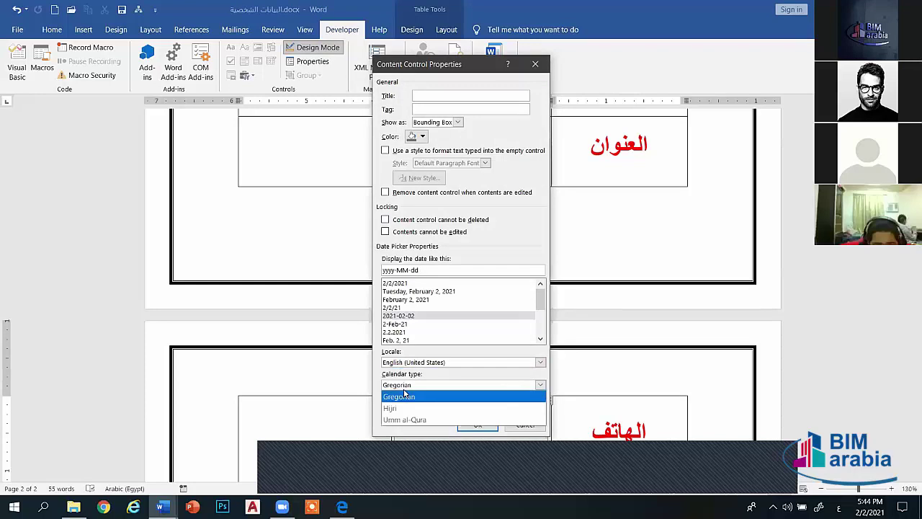
left_click(404, 395)
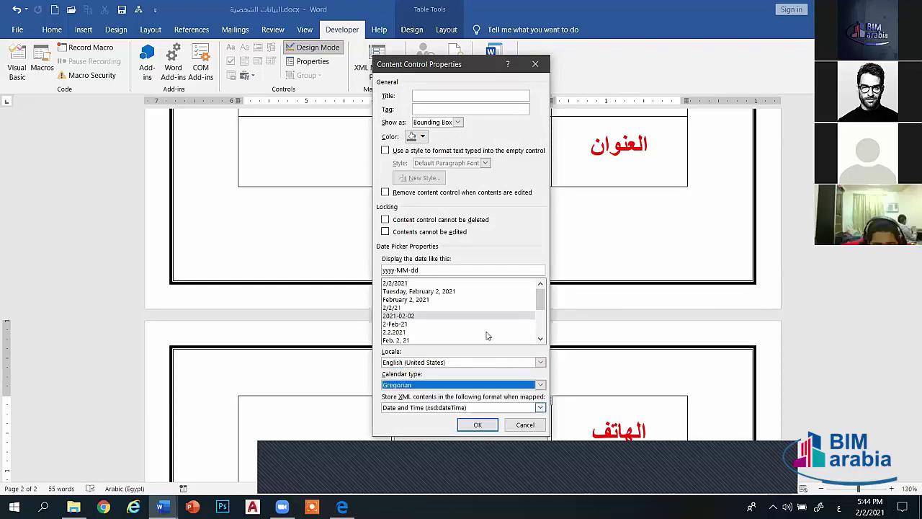
left_click(534, 65)
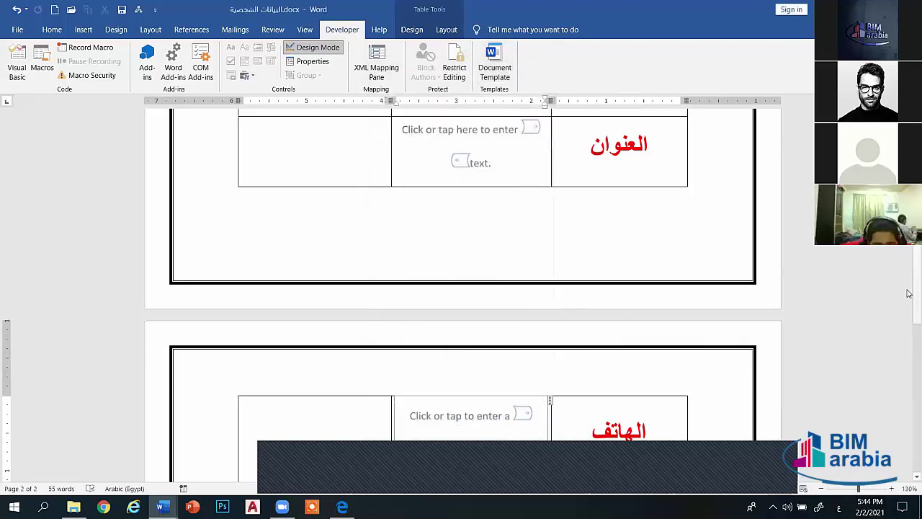
Insert an unticked Check Box content control into the البريد الألكتروني answer cell.
scroll(909, 325, "down", 6)
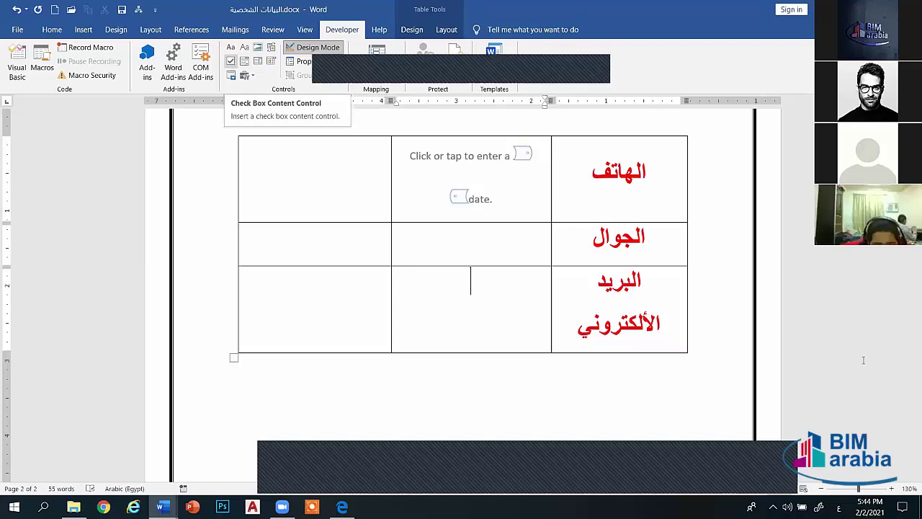
left_click_drag(909, 320, 910, 259)
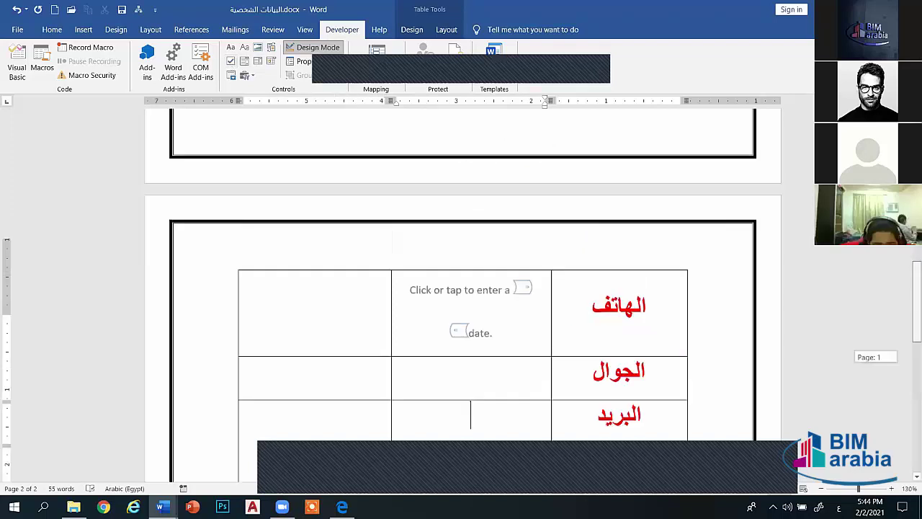
scroll(535, 321, "up", 5)
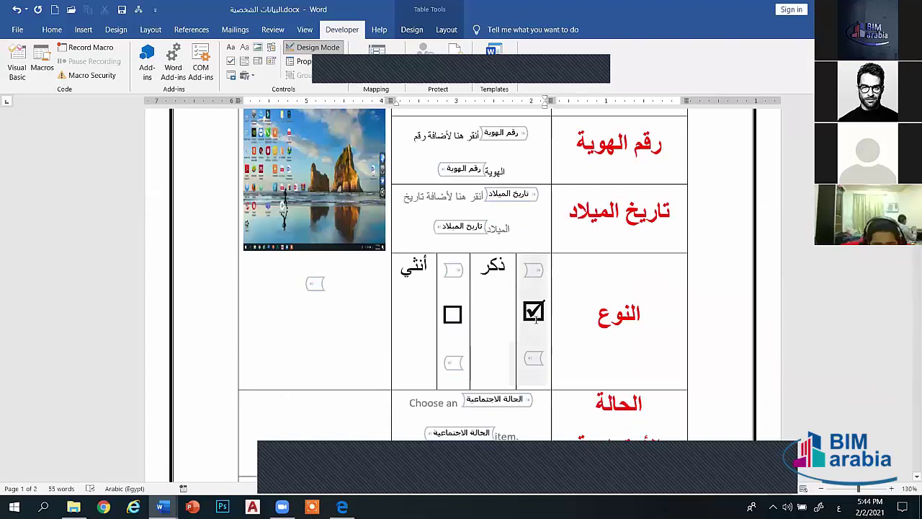
left_click(533, 311)
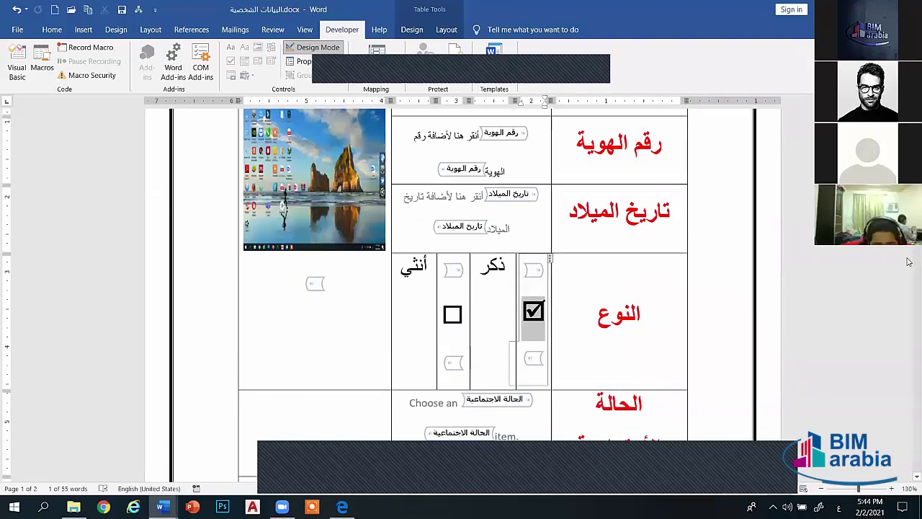
scroll(543, 236, "down", 5)
left_click(495, 209)
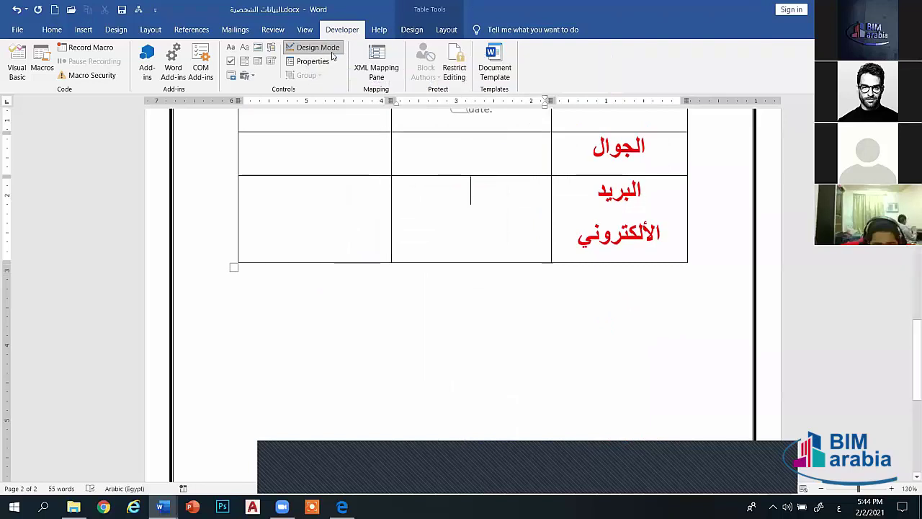
left_click(311, 61)
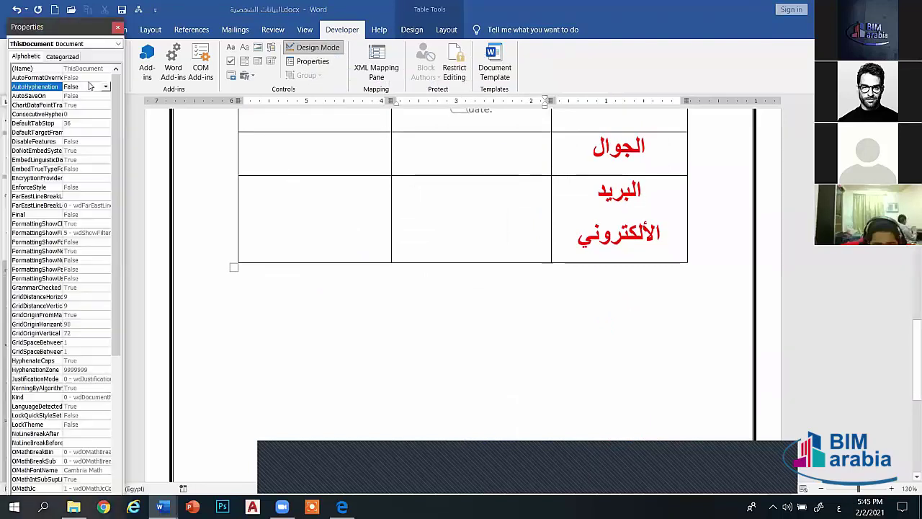
left_click(231, 60)
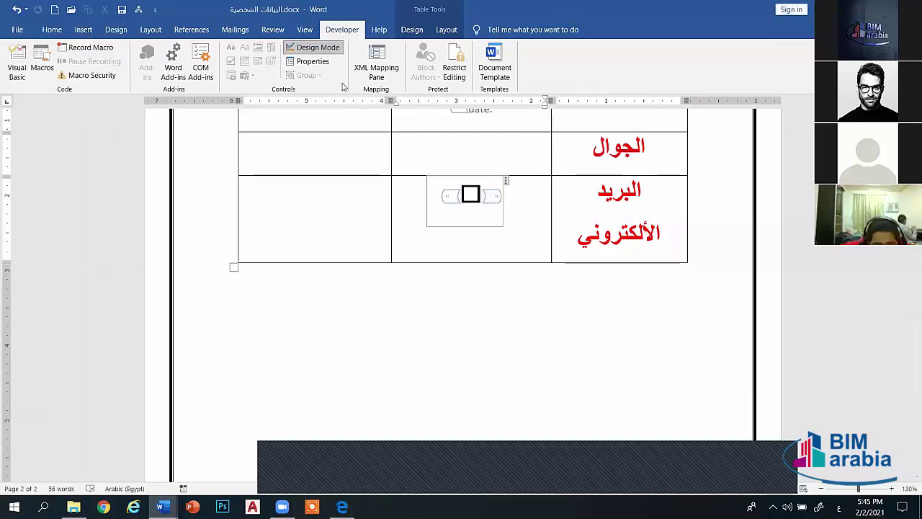
left_click(311, 61)
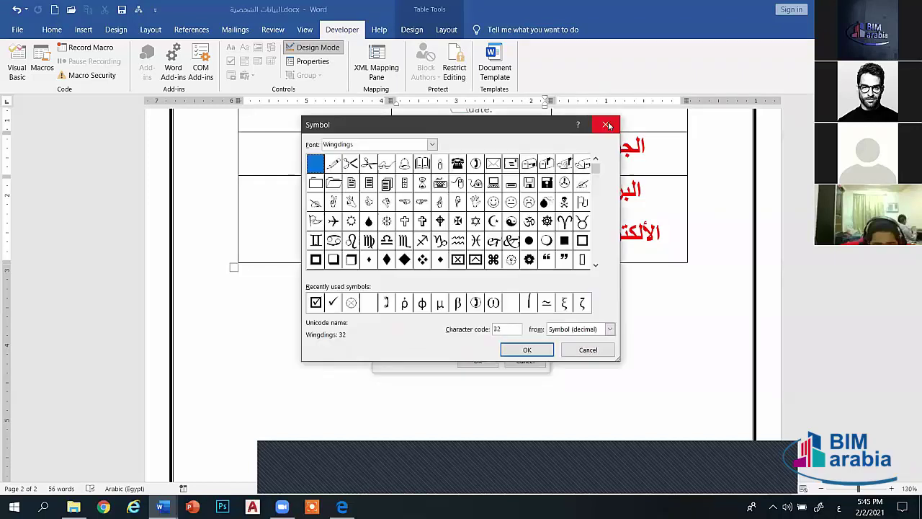
key("Escape")
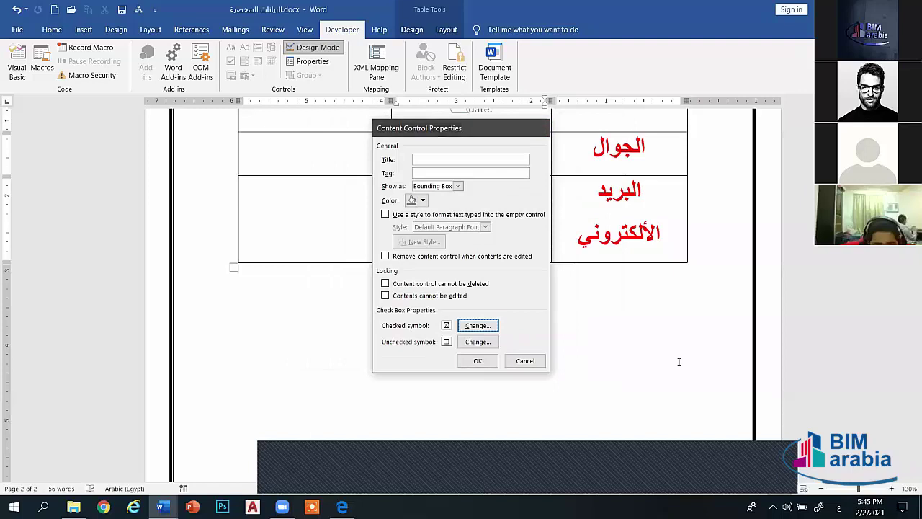
key("Escape")
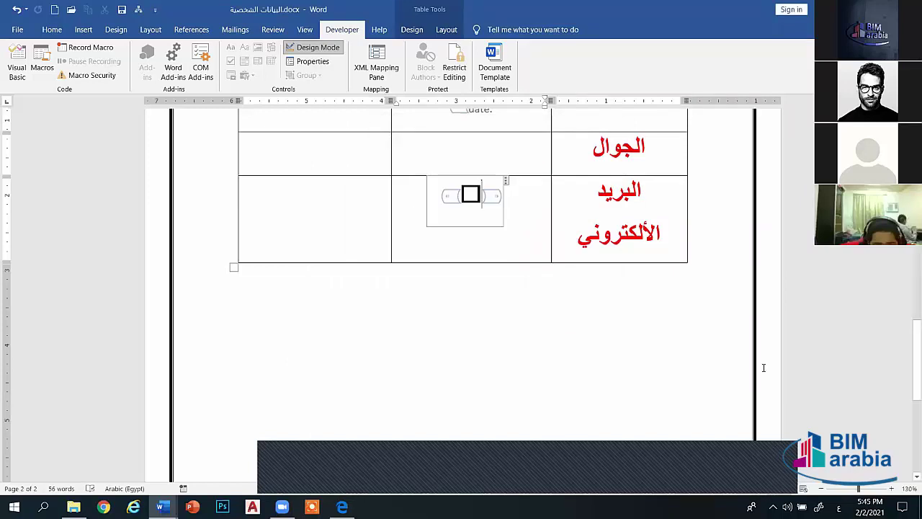
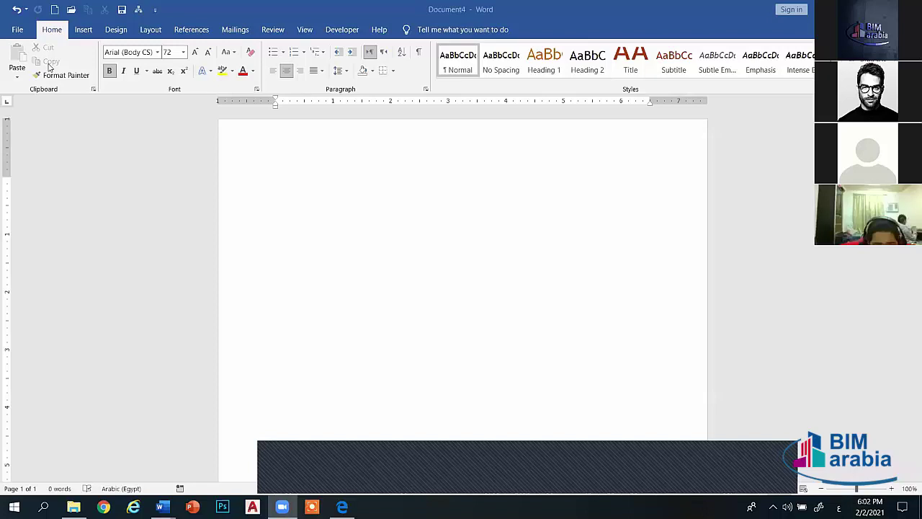
Focus the blank Document4 window, switch input to English, and open the Insert Shapes gallery.
left_click(84, 30)
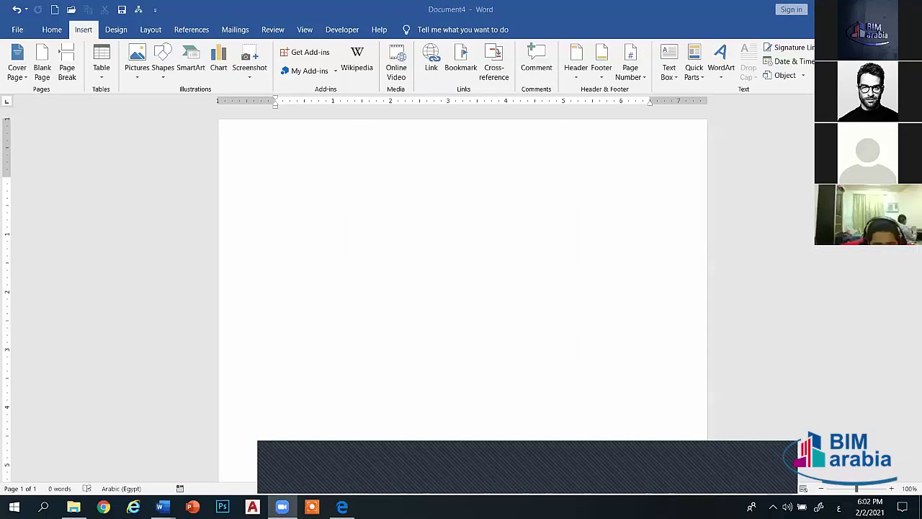
left_click(775, 230)
scroll(533, 269, "down", 1)
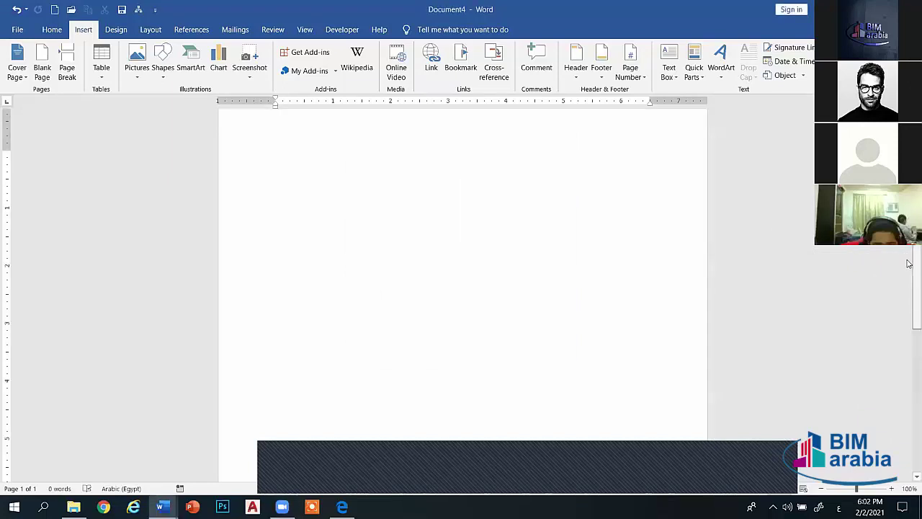
scroll(534, 269, "down", 2)
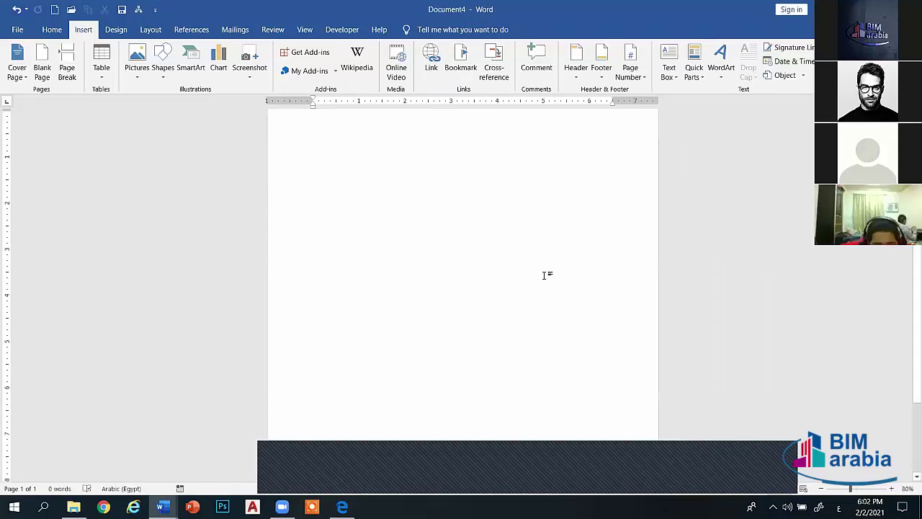
scroll(545, 275, "up", 5)
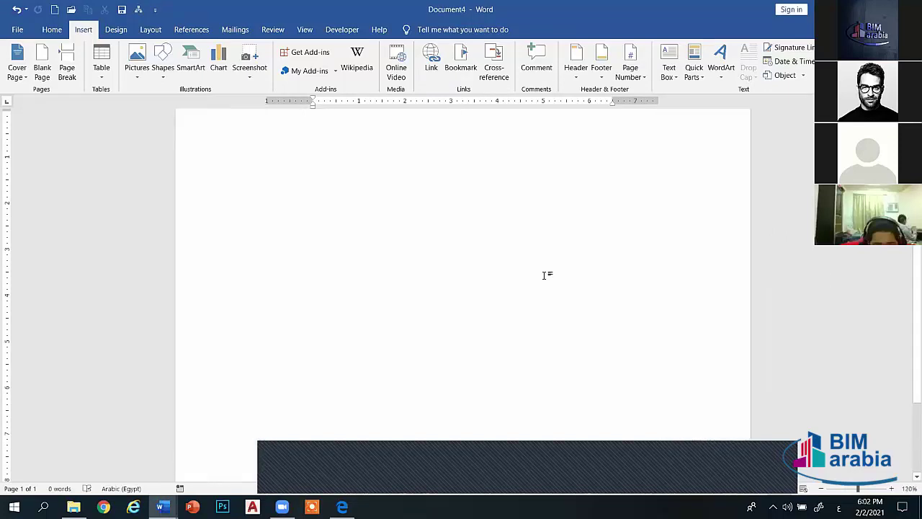
scroll(546, 274, "down", 2)
scroll(545, 274, "down", 1)
key("alt+shift")
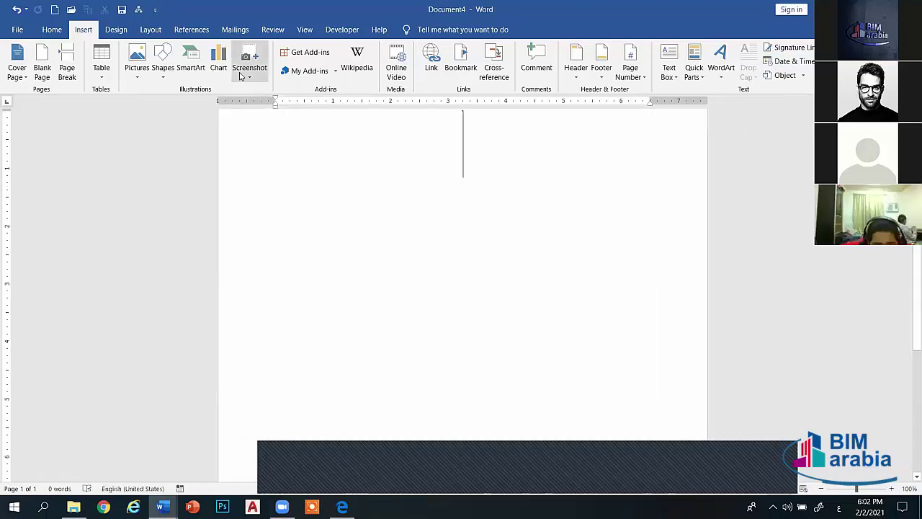
left_click(162, 61)
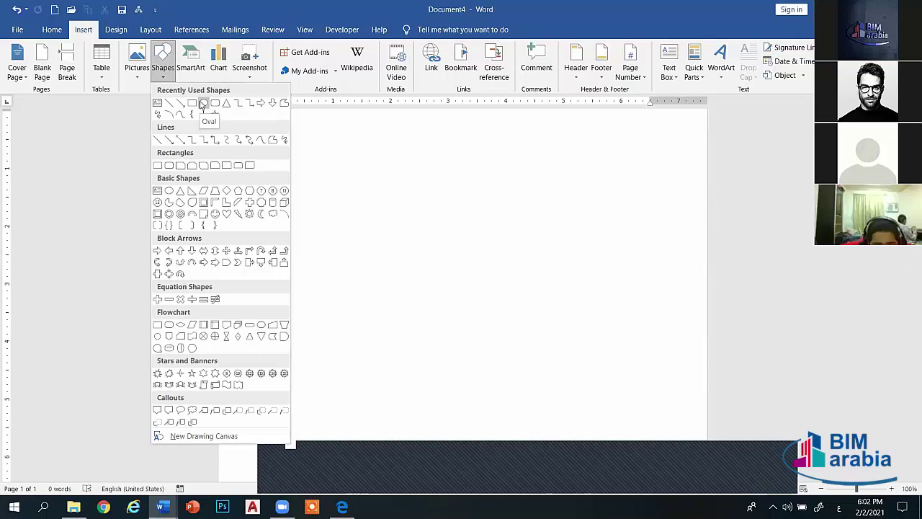
Draw a large circle with the Oval shape and nudge it slightly up and left.
left_click(203, 105)
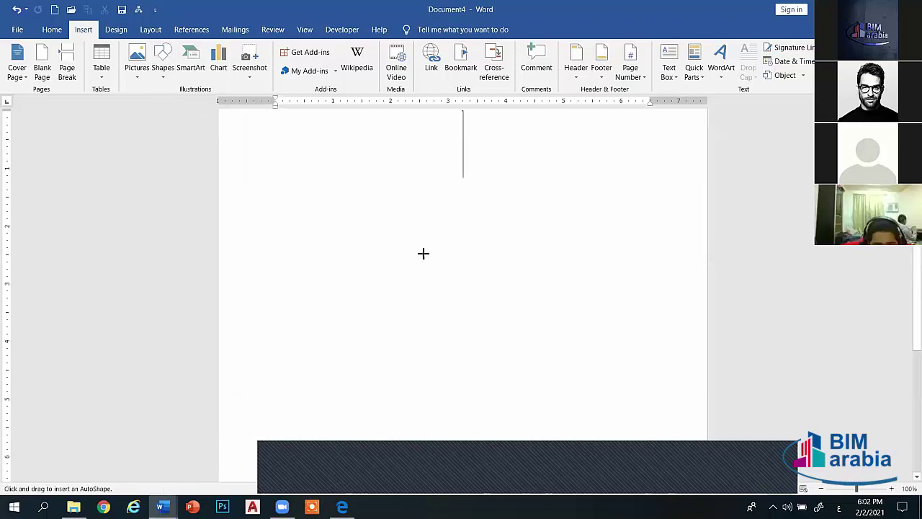
left_click_drag(368, 200, 559, 469)
left_click_drag(520, 387, 487, 360)
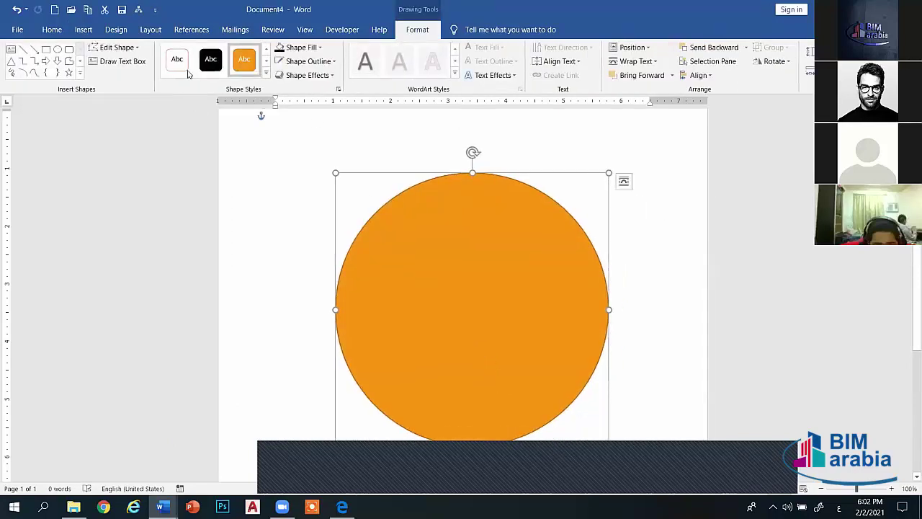
Set the circle's Shape Fill to No Fill, leaving only a thin outline.
left_click(316, 47)
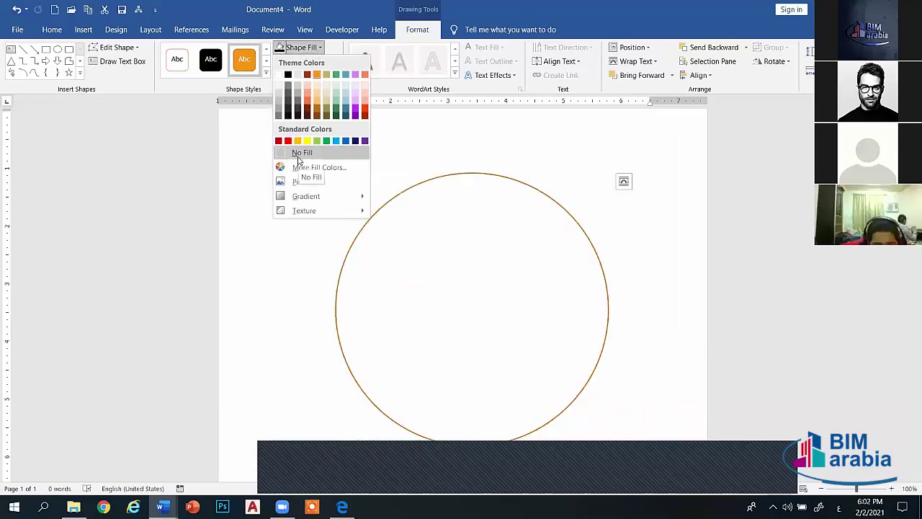
left_click(299, 153)
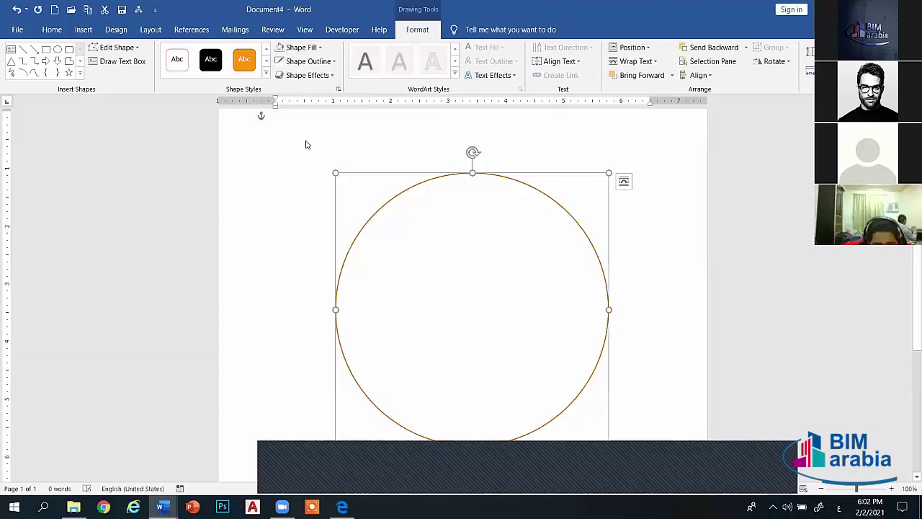
left_click(333, 64)
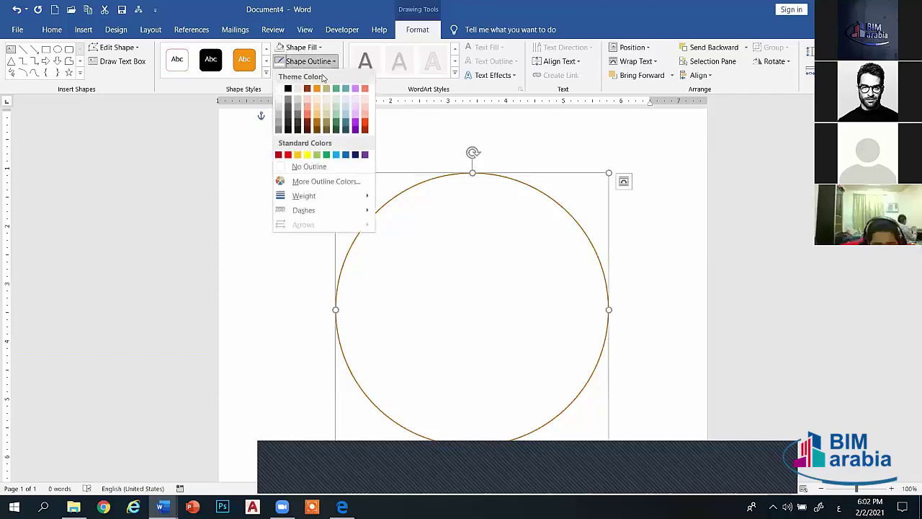
right_click(287, 91)
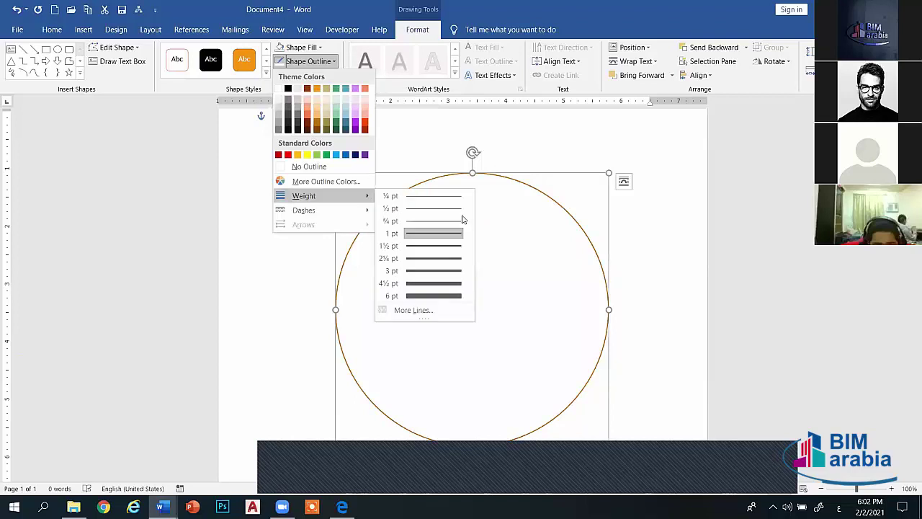
mouse_move(364, 195)
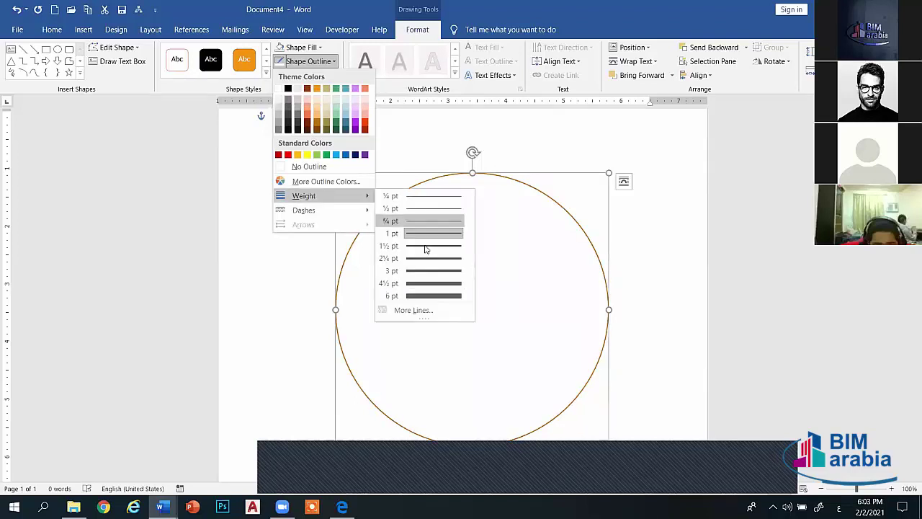
right_click(424, 286)
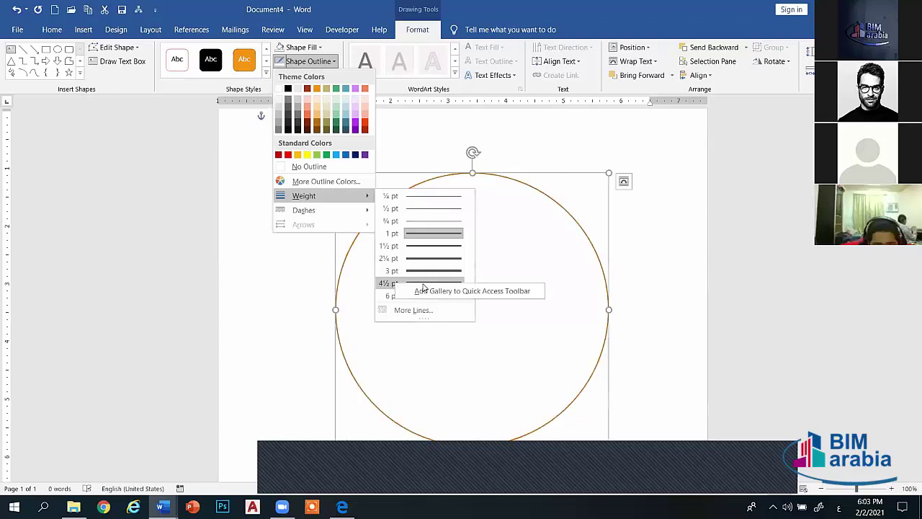
left_click(412, 287)
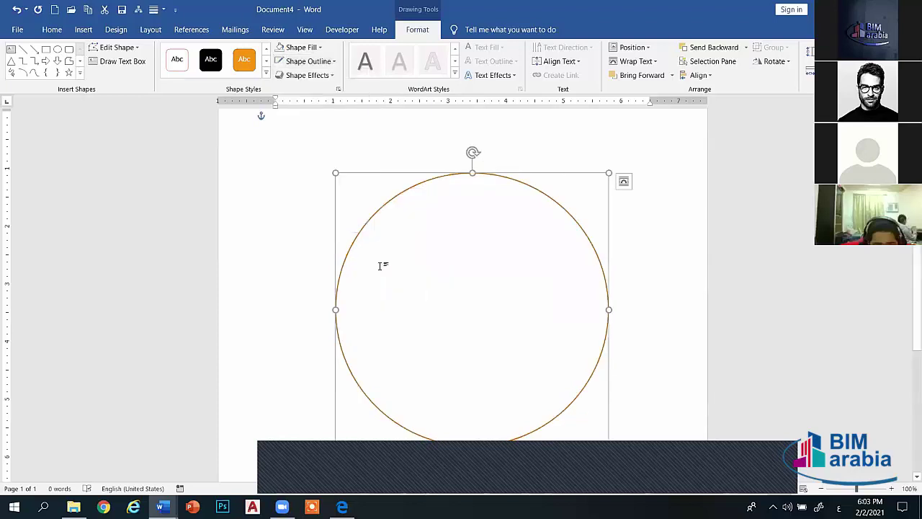
Set the circle's outline weight to 4½ pt.
left_click(308, 61)
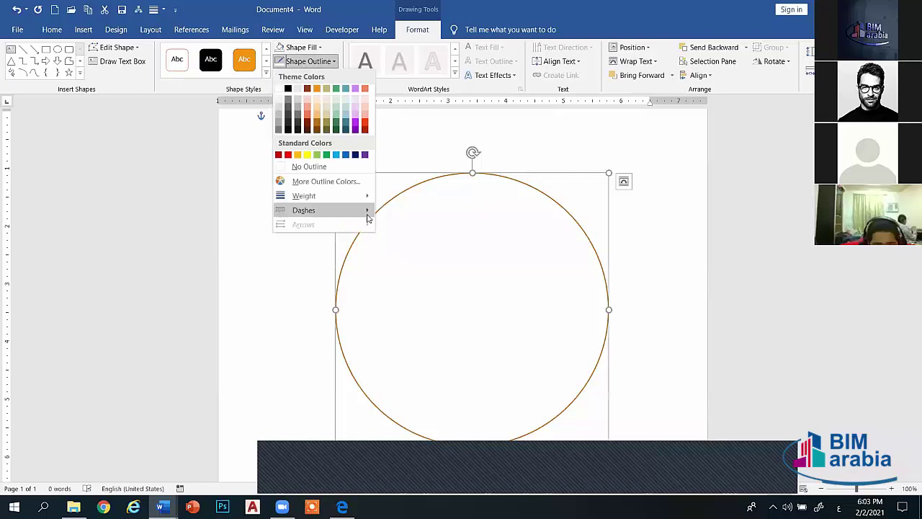
mouse_move(366, 196)
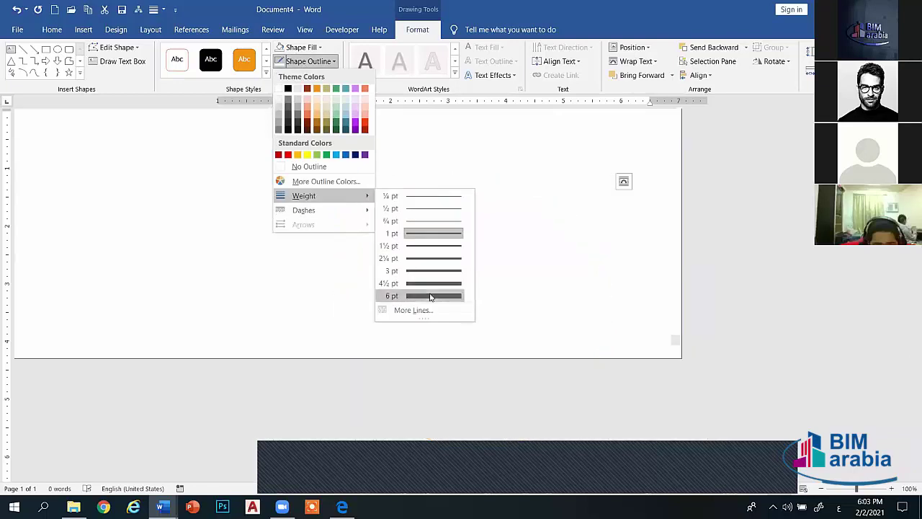
left_click(430, 284)
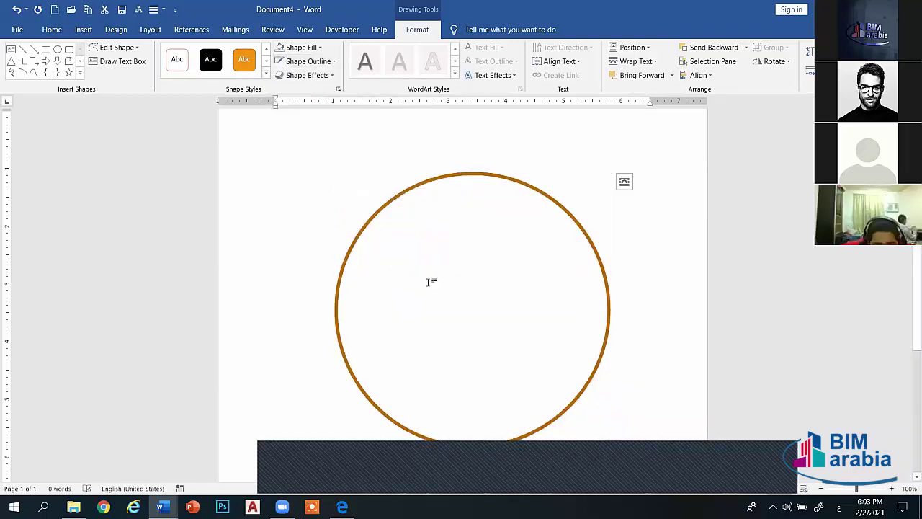
Remove the two accidentally added shortcuts from the title-bar toolbar.
right_click(158, 10)
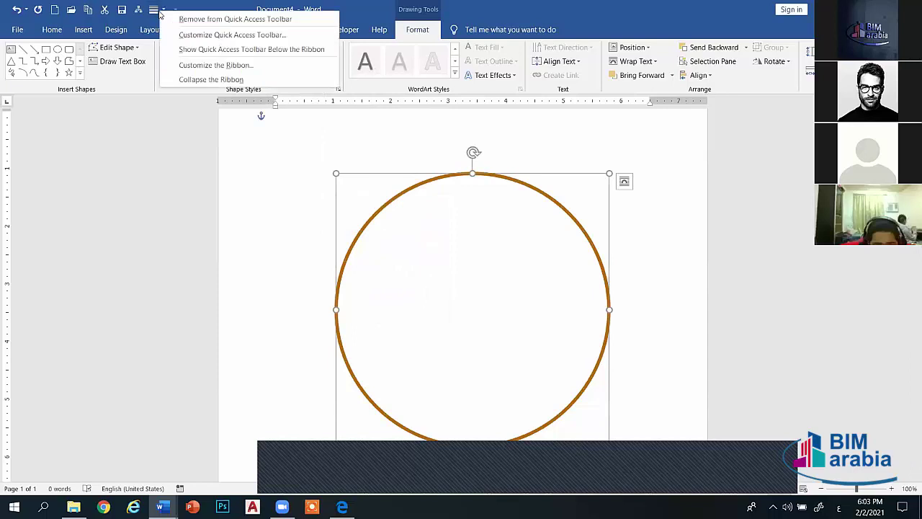
left_click(196, 18)
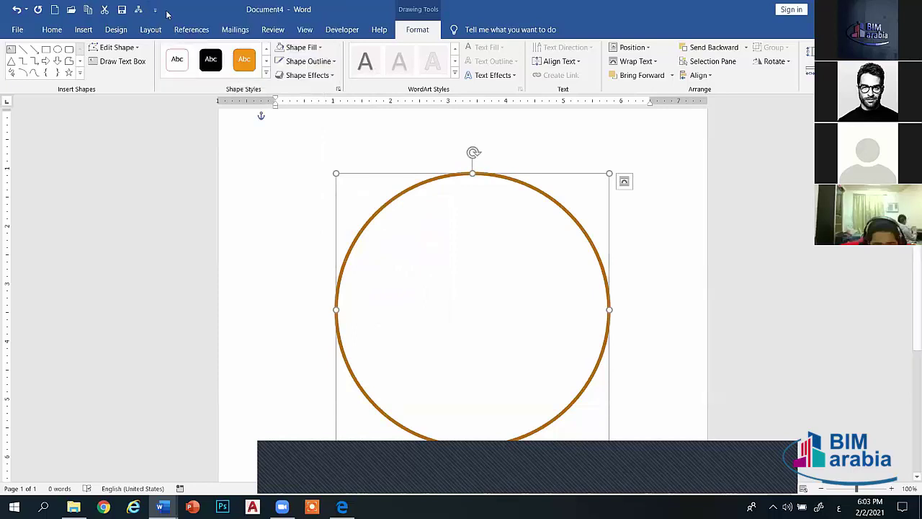
right_click(141, 10)
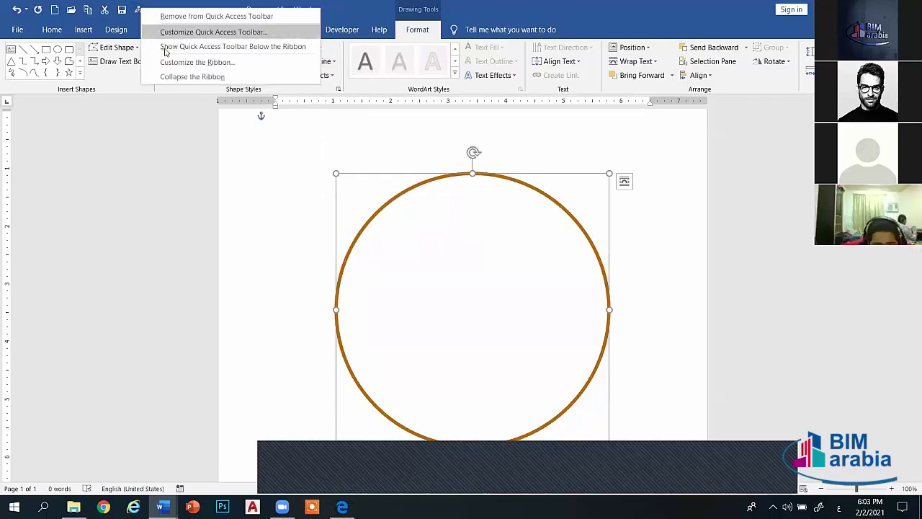
left_click(185, 18)
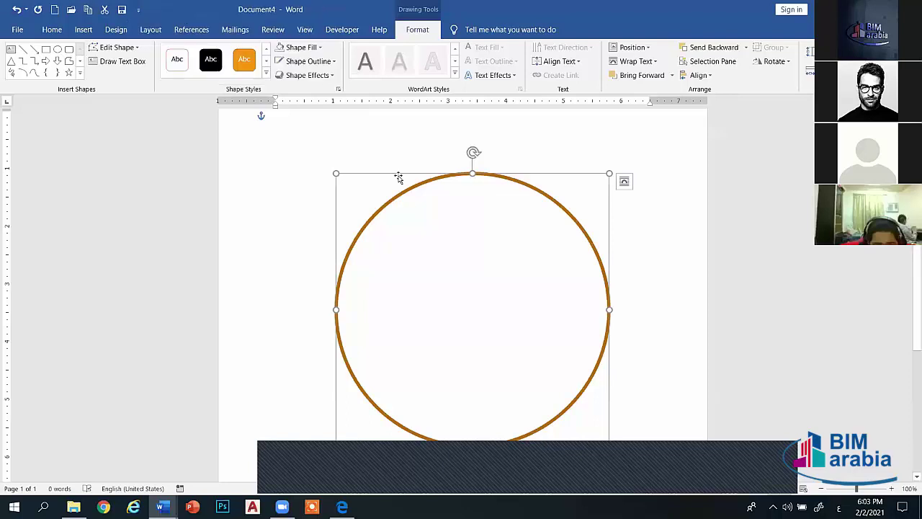
Change the circle's outline colour to black, reselect it, and reopen Insert Shapes.
left_click(330, 63)
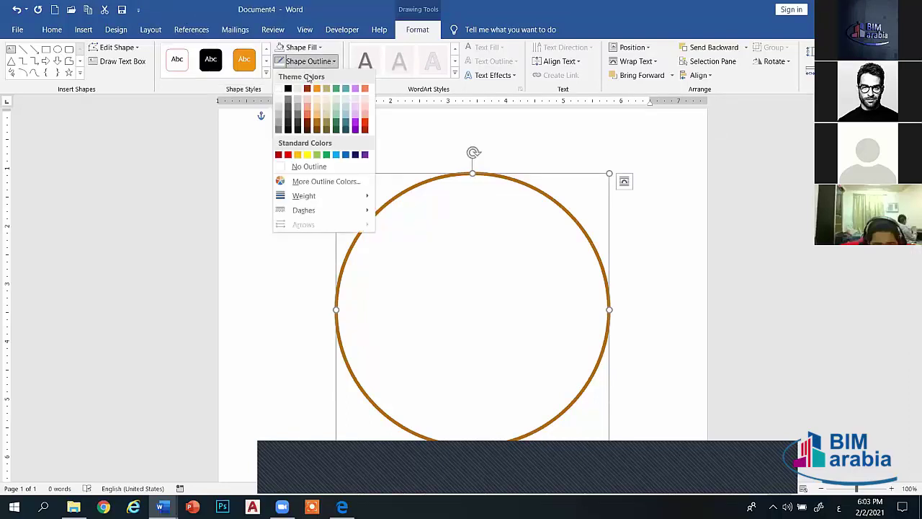
left_click(287, 89)
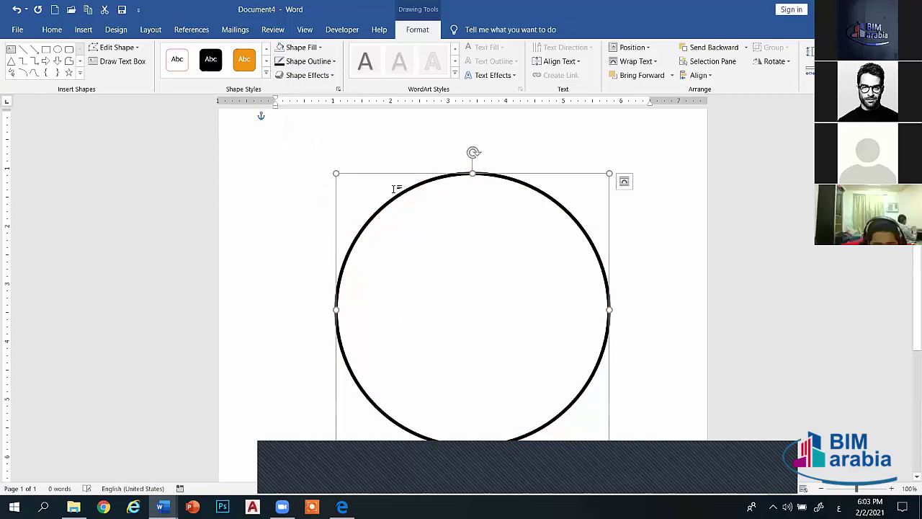
left_click(451, 257)
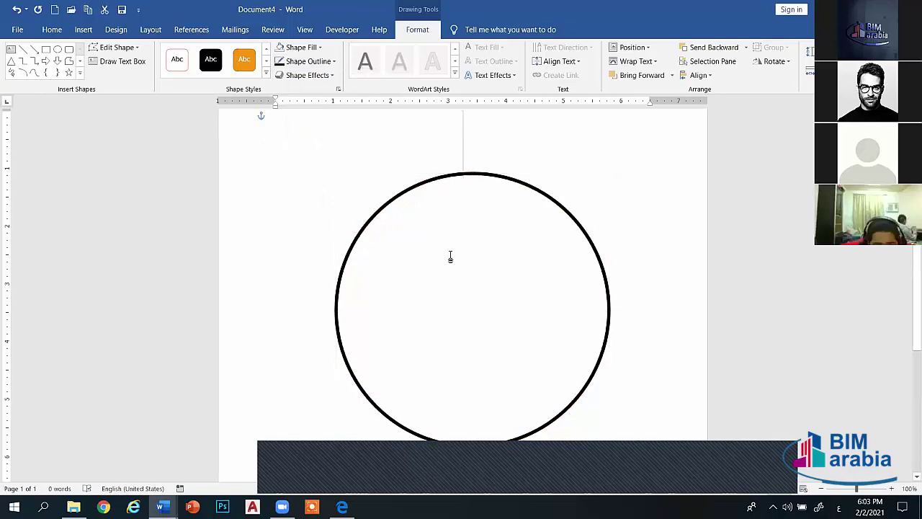
double_click(432, 184)
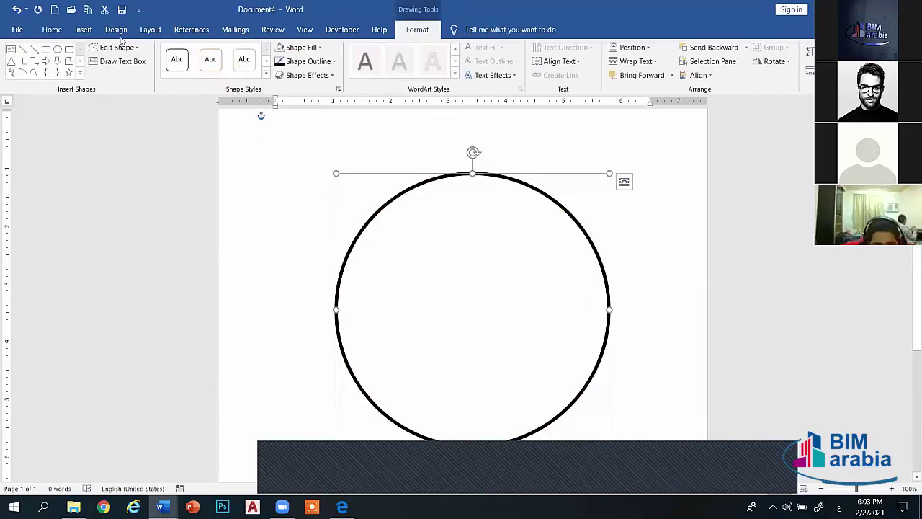
left_click(83, 29)
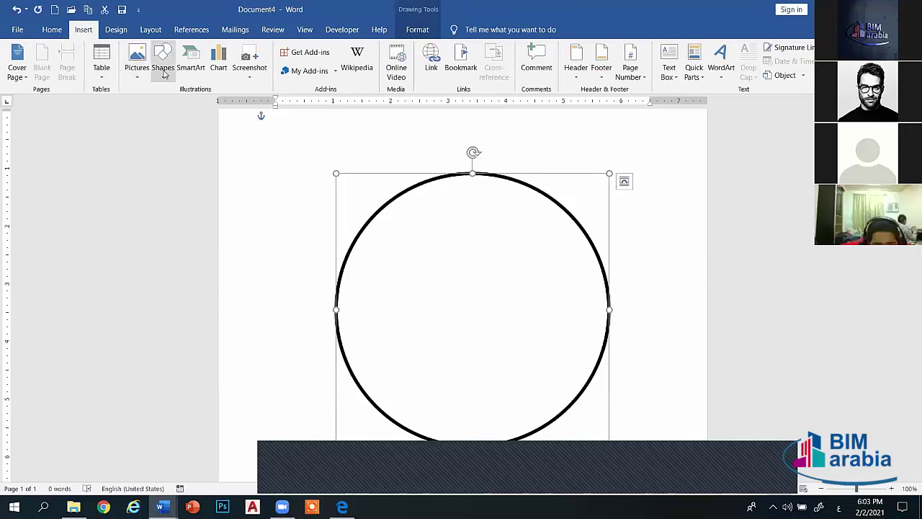
left_click(163, 68)
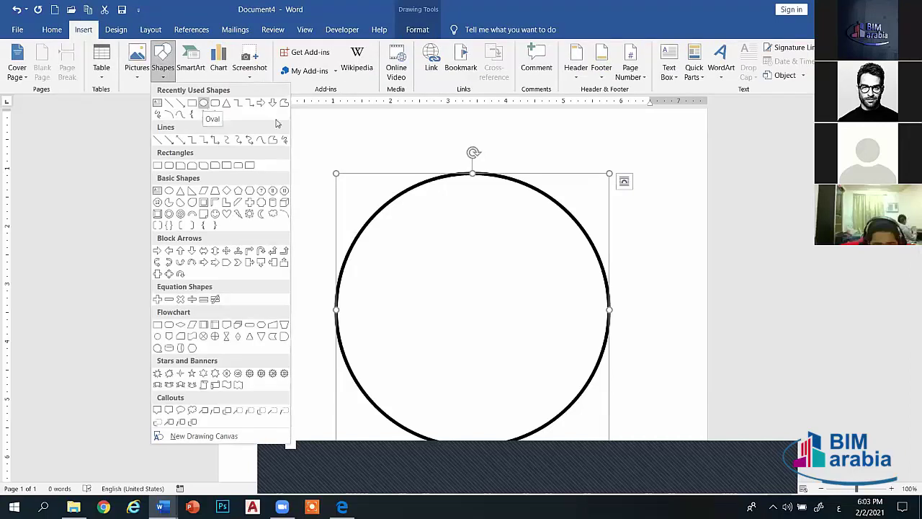
Copy and paste the circle, then line the duplicate up over the original.
left_click(429, 211)
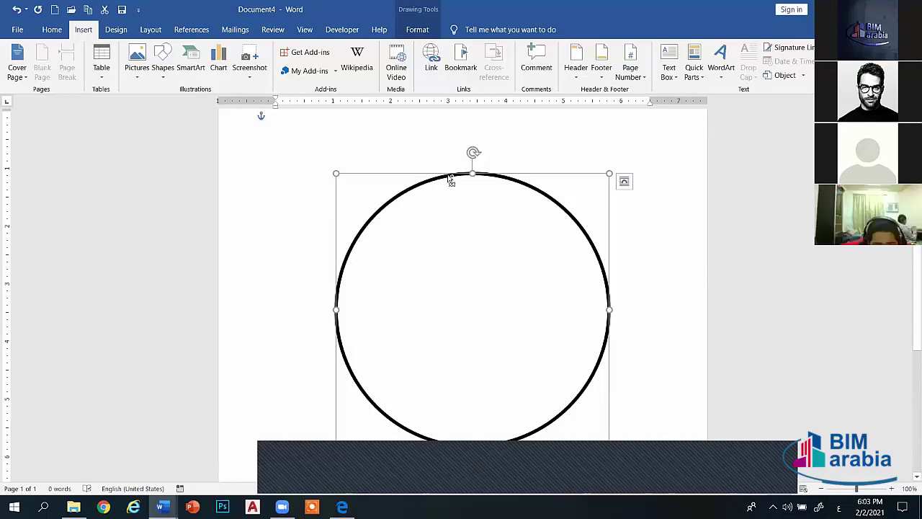
key("ctrl+c")
key("ctrl+v")
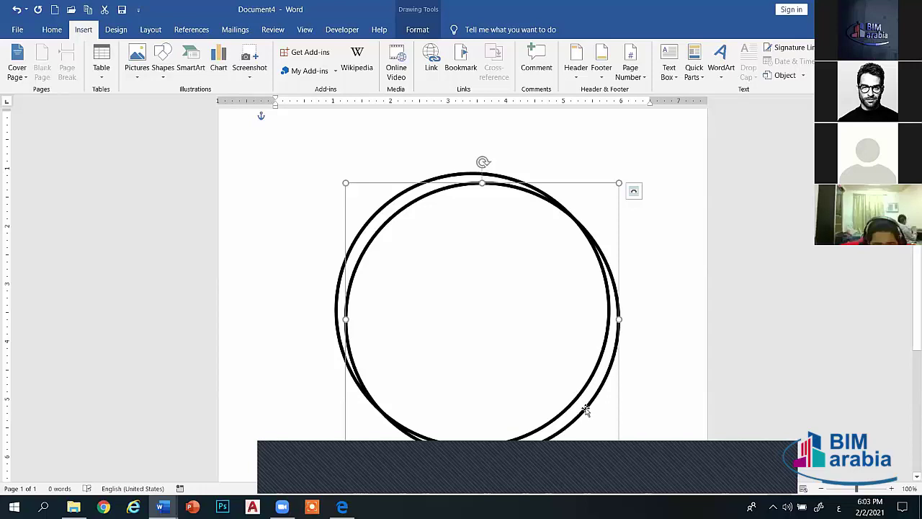
left_click_drag(585, 409, 575, 397)
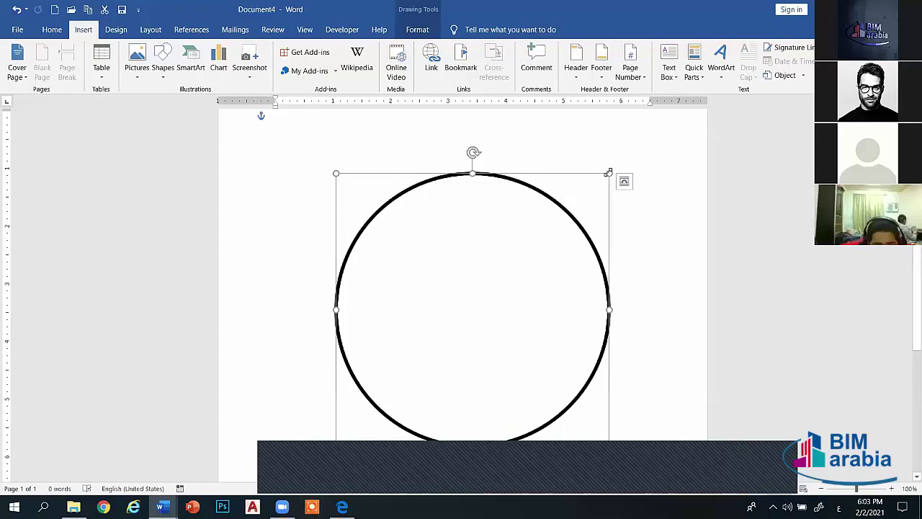
Resize the duplicate inward into a smaller circle centred inside the original.
left_click_drag(608, 173, 564, 217)
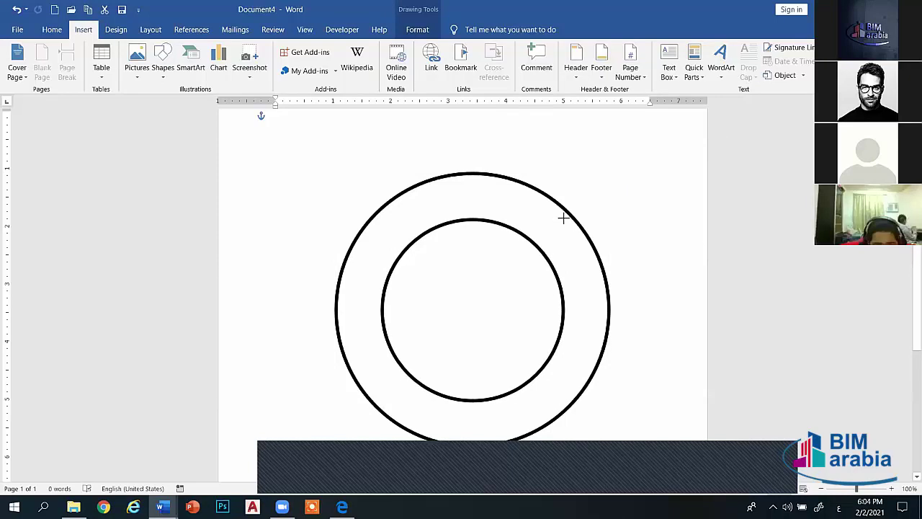
left_click_drag(563, 218, 566, 216)
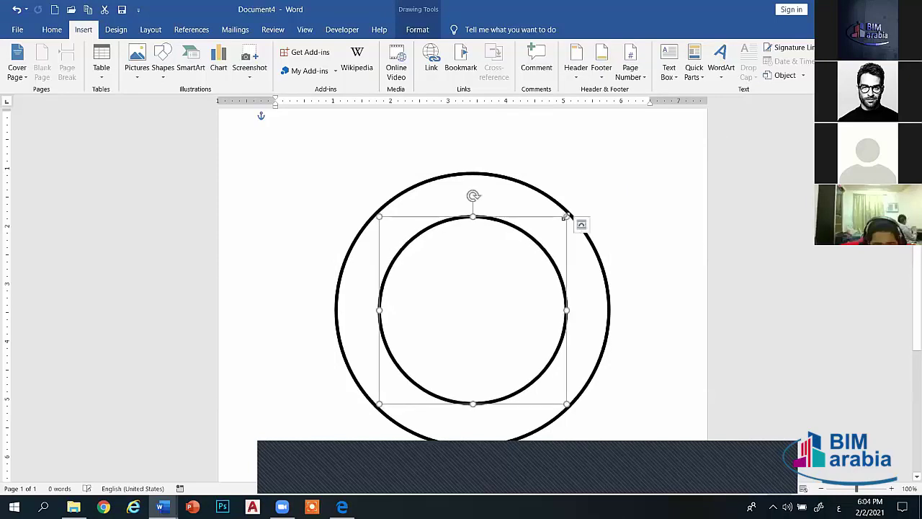
left_click(658, 241)
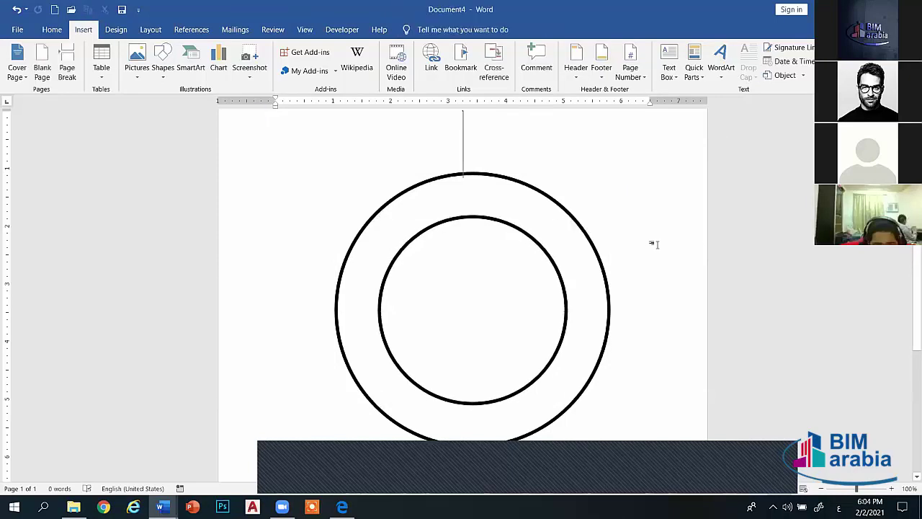
left_click(547, 368)
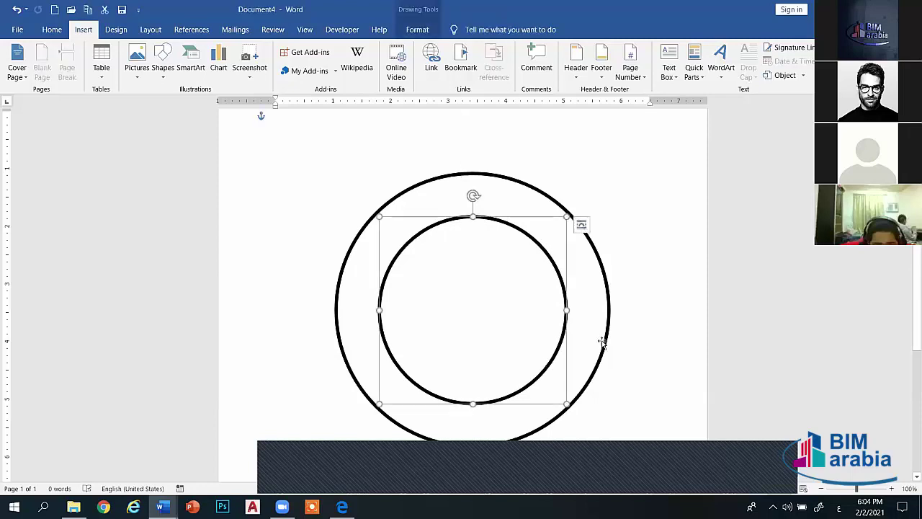
left_click(638, 364)
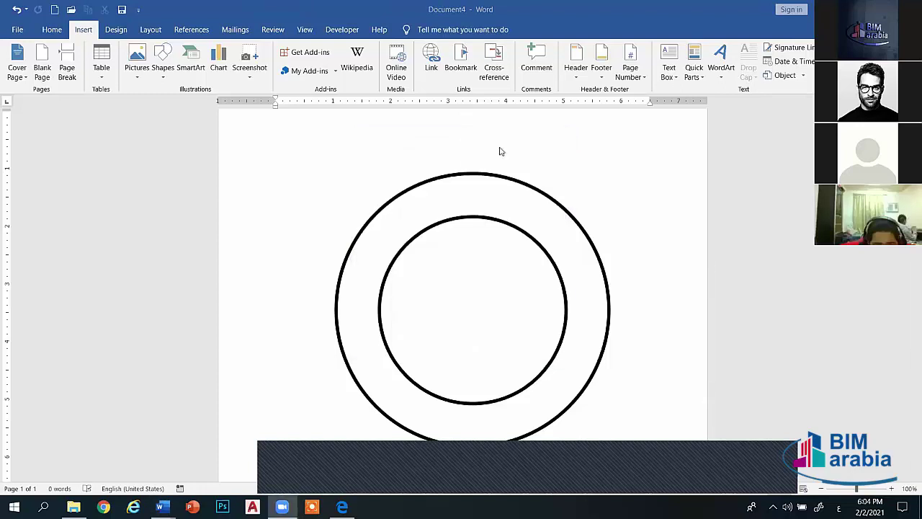
Select the inner circle and delete it.
triple_click(551, 387)
left_click(551, 386)
triple_click(551, 387)
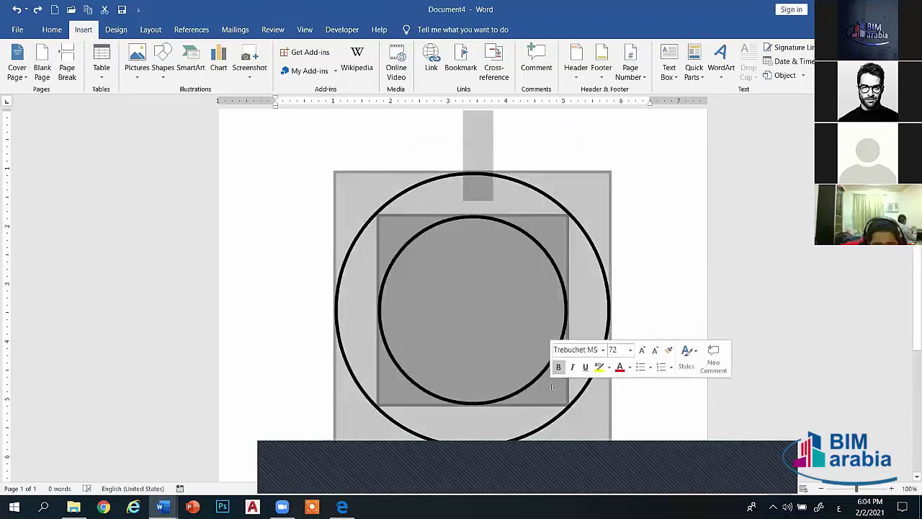
triple_click(551, 386)
left_click(551, 387)
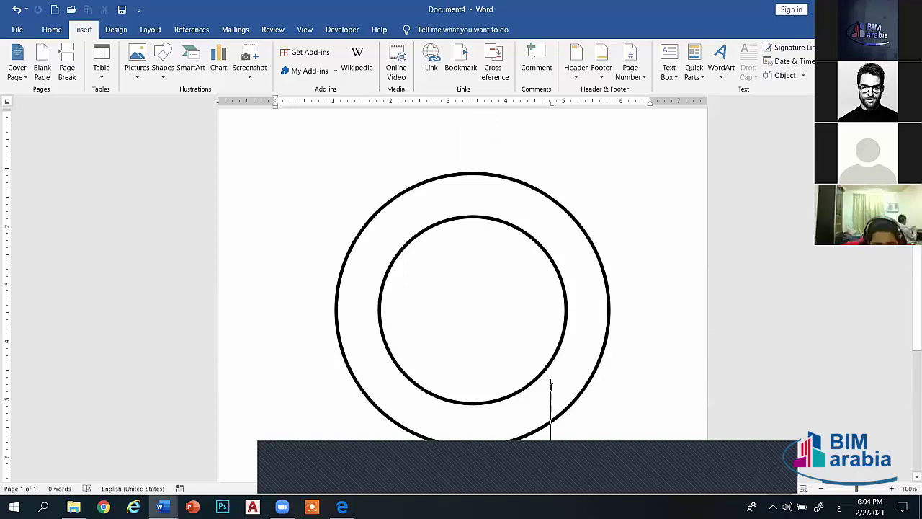
triple_click(551, 387)
left_click(552, 386)
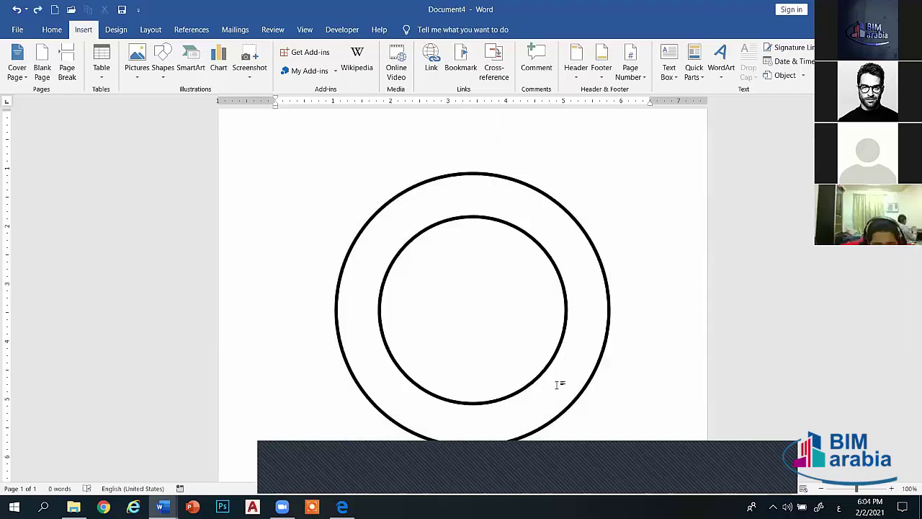
left_click(552, 367)
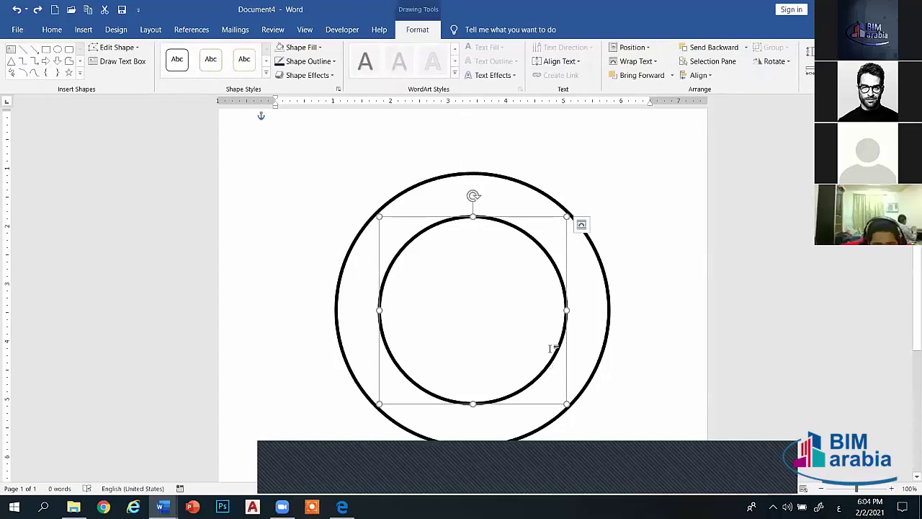
key("Delete")
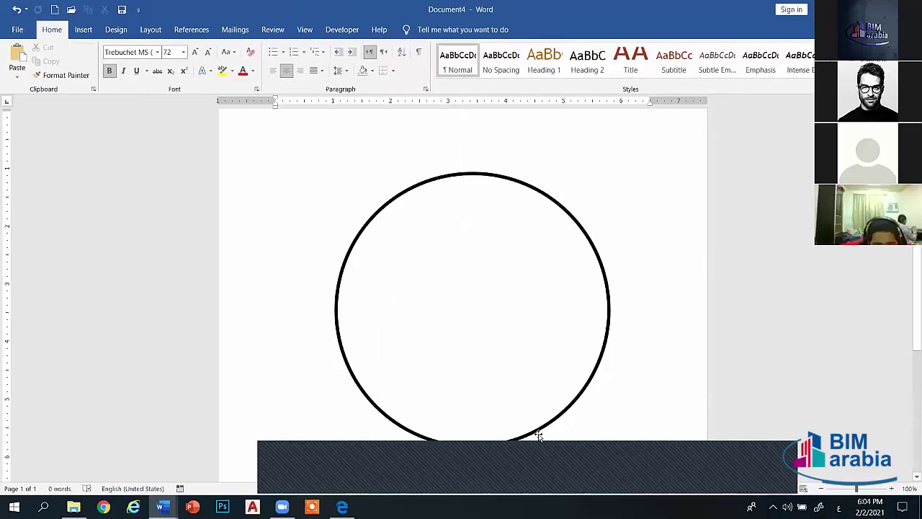
Delete the outer circle and lower the font size from 72.
left_click(539, 435)
key("Delete")
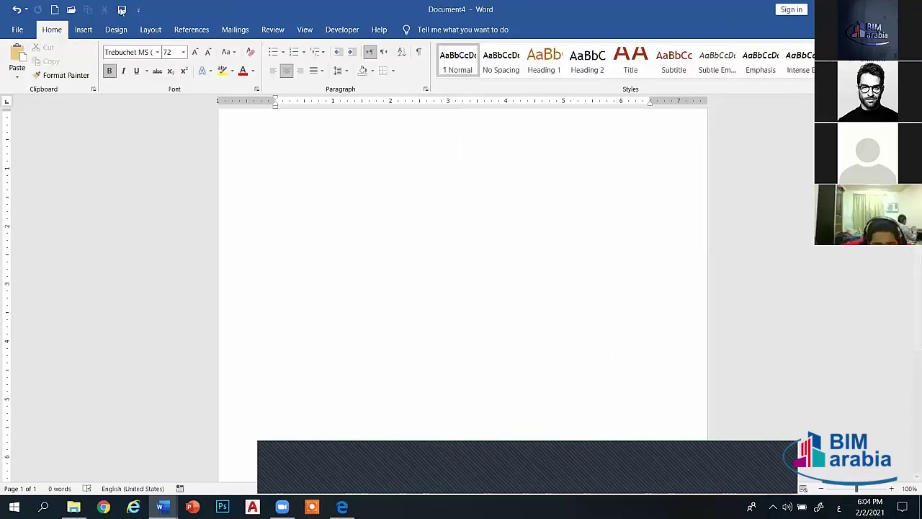
left_click(208, 54)
left_click(208, 54)
Lower the font size further, then draw a large orange circle with Oval and shift it left.
left_click(208, 54)
left_click(208, 54)
left_click(208, 54)
left_click(208, 54)
left_click(83, 30)
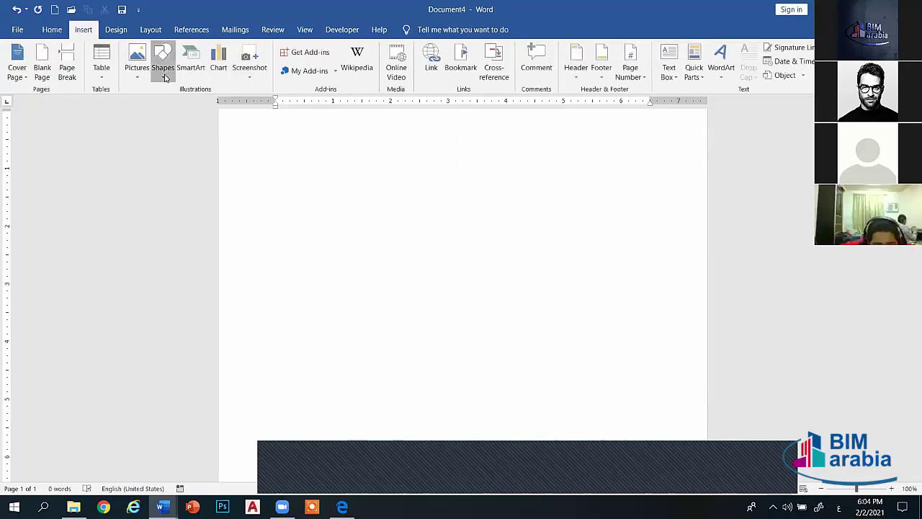
left_click(165, 78)
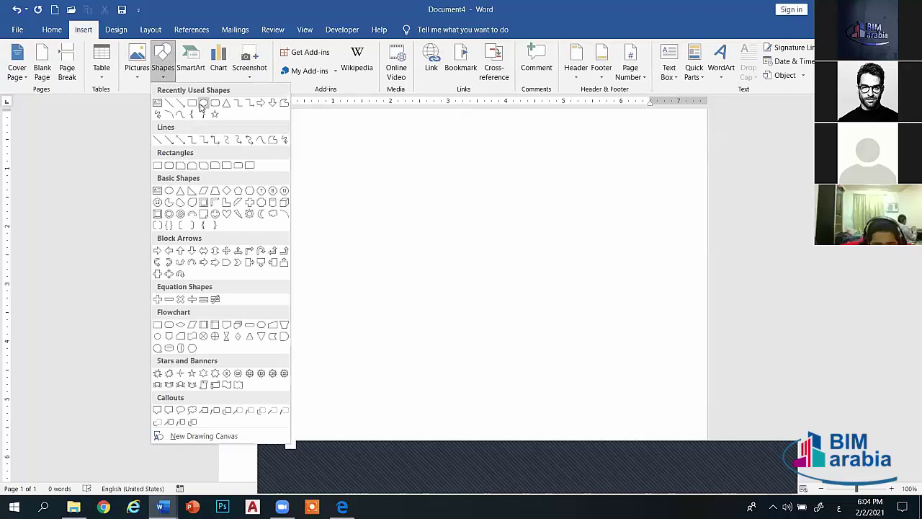
left_click(202, 104)
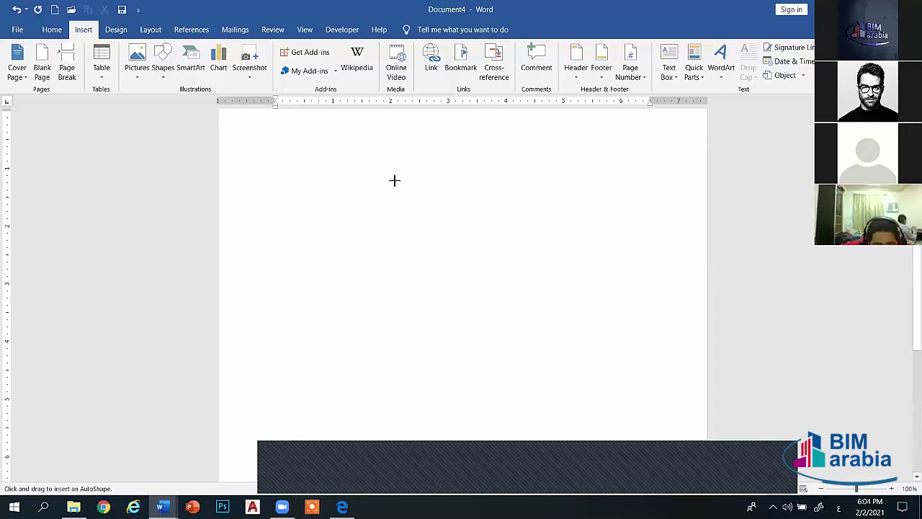
left_click_drag(394, 180, 568, 410)
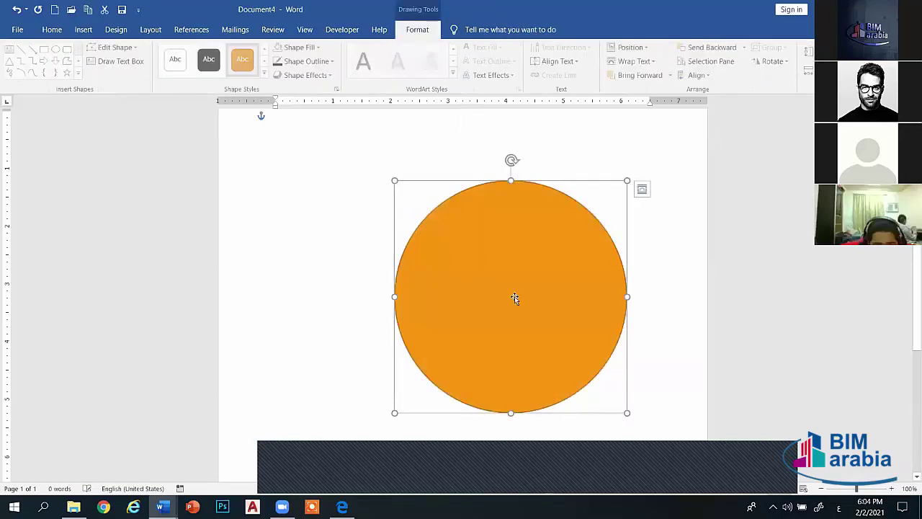
left_click_drag(506, 294, 460, 288)
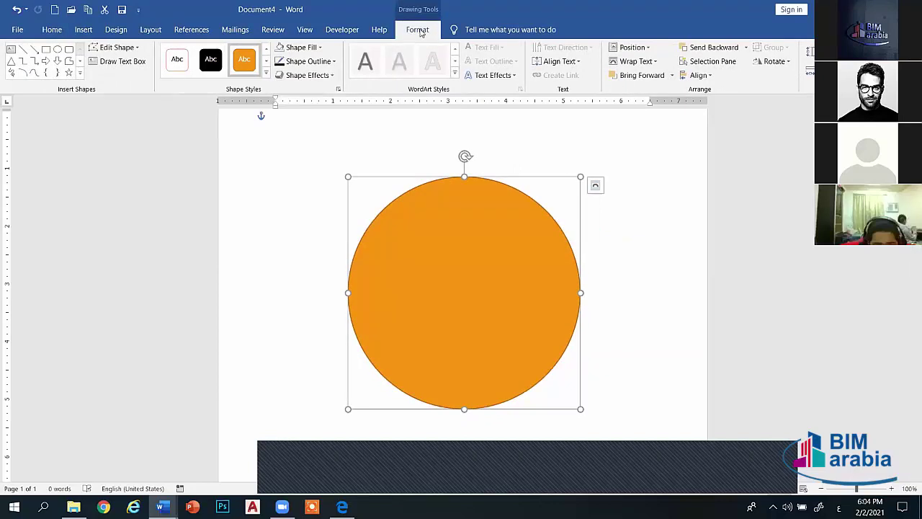
Set the circle to No Fill with a black outline of 4½ pt weight.
left_click(301, 48)
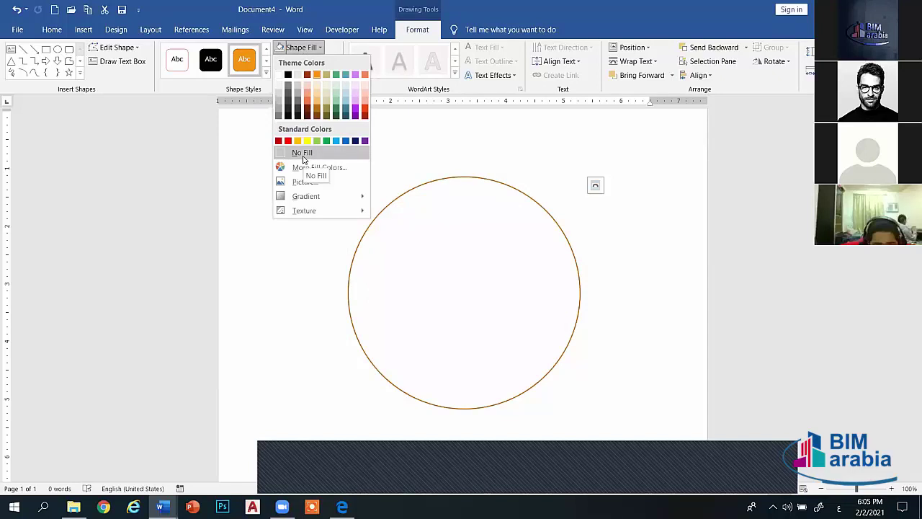
left_click(303, 155)
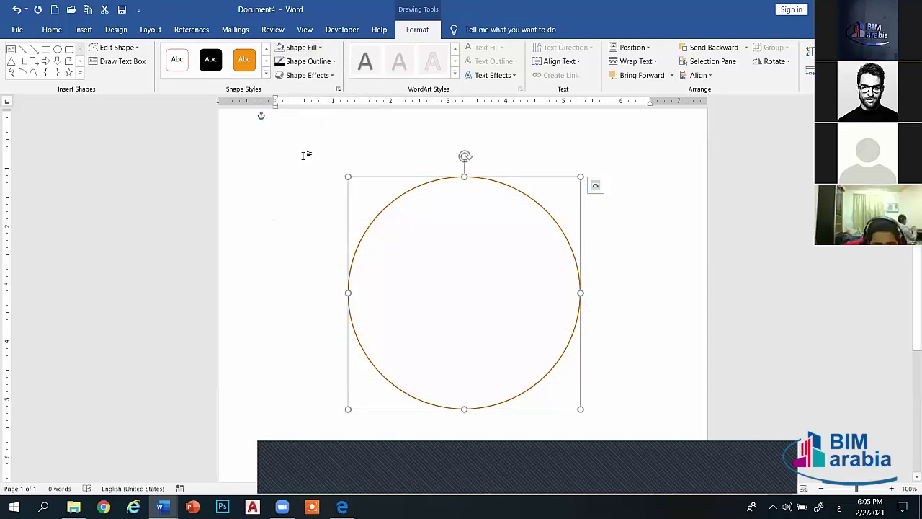
left_click(321, 65)
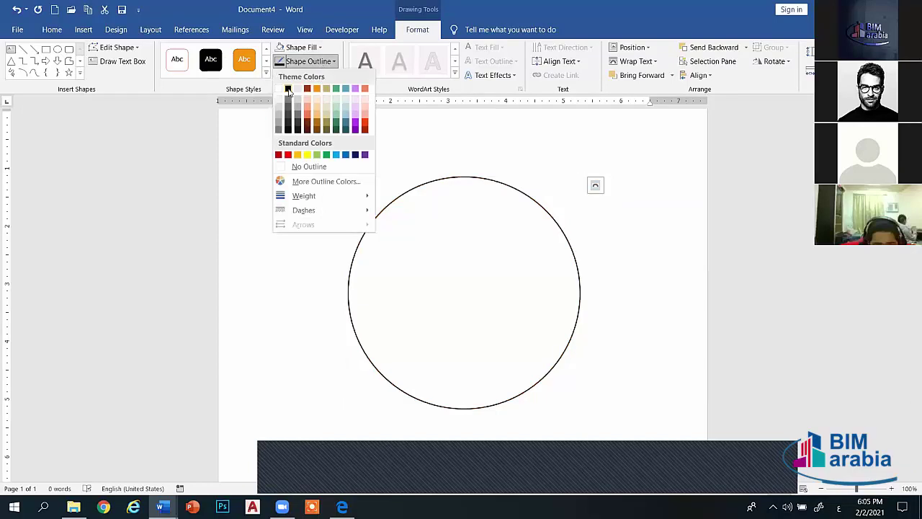
left_click(288, 90)
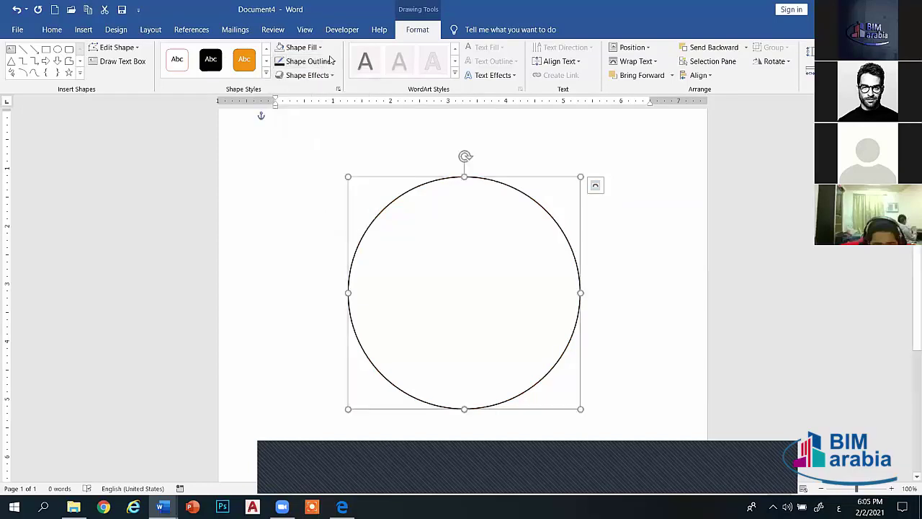
left_click(332, 60)
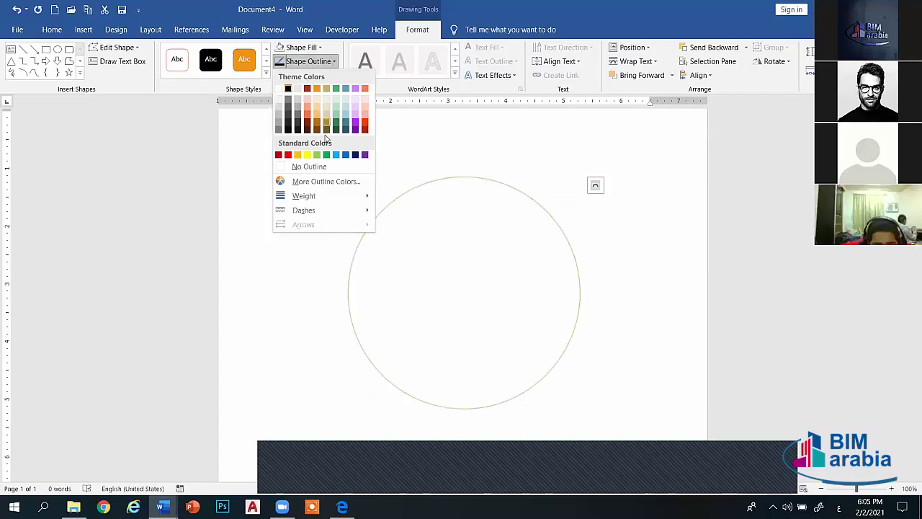
mouse_move(331, 197)
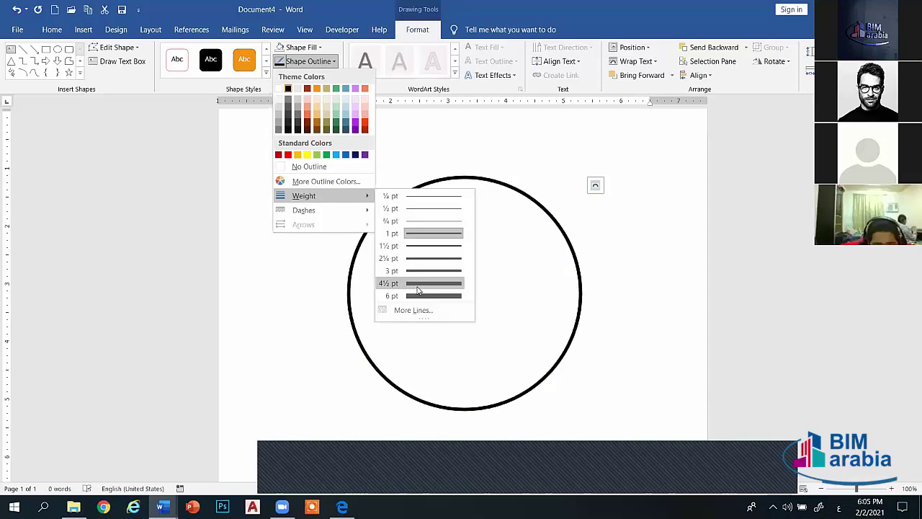
left_click(417, 283)
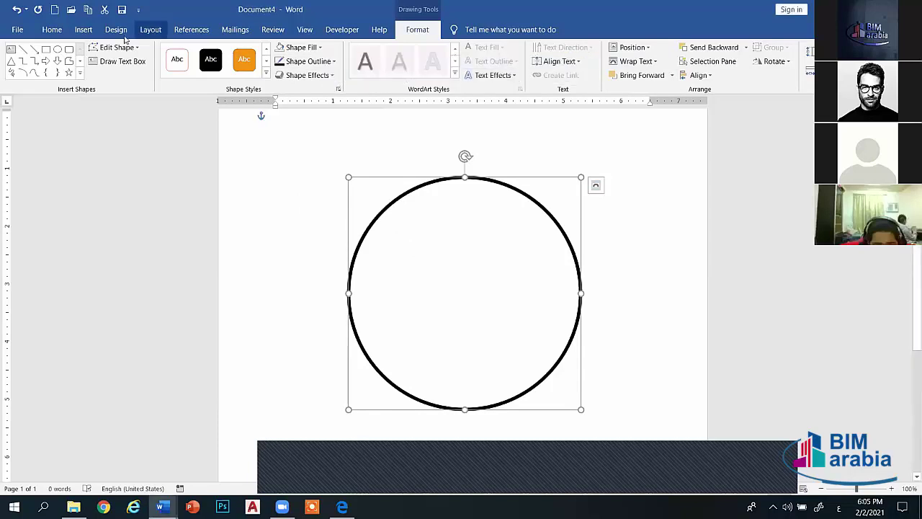
left_click(83, 30)
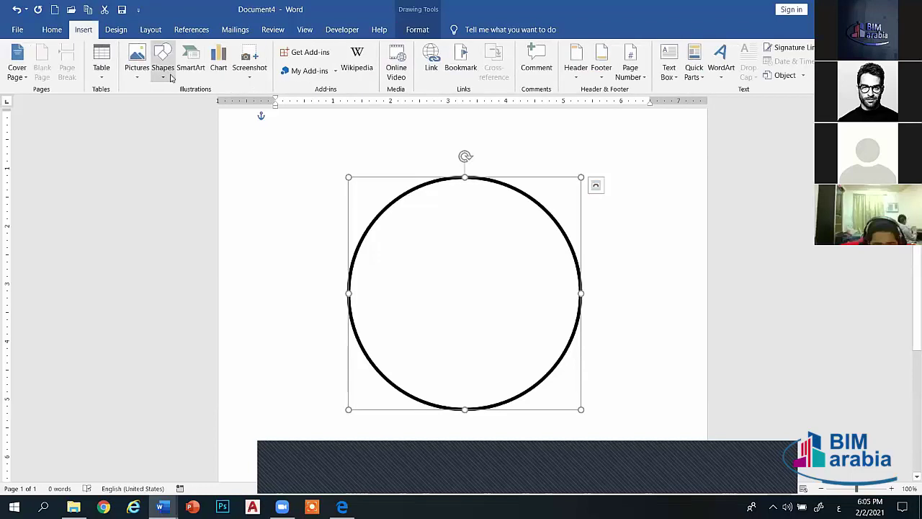
Draw an oval over the ring, then undo it with Ctrl+Z.
left_click(162, 61)
left_click(204, 103)
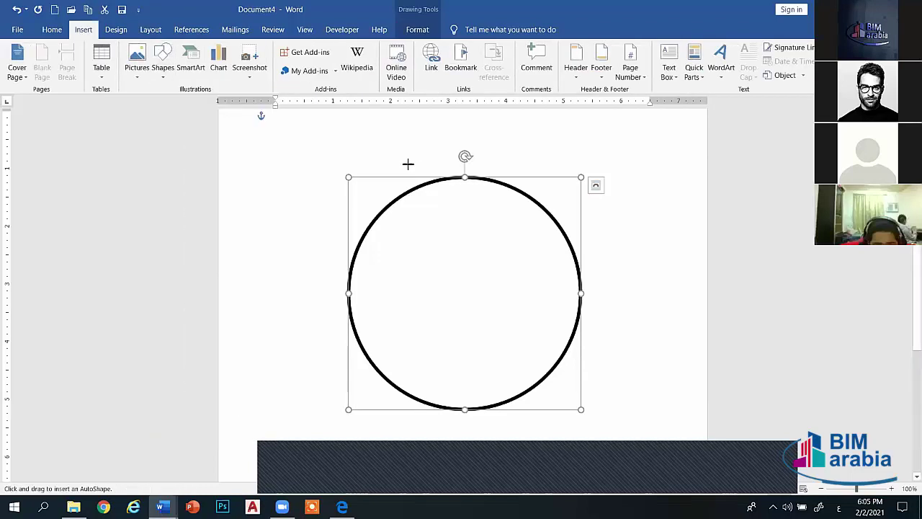
mouse_move(332, 153)
left_mouse_down()
mouse_move(572, 344)
mouse_move(584, 425)
left_mouse_up()
key("ctrl+z")
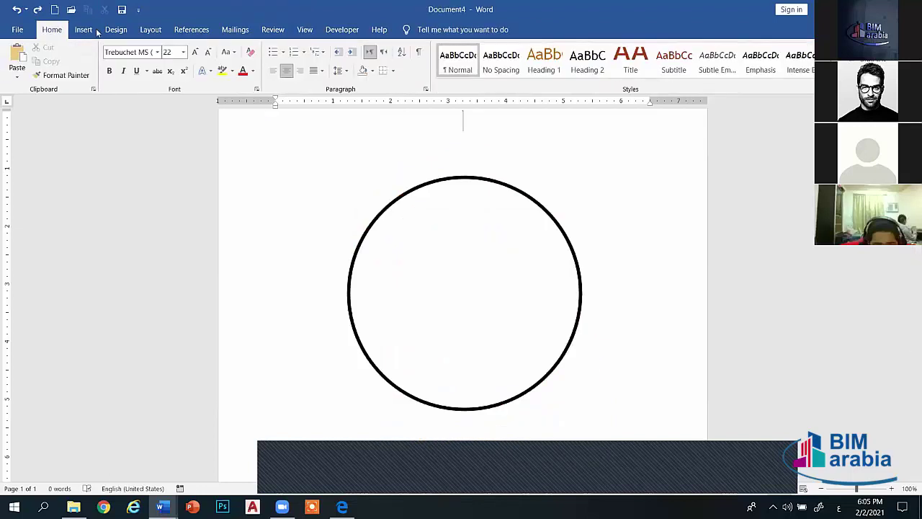
Draw a new circle inside the ring, nudge it, and apply the black-outline no-fill style.
left_click(83, 29)
left_click(163, 64)
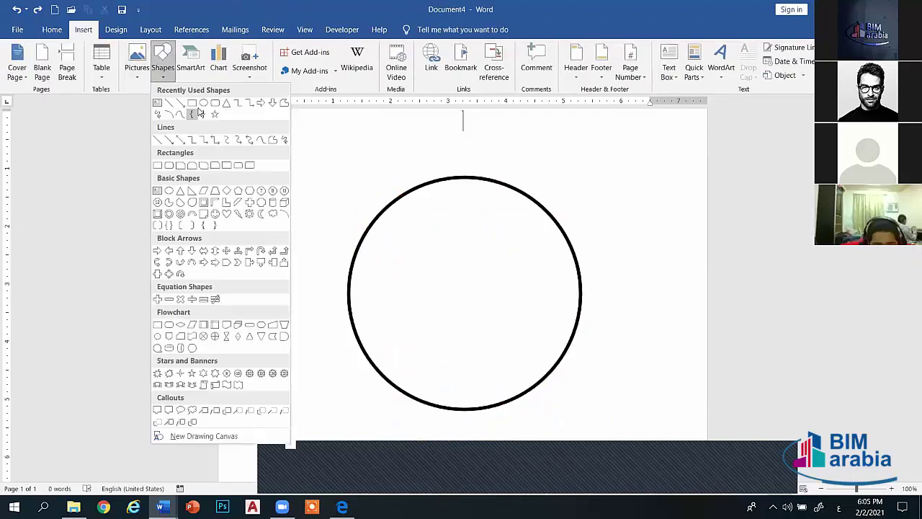
left_click(204, 103)
left_click_drag(329, 157, 568, 352)
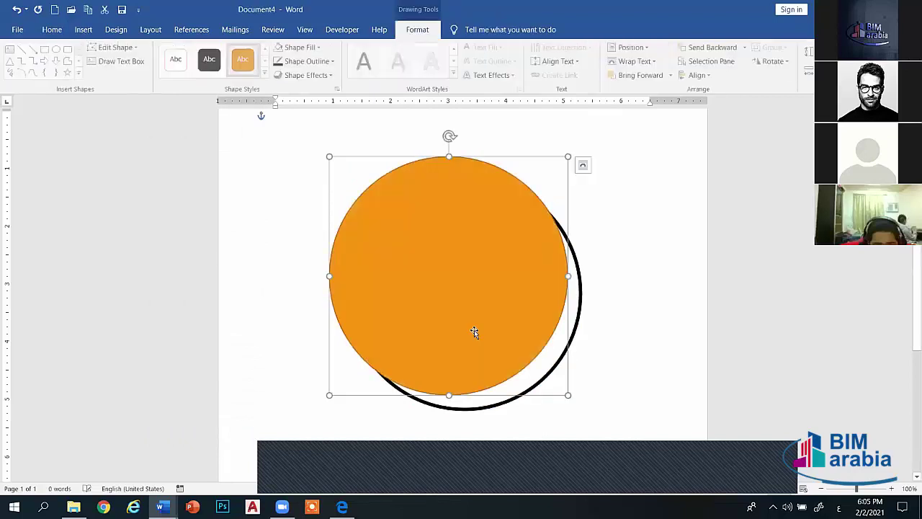
left_click_drag(474, 331, 489, 348)
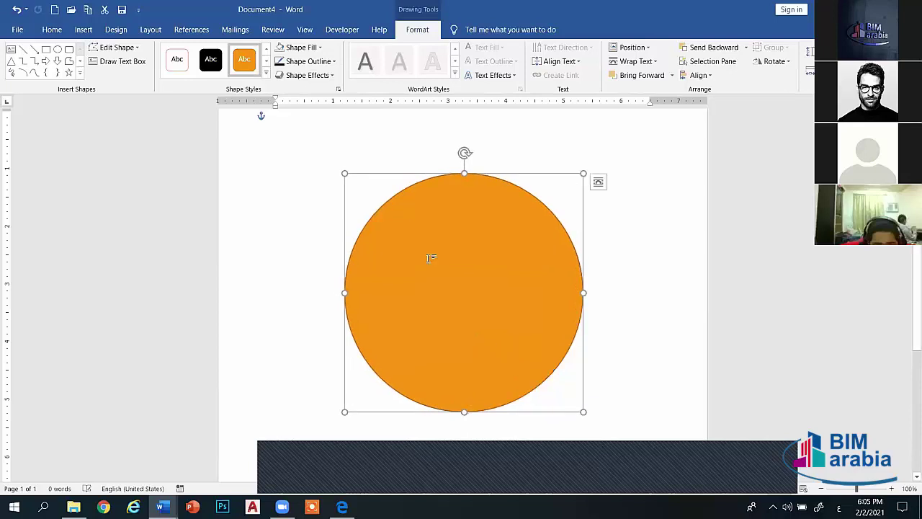
left_click(474, 178)
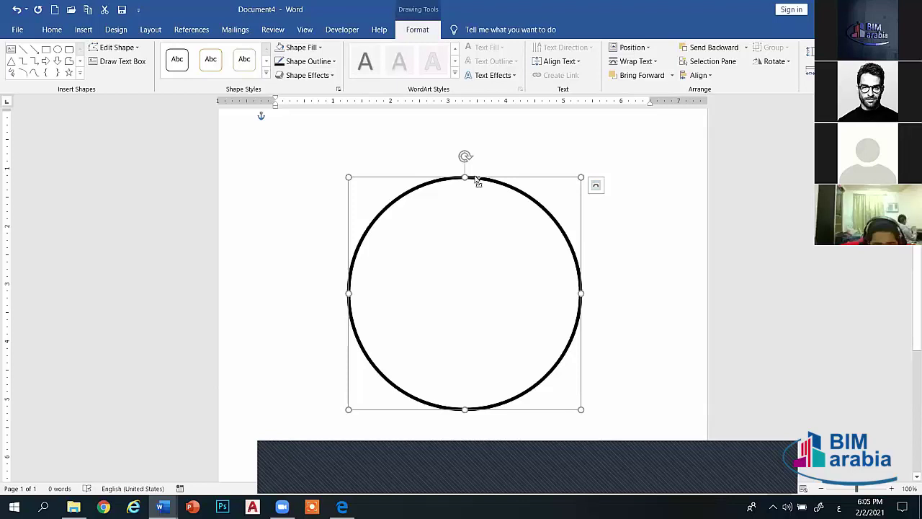
Duplicate the circle twice with Ctrl+D, aligning each copy exactly over the original.
key("ctrl+d")
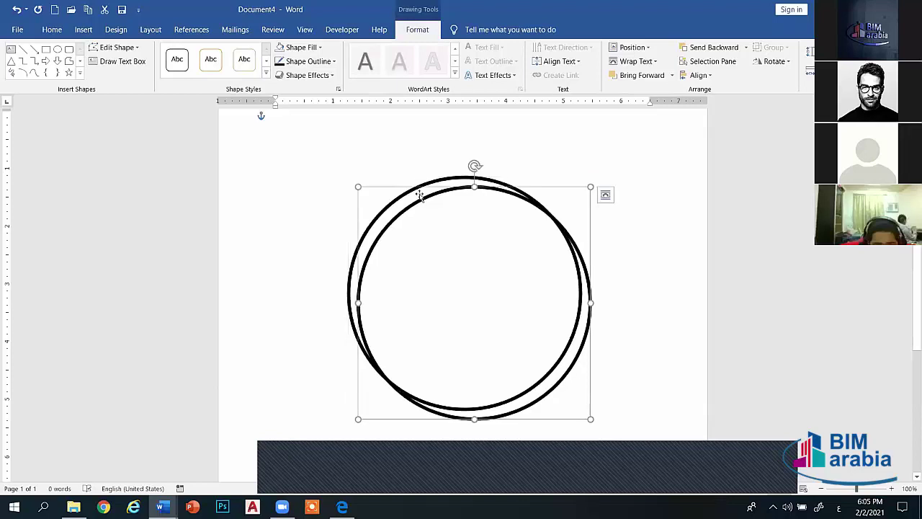
left_click_drag(431, 197, 421, 189)
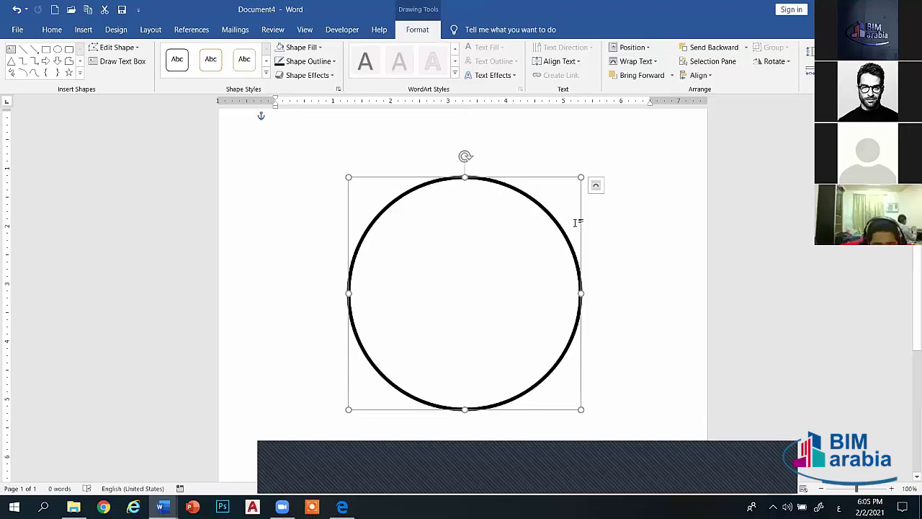
left_click(650, 257)
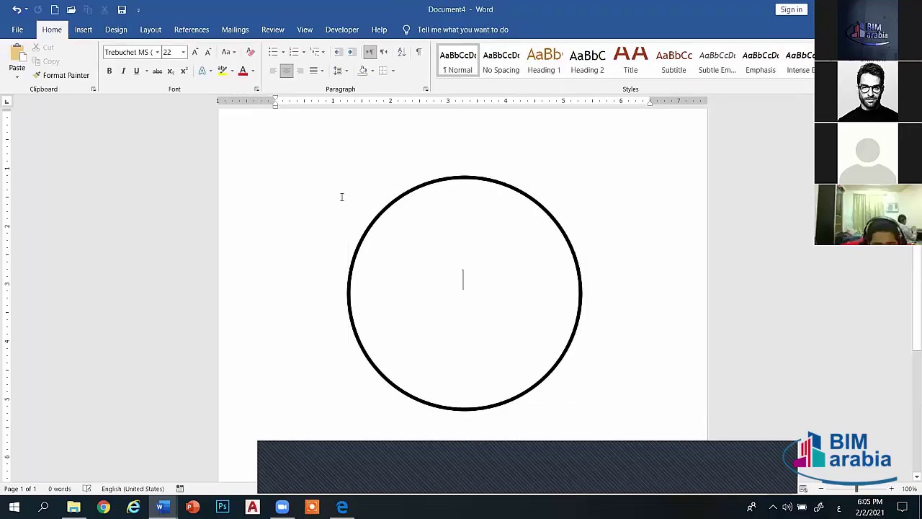
left_click(372, 227)
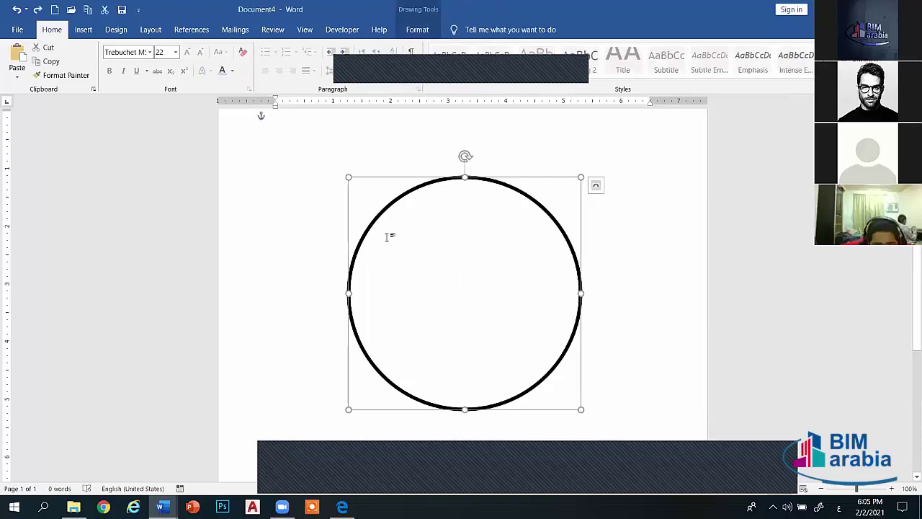
key("ctrl+d")
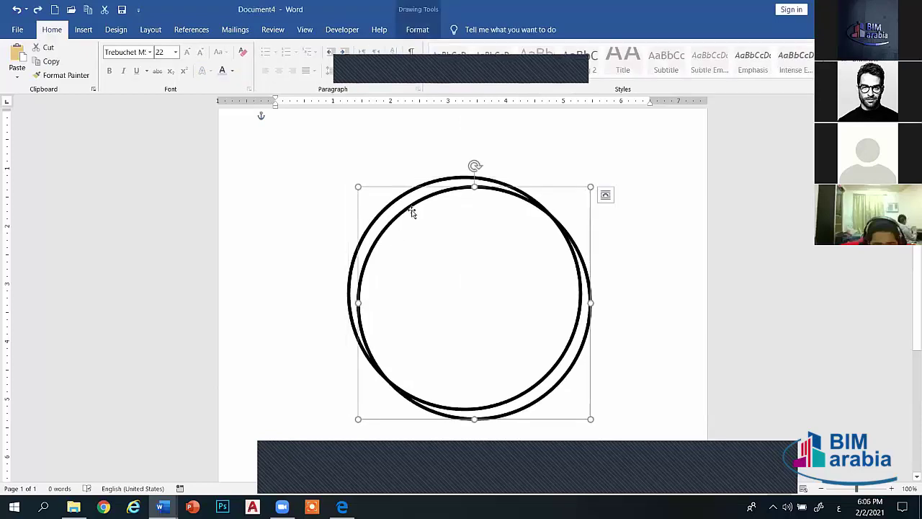
left_click_drag(405, 208, 397, 198)
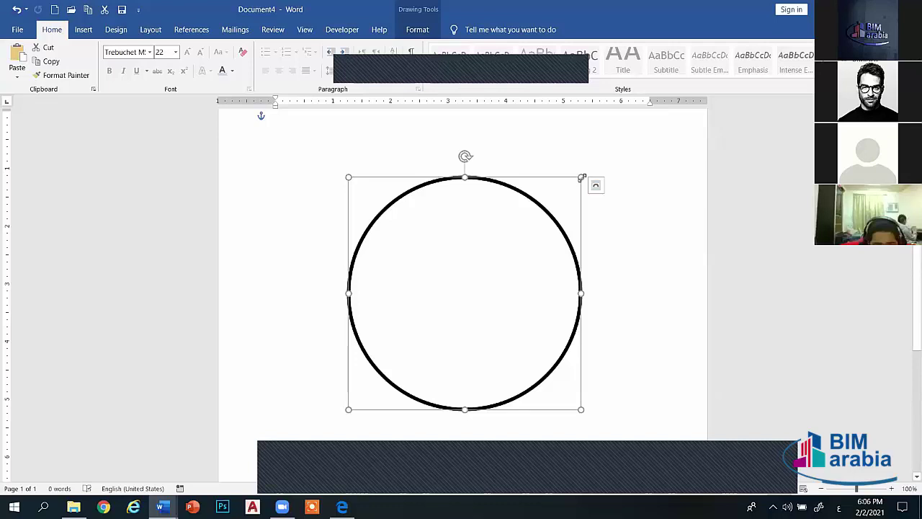
Shrink the top copy into an inner circle, then select both circles together.
left_click_drag(582, 177, 531, 215)
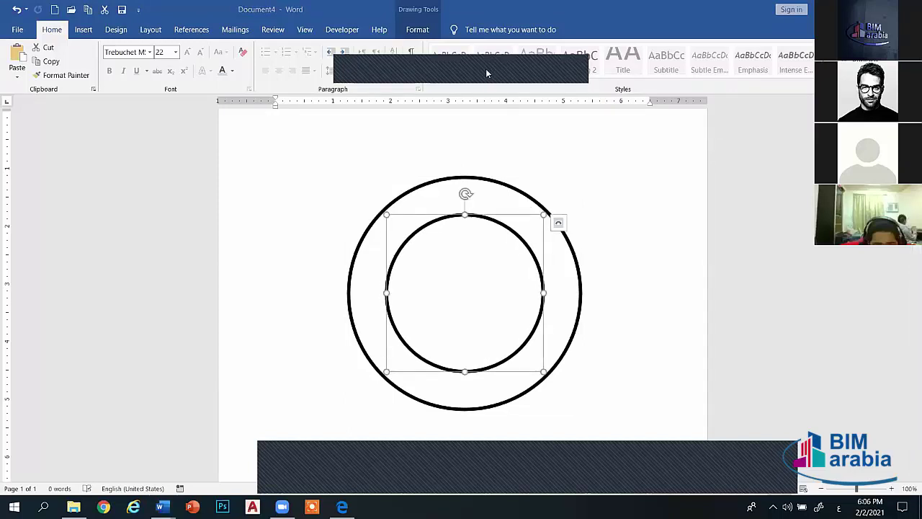
left_click(601, 343)
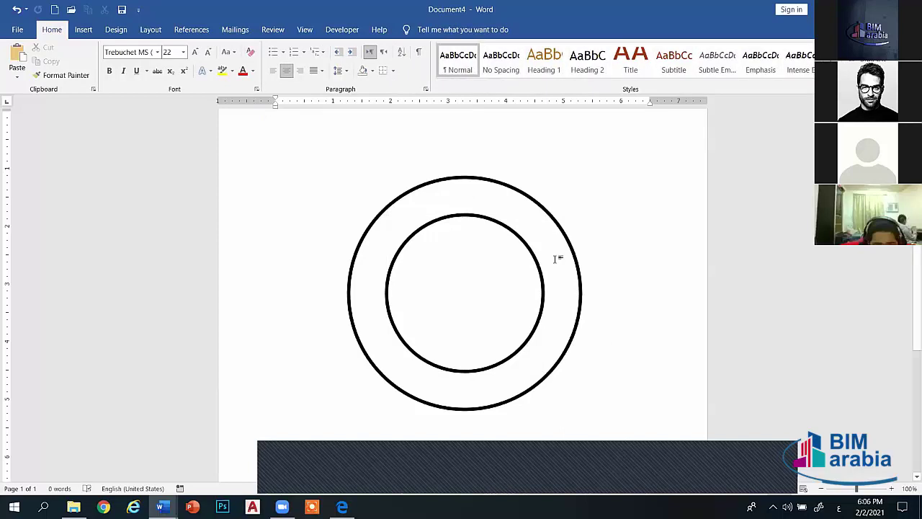
left_click(574, 332)
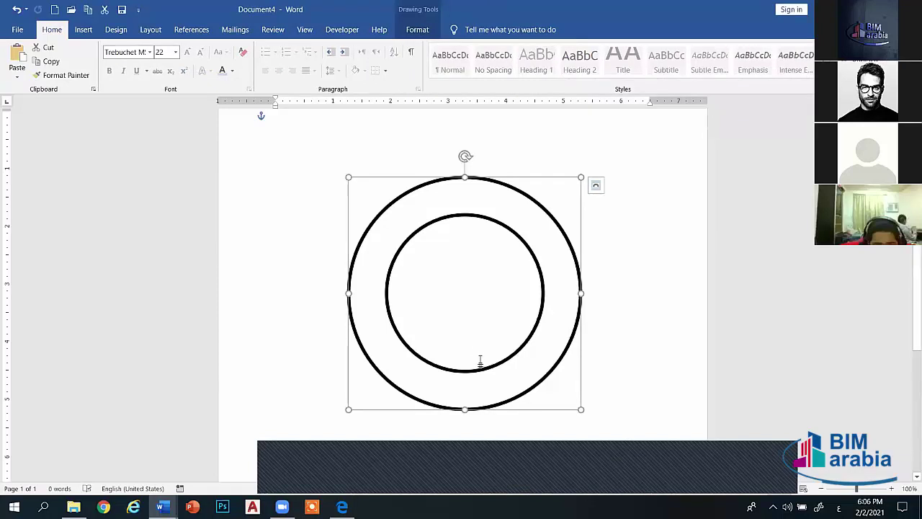
left_click(486, 371, "shift")
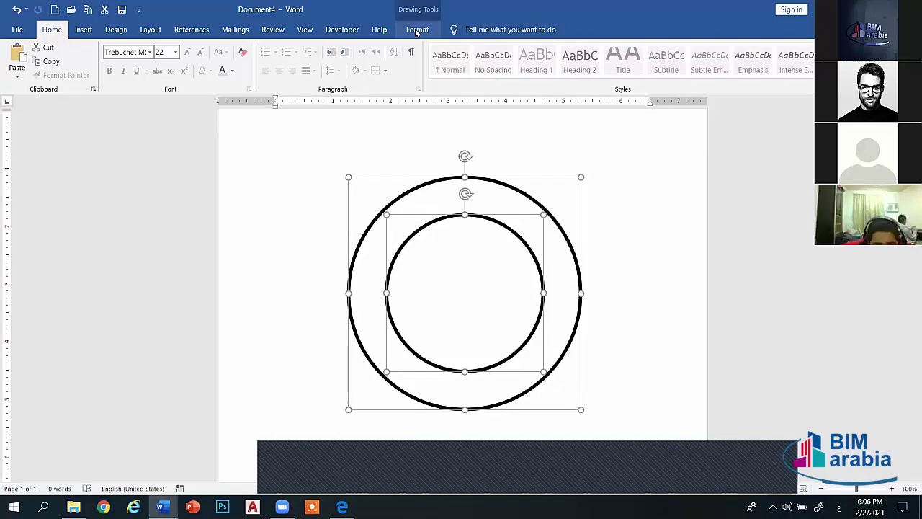
left_click(417, 30)
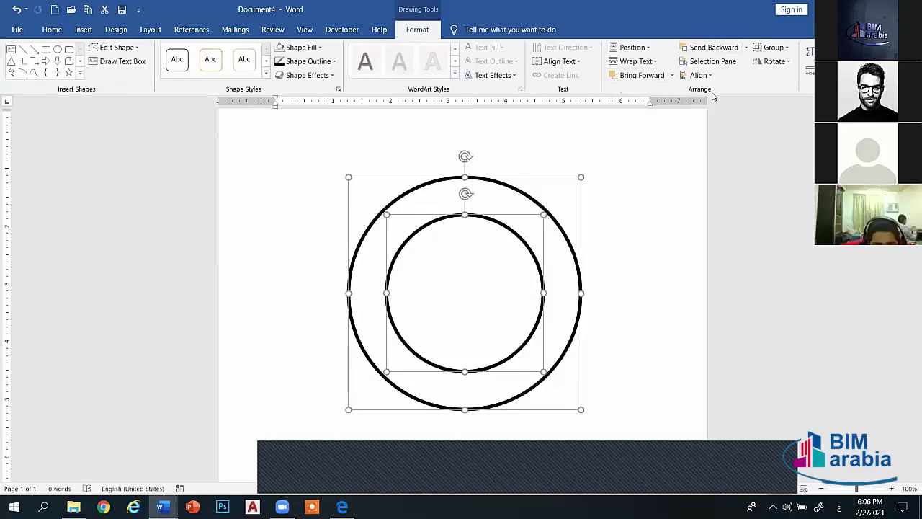
Group the two rings, set wrapping to float over text, and drag the group lower.
left_click(778, 47)
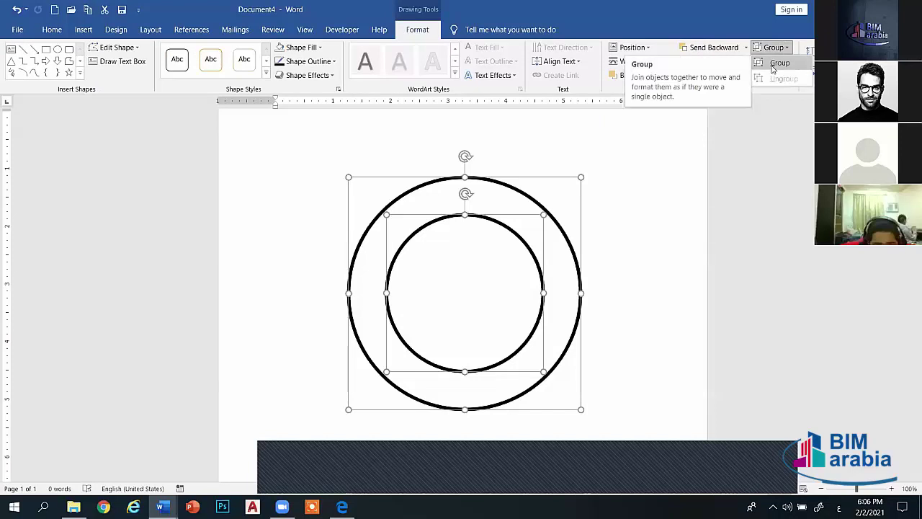
left_click(773, 63)
right_click(631, 243)
right_click(517, 196)
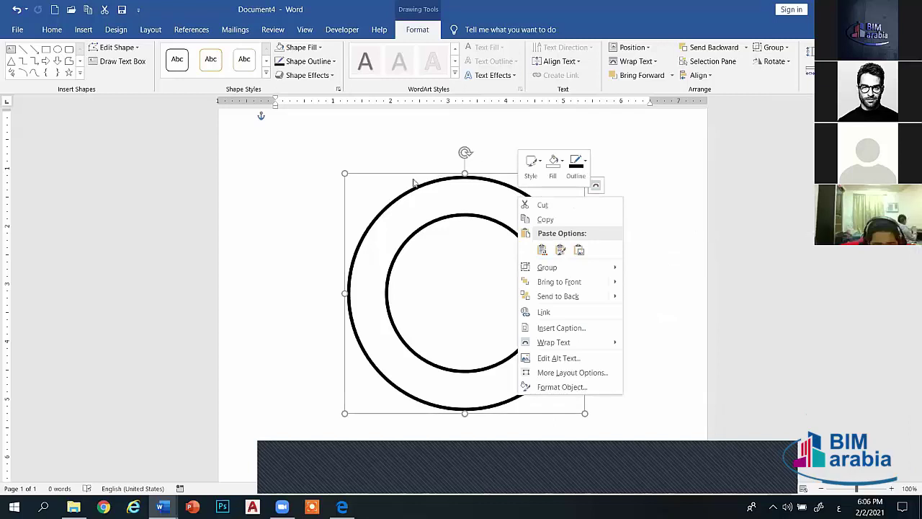
left_click(652, 62)
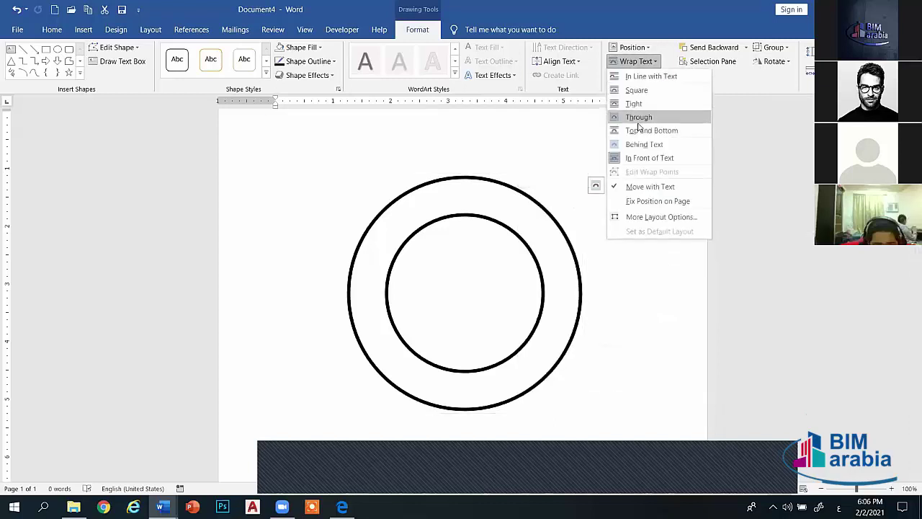
left_click(639, 116)
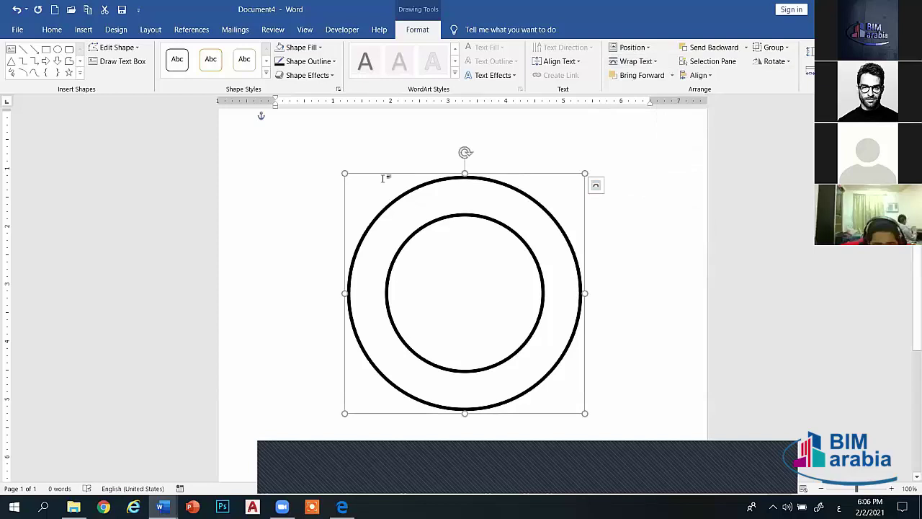
mouse_move(384, 173)
left_mouse_down()
mouse_move(415, 317)
mouse_move(365, 255)
mouse_move(390, 219)
left_mouse_up()
left_click(624, 211)
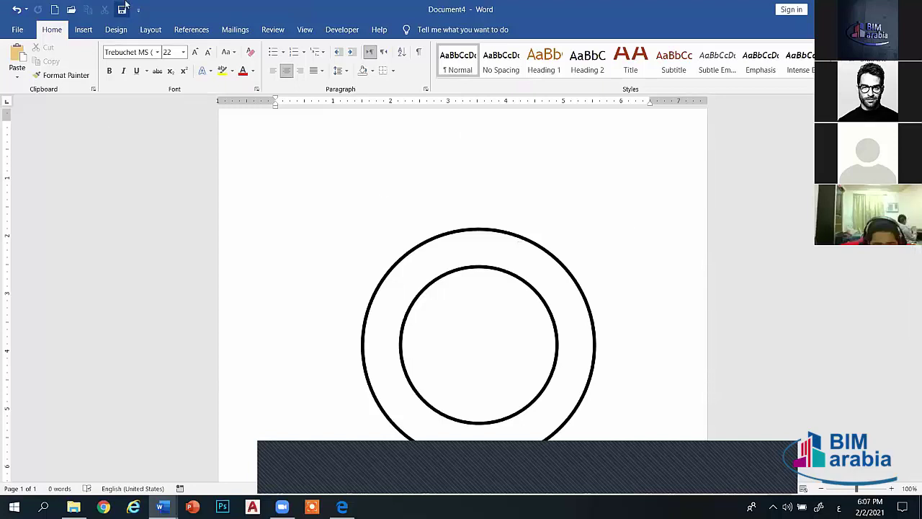
Draw a text box above the rings and type the name into it.
left_click(83, 30)
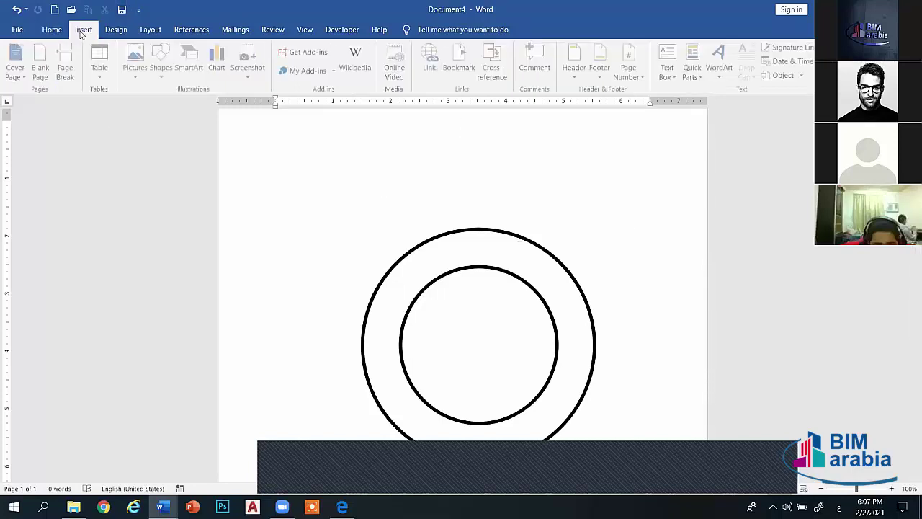
left_click(160, 72)
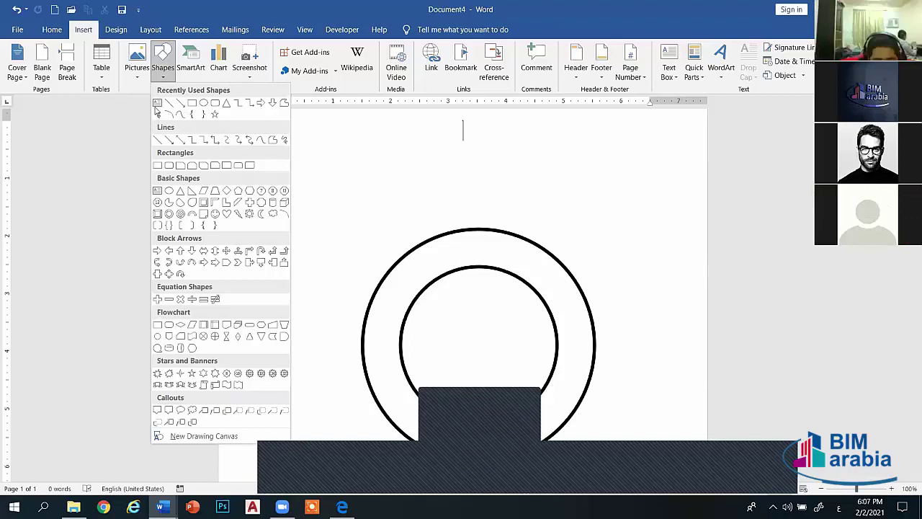
left_click(157, 102)
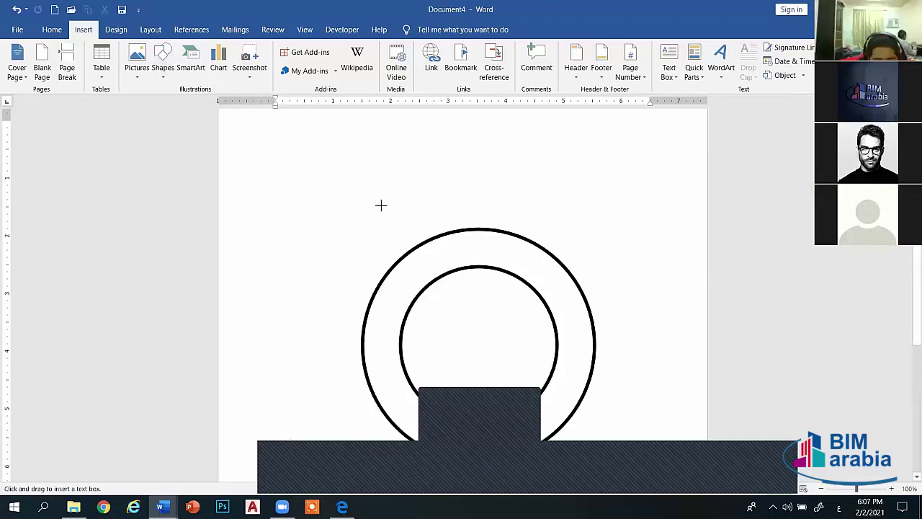
left_click_drag(239, 134, 391, 211)
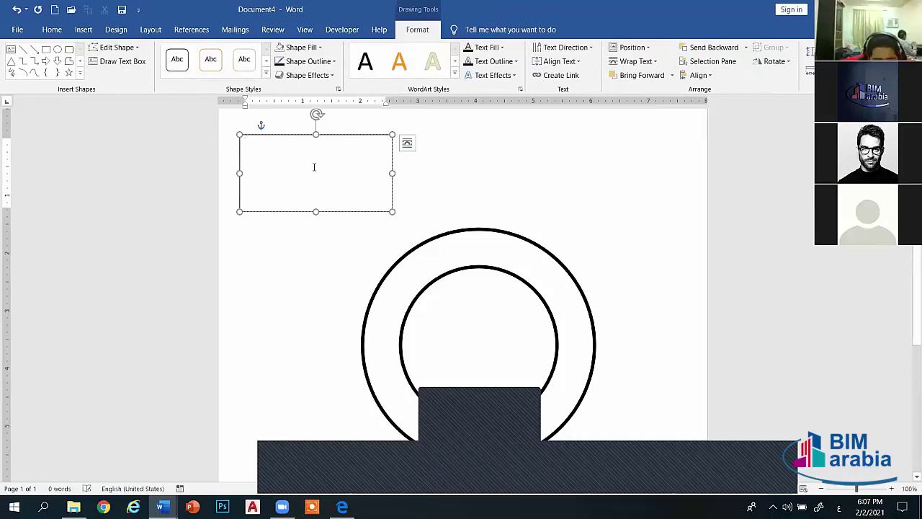
key("alt+shift")
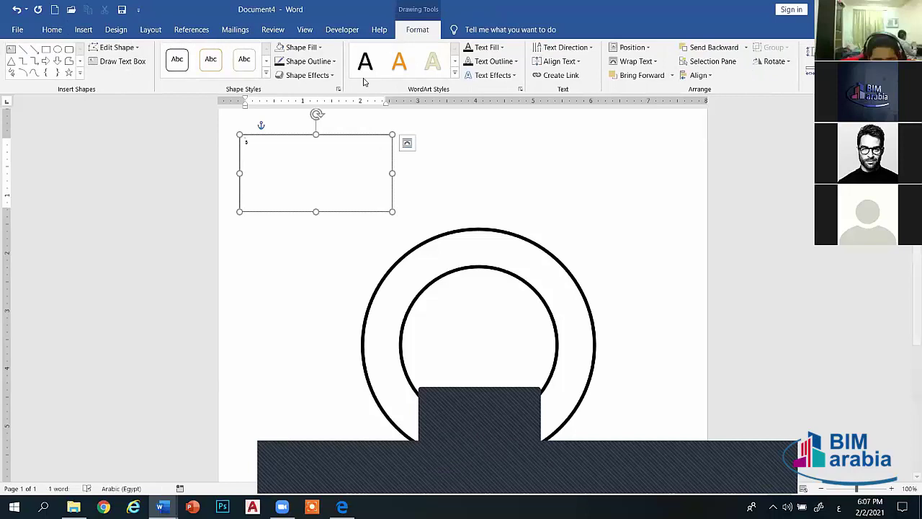
key("BackSpace")
key("alt+shift")
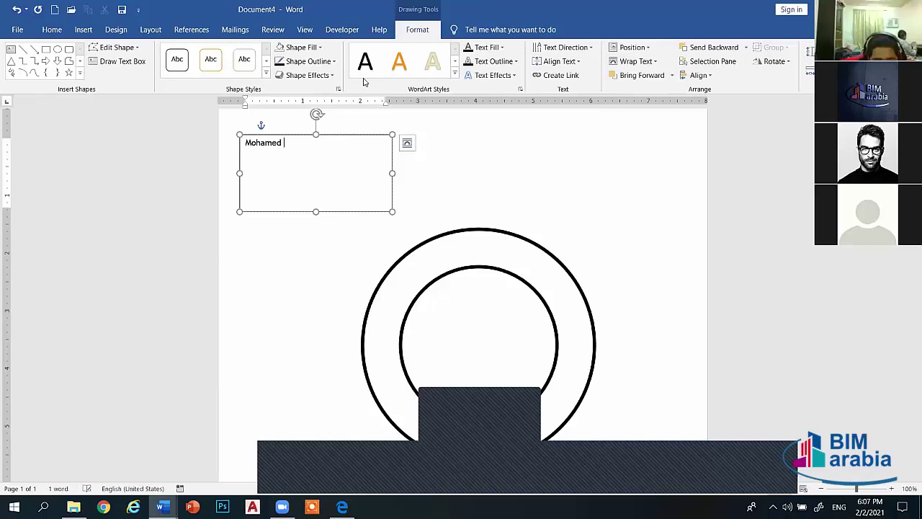
type("an Mahmoud")
Format the name as bold Times New Roman at 20 pt.
key("ctrl+a")
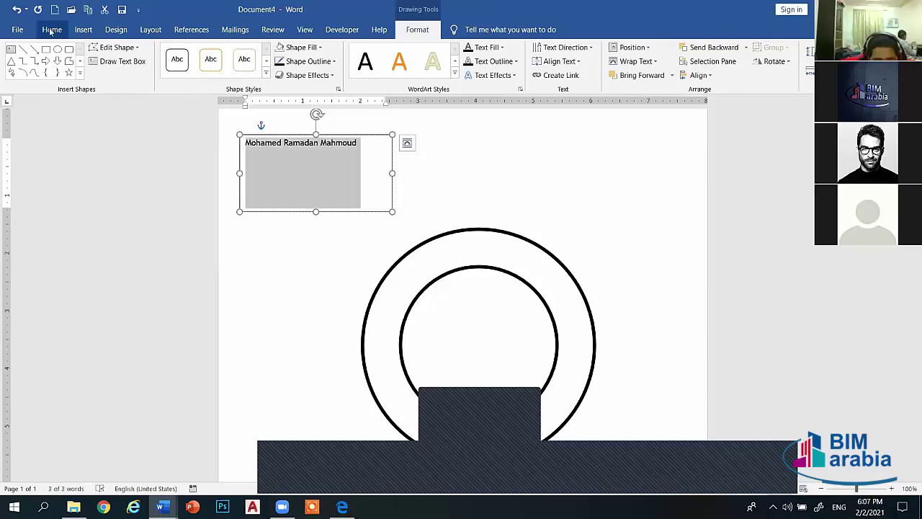
left_click(52, 32)
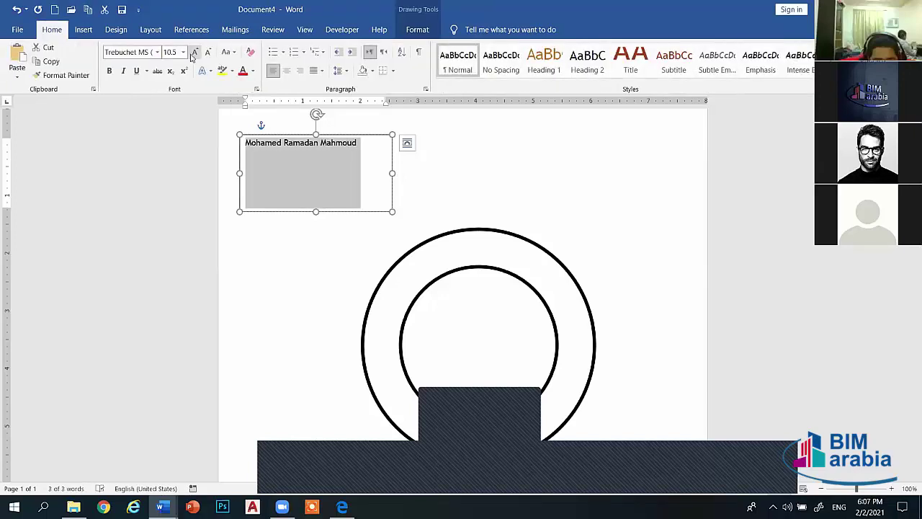
left_click(194, 56)
left_click(194, 56)
left_click(157, 52)
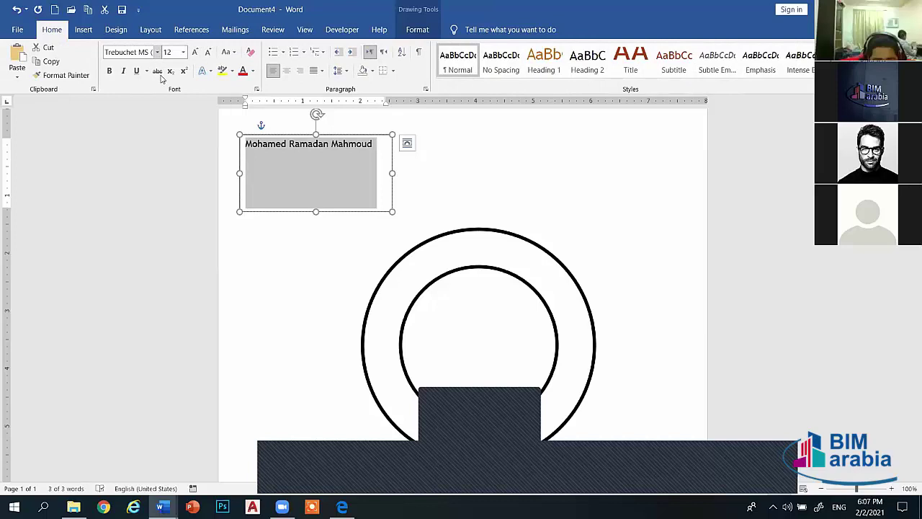
left_click(168, 110)
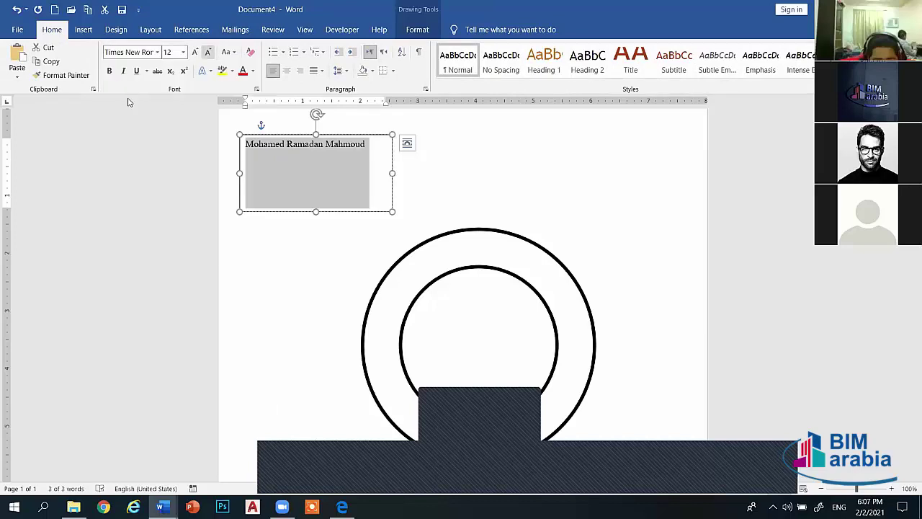
left_click(111, 71)
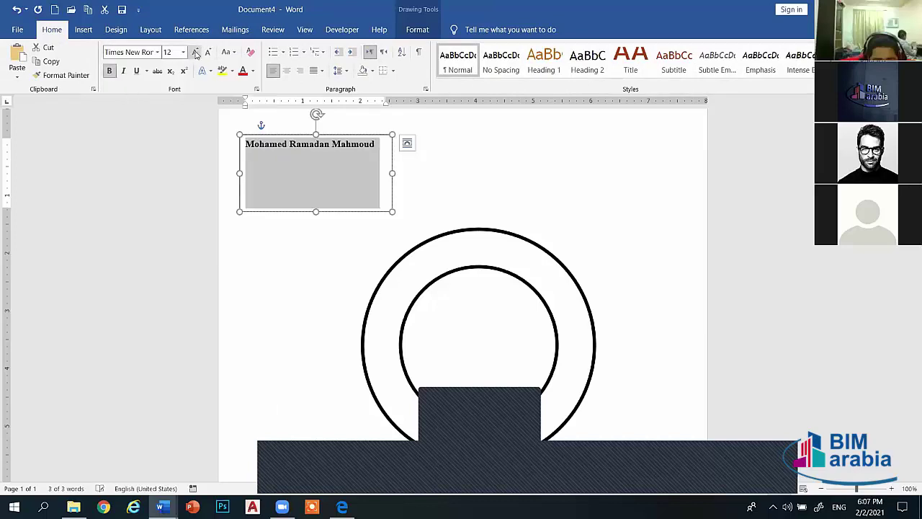
left_click(195, 54)
left_click(195, 53)
left_click(195, 53)
left_click(195, 55)
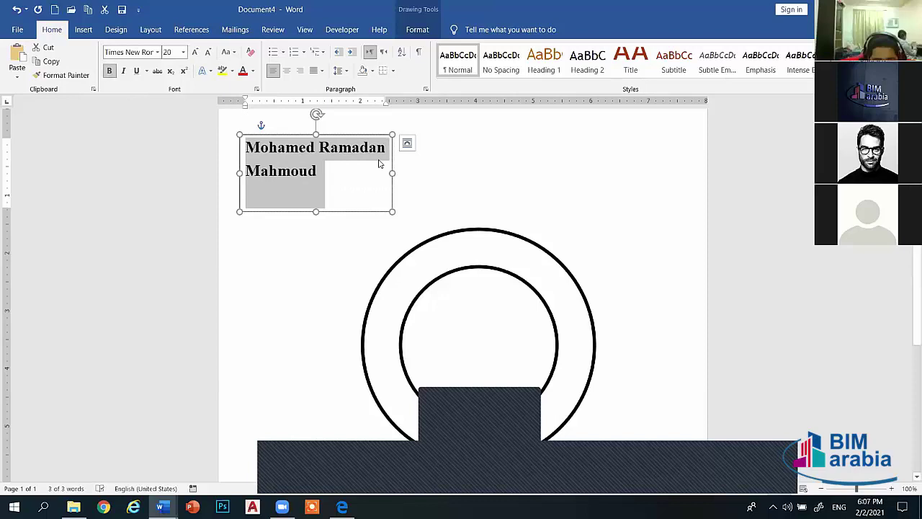
Resize the name's text box so the name fits on one line.
left_click_drag(392, 173, 483, 182)
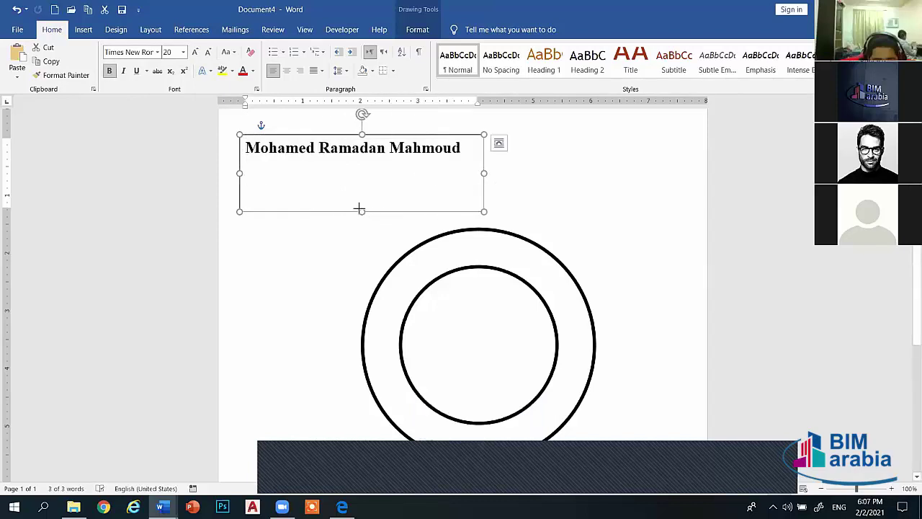
mouse_move(359, 209)
left_mouse_down()
mouse_move(361, 165)
mouse_move(492, 187)
left_mouse_up()
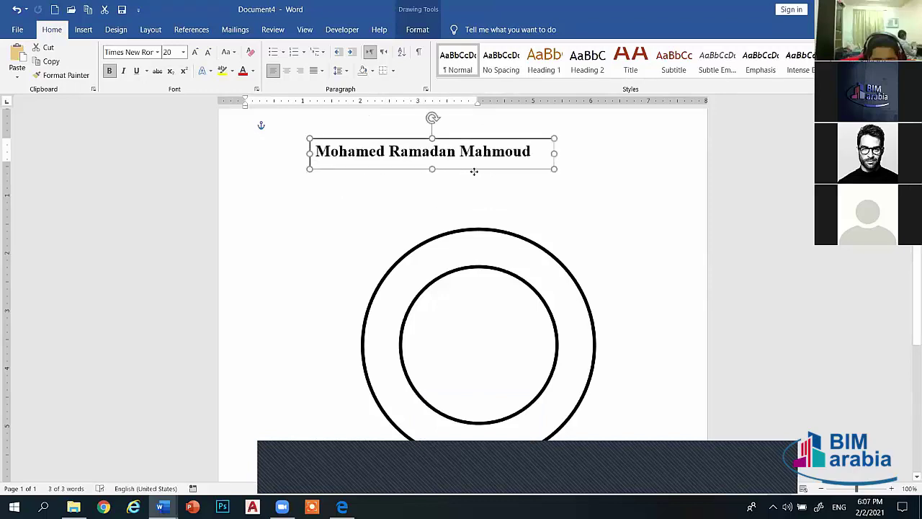
left_click(416, 28)
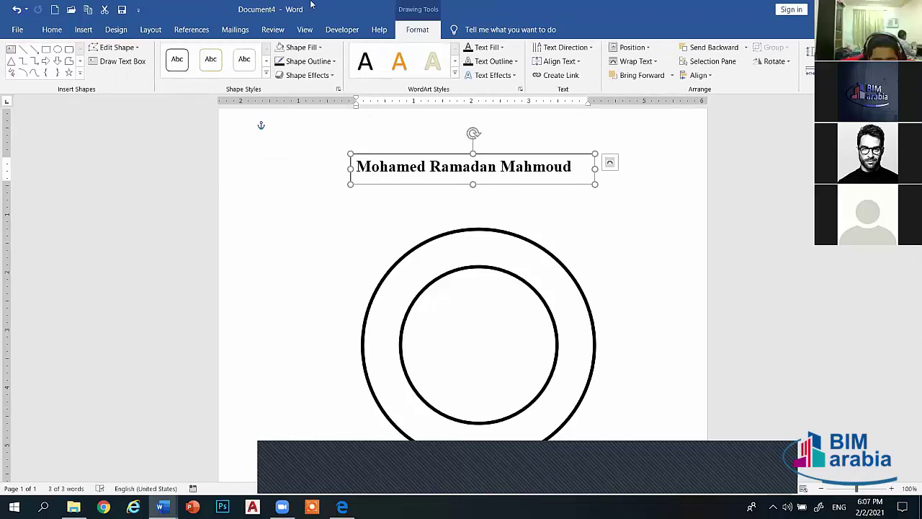
Set the name text box to No Fill and No Outline.
left_click(315, 49)
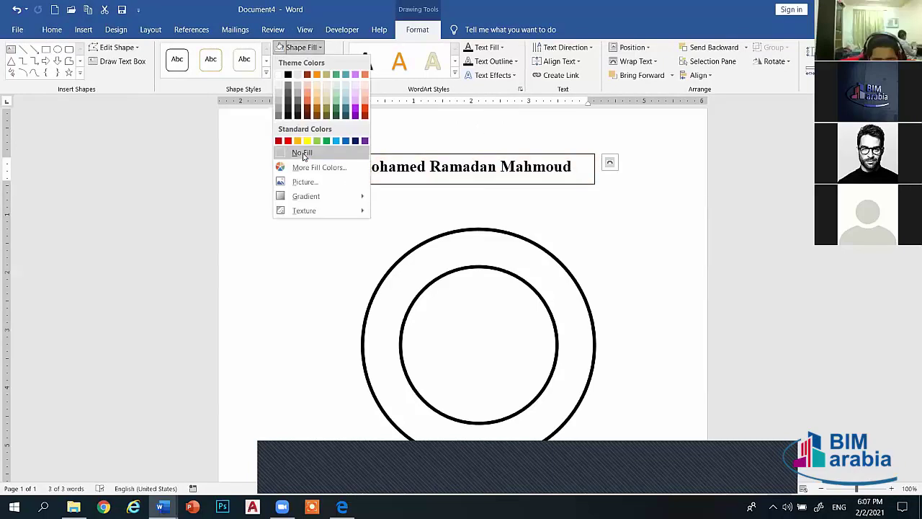
left_click(303, 154)
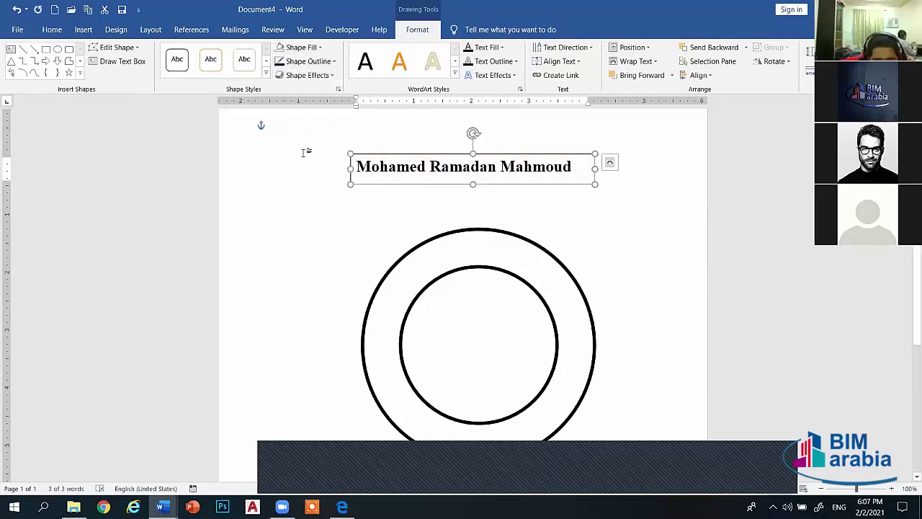
left_click(327, 63)
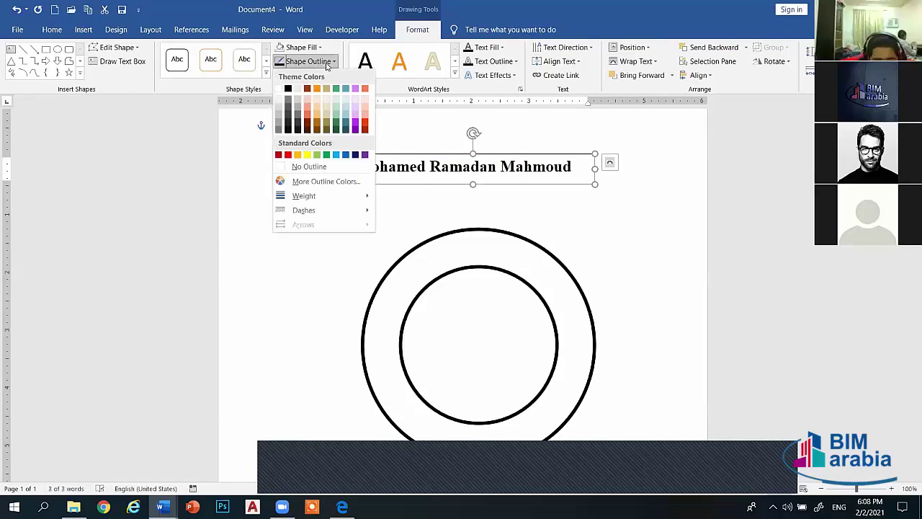
left_click(308, 167)
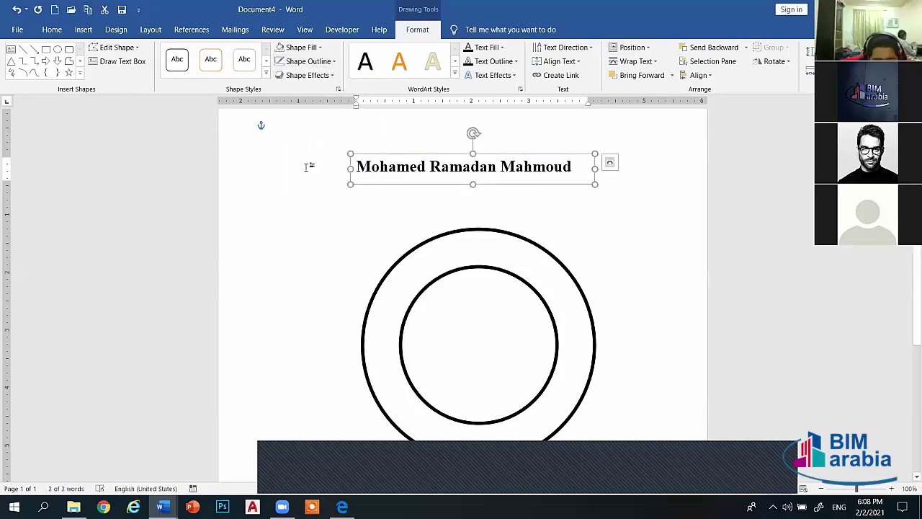
Browse the Shape Effects options for the name box without applying any.
left_click(322, 74)
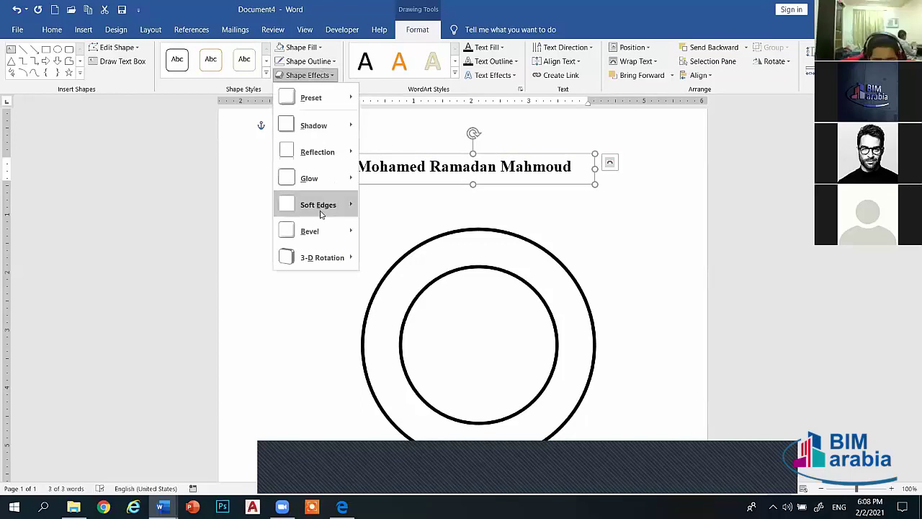
mouse_move(325, 261)
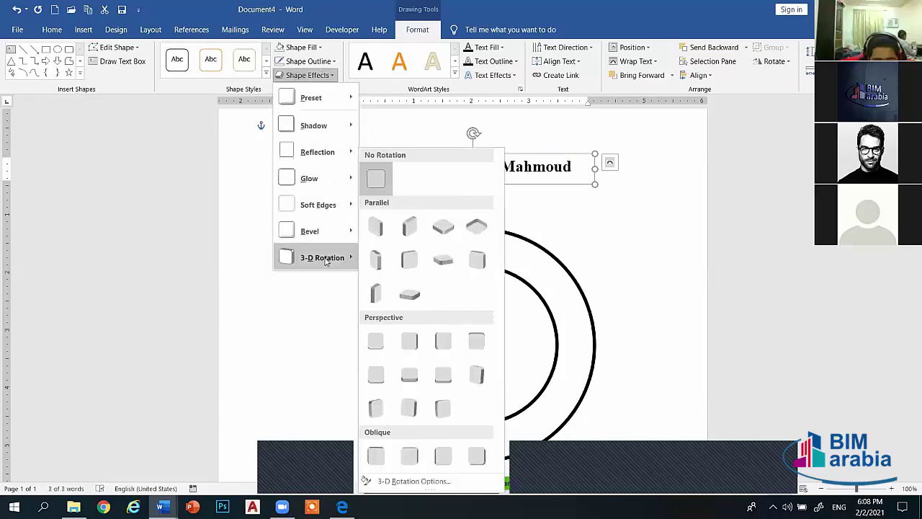
left_click(284, 312)
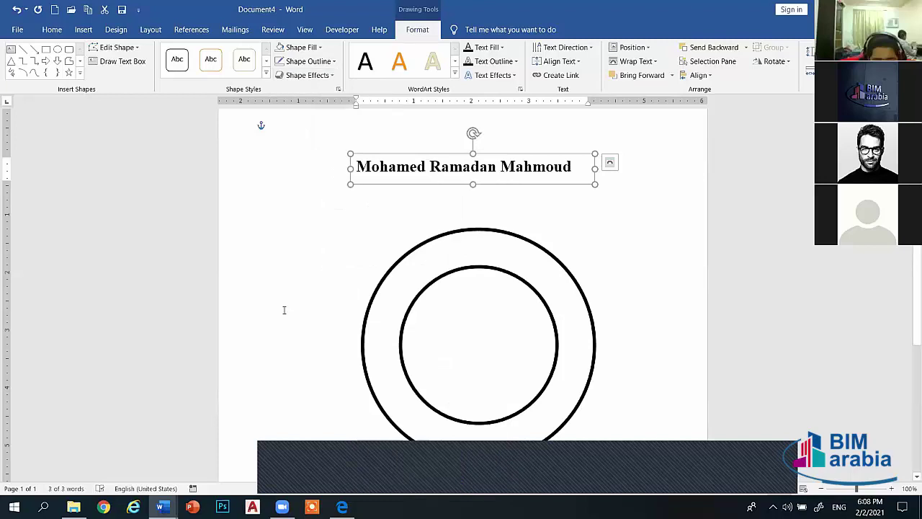
triple_click(437, 168)
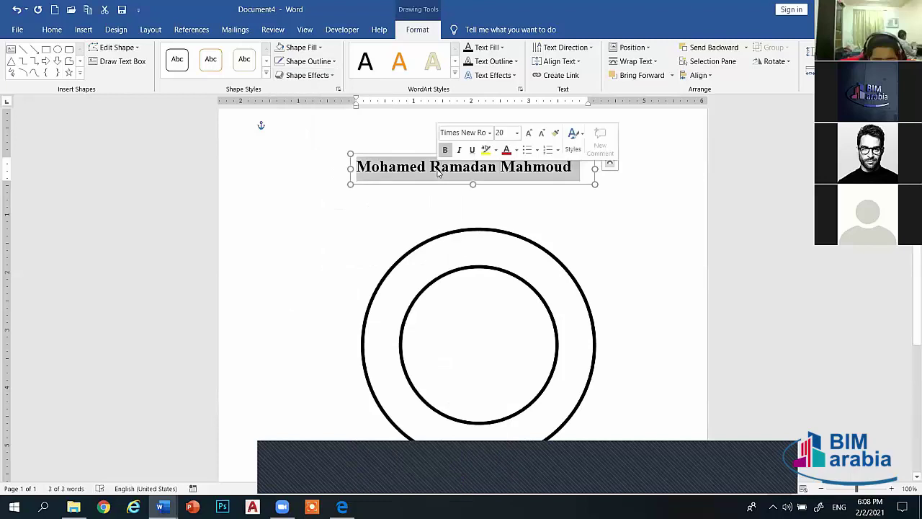
left_click(305, 76)
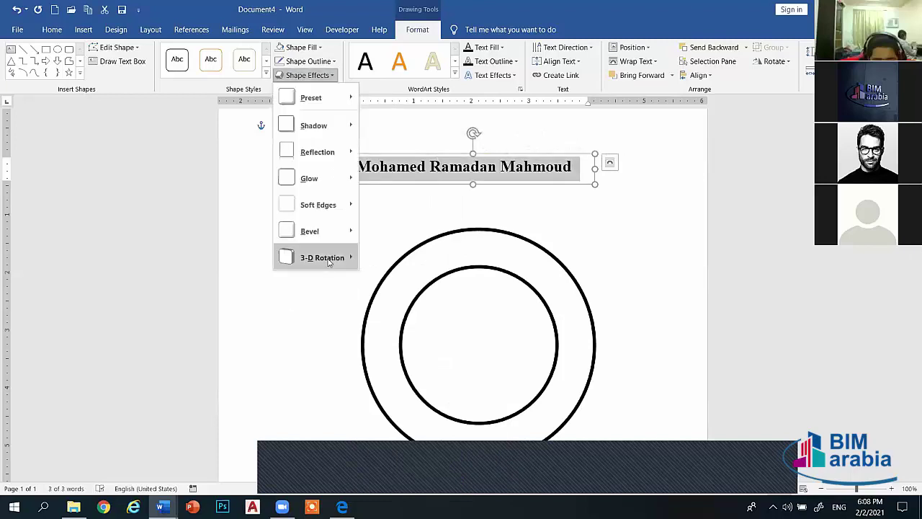
mouse_move(328, 259)
left_click(320, 373)
Reselect the name text box, check its wrapping options, and delete it.
left_click(338, 300)
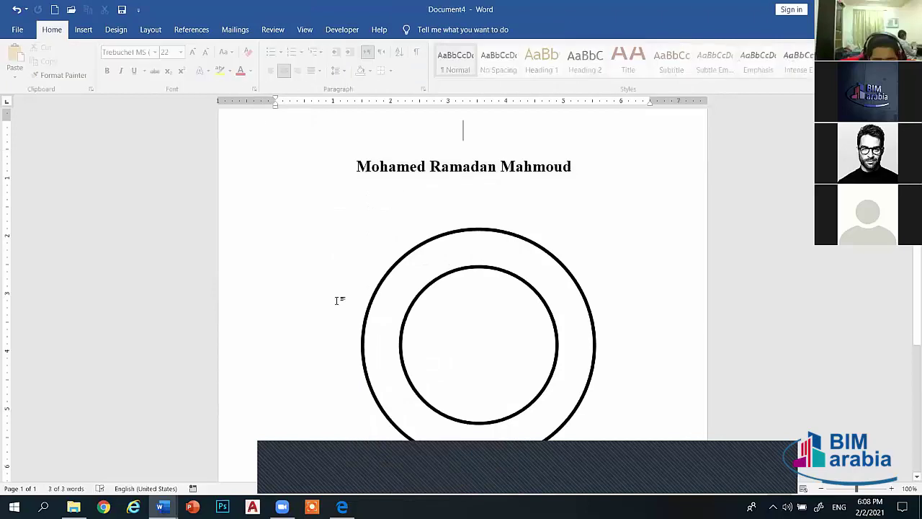
left_click(427, 166)
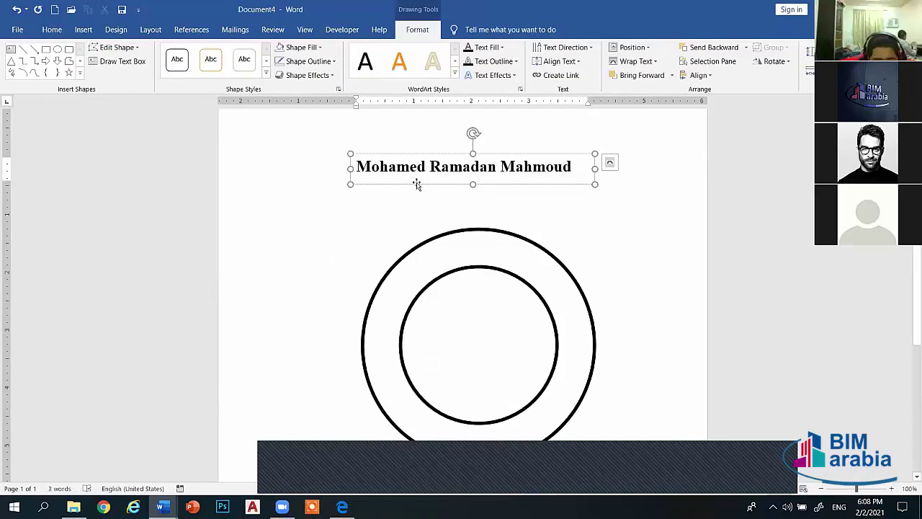
left_click(418, 184)
left_click(609, 162)
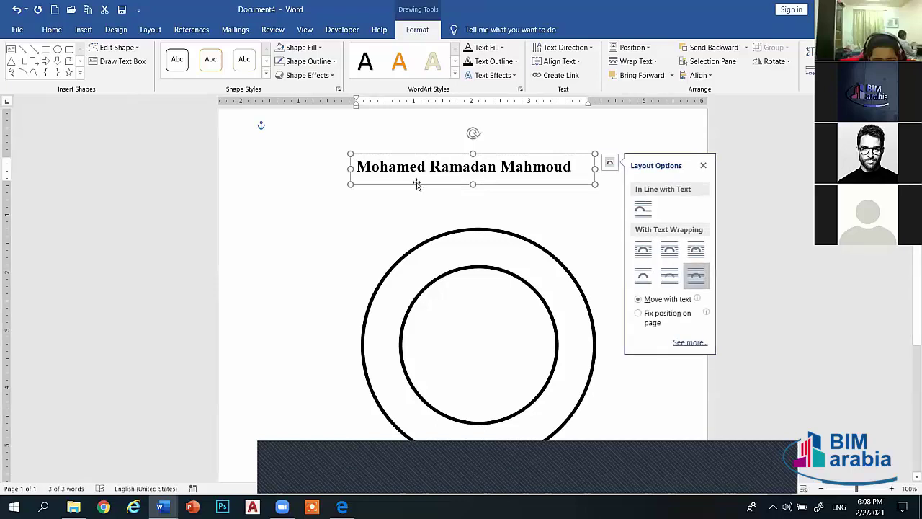
key("Escape")
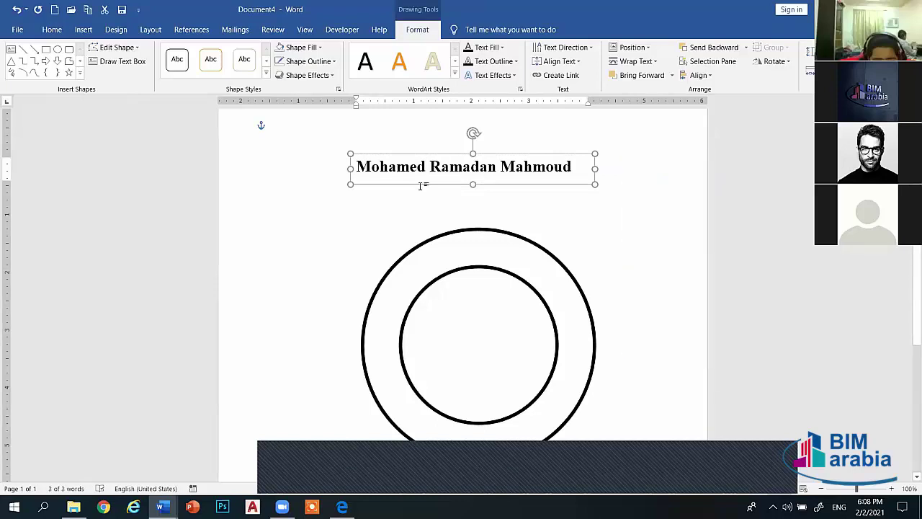
key("Delete")
left_click(84, 30)
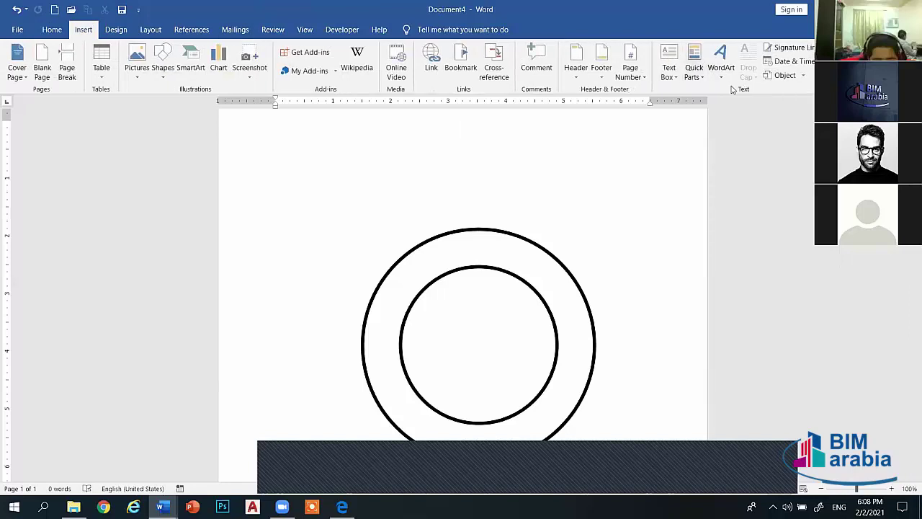
left_click(669, 68)
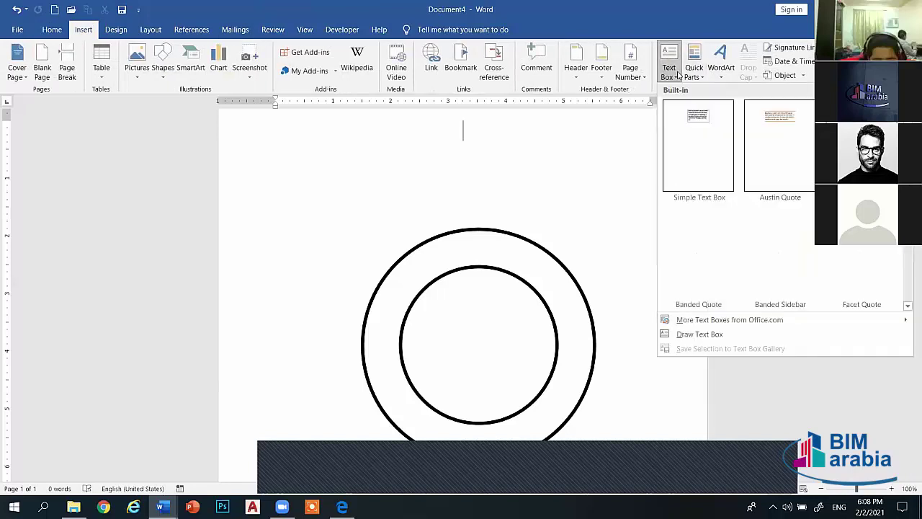
left_click(693, 136)
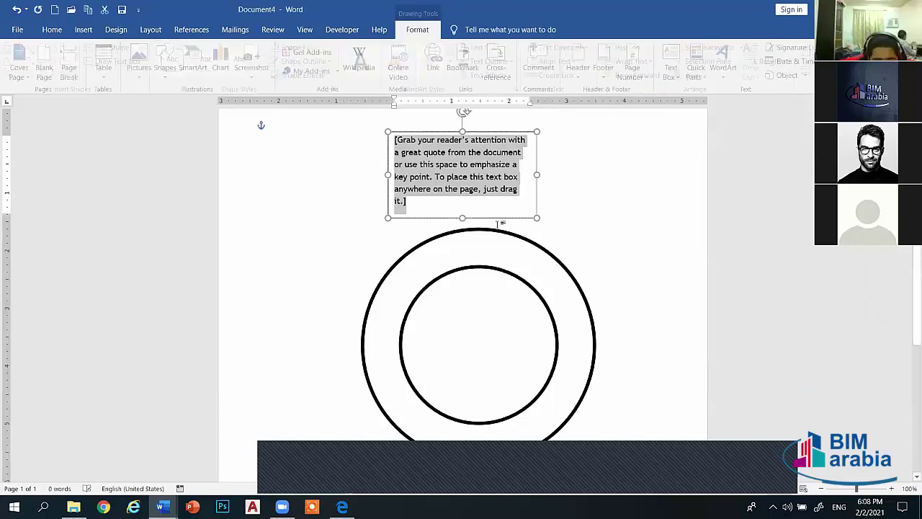
left_click(331, 75)
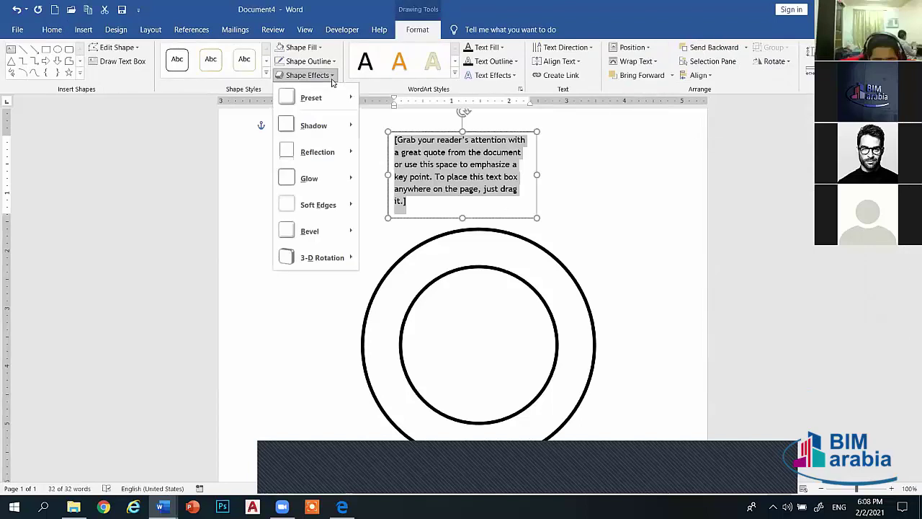
left_click(491, 67)
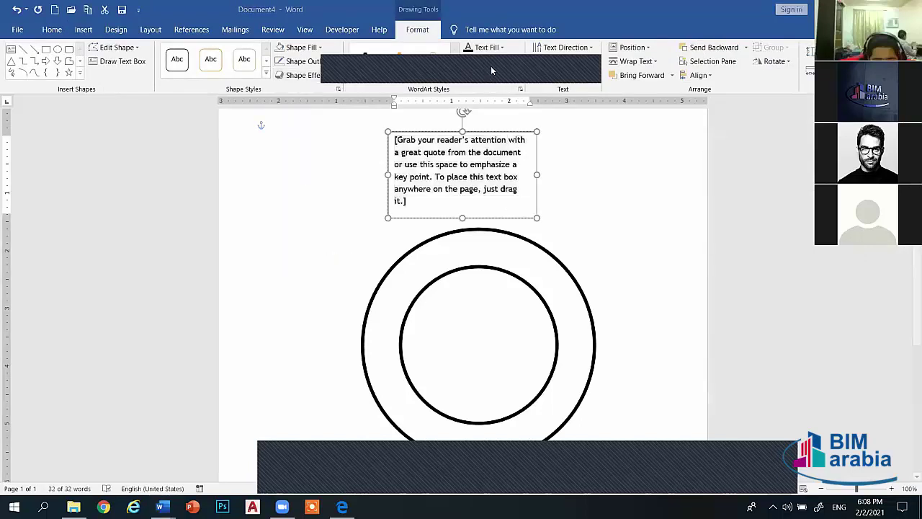
left_click(314, 76)
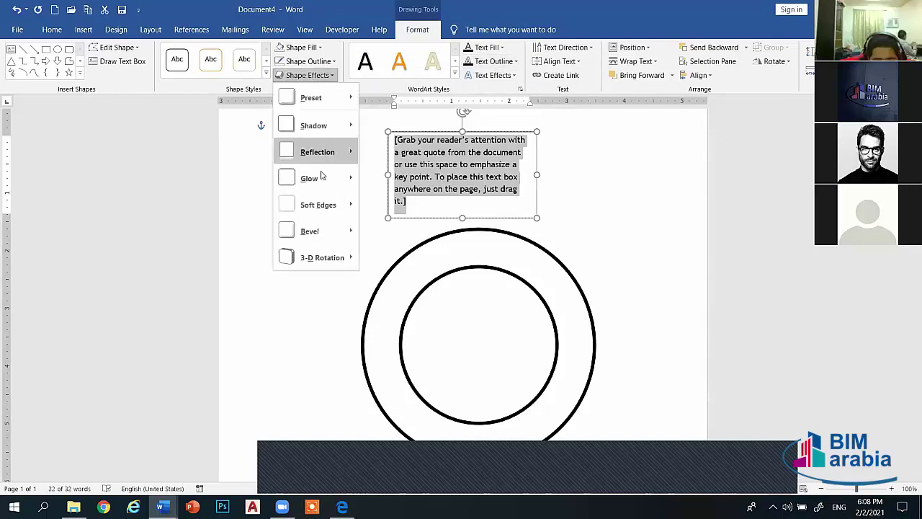
mouse_move(322, 229)
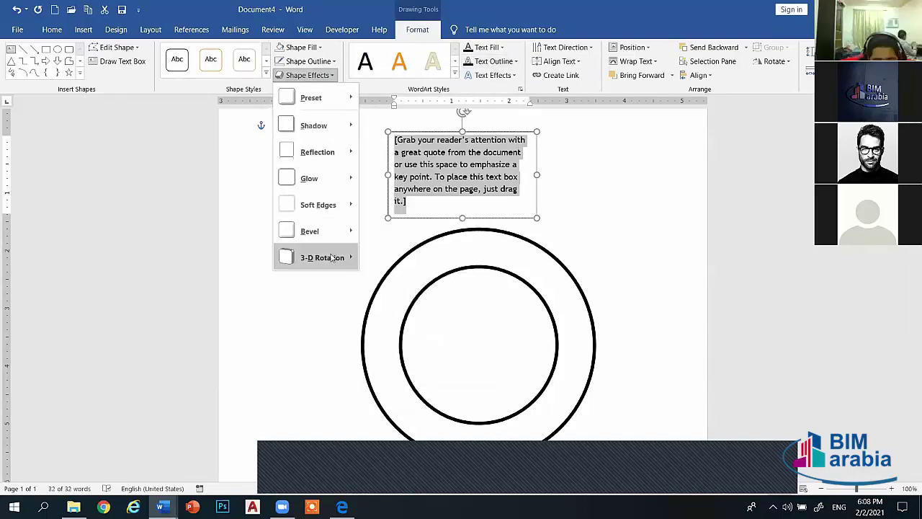
mouse_move(332, 258)
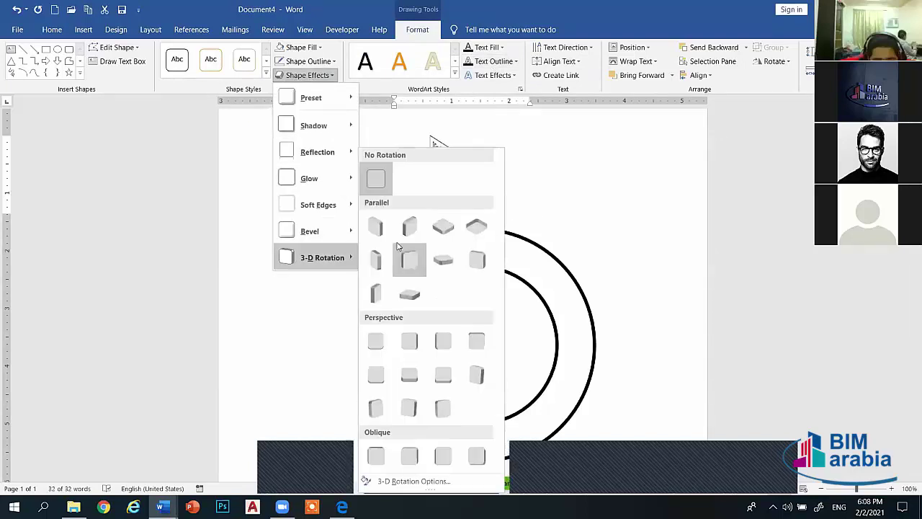
left_click(312, 342)
left_click(346, 360)
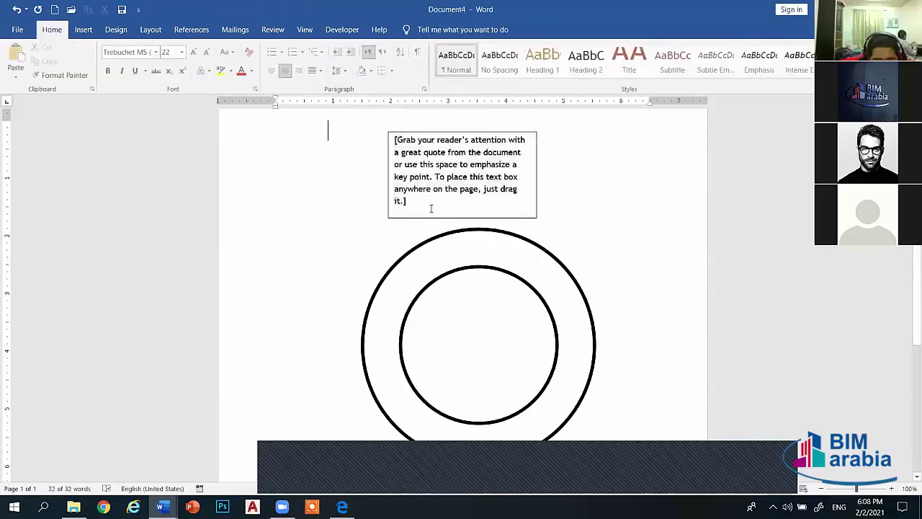
left_click(433, 218)
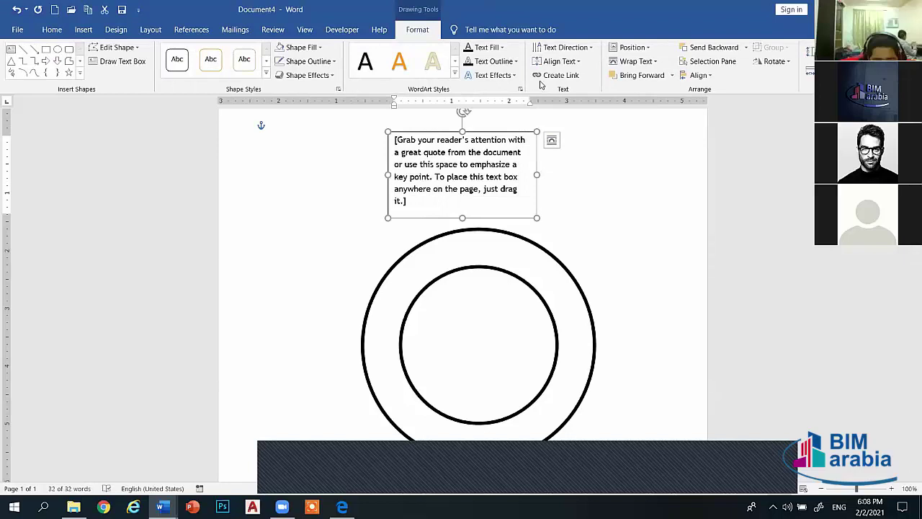
left_click(327, 127)
key("ctrl+z")
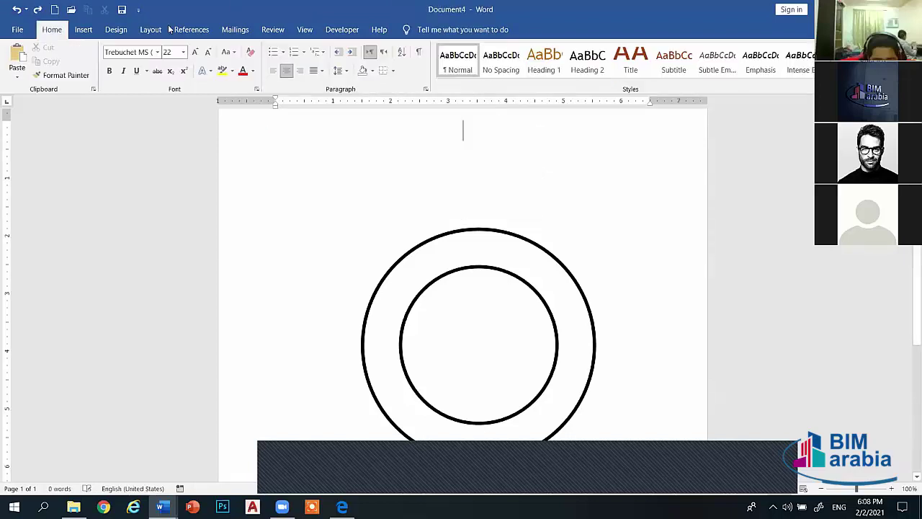
Draw a new text box above the rings and type the name.
left_click(84, 30)
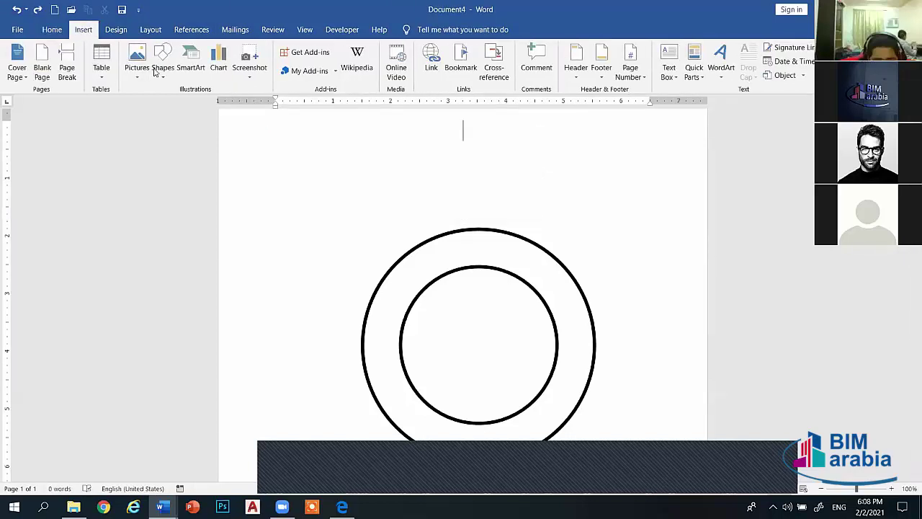
left_click(163, 61)
left_click(158, 102)
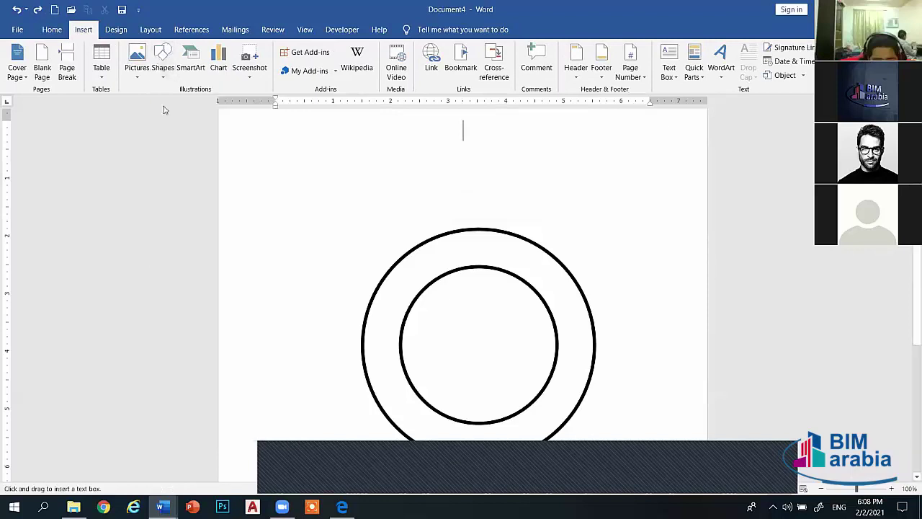
left_click(162, 65)
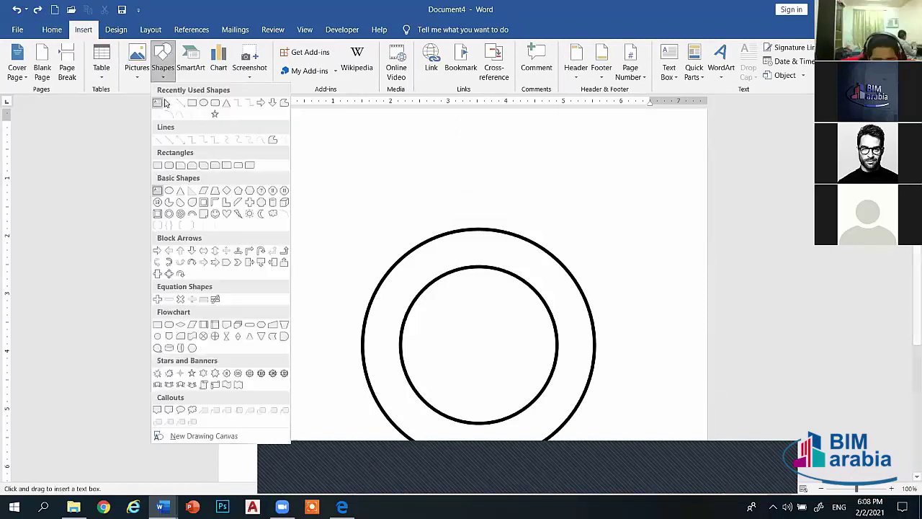
left_click(333, 137)
left_click_drag(333, 137, 584, 211)
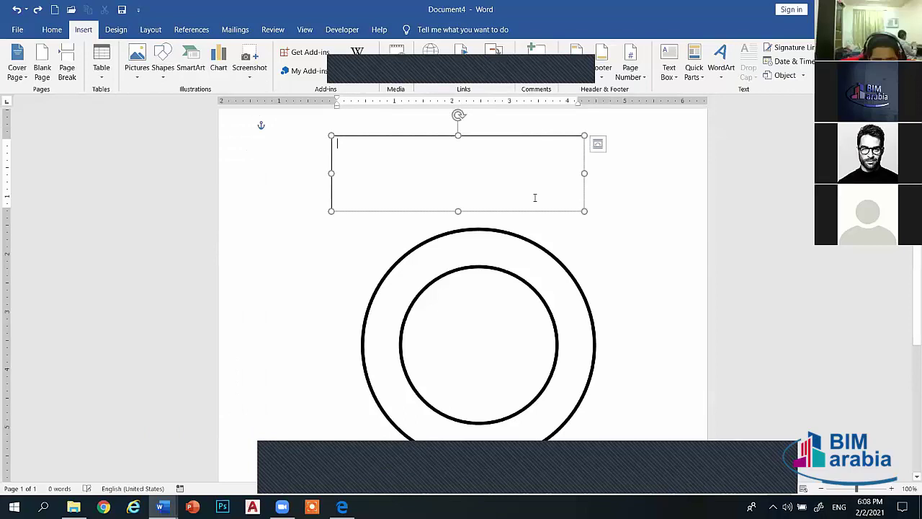
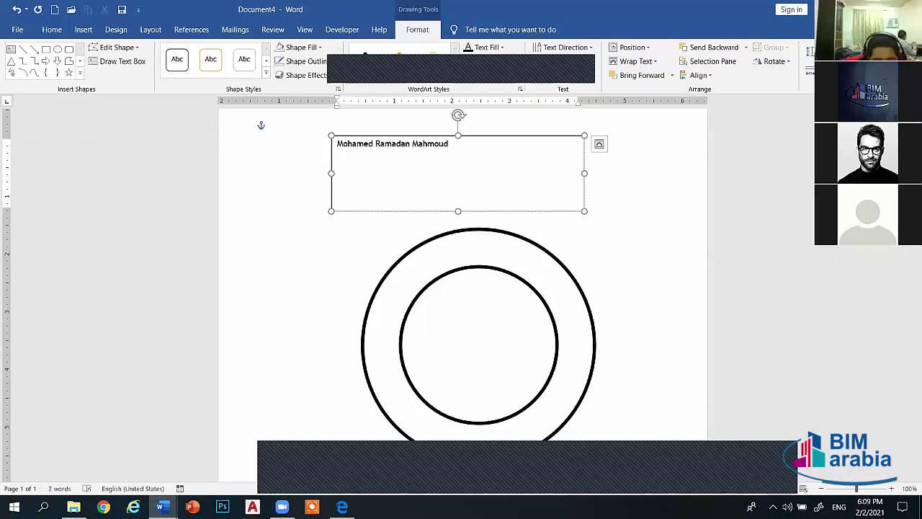
Make the name bold dark red Times New Roman at 20 pt.
key("ctrl+a")
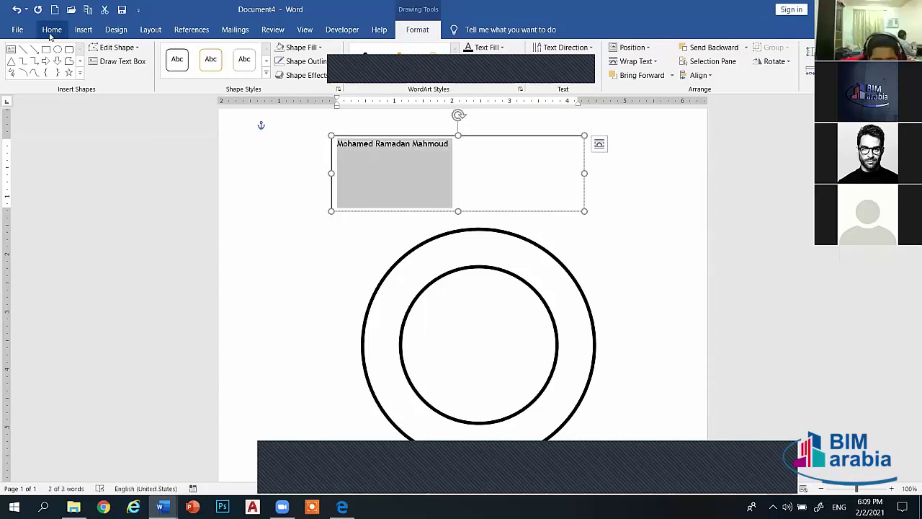
left_click(50, 33)
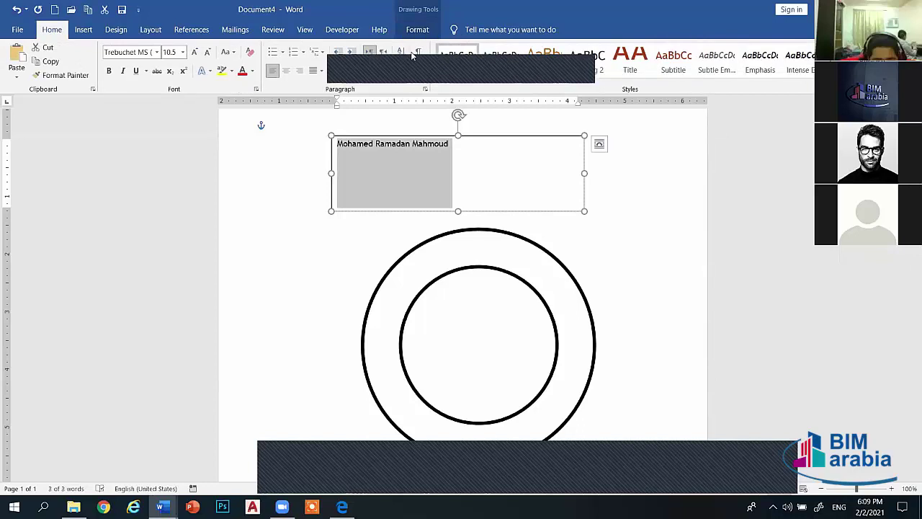
left_click(194, 52)
left_click(195, 52)
left_click(194, 51)
left_click(195, 52)
left_click(194, 52)
left_click(194, 52)
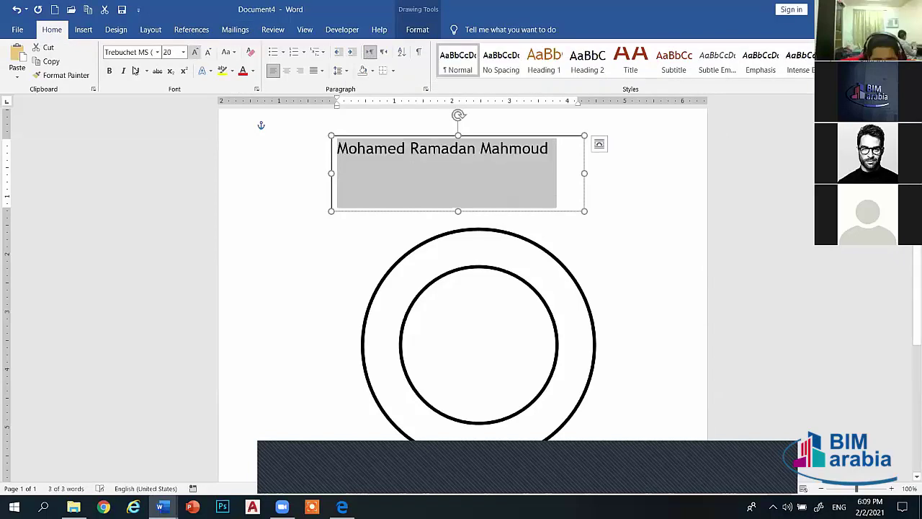
left_click(110, 71)
left_click(158, 53)
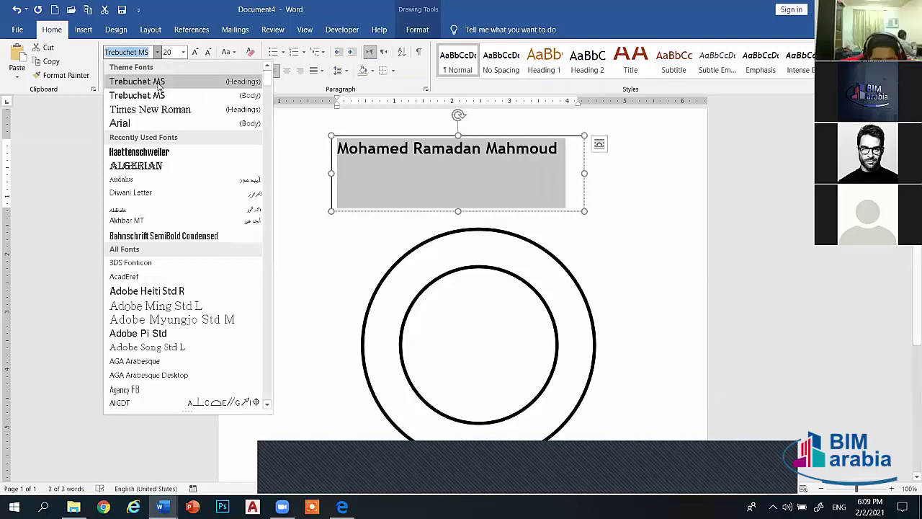
key("Escape")
key("ctrl+z")
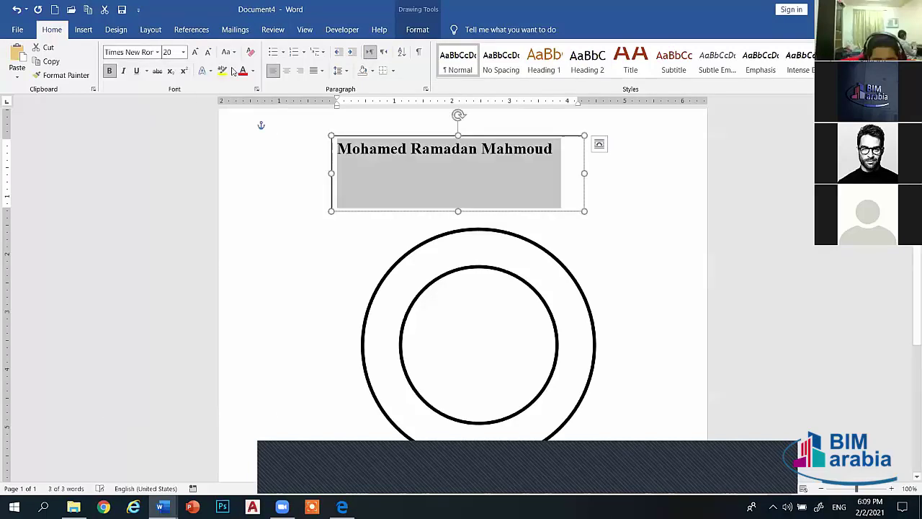
key("ctrl+z")
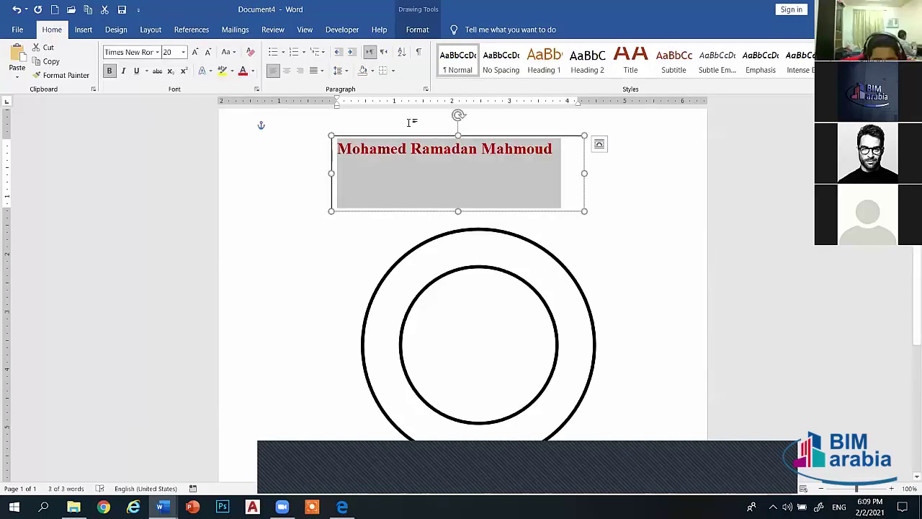
Shrink the name box's height to fit the single line of text.
left_click(422, 165)
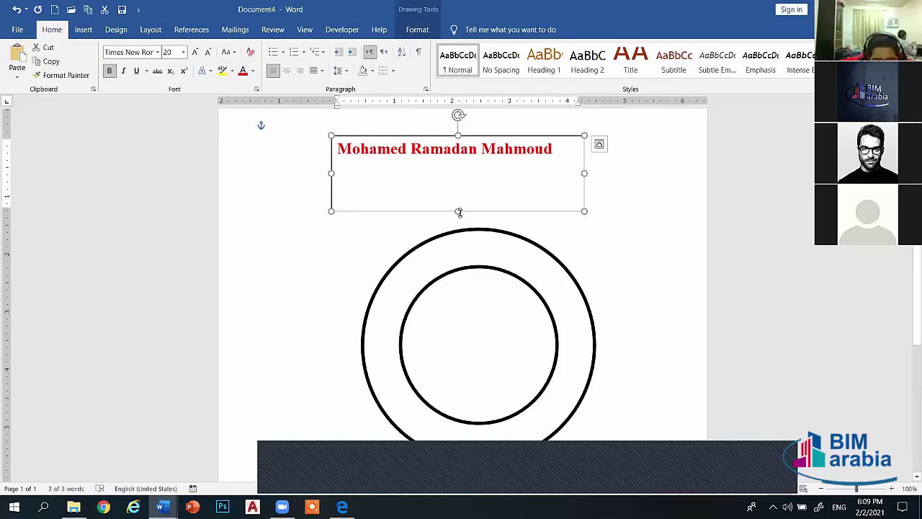
left_click_drag(458, 212, 461, 160)
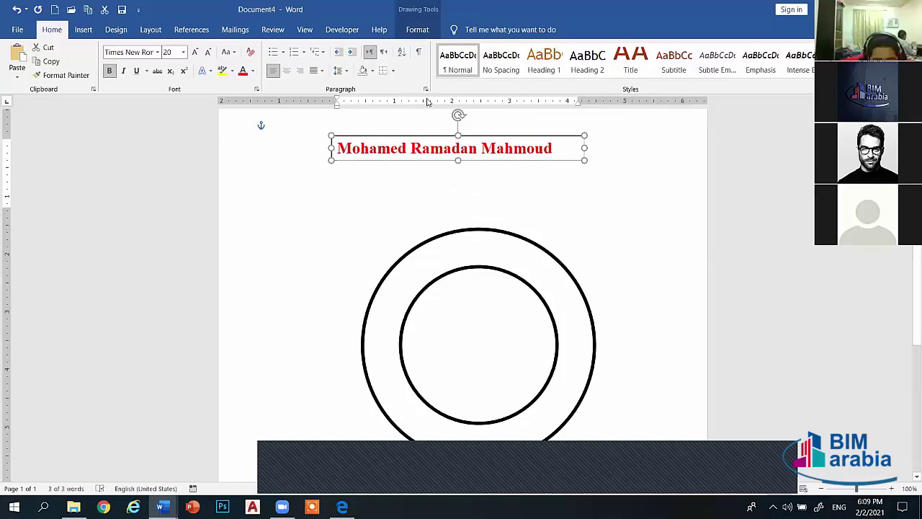
left_click(416, 30)
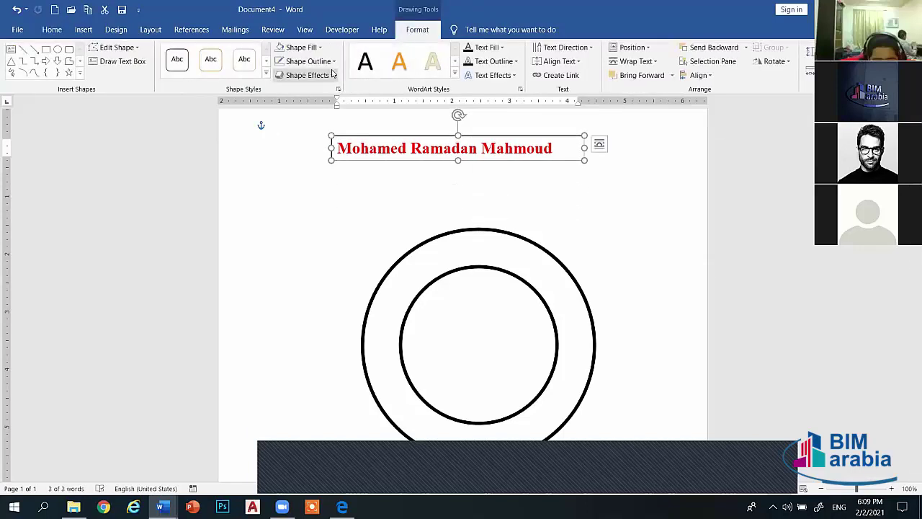
Give the name's text box No Fill and No Outline, keeping the text colour unchanged.
left_click(502, 48)
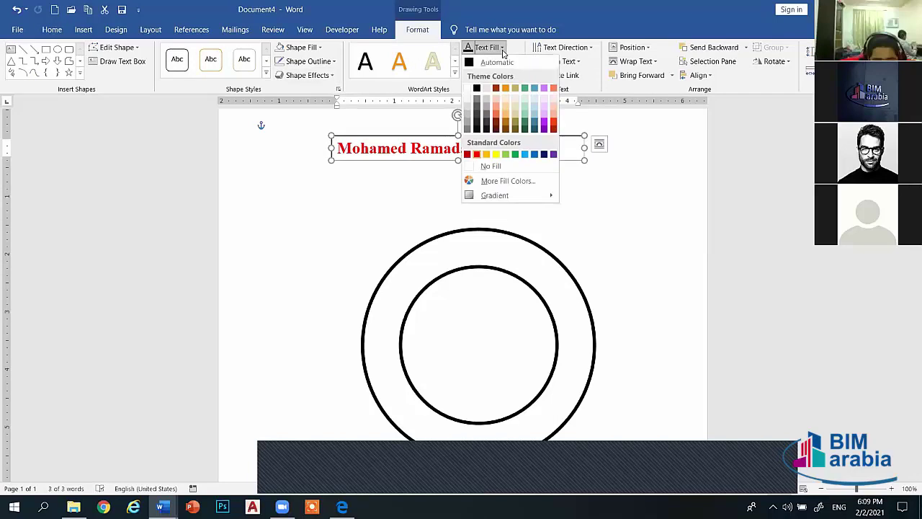
left_click(304, 52)
right_click(304, 52)
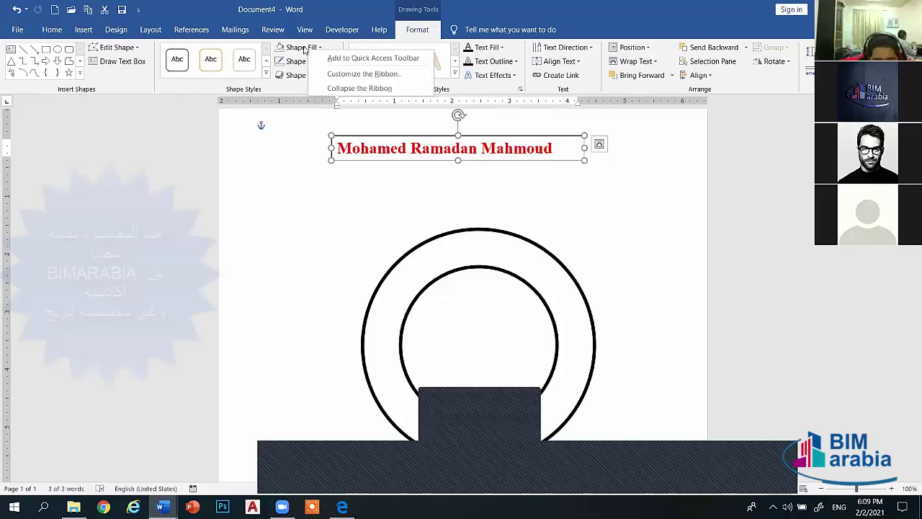
left_click(320, 47)
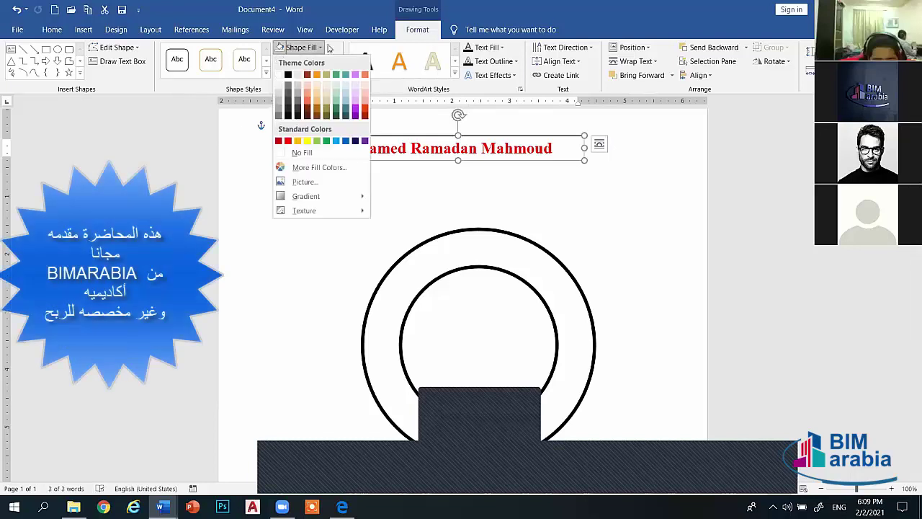
left_click(497, 46)
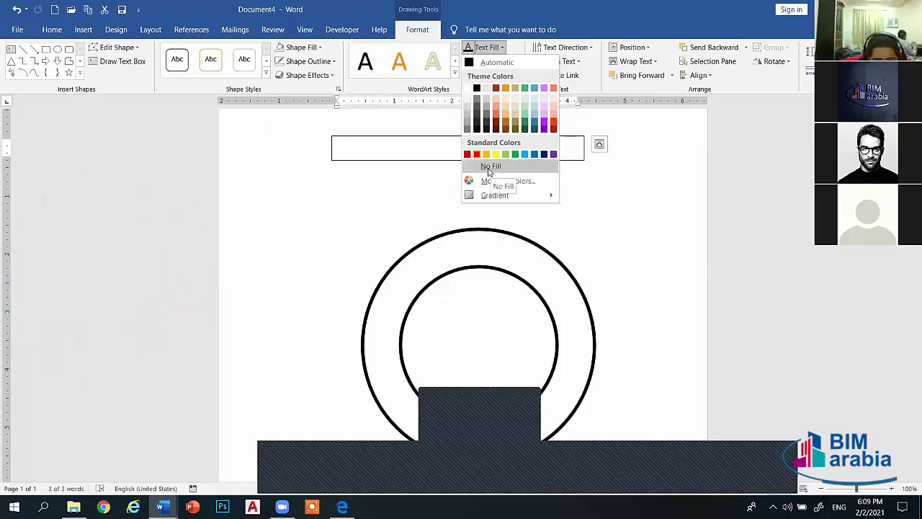
key("Escape")
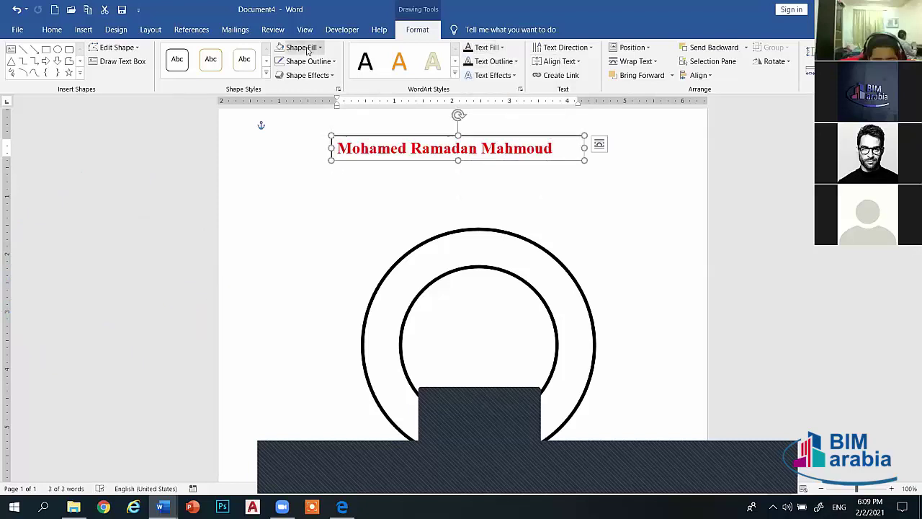
left_click(308, 48)
left_click(315, 153)
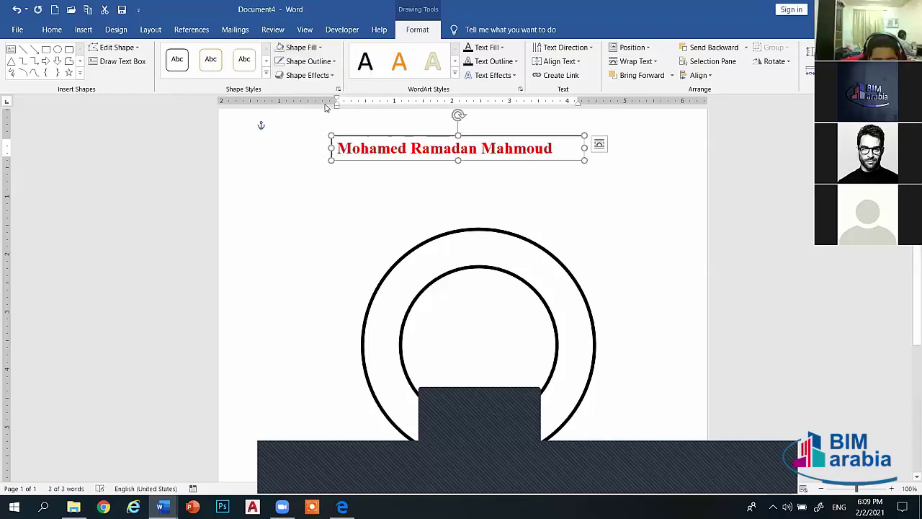
left_click(306, 61)
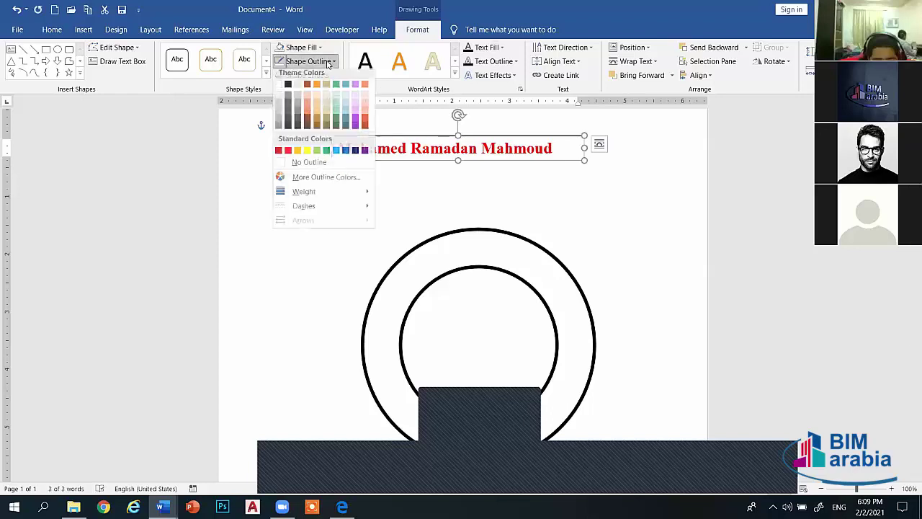
left_click(309, 167)
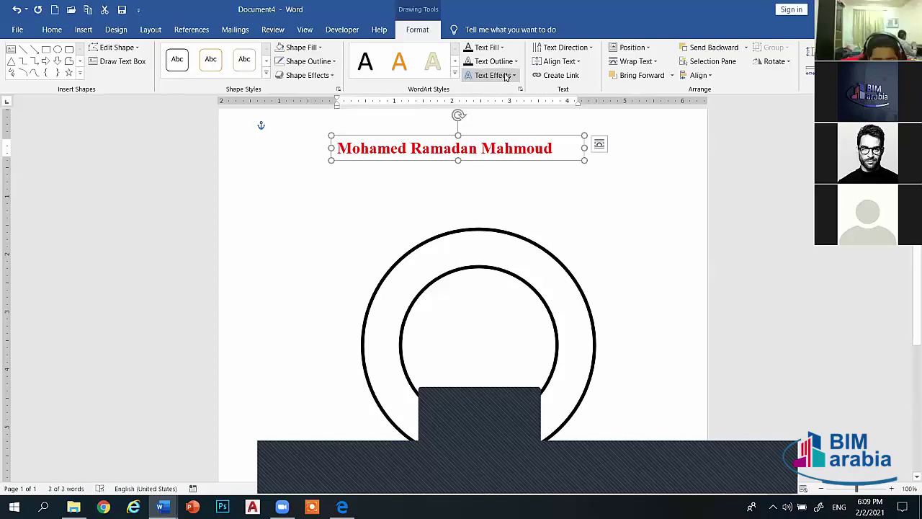
Apply the Arch follow-path transform to the red name text.
left_click(504, 76)
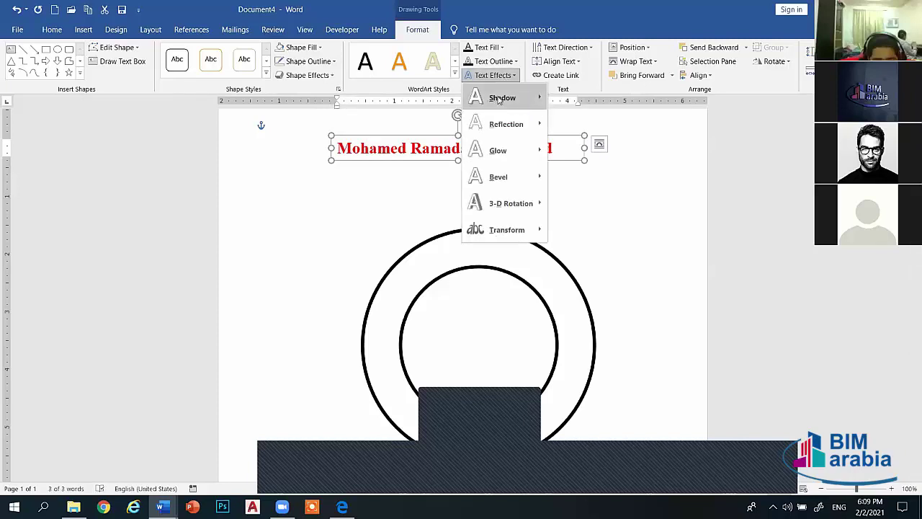
mouse_move(503, 241)
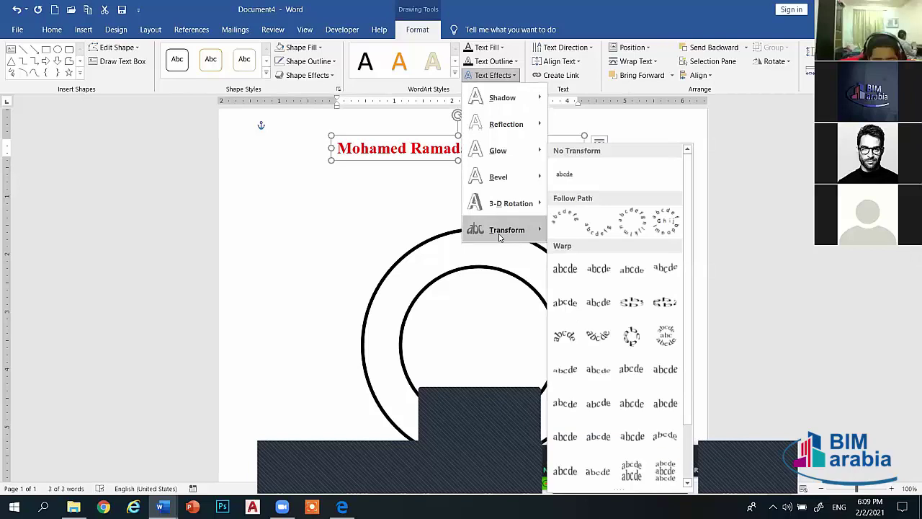
left_click(570, 218)
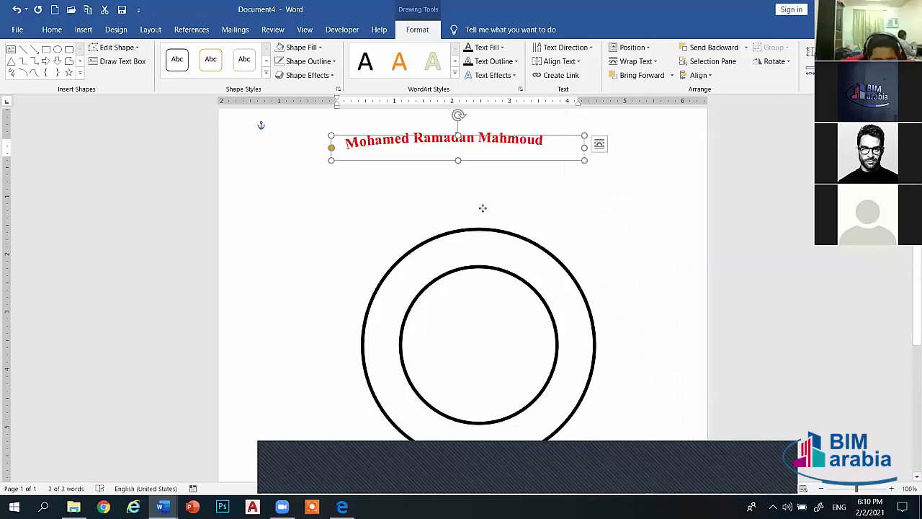
Move and resize the arched name so it curves into the band between the rings.
left_click_drag(482, 207, 492, 269)
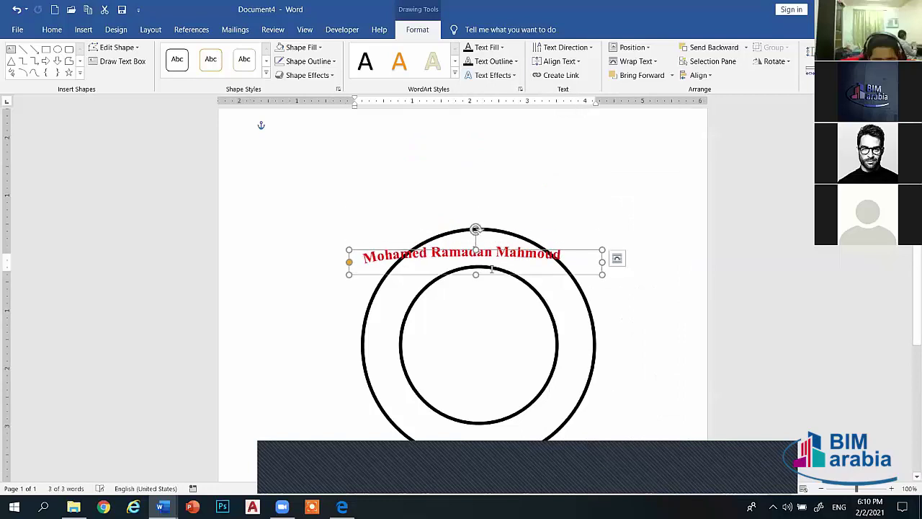
mouse_move(475, 277)
left_mouse_down()
mouse_move(582, 363)
mouse_move(601, 447)
left_mouse_up()
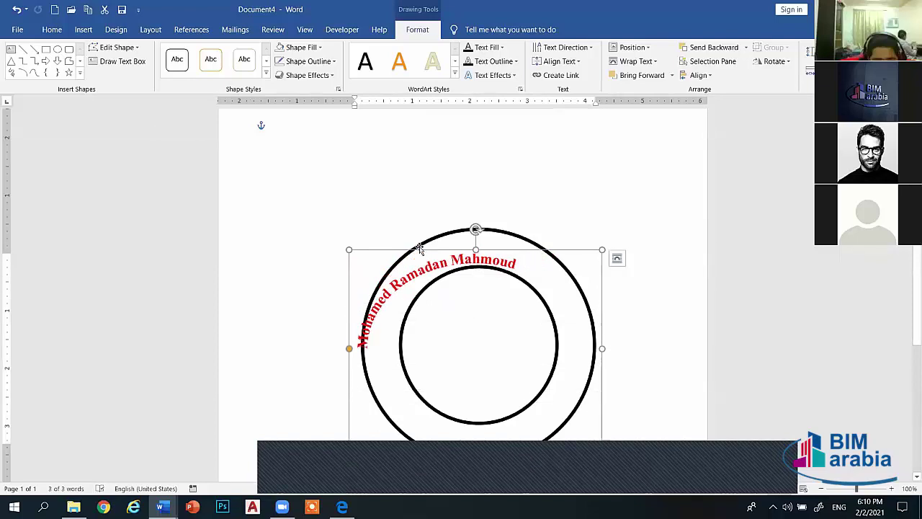
left_click_drag(420, 244, 439, 231)
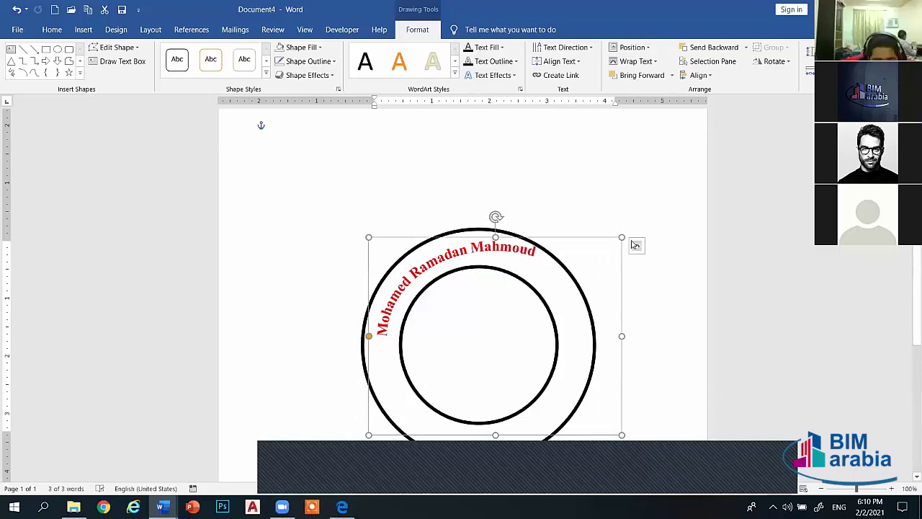
left_click_drag(621, 237, 617, 243)
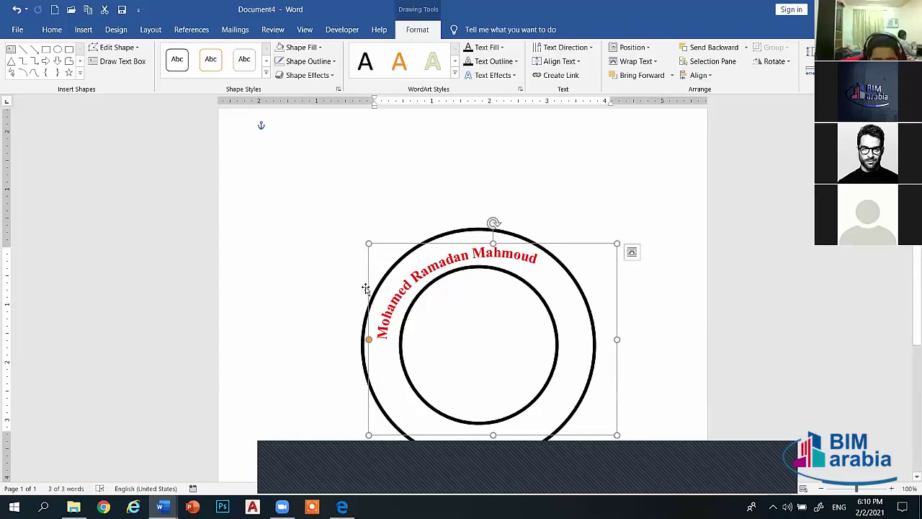
left_click_drag(366, 288, 366, 273)
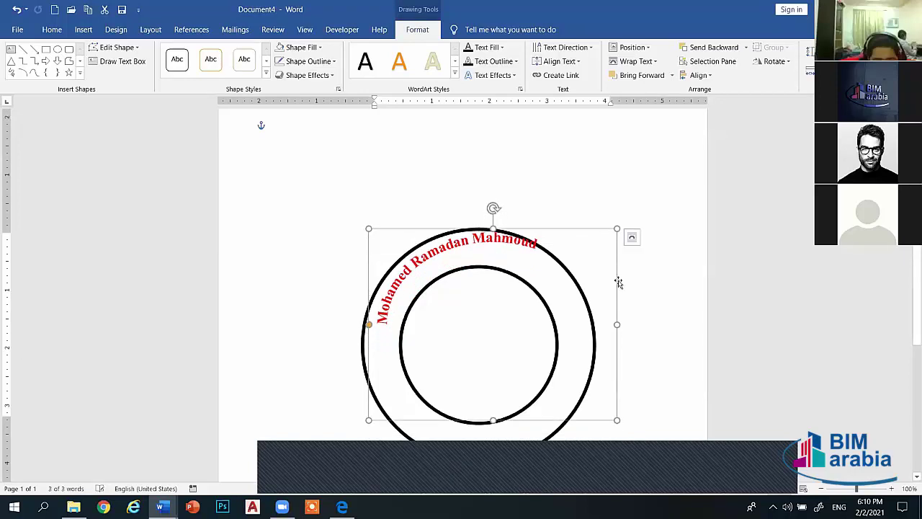
left_click_drag(573, 230, 574, 238)
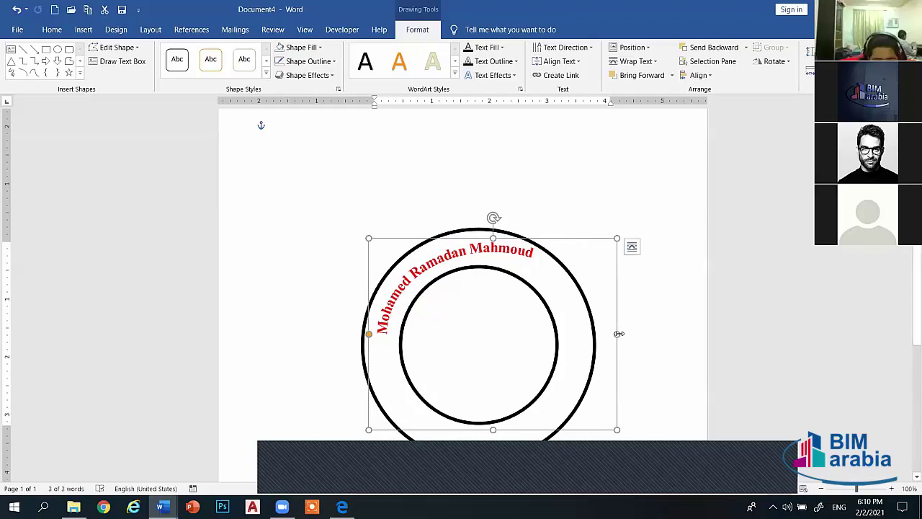
mouse_move(619, 333)
left_mouse_down()
mouse_move(596, 342)
mouse_move(591, 359)
left_mouse_up()
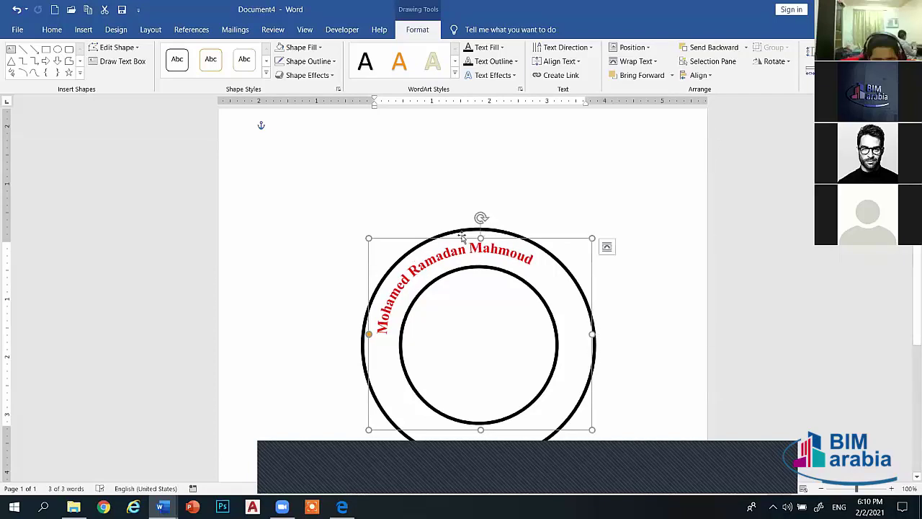
left_click_drag(462, 236, 468, 236)
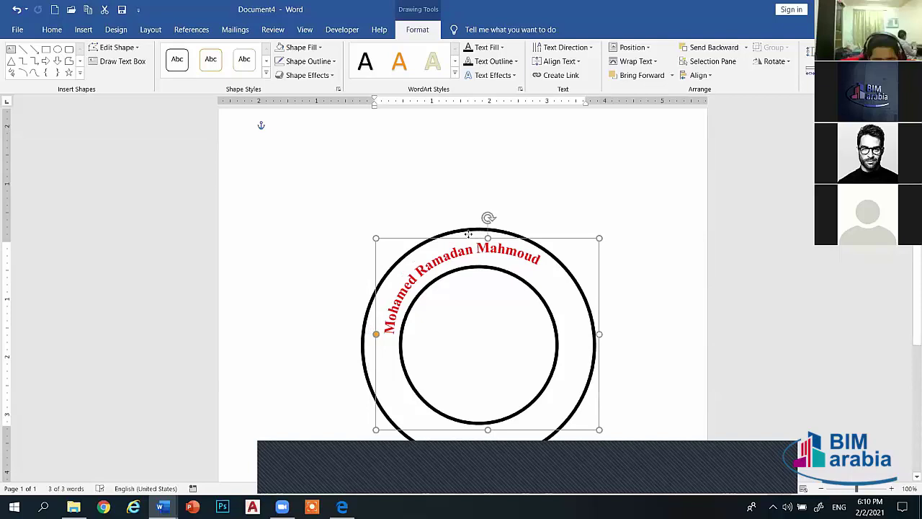
Rotate the arched name a few degrees clockwise to centre it on the ring's top.
left_click_drag(488, 217, 535, 216)
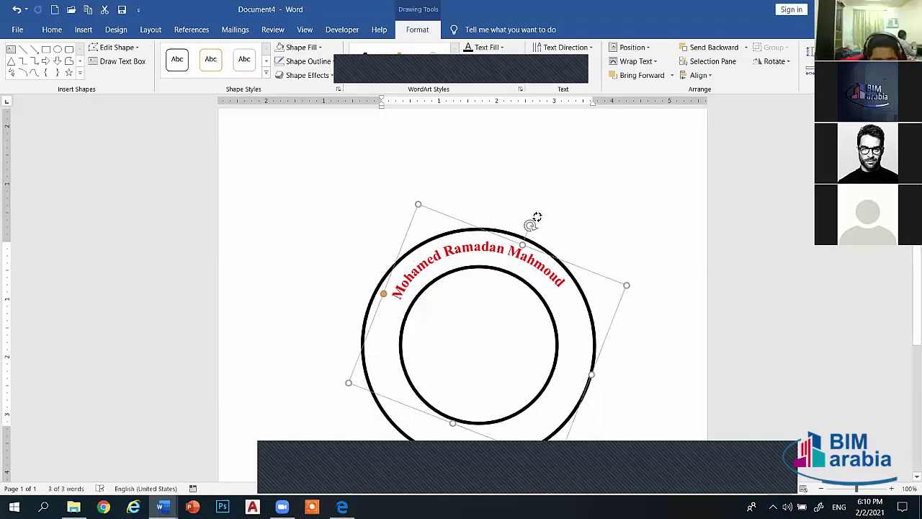
left_click(617, 154)
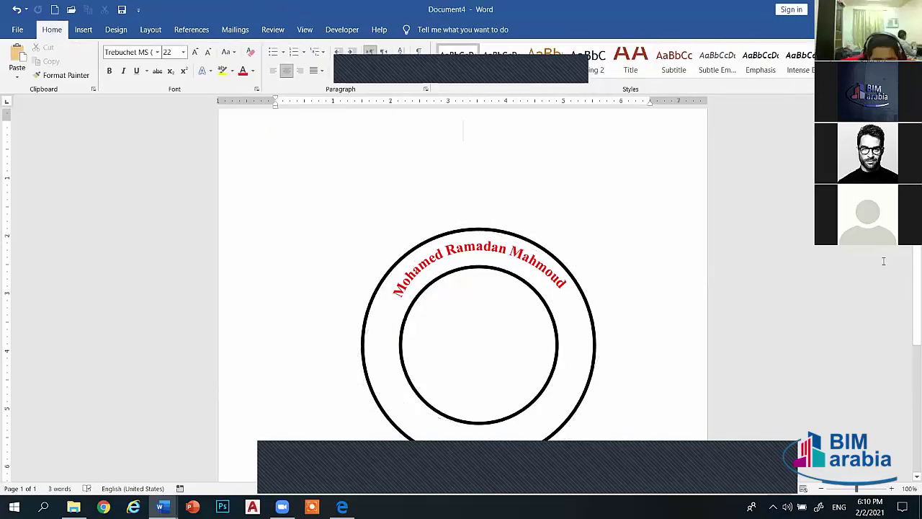
scroll(911, 259, "down", 1)
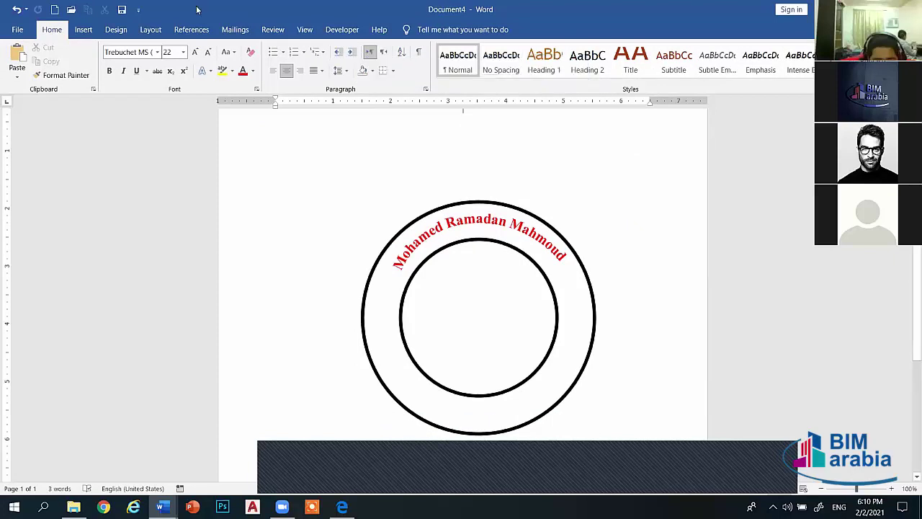
Draw a text box above the circle and type 'MEP COURSES' into it.
left_click(83, 33)
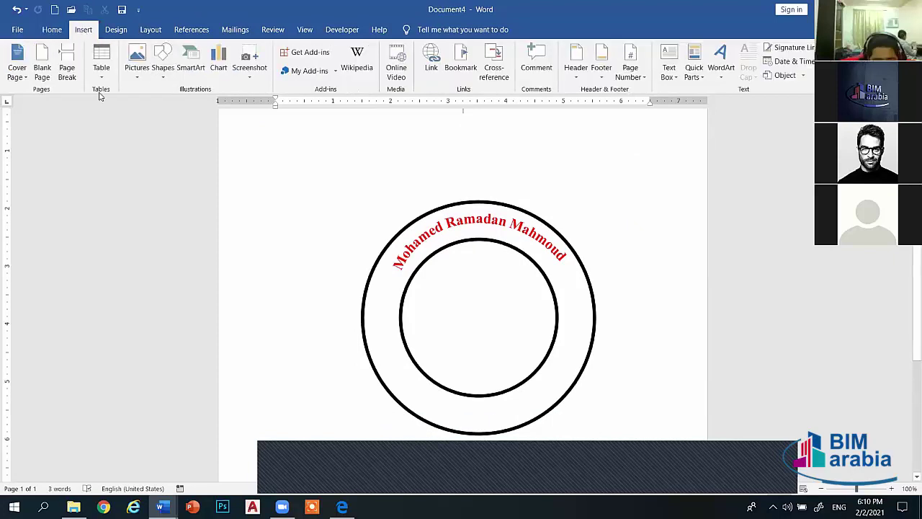
left_click(167, 70)
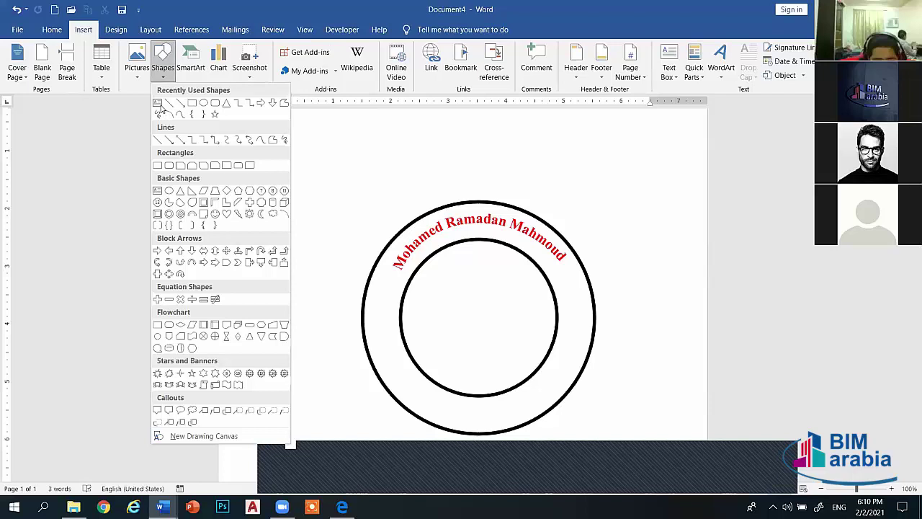
left_click(158, 103)
left_click_drag(281, 122, 488, 187)
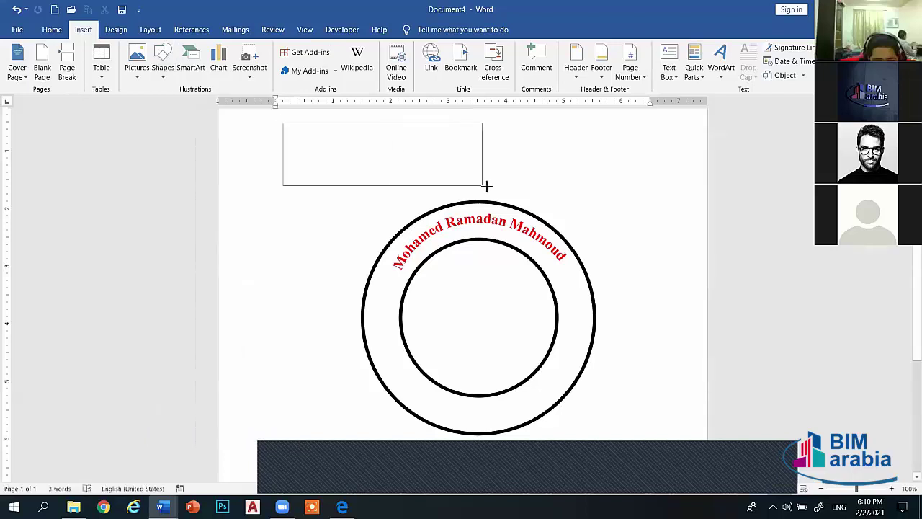
type("MEP")
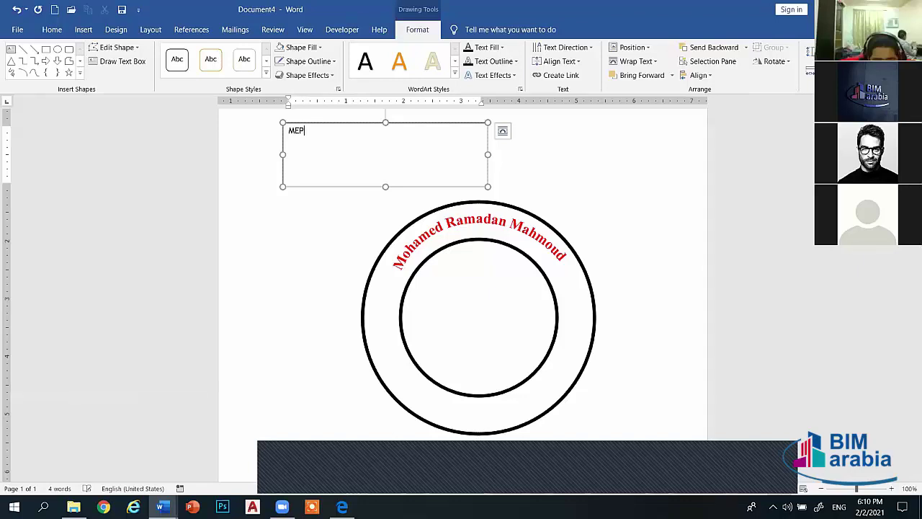
type(" COURSES")
key("ctrl+a")
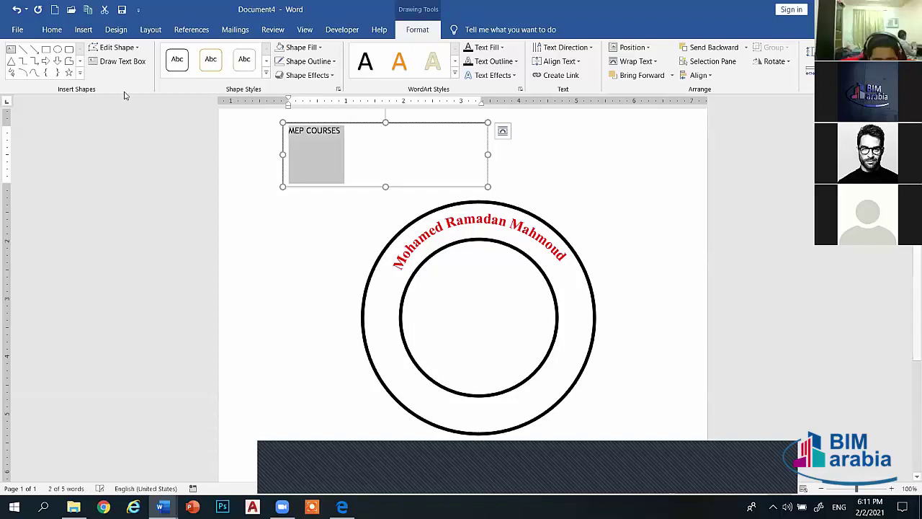
Format MEP COURSES as bold dark red Times New Roman at size 20.
left_click(54, 31)
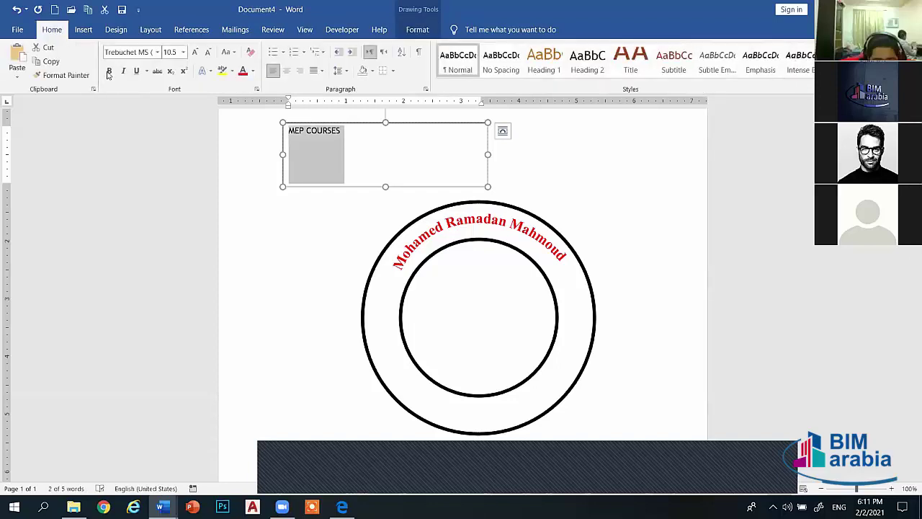
left_click(109, 70)
left_click(157, 52)
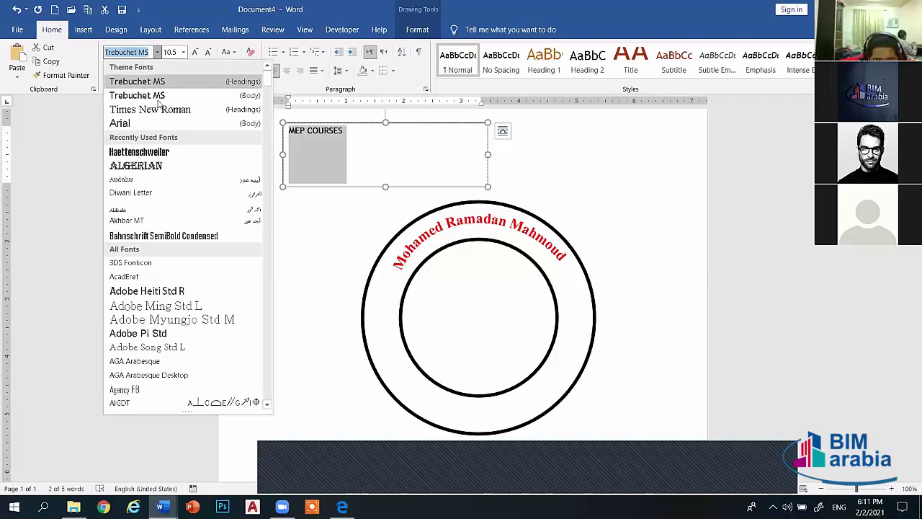
left_click(149, 113)
left_click(195, 52)
left_click(195, 52)
left_click(194, 52)
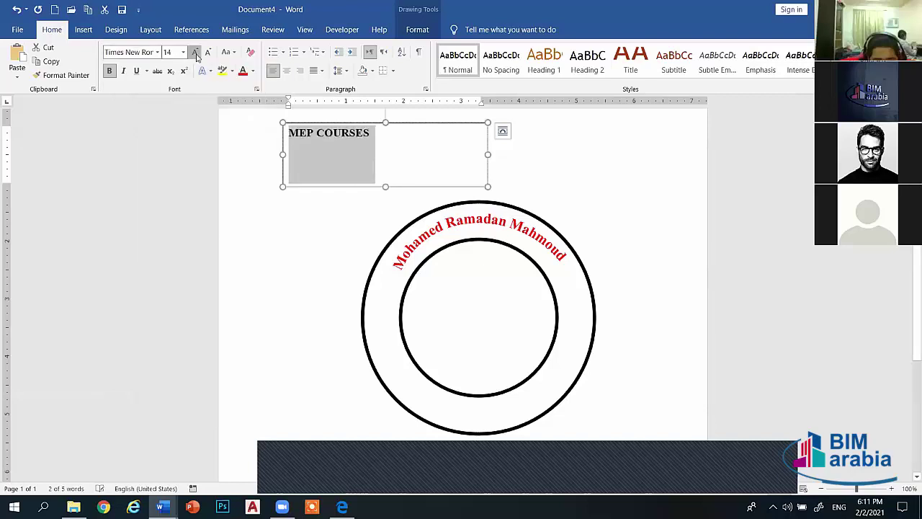
left_click(195, 52)
left_click(195, 53)
left_click(195, 52)
left_click(253, 71)
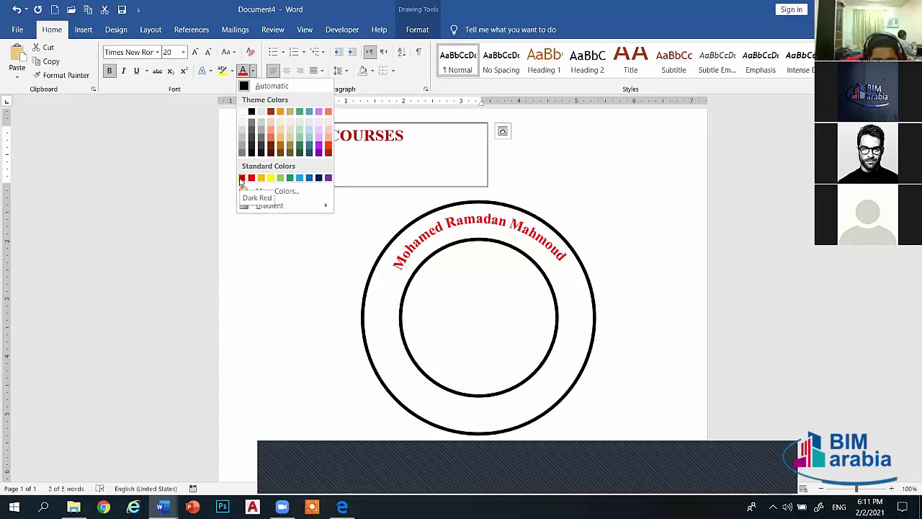
left_click(241, 180)
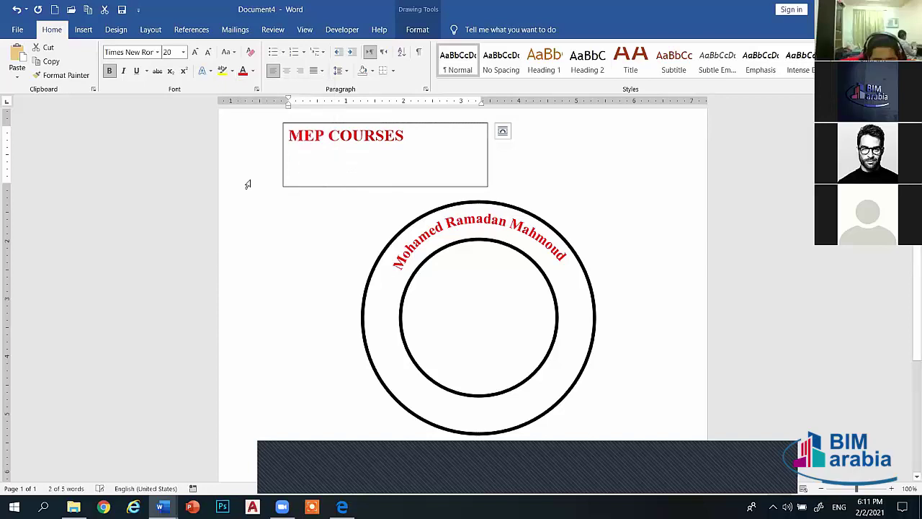
Trim the MEP COURSES box's height and width to fit its single line.
left_click(474, 217)
triple_click(474, 224)
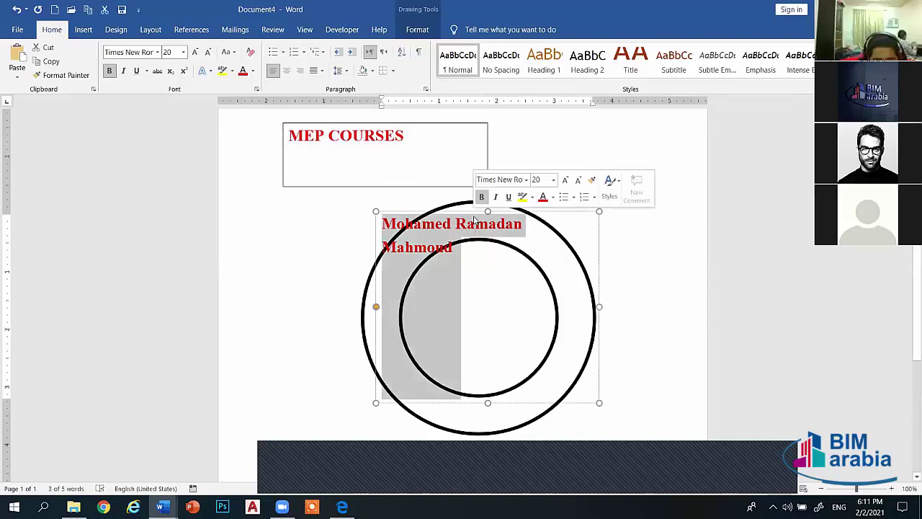
left_click(207, 180)
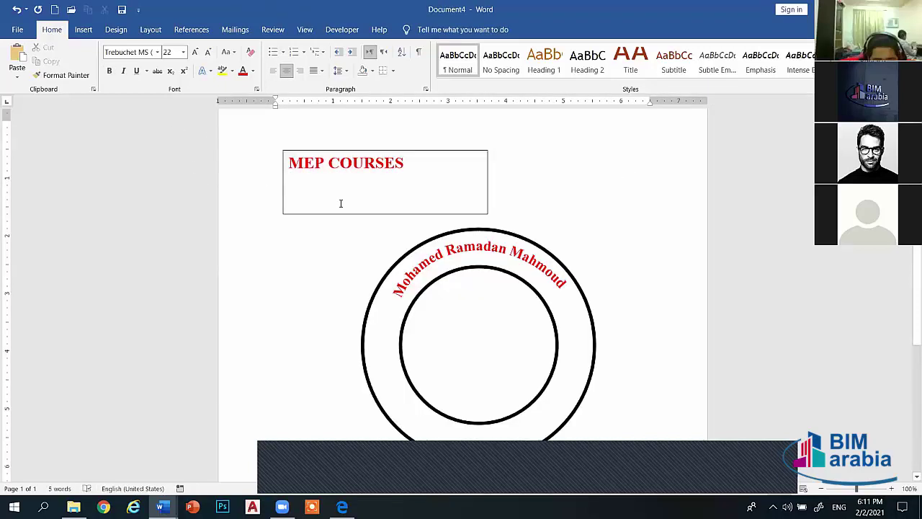
left_click_drag(360, 166, 412, 208)
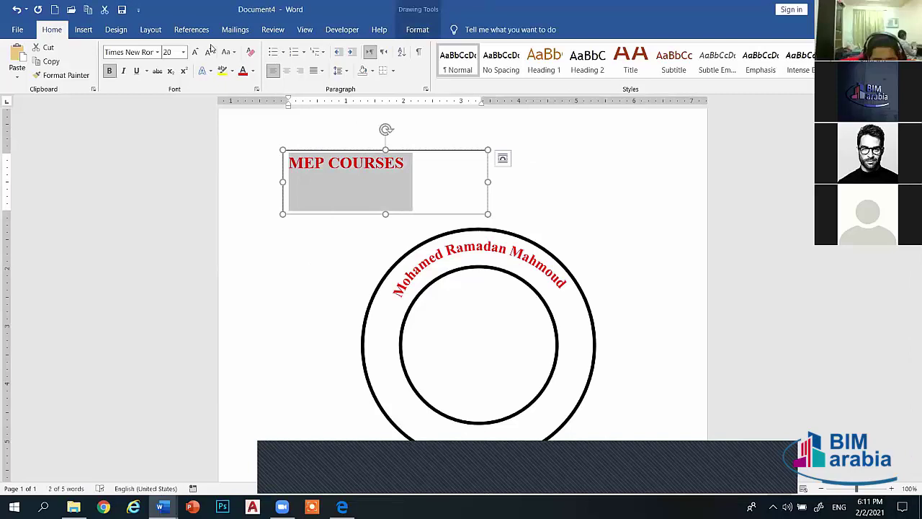
left_click(387, 215)
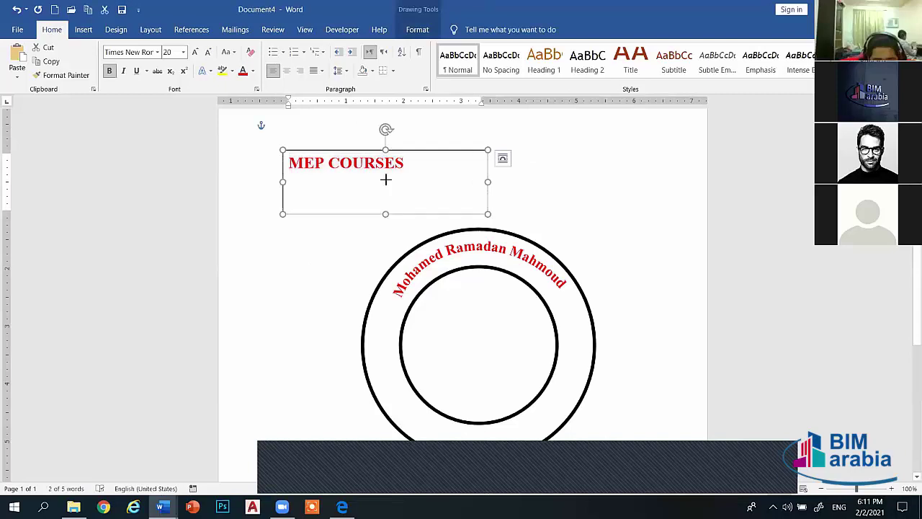
left_click_drag(387, 180, 385, 176)
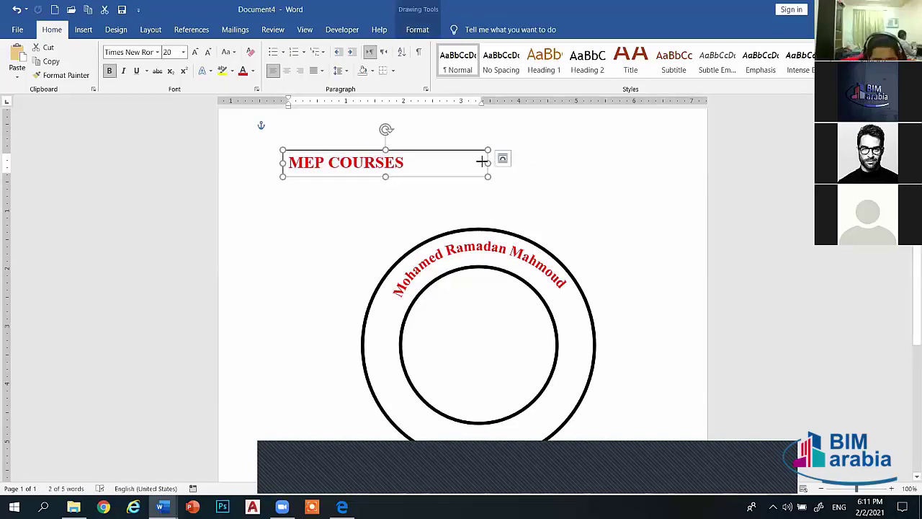
left_click_drag(487, 162, 420, 163)
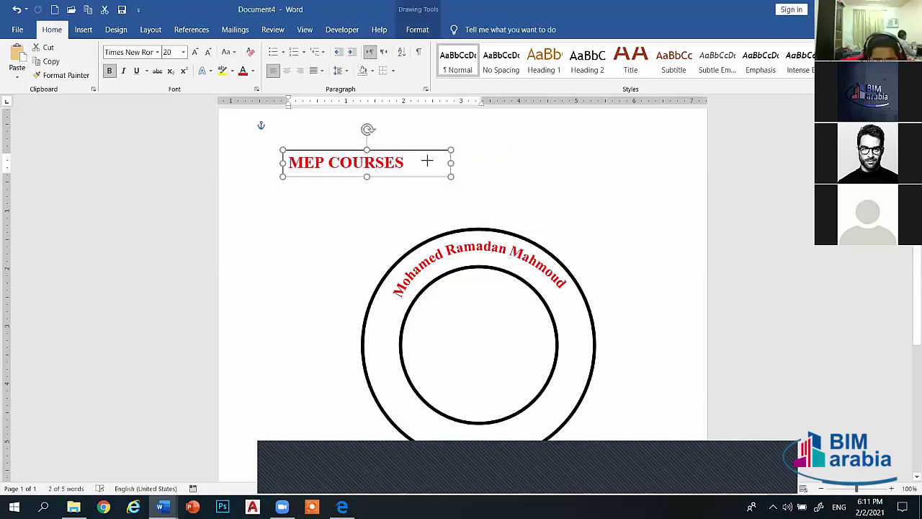
Set the MEP COURSES text box to No Fill and No Outline.
left_click(417, 30)
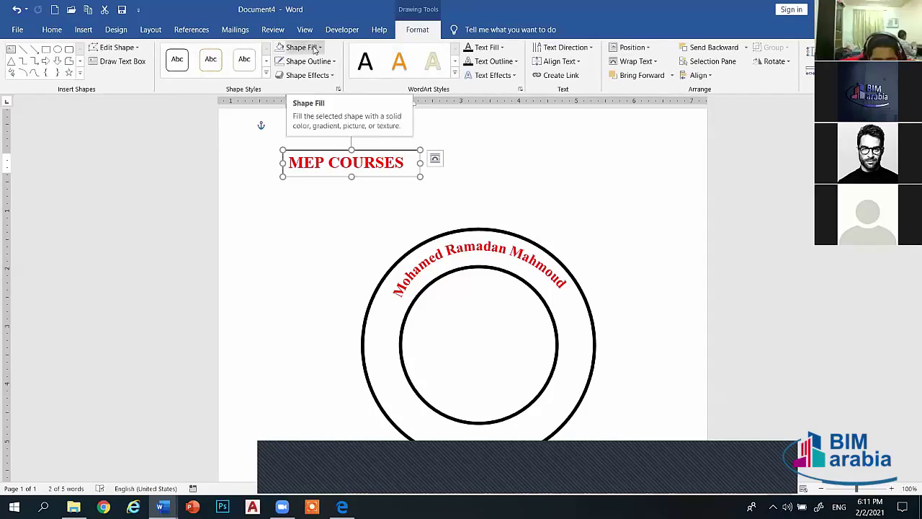
left_click(309, 48)
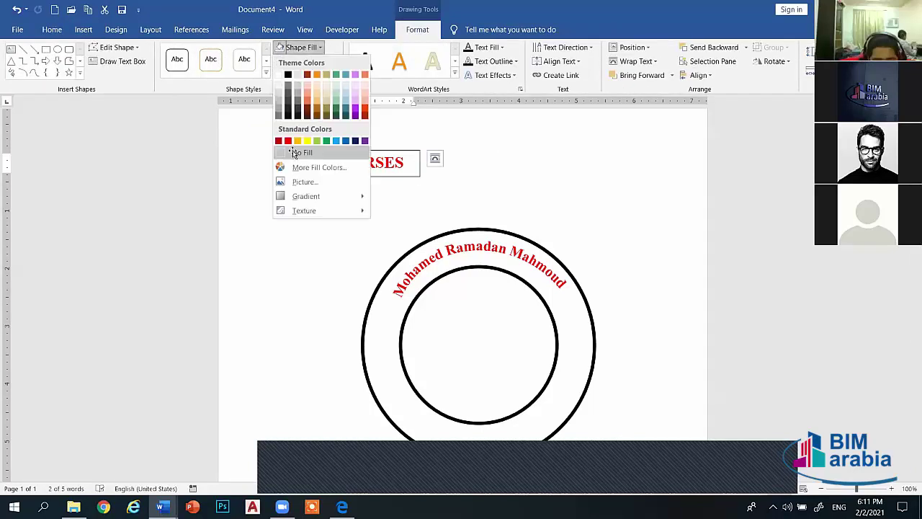
left_click(294, 154)
left_click(309, 61)
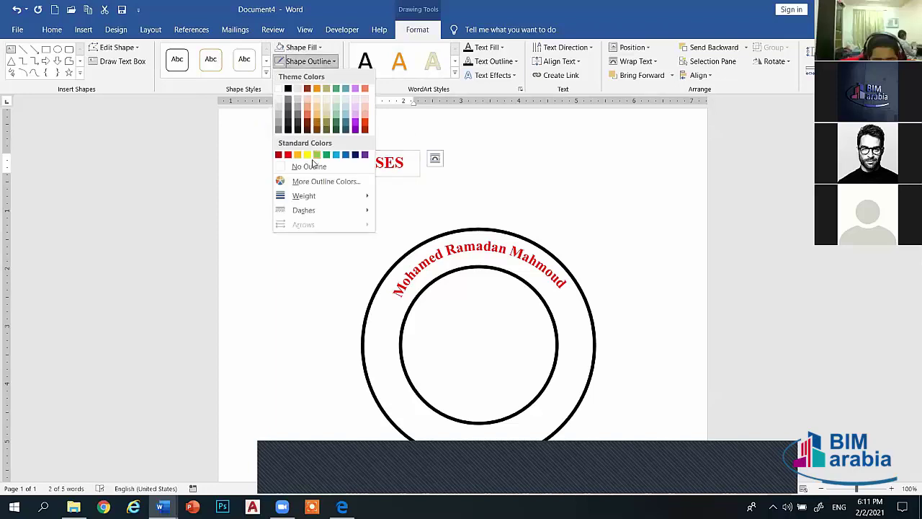
left_click(310, 166)
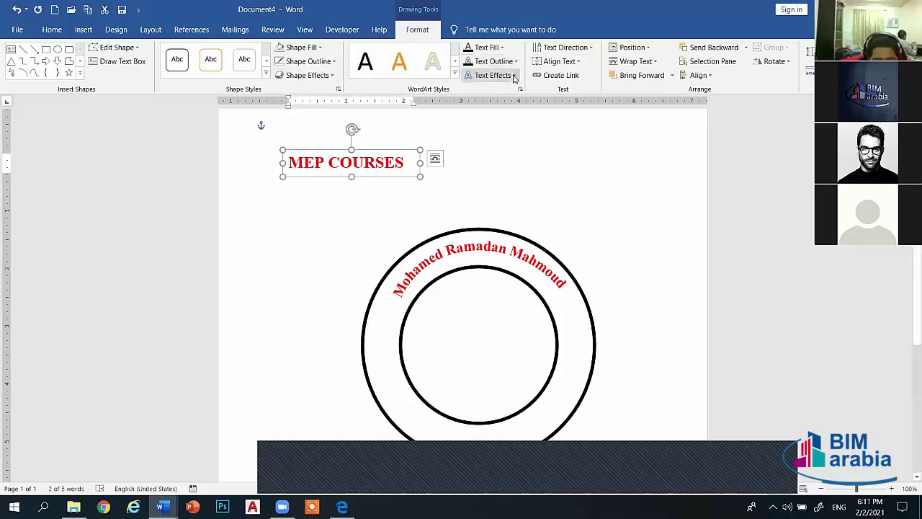
Apply an Arch follow-path text transform to MEP COURSES.
left_click(511, 75)
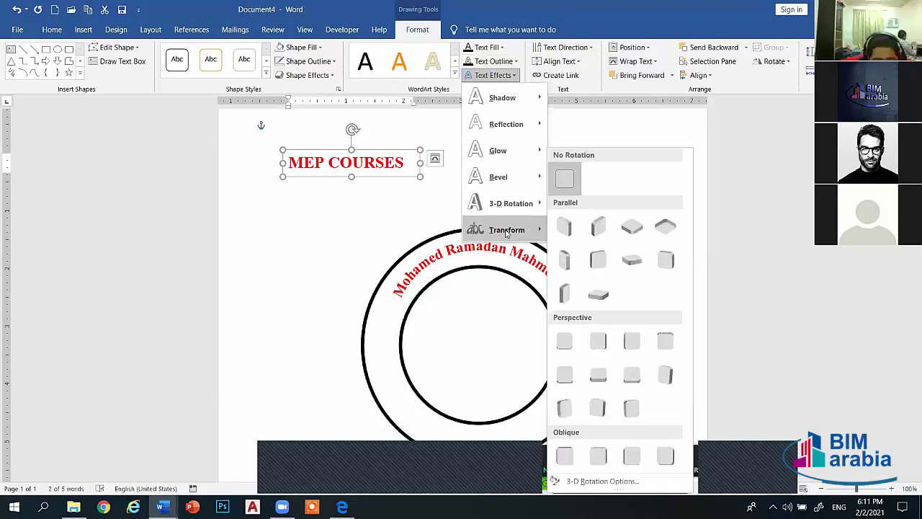
mouse_move(514, 231)
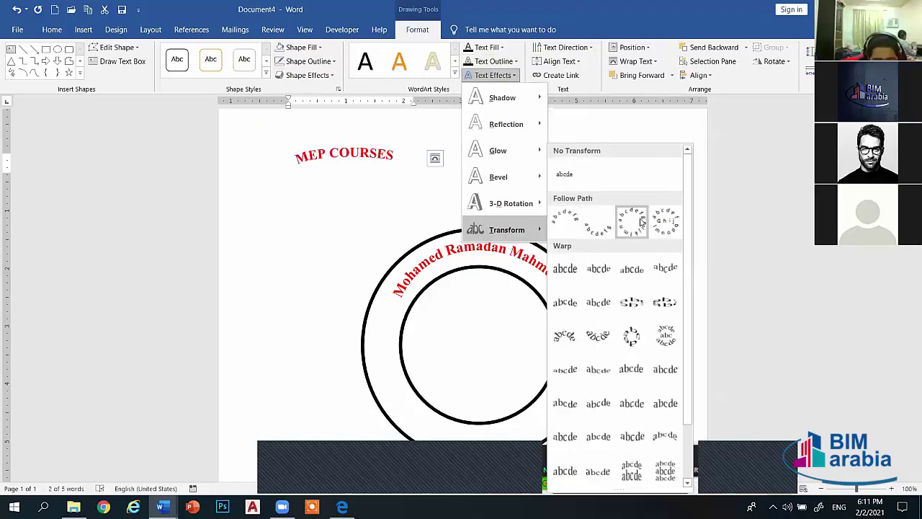
left_click(598, 220)
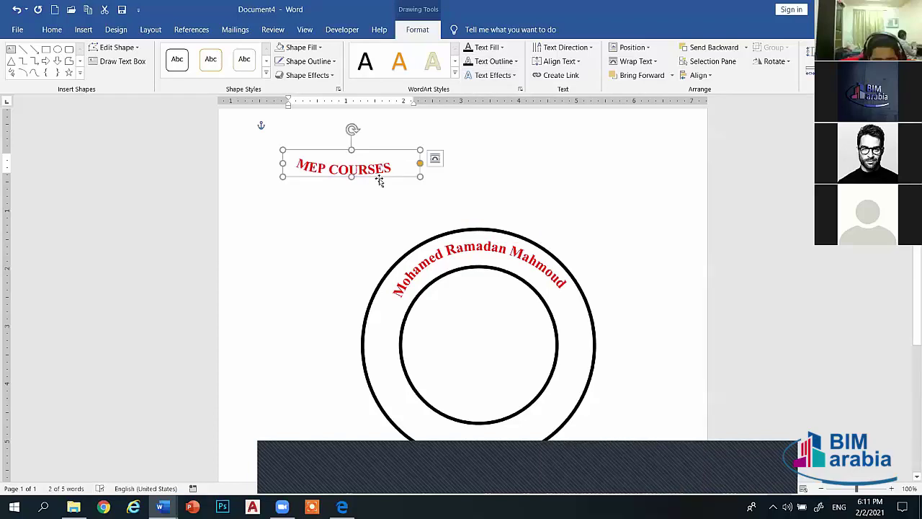
Move, stretch and rotate MEP COURSES so it arches along the bottom band between the rings.
left_click_drag(379, 181, 501, 455)
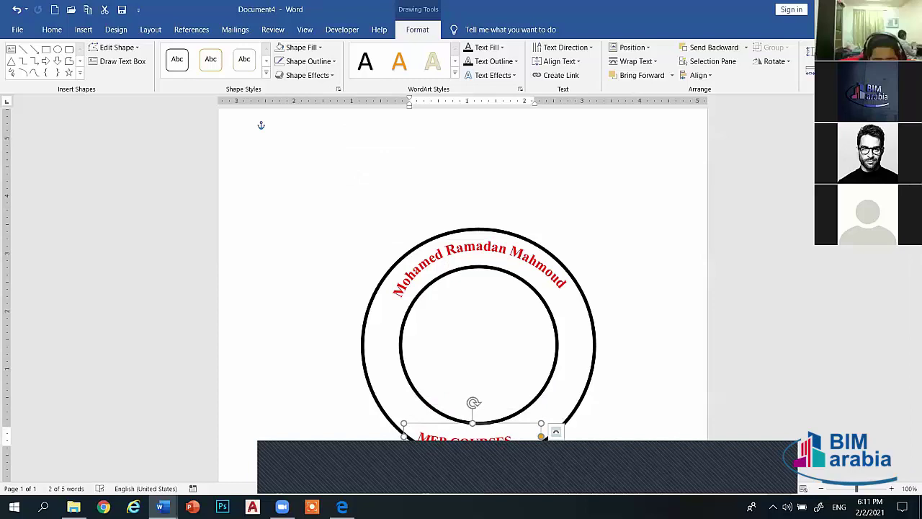
scroll(478, 288, "down", 2)
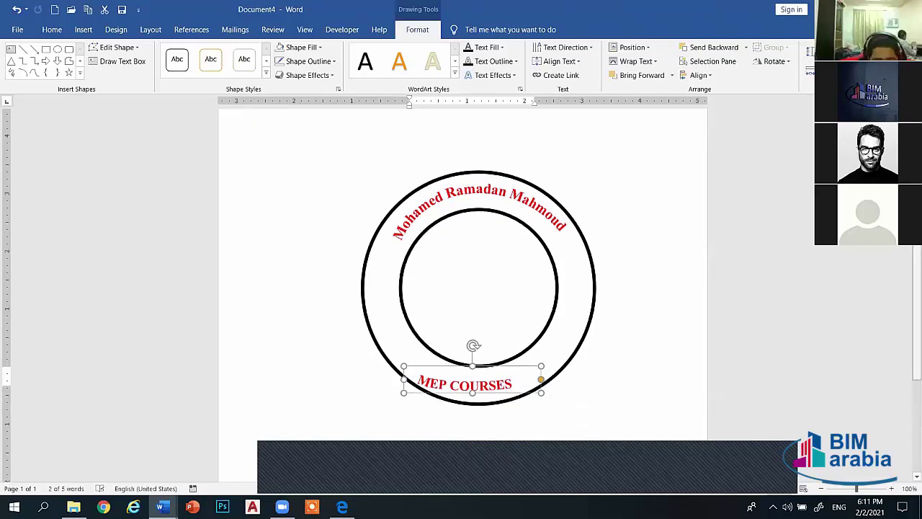
left_click_drag(516, 358, 523, 356)
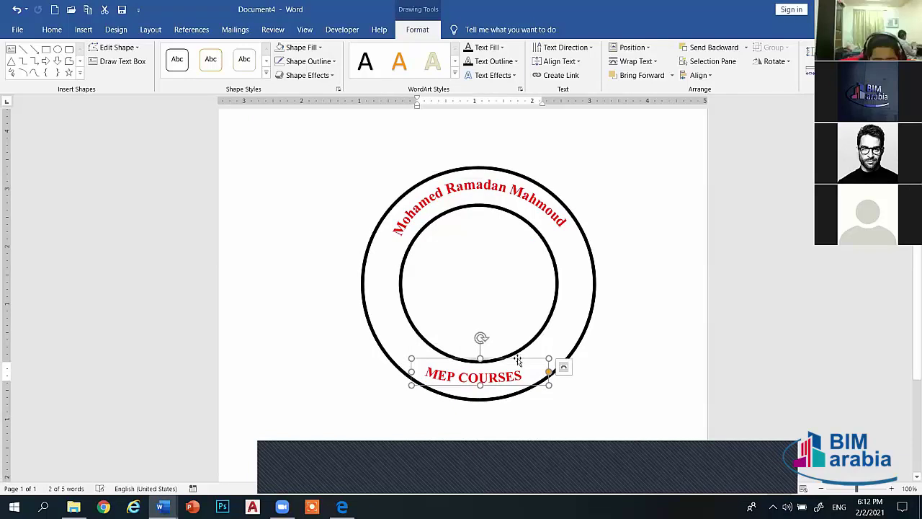
mouse_move(481, 356)
left_mouse_down()
mouse_move(480, 259)
mouse_move(437, 272)
mouse_move(444, 257)
mouse_move(477, 273)
left_mouse_up()
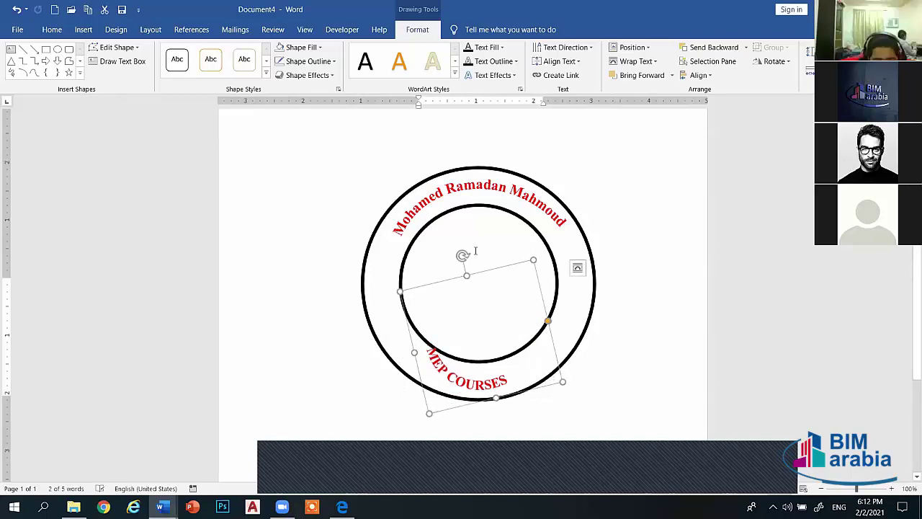
left_click_drag(461, 255, 431, 268)
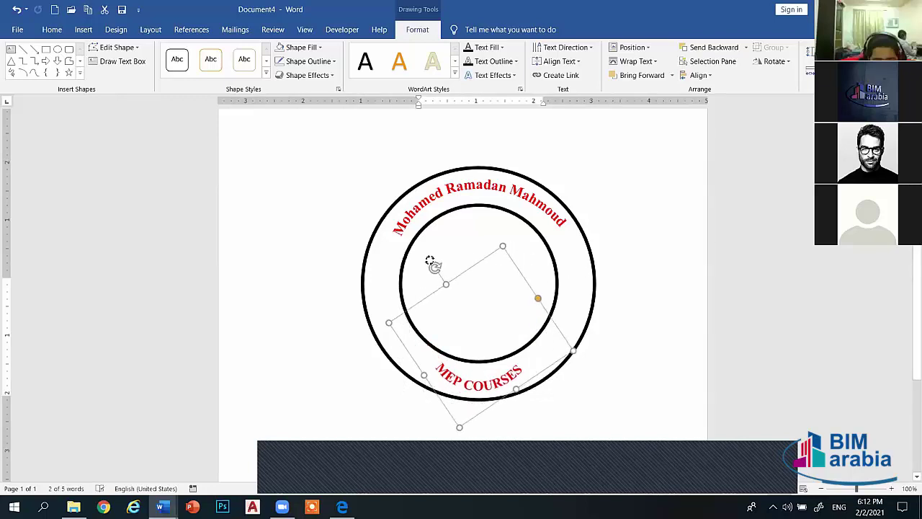
left_click_drag(462, 272, 466, 265)
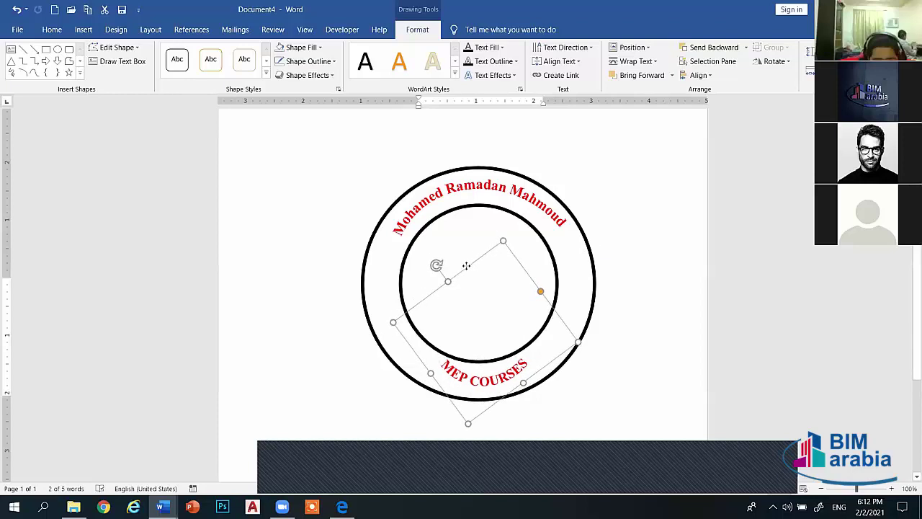
left_click_drag(466, 265, 468, 267)
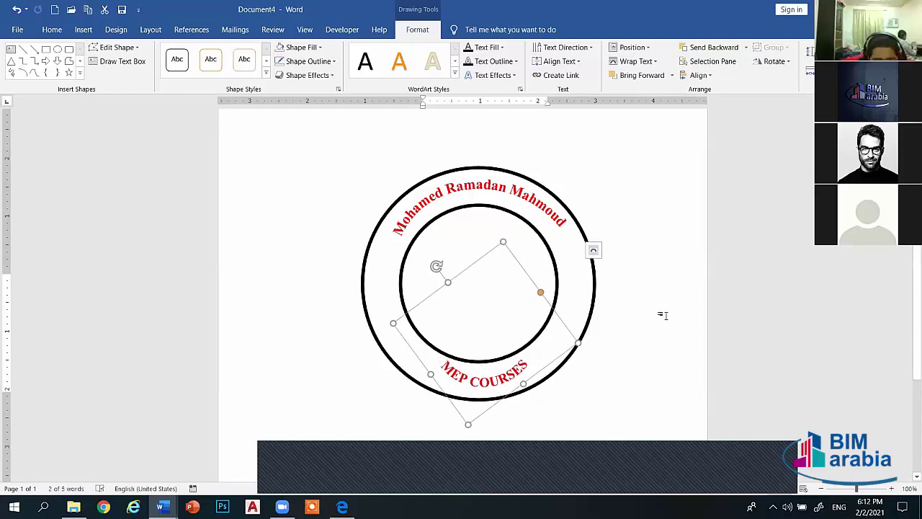
left_click(599, 315)
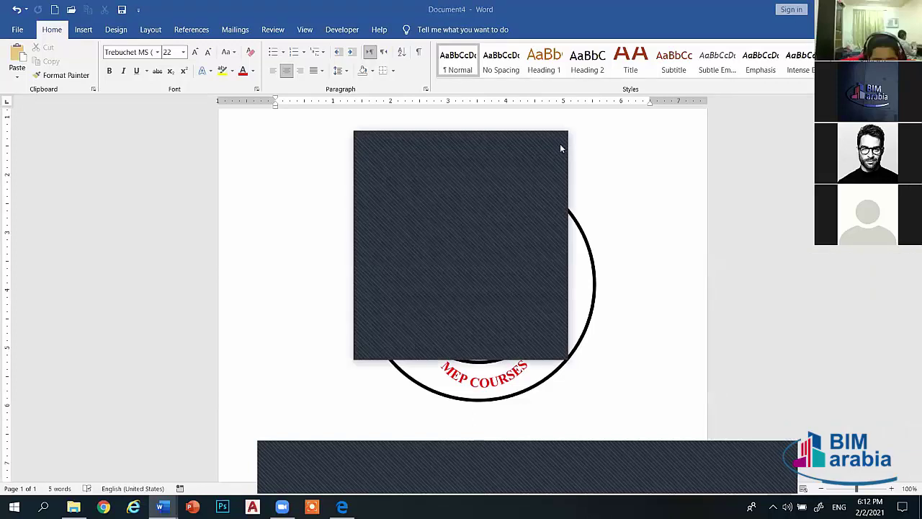
Draw an oval at the upper left of the page beside the stamp.
left_click(83, 30)
left_click(161, 72)
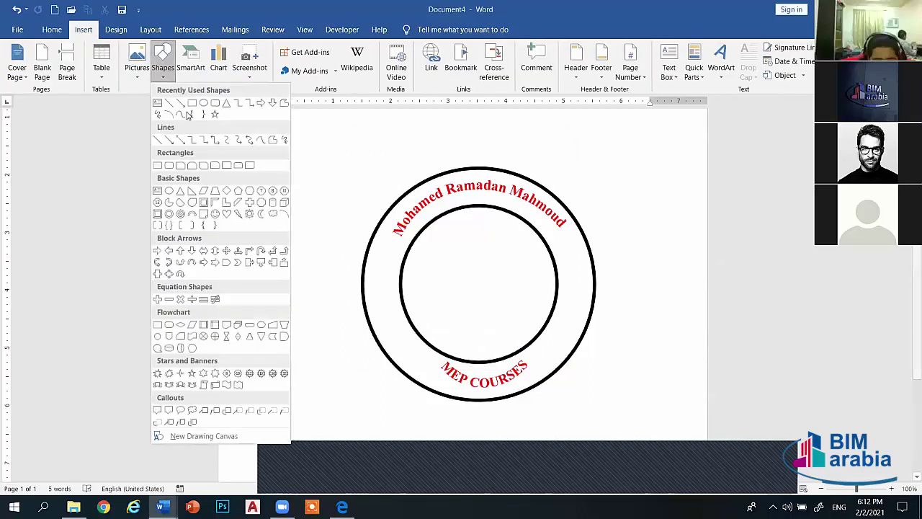
left_click(196, 115)
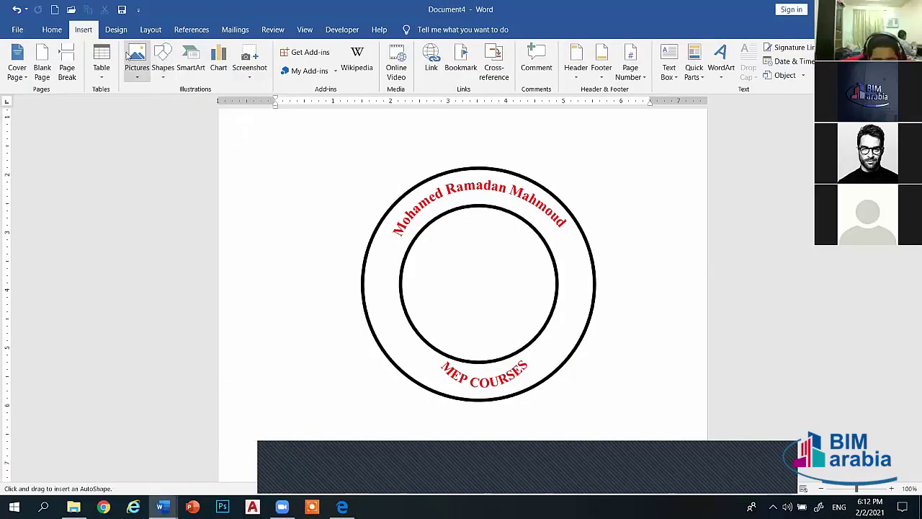
left_click(160, 70)
left_click(211, 112)
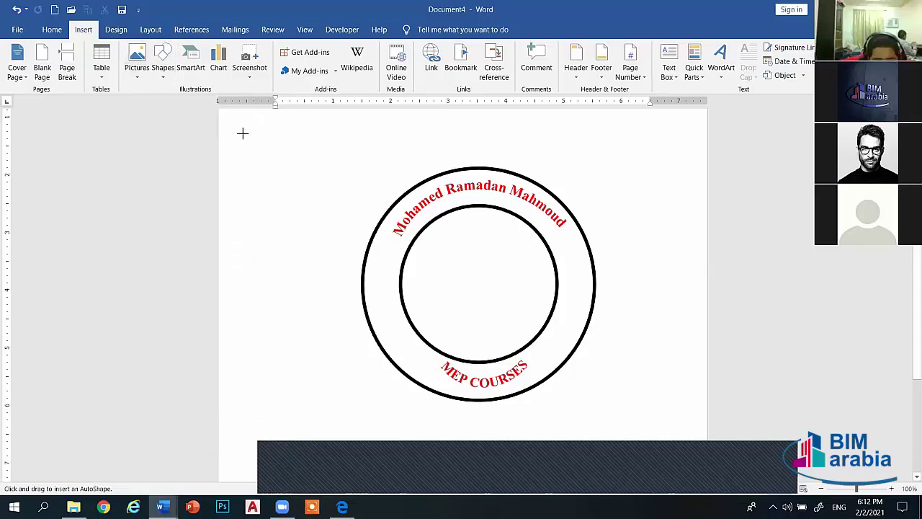
left_click_drag(247, 137, 331, 247)
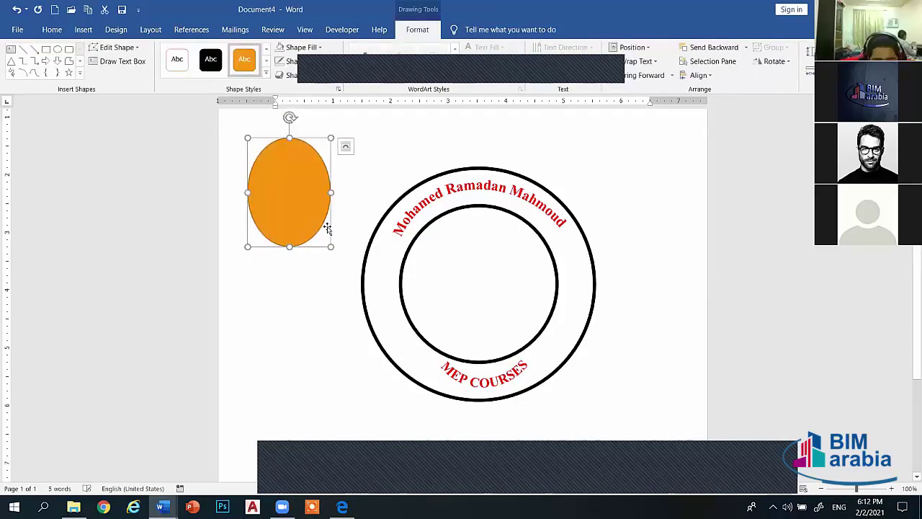
Remove the oval's fill and give it a solid black shape style.
left_click(320, 47)
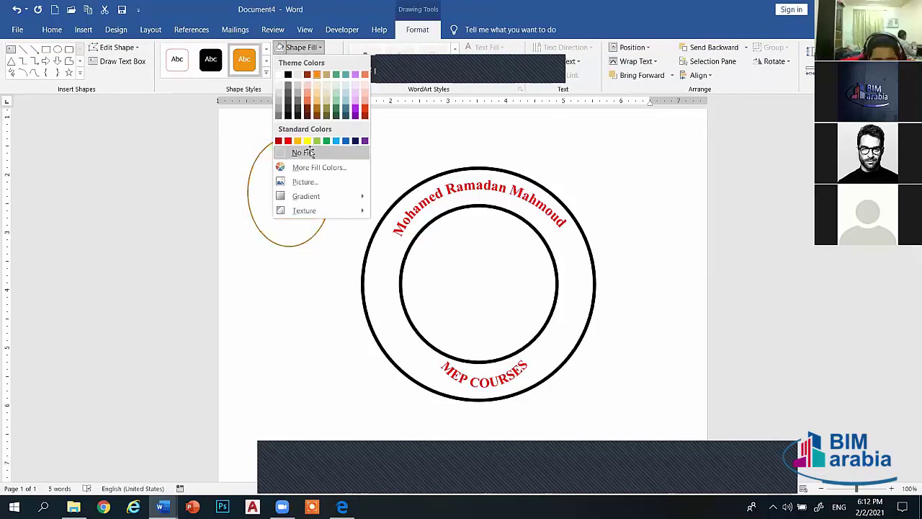
left_click(309, 153)
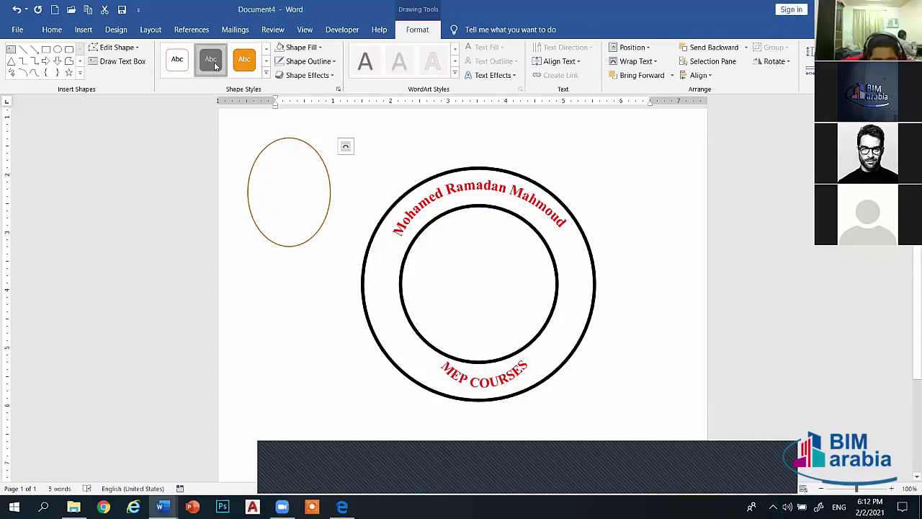
left_click(215, 66)
left_click(352, 320)
scroll(352, 320, "up", 2)
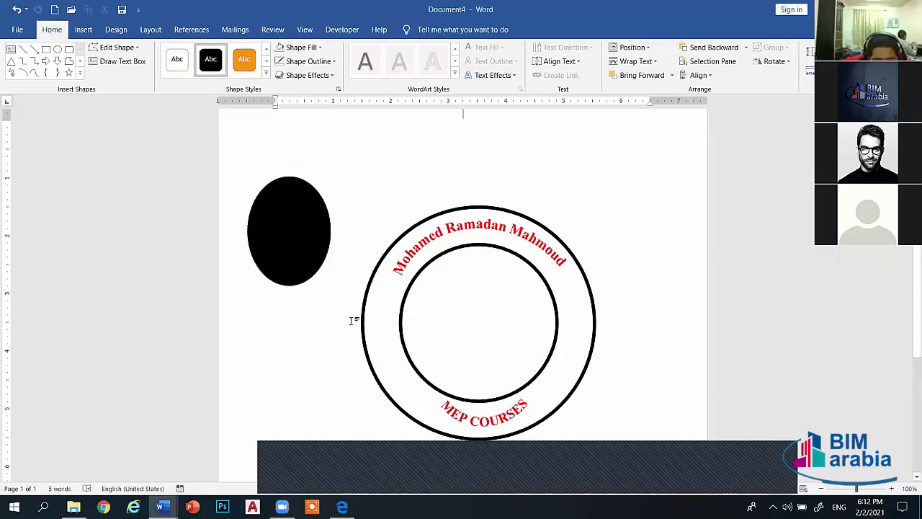
left_click(287, 234)
Duplicate the black oval and apply an orange shape style to the copy.
left_click_drag(293, 241, 315, 261)
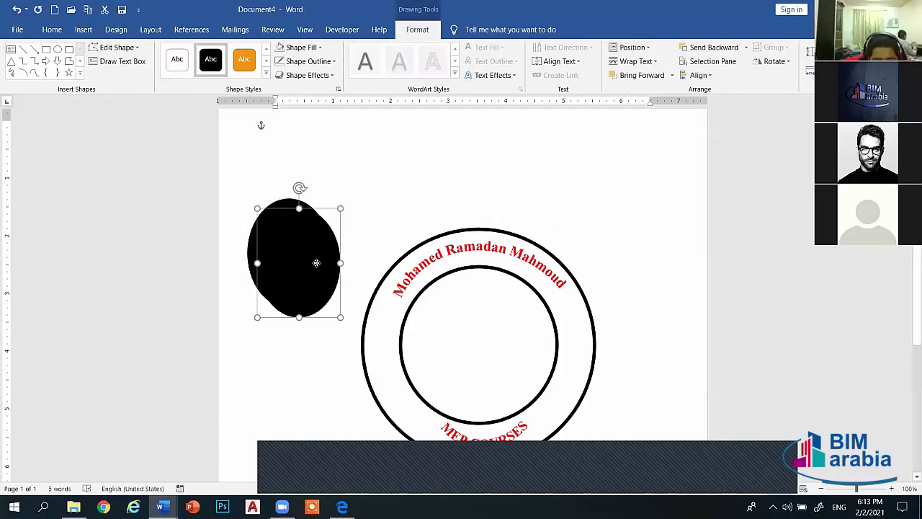
key("Escape")
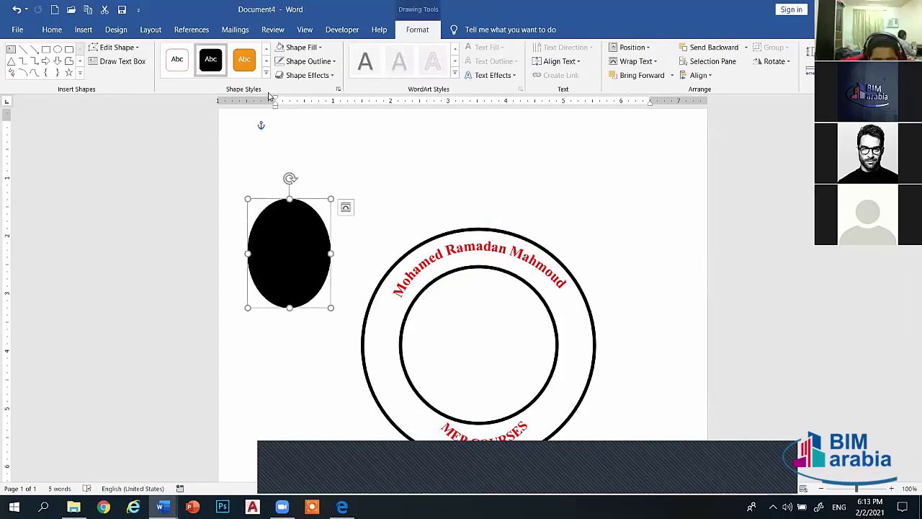
left_click(267, 61)
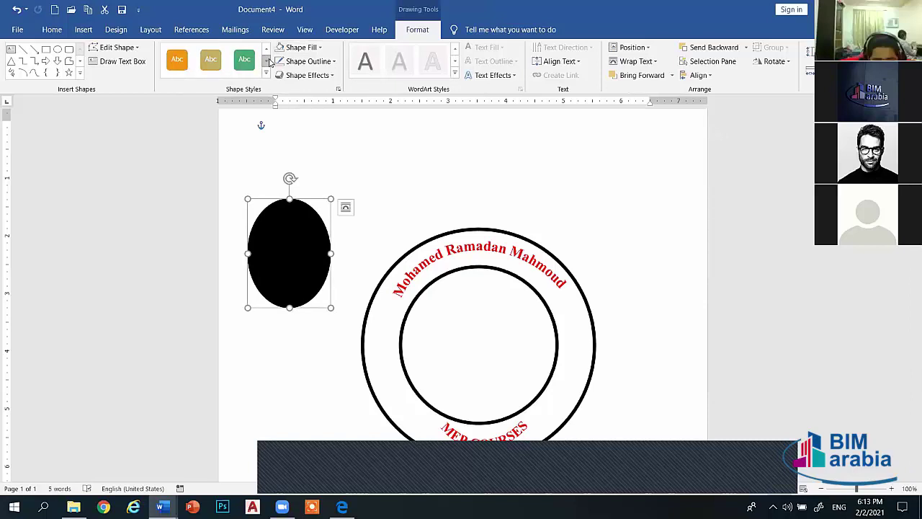
left_click(268, 61)
left_click(244, 59)
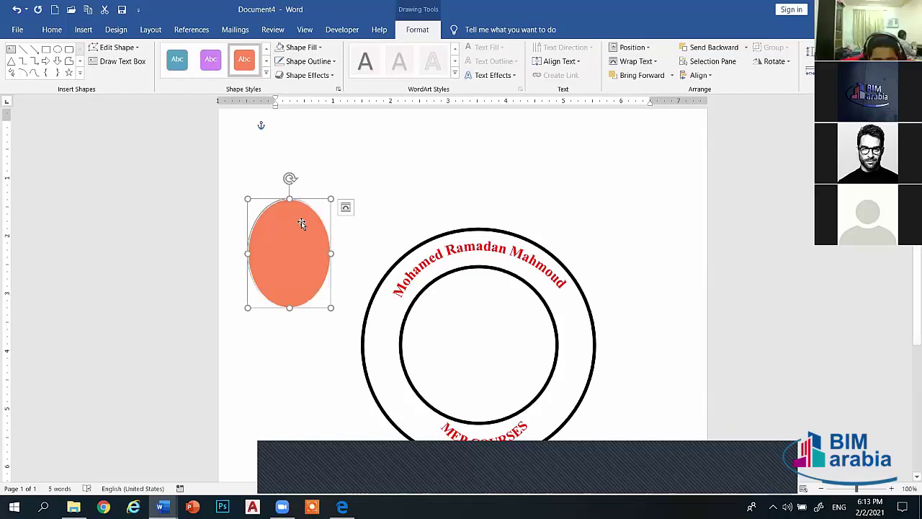
left_click_drag(301, 223, 302, 224)
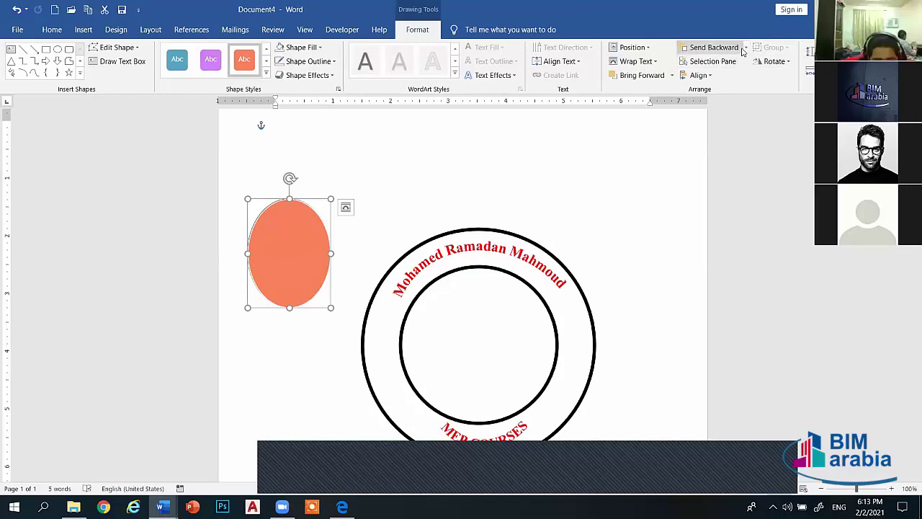
Flip the orange oval horizontally and narrow it so a black crescent shows.
left_click(787, 61)
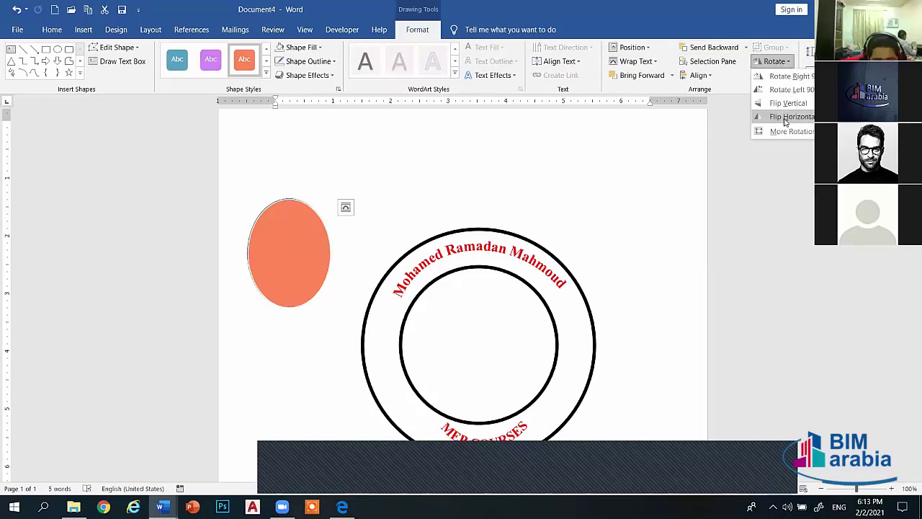
left_click(785, 118)
left_click(308, 244)
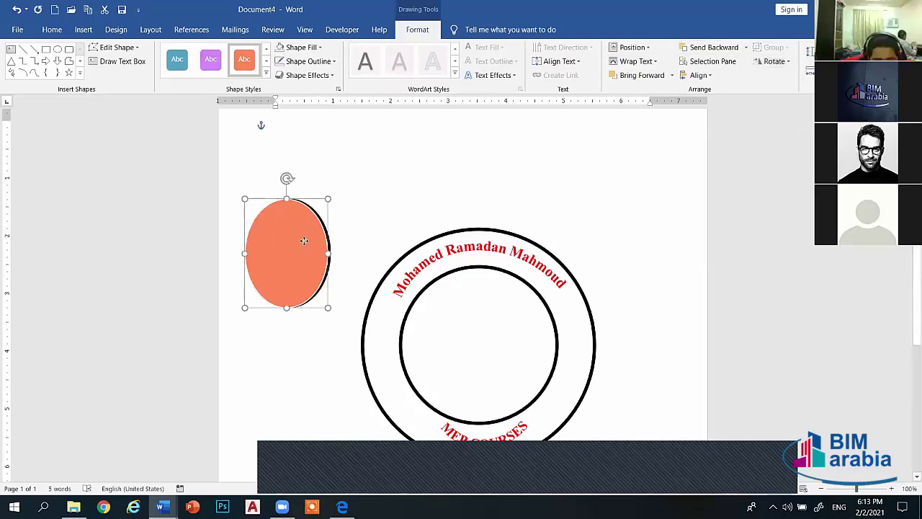
left_click(308, 242)
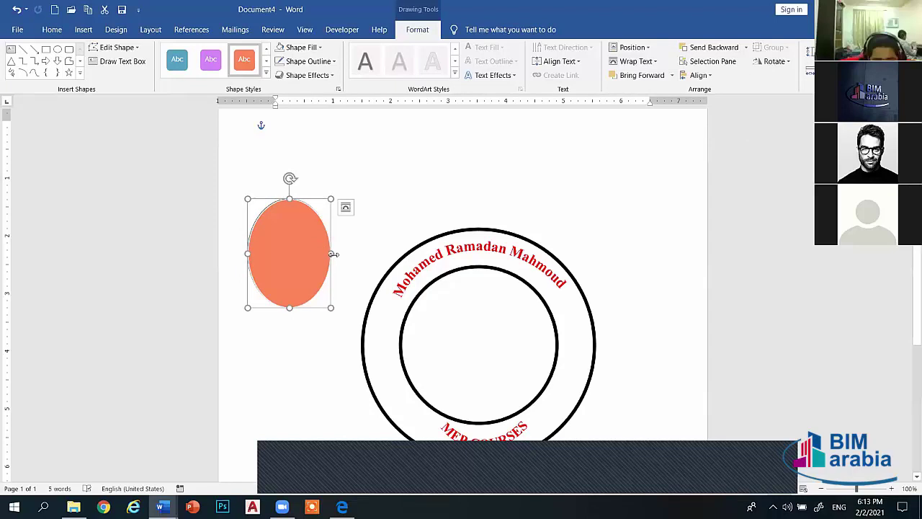
left_click_drag(331, 253, 304, 262)
left_click(369, 236)
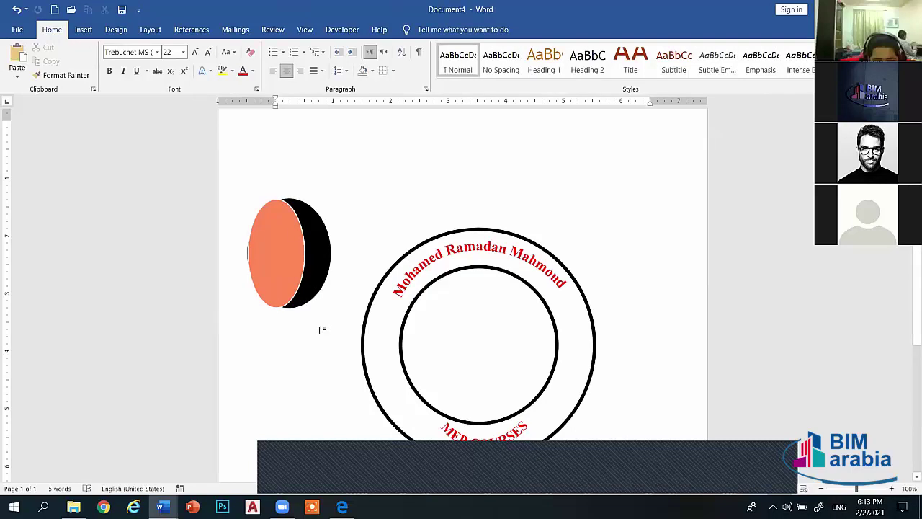
Select the orange and black ovals and group them into one emblem.
triple_click(256, 202)
left_click(292, 234)
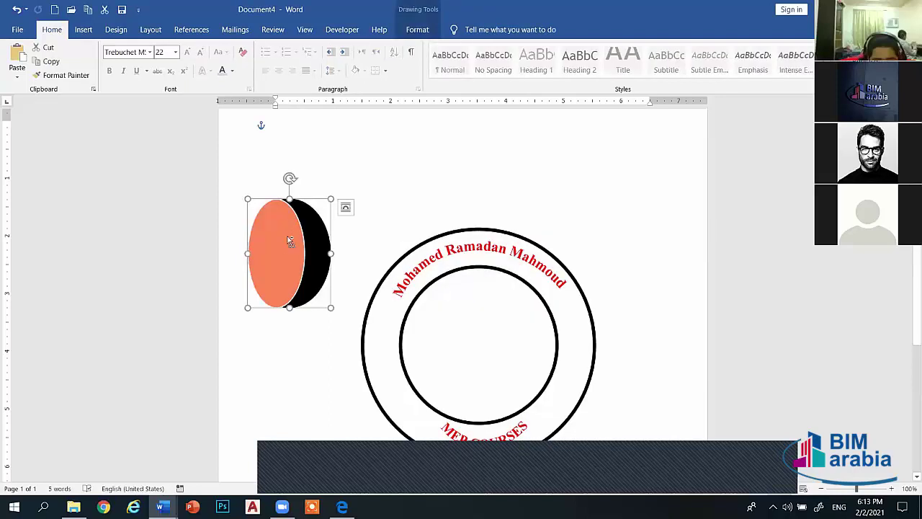
left_click(285, 245, "ctrl")
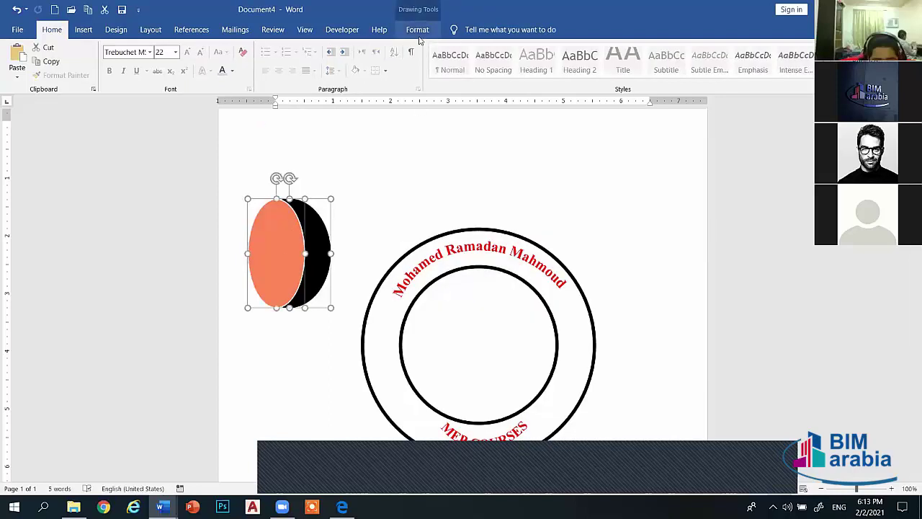
left_click(773, 47)
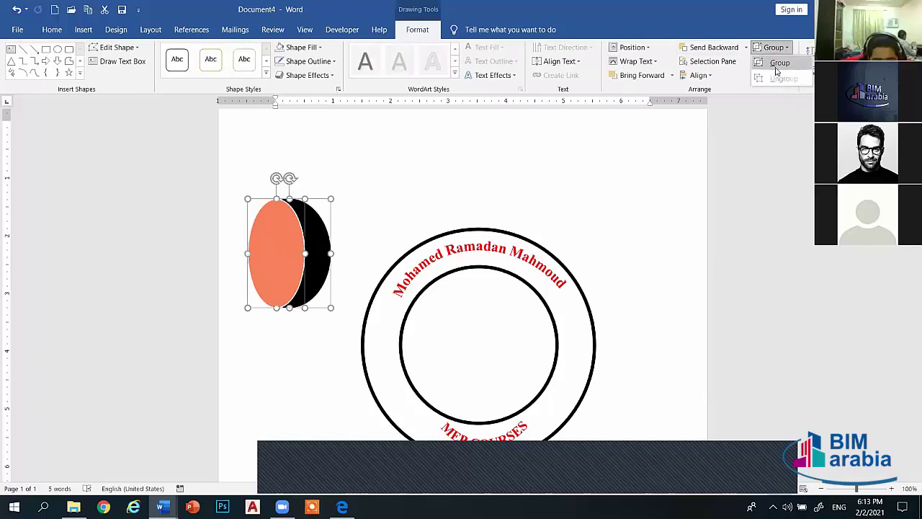
left_click(778, 63)
Move the grouped crescent emblem into the centre of the inner ring.
left_click_drag(292, 247, 467, 343)
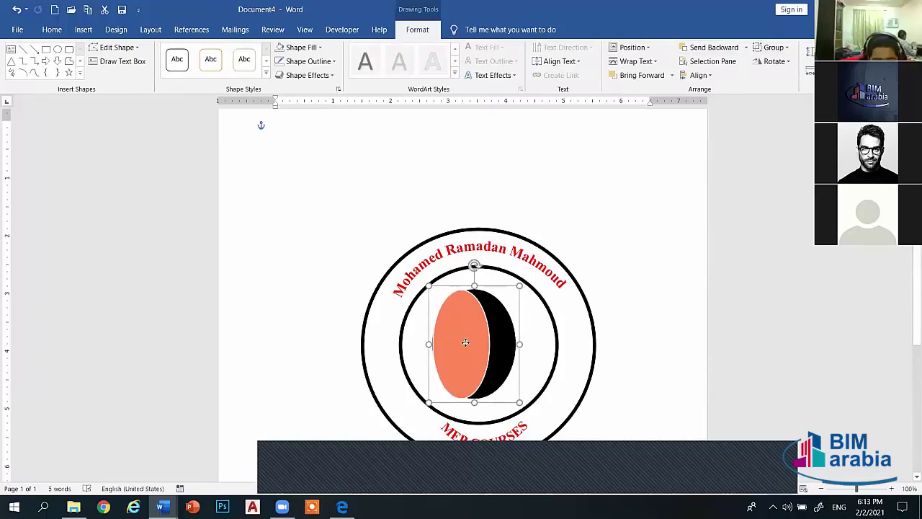
left_click(312, 277)
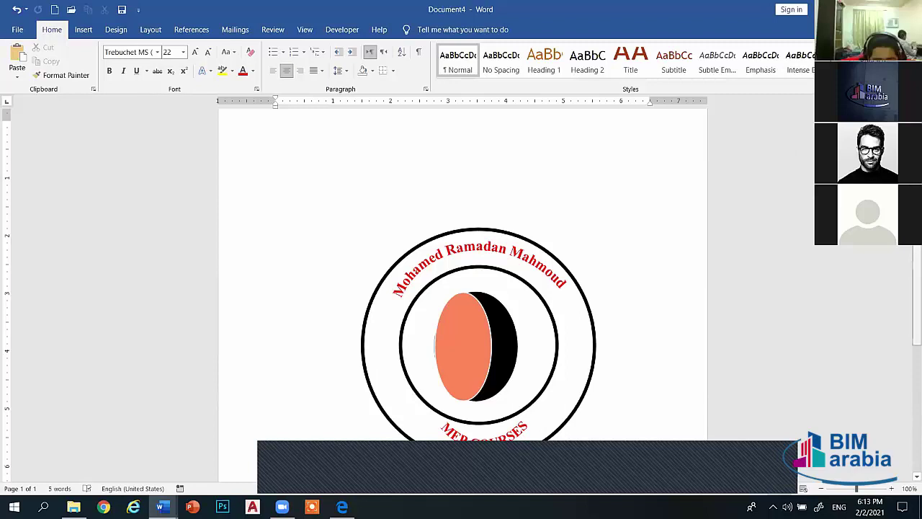
scroll(916, 317, "down", 2)
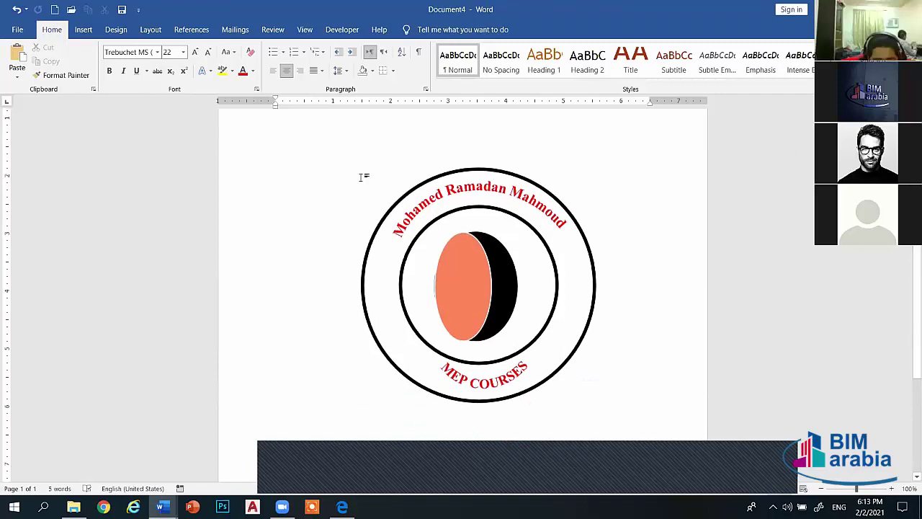
left_click(371, 252)
Draw a small block arrow inside the ring's left side with a light purple style.
left_click(319, 296)
scroll(426, 208, "up", 2)
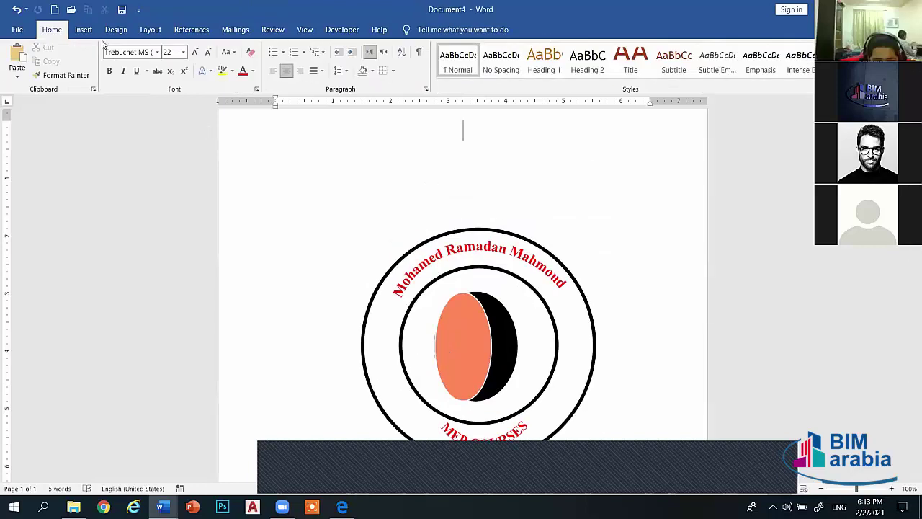
left_click(83, 29)
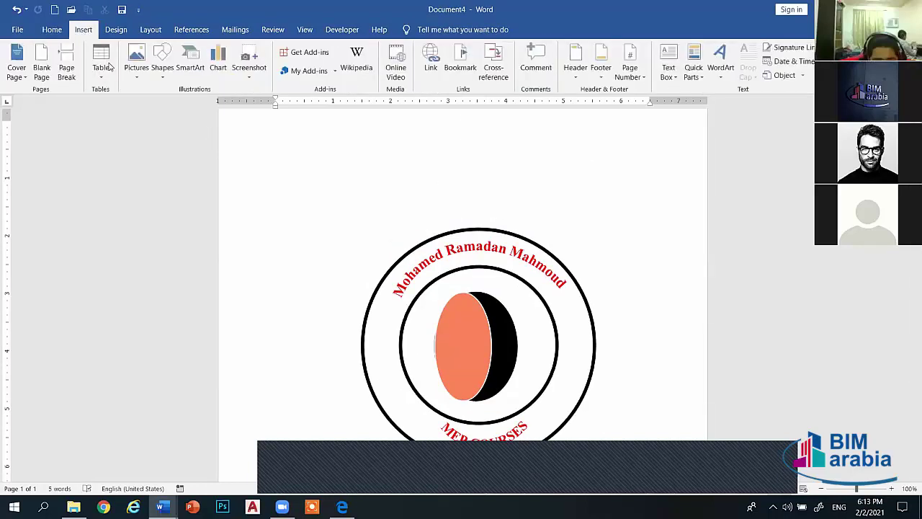
left_click(163, 66)
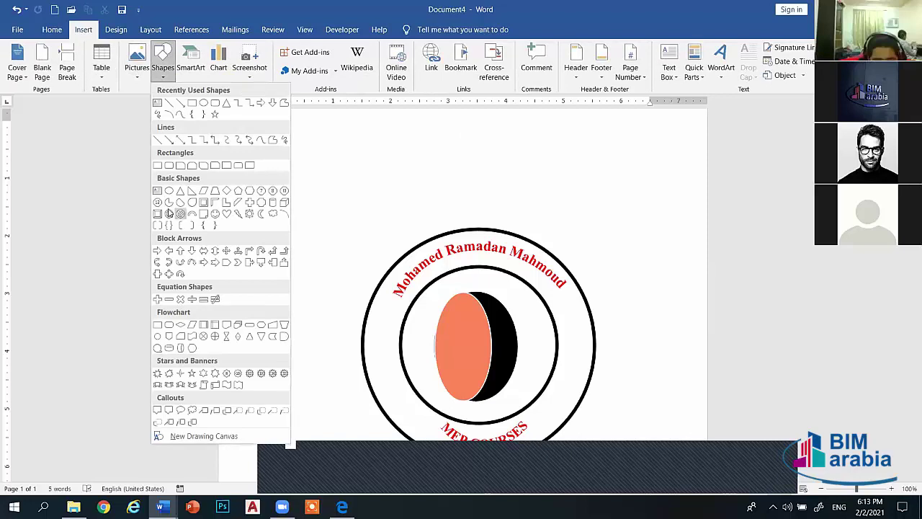
left_click(170, 274)
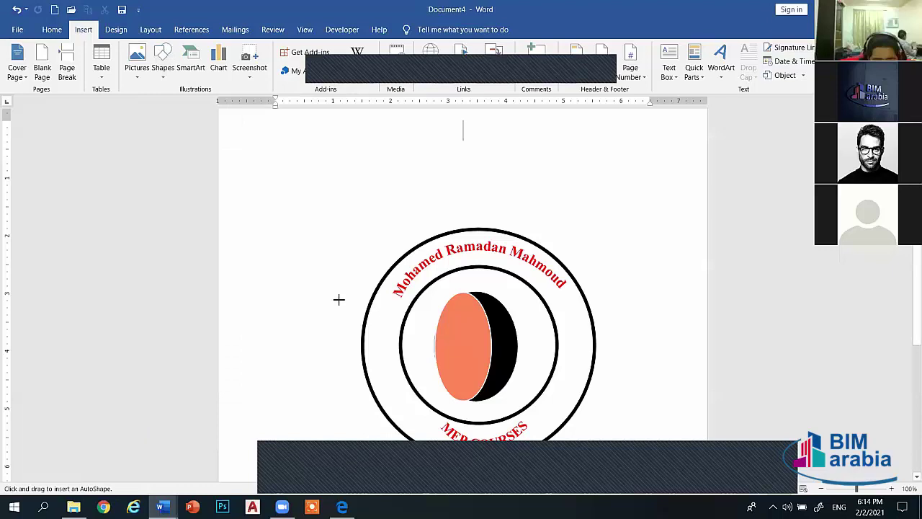
mouse_move(377, 323)
left_mouse_down()
mouse_move(406, 356)
mouse_move(382, 336)
mouse_move(392, 310)
left_mouse_up()
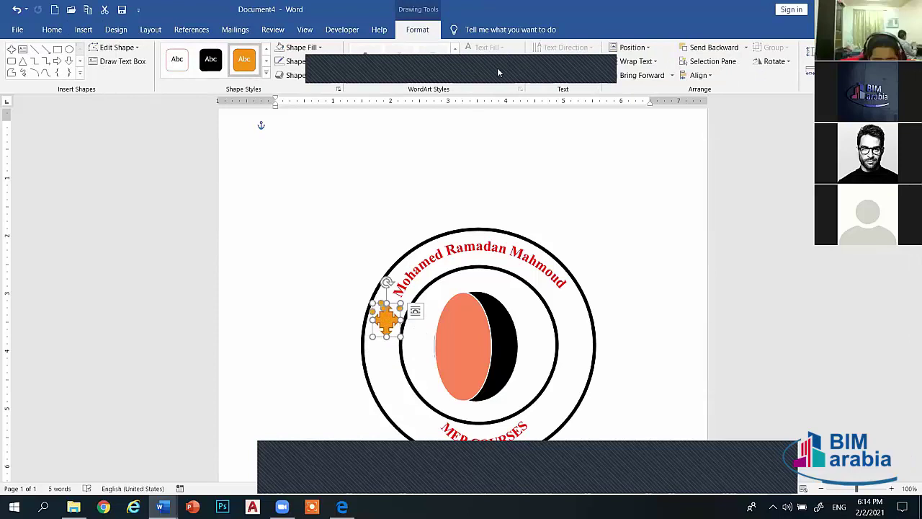
left_click(266, 62)
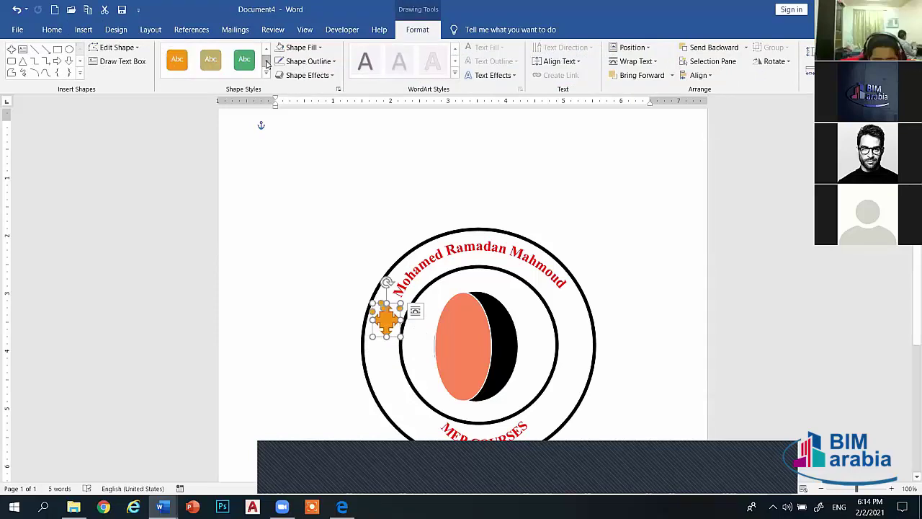
left_click(265, 62)
left_click(253, 64)
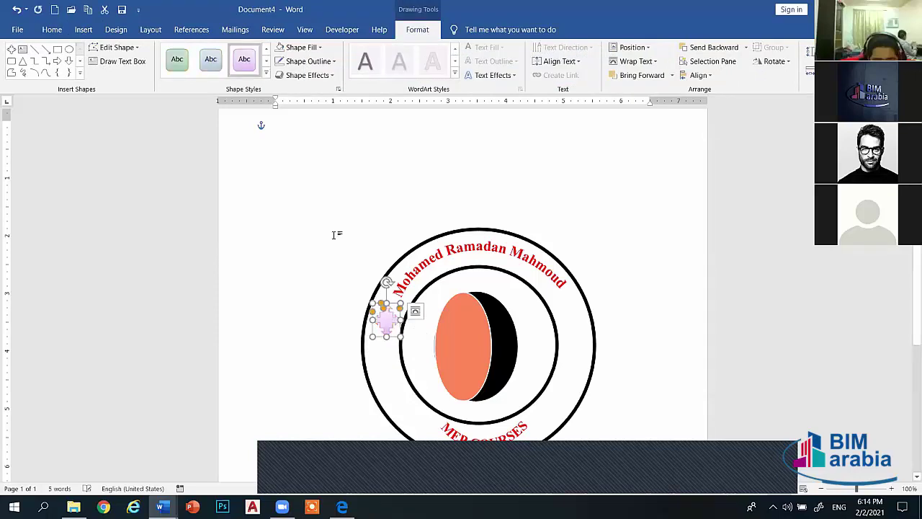
left_click(333, 235)
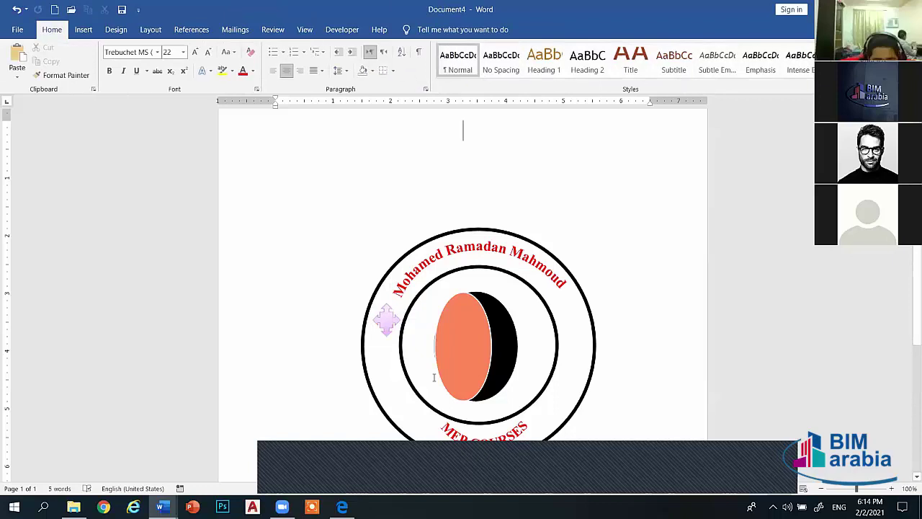
Delete the small purple arrow shape from the ring.
left_click(385, 325)
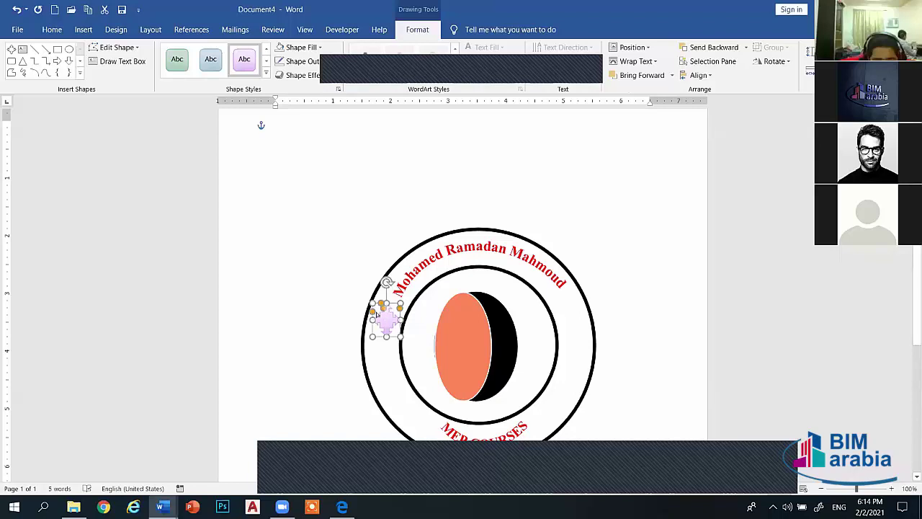
key("Delete")
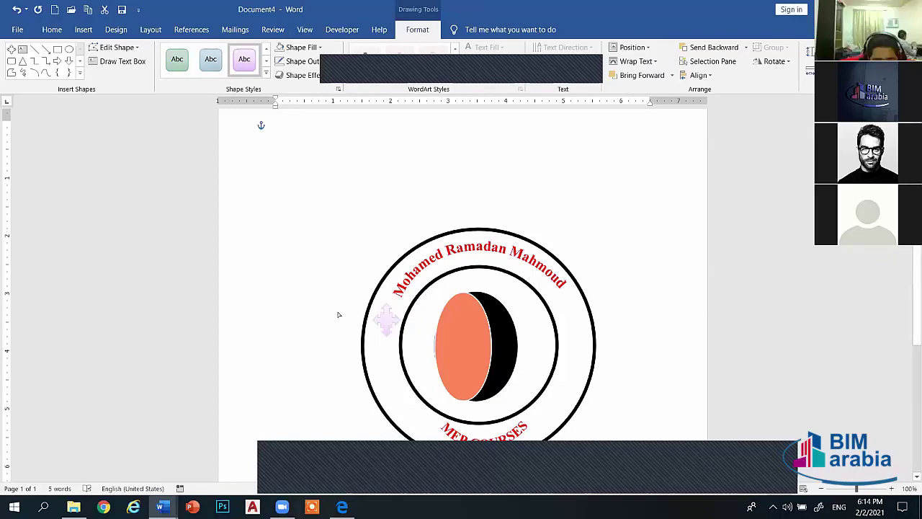
key("ctrl+z")
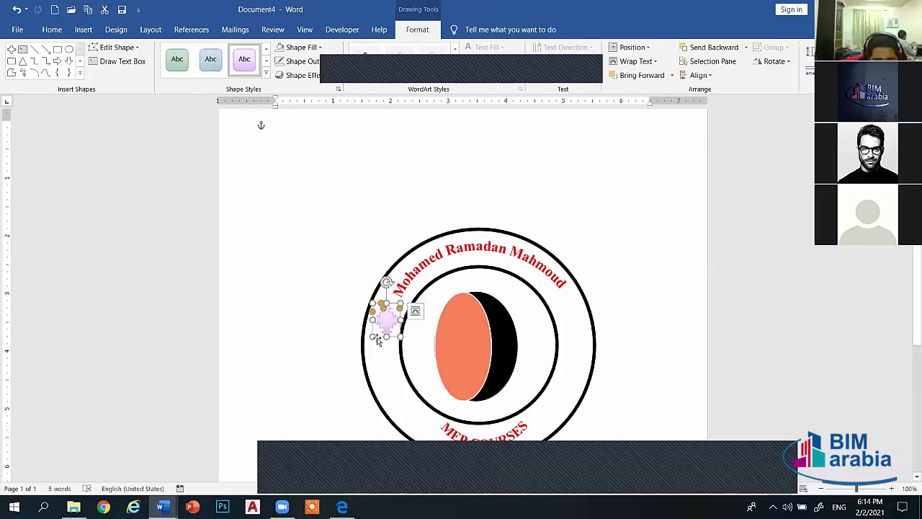
key("Delete")
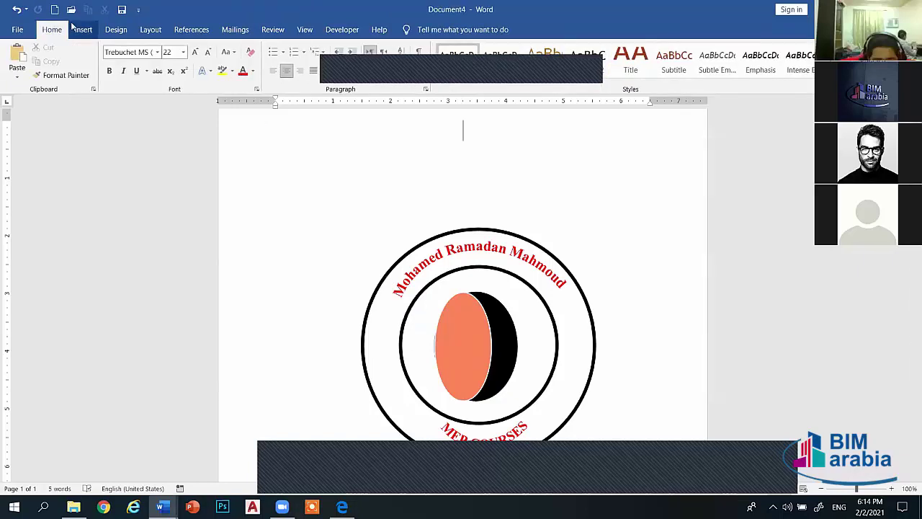
Draw a freehand scribble on the page, then delete it.
left_click(77, 29)
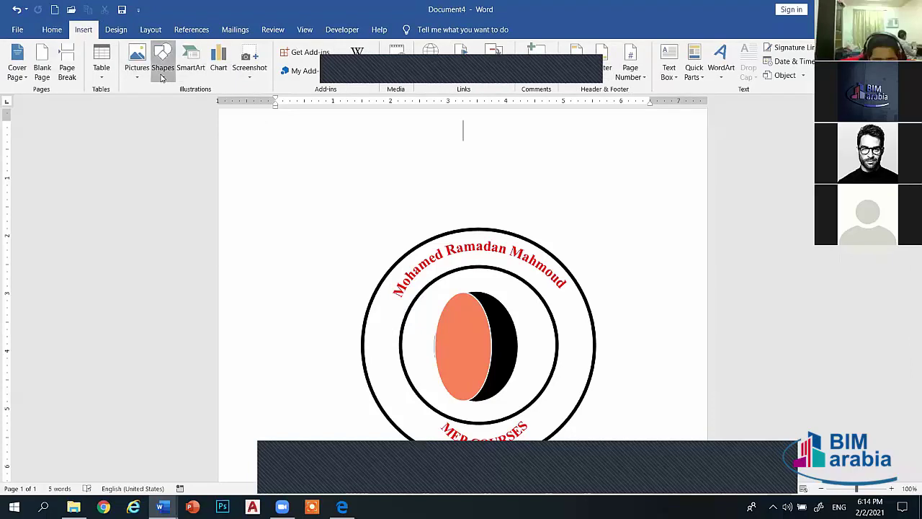
left_click(163, 72)
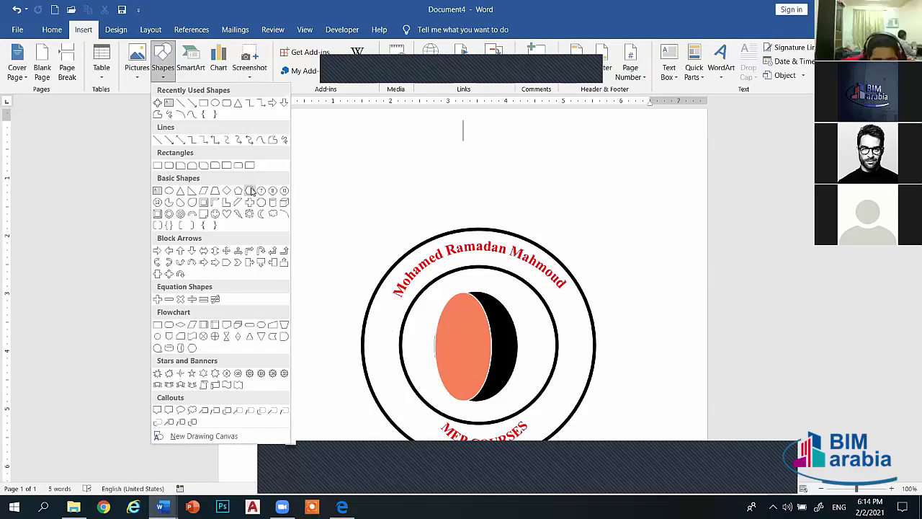
left_click(171, 117)
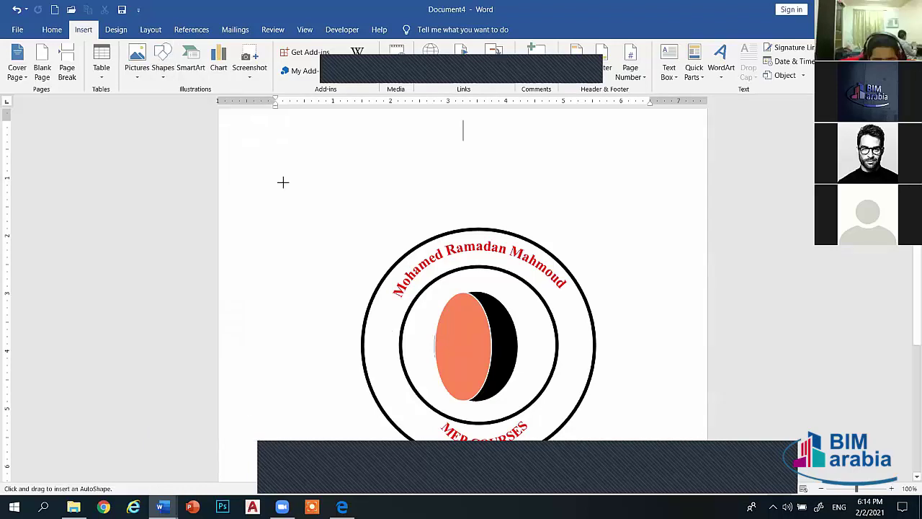
left_click_drag(299, 211, 334, 297)
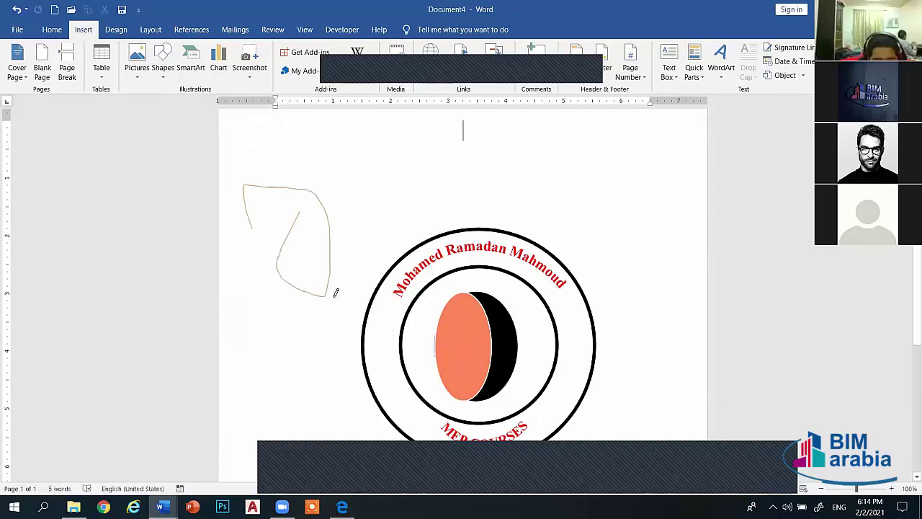
key("Delete")
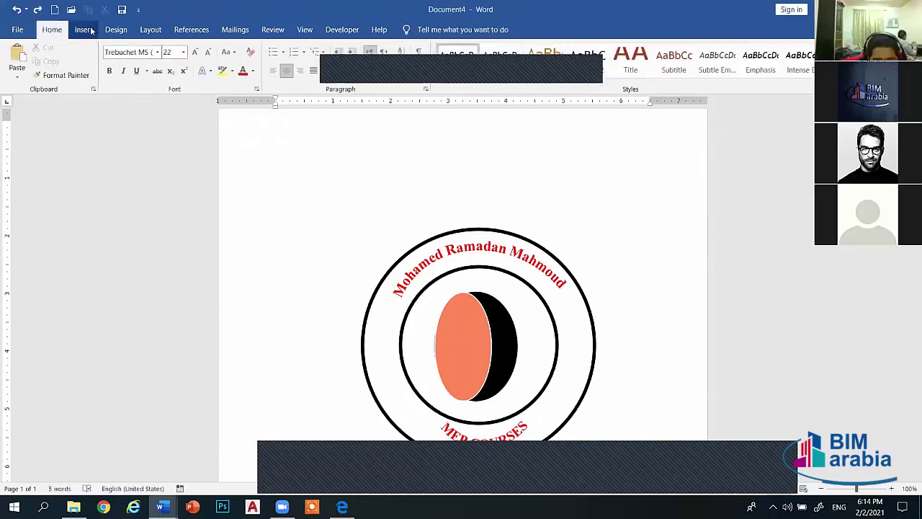
Draw a small Sun shape beside the stamp's upper left.
left_click(83, 30)
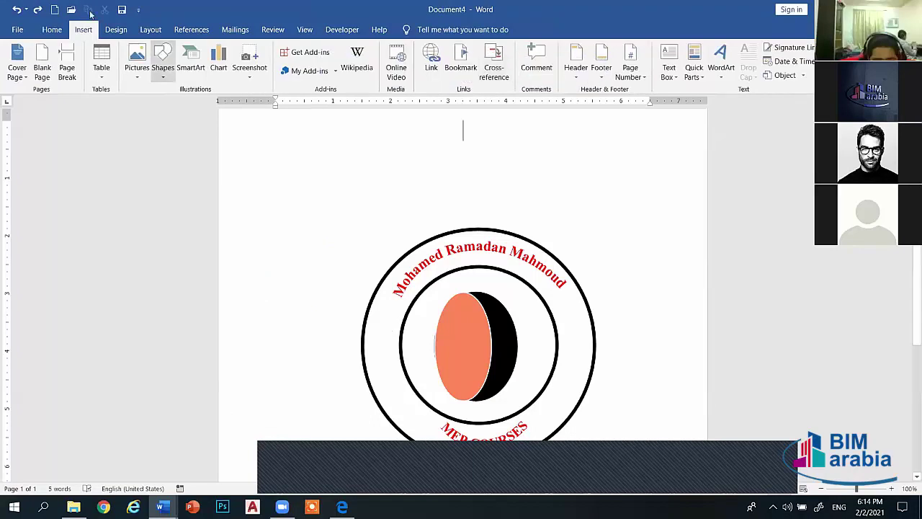
left_click(162, 80)
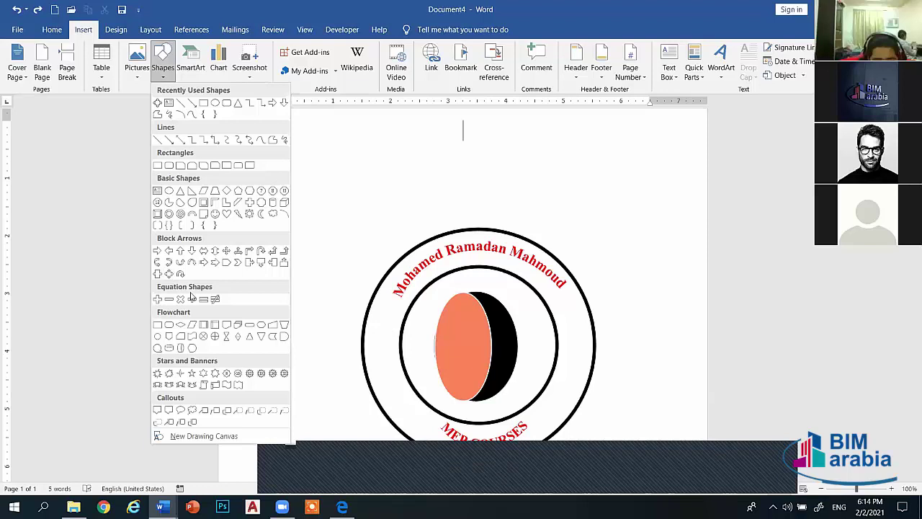
left_click(253, 214)
mouse_move(258, 225)
left_mouse_down()
mouse_move(318, 280)
mouse_move(296, 261)
left_mouse_up()
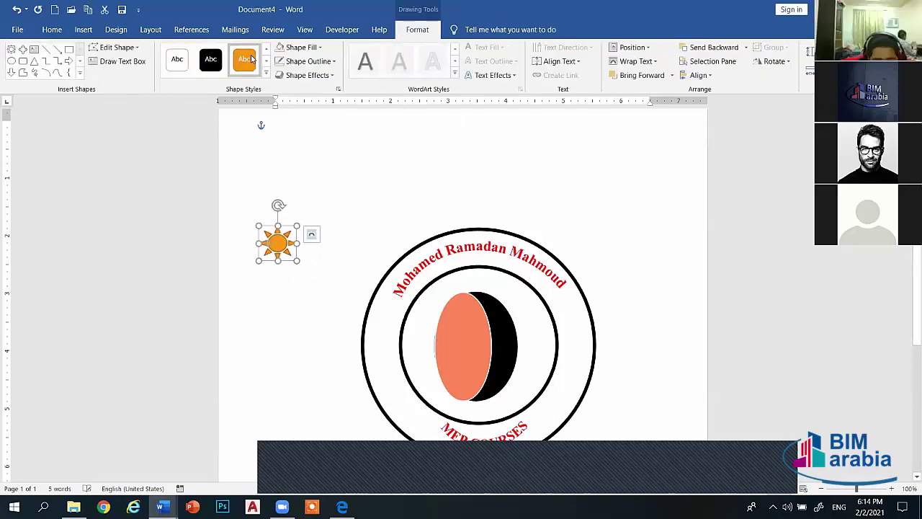
Give the sun a grey shape style and move it onto the ring's left side.
left_click(266, 63)
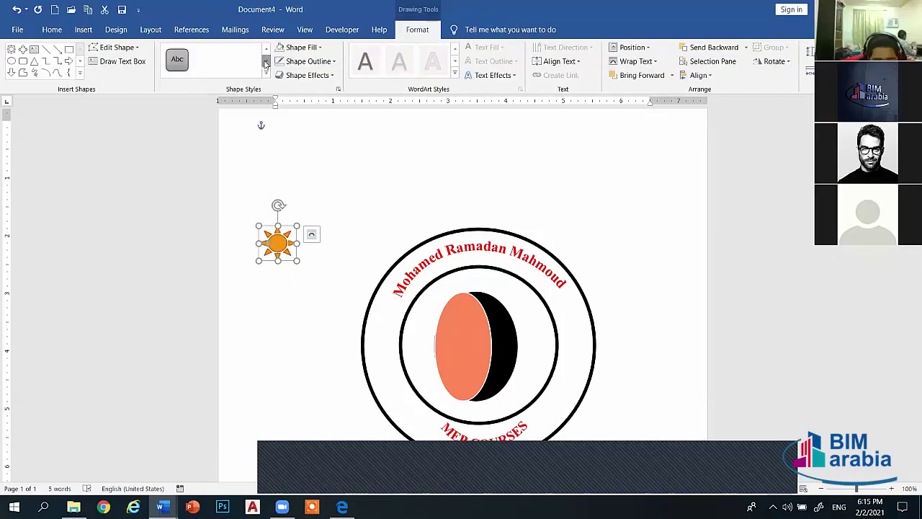
left_click(265, 63)
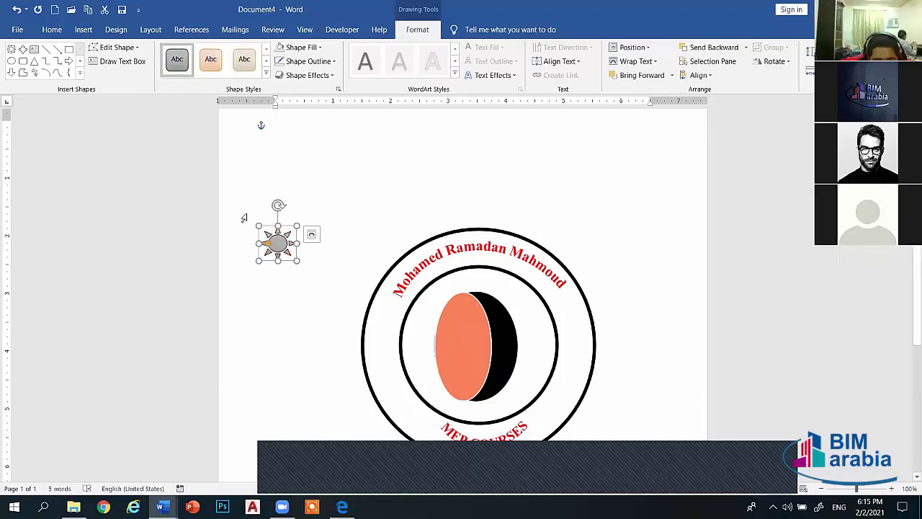
mouse_move(279, 246)
left_mouse_down()
mouse_move(393, 321)
mouse_move(387, 310)
left_mouse_up()
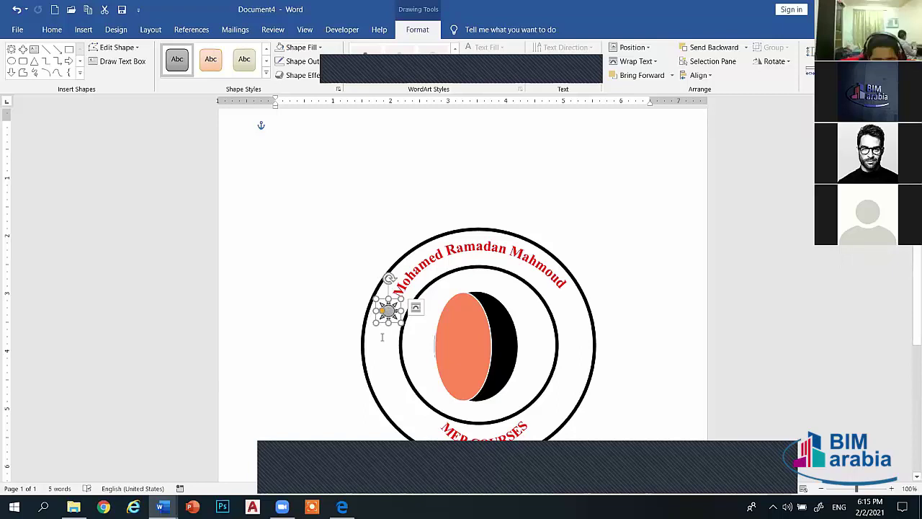
Copy the grey sun onto the right side of the outer ring.
double_click(382, 330)
left_click(335, 332)
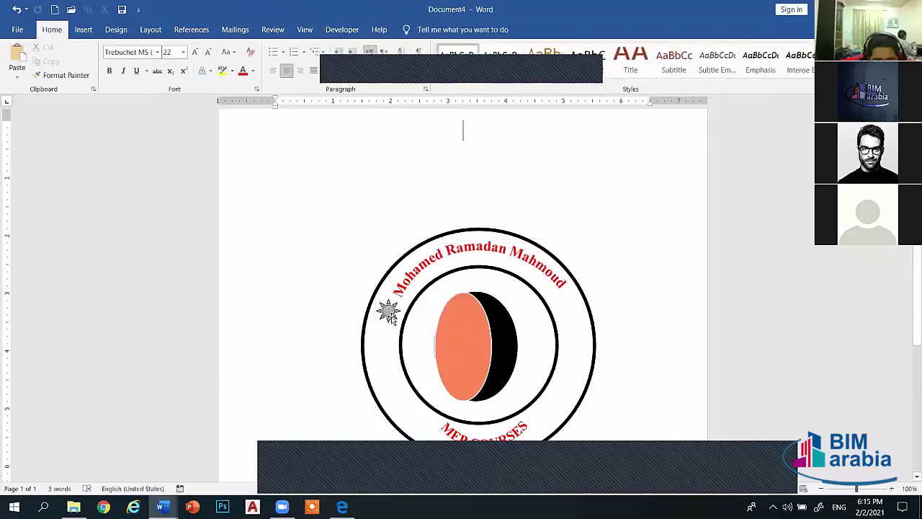
left_click(388, 319)
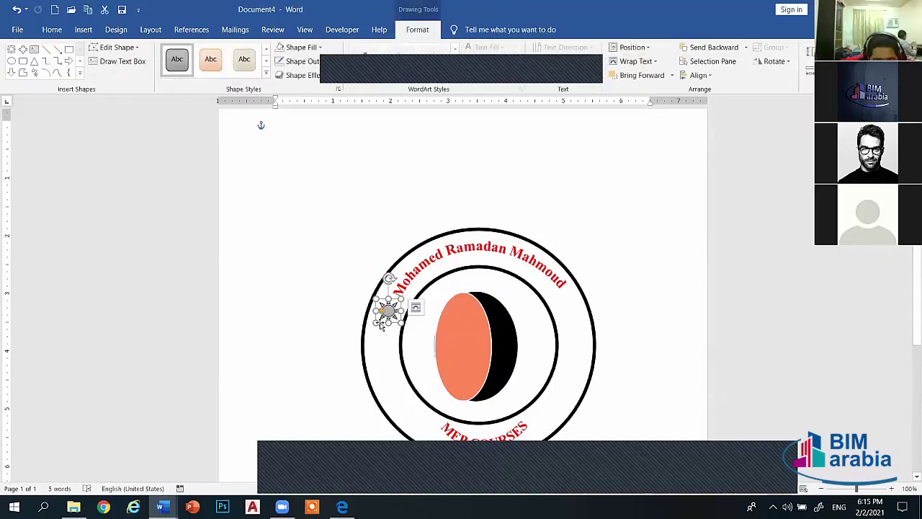
left_click_drag(388, 319, 565, 315)
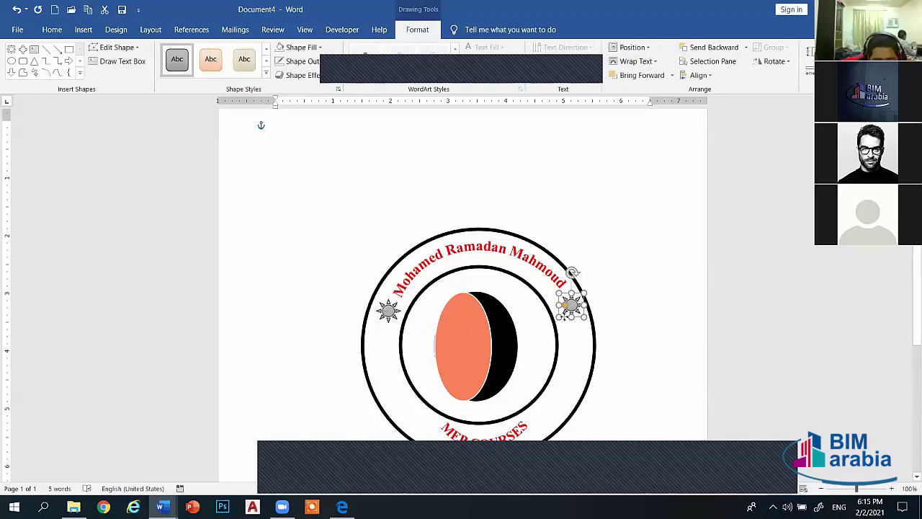
left_click(536, 301)
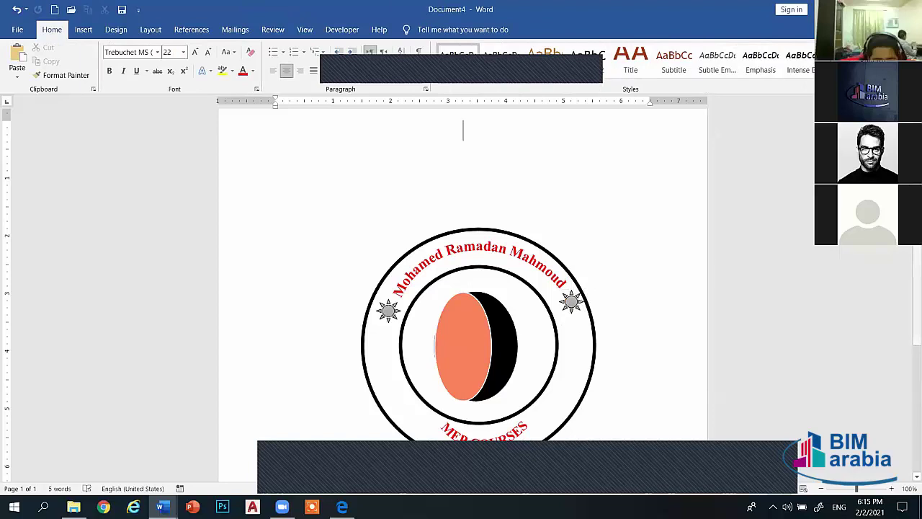
Place another sun copy in the lower ring near MEP COURSES.
scroll(653, 214, "down", 2)
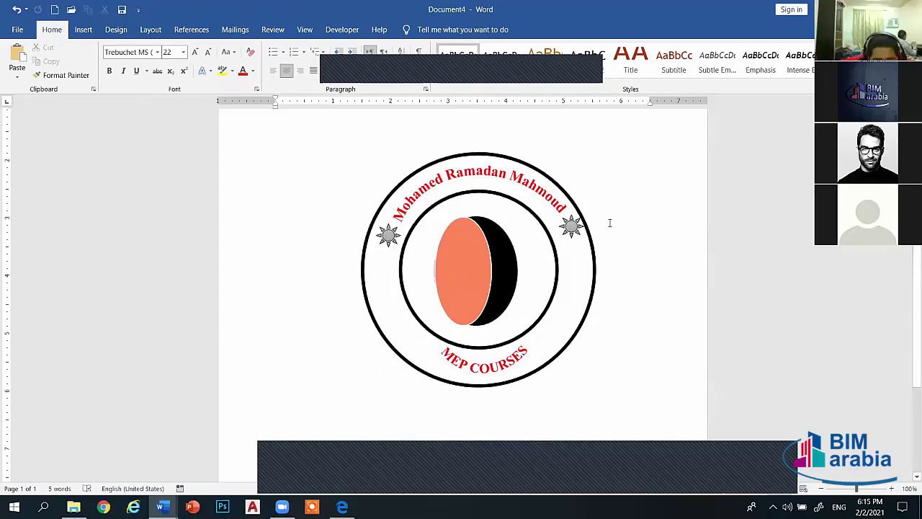
left_click(571, 226)
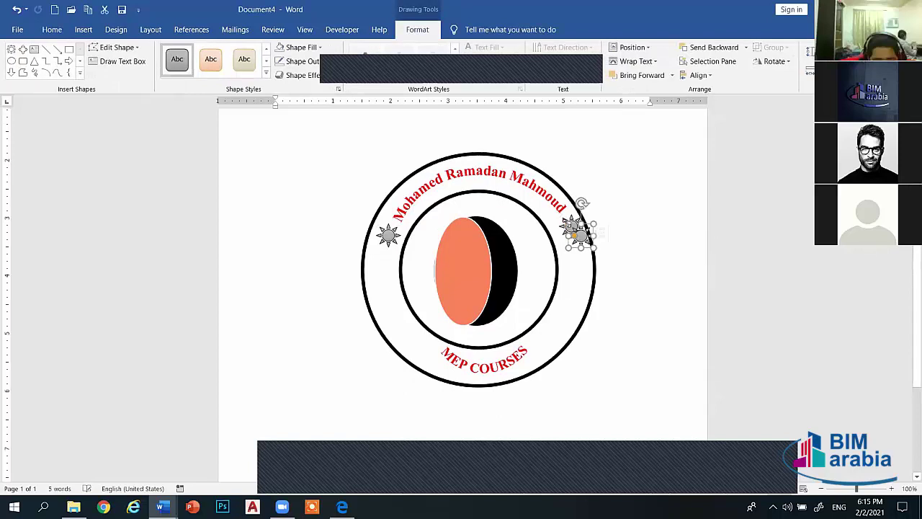
mouse_move(580, 234)
left_mouse_down()
mouse_move(555, 330)
mouse_move(538, 351)
mouse_move(551, 363)
mouse_move(417, 362)
left_mouse_up()
left_click(627, 326)
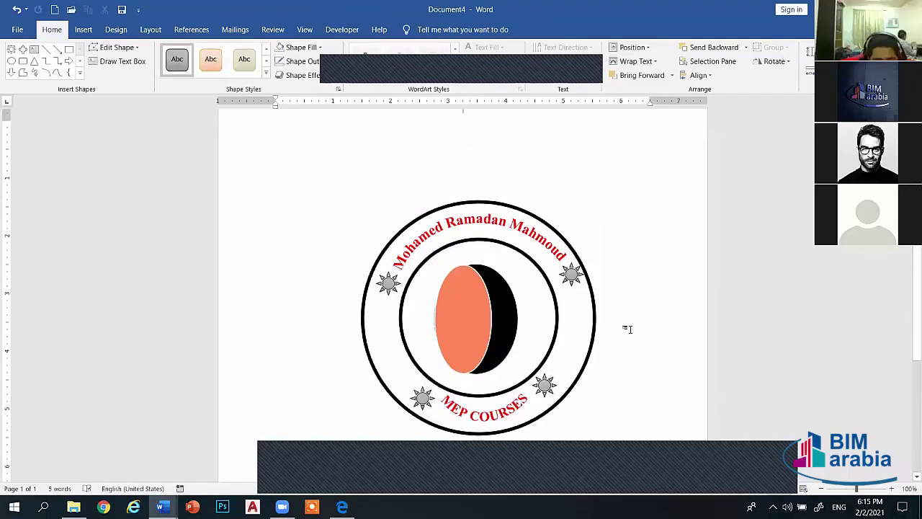
key("Return")
key("Return")
key("Return")
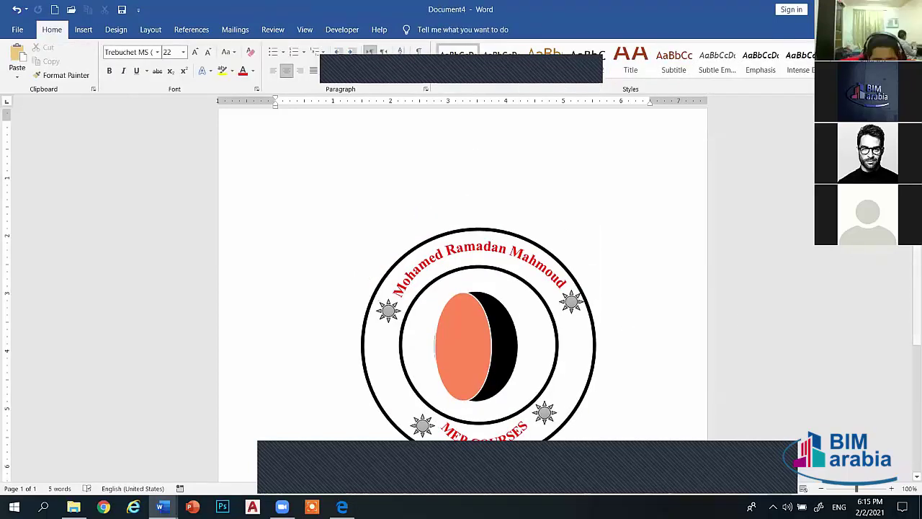
Undo five recent edits, restoring the even name arch and a single sun outside the rings.
scroll(909, 252, "down", 1)
scroll(910, 252, "down", 1)
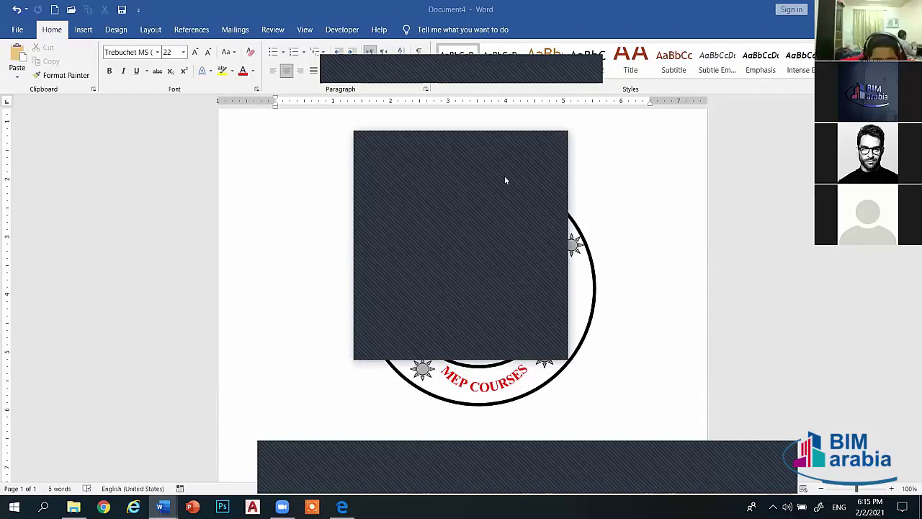
left_click(475, 174)
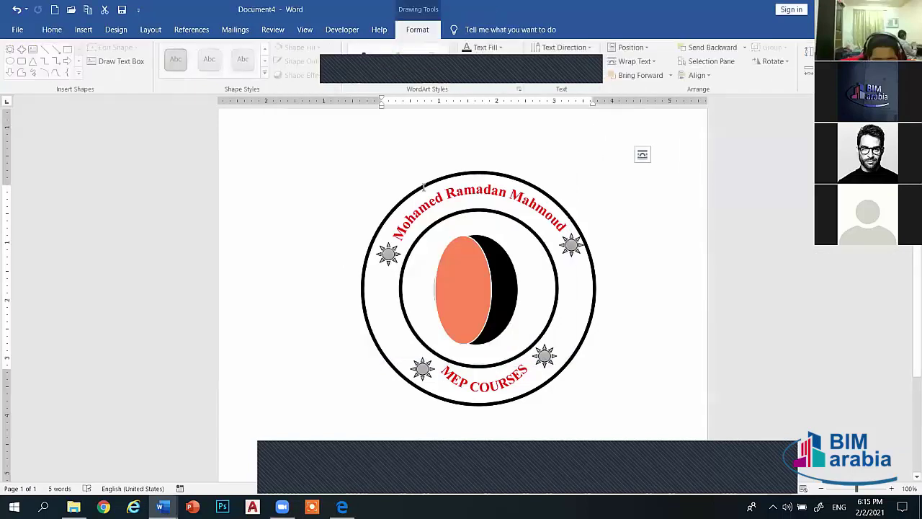
key("ctrl+z")
key("ctrl+z")
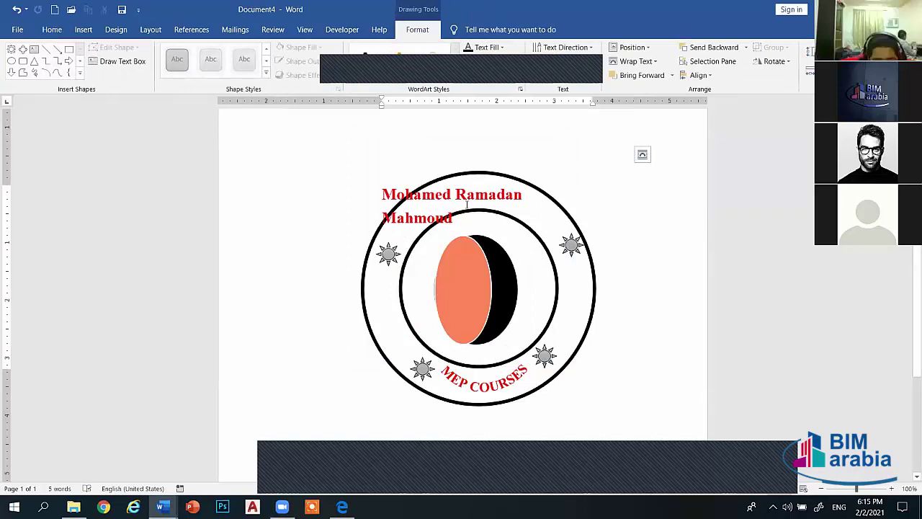
key("ctrl+z")
key("ctrl+z")
key("ctrl+z")
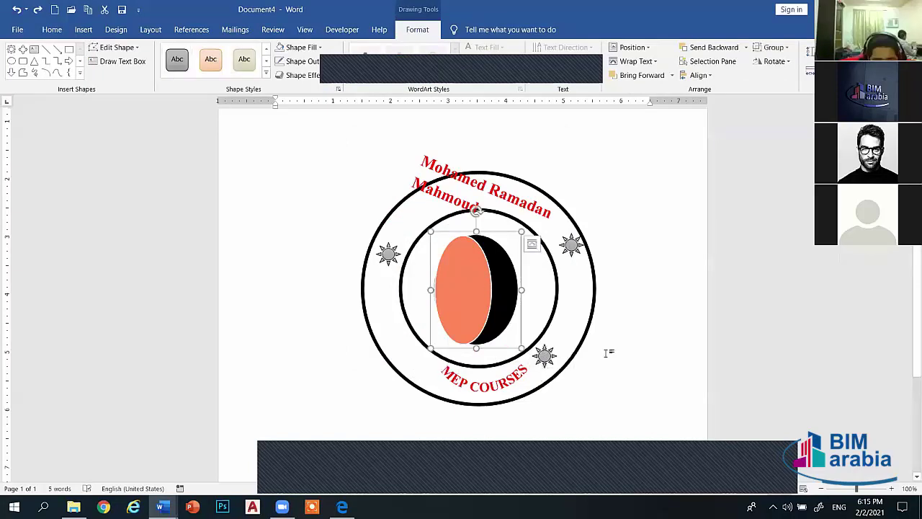
key("ctrl+z")
key("ctrl+z")
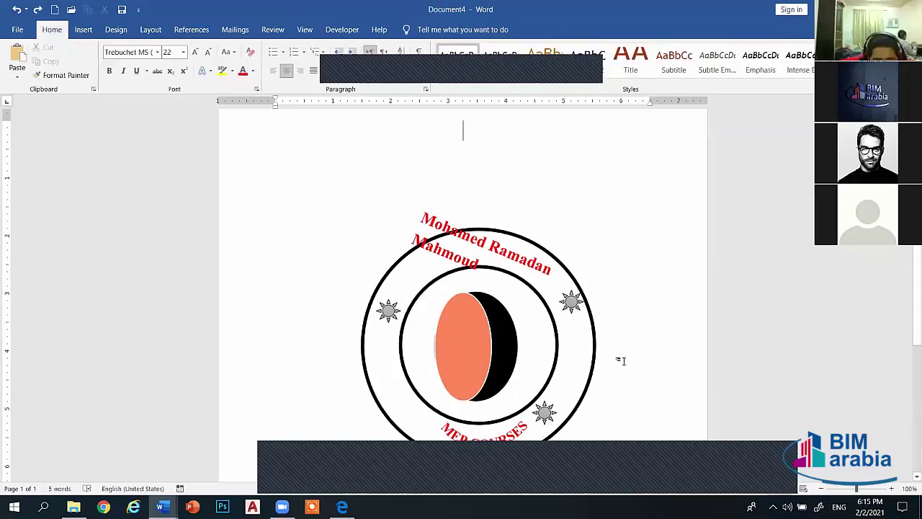
key("ctrl+z")
key("ctrl+z")
key("ctrl+z")
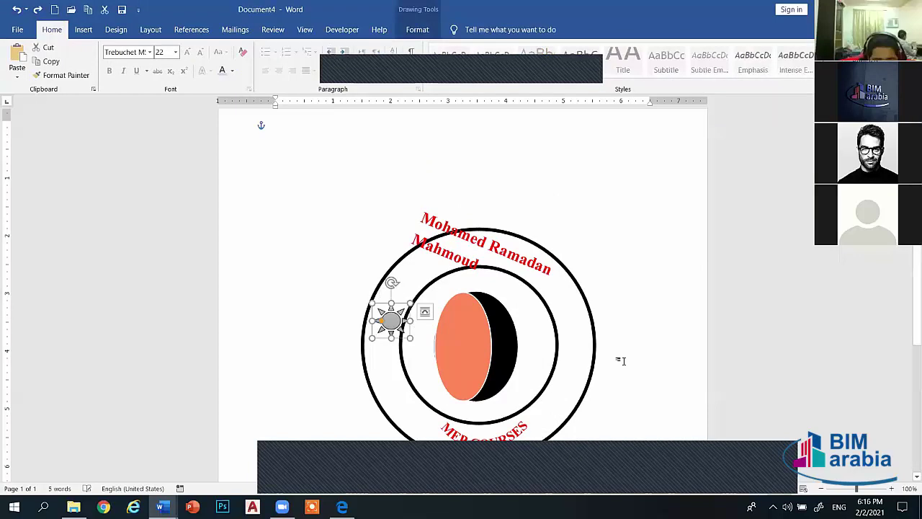
key("ctrl+z")
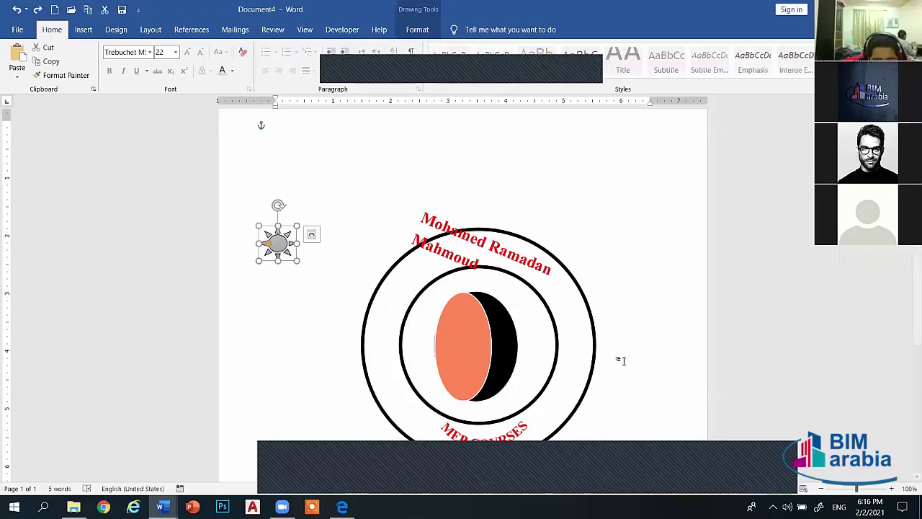
left_click(471, 245)
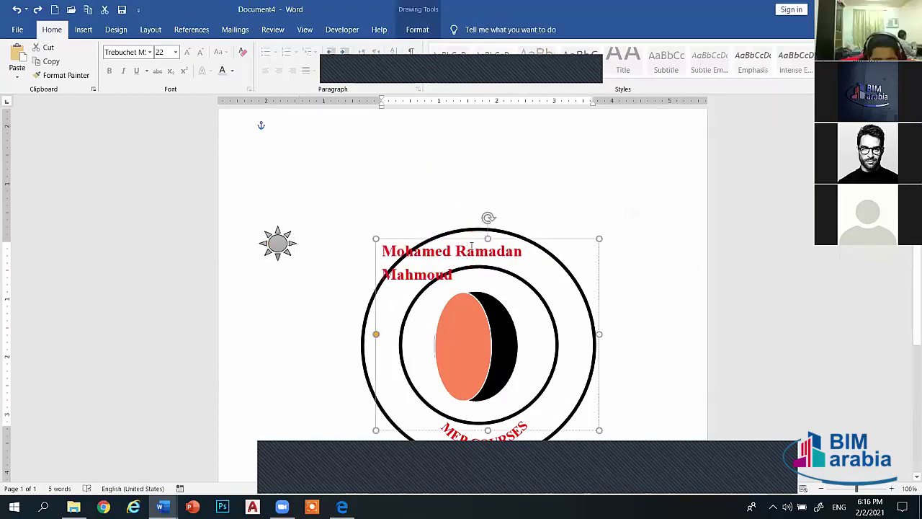
left_click(422, 206)
left_click_drag(422, 206, 650, 286)
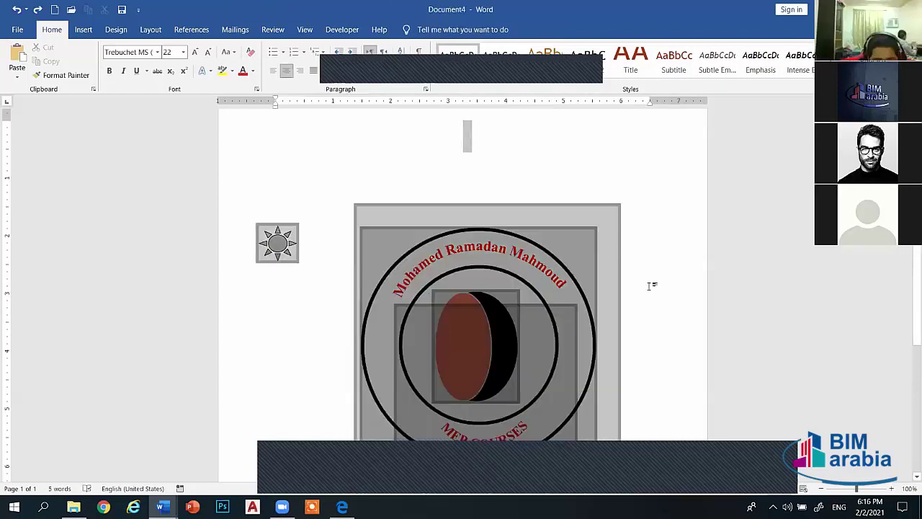
left_click(646, 282)
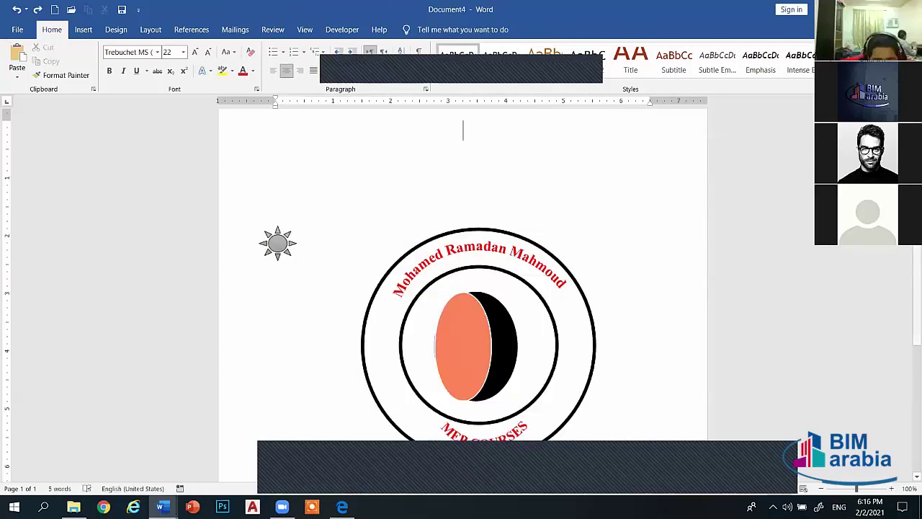
scroll(800, 264, "down", 2)
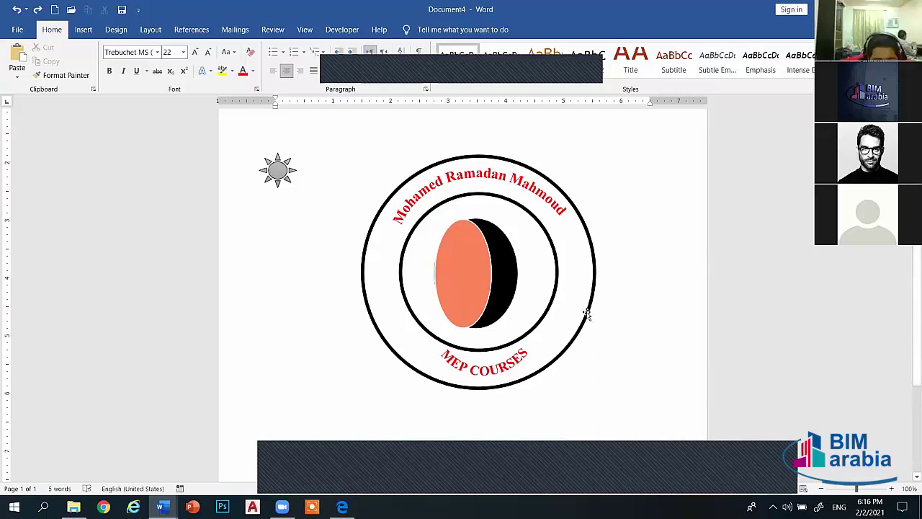
left_click(587, 314)
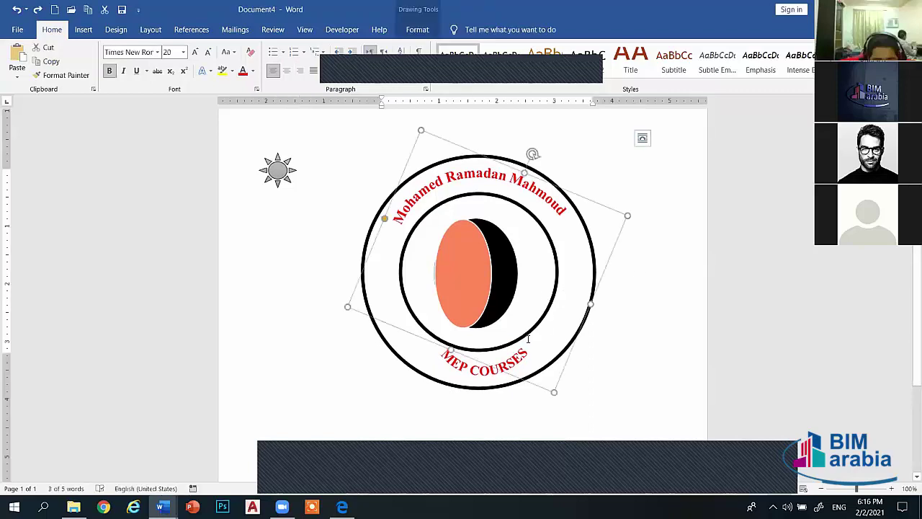
left_click(473, 298)
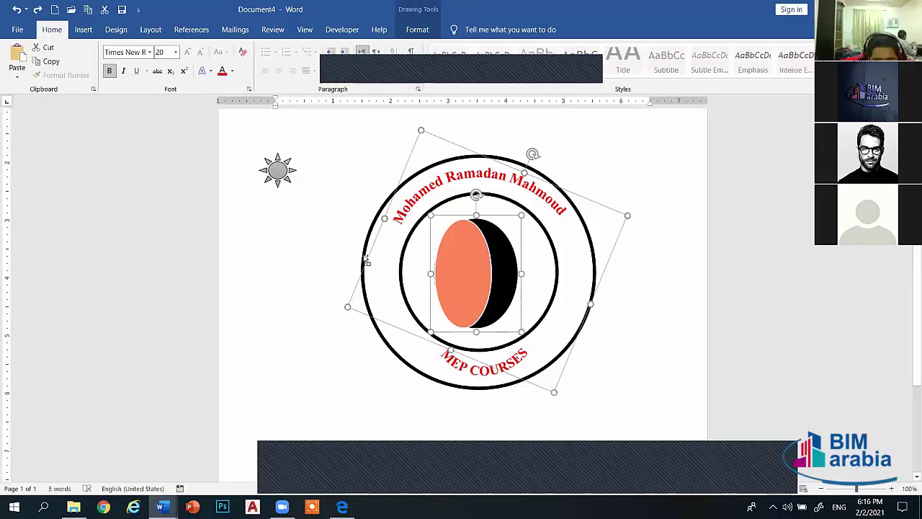
left_click(365, 261, "shift")
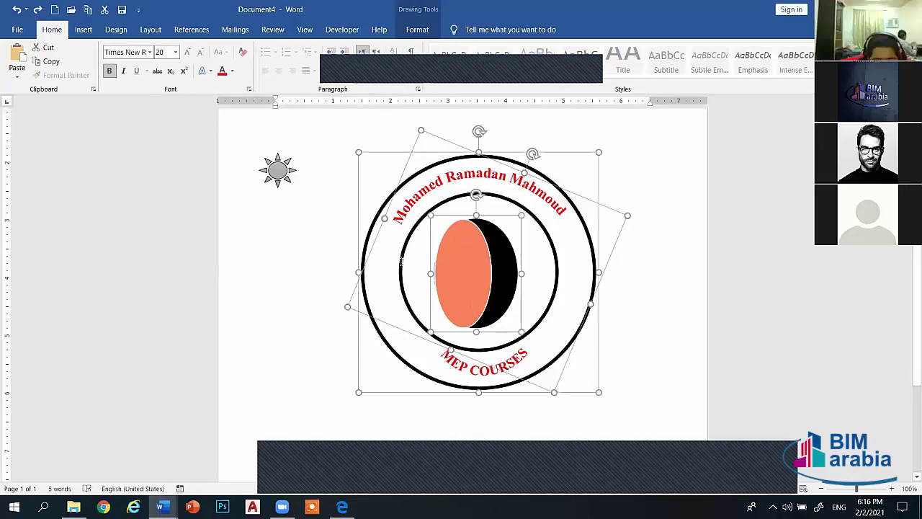
left_click(455, 301)
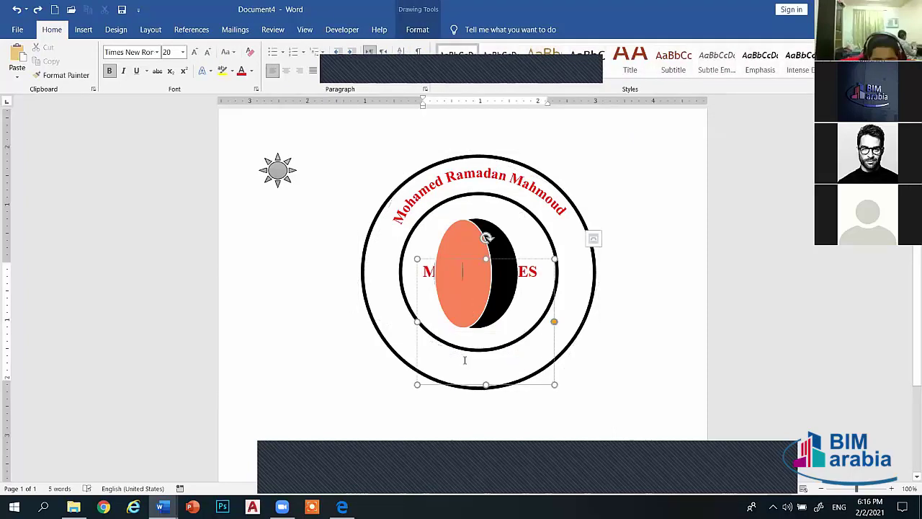
left_click(683, 307)
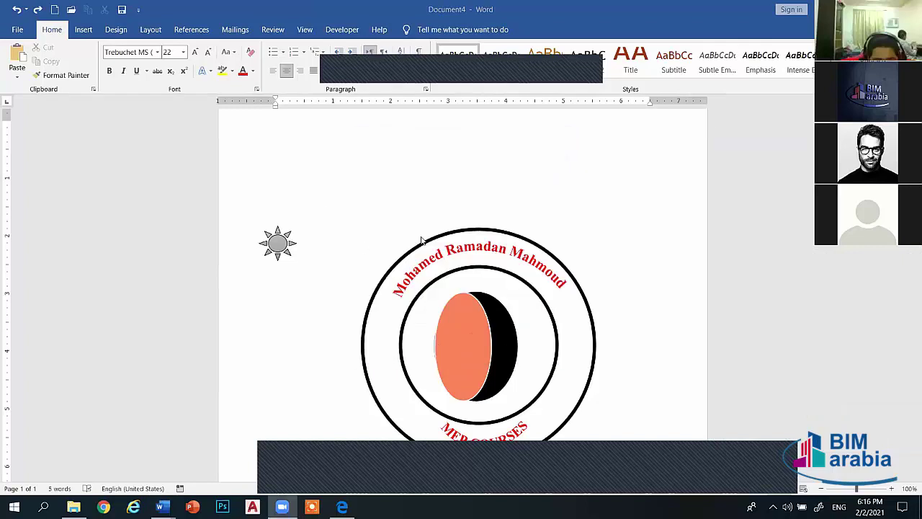
Duplicate the gray sun and move a smaller copy onto the ring's upper right.
left_click(274, 244)
left_click(275, 244)
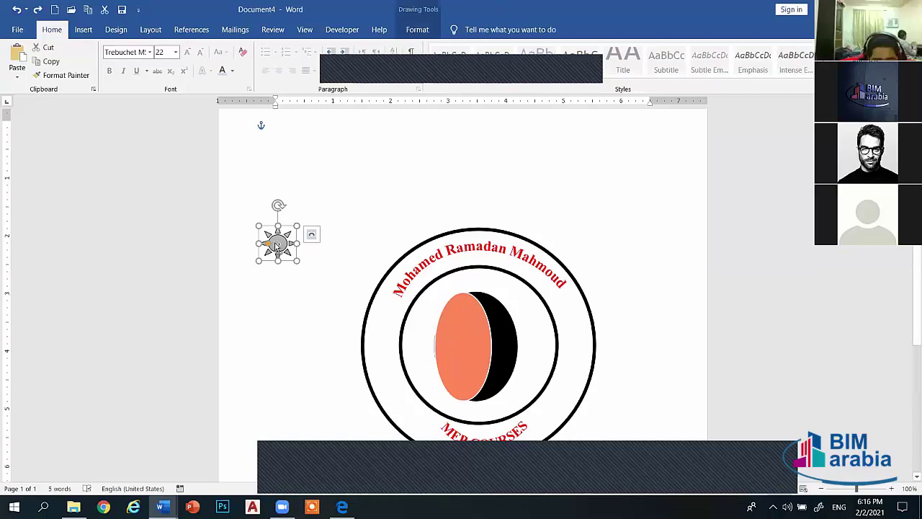
mouse_move(275, 245)
left_mouse_down("ctrl")
mouse_move(353, 276)
mouse_move(383, 315)
left_mouse_up("ctrl")
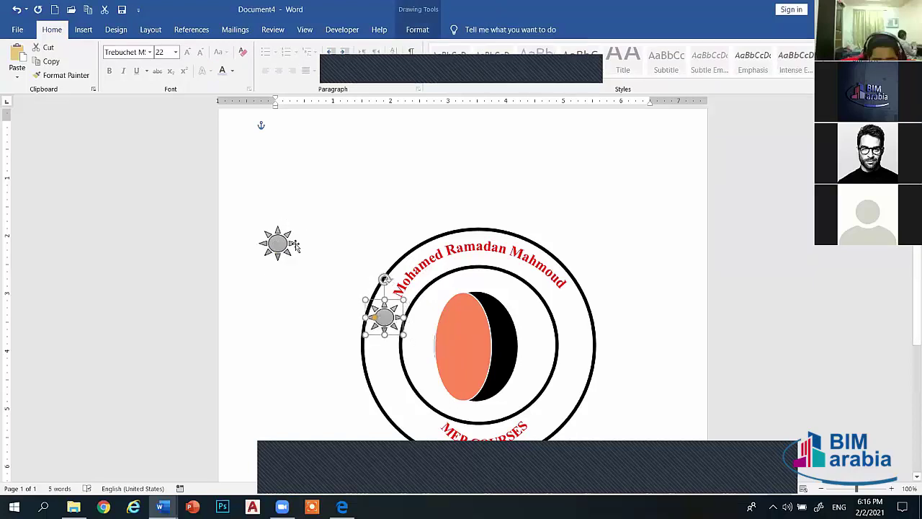
double_click(277, 244)
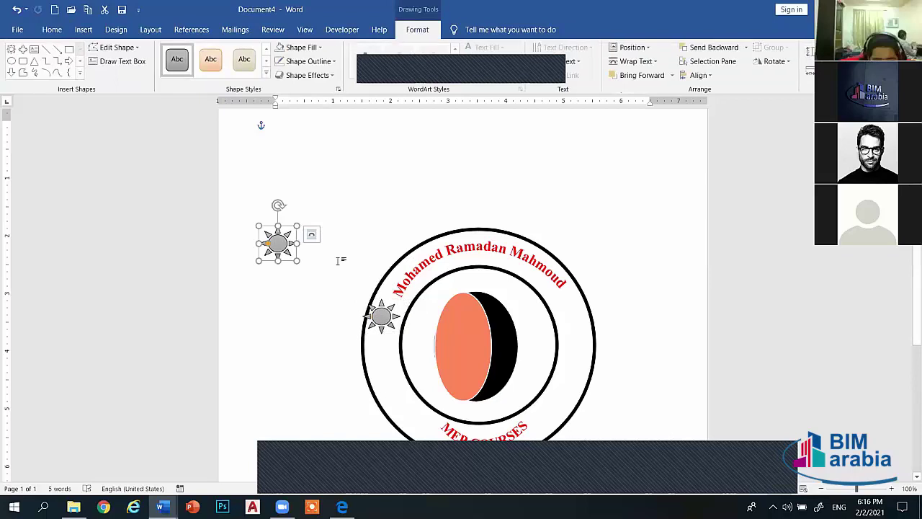
mouse_move(283, 248)
left_mouse_down()
mouse_move(567, 310)
mouse_move(569, 299)
left_mouse_up()
left_click(596, 296)
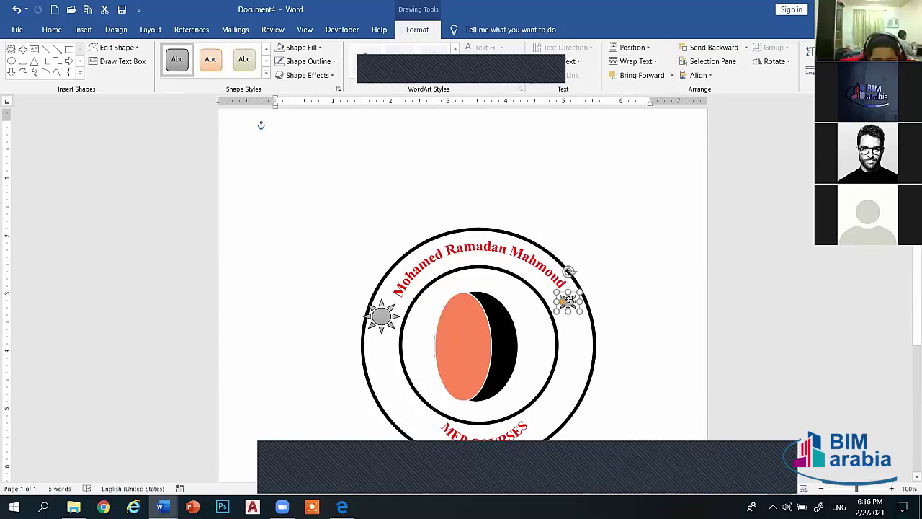
Delete the extra sun on the left side of the stamp.
left_click(396, 347)
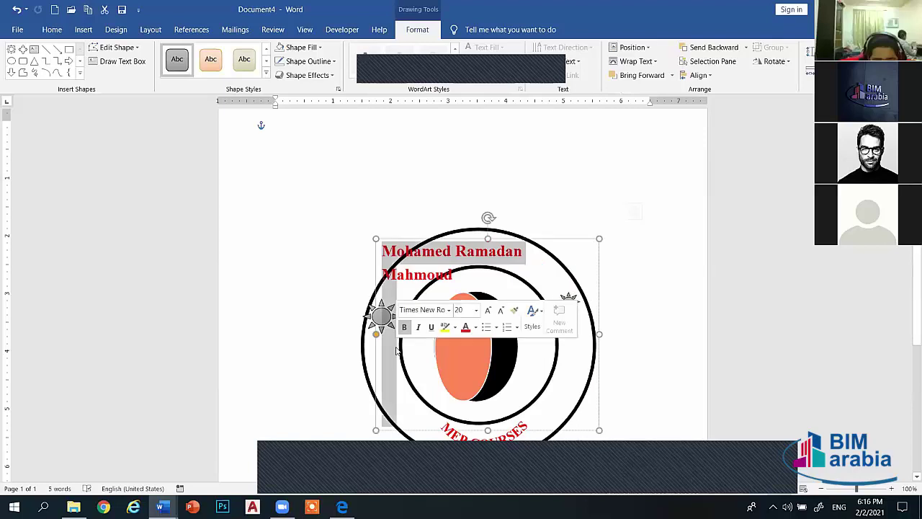
left_click(346, 350)
left_click(382, 316)
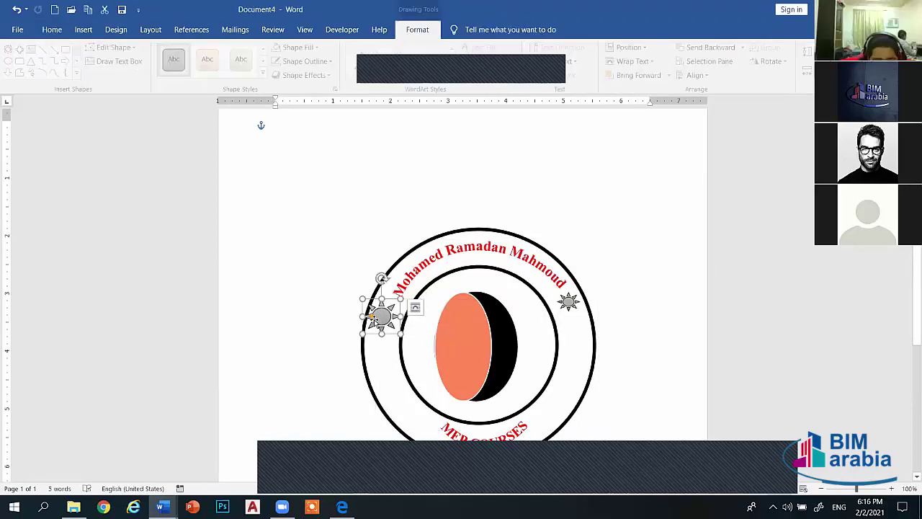
key("Delete")
Move sun copies to the ring's upper left, lower right and lower left beside MEP COURSES.
left_click(568, 301)
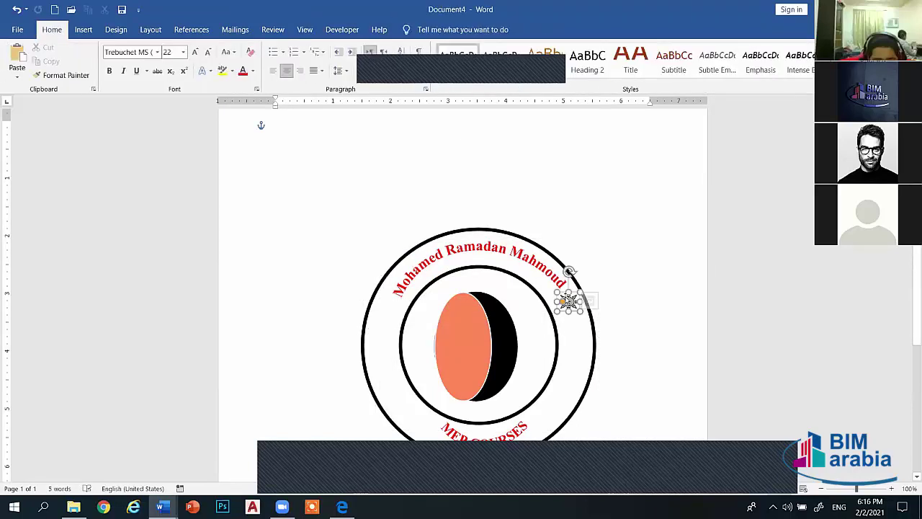
mouse_move(569, 301)
left_mouse_down()
mouse_move(577, 309)
mouse_move(385, 310)
left_mouse_up()
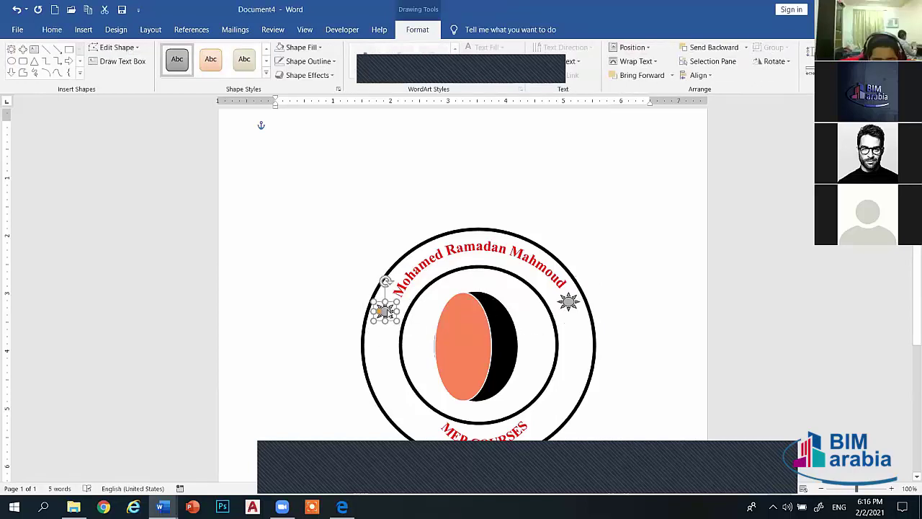
left_click_drag(389, 311, 402, 338)
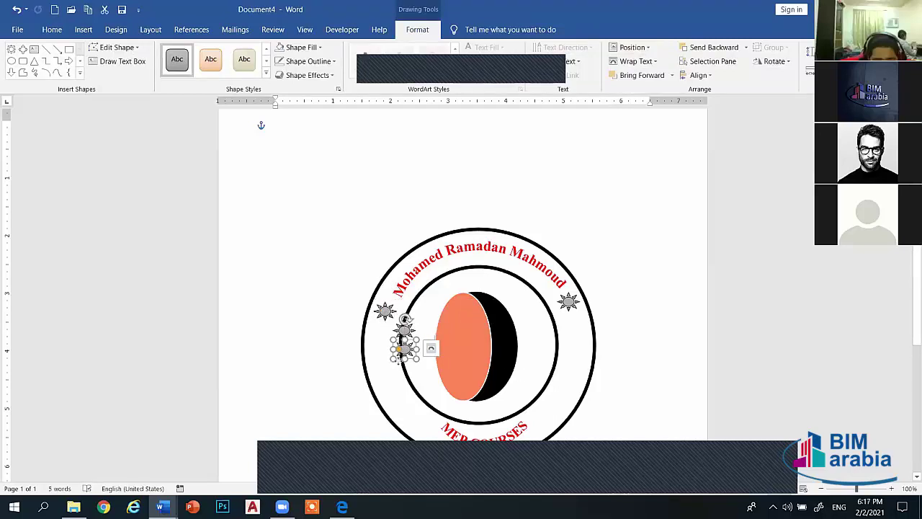
left_click_drag(400, 353, 537, 437)
left_click(406, 334)
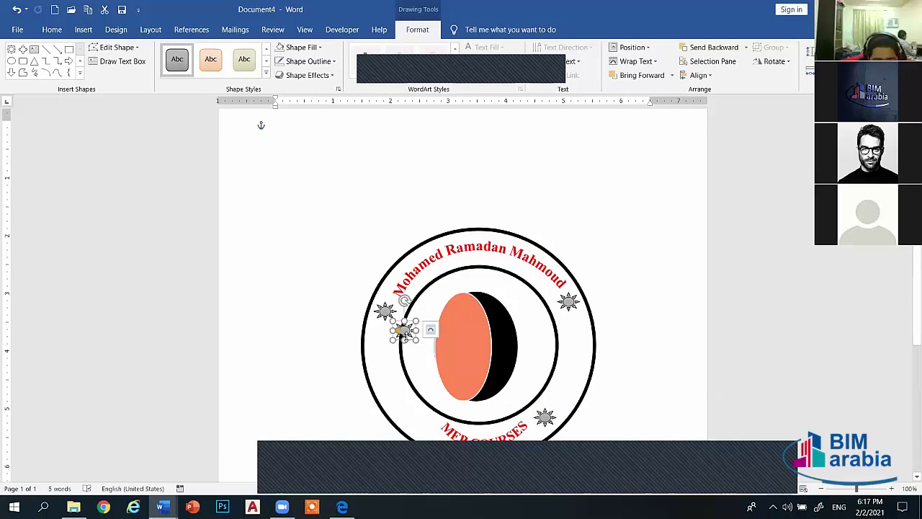
left_click_drag(402, 337, 416, 429)
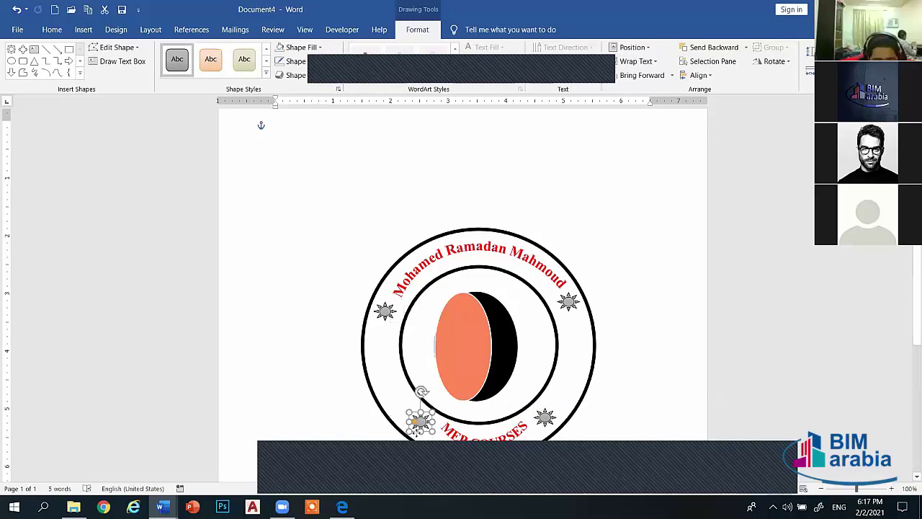
left_click(290, 379)
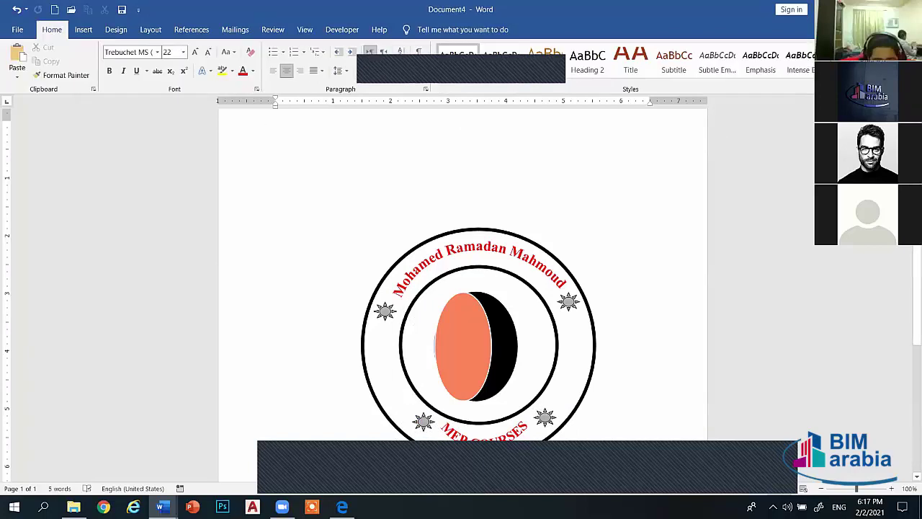
scroll(733, 371, "down", 2)
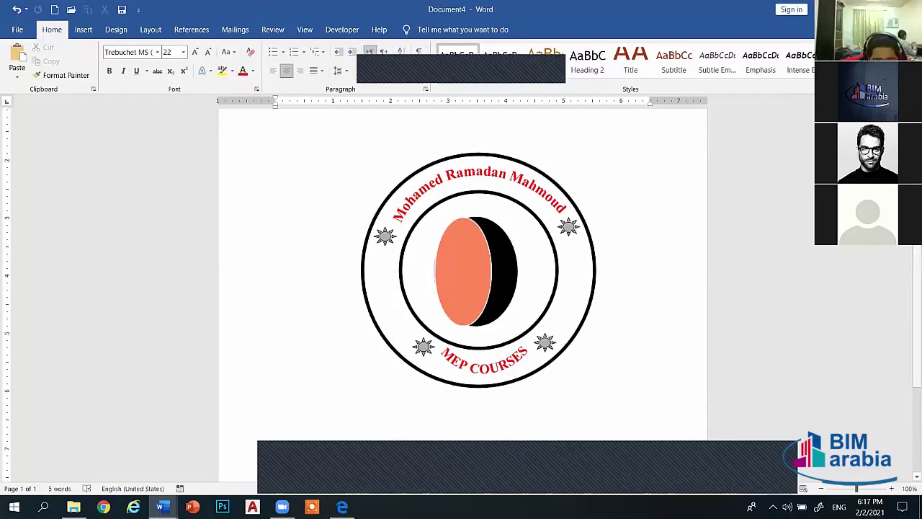
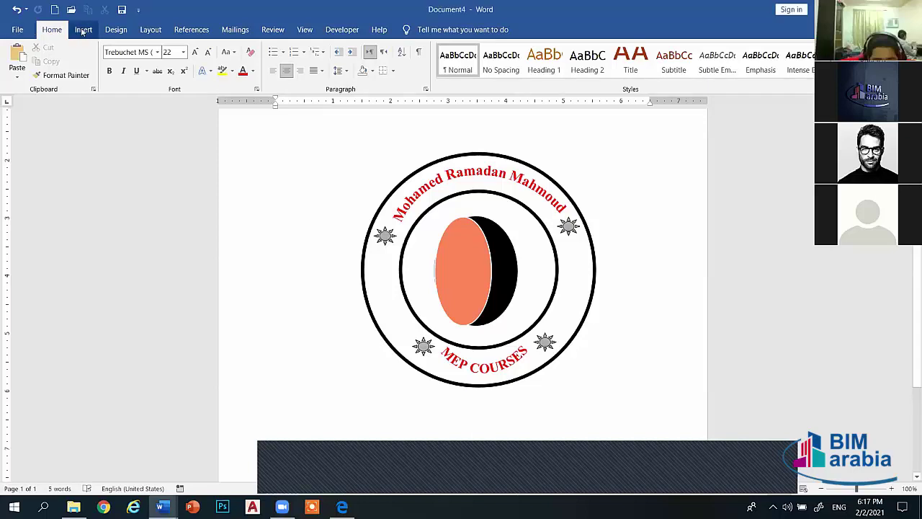
Look through the Insert shapes gallery, then close it without adding a shape.
left_click(83, 29)
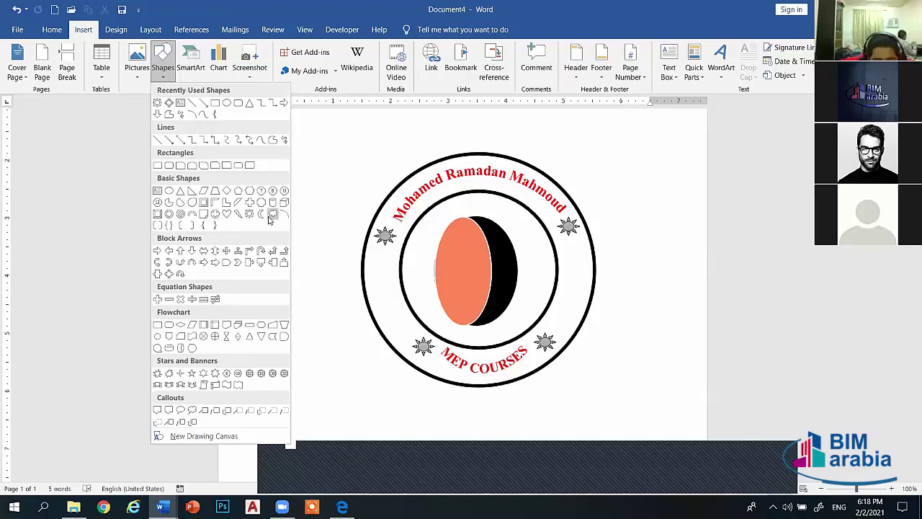
left_click(331, 238)
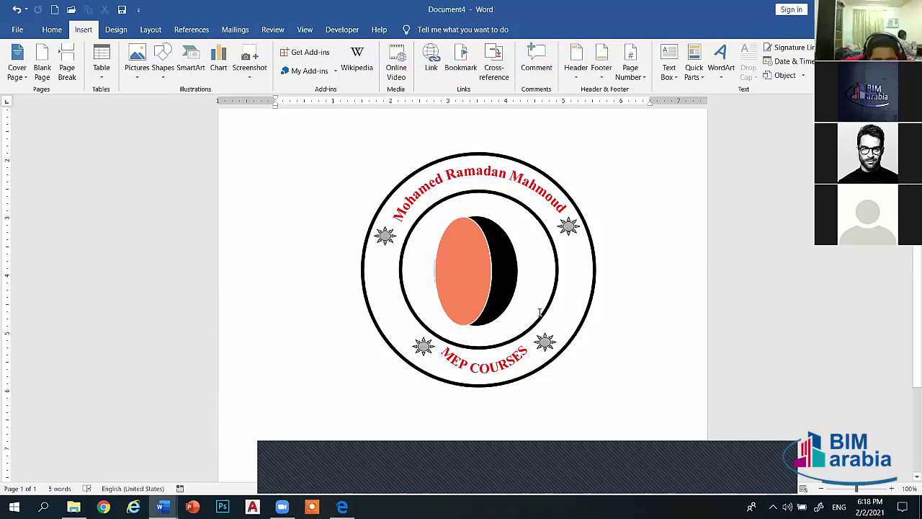
Apply a Follow Path arch transform so the red name curves along the logo's upper ring.
left_click(478, 170)
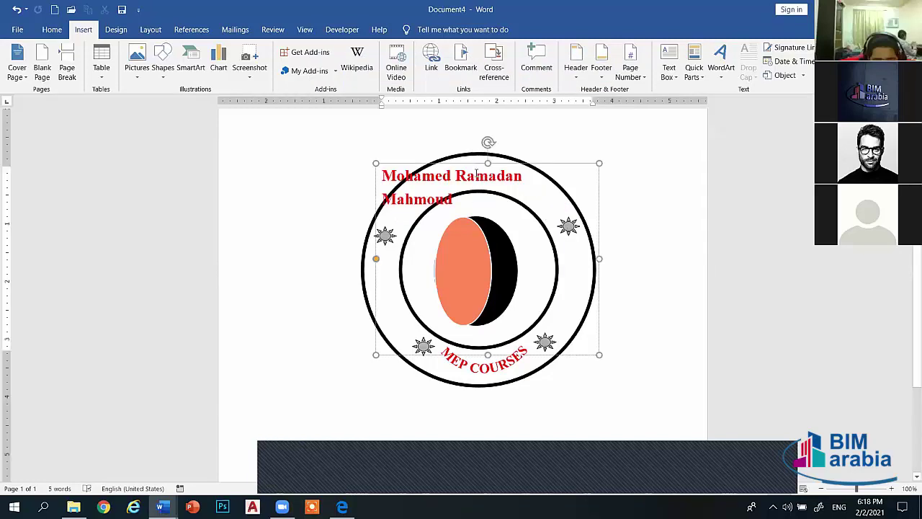
left_click(365, 148)
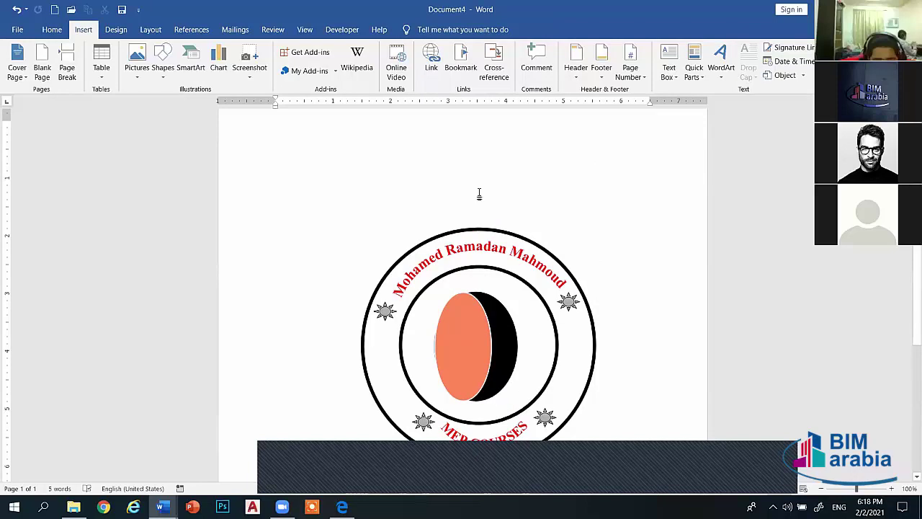
left_click(464, 247)
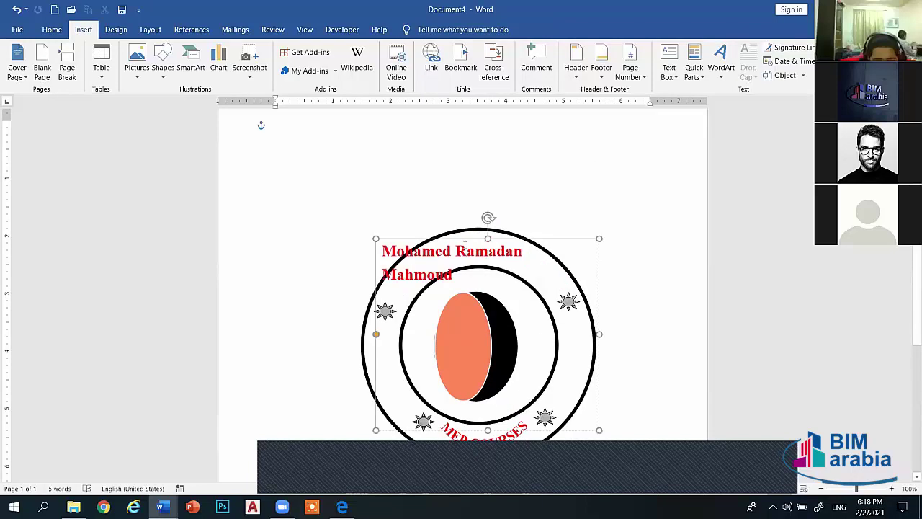
left_click(417, 29)
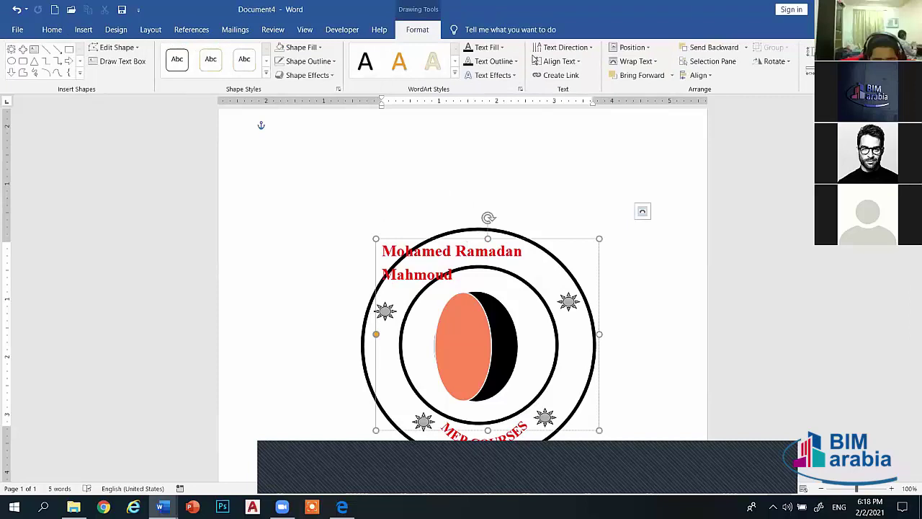
left_click(493, 75)
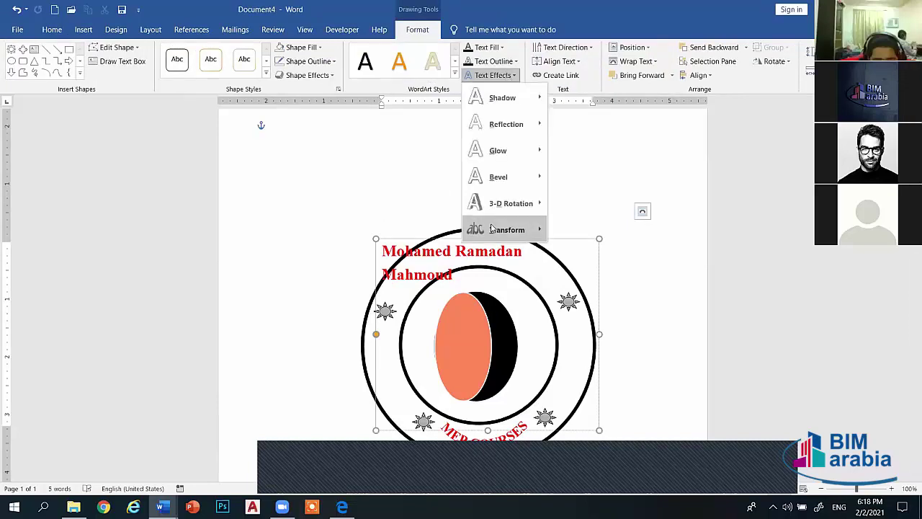
mouse_move(492, 231)
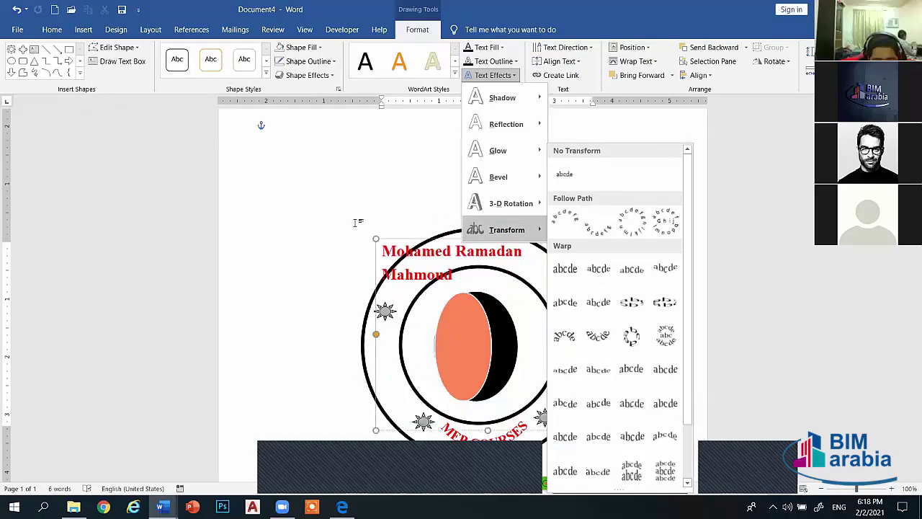
left_click(331, 215)
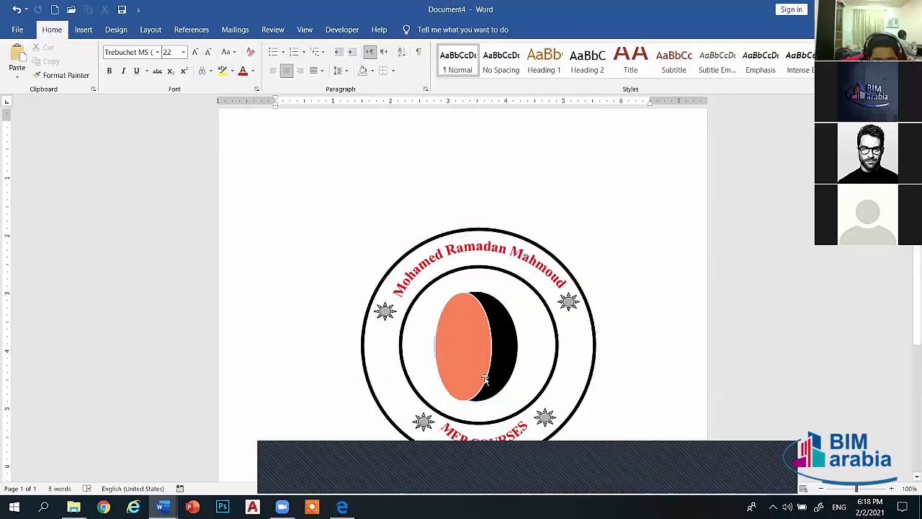
left_click(83, 30)
Draw an orange curved block arrow above-left of the logo.
left_click(165, 70)
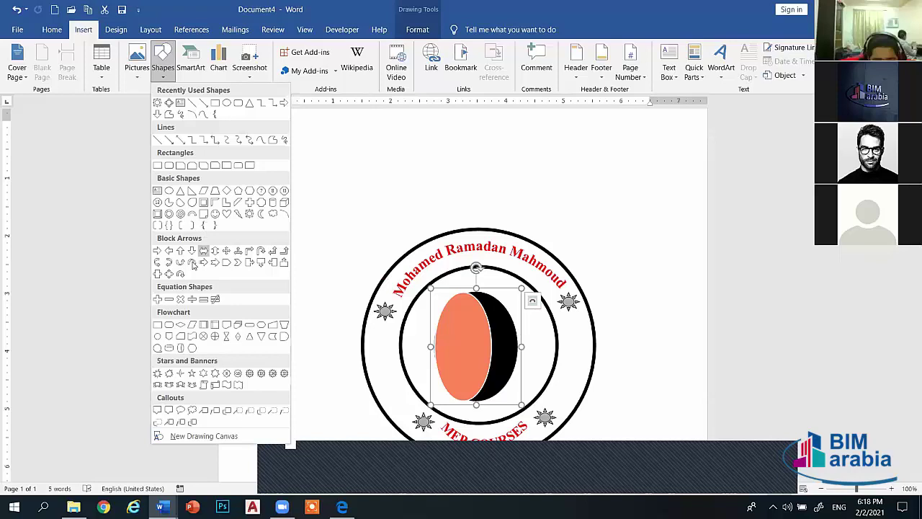
left_click(205, 213)
left_click_drag(260, 152, 369, 229)
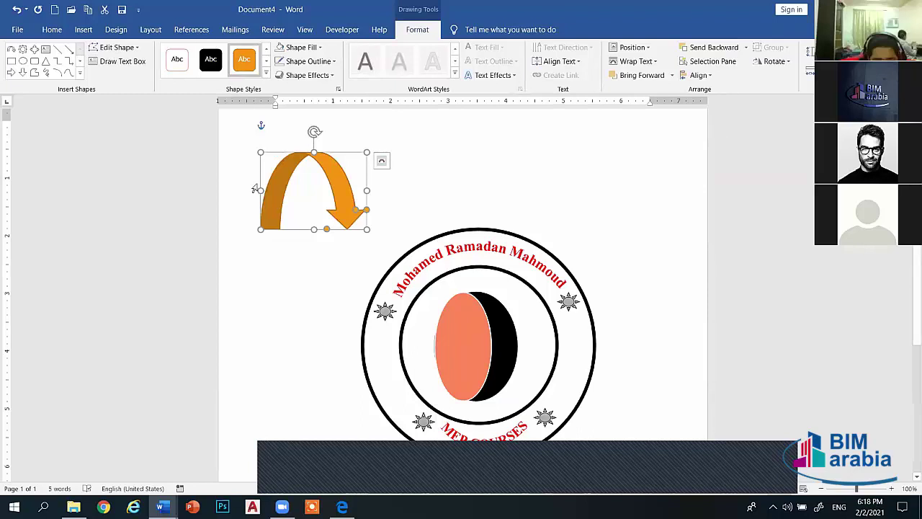
triple_click(224, 154)
left_click(325, 335)
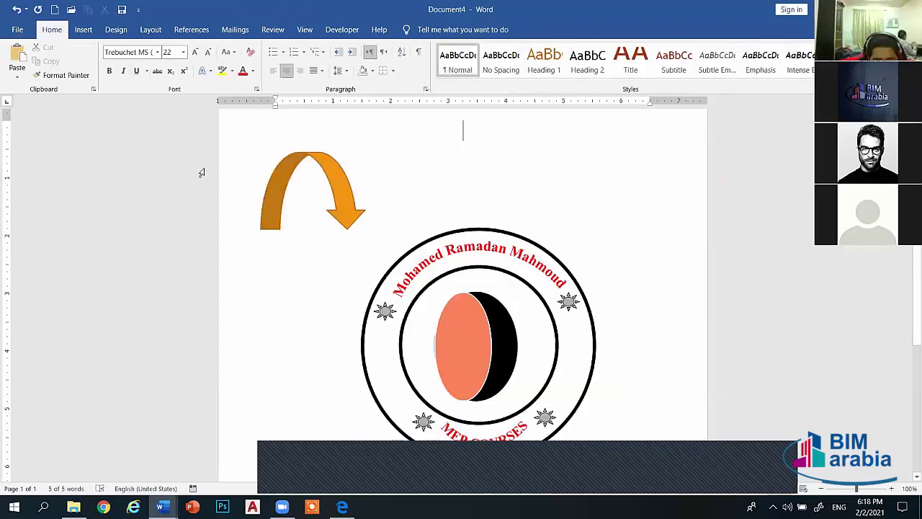
Draw a second curved block arrow below the first one.
left_click(92, 30)
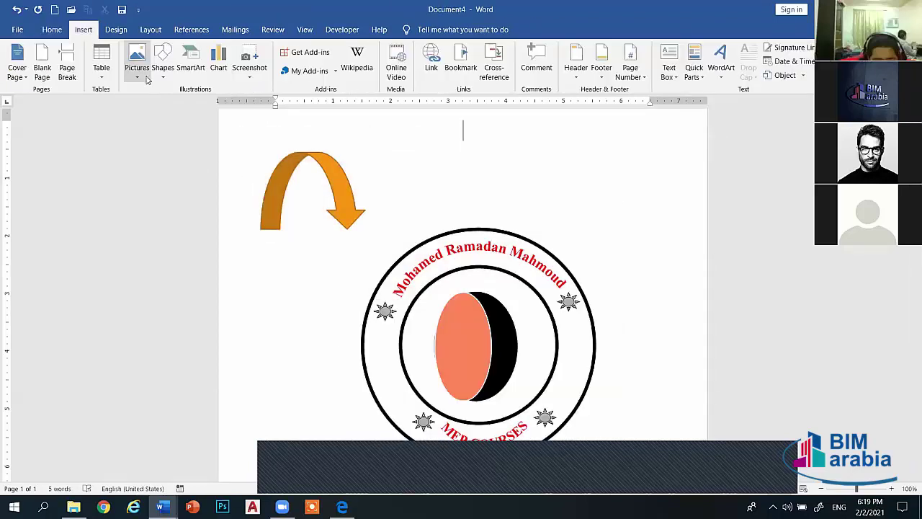
left_click(163, 67)
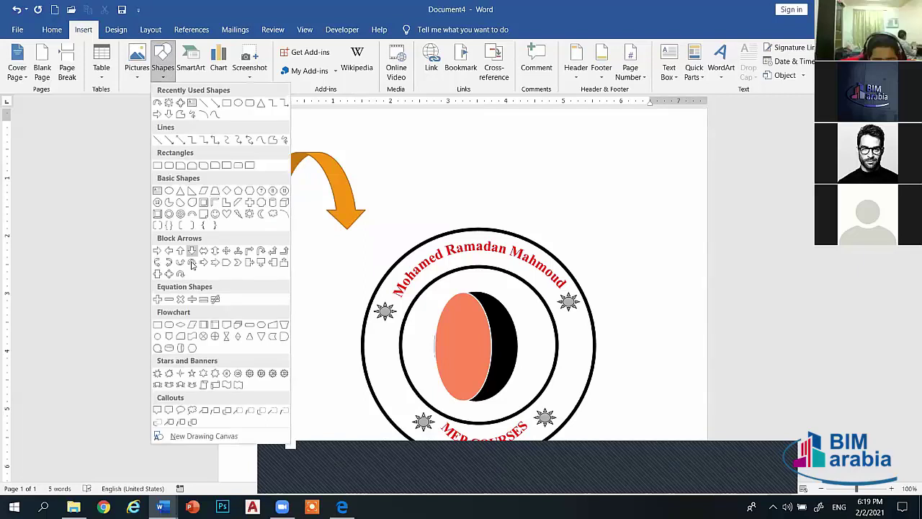
left_click(180, 263)
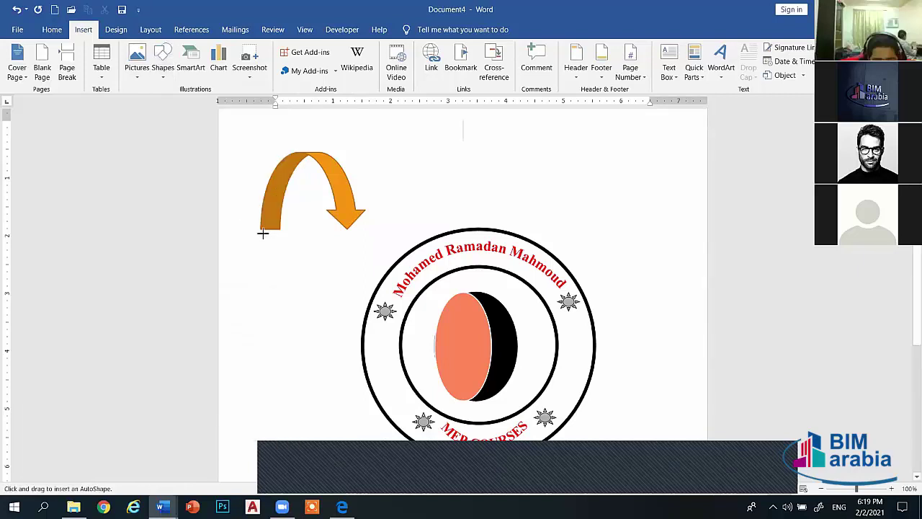
left_click_drag(263, 233, 357, 315)
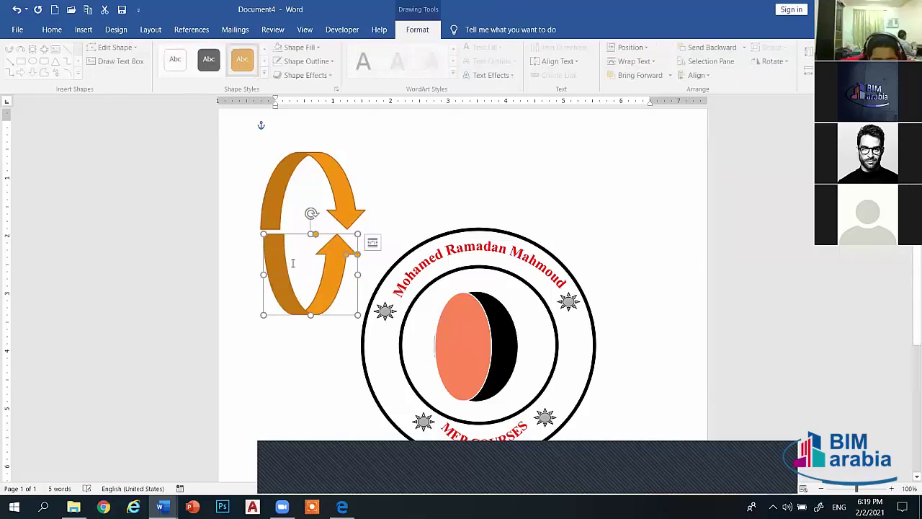
Widen the lower arrow's head and position it to close the circular loop.
left_click_drag(278, 262, 275, 258)
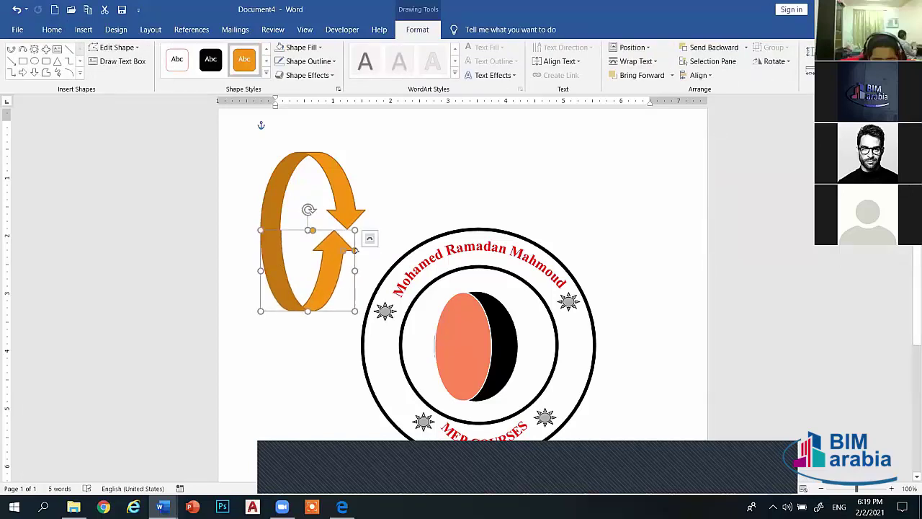
mouse_move(355, 249)
left_mouse_down()
mouse_move(342, 295)
mouse_move(347, 268)
left_mouse_up()
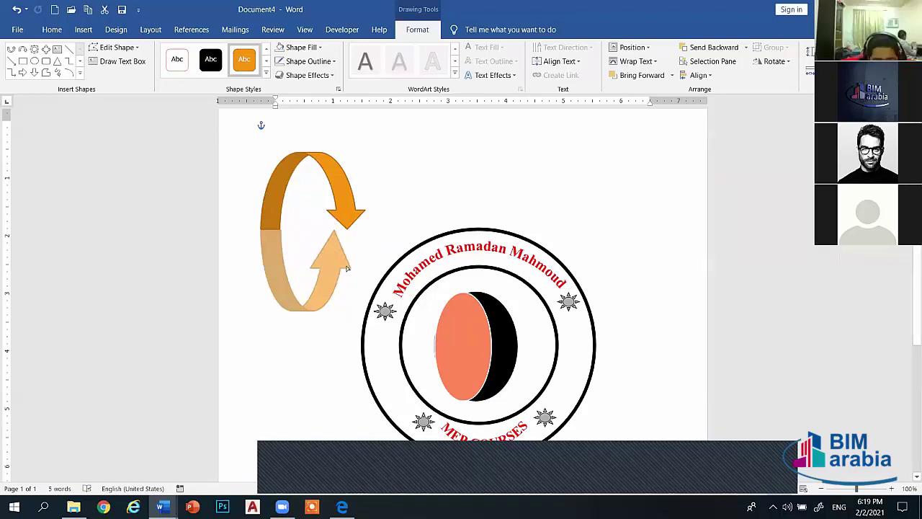
left_click_drag(347, 268, 352, 262)
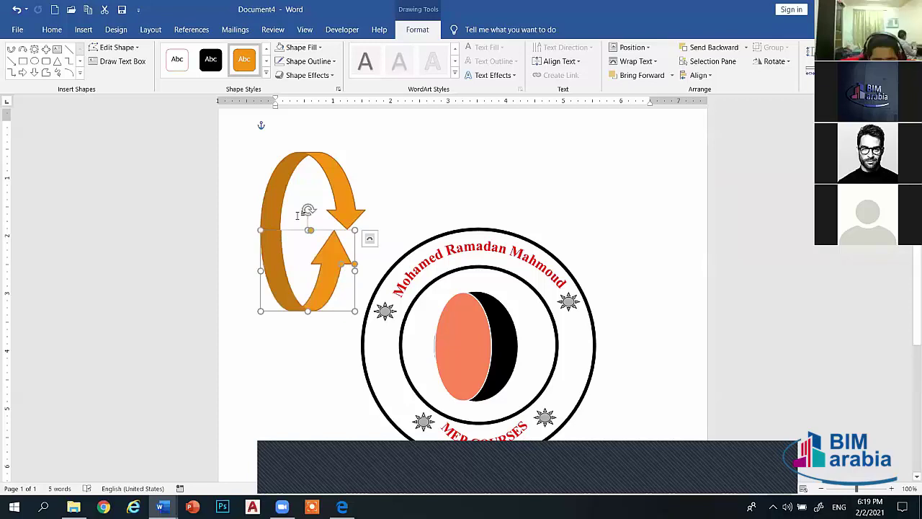
left_click_drag(311, 232, 299, 255)
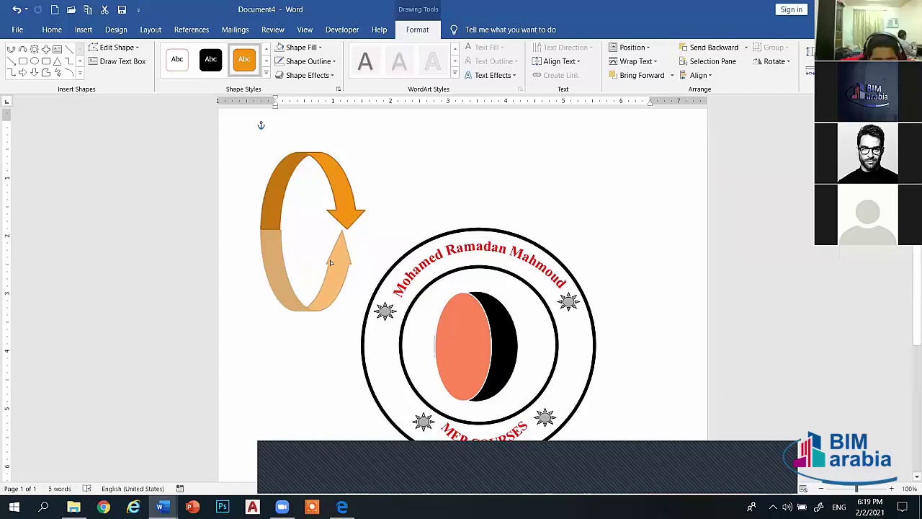
left_click_drag(311, 258, 276, 265)
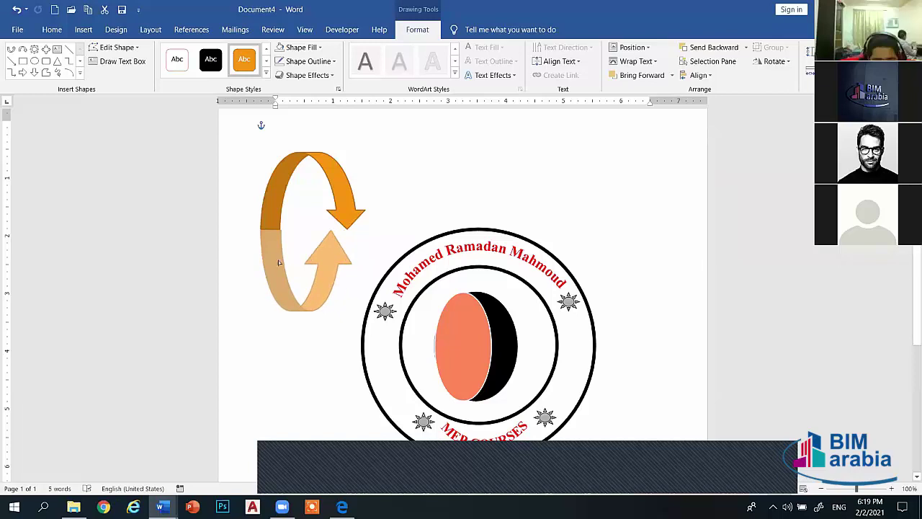
mouse_move(279, 262)
left_mouse_down()
mouse_move(313, 257)
mouse_move(364, 270)
left_mouse_up()
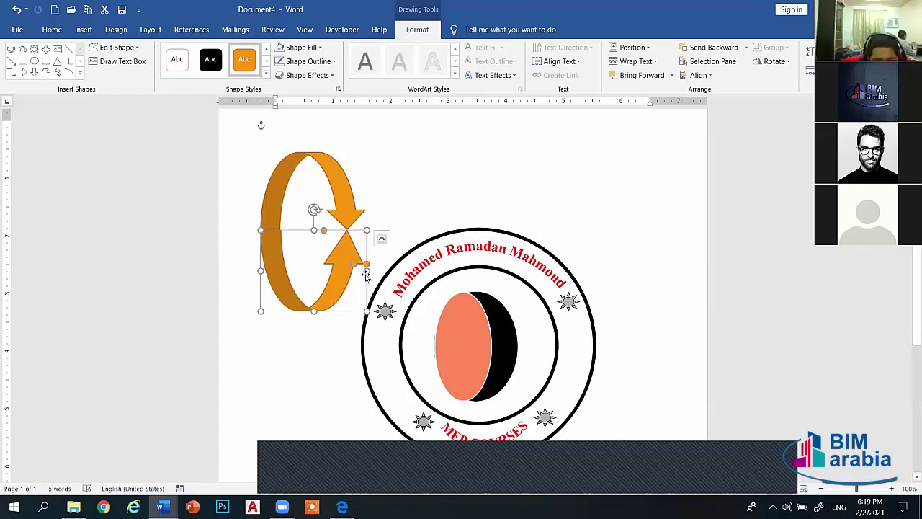
Group the upper and lower curved arrows into a single object.
left_click(410, 215)
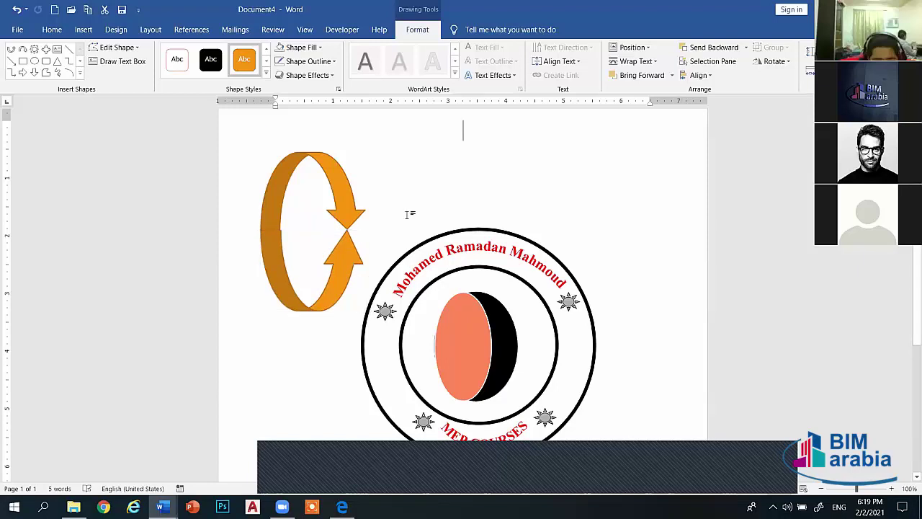
left_click(284, 240)
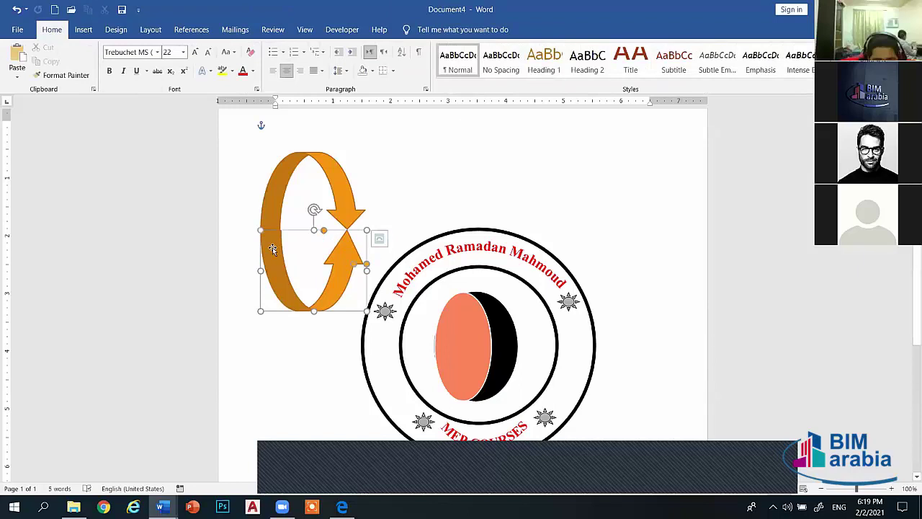
left_click(271, 199, "shift")
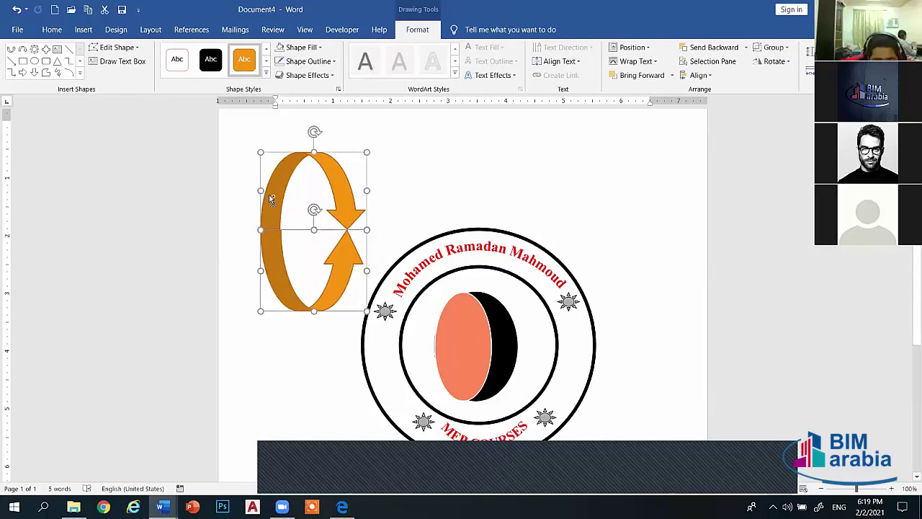
left_click(773, 51)
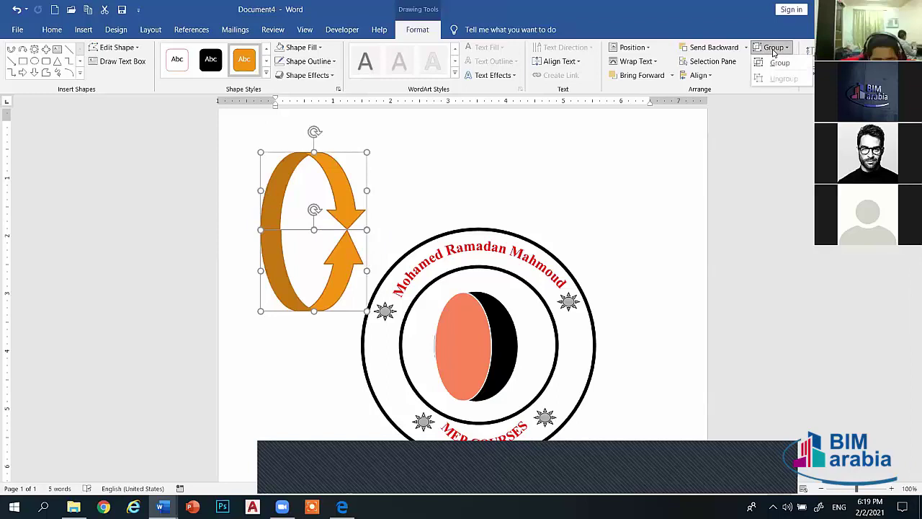
left_click(774, 61)
Move the arrow group slightly left and down beside the logo.
left_click(368, 204)
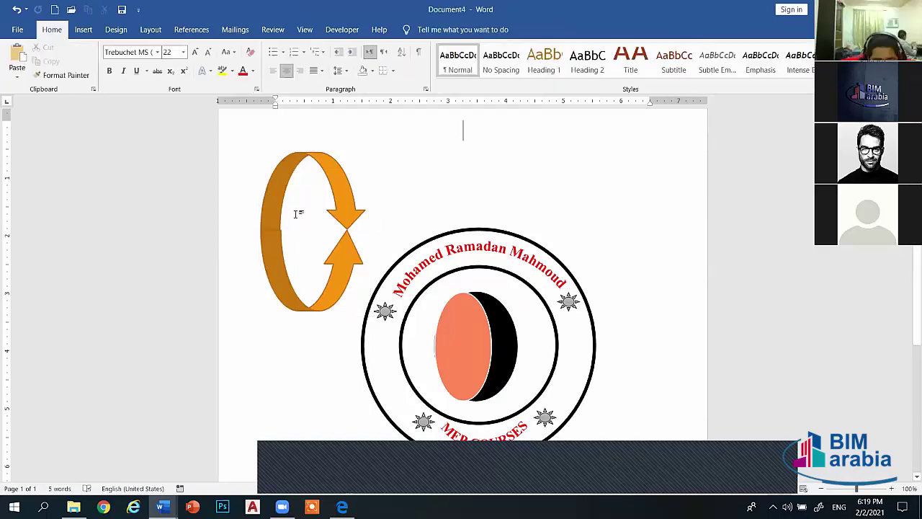
left_click(272, 241)
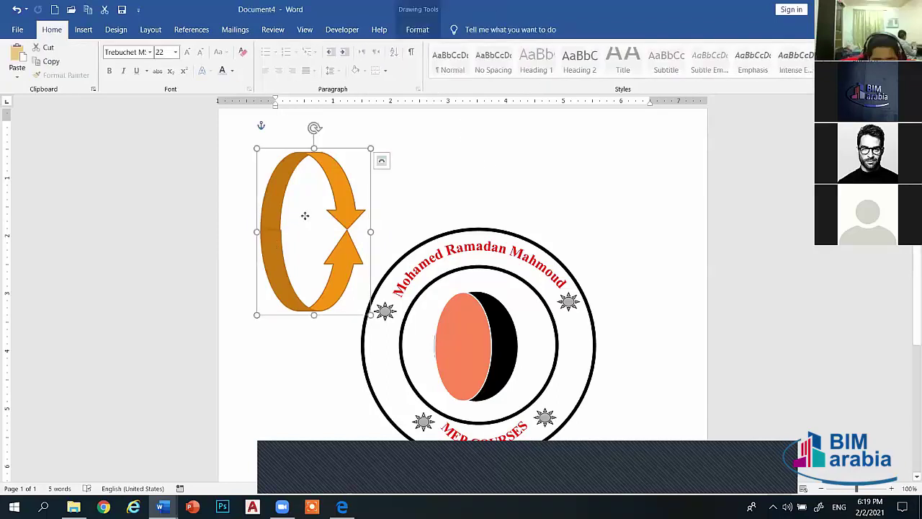
left_click_drag(276, 241, 265, 254)
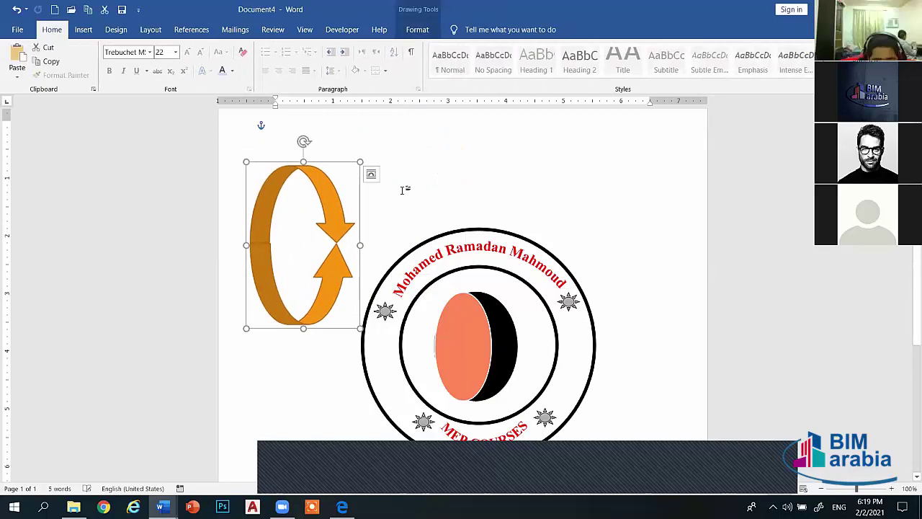
left_click(483, 158)
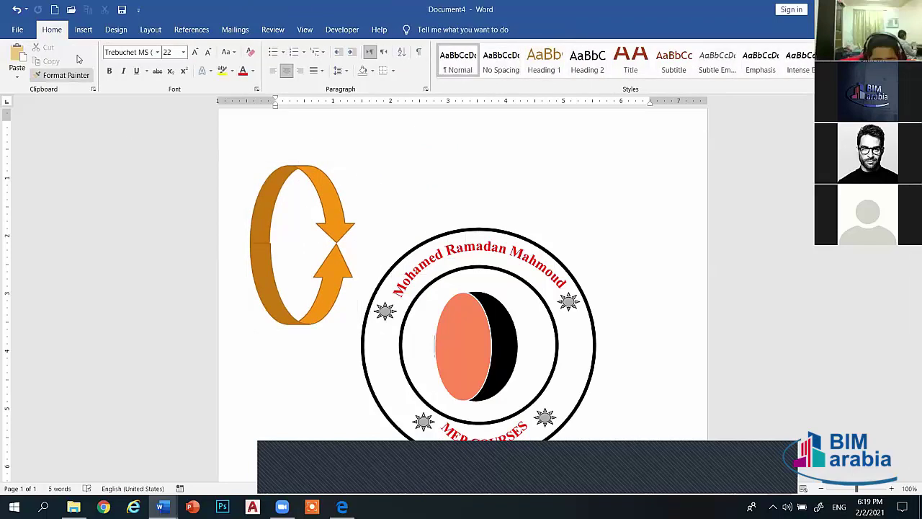
left_click(84, 29)
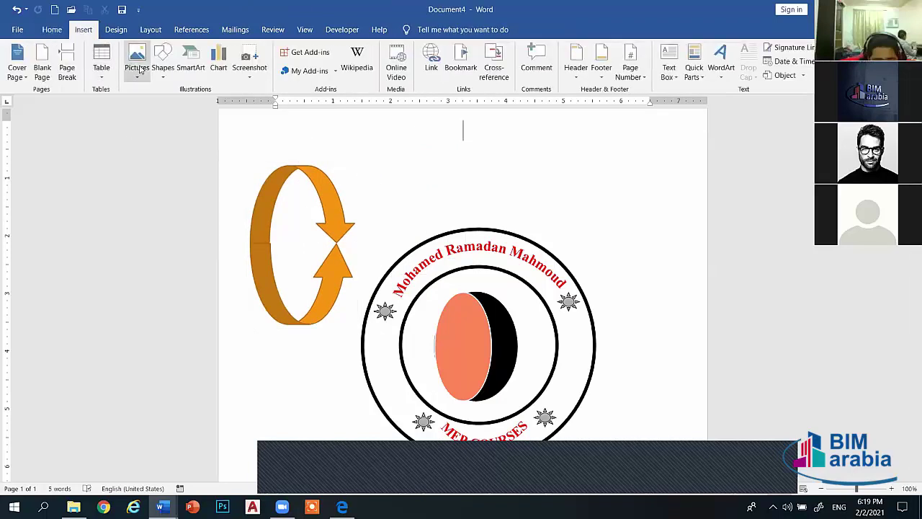
Draw an orange smiley face above the circular logo, beside the arrow loop.
left_click(163, 69)
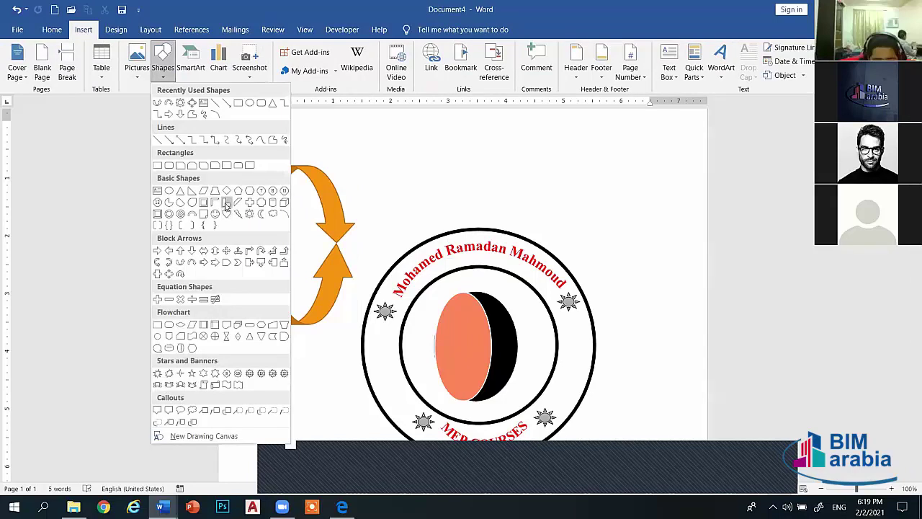
left_click(215, 214)
mouse_move(386, 154)
left_mouse_down()
mouse_move(479, 201)
mouse_move(458, 212)
left_mouse_up()
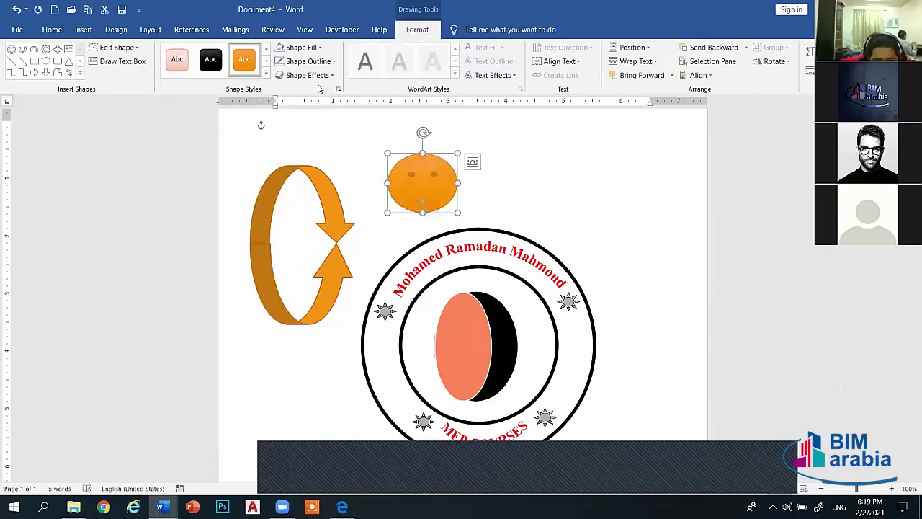
left_click(462, 195)
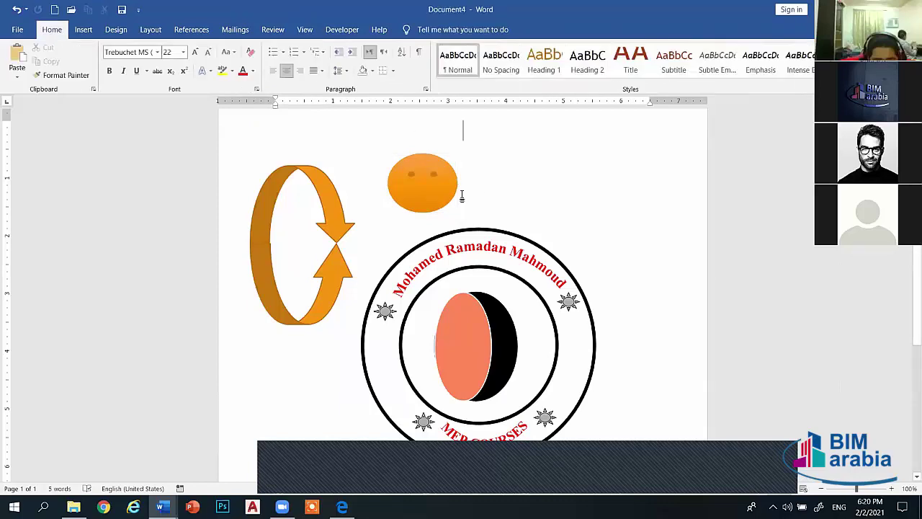
scroll(461, 195, "down", 2)
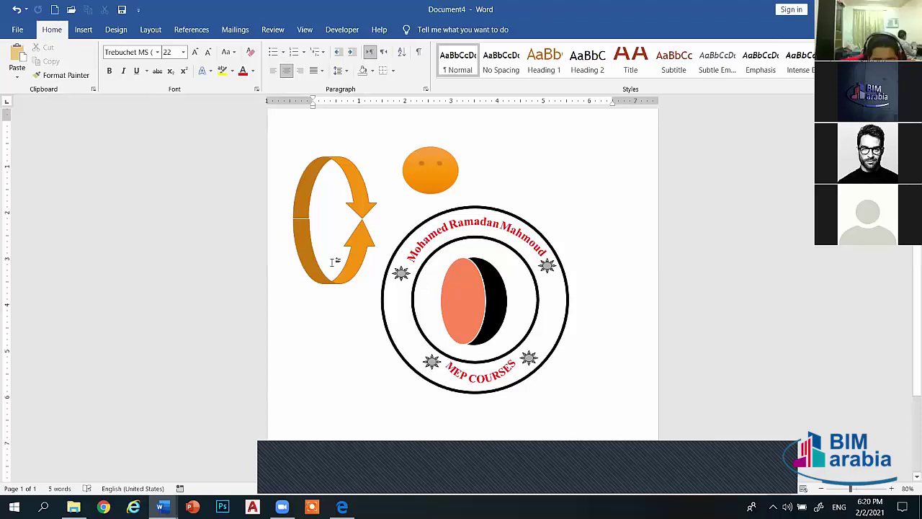
Draw a Freeform: Scribble shape below the arrows and fill it light beige.
left_click(83, 30)
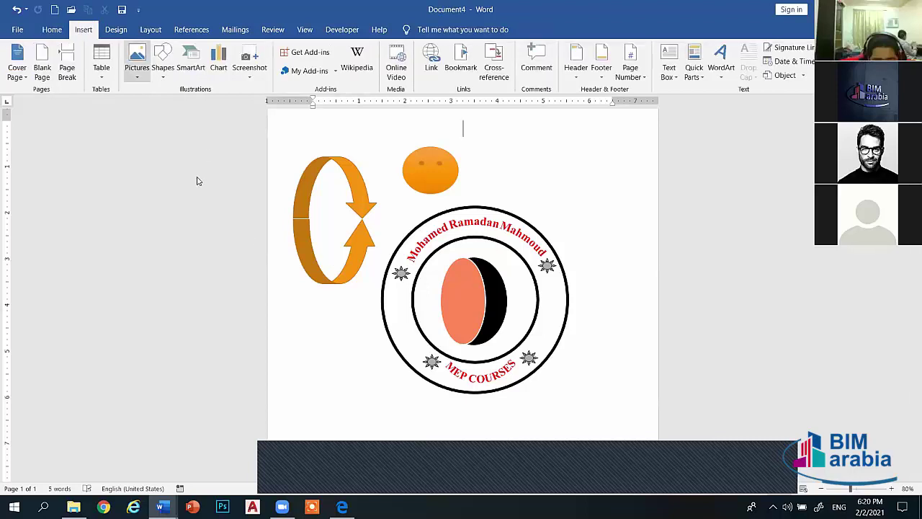
left_click(163, 61)
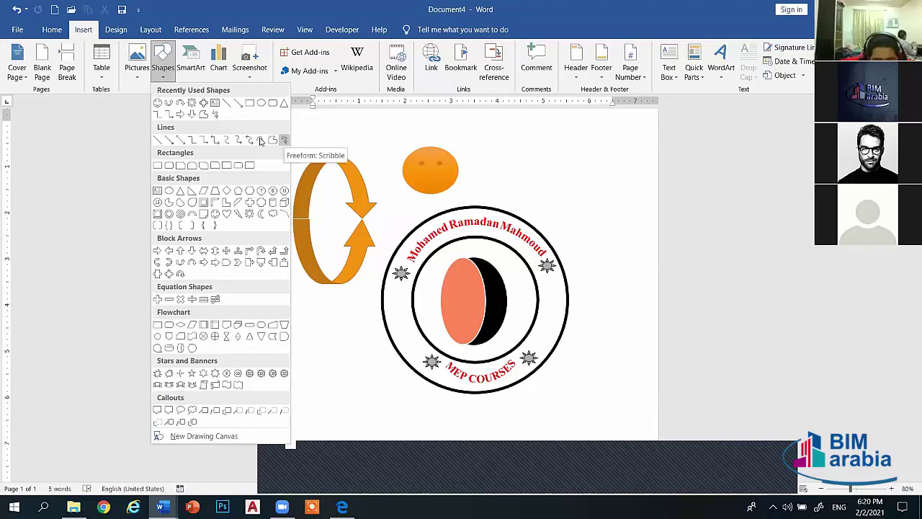
left_click(284, 139)
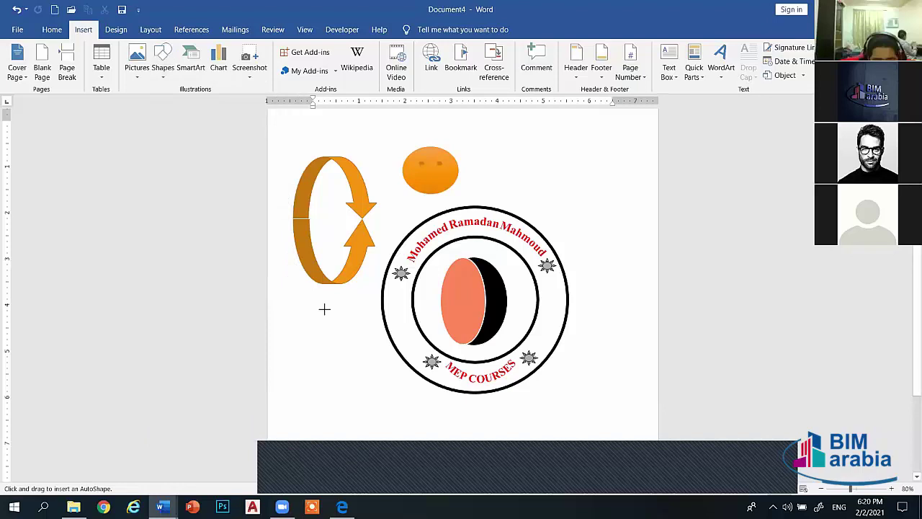
left_click_drag(325, 308, 368, 331)
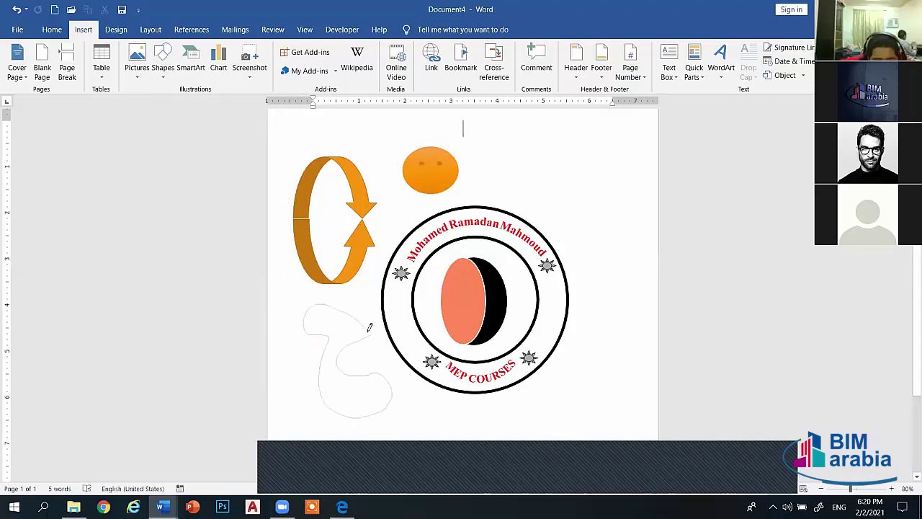
left_click_drag(313, 329, 369, 314)
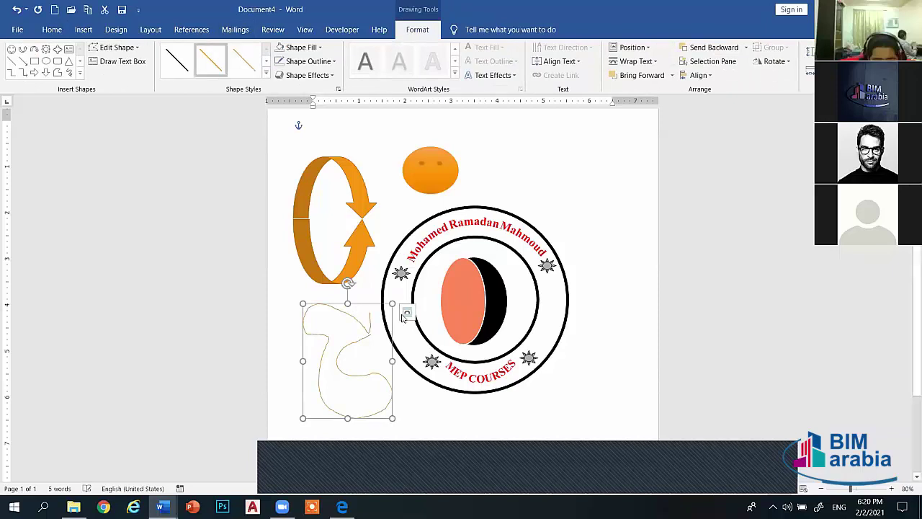
left_click(318, 48)
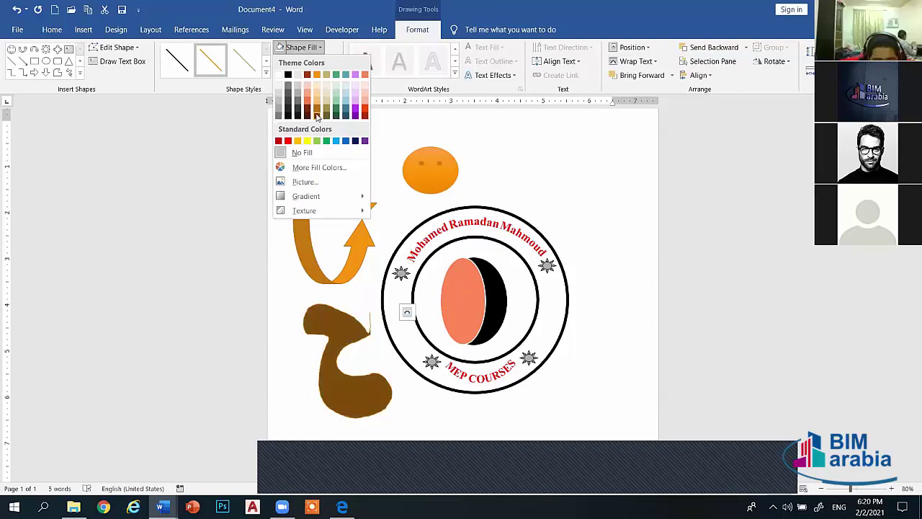
left_click(326, 94)
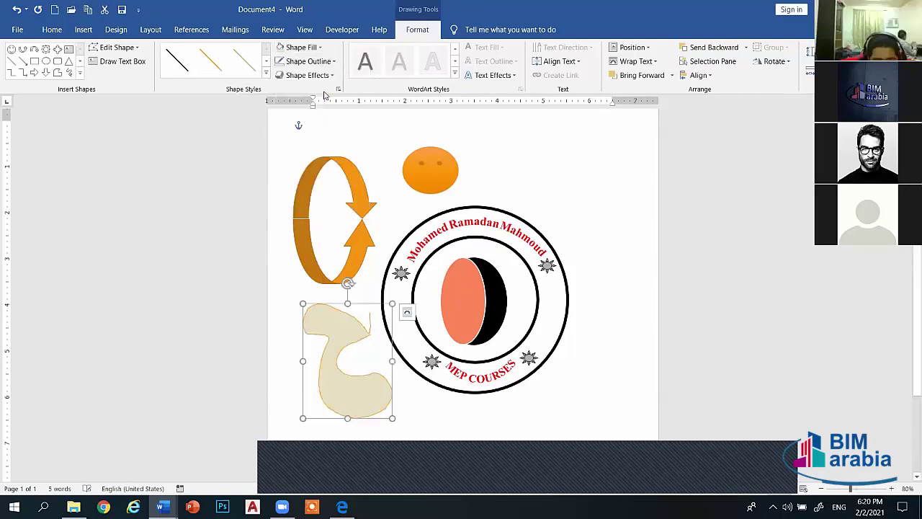
Draw a closed five-point Freeform: Shape at the top right of the page.
left_click(83, 29)
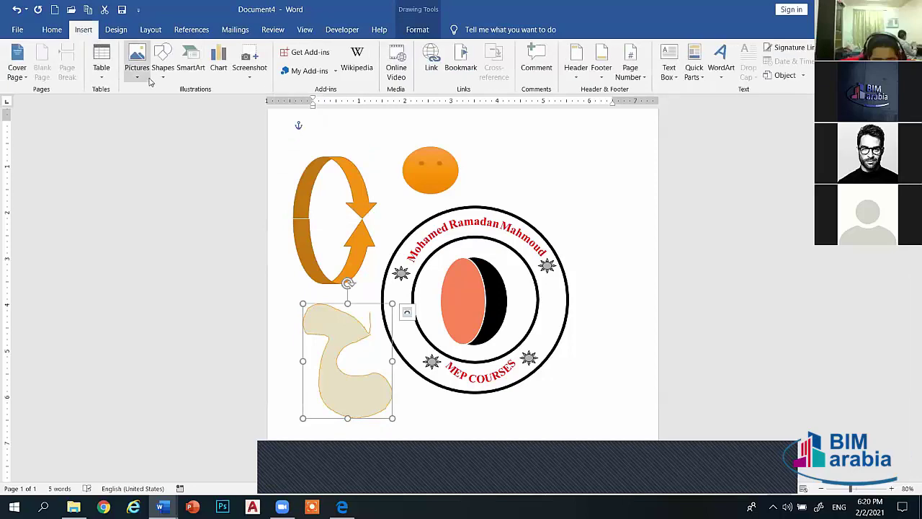
left_click(158, 72)
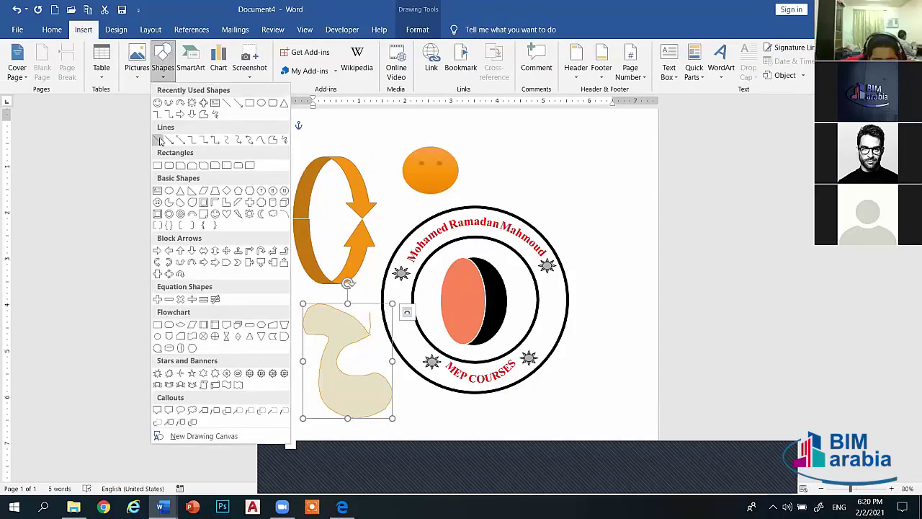
left_click(260, 140)
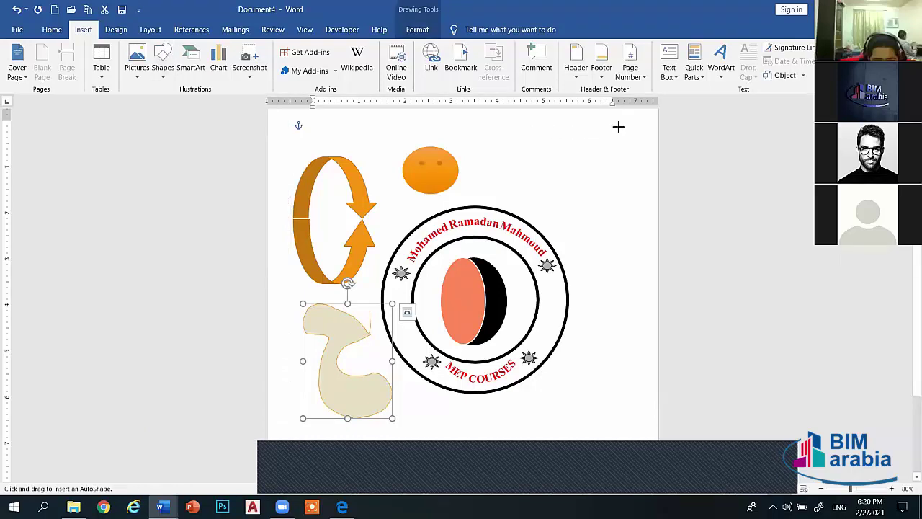
left_click(595, 142)
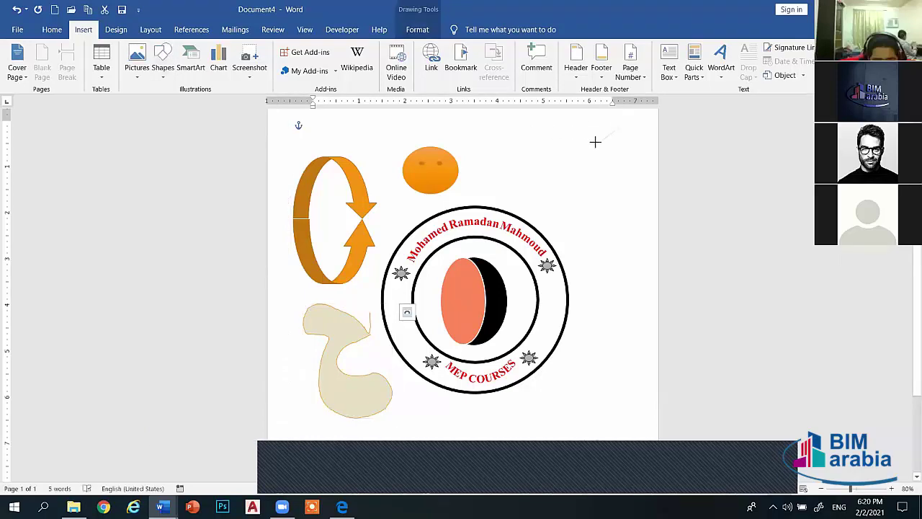
left_click(562, 168)
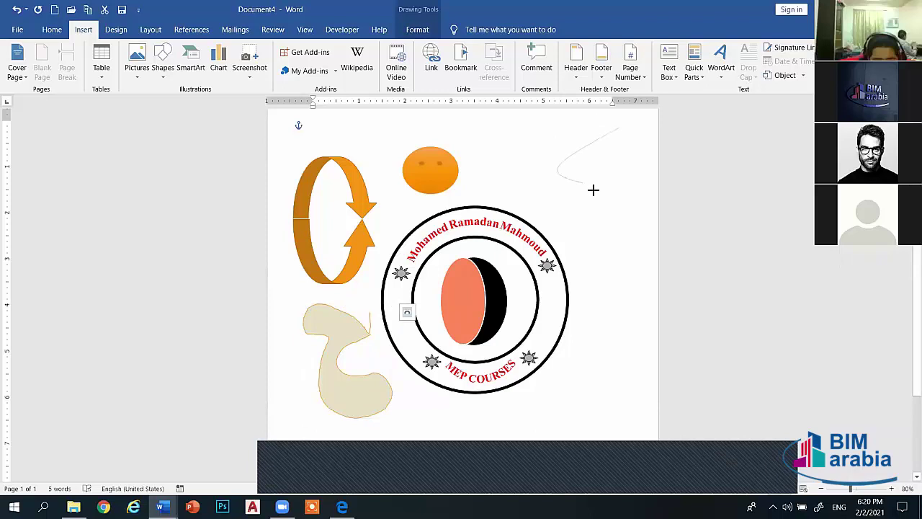
left_click(573, 223)
left_click(624, 255)
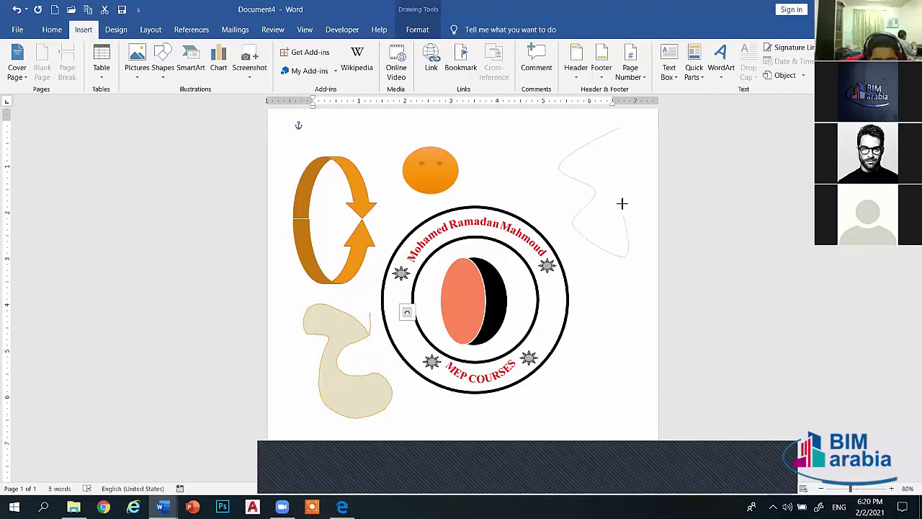
left_click(618, 129)
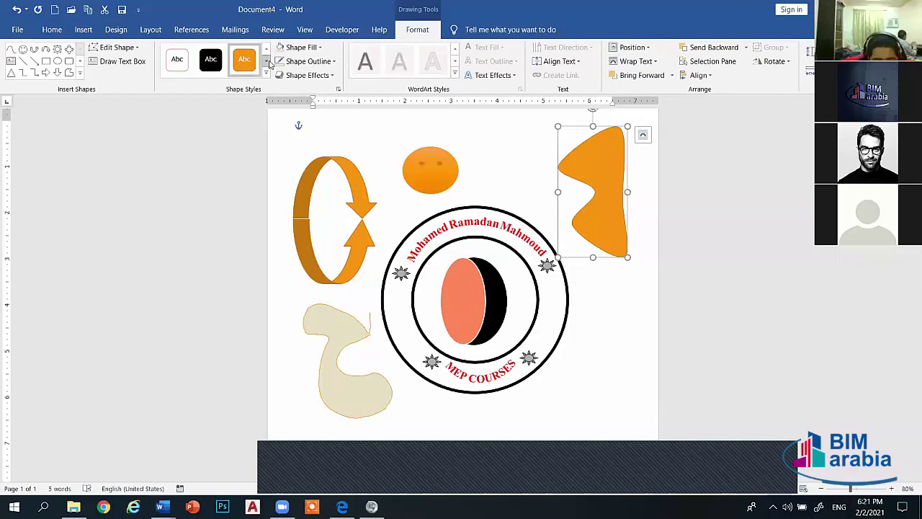
Apply the coral Shape Style preset to the new freeform shape.
left_click(266, 62)
left_click(244, 59)
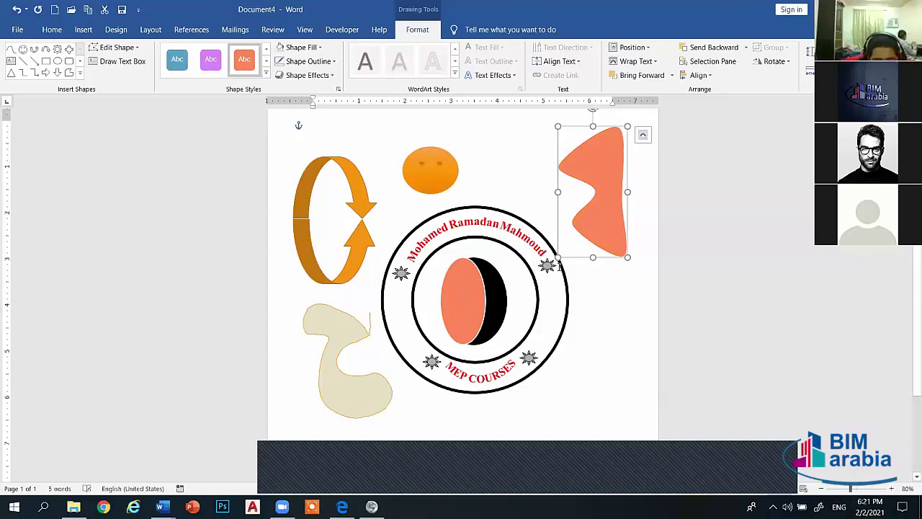
left_click(616, 333)
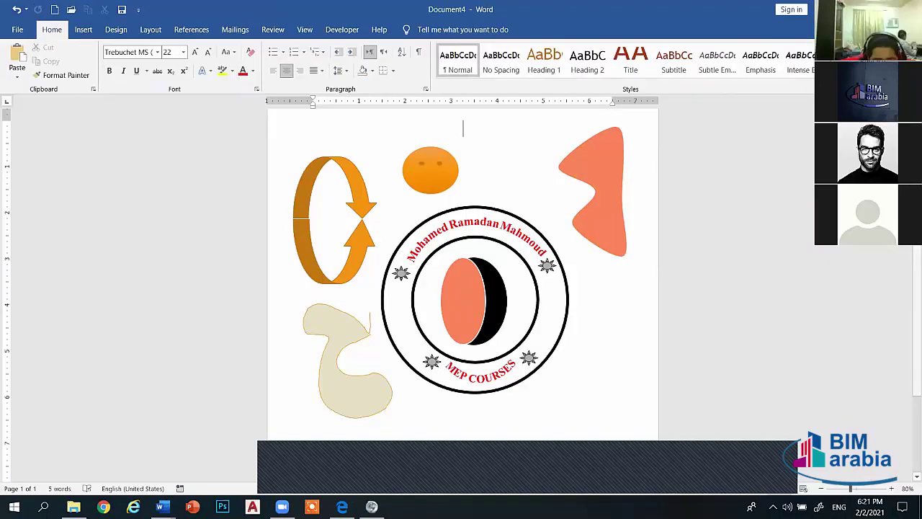
Cancel the close prompt so the document stays open.
scroll(461, 274, "down", 3)
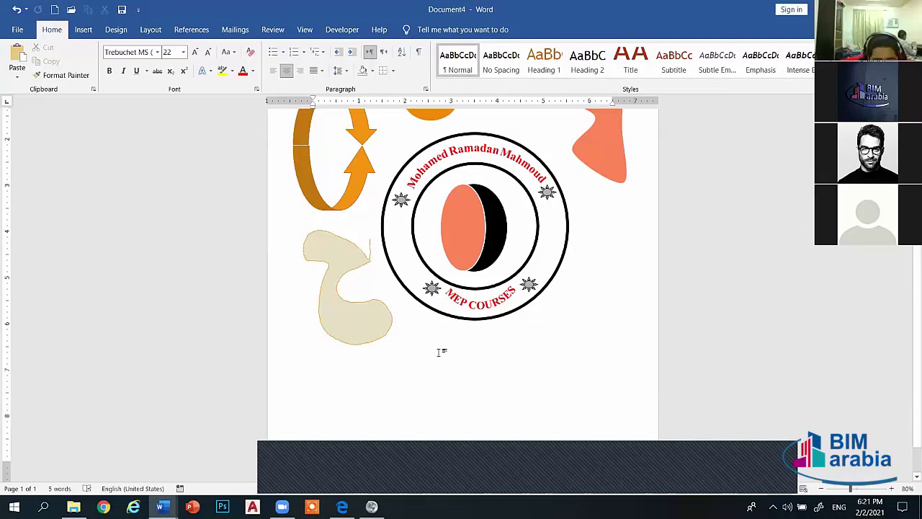
key("alt+F4")
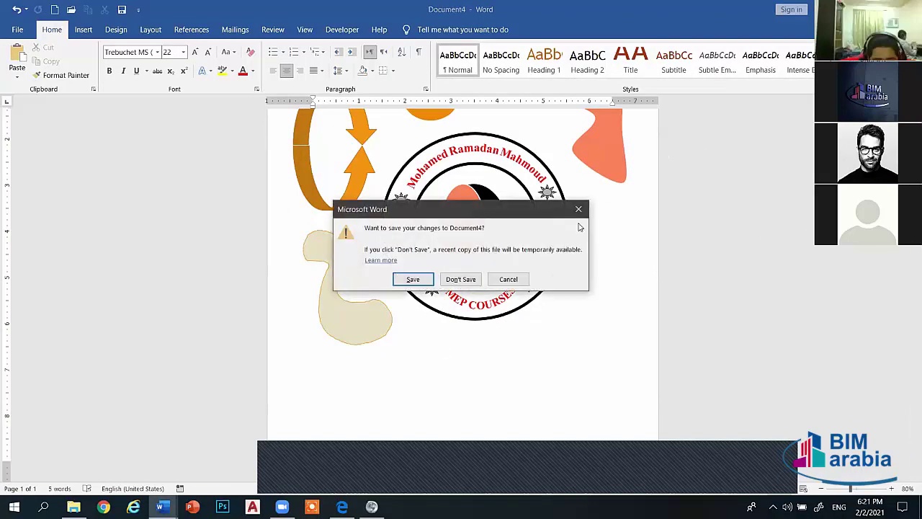
left_click(579, 208)
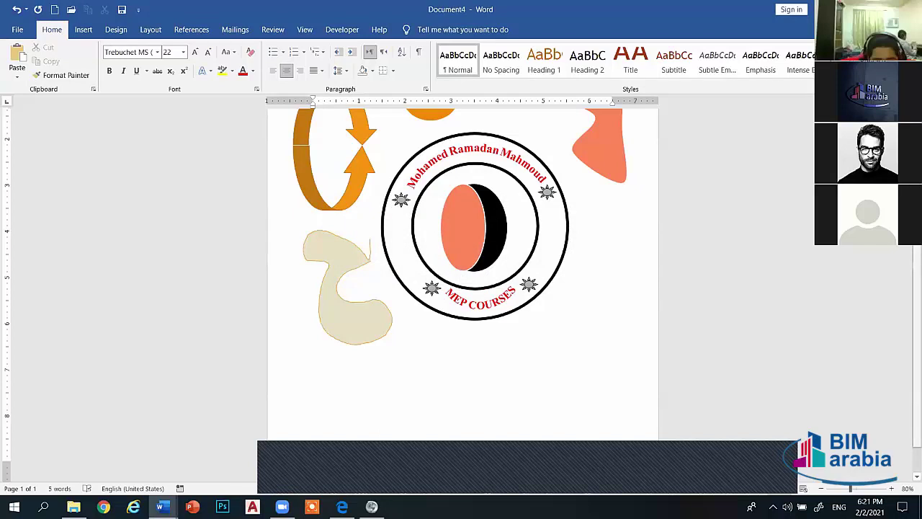
Select the smiley, coral shape, arrow group and beige scribble together and delete them.
scroll(461, 274, "up", 3)
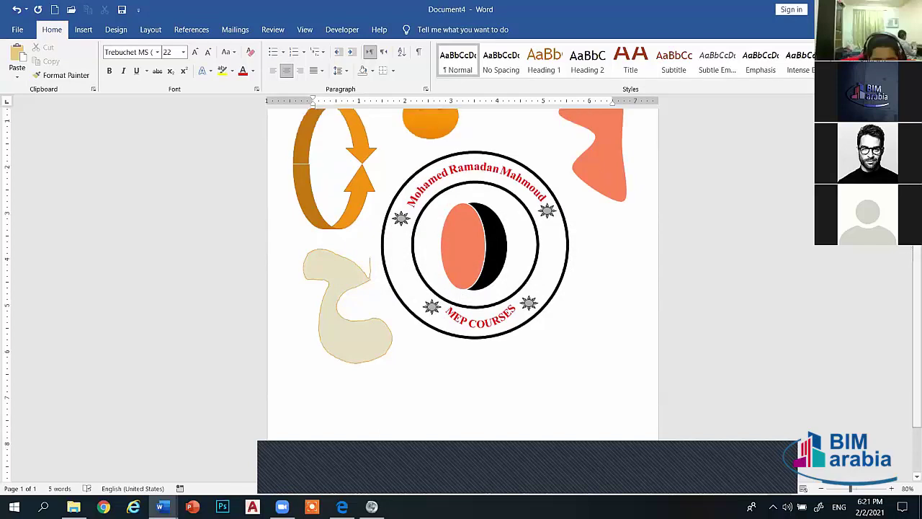
scroll(580, 189, "up", 1)
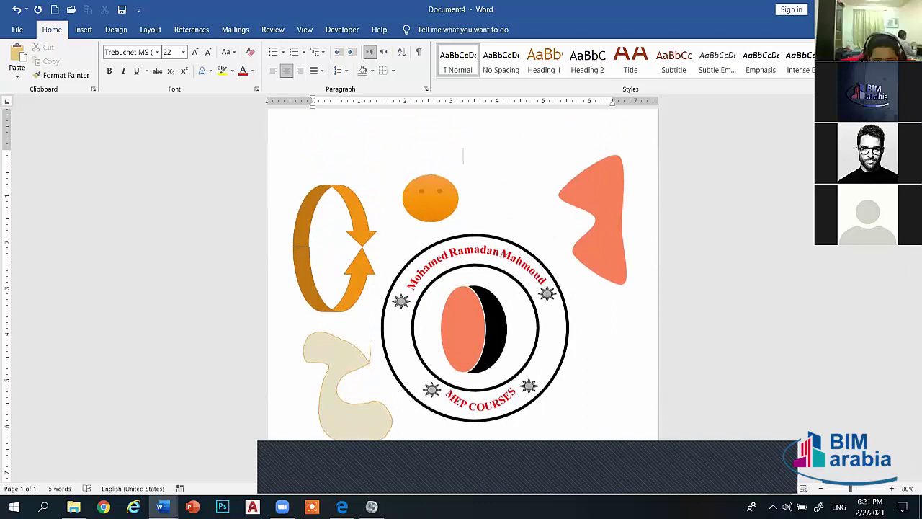
left_click(580, 199)
left_click(445, 213, "shift")
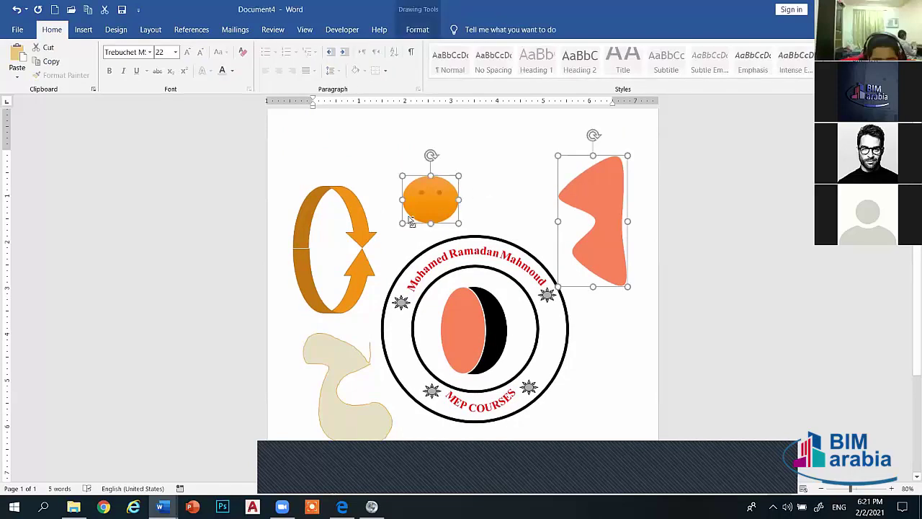
left_click_drag(345, 208, 387, 206)
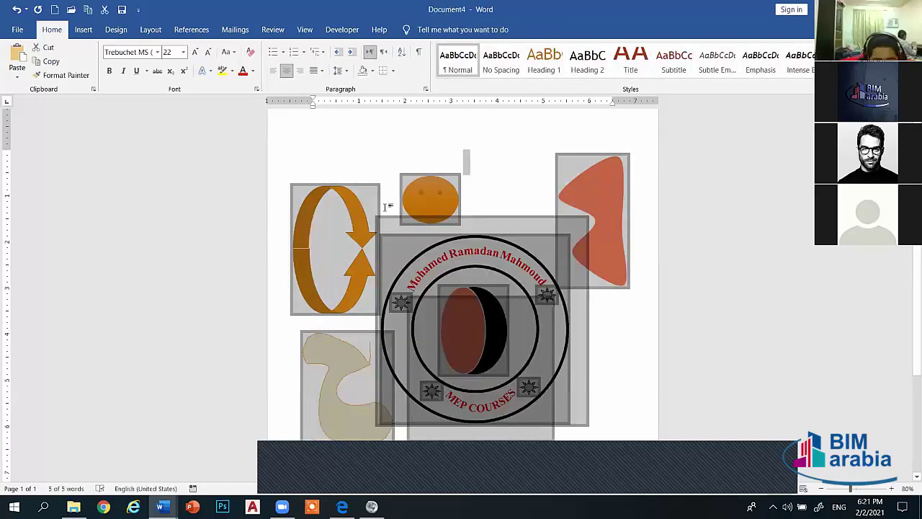
left_click(387, 206)
left_click(445, 203)
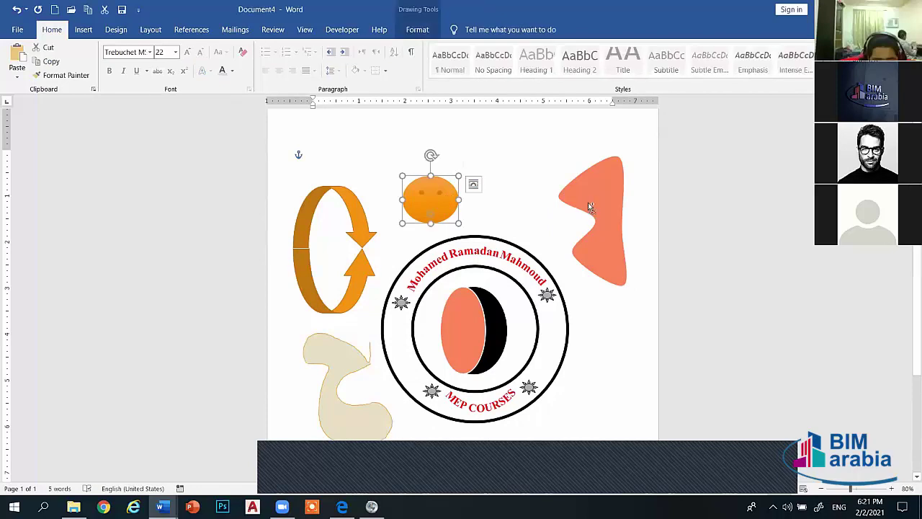
left_click(587, 187, "shift")
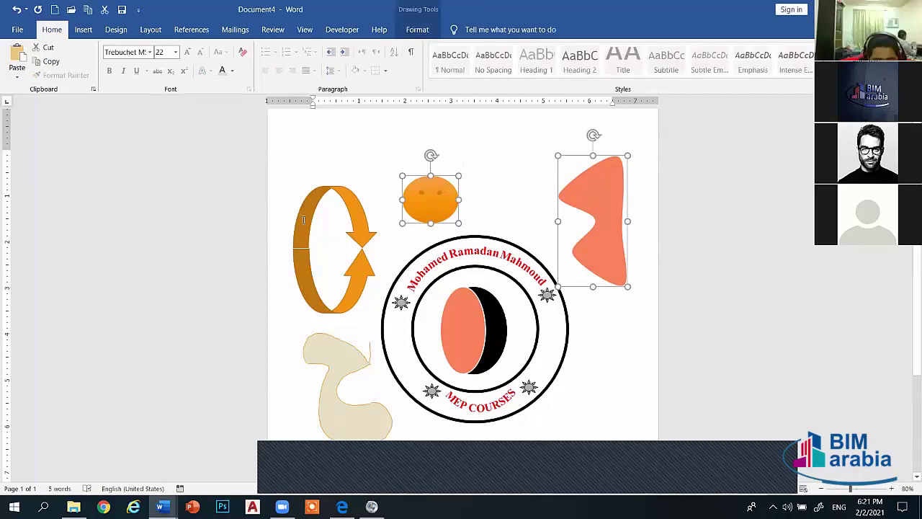
left_click(346, 197, "shift")
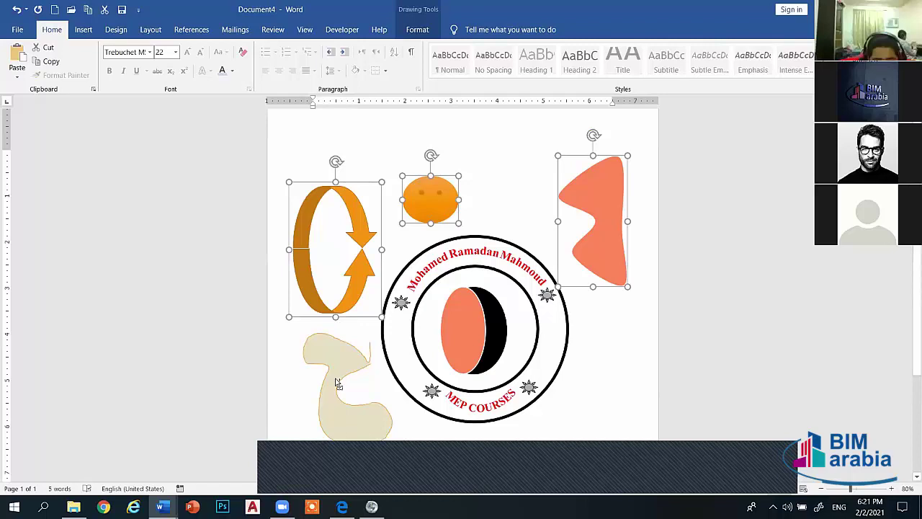
left_click(334, 371, "ctrl")
key("Delete")
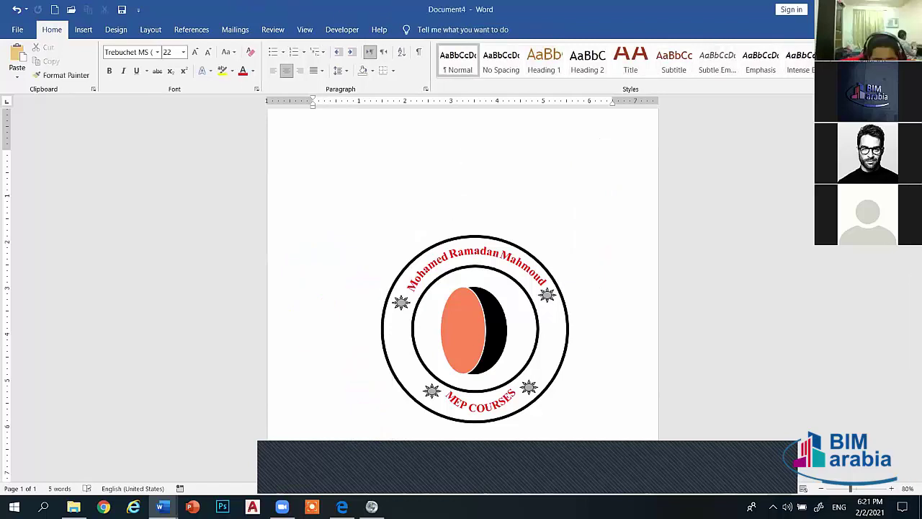
Insert a page break after the logo for a blank second page, zoomed to 100%.
scroll(785, 347, "down", 3)
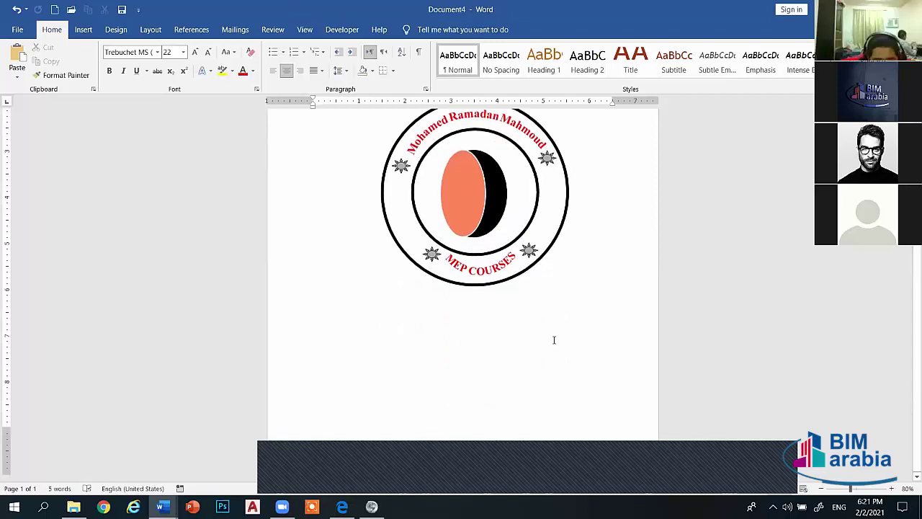
key("ctrl+z")
key("ctrl+y")
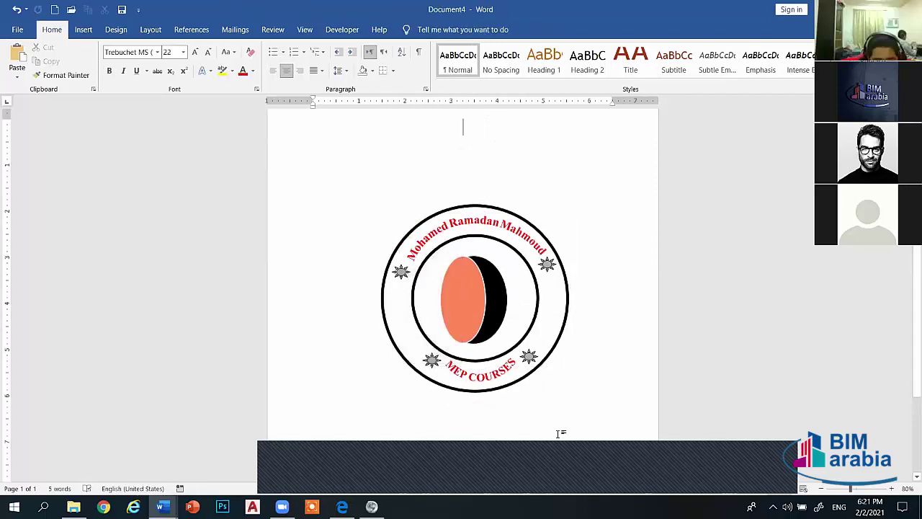
key("Return")
key("Return")
key("BackSpace")
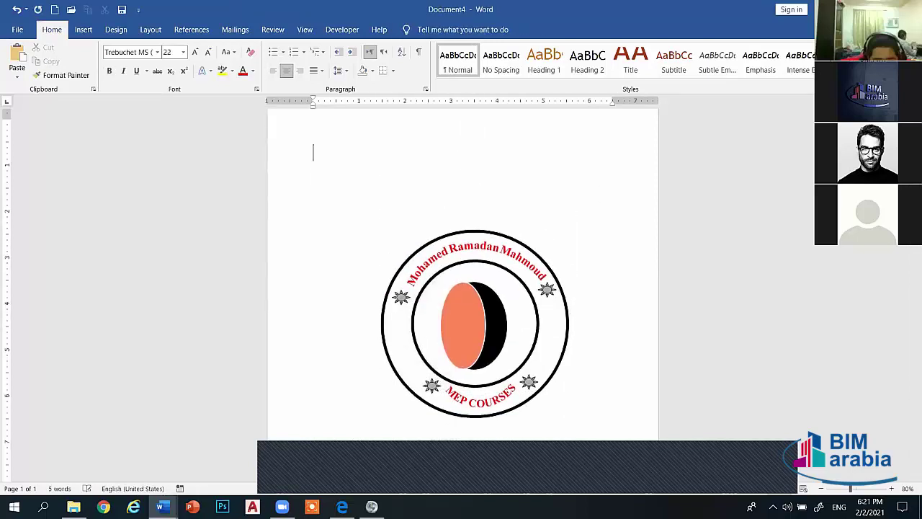
key("BackSpace")
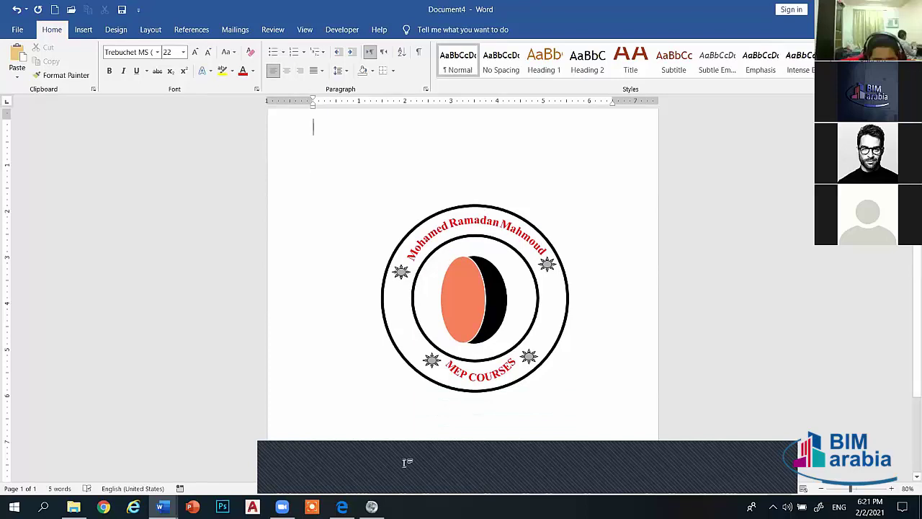
key("ctrl+Return")
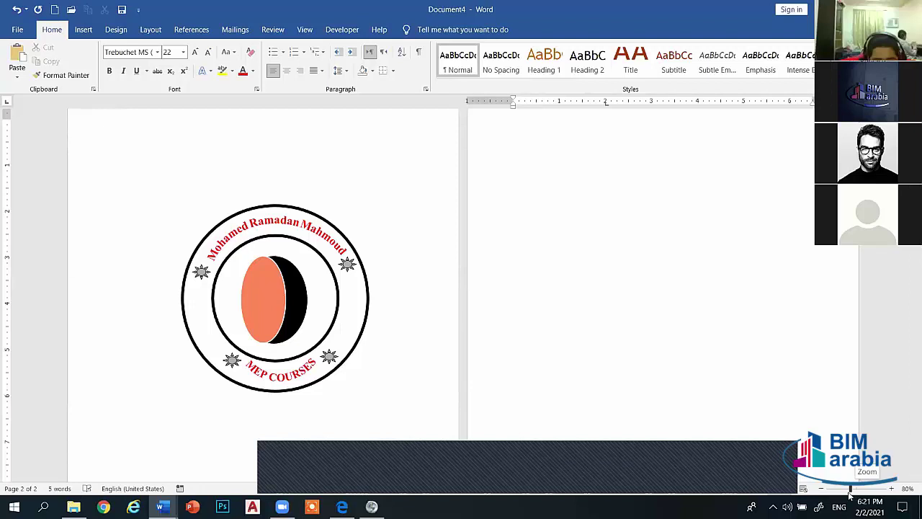
left_click_drag(850, 491, 847, 491)
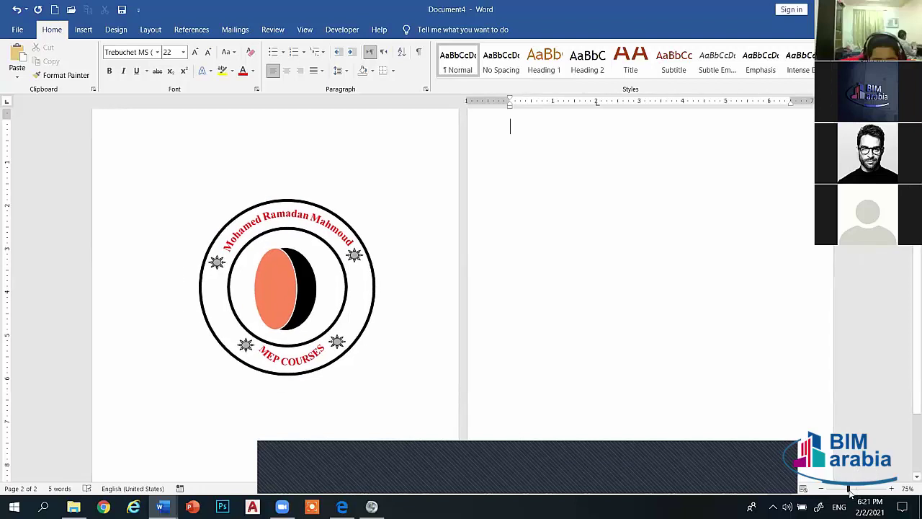
left_click_drag(850, 491, 856, 492)
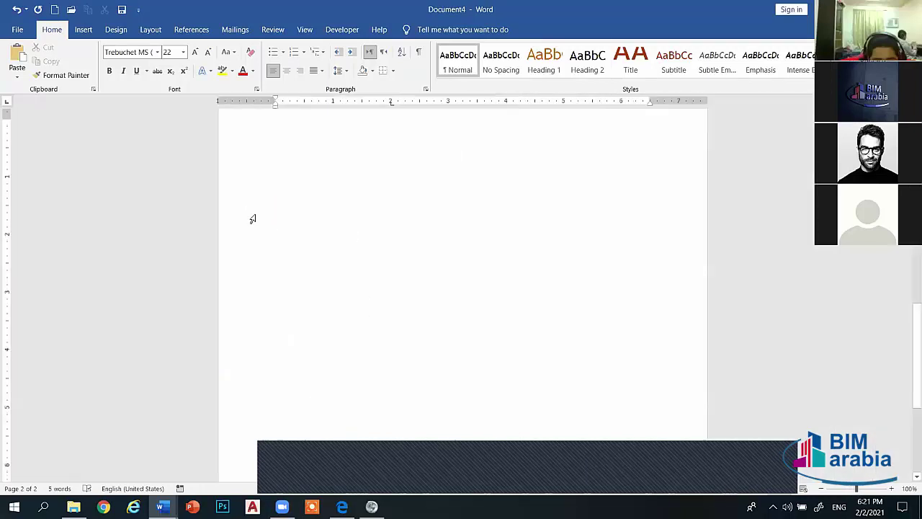
Set the page orientation to Landscape from the Layout tab.
left_click(93, 32)
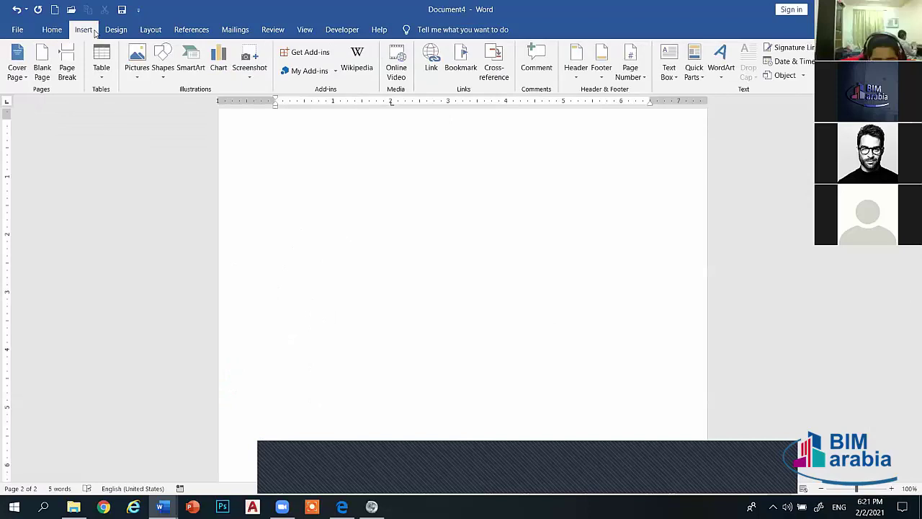
left_click(159, 32)
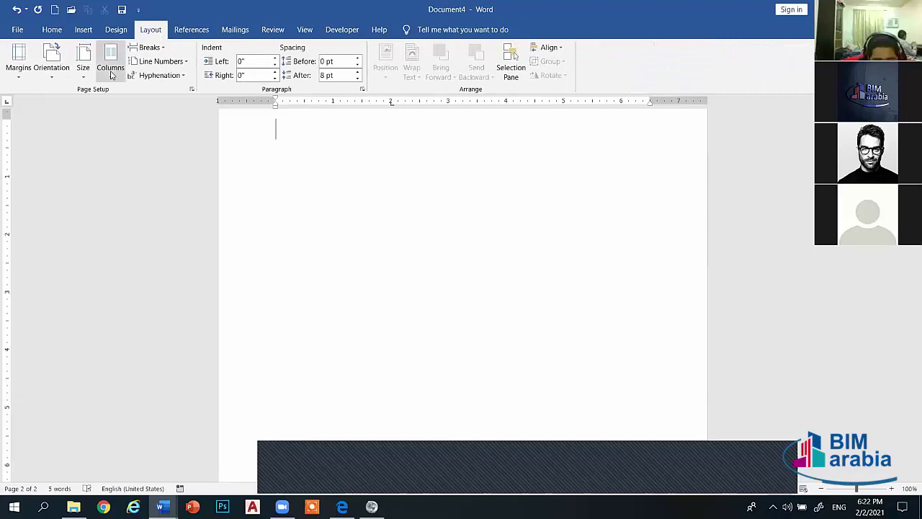
left_click(58, 77)
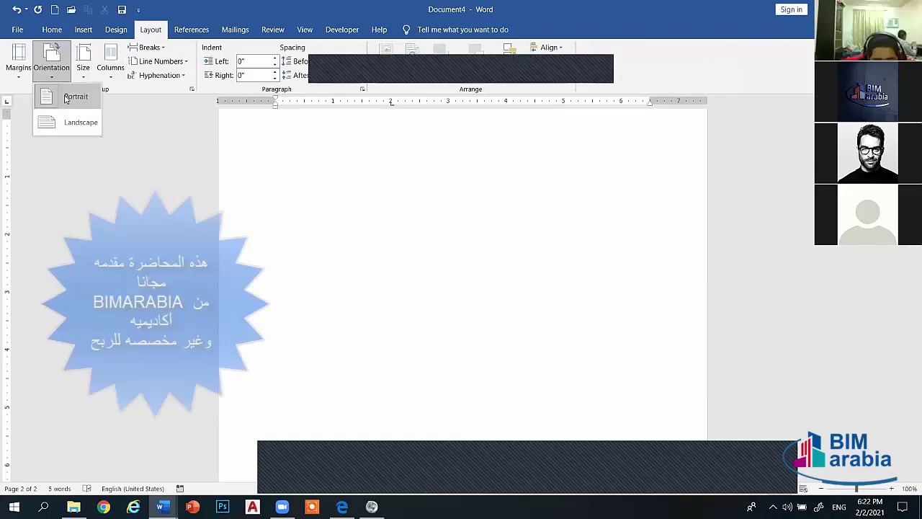
left_click(65, 123)
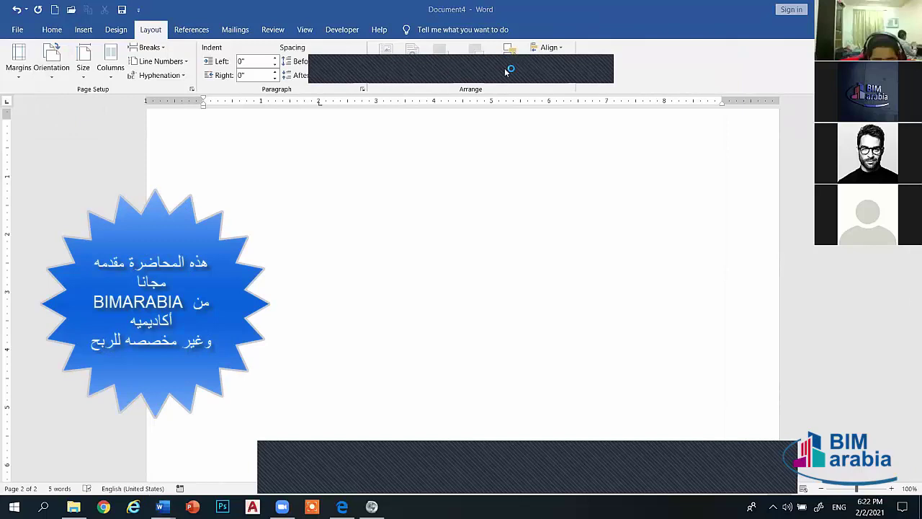
left_click(115, 29)
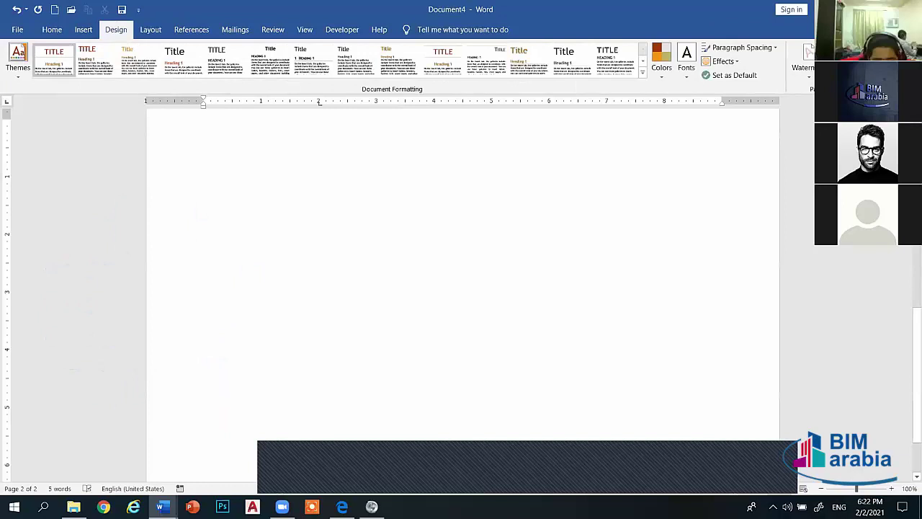
Apply a plain black Box page border to all pages, then zoom in to check it around the logo.
left_click(882, 64)
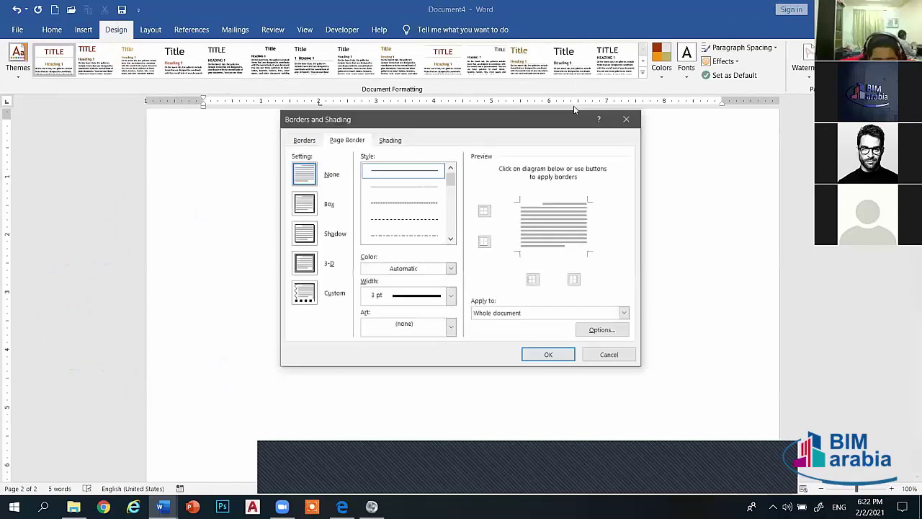
left_click(298, 209)
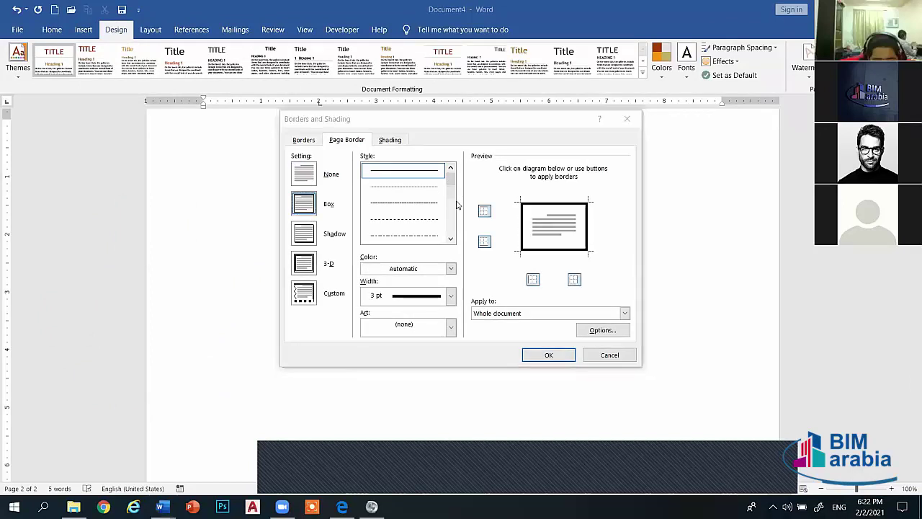
left_click(546, 358)
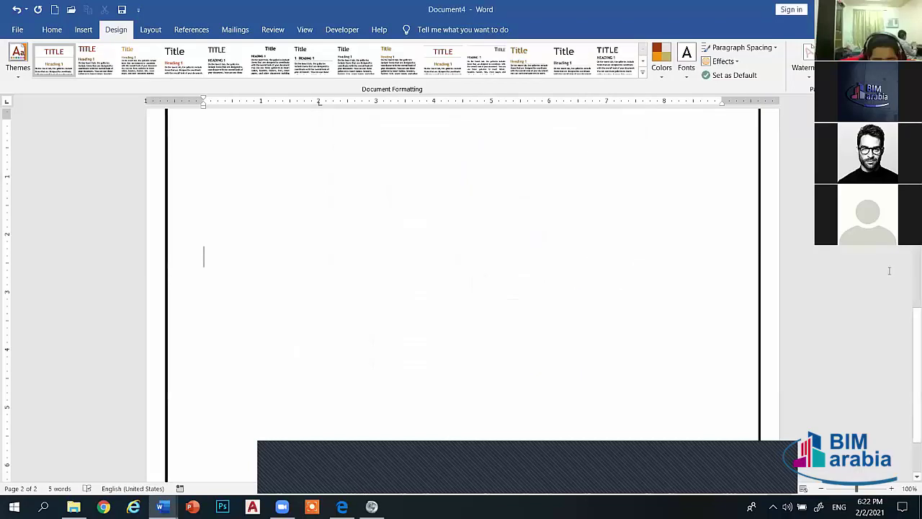
left_click_drag(909, 328, 909, 245)
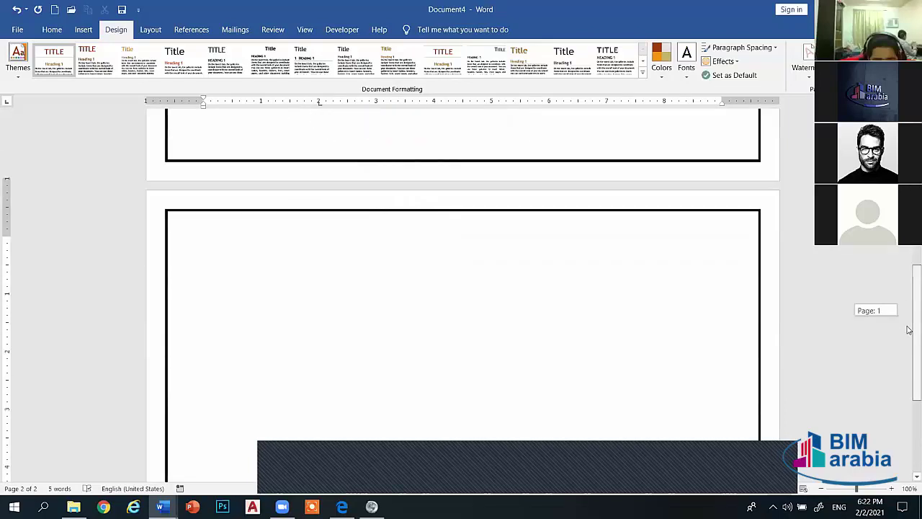
scroll(689, 183, "up", 5)
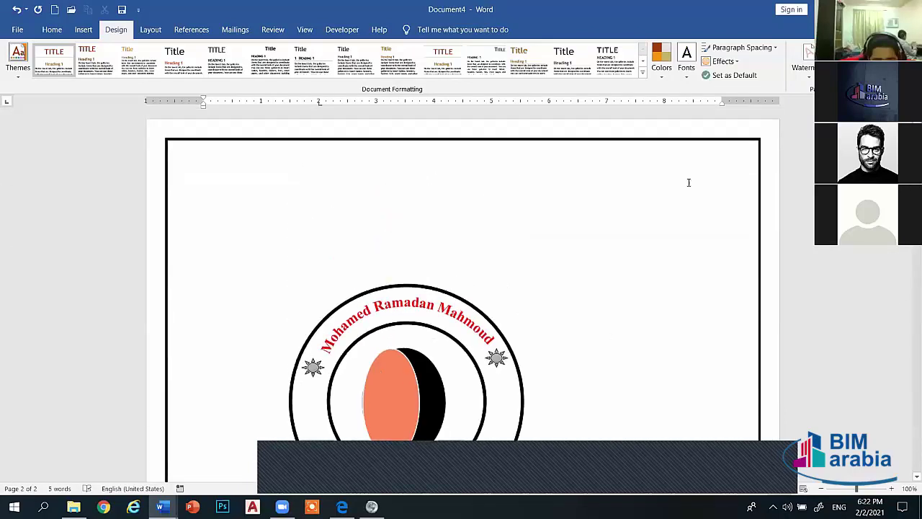
scroll(609, 339, "down", 4)
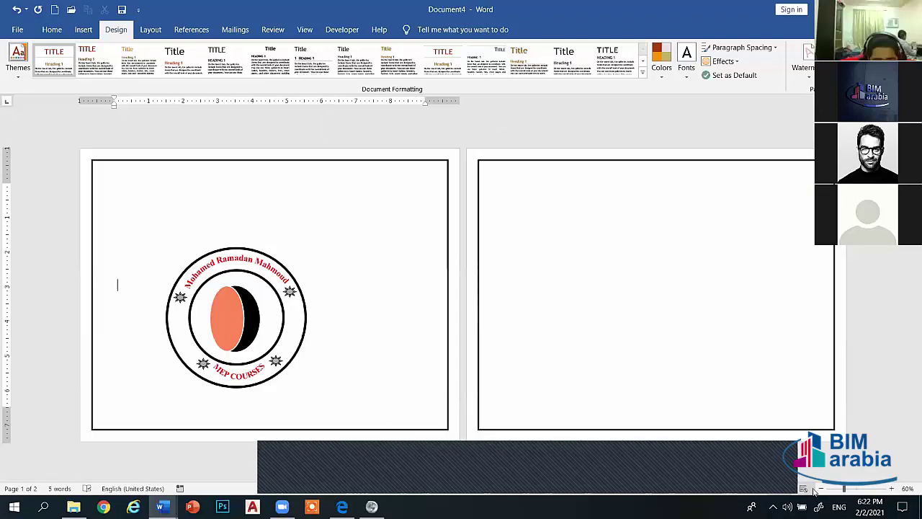
left_click_drag(843, 491, 858, 496)
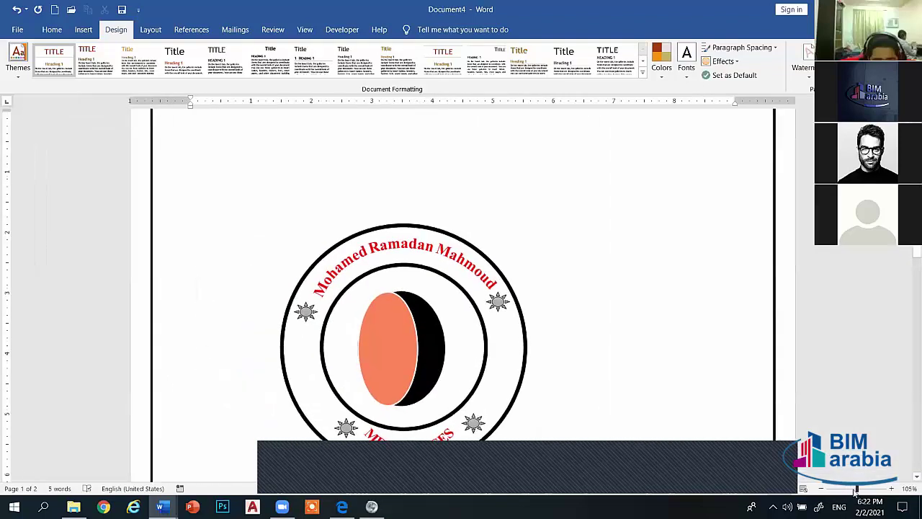
left_click_drag(856, 490, 858, 489)
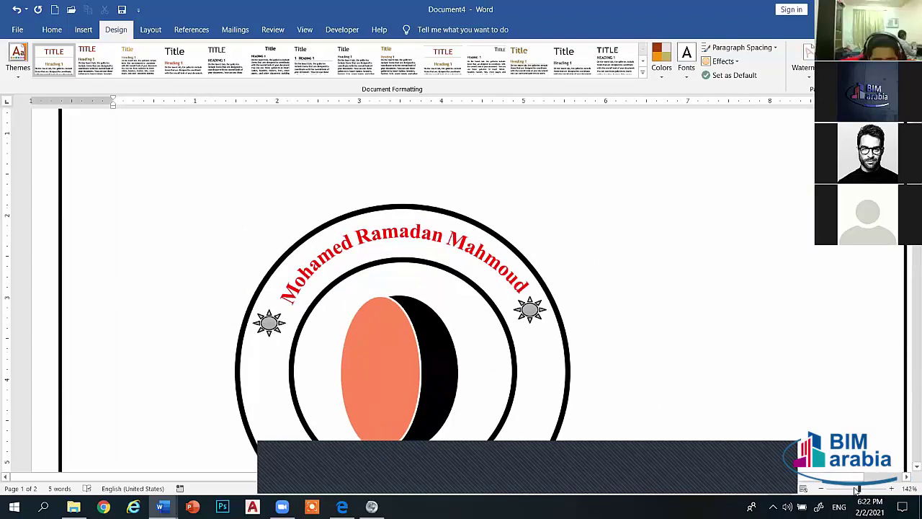
left_click_drag(859, 490, 857, 490)
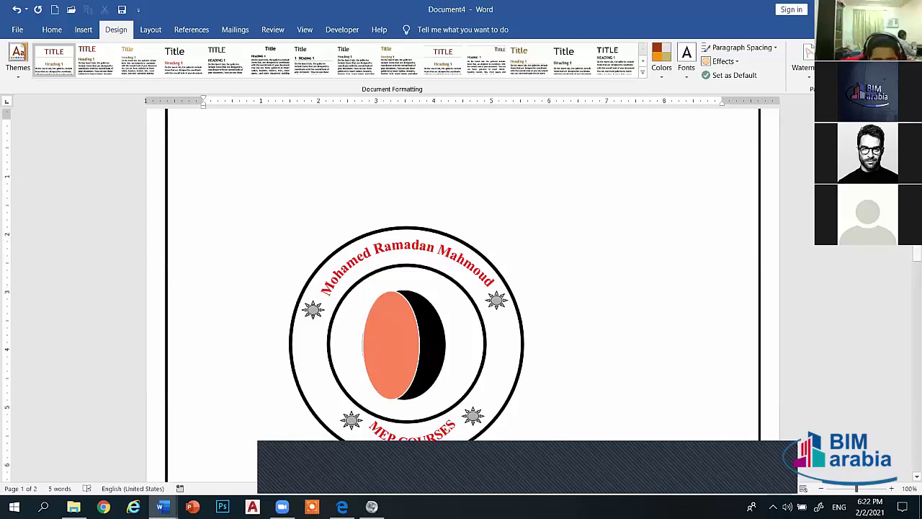
Scroll down to the empty second page and place the insertion point on it.
scroll(209, 288, "down", 1)
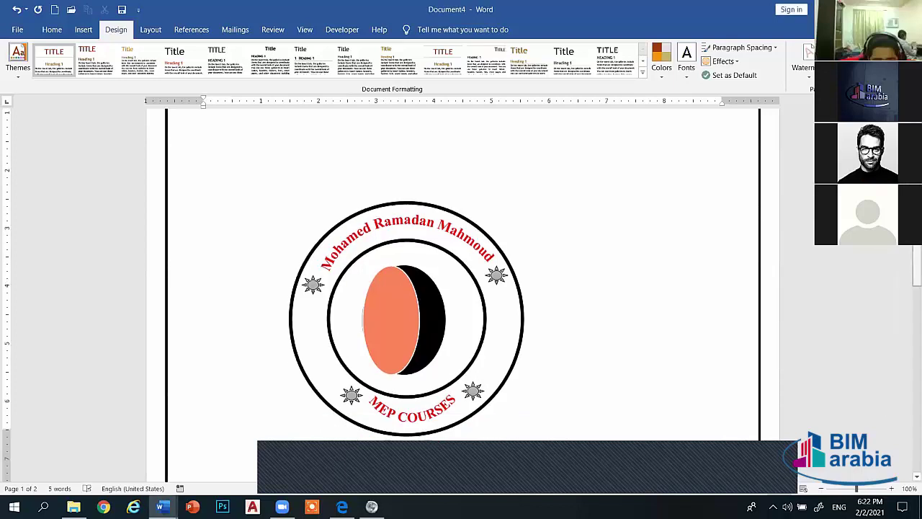
scroll(497, 347, "down", 8)
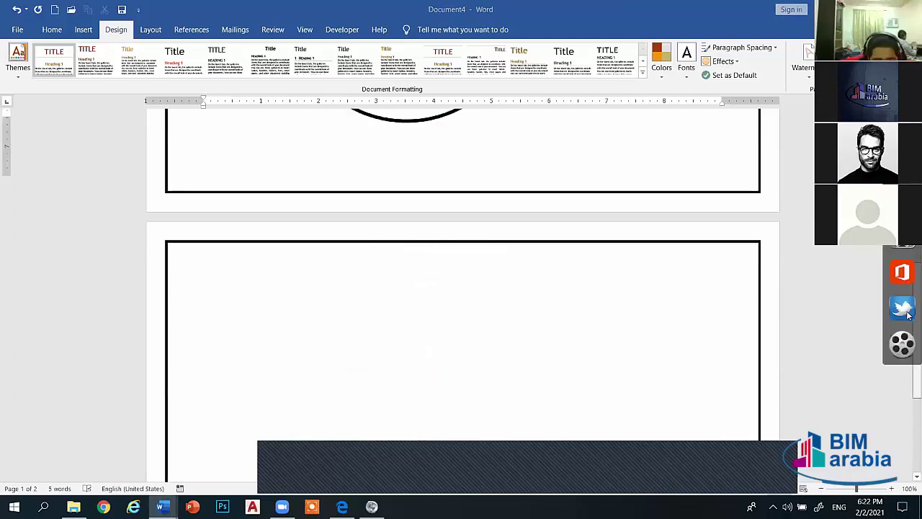
left_click(497, 347)
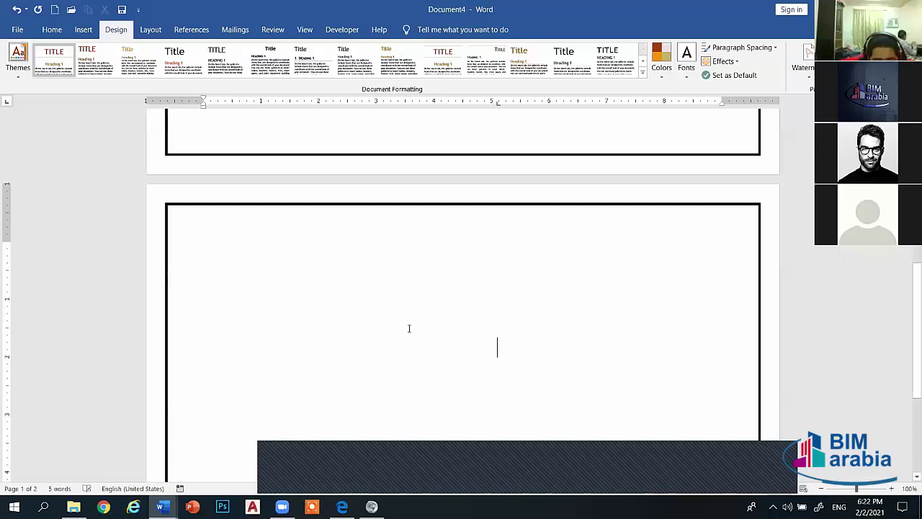
left_click(83, 30)
Draw a Right Triangle shape at the top-left corner of page 2.
left_click(163, 70)
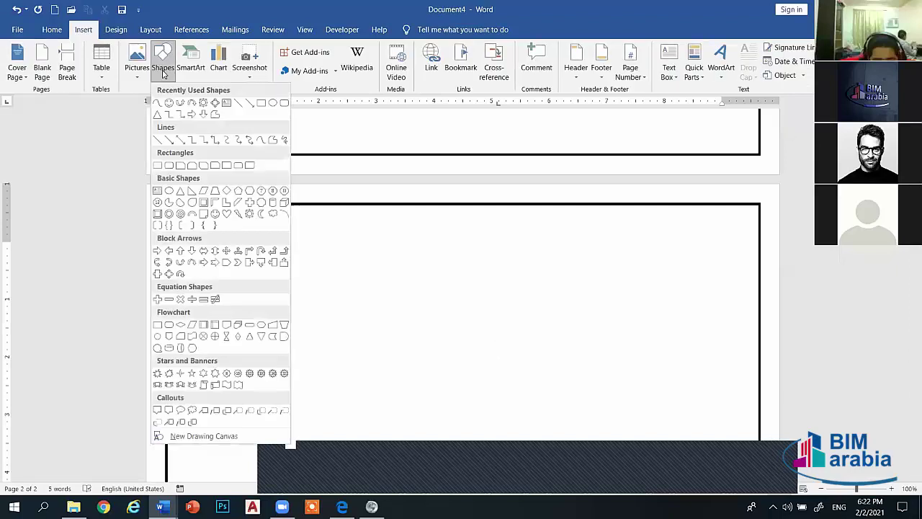
left_click(190, 189)
left_click_drag(178, 216, 268, 289)
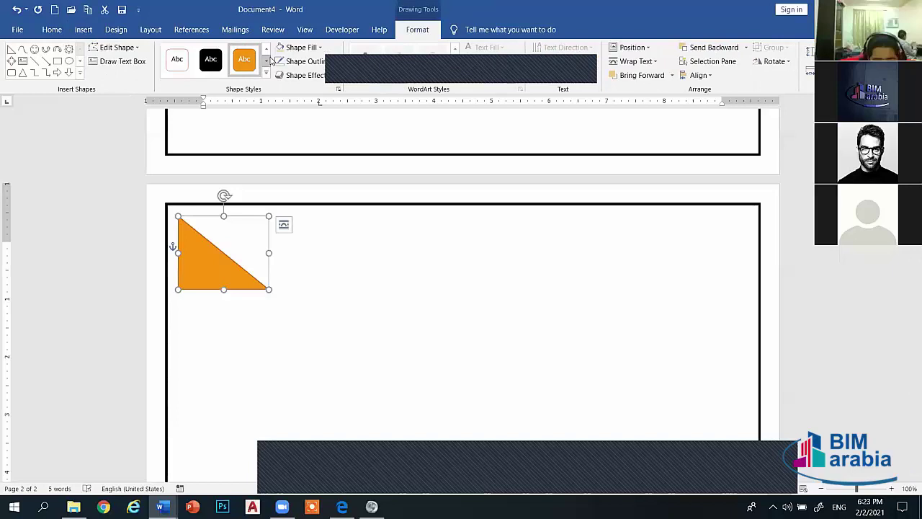
Apply the black preset shape style to the triangle and duplicate it with Ctrl+D.
left_click(266, 61)
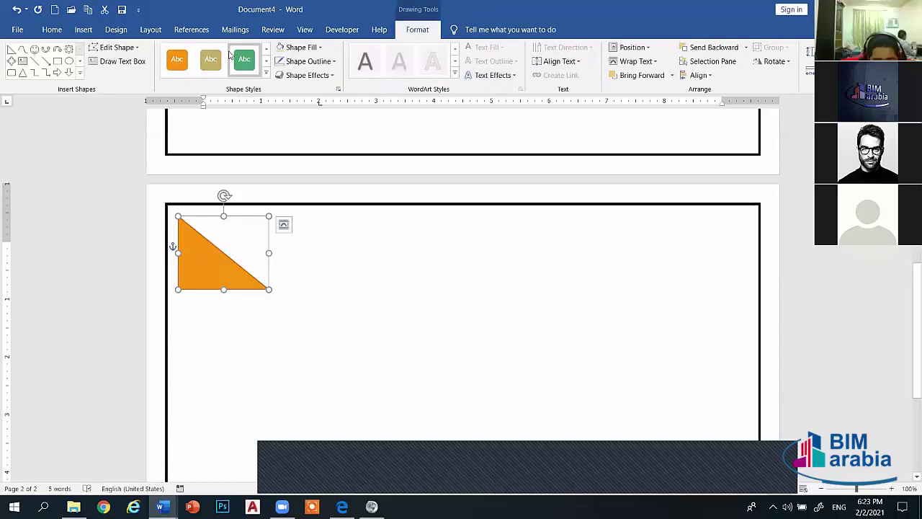
left_click(265, 60)
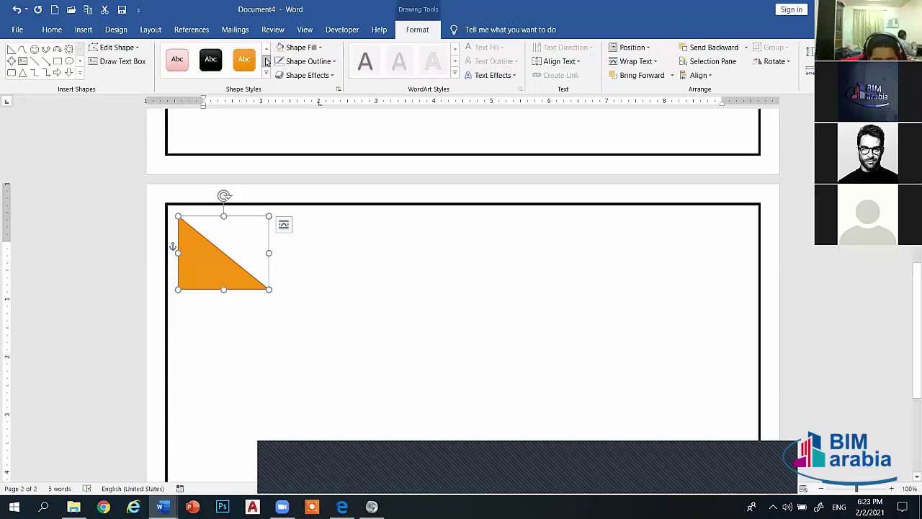
left_click(266, 61)
left_click(266, 49)
left_click(267, 61)
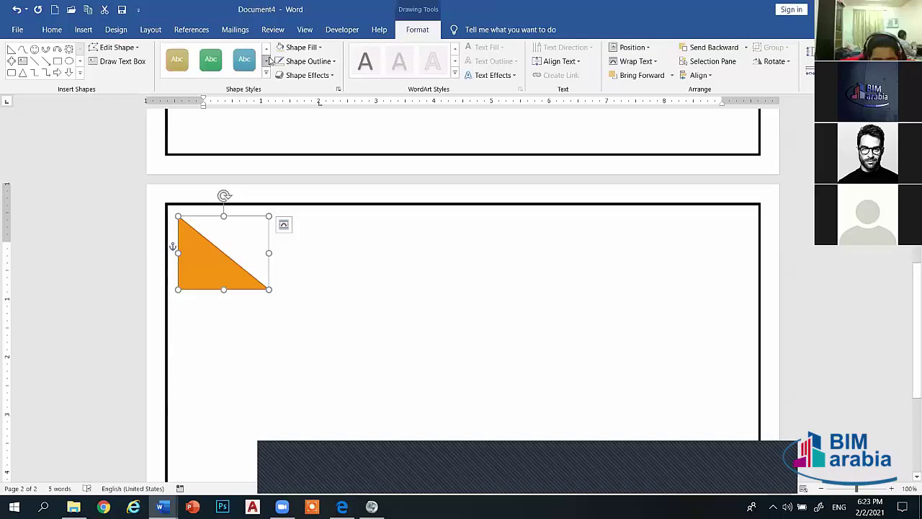
left_click(265, 61)
left_click(266, 49)
left_click(248, 61)
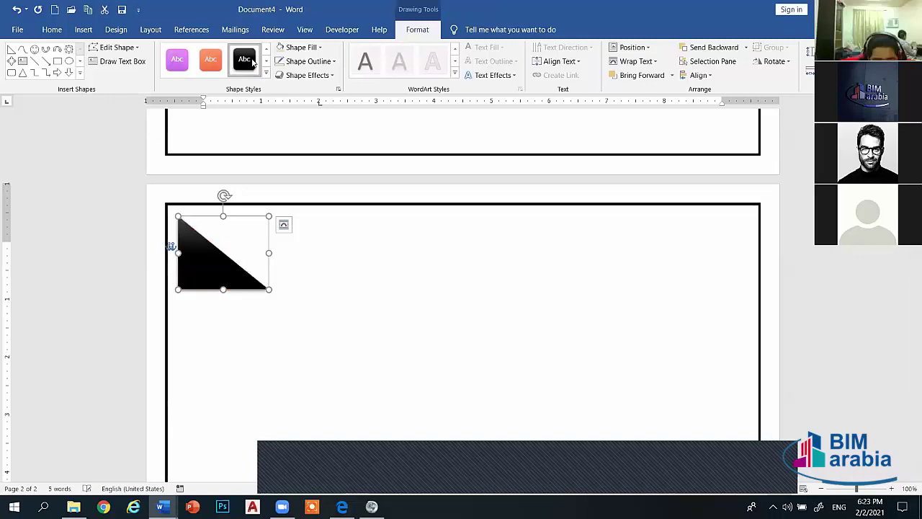
key("ctrl+d")
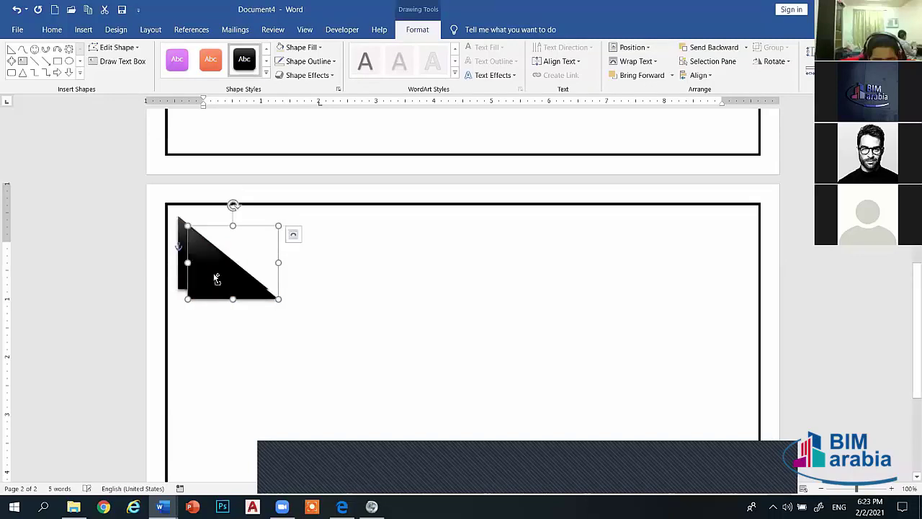
Shrink the triangle copy and set it against the black triangle in the corner.
left_click_drag(215, 292, 205, 317)
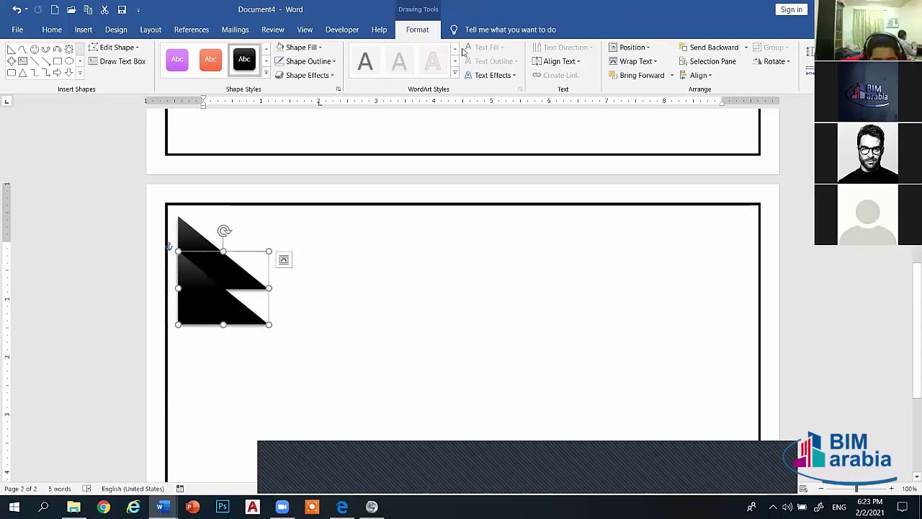
left_click(772, 62)
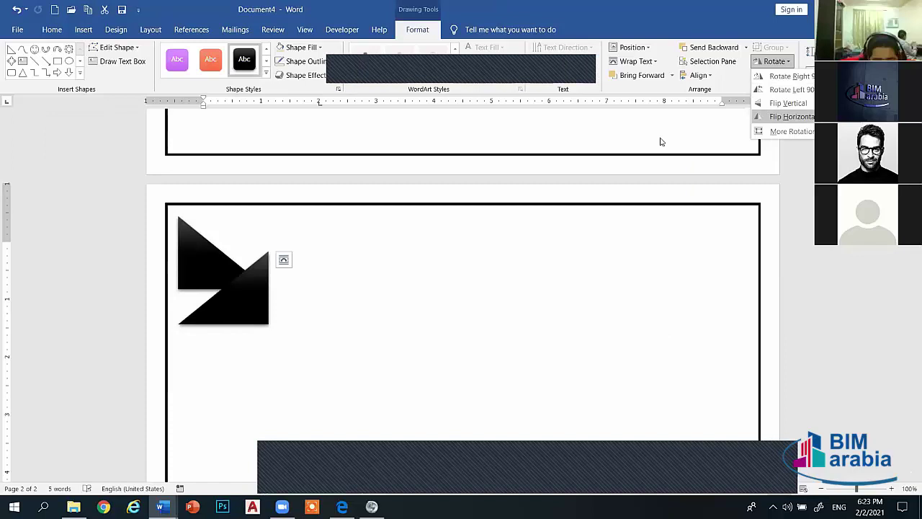
left_click(217, 296)
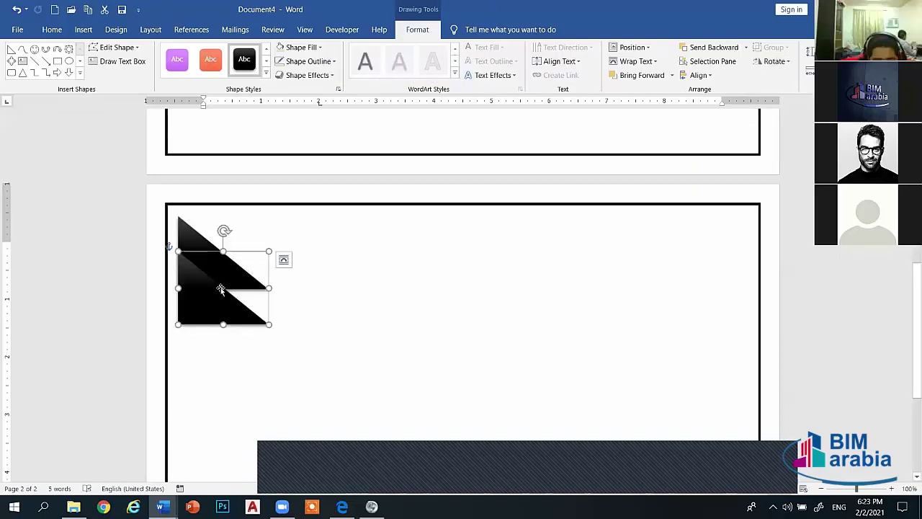
left_click_drag(216, 292, 238, 263)
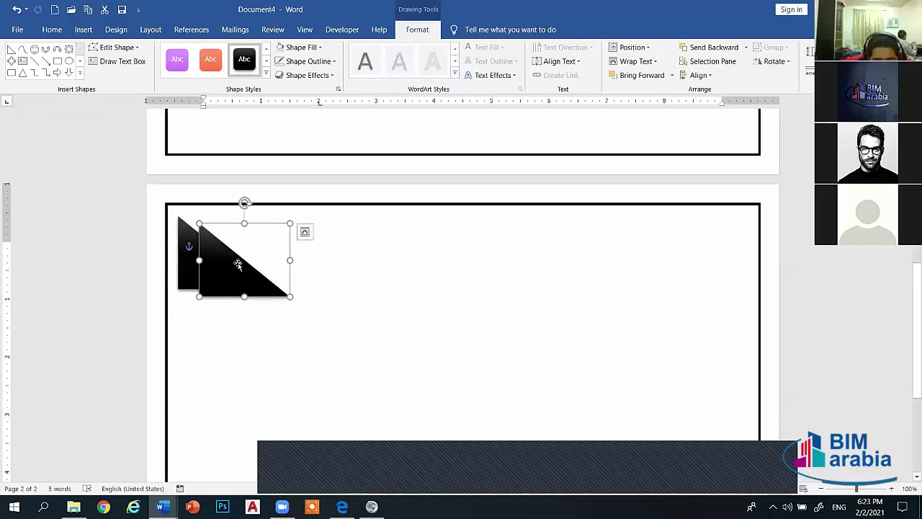
left_click_drag(289, 221, 269, 243)
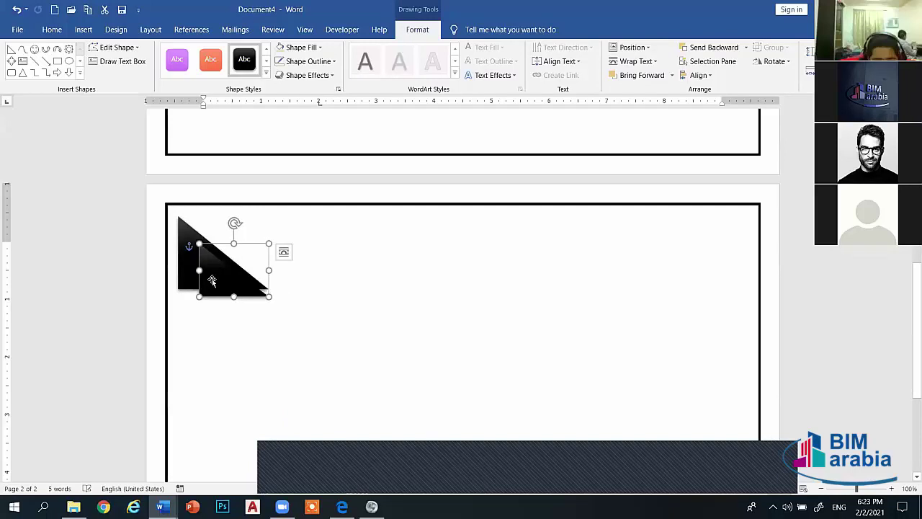
mouse_move(212, 280)
left_mouse_down()
mouse_move(189, 292)
mouse_move(221, 266)
mouse_move(215, 273)
left_mouse_up()
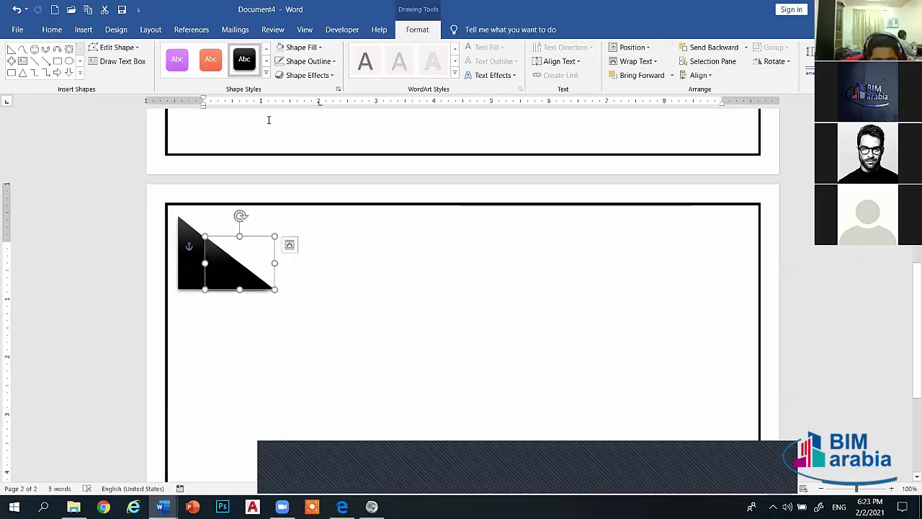
Give the smaller triangle the grey gradient preset shape style.
left_click(266, 61)
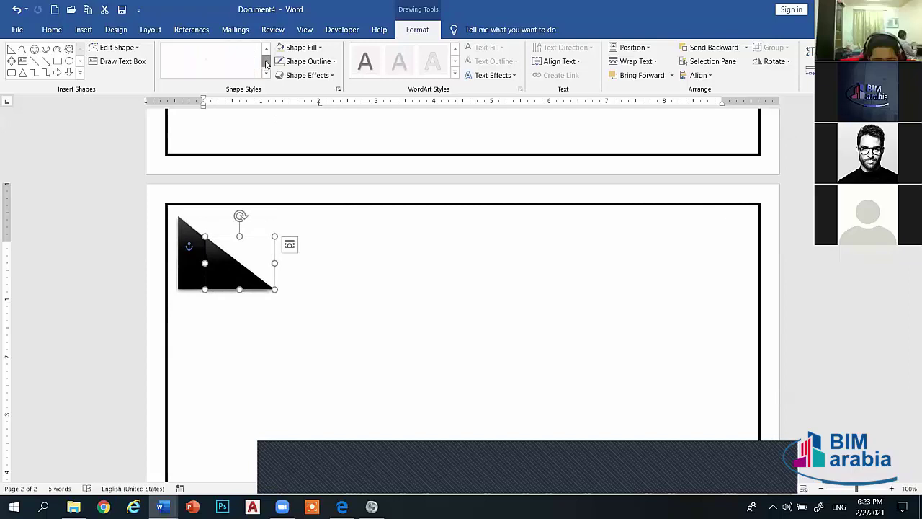
left_click(266, 63)
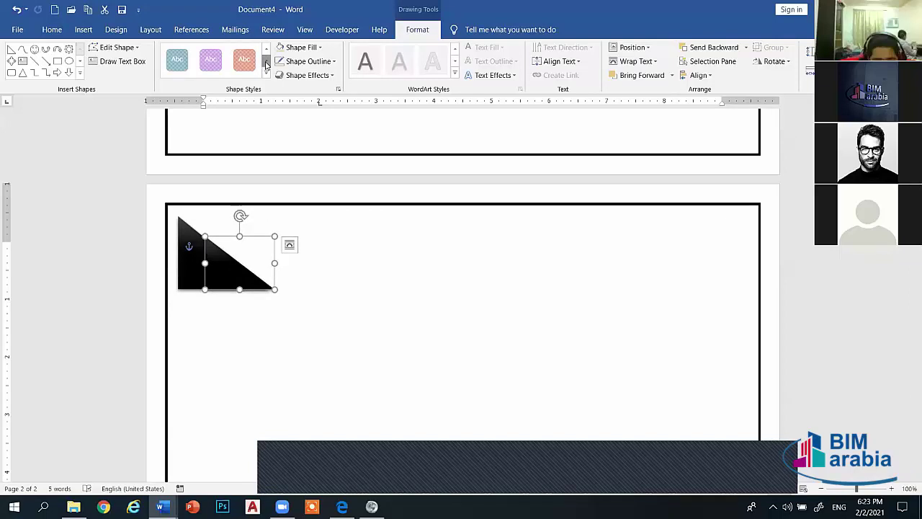
left_click(266, 65)
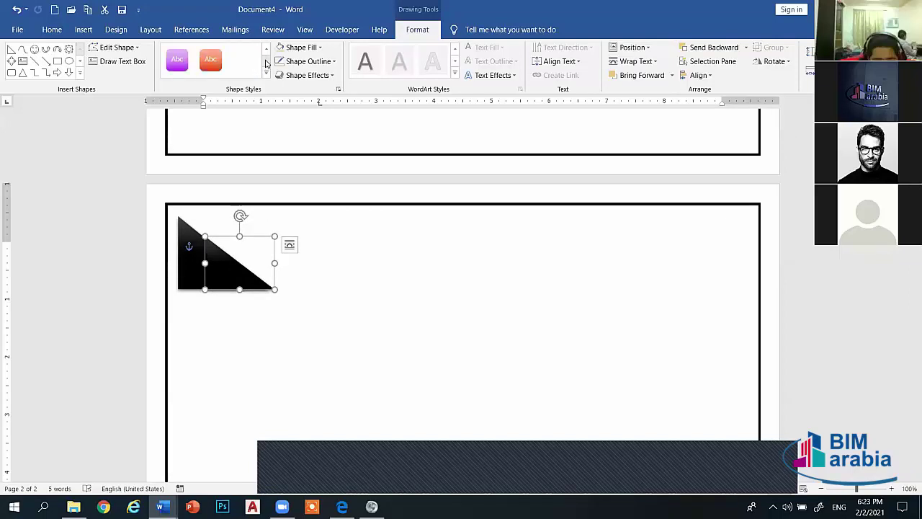
left_click(265, 50)
left_click(266, 50)
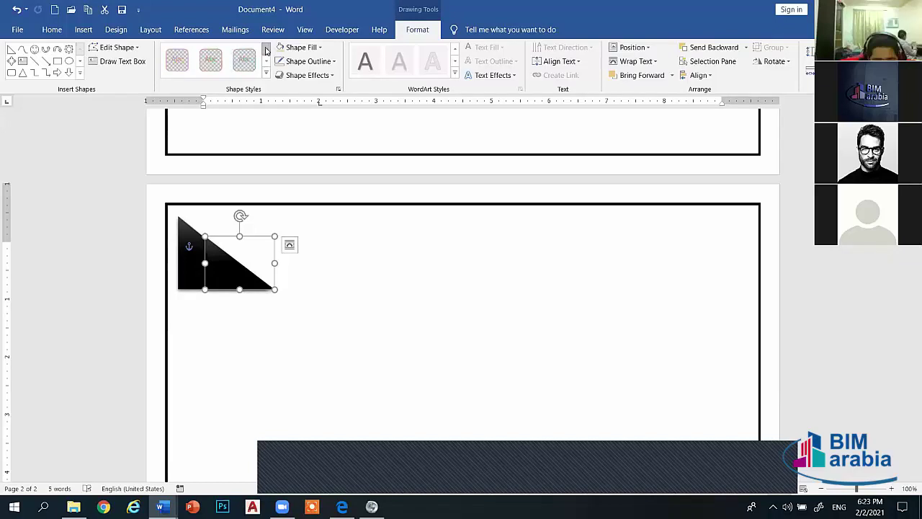
left_click(266, 51)
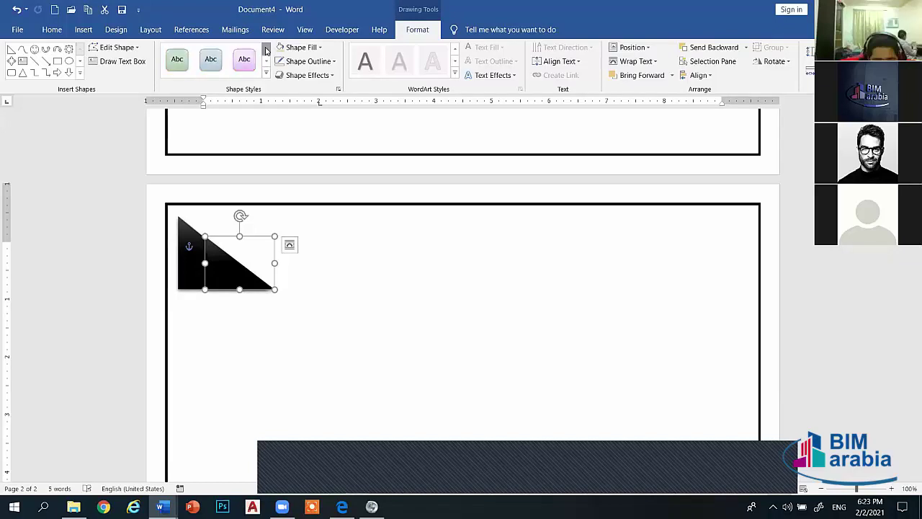
left_click(266, 50)
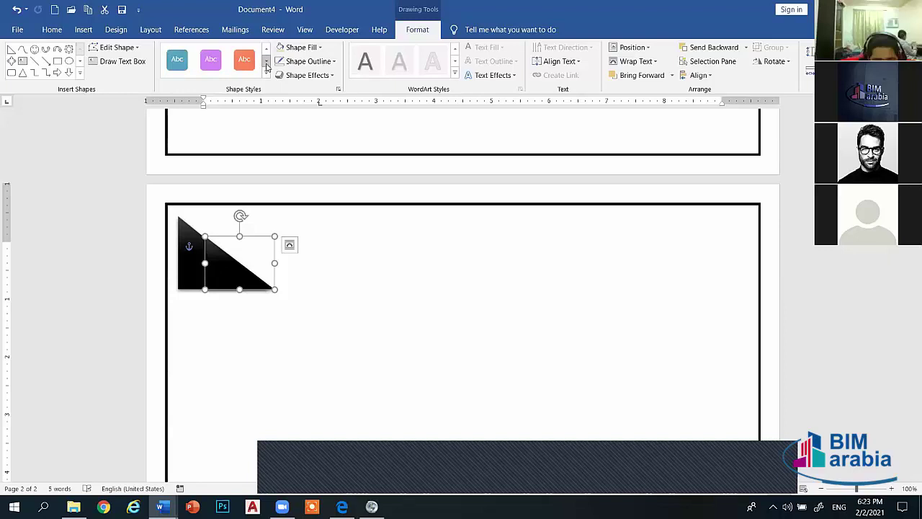
left_click(265, 49)
left_click(184, 63)
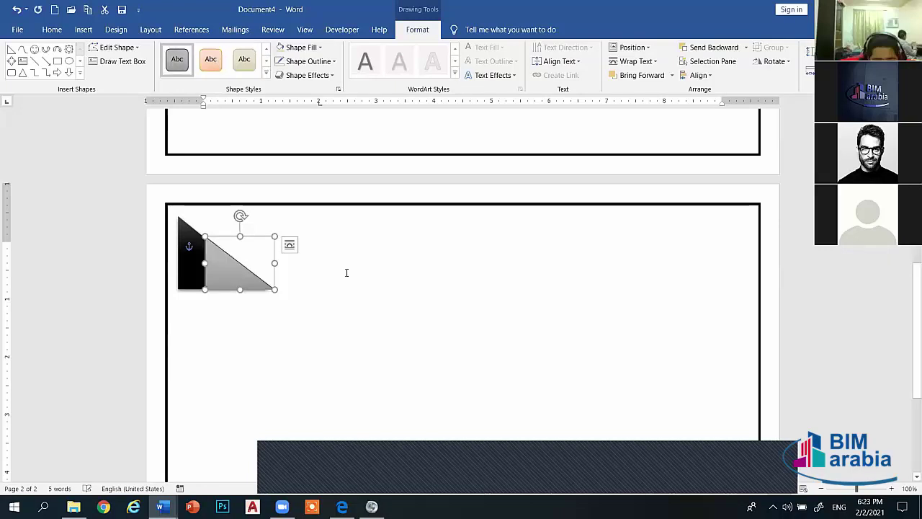
left_click(323, 350)
left_click(234, 291)
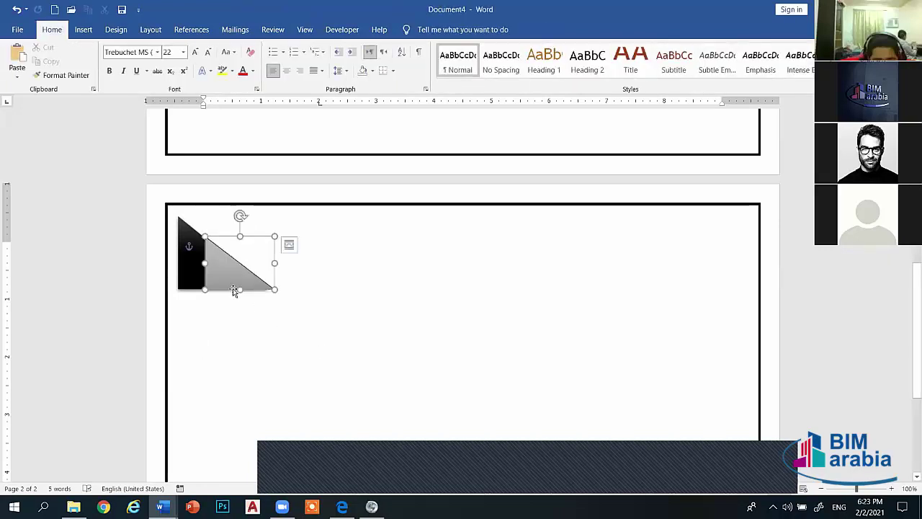
Nudge the grey triangle and group it with the black triangle into one shape.
mouse_move(234, 291)
left_mouse_down()
mouse_move(220, 288)
mouse_move(234, 287)
left_mouse_up()
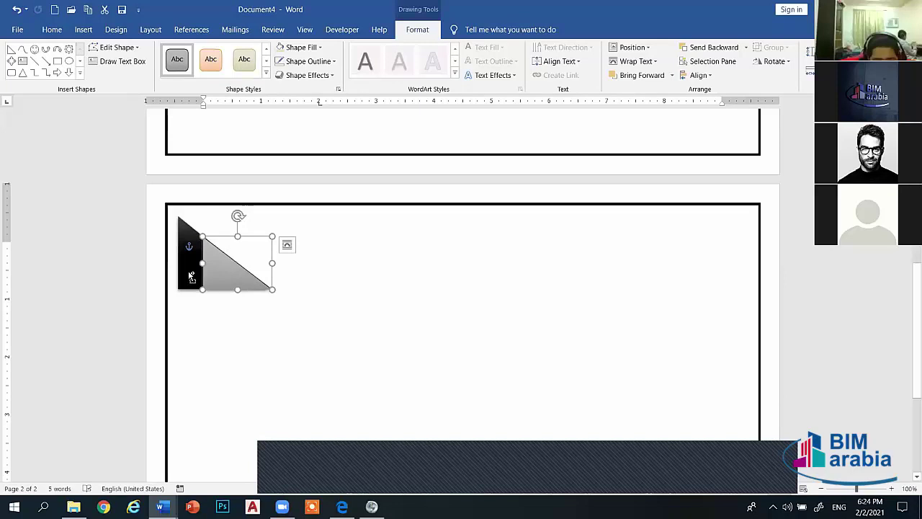
left_click(191, 275, "shift")
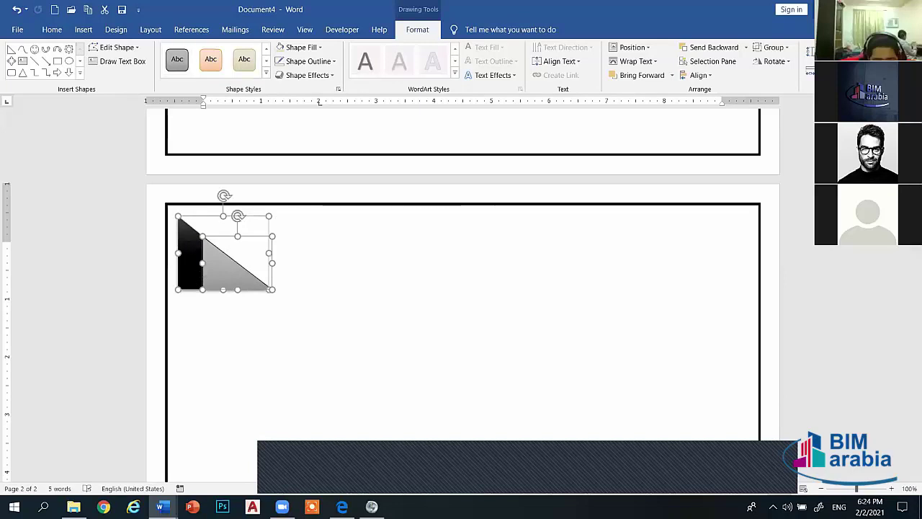
left_click(774, 47)
left_click(777, 57)
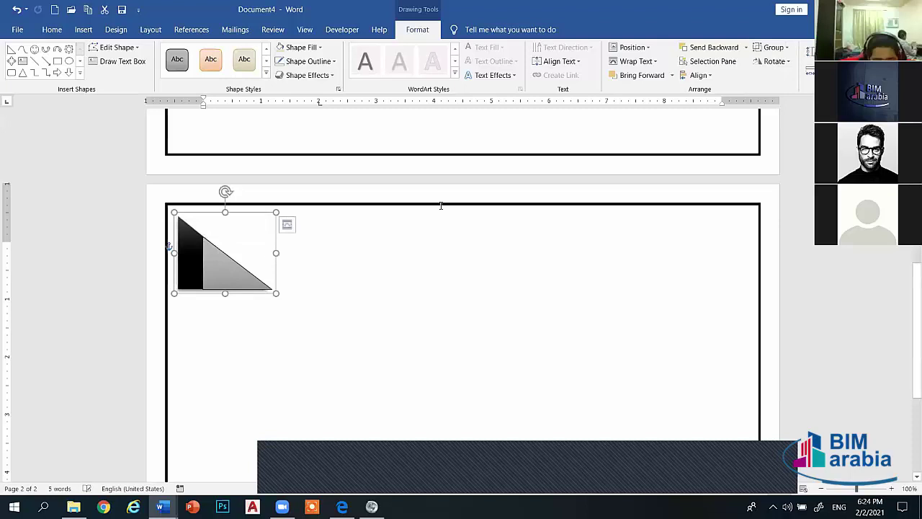
Duplicate the grouped triangles and move the copy to page 2's top-right corner.
key("ctrl+d")
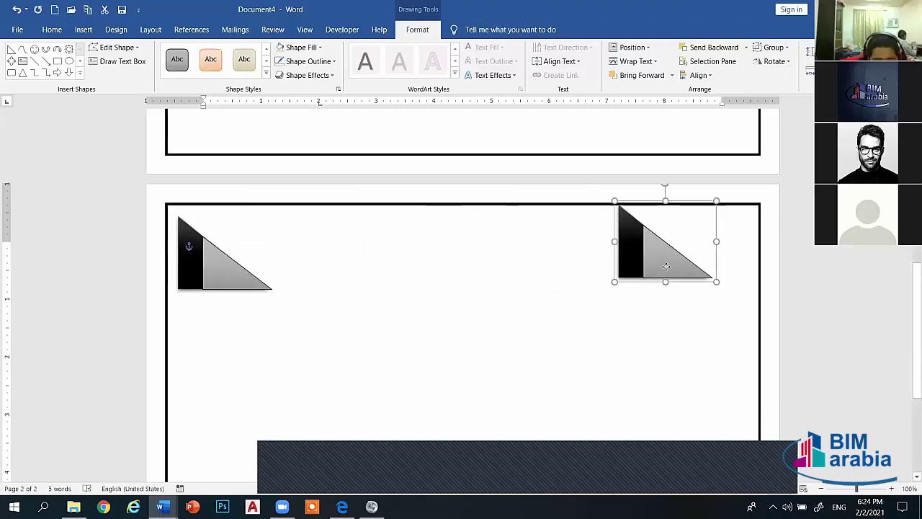
left_click_drag(388, 254, 753, 249)
scroll(274, 274, "down", 2)
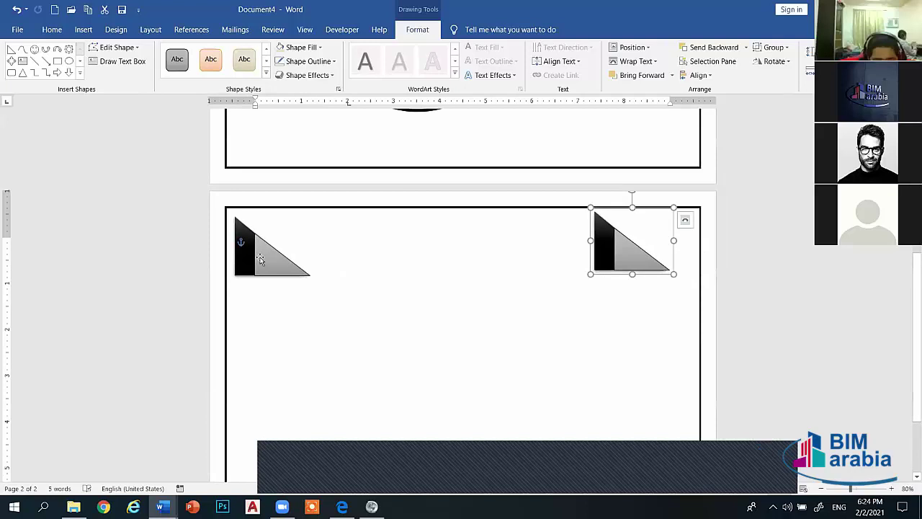
Snap the left corner piece into place, flip the right one horizontally, and fit it into the corner.
left_click(257, 260)
left_click_drag(250, 255, 247, 248)
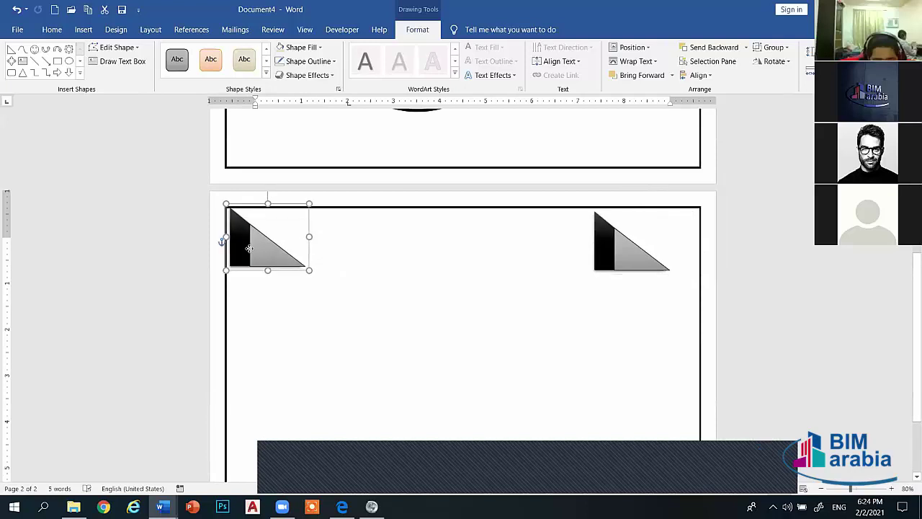
left_click(411, 268)
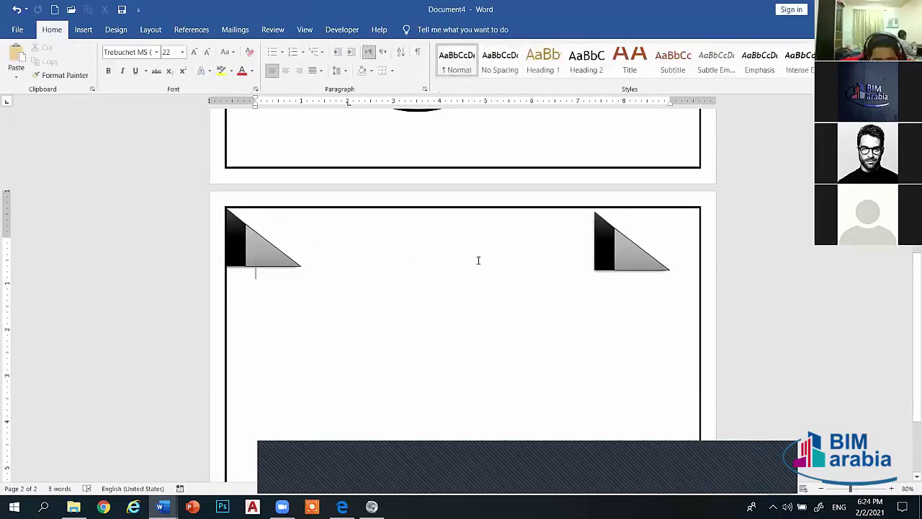
left_click(626, 245)
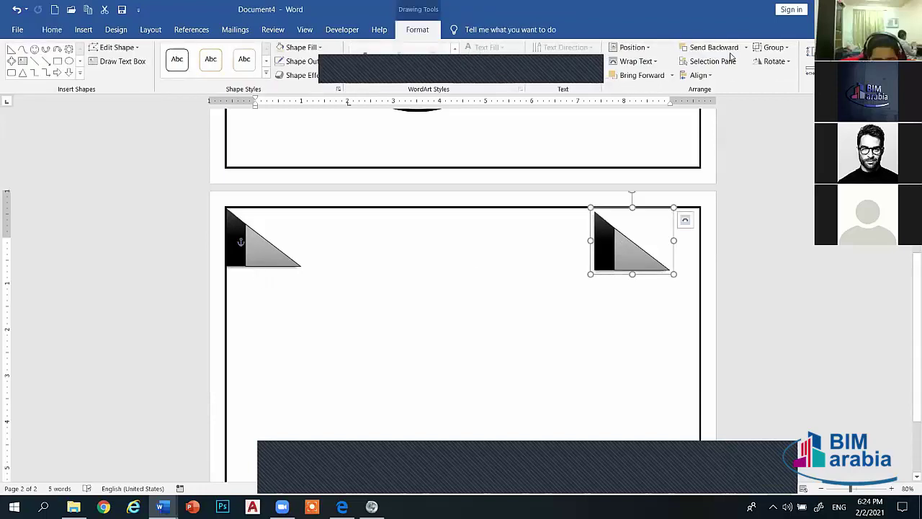
key("Escape")
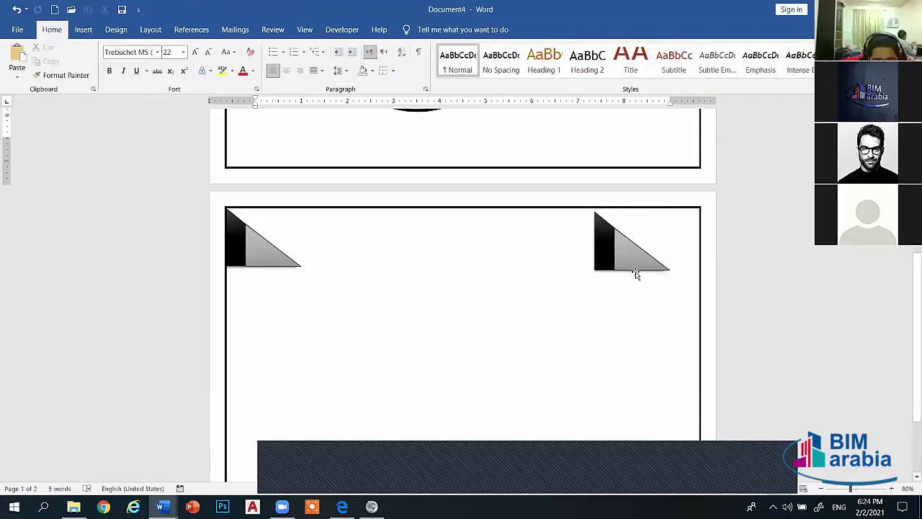
left_click_drag(636, 273, 633, 271)
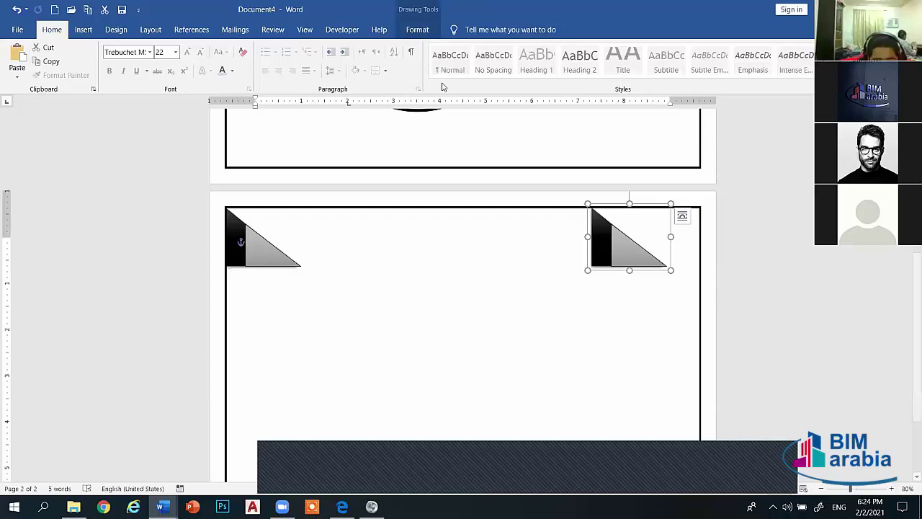
left_click(417, 30)
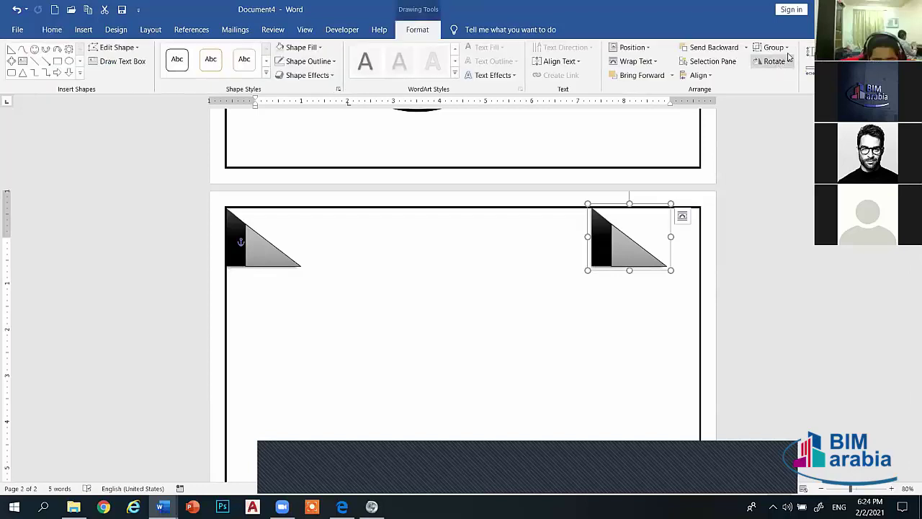
left_click(787, 61)
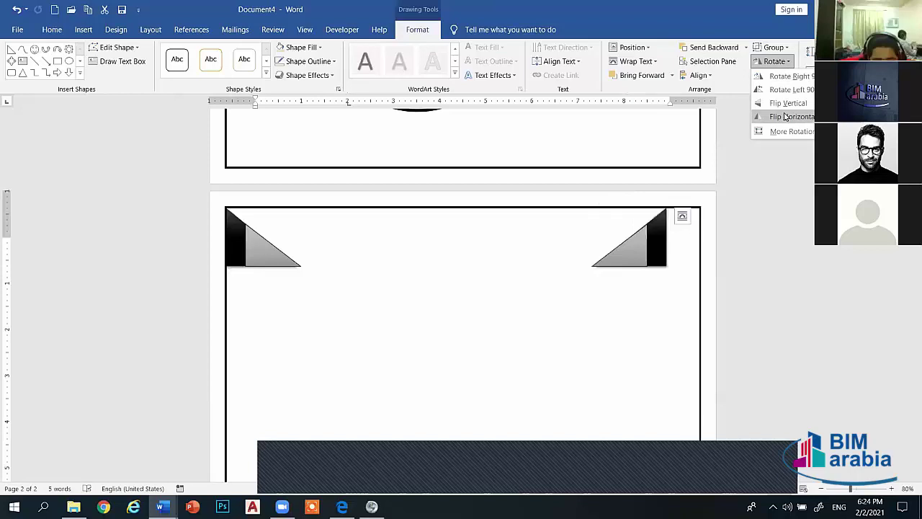
left_click(786, 116)
left_click_drag(670, 238, 690, 235)
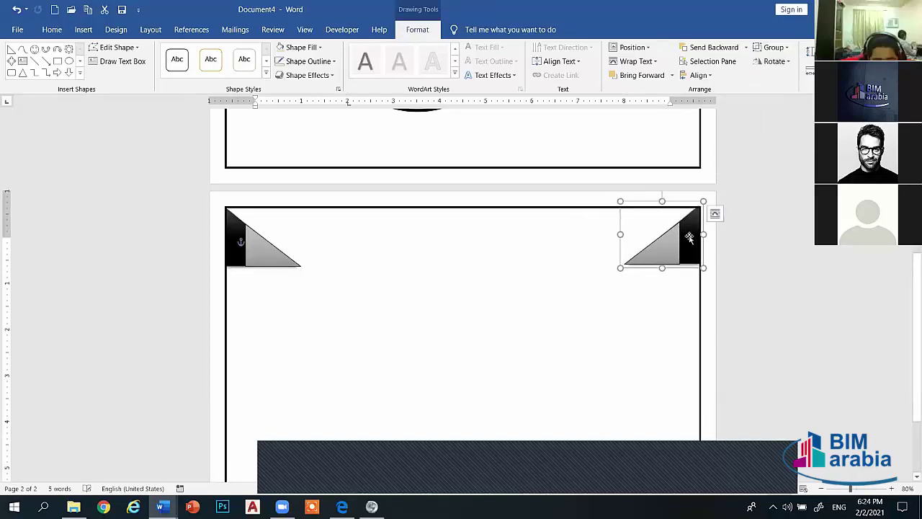
left_click(481, 345)
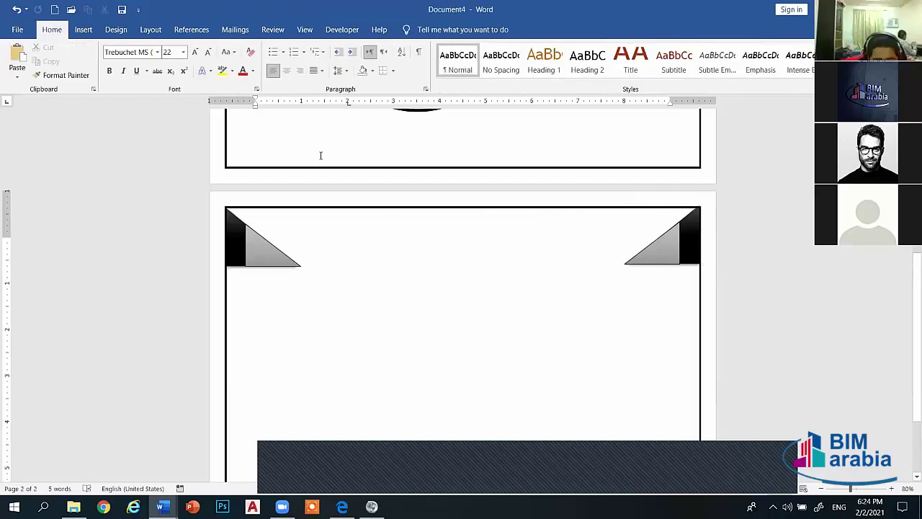
Draw a Ribbon: Tilted Down banner across the top of the page between the corners.
left_click(83, 30)
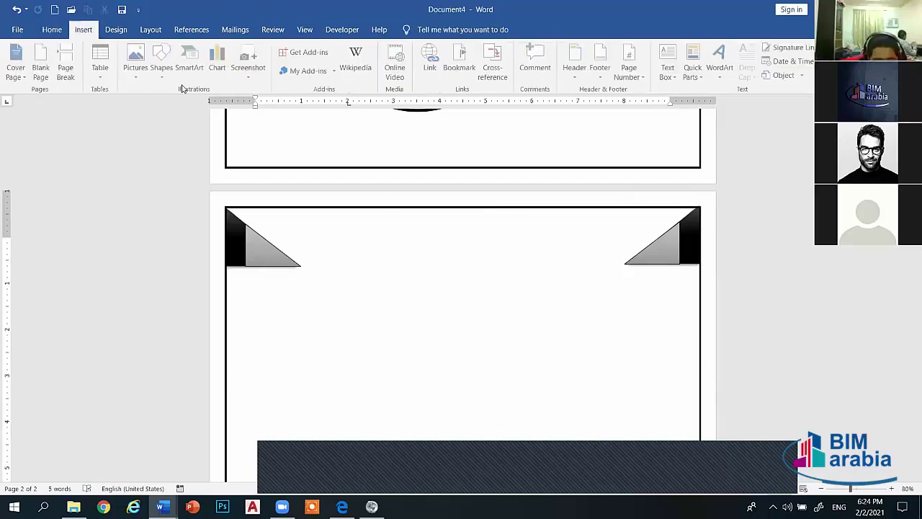
left_click(163, 72)
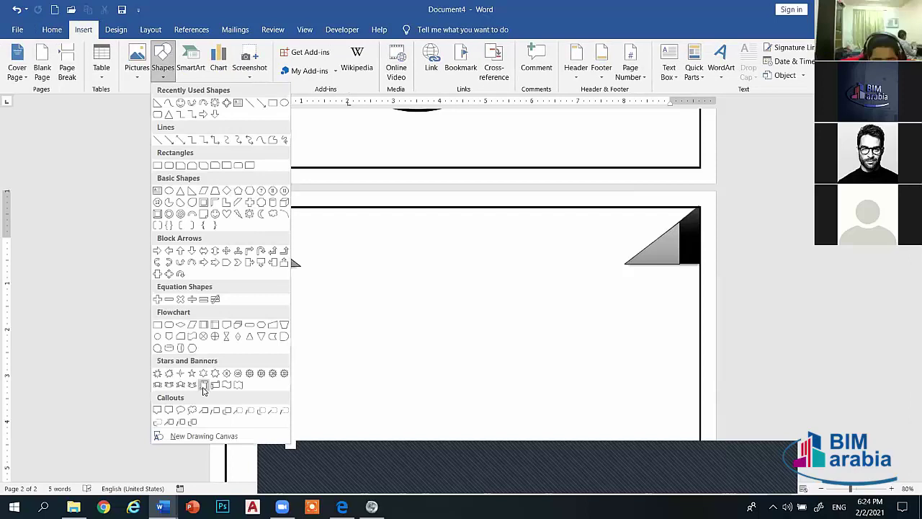
left_click(165, 385)
left_click_drag(343, 223, 558, 267)
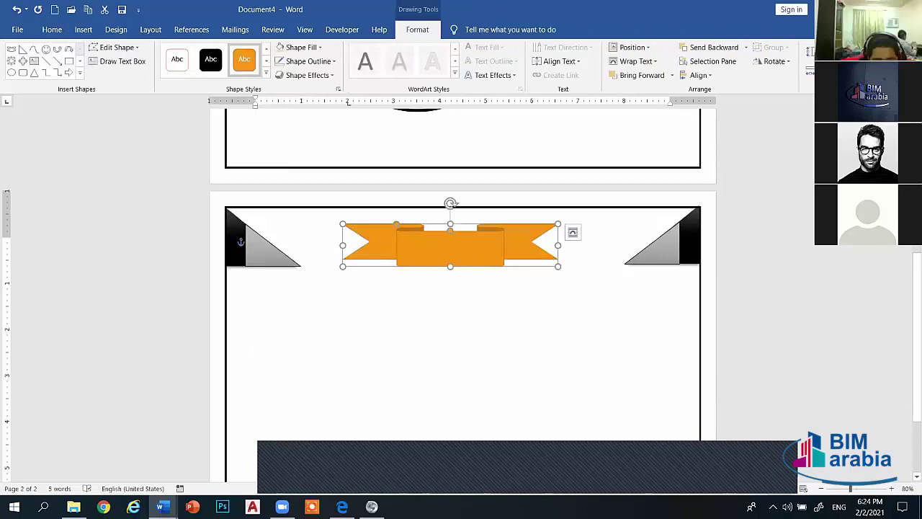
Type 'Certificates' into the banner, correcting the misspelling with the spelling suggestion.
left_click(450, 245)
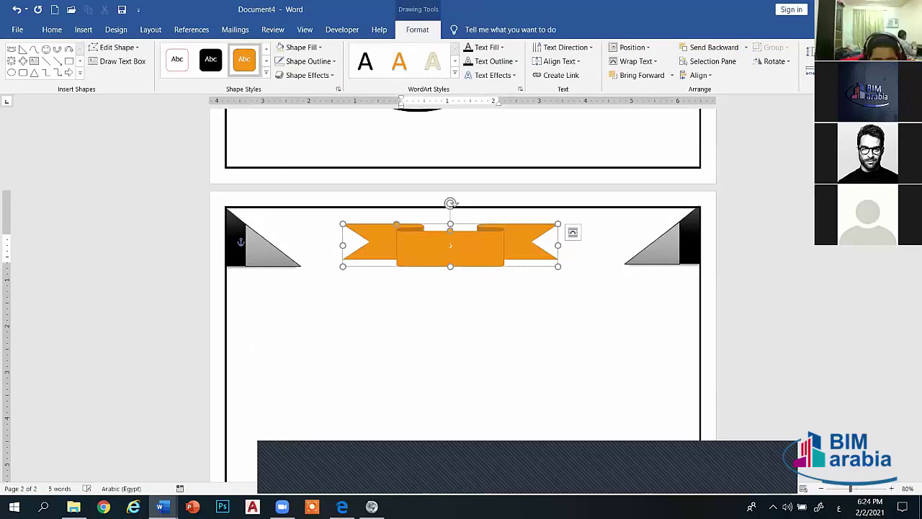
key("alt+shift")
type("Certif")
type("la")
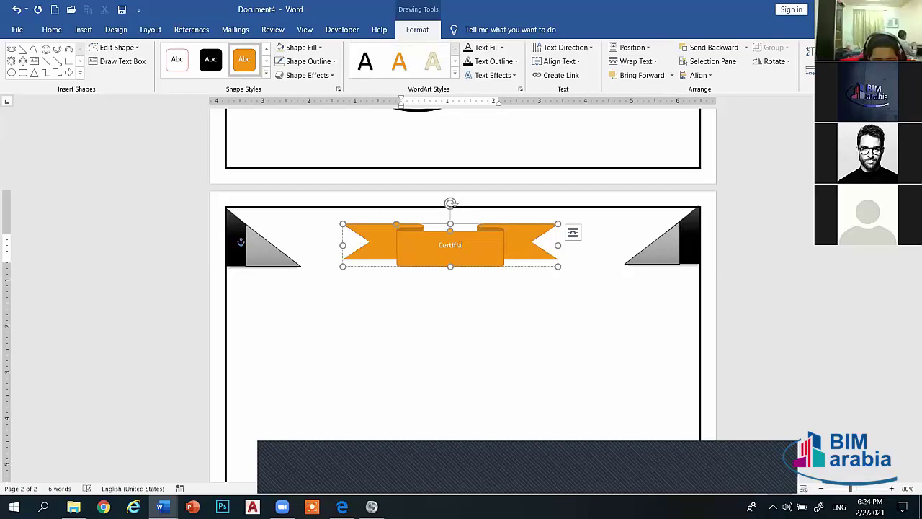
type("cties")
left_click(461, 267)
left_click(453, 245)
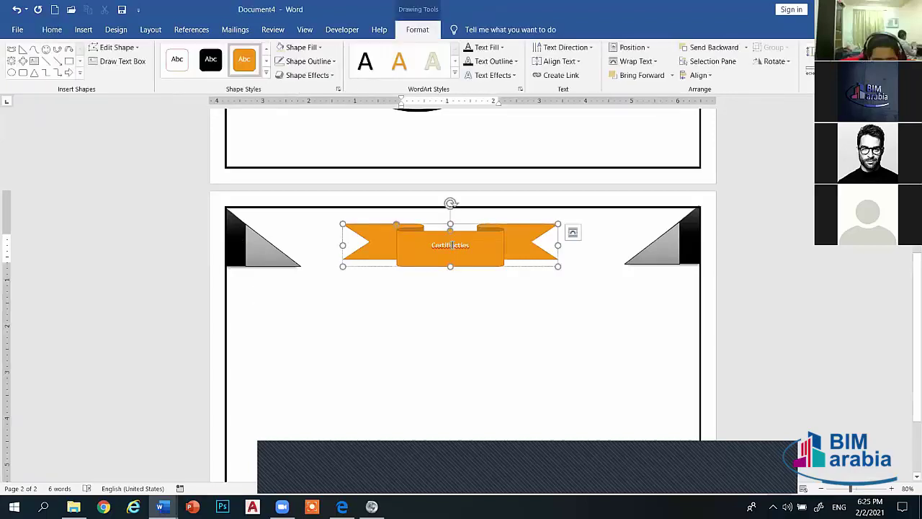
right_click(452, 245)
left_click(432, 270)
Set the banner text in Times New Roman and grow it to 26 pt.
key("ctrl+a")
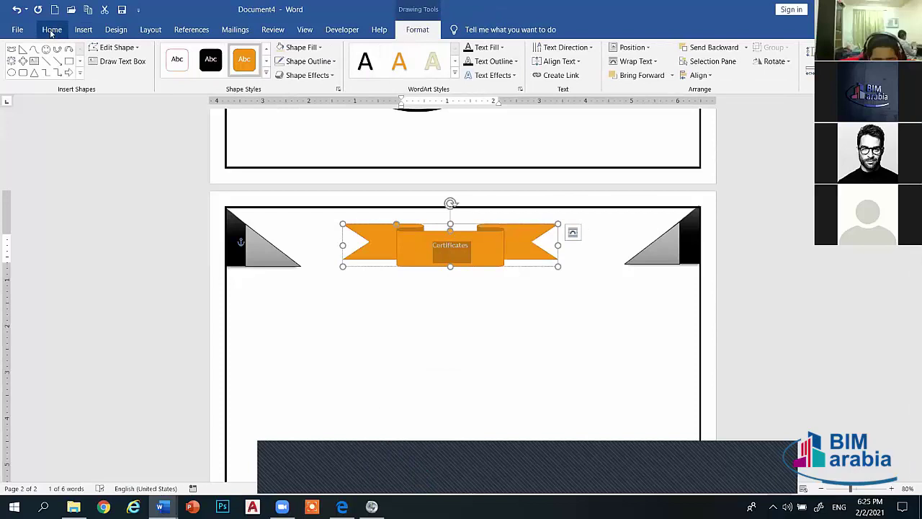
left_click(51, 31)
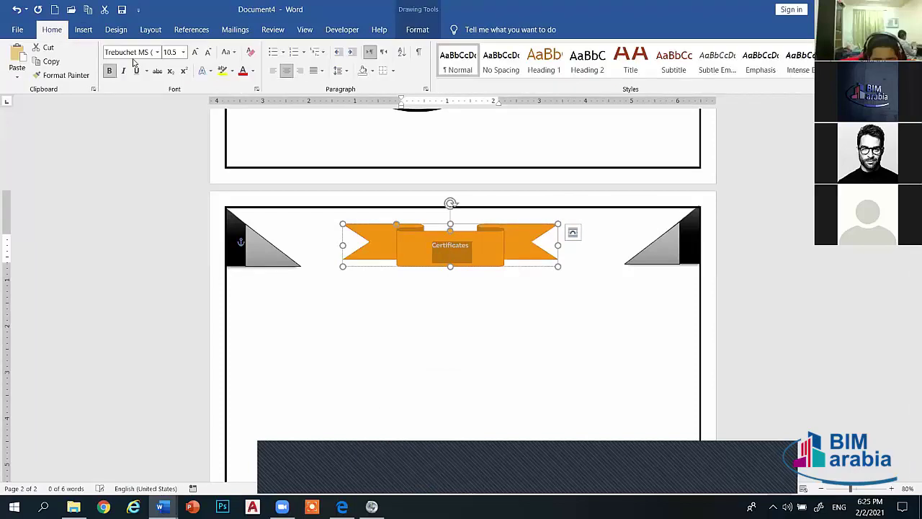
left_click(158, 52)
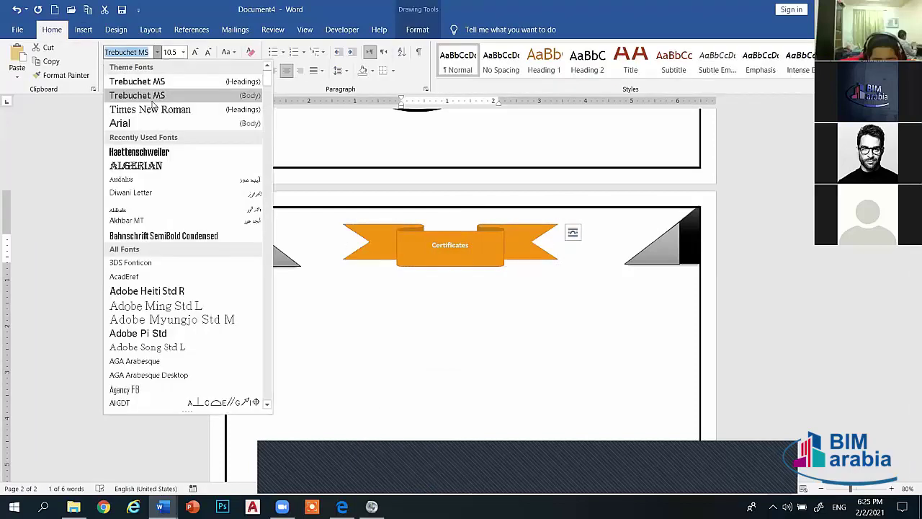
left_click(151, 109)
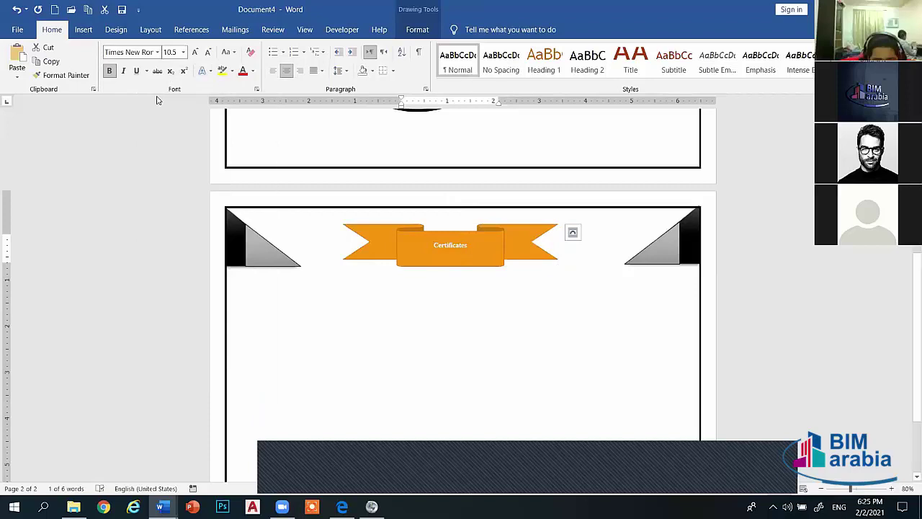
left_click(196, 52)
left_click(197, 52)
left_click(197, 52)
left_click(196, 52)
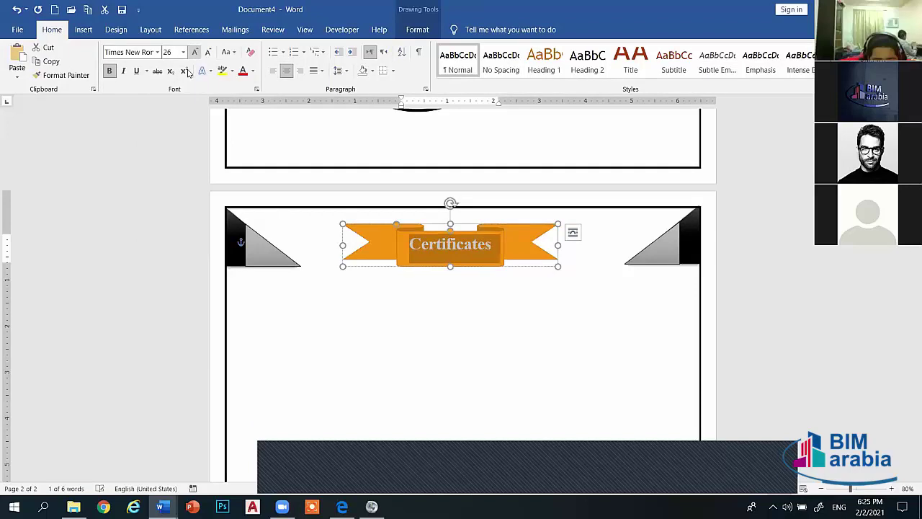
Apply a light blue shape style to the banner and nudge it slightly right and up.
left_click(362, 233)
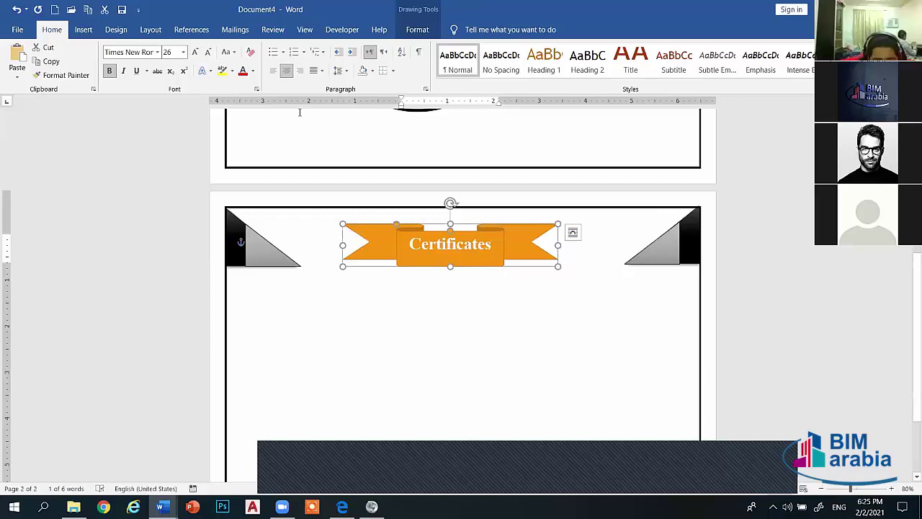
left_click(415, 29)
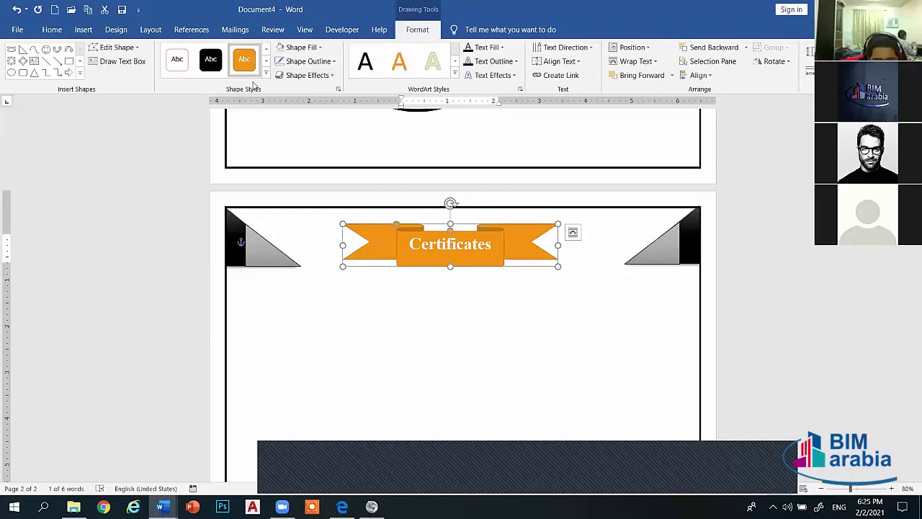
left_click(267, 60)
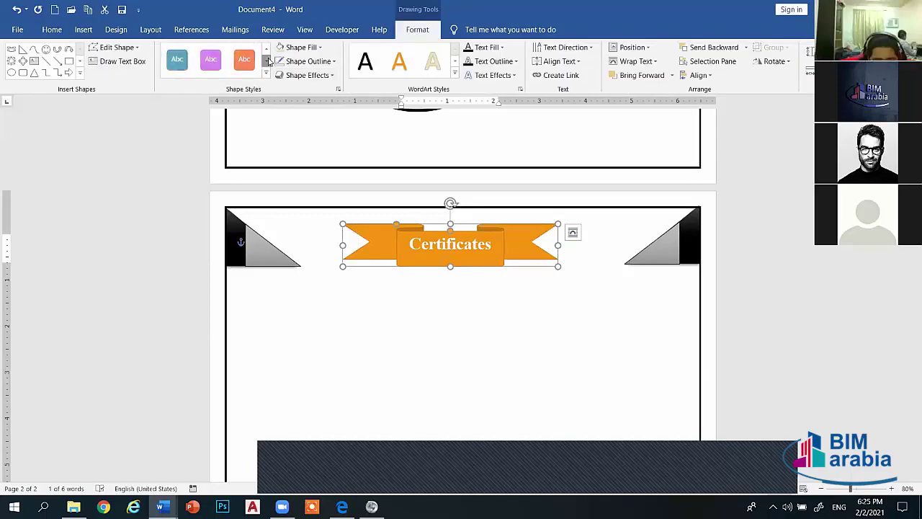
left_click(266, 61)
left_click(213, 61)
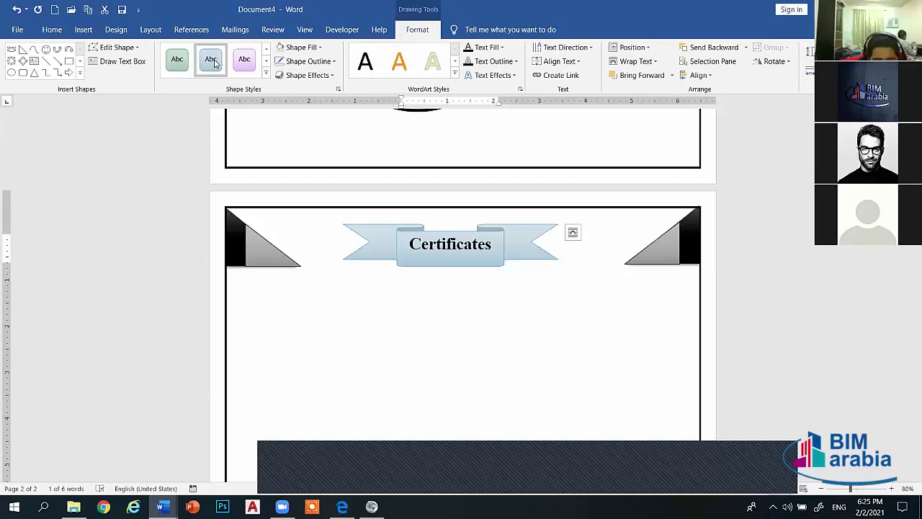
left_click(214, 62)
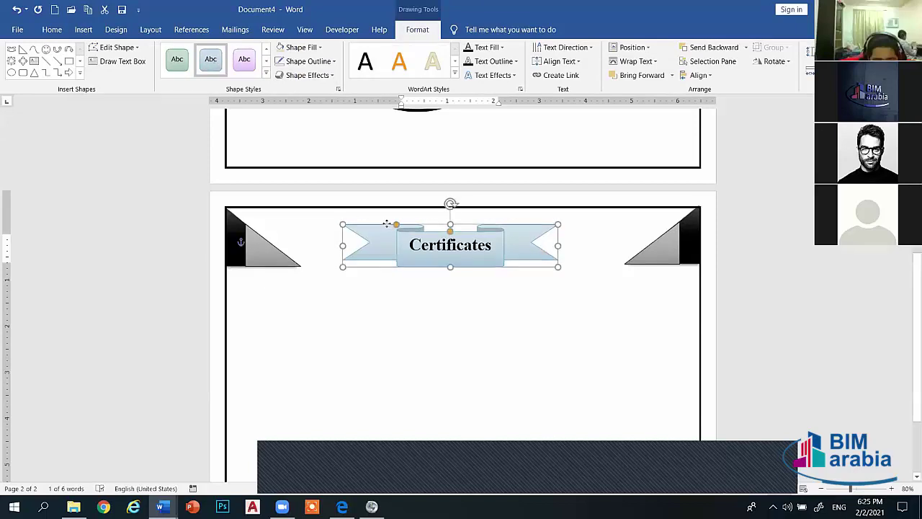
left_click_drag(387, 223, 395, 217)
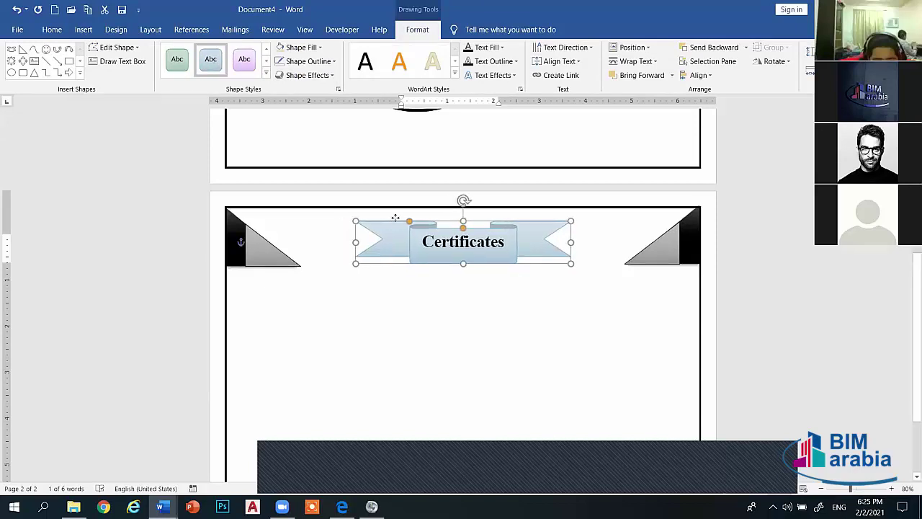
left_click(453, 284)
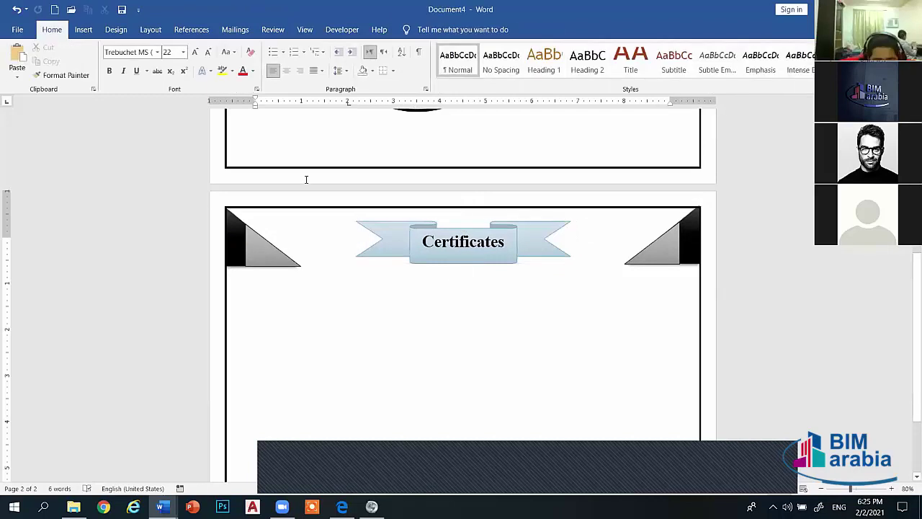
Left-align the body paragraph and type 'The Certificate That' below the banner.
left_click(300, 70)
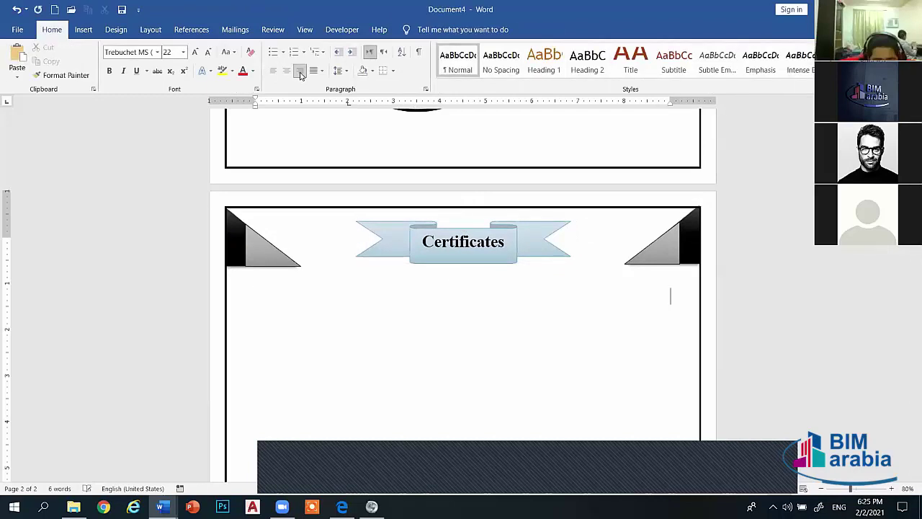
left_click(286, 71)
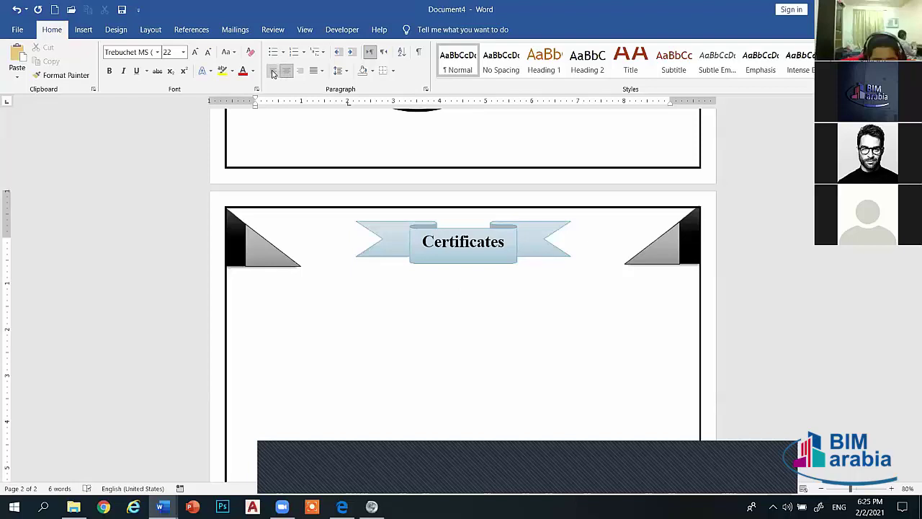
left_click(272, 72)
type("t")
type("h")
key("BackSpace")
key("BackSpace")
type("Th")
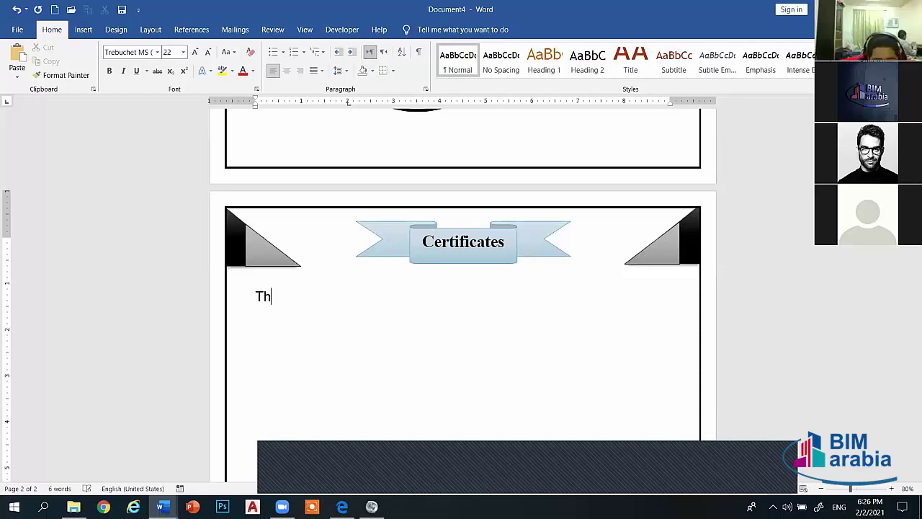
type("e C")
type("er")
type("ti")
type("ficate")
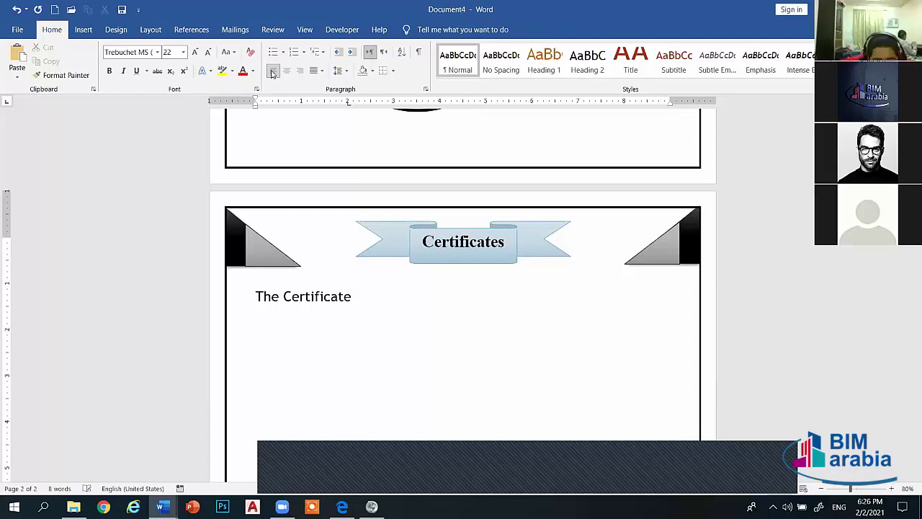
type("TH")
key("BackSpace")
type("hat")
Centre 'The Certificate That' and set it in 24-pt Times New Roman.
triple_click(299, 292)
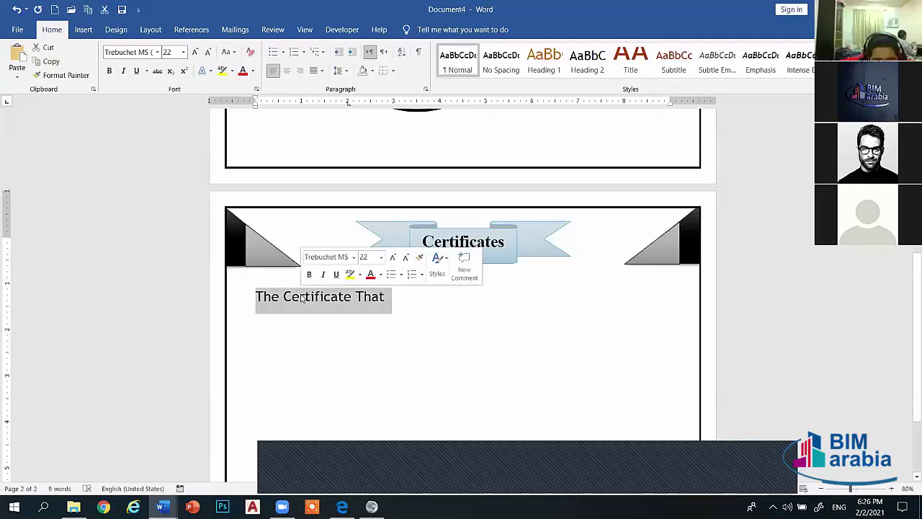
left_click(286, 70)
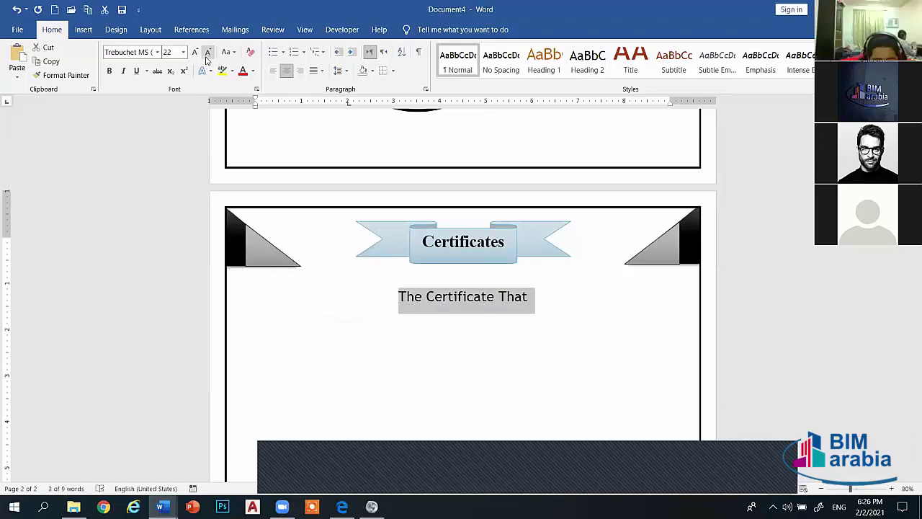
left_click(157, 53)
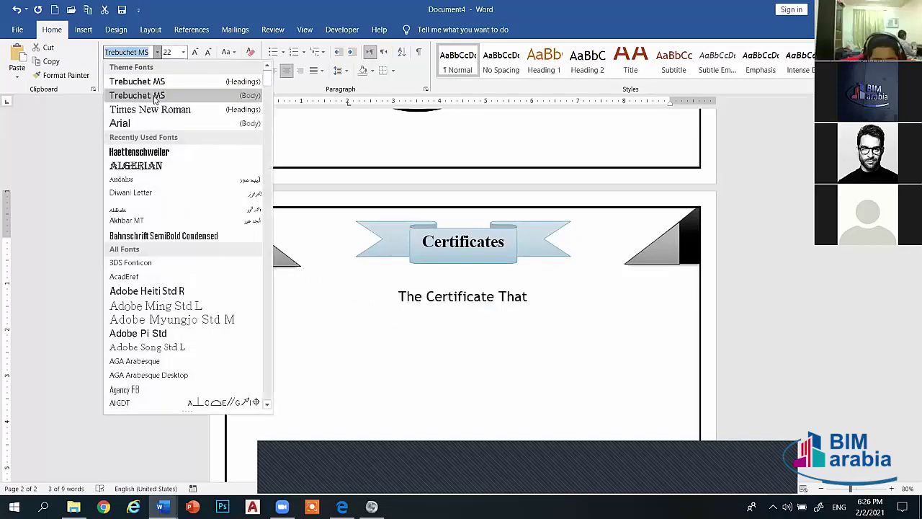
left_click(150, 113)
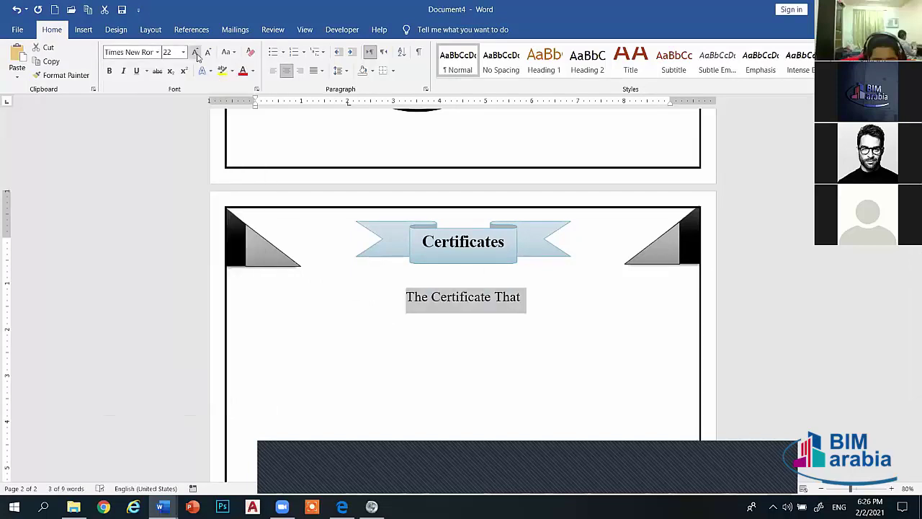
left_click(194, 51)
left_click(195, 52)
left_click(196, 53)
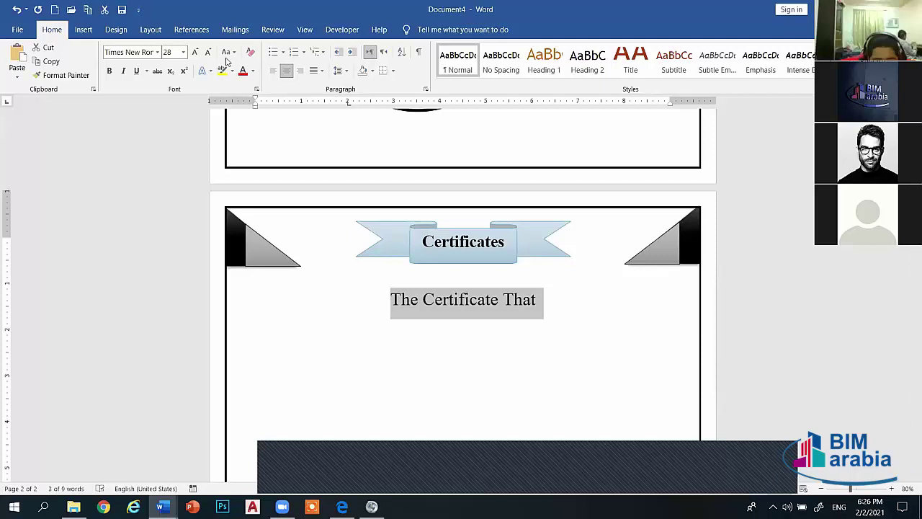
left_click(207, 52)
left_click(208, 52)
left_click(545, 299)
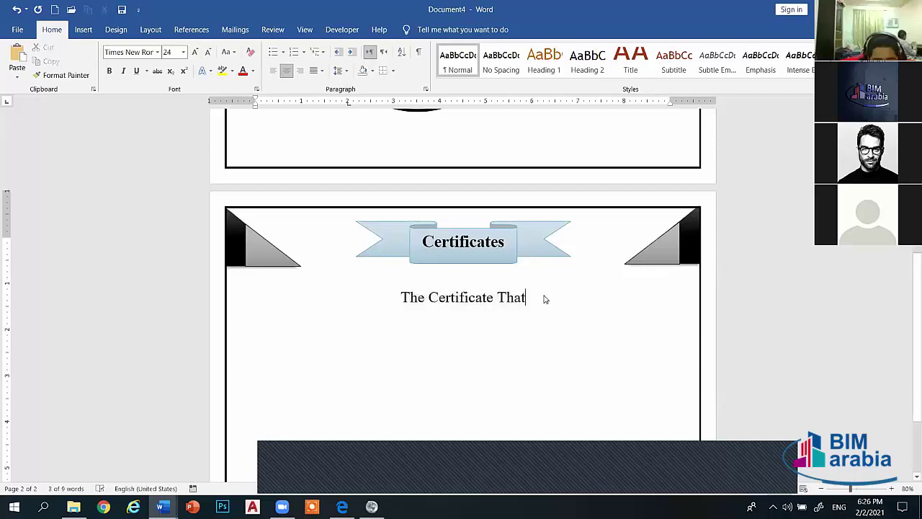
Add the recipient's full name on a new line in bold red 36-pt text.
key("Return")
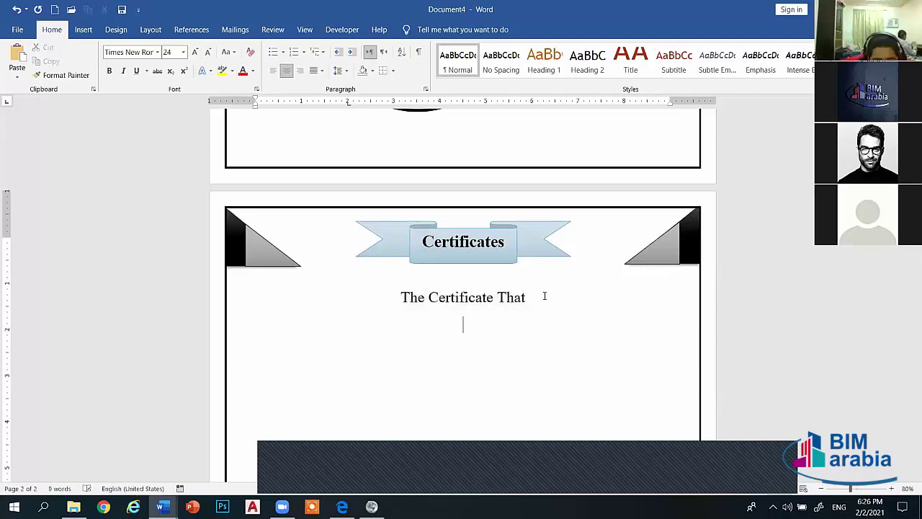
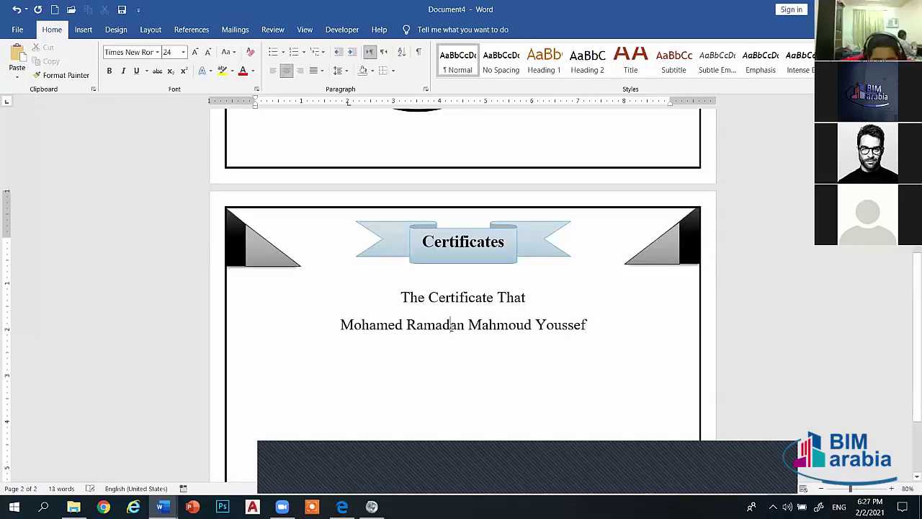
triple_click(452, 325)
left_click(195, 52)
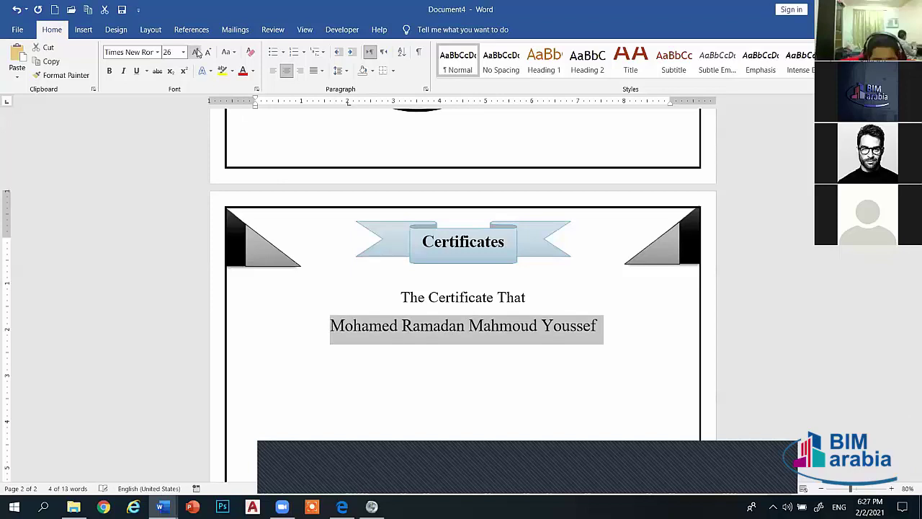
left_click(196, 51)
left_click(195, 52)
left_click(195, 52)
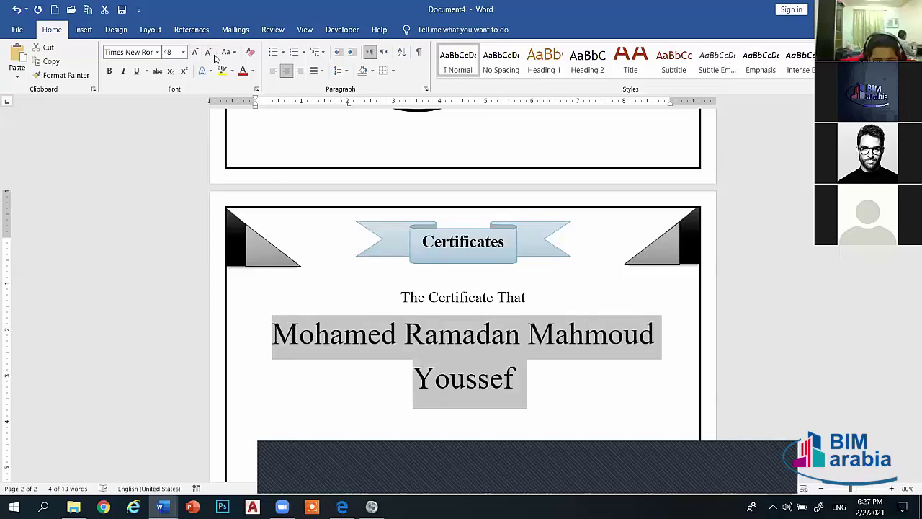
left_click(209, 54)
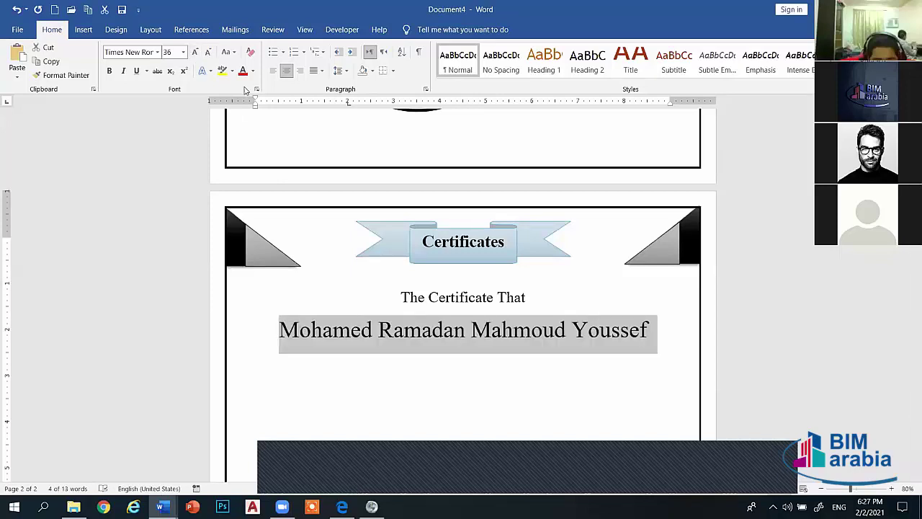
left_click(243, 71)
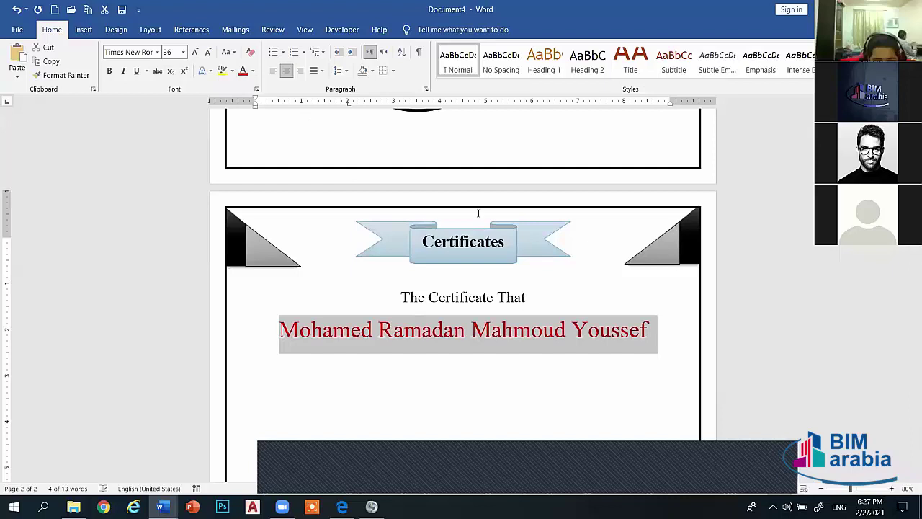
left_click(109, 70)
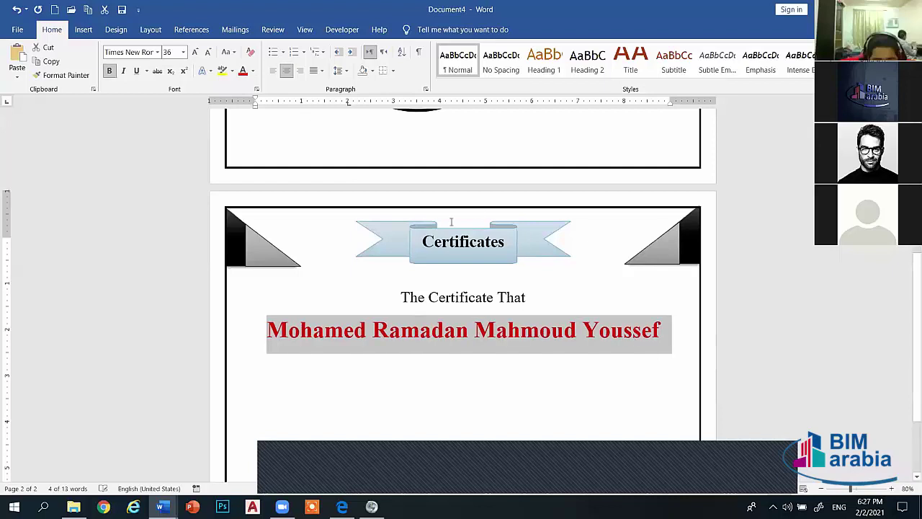
Start a new line below the name and type 'Has'.
left_click(669, 328)
key("Return")
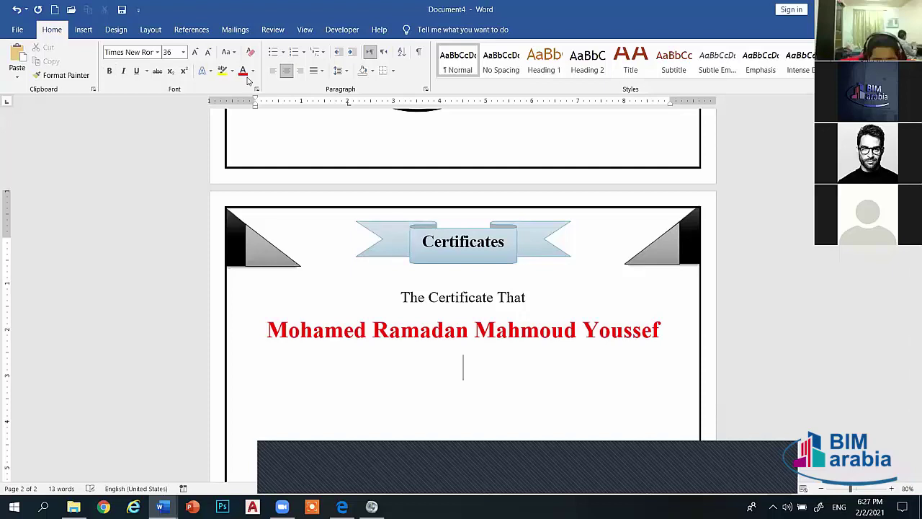
left_click(253, 71)
key("Escape")
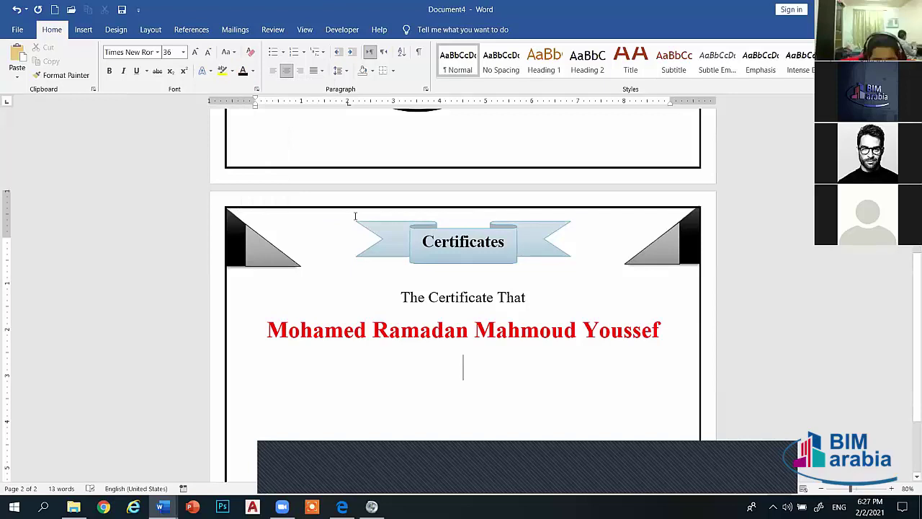
type("Has")
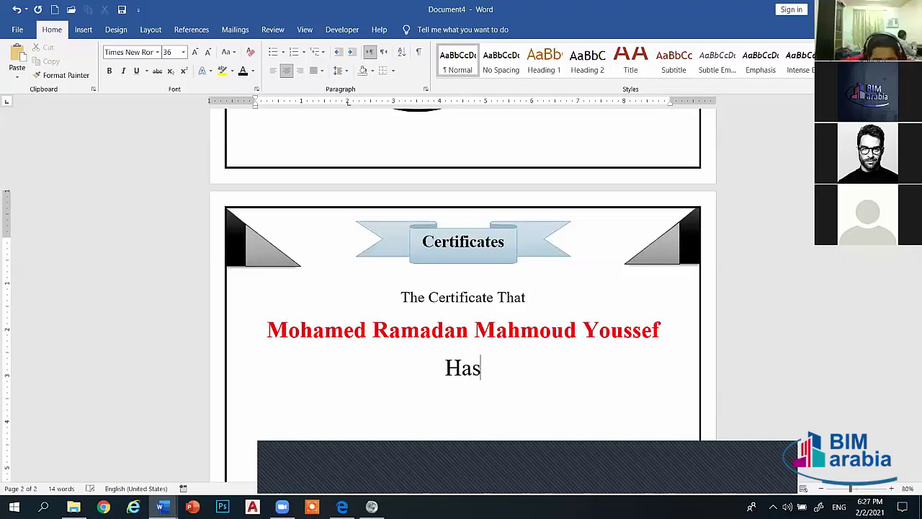
Shrink the word 'Has' back to 24 pt.
left_click(485, 394)
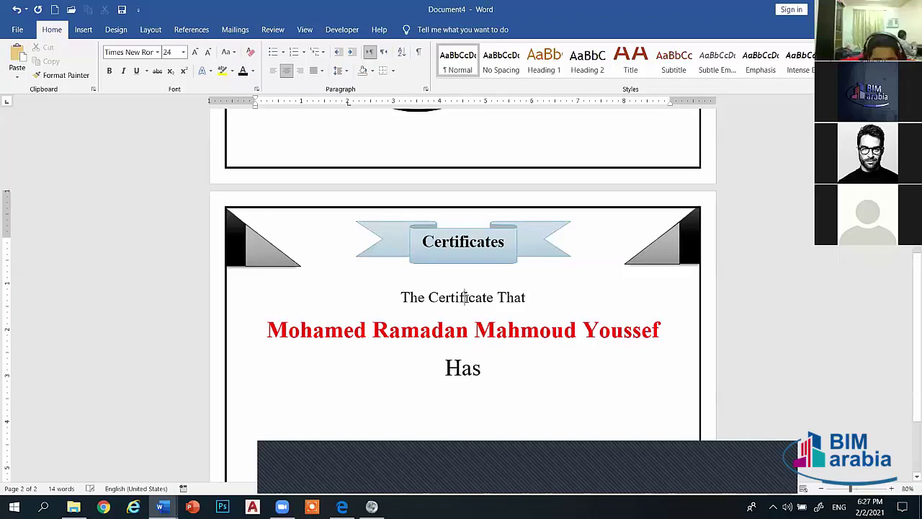
double_click(478, 367)
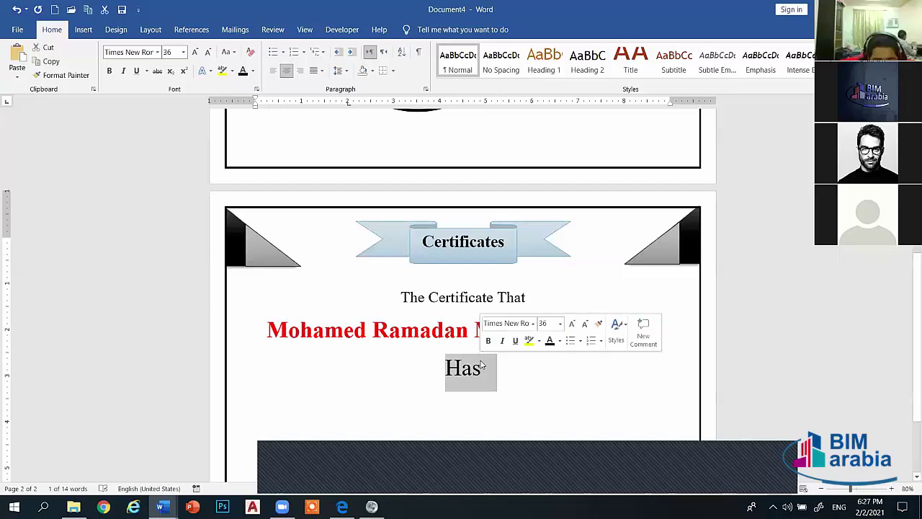
left_click(207, 51)
left_click(208, 52)
left_click(209, 54)
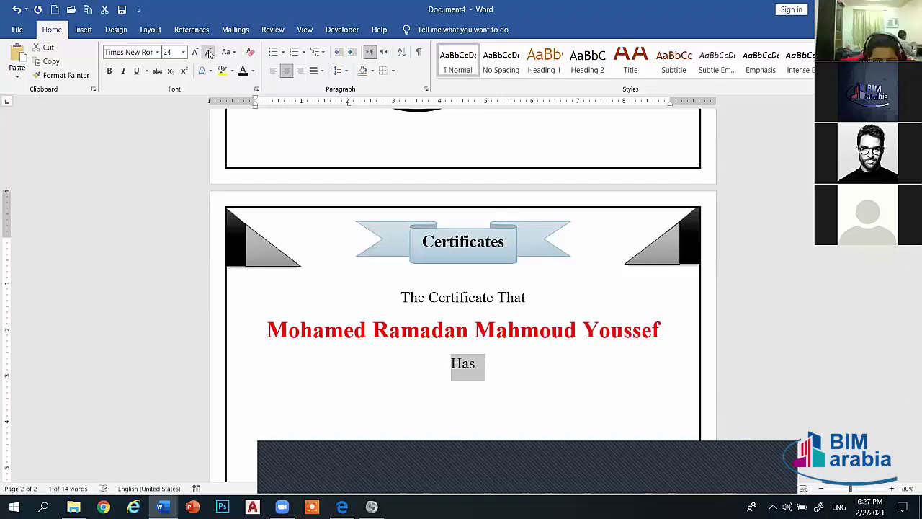
Complete the line to read 'Has Successfully Completed the Course'.
left_click(490, 370)
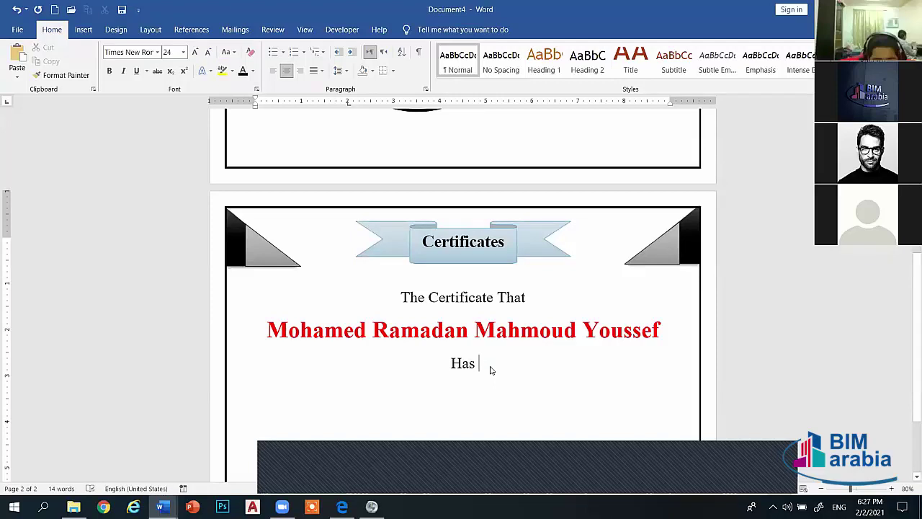
type("Su")
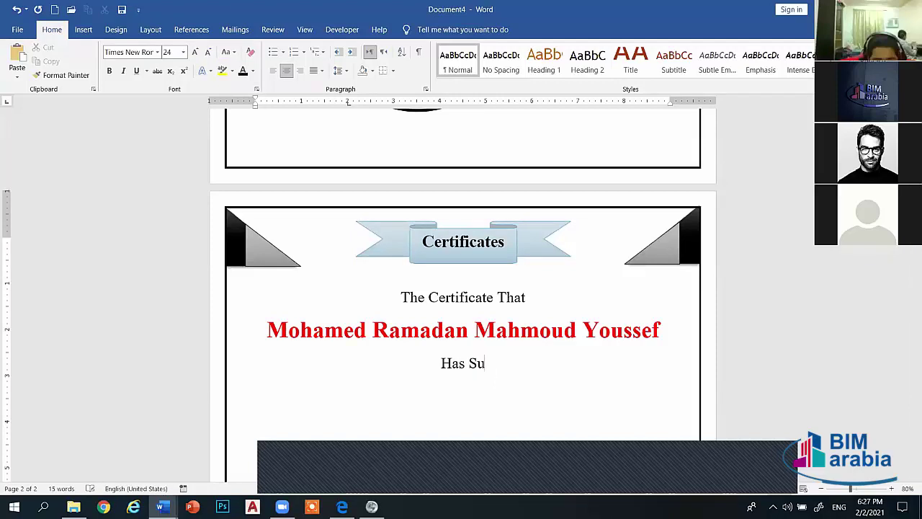
type("c")
type("cess")
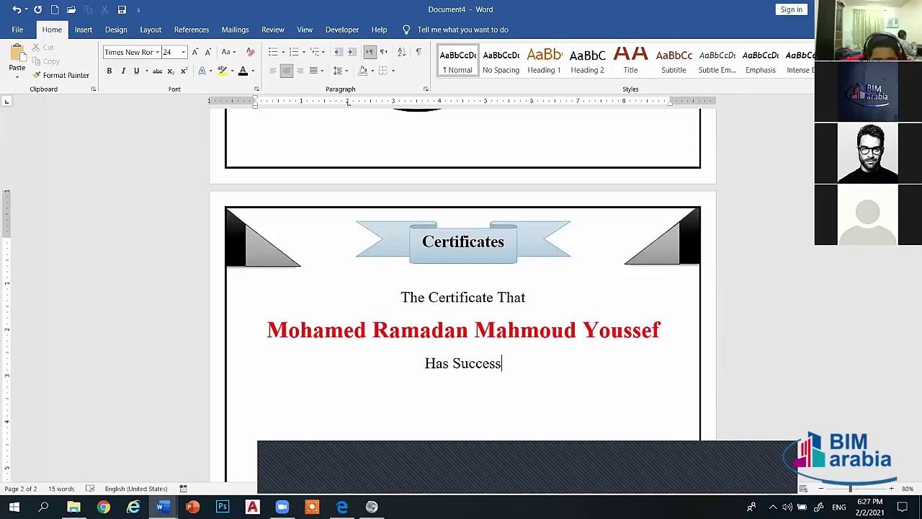
type("f")
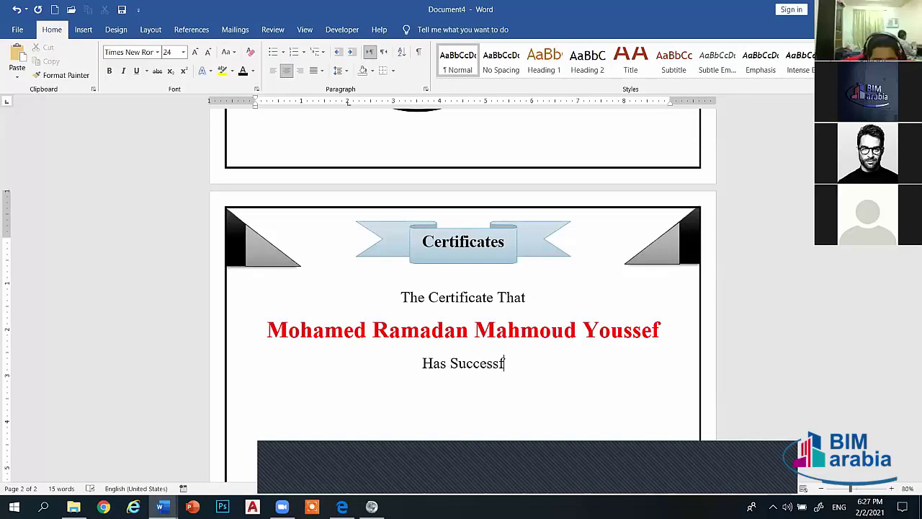
type("ull")
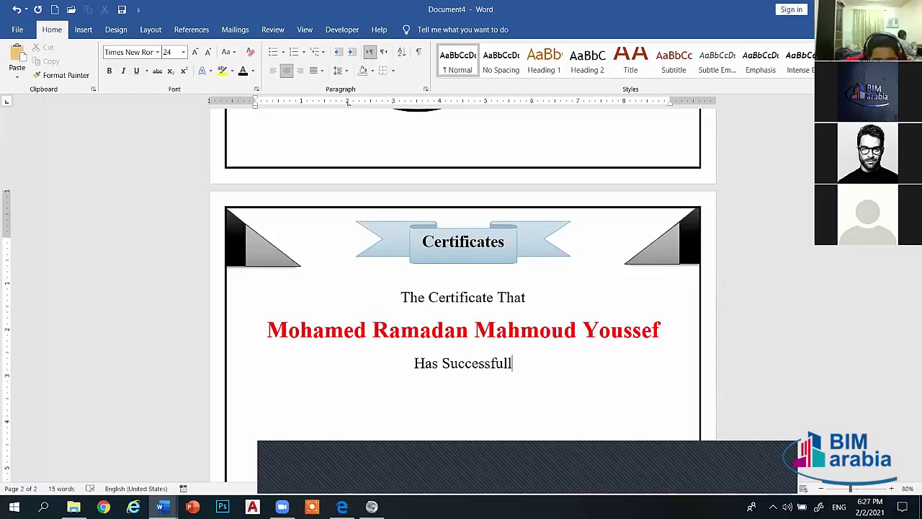
type("y ")
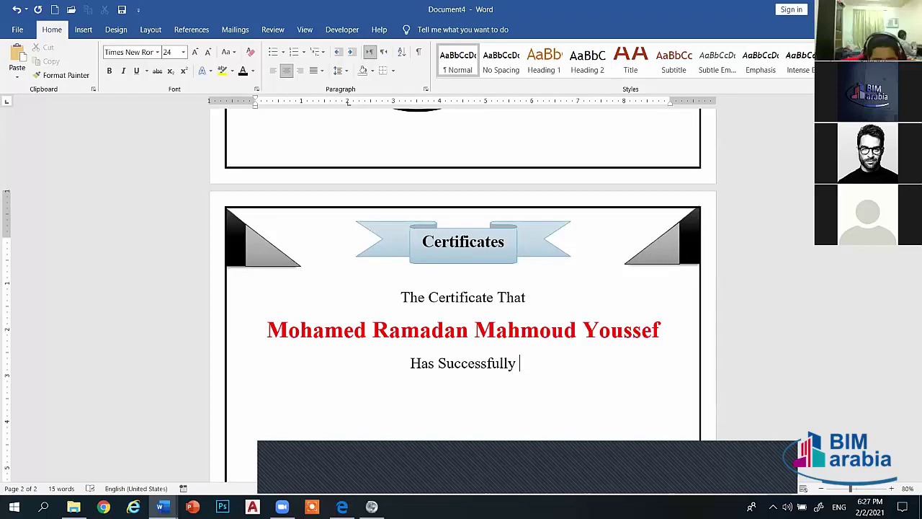
type("C")
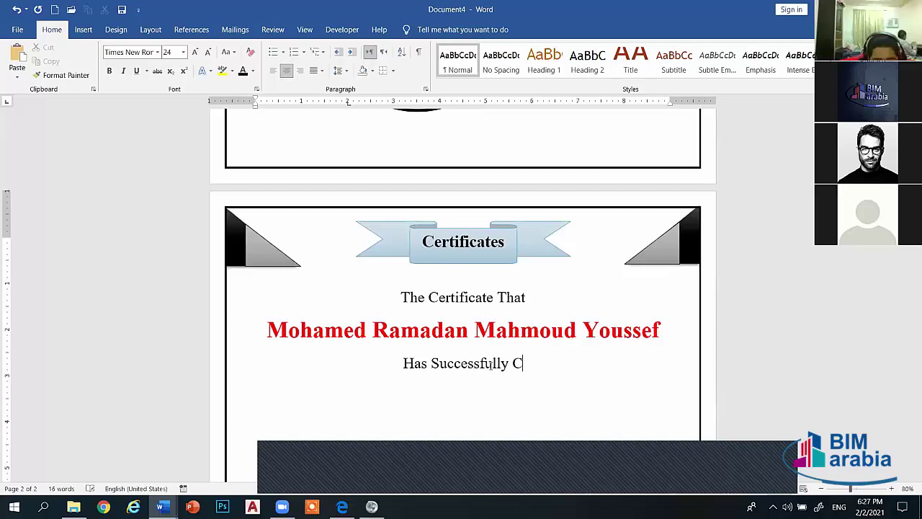
type("om")
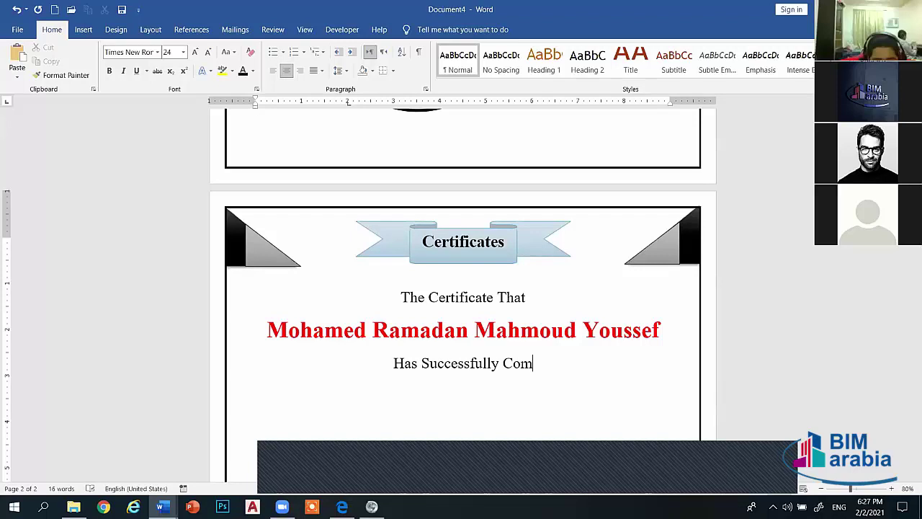
type("ple")
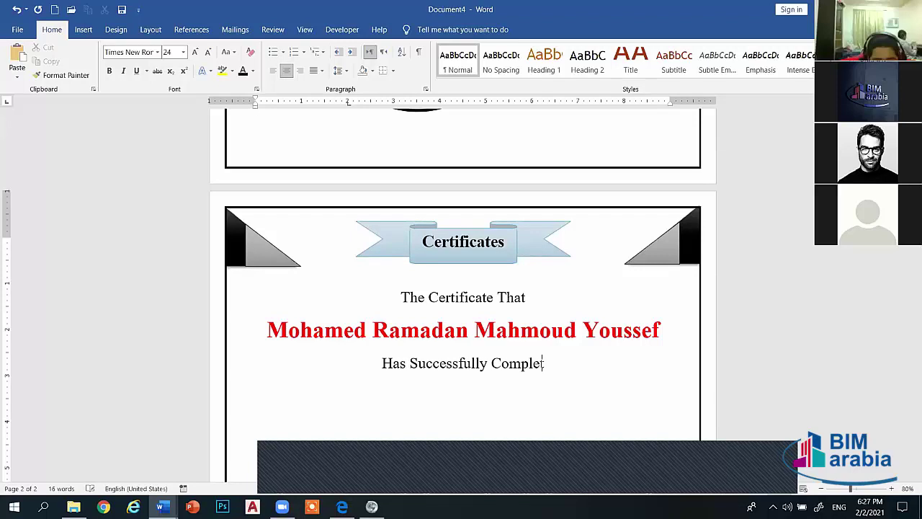
type("ted ")
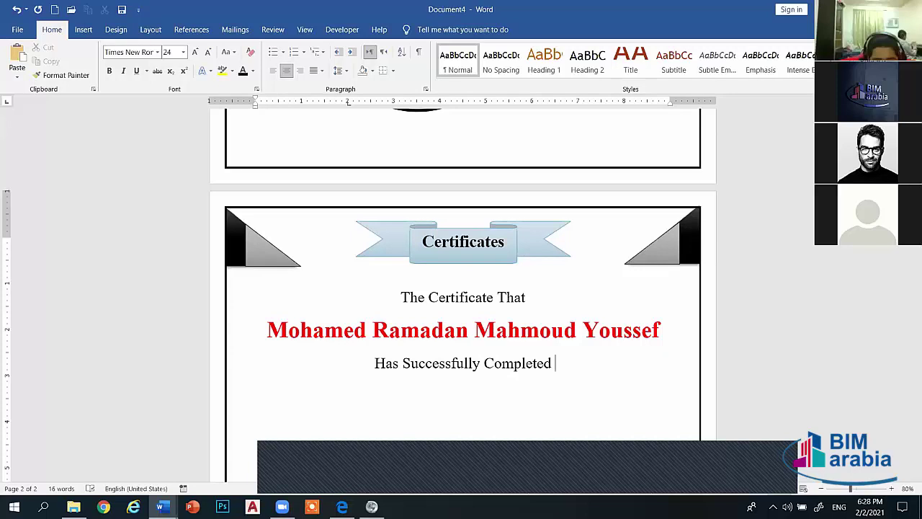
type("the ")
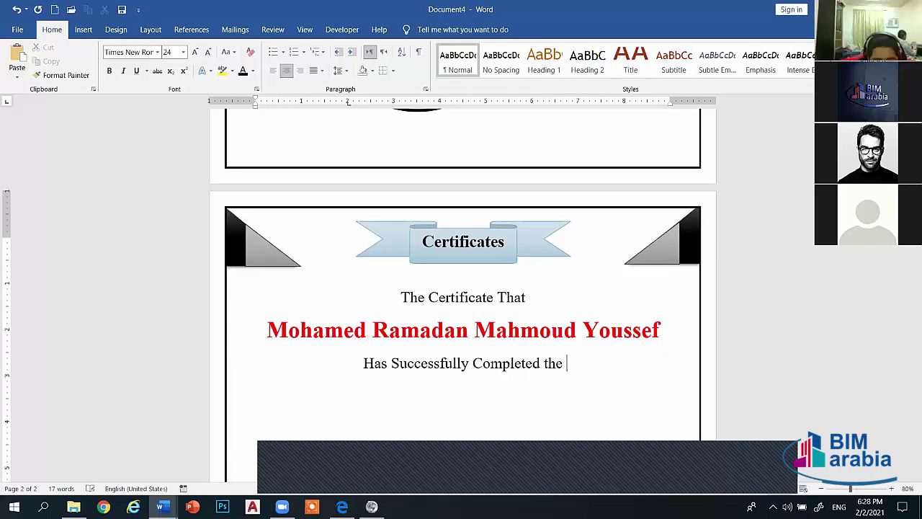
type("c")
key("BackSpace")
type("Cours")
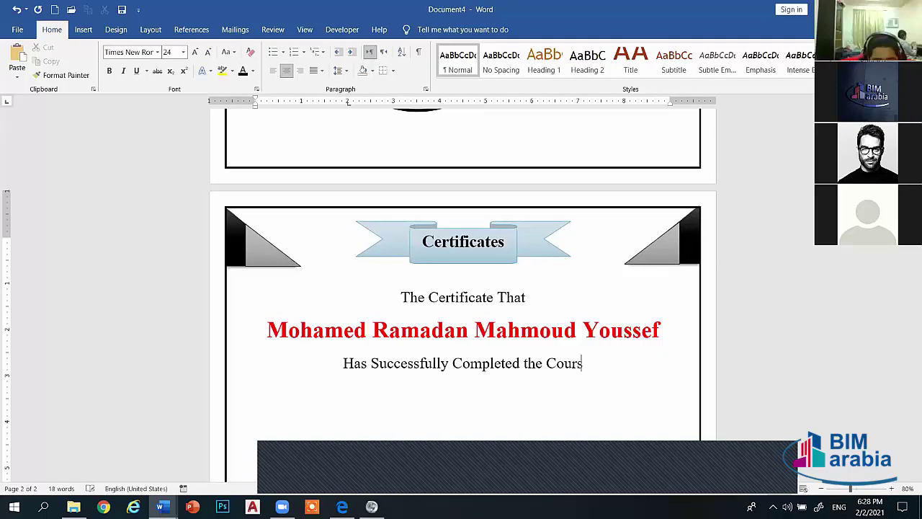
type("e")
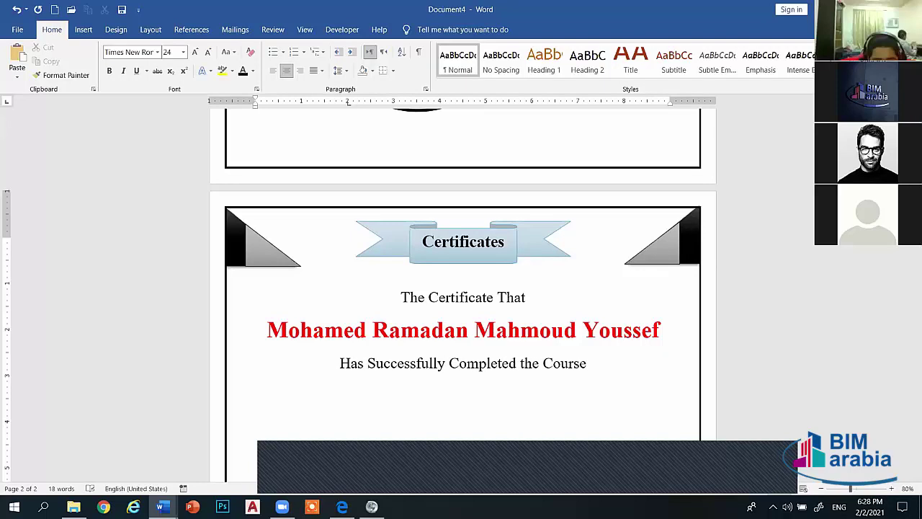
Type the course title 'Microsoft Office Diploma' on the next line.
type("M")
type("icr")
type("osoft")
type(" Office ")
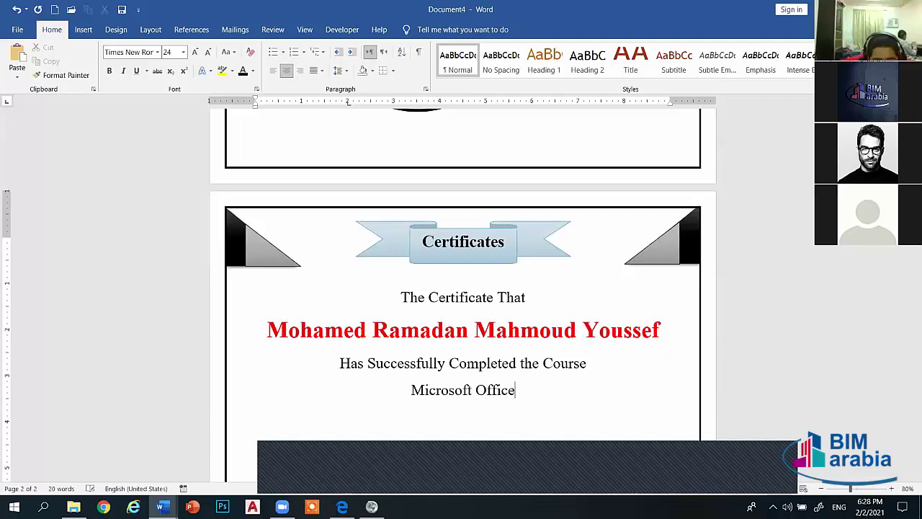
type("Dip;")
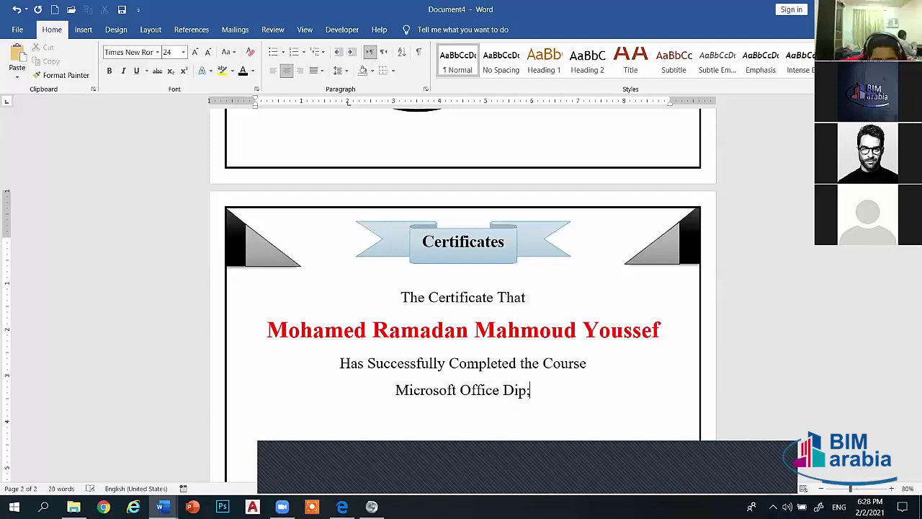
key("BackSpace")
type("o")
key("BackSpace")
type("l")
type("oma")
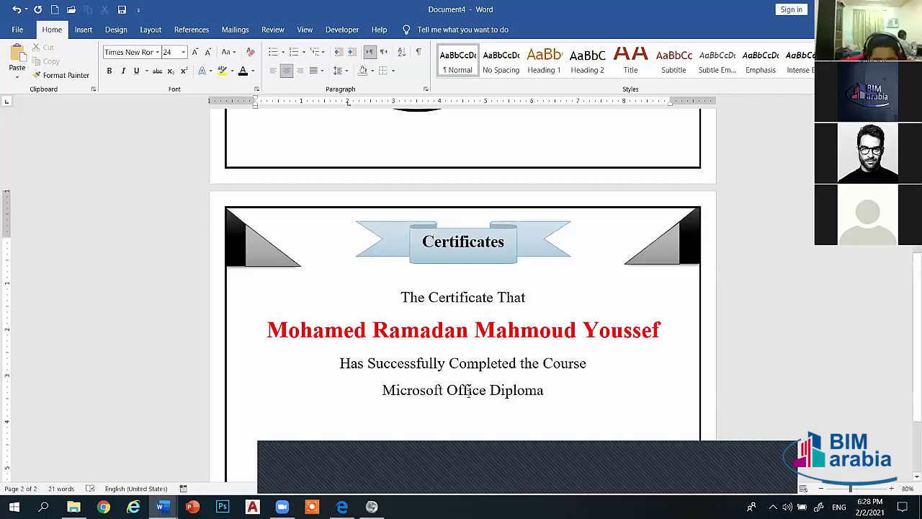
Make the Microsoft Office Diploma title bold, red and 36 pt.
triple_click(468, 389)
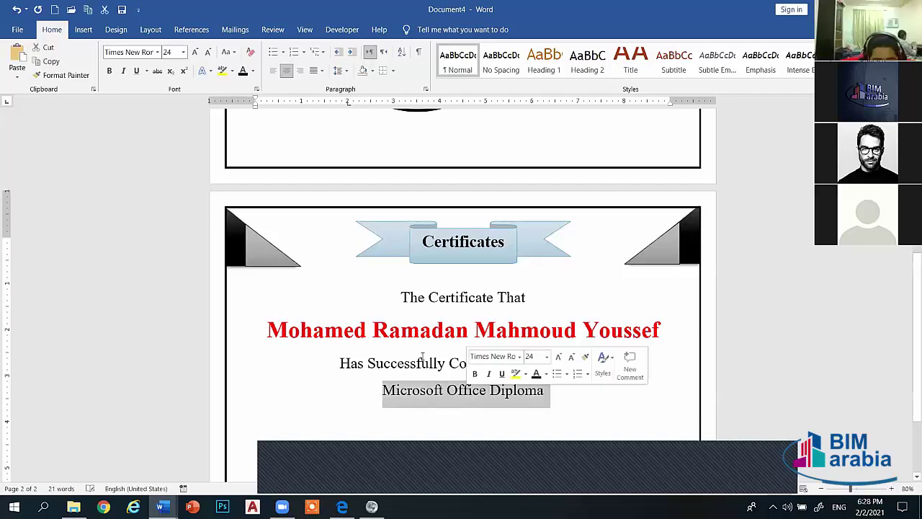
left_click(109, 71)
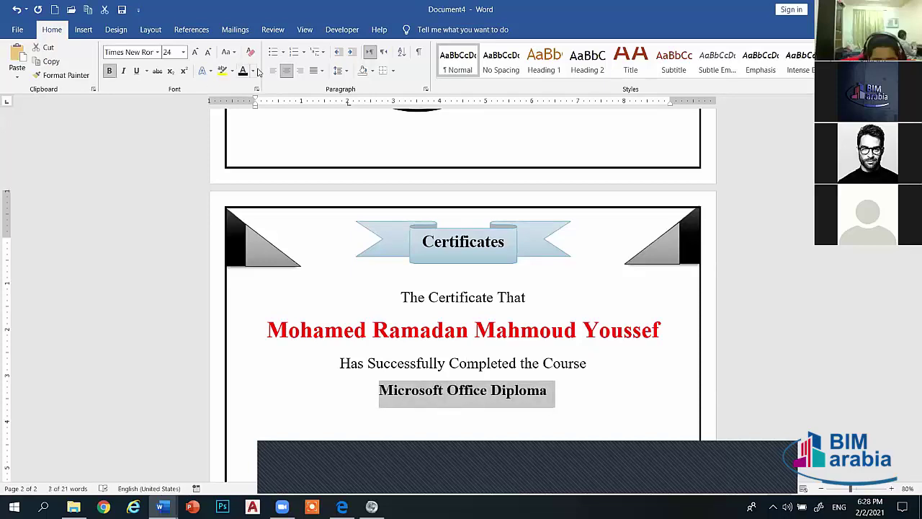
left_click(253, 70)
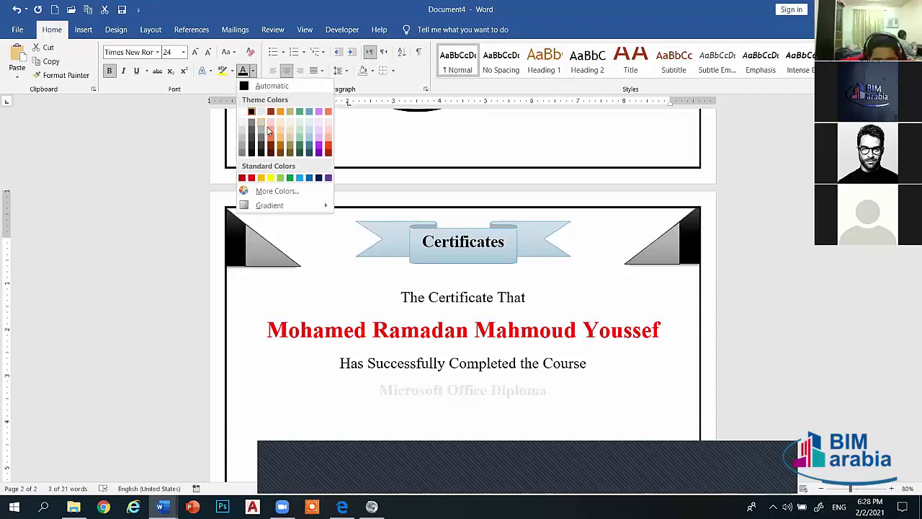
left_click(251, 178)
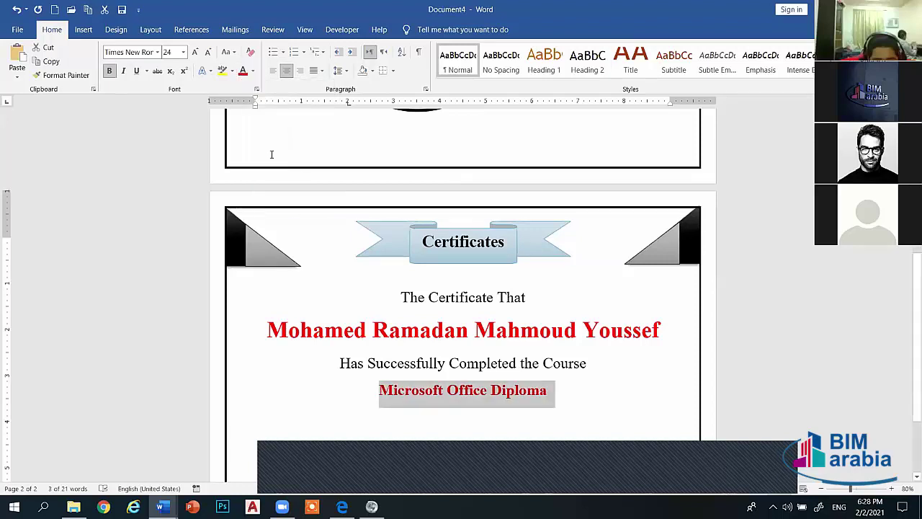
left_click(196, 53)
left_click(195, 52)
left_click(195, 52)
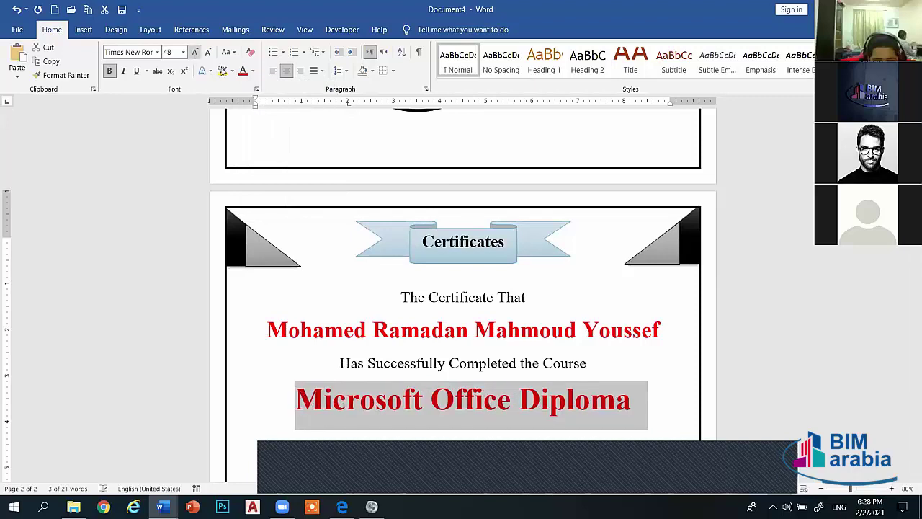
left_click(207, 51)
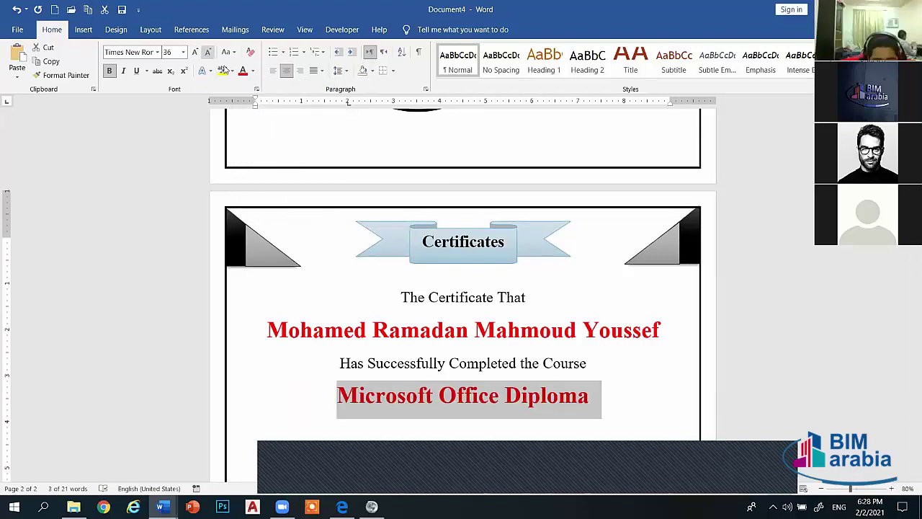
left_click(611, 394)
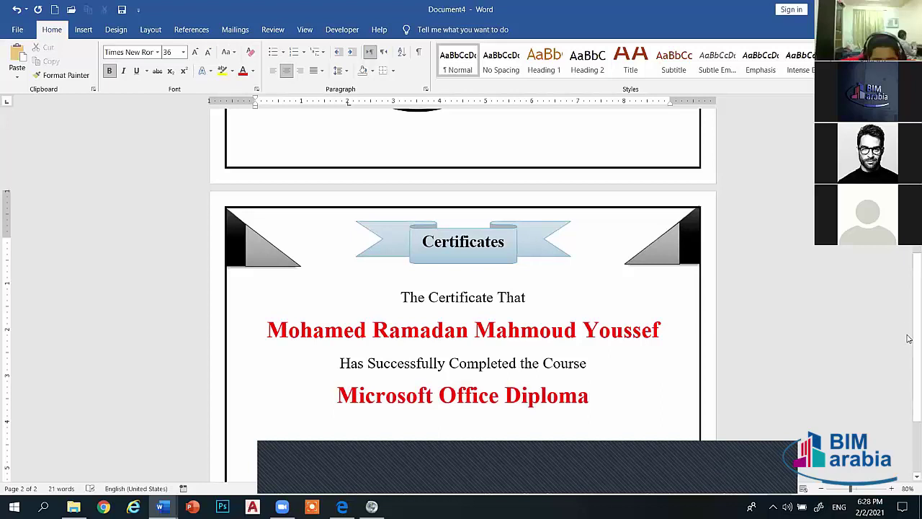
Switch to black text and type 'This is a / an 200 Hours Course' below the title.
left_click_drag(909, 339, 909, 353)
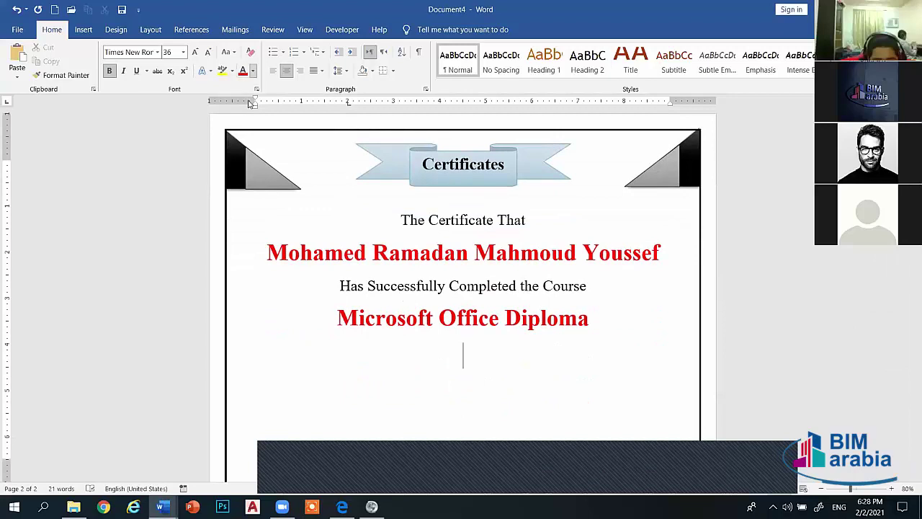
left_click(253, 70)
left_click(166, 127)
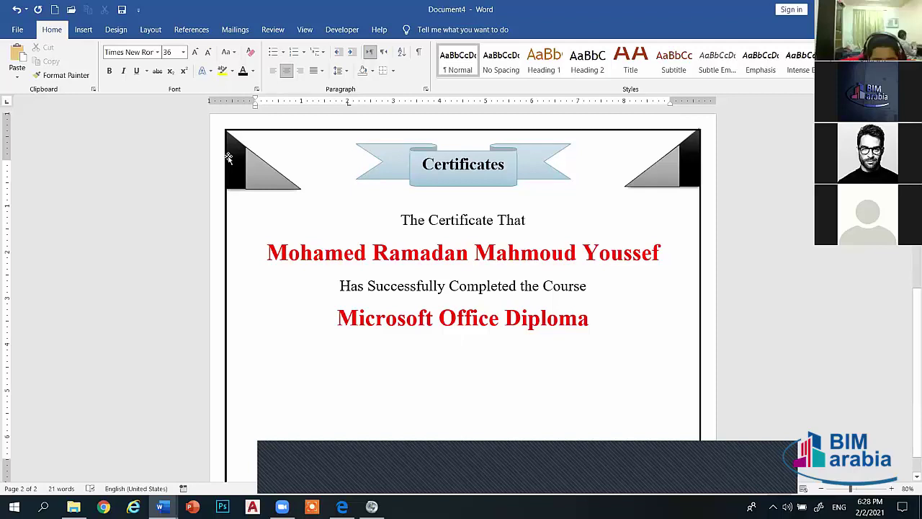
type("T")
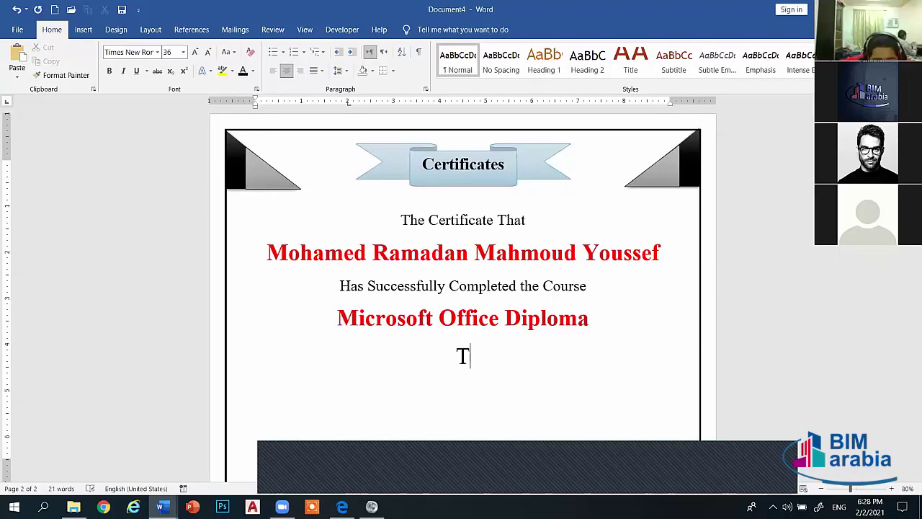
type("his is ")
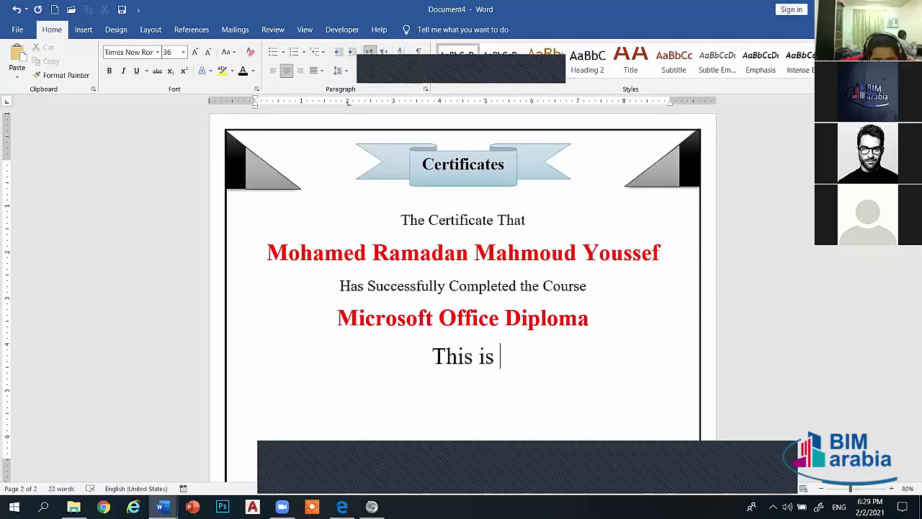
type("a /")
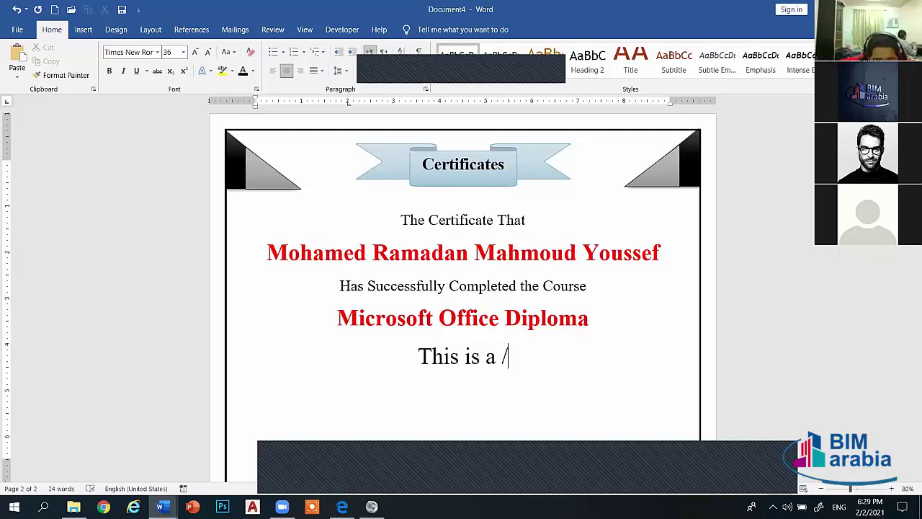
type(" an")
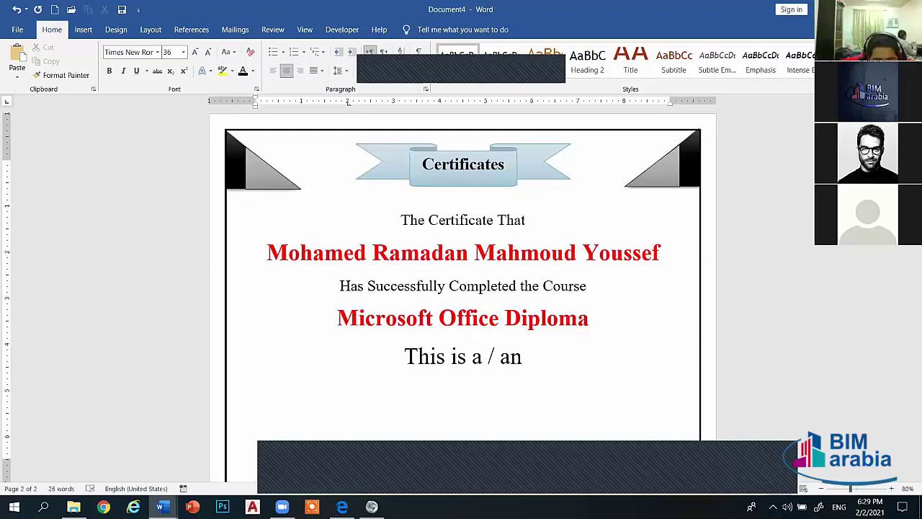
type(" 200 H")
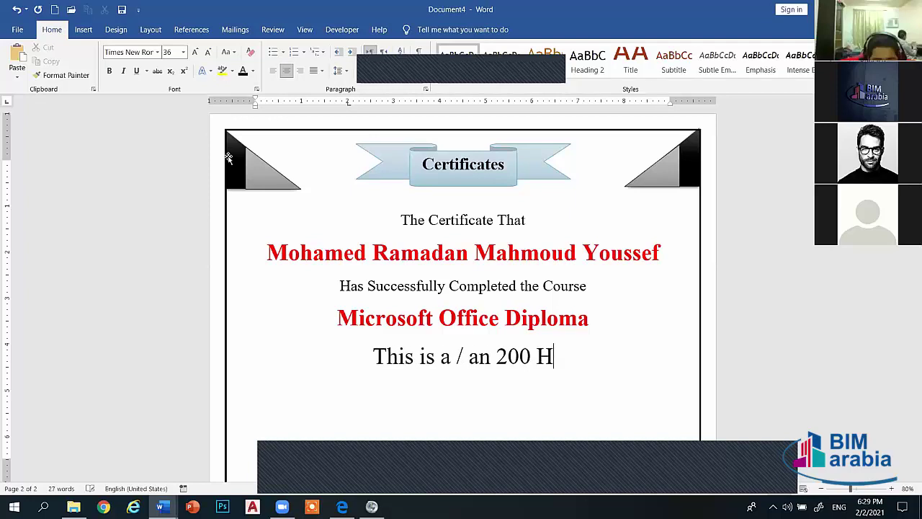
type("ours")
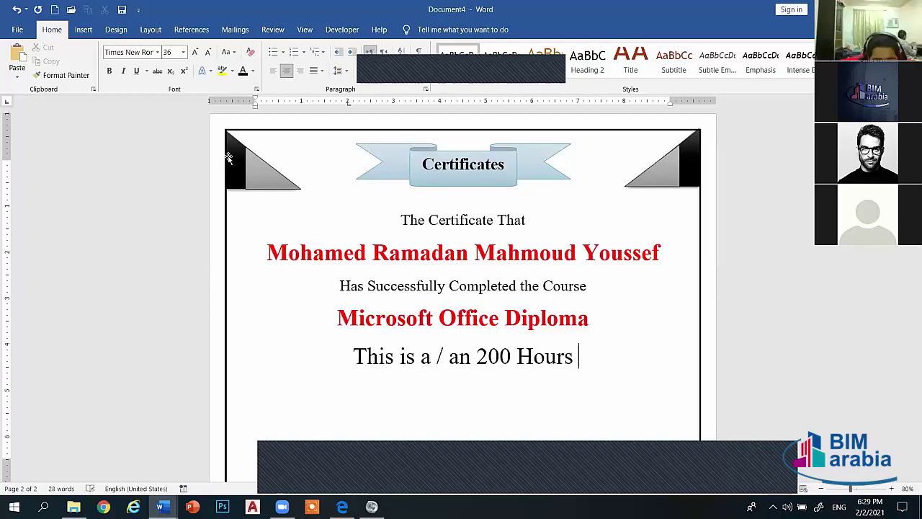
type(" Cou")
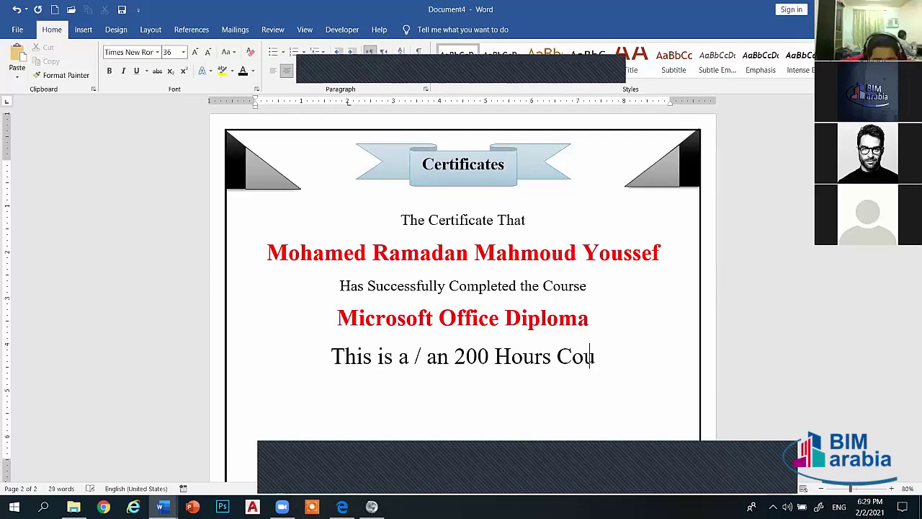
type("rse")
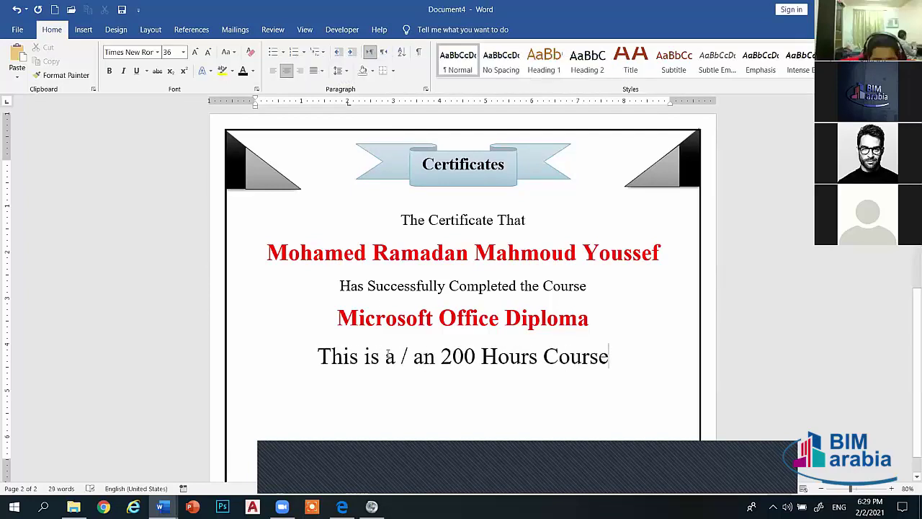
Shrink the hours line to 24 pt and correct 'an' to 'a' via spelling suggestions.
triple_click(388, 355)
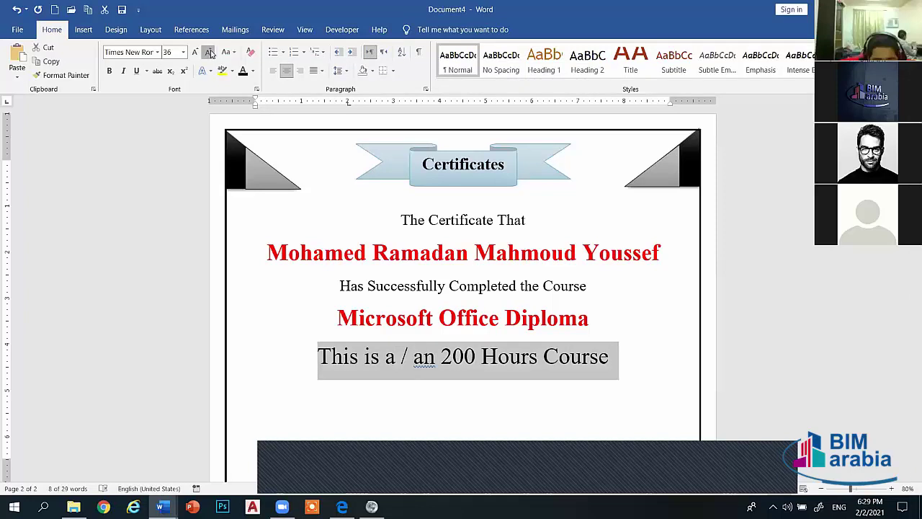
triple_click(208, 53)
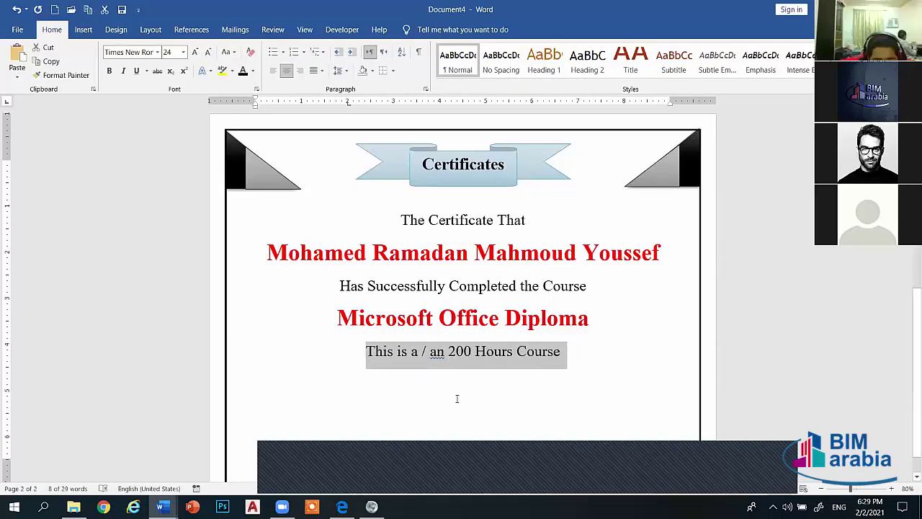
left_click(438, 352)
right_click(438, 351)
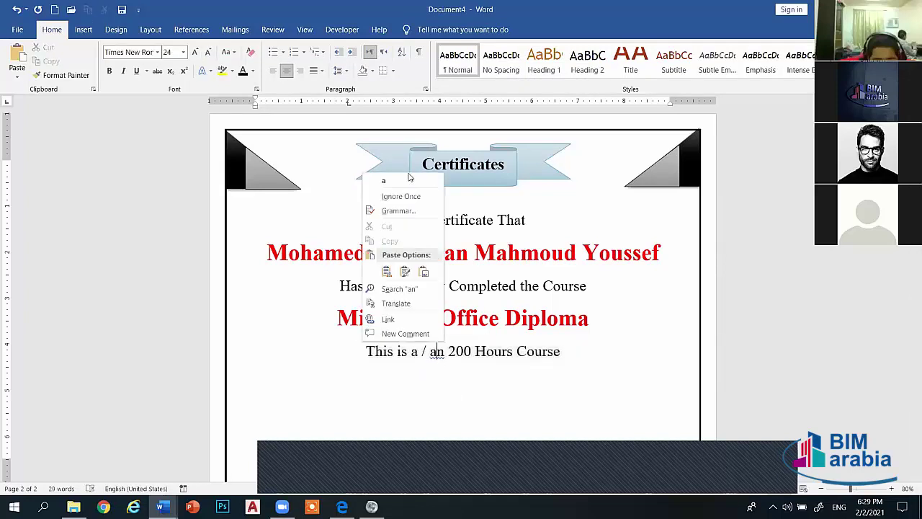
left_click(407, 181)
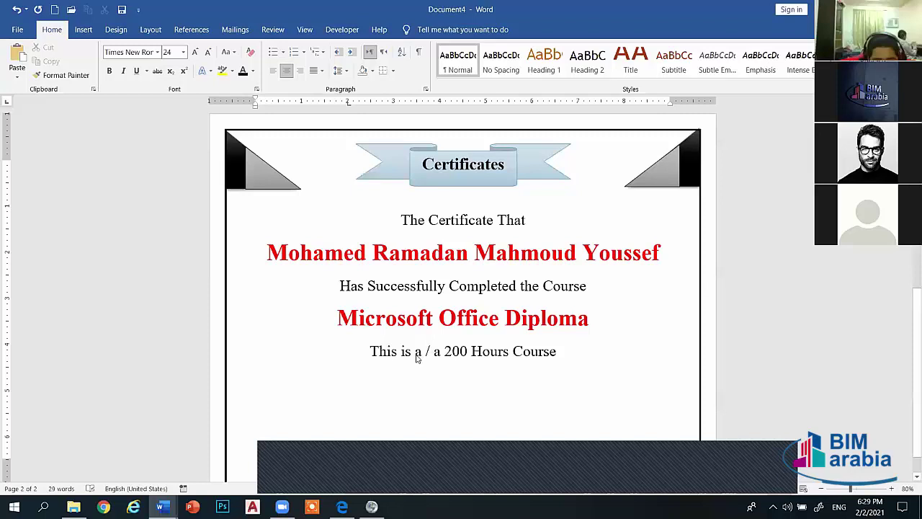
Delete the redundant 'a /' and make 200 bold.
left_click_drag(416, 358, 459, 358)
key("Delete")
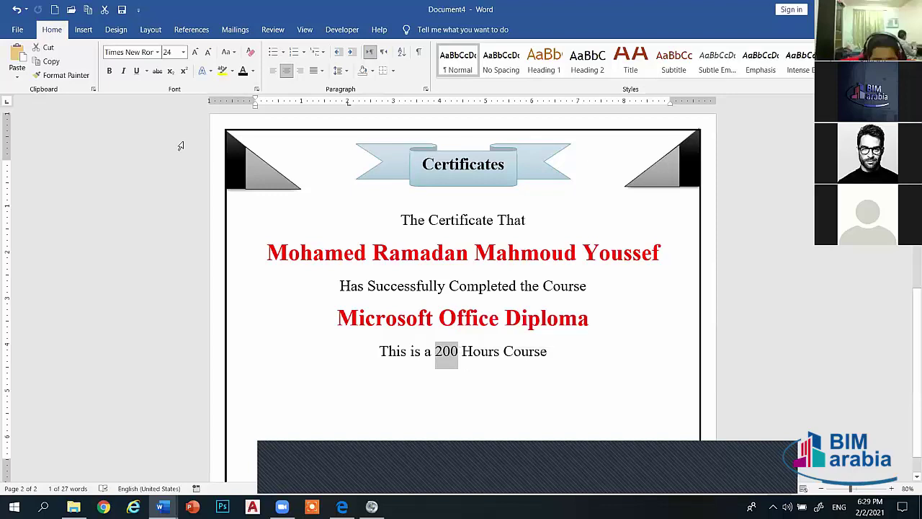
left_click(109, 71)
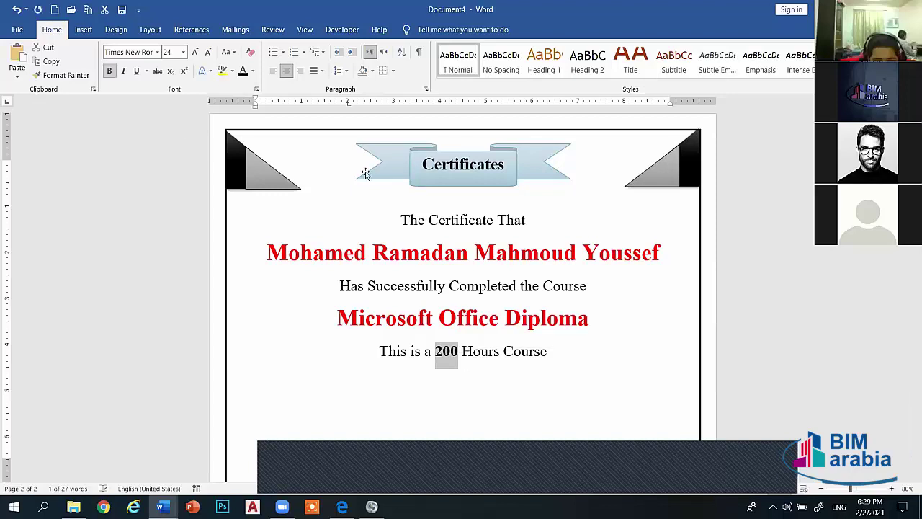
left_click(583, 360)
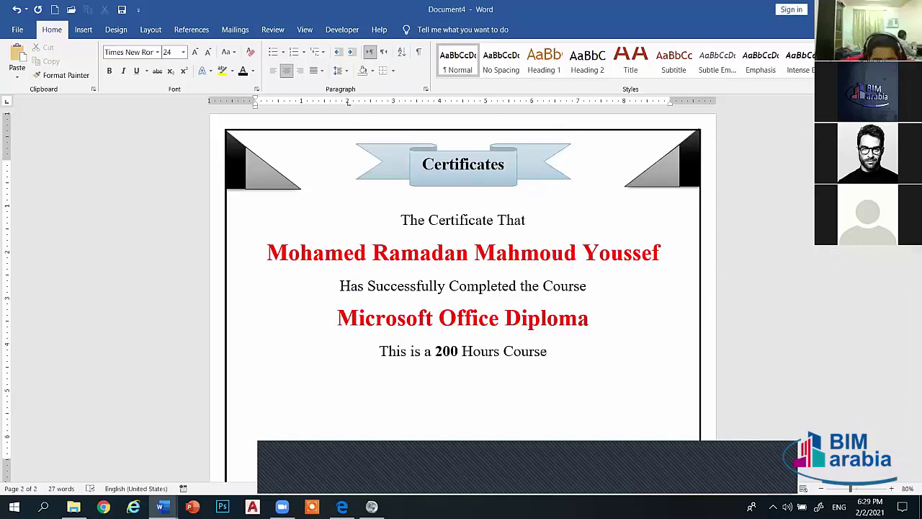
Type 'Which content of (Word - PowerPoint -' on a new line.
type("W")
type("hich co")
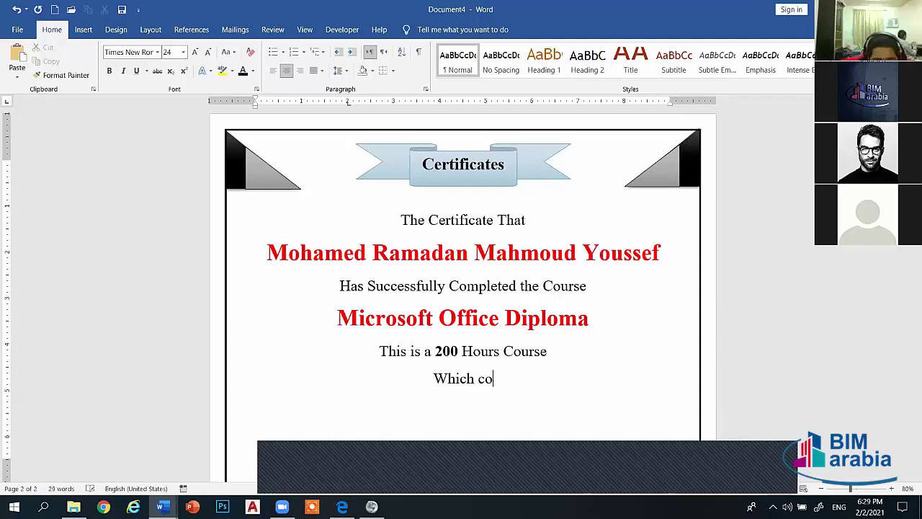
type("ntent o")
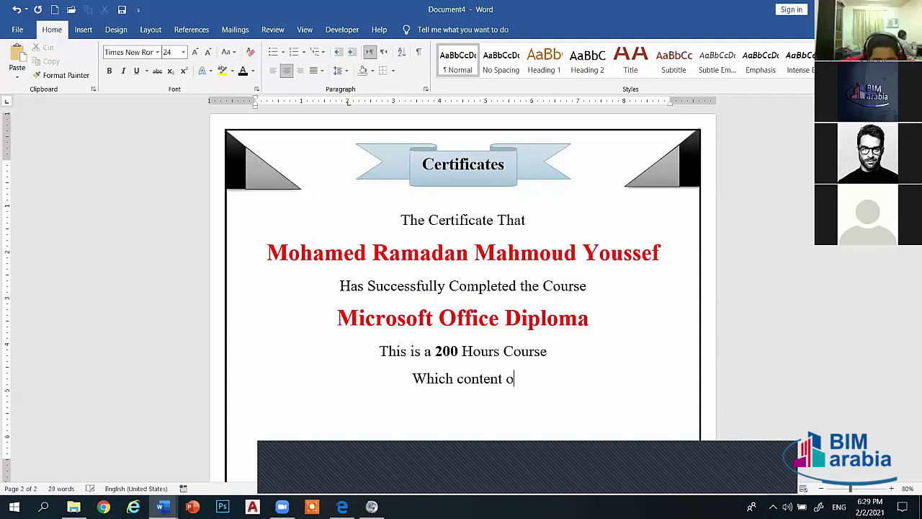
type("f")
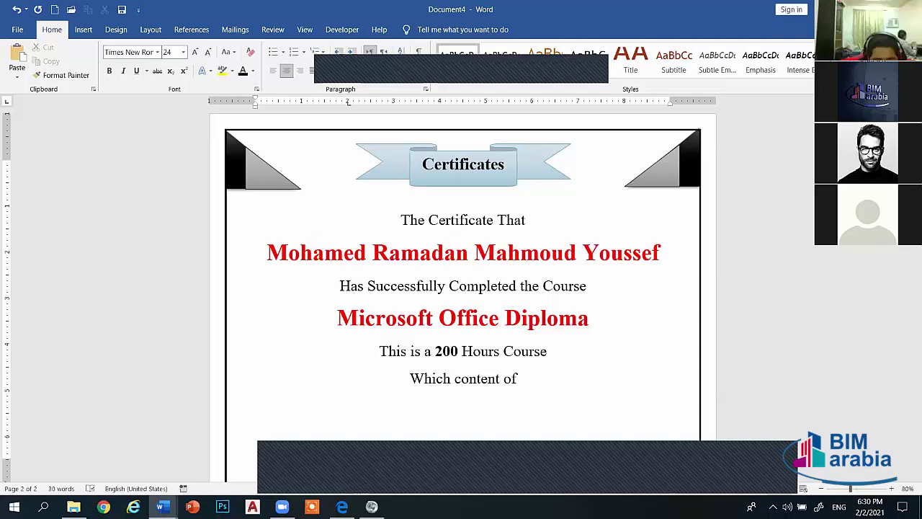
type("(")
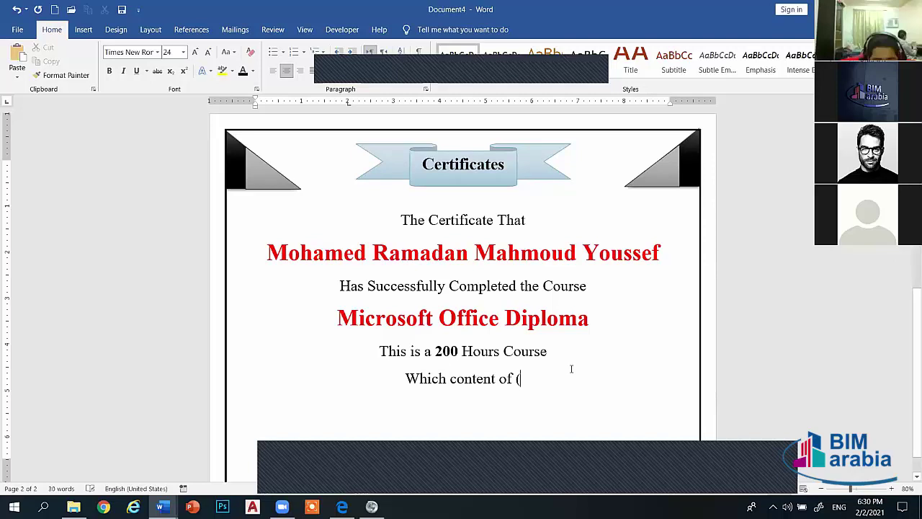
type("Word")
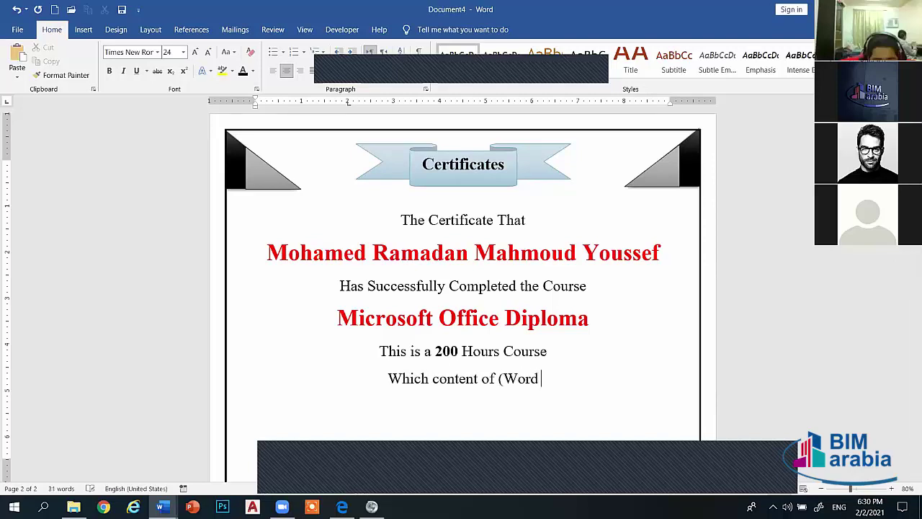
type(" - p")
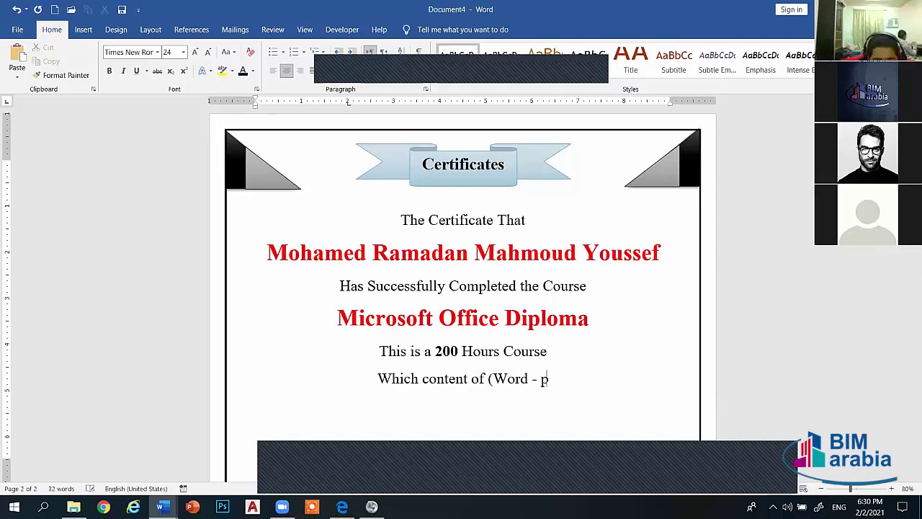
key("BackSpace")
type("P")
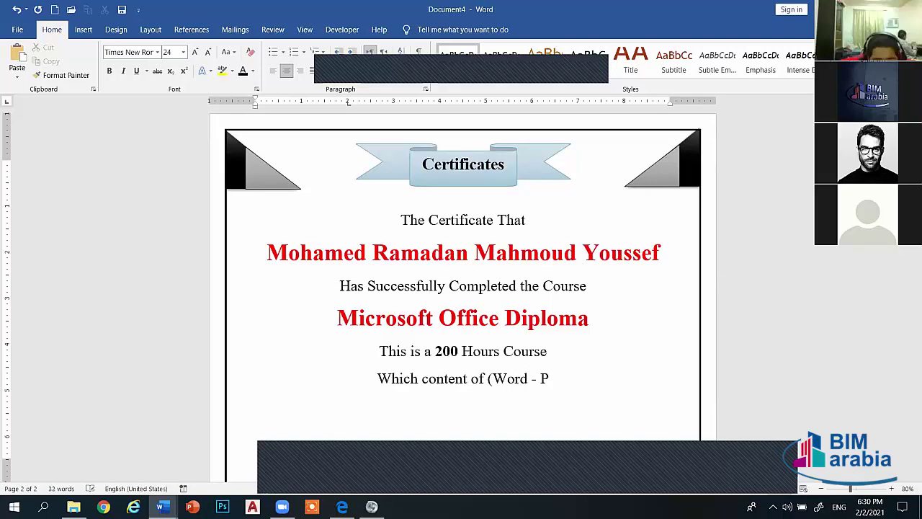
type("ower")
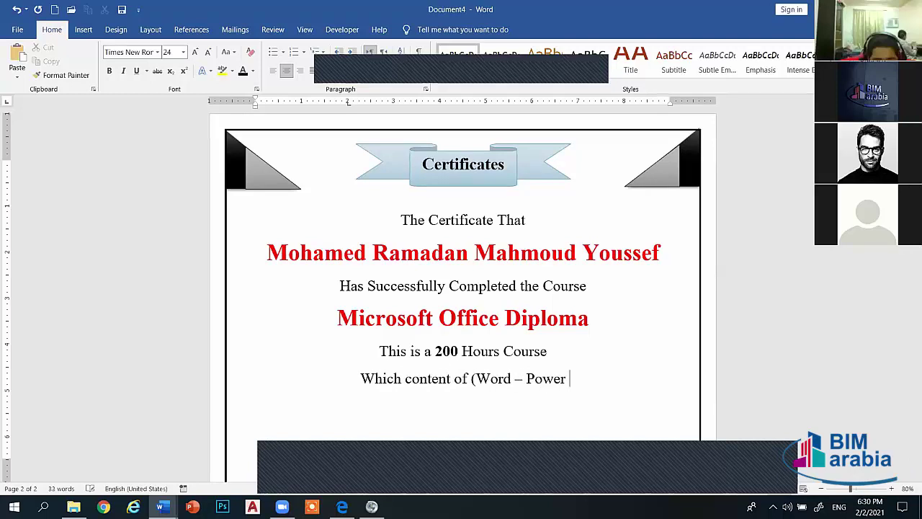
key("BackSpace")
type("Point ")
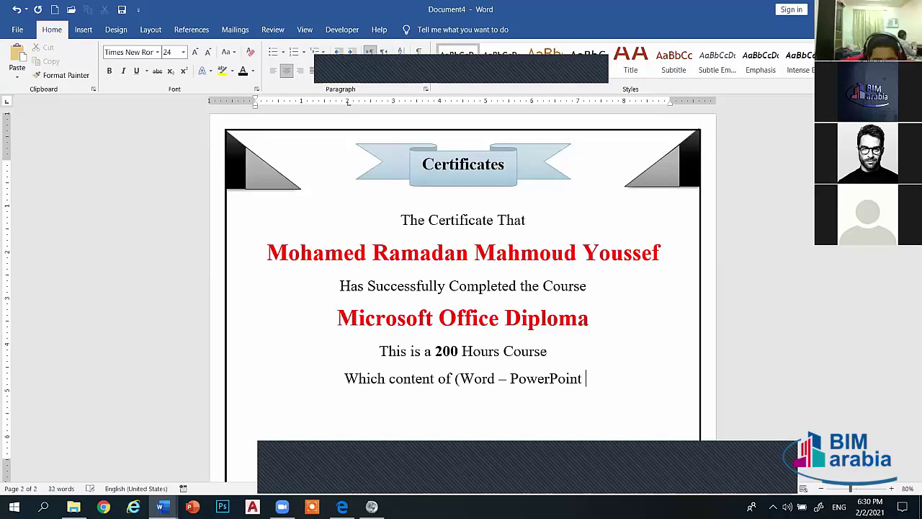
type("-")
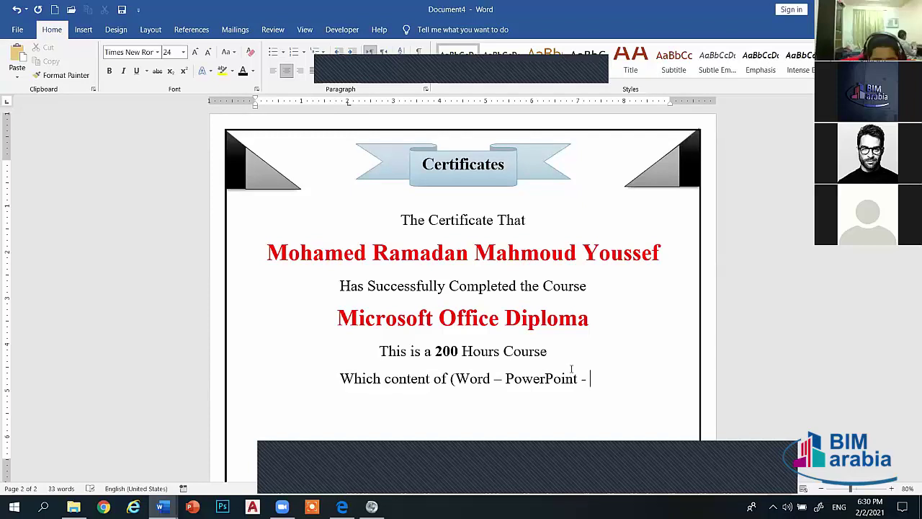
Continue the list with 'Excel - Access - Outlook -'.
type("Excel - ccess")
key("Left")
key("Left")
key("Left")
key("Left")
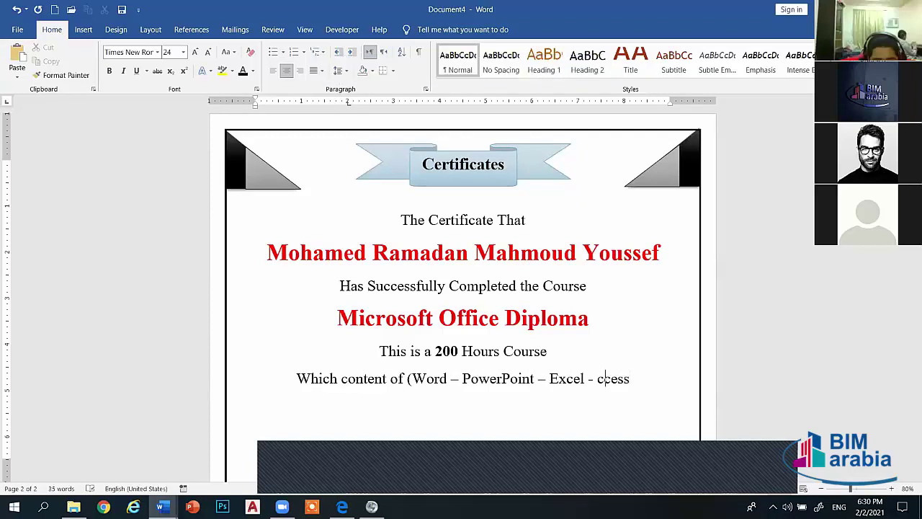
type("A")
key("Right")
key("Right")
key("Right")
key("Right")
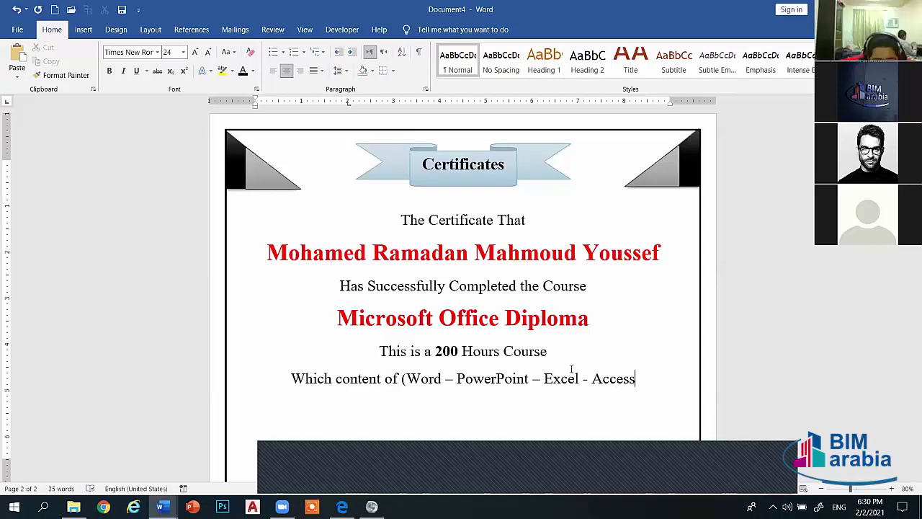
type("- Ou")
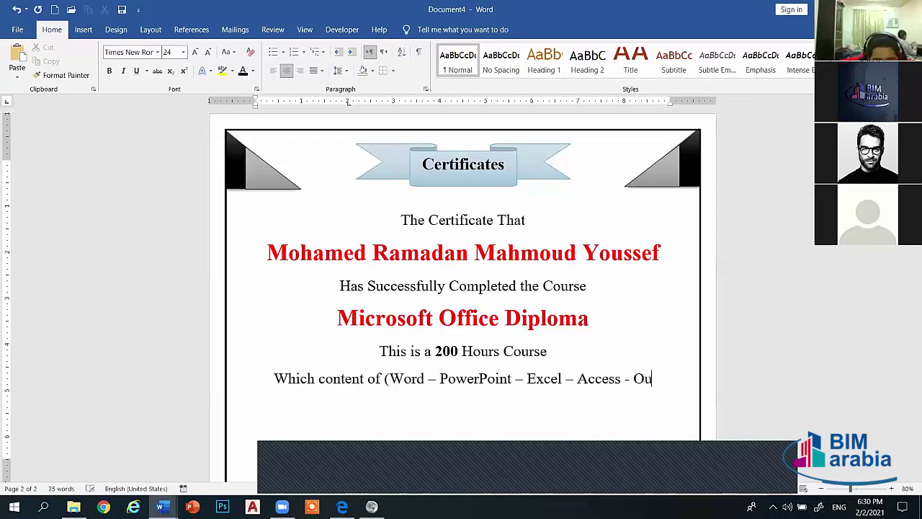
type("tlook")
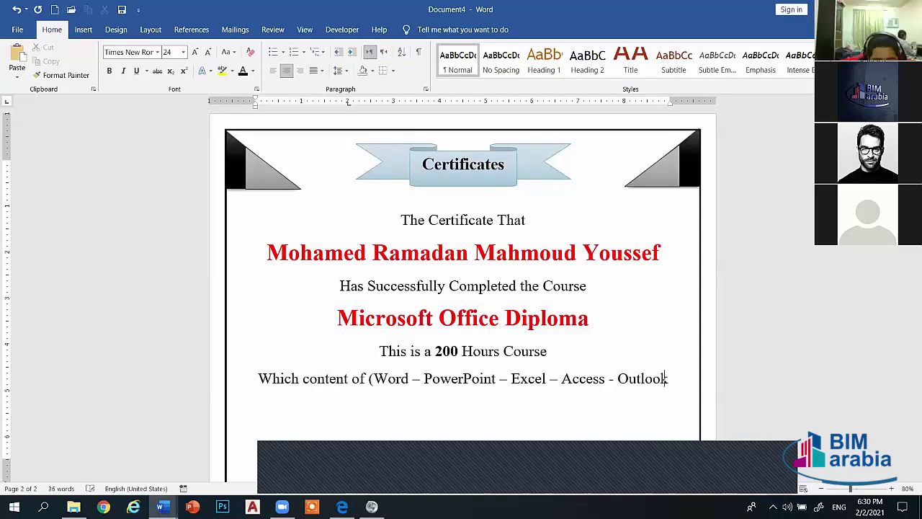
type(" -")
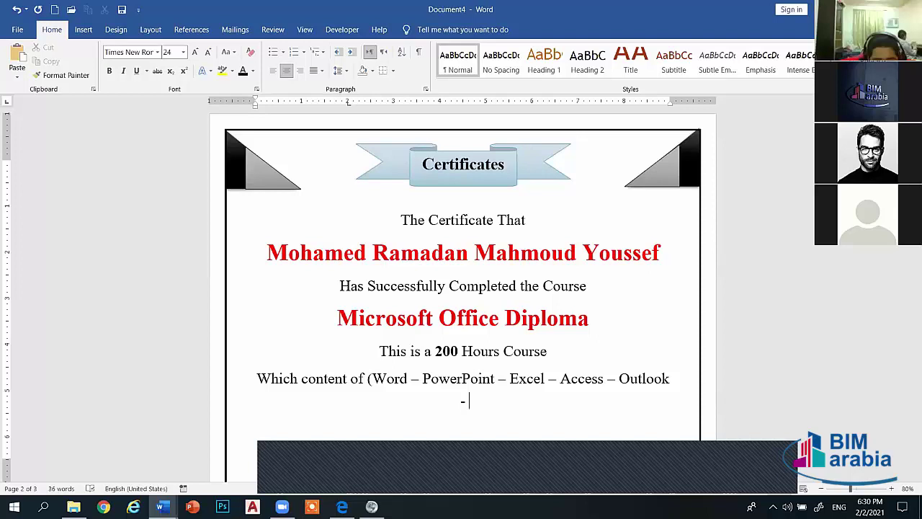
Add 'Project - Publisher - Form - Visio - Teams - InfoPath - OneNote - SharePoint' and close the bracket.
type("Project - Pub")
type("lisher")
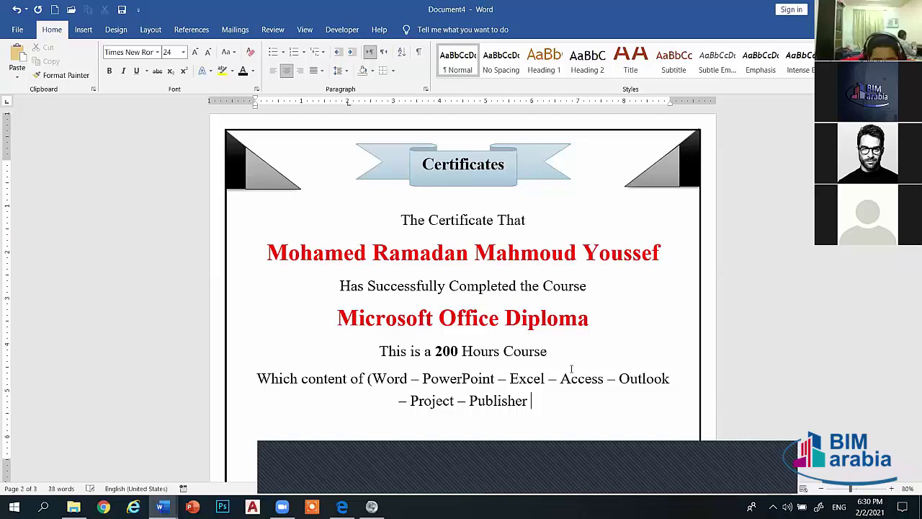
type(" -")
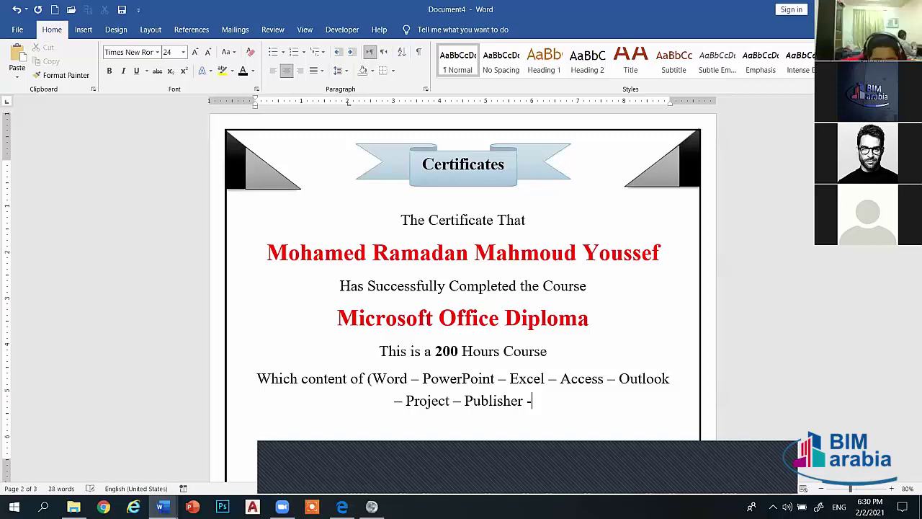
type(" Form - Visio -")
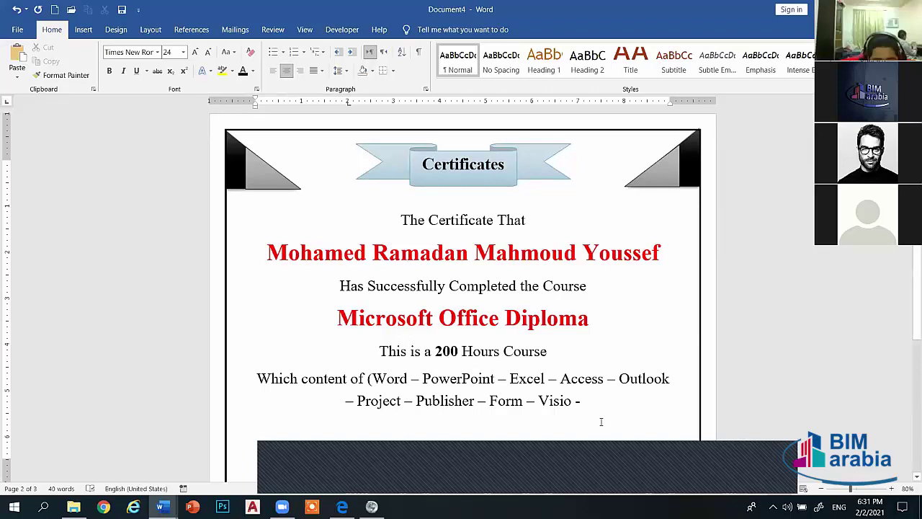
left_click(601, 421)
type("Teams -")
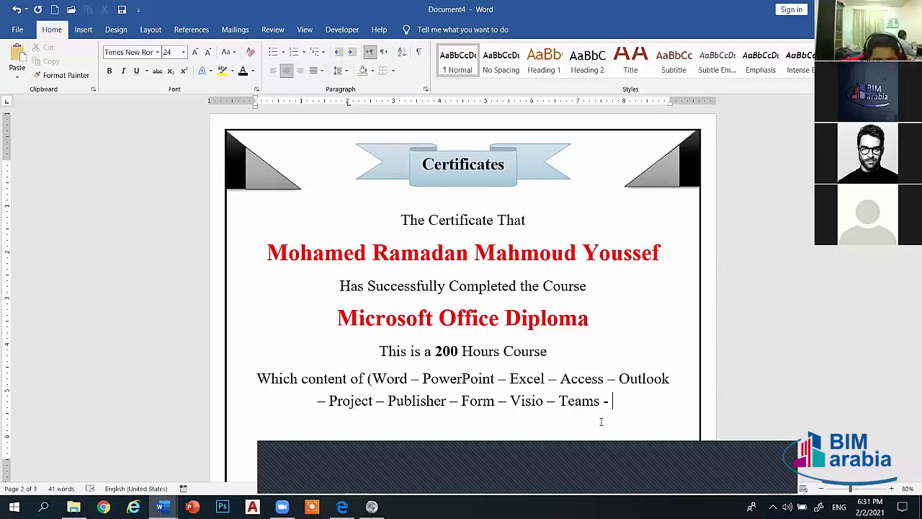
type("Inf")
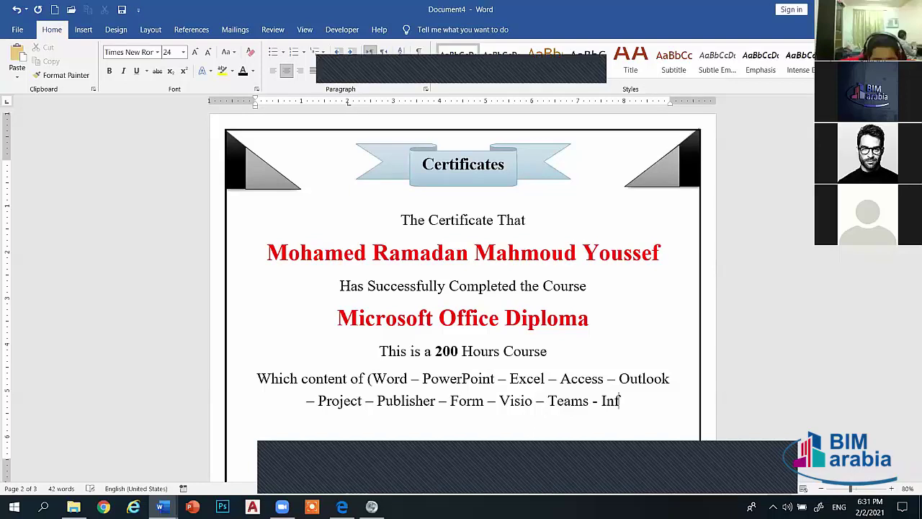
type("oPath - ")
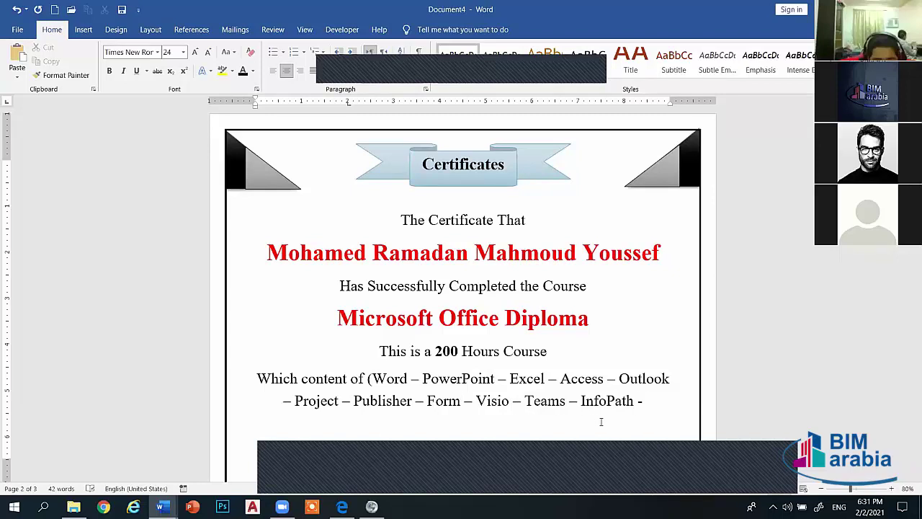
type("One")
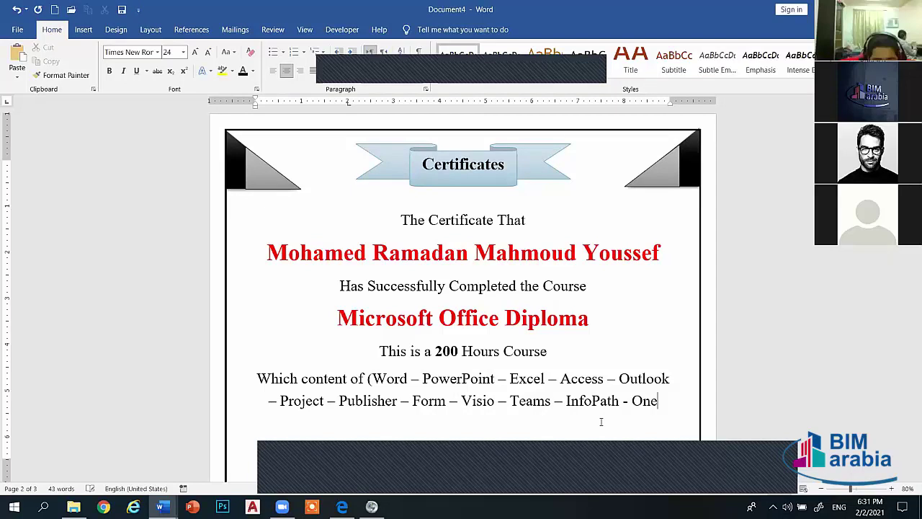
type("Note")
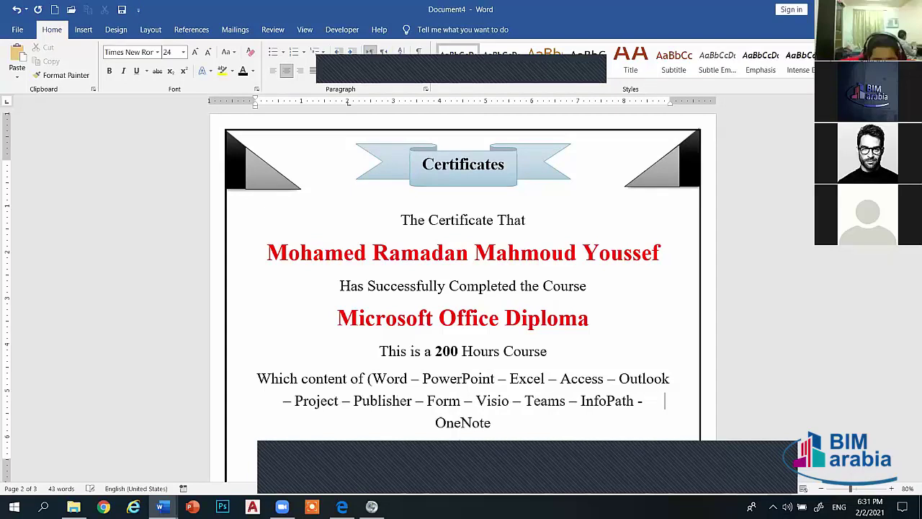
type(" - ")
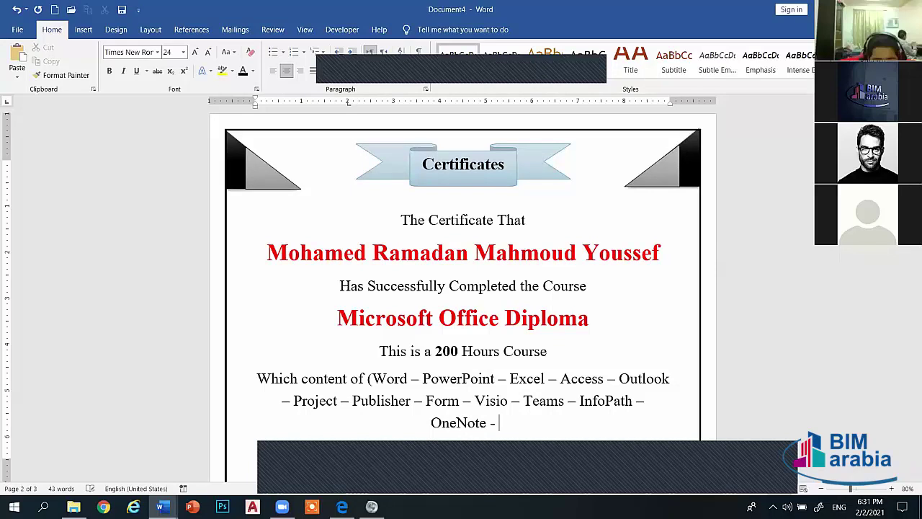
type("S")
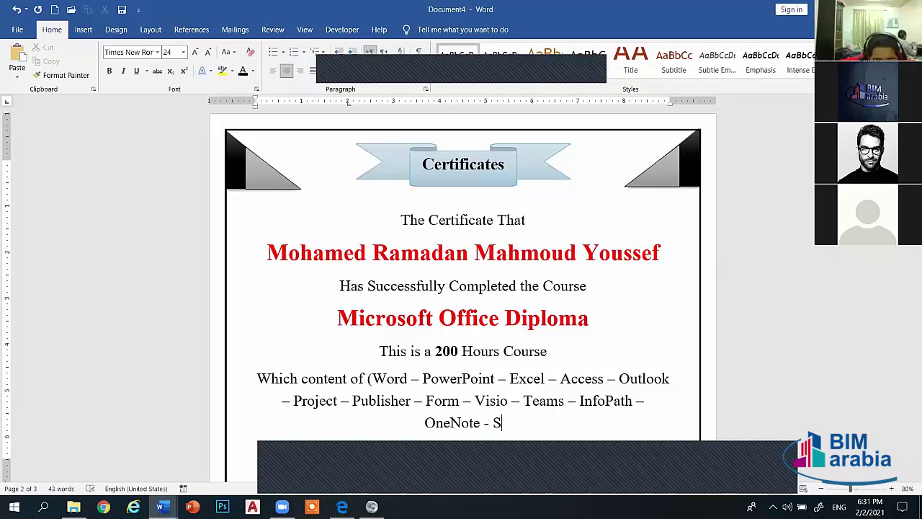
type("harePoint")
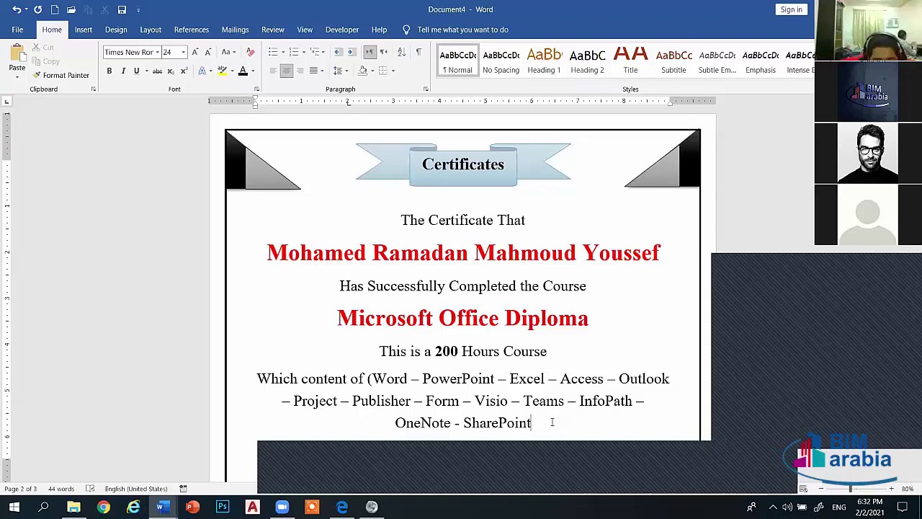
type(")")
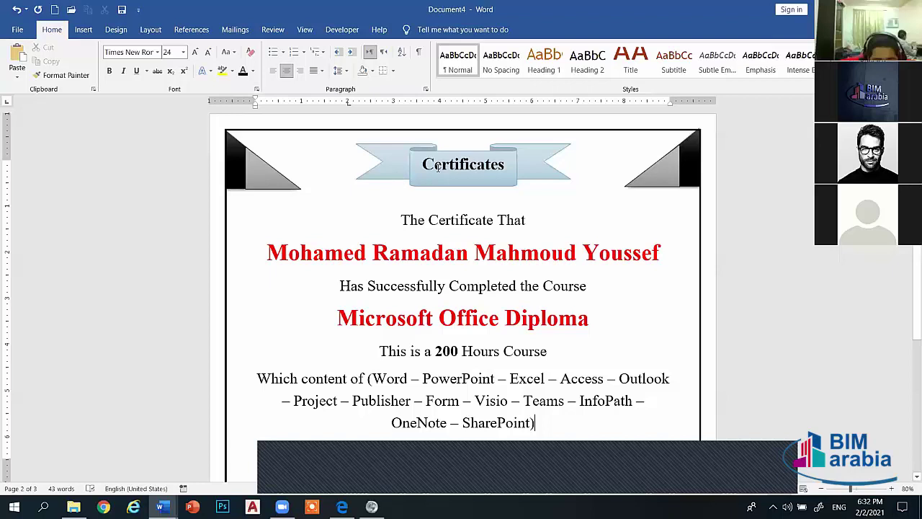
Make the bracketed program list, Word through SharePoint, bold and red.
double_click(439, 214)
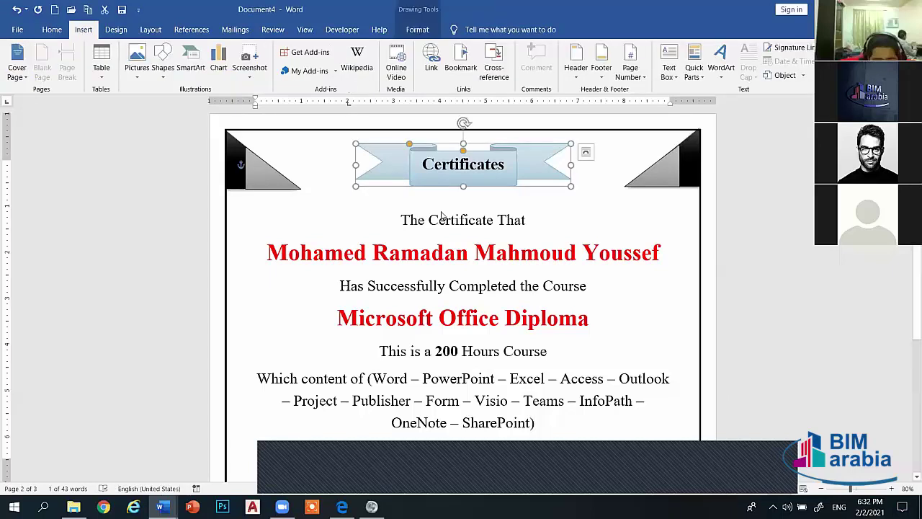
key("Left")
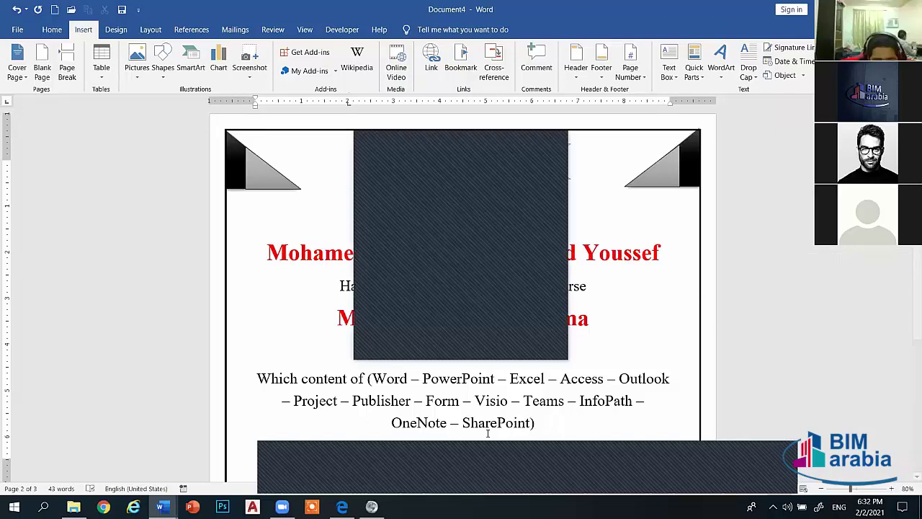
left_click_drag(473, 422, 366, 380)
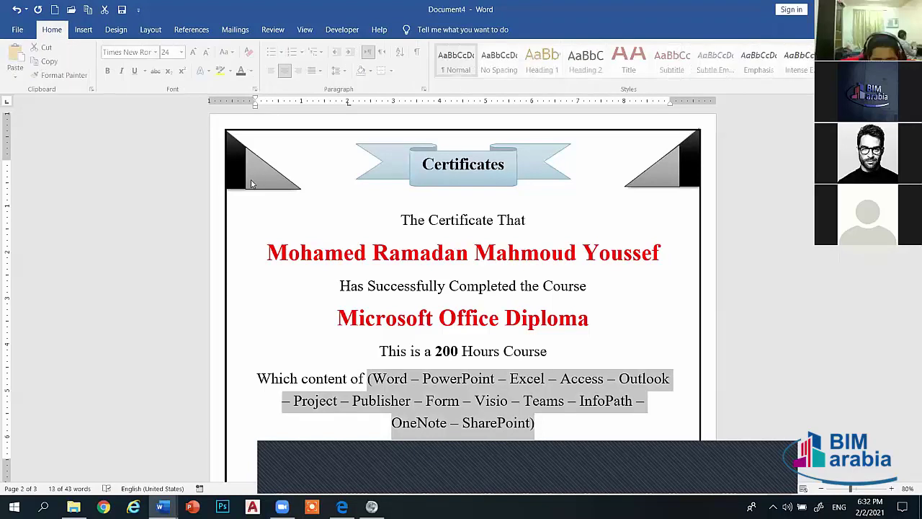
left_click(108, 71)
left_click(253, 70)
left_click(250, 176)
key("Right")
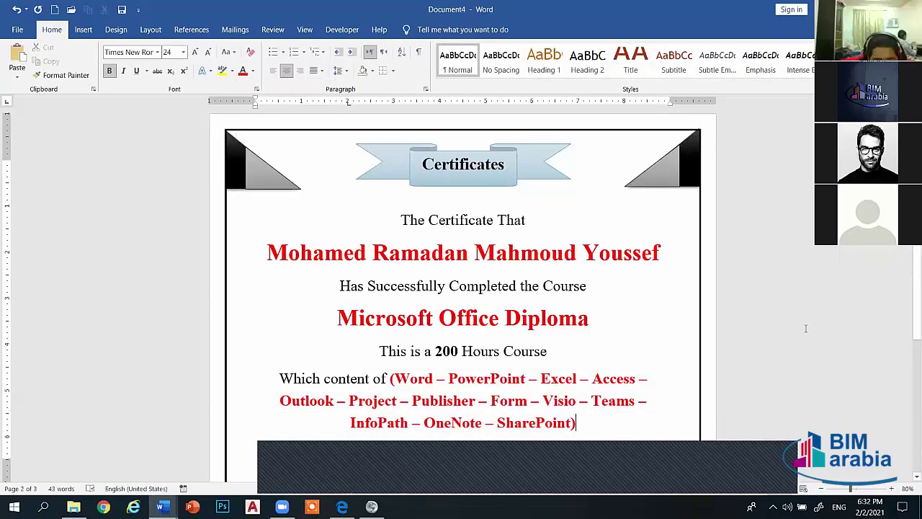
mouse_move(915, 317)
left_mouse_down()
mouse_move(760, 432)
mouse_move(833, 322)
mouse_move(909, 295)
left_mouse_up()
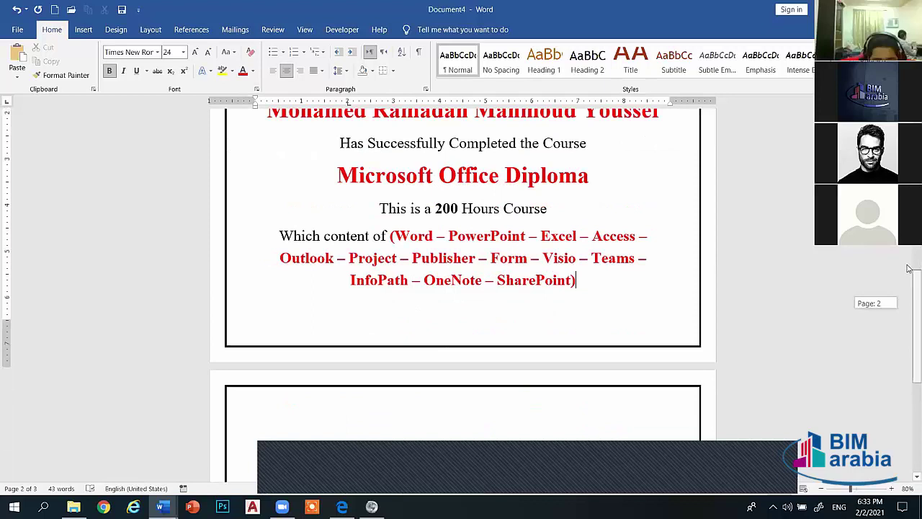
left_click_drag(909, 267, 909, 264)
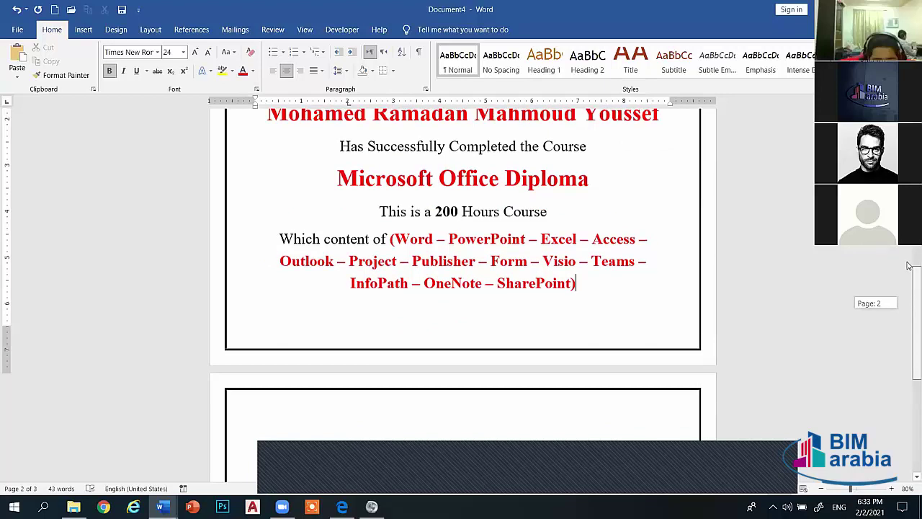
Reduce the recipient's name from 36 pt and the Microsoft Office Diploma title to 24 pt.
scroll(614, 353, "up", 3)
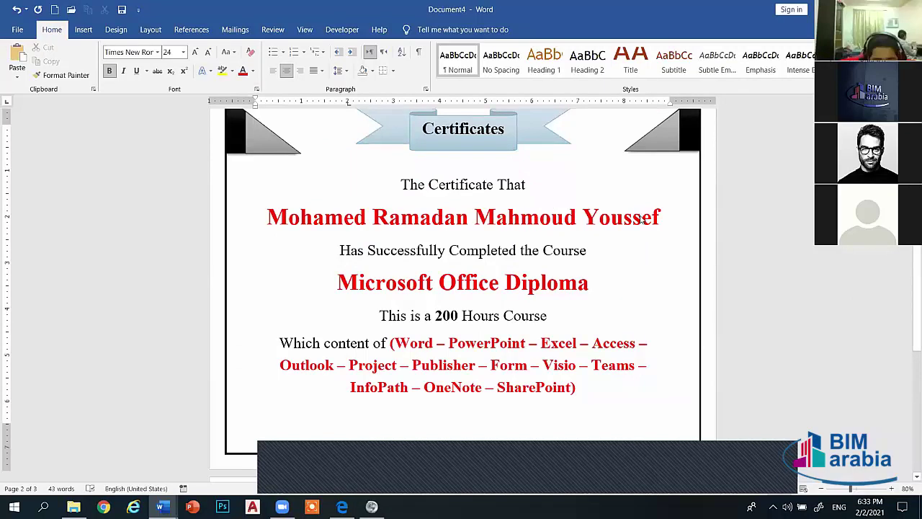
left_click_drag(668, 219, 267, 218)
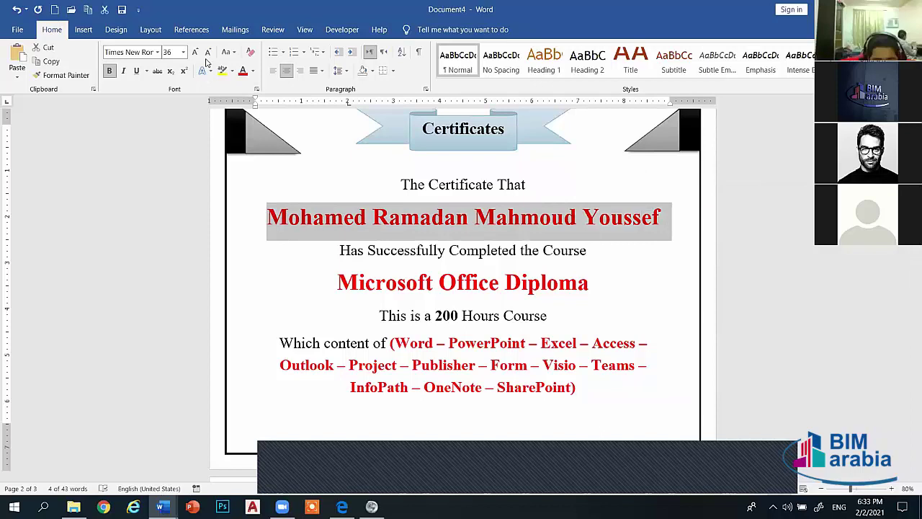
left_click(207, 53)
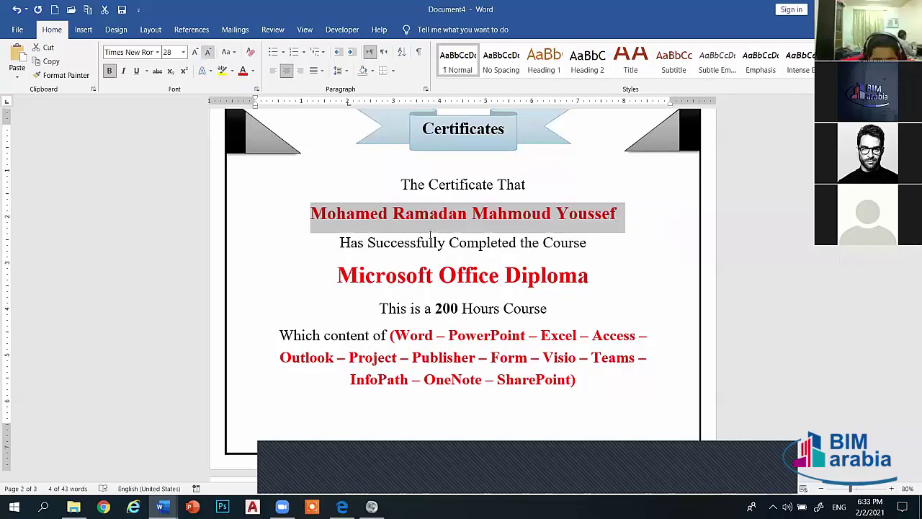
left_click_drag(336, 274, 602, 275)
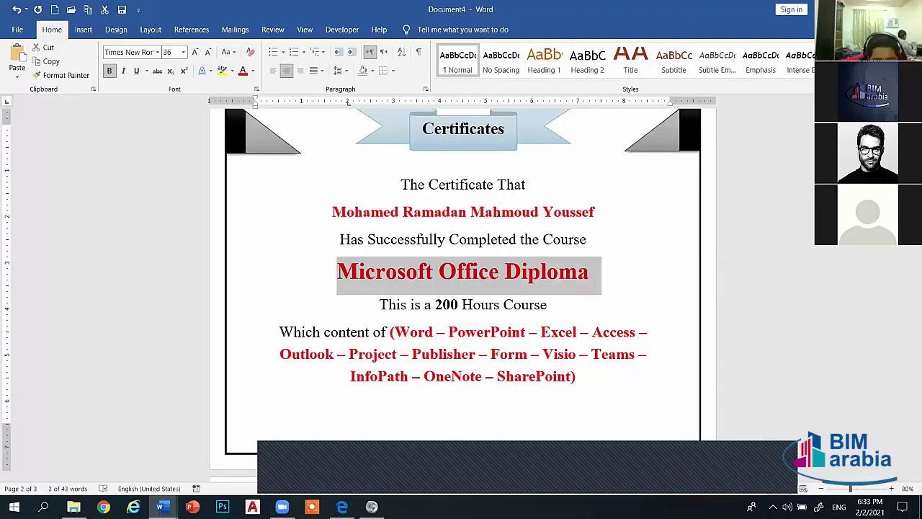
key("ctrl+shift+comma")
key("ctrl+shift+comma")
key("ctrl+shift+comma")
left_click(463, 391)
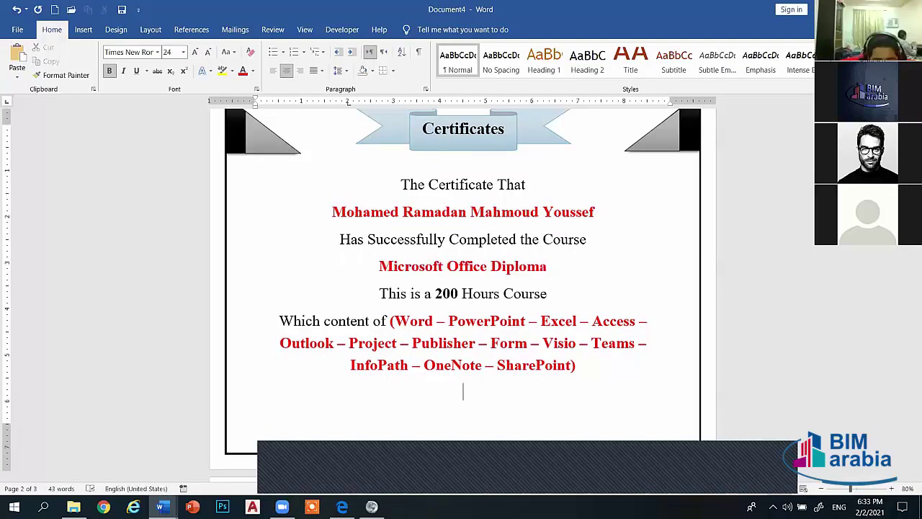
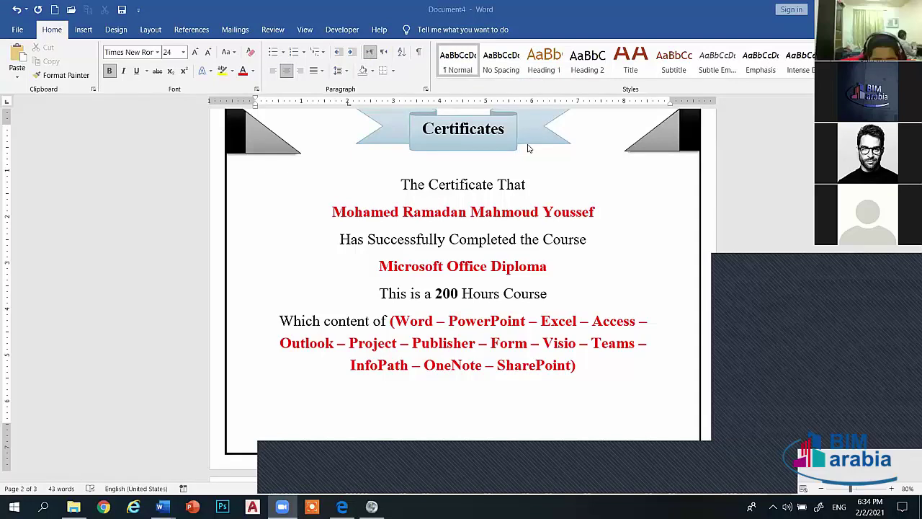
Type a left-aligned signature line reading Date, Instructor and Manager below the course list.
left_click(584, 387)
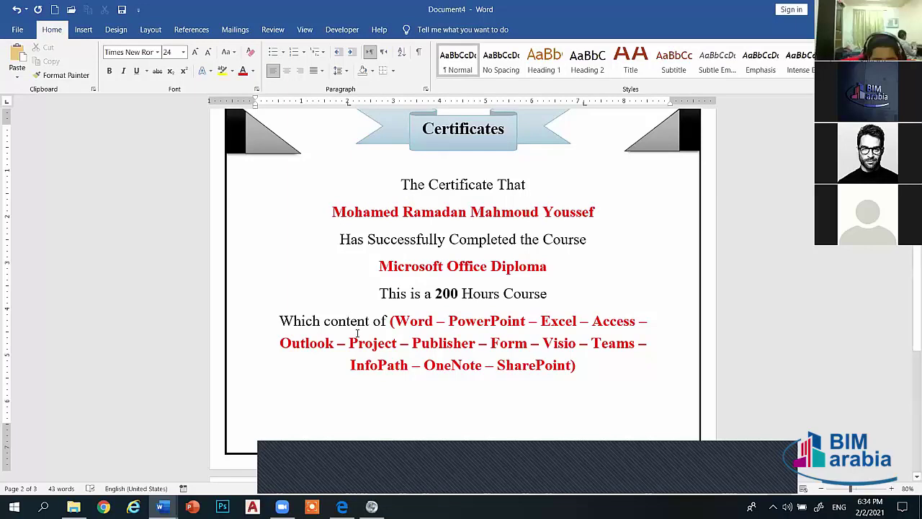
key("ctrl+e")
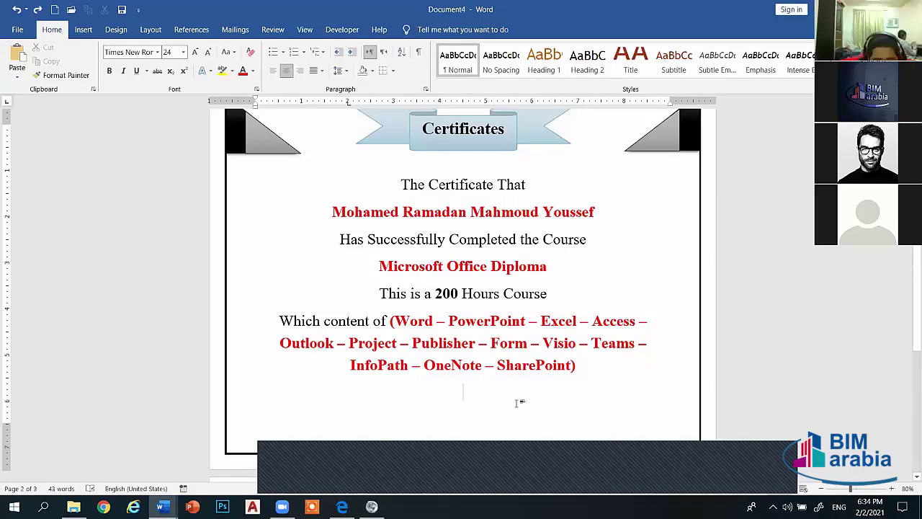
type("x")
key("space")
left_click(273, 69)
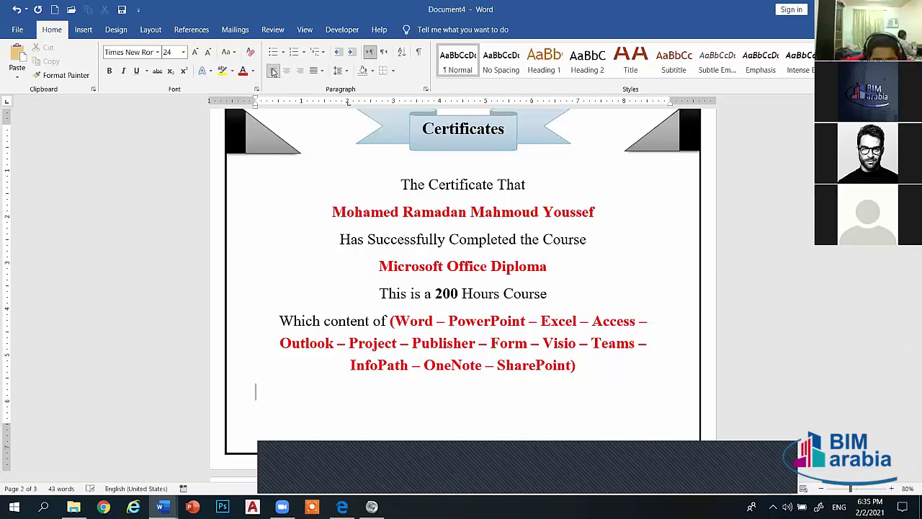
type("D")
type("ate")
key("Tab")
type("Instruct")
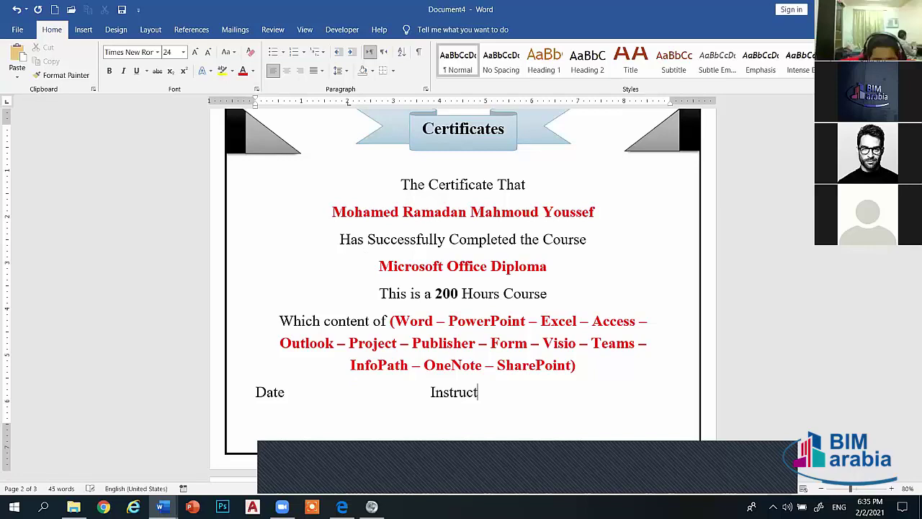
type("or")
key("BackSpace")
type("Man")
type("ager")
Underline each of the Date, Instructor and Manager labels on the signature line.
left_click_drag(289, 393, 252, 397)
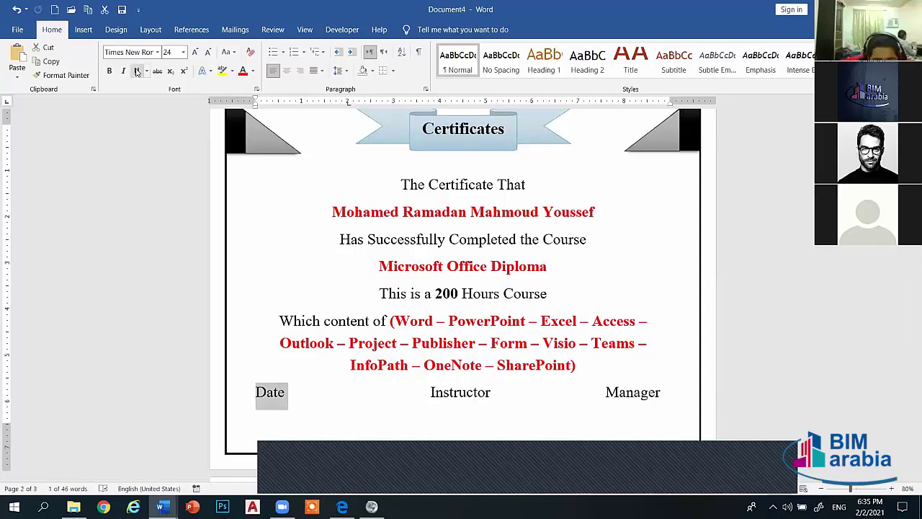
left_click(137, 72)
left_click(479, 394)
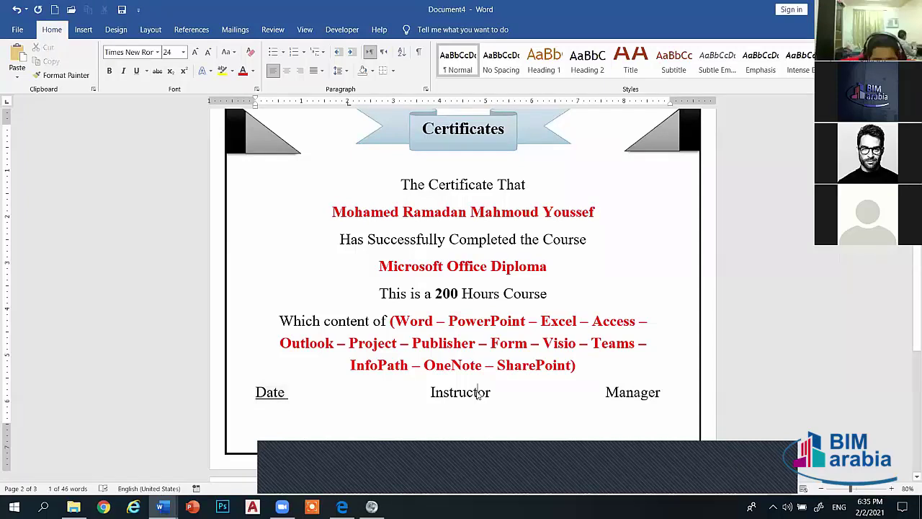
double_click(479, 395)
left_click(492, 392)
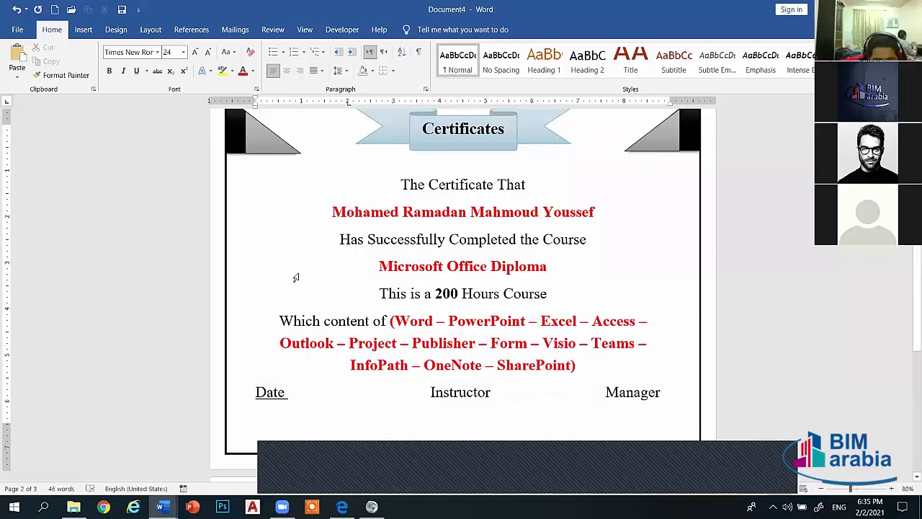
key("shift+Left")
key("shift+Left")
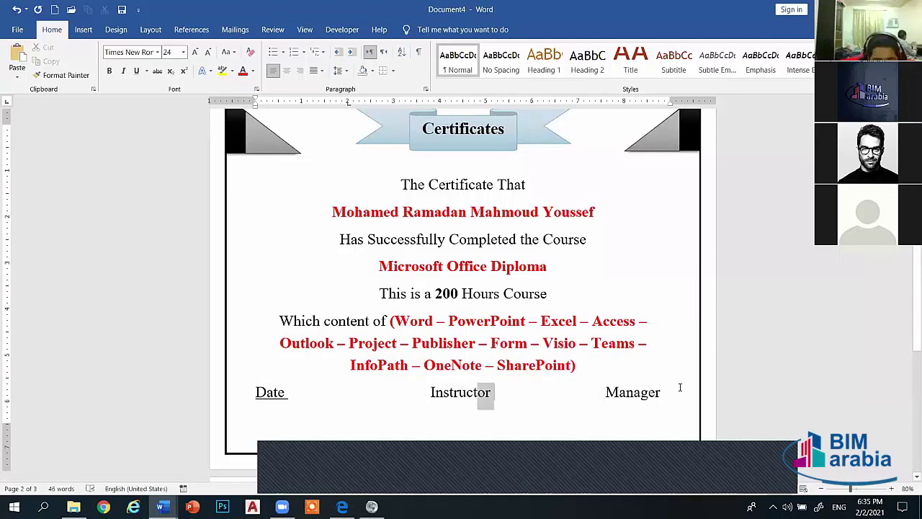
key("ctrl+shift+Left")
key("ctrl+u")
left_click(670, 391)
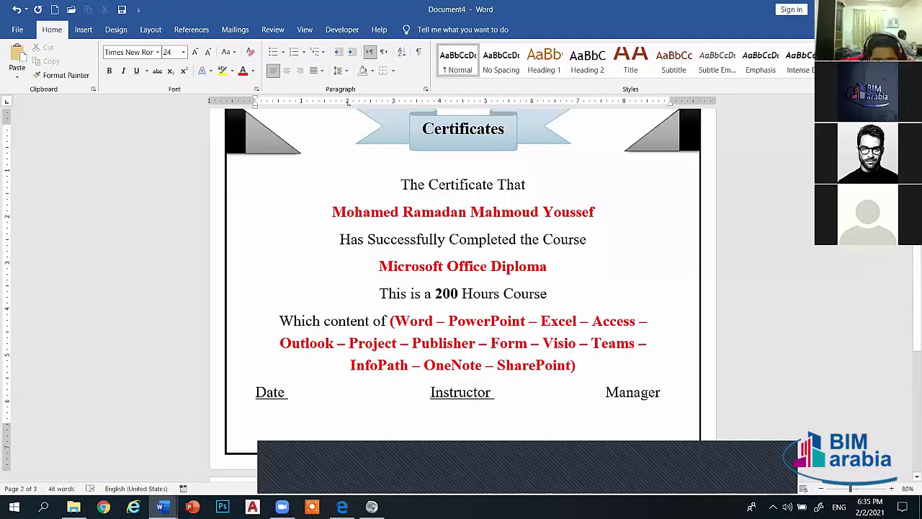
left_click_drag(670, 391, 606, 393)
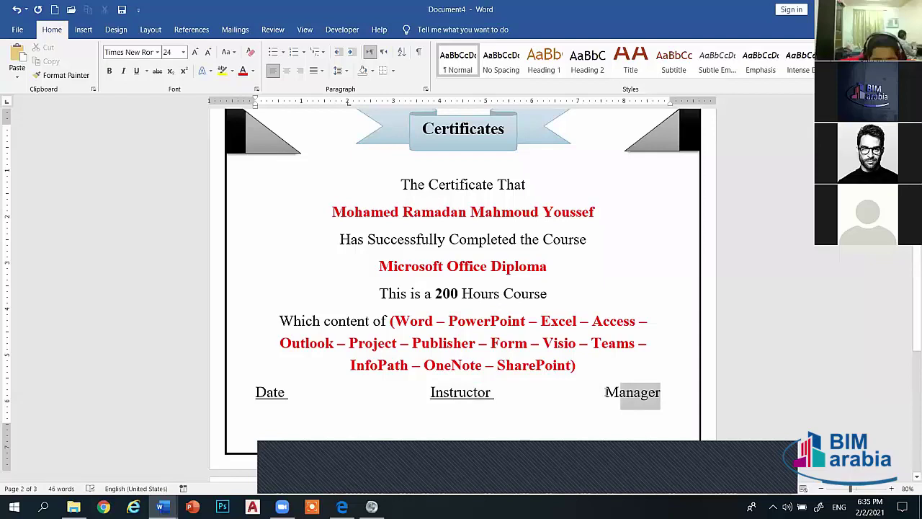
left_click(136, 70)
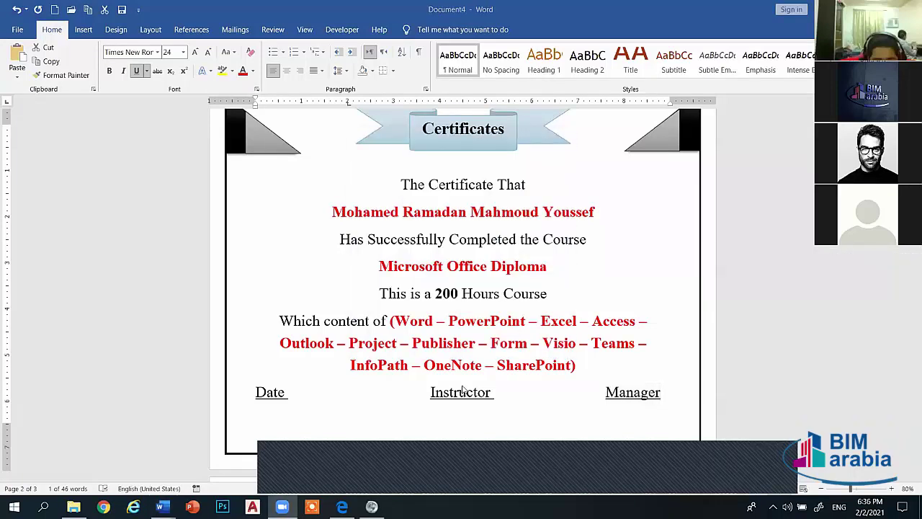
Shrink the Date/Instructor/Manager line's font down to 18 pt.
scroll(461, 382, "down", 1)
scroll(463, 389, "down", 2, "ctrl")
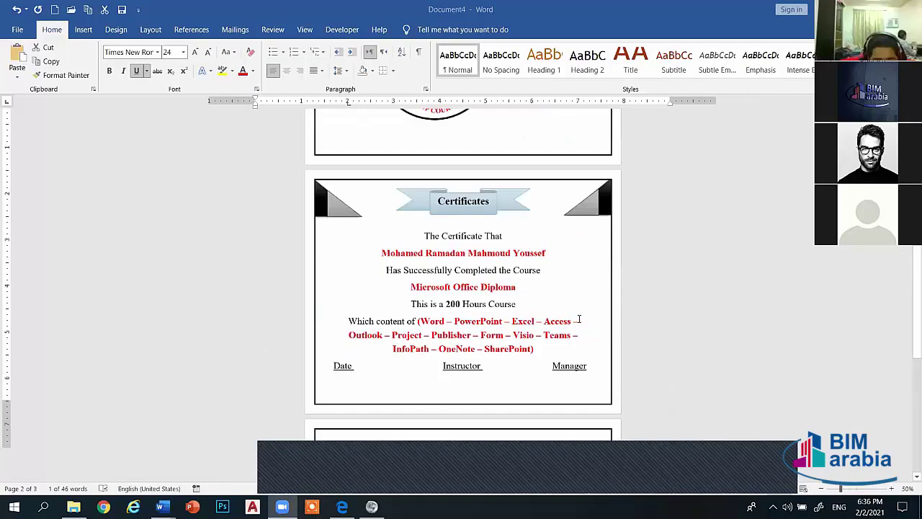
scroll(578, 318, "up", 4, "ctrl")
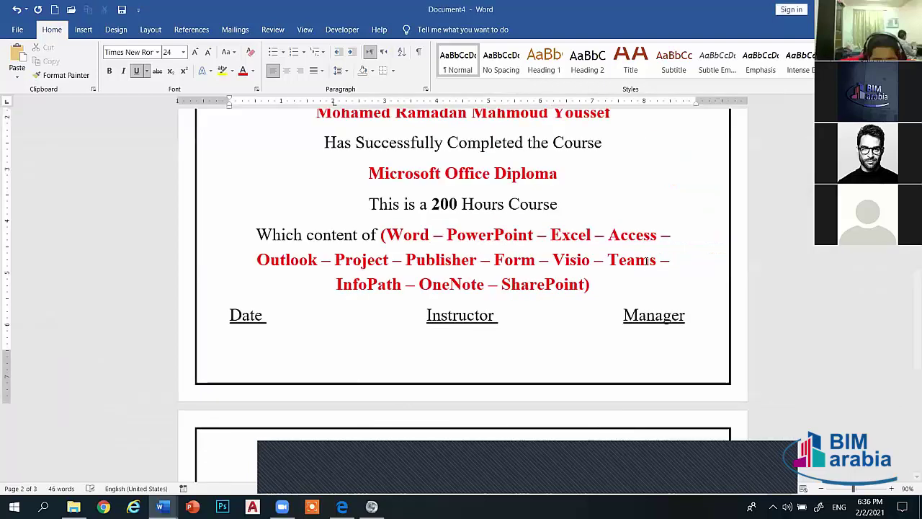
double_click(659, 315)
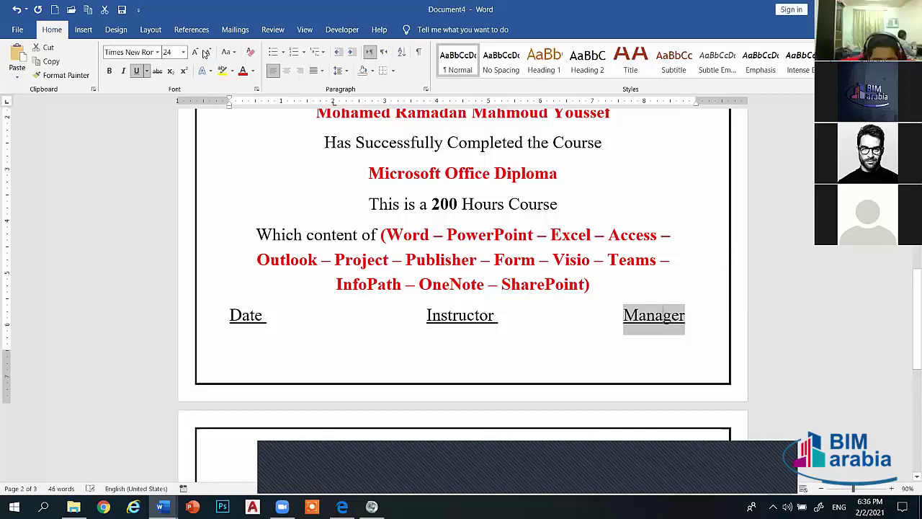
triple_click(655, 315)
key("ctrl+shift+comma")
left_click(648, 314)
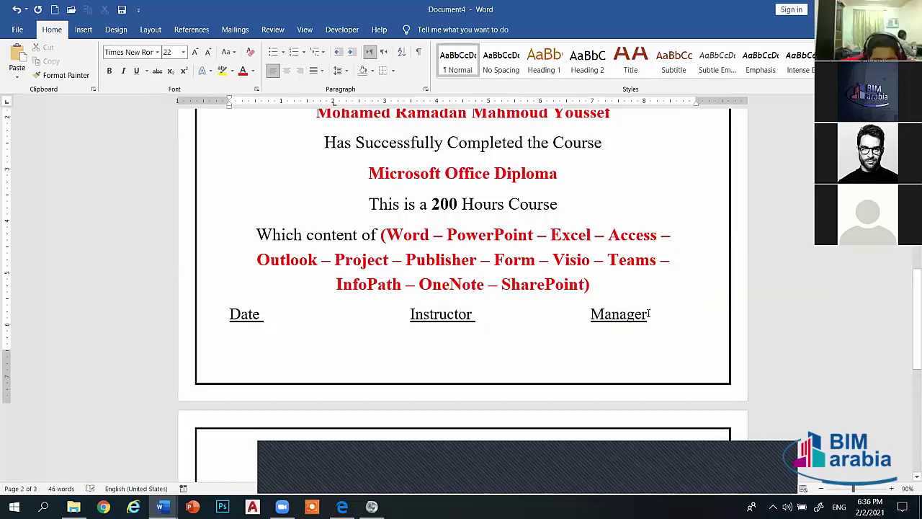
key("Down")
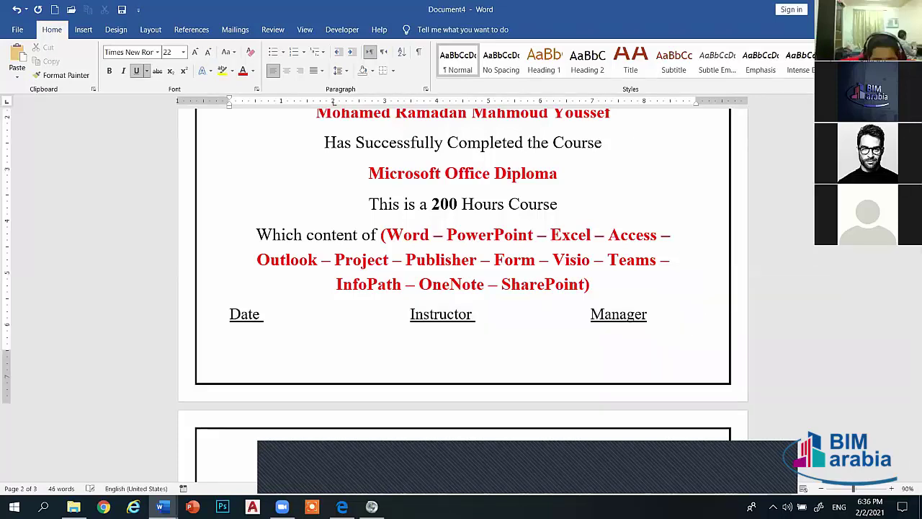
key("Up")
key("shift+Home")
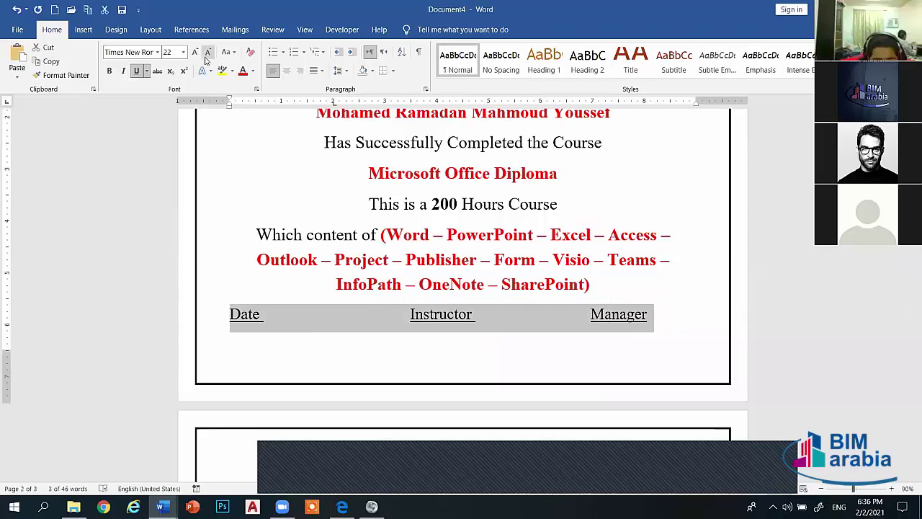
left_click(207, 52)
left_click(207, 52)
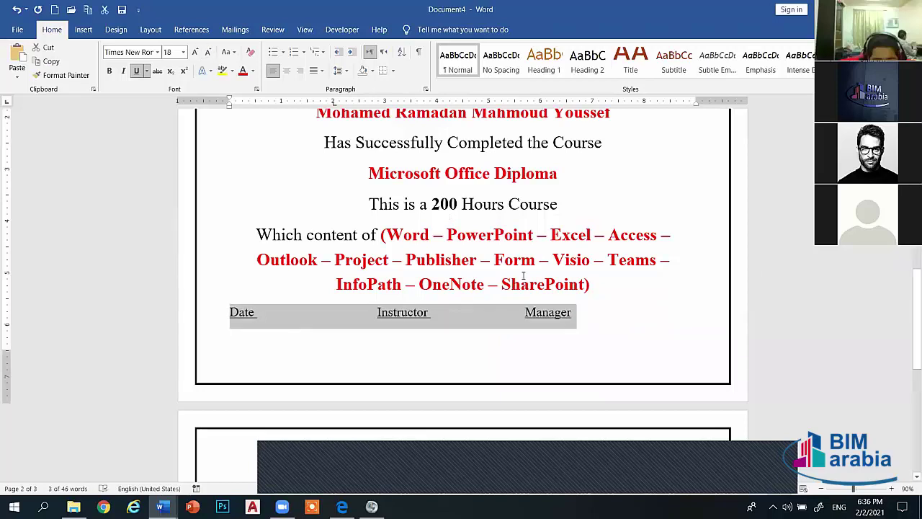
Widen the gaps after Date and Instructor to spread the labels across the page.
left_click(532, 322)
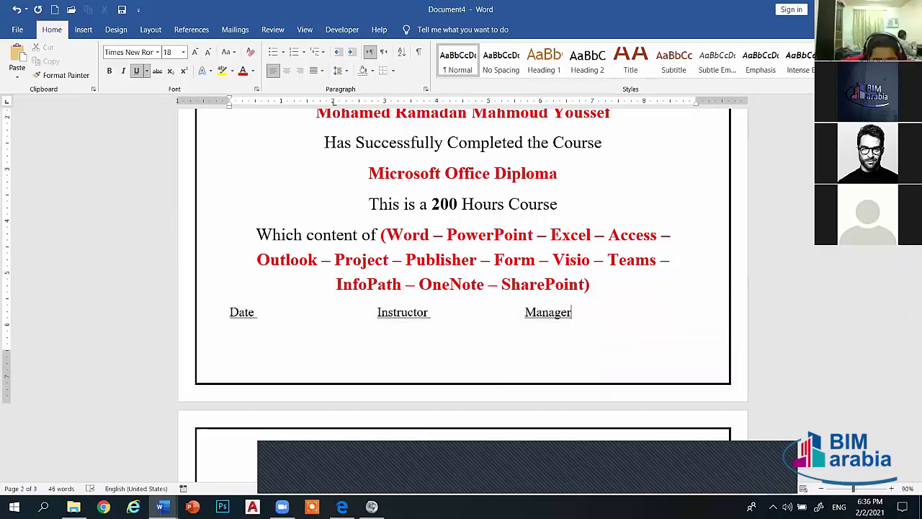
left_click(299, 336)
key("ctrl+u")
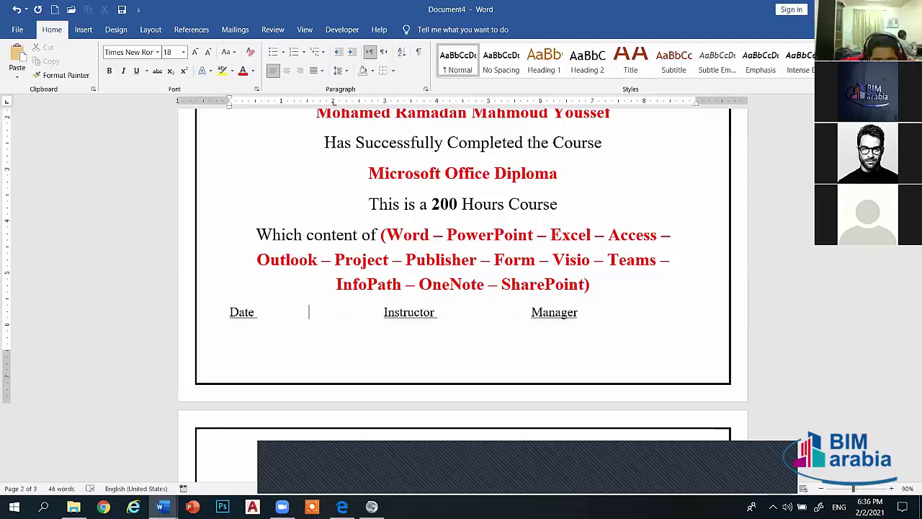
left_click(496, 311)
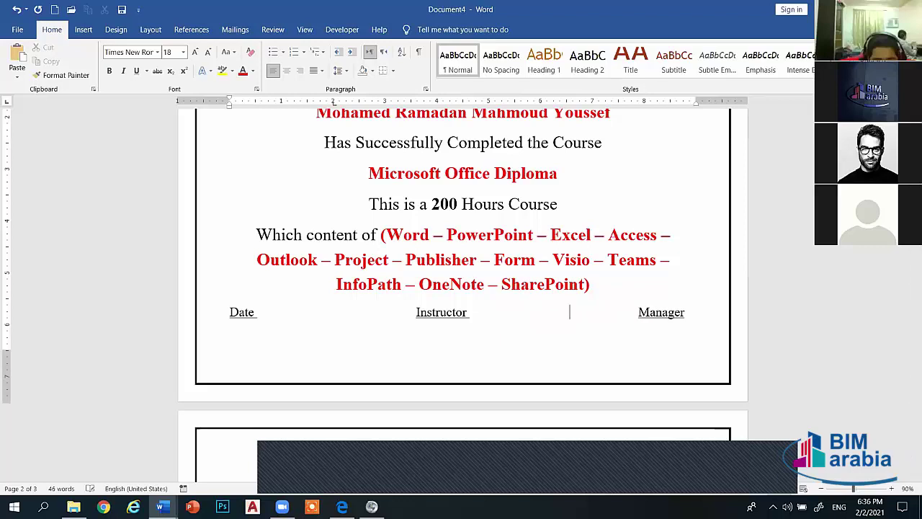
left_click(343, 315)
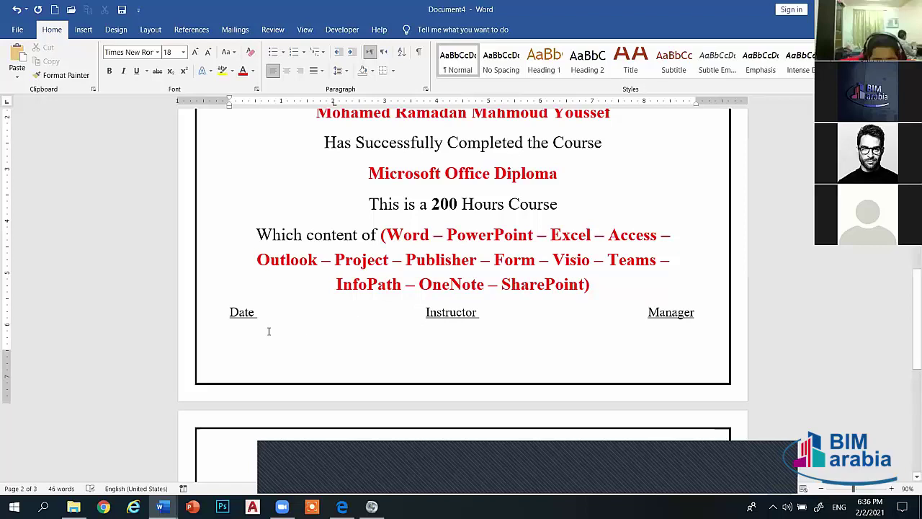
left_click(269, 331)
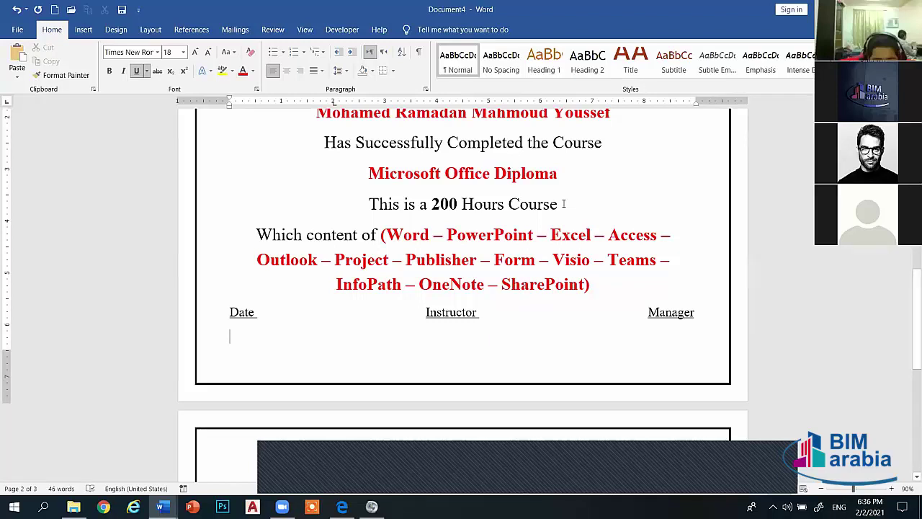
Add a line reading From 26/12/2020 To 26/5/2021 below the 200 Hours Course line.
left_click(564, 204)
key("Return")
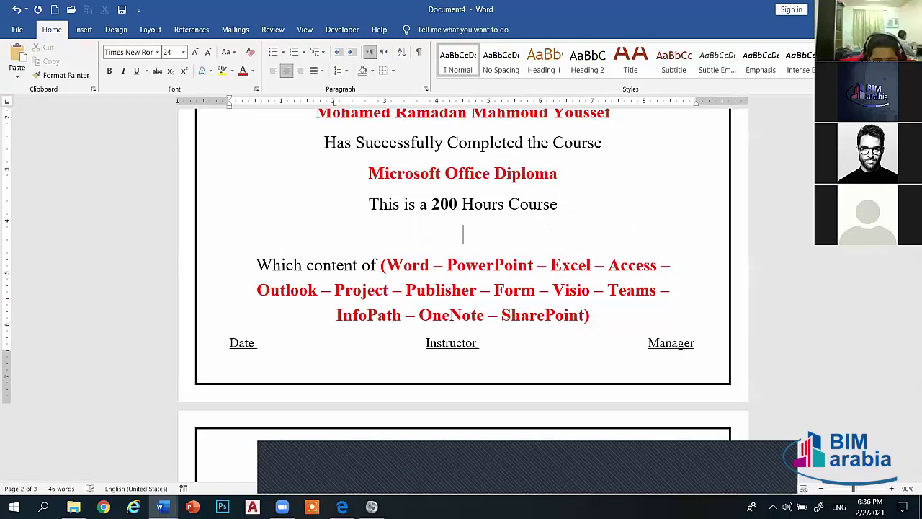
type("Fr")
type("om 26/")
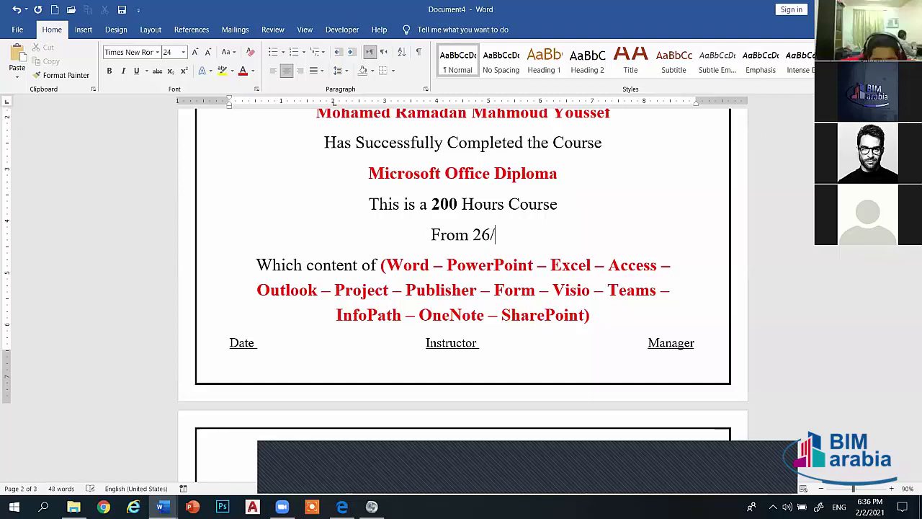
type("12/2020 ")
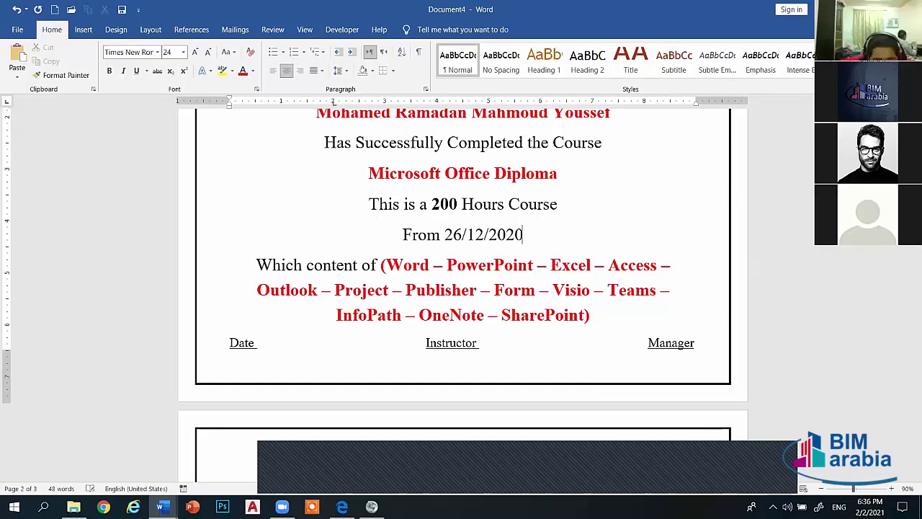
type("T")
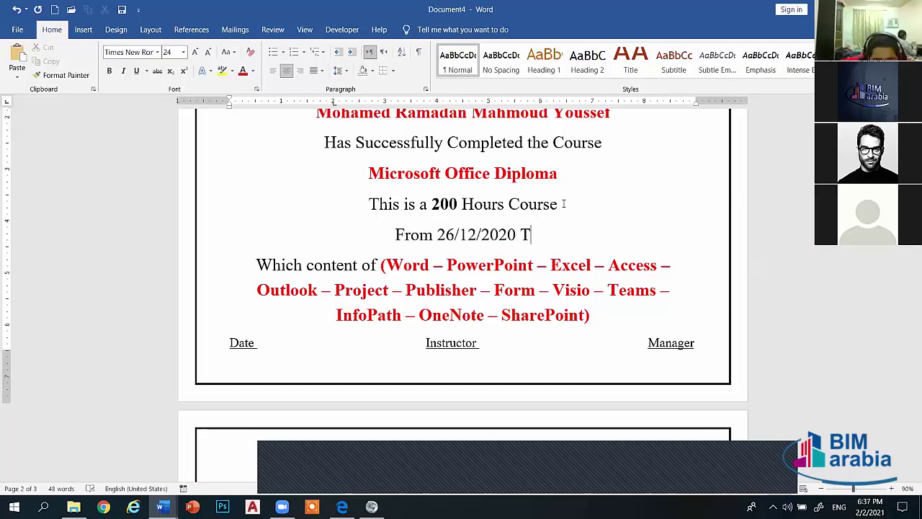
type("o")
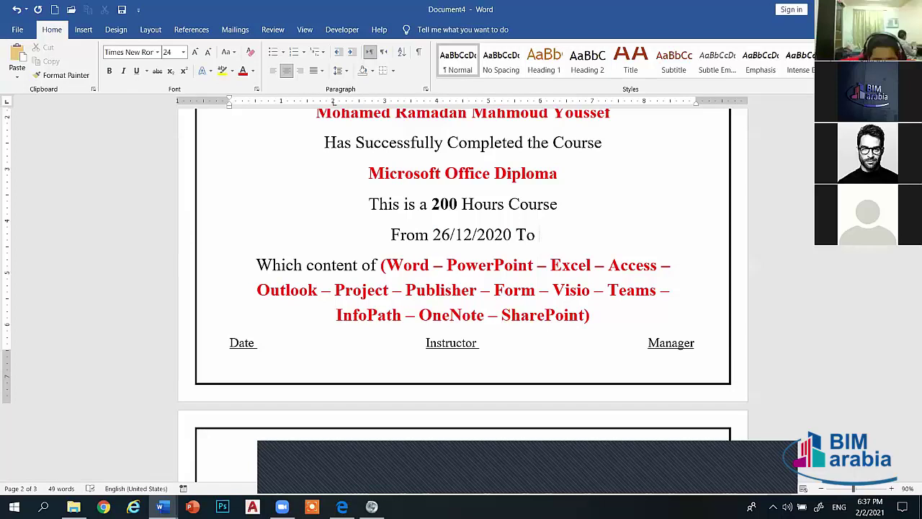
type("26/")
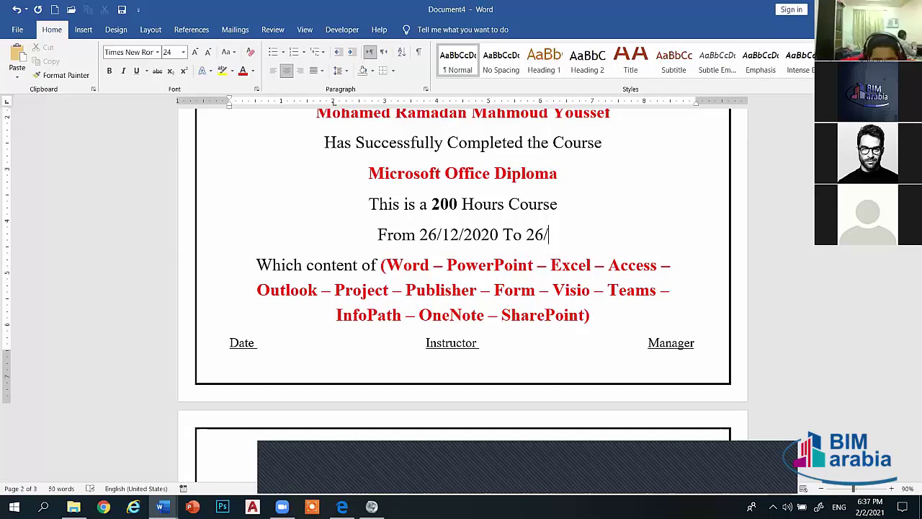
type("5/2021")
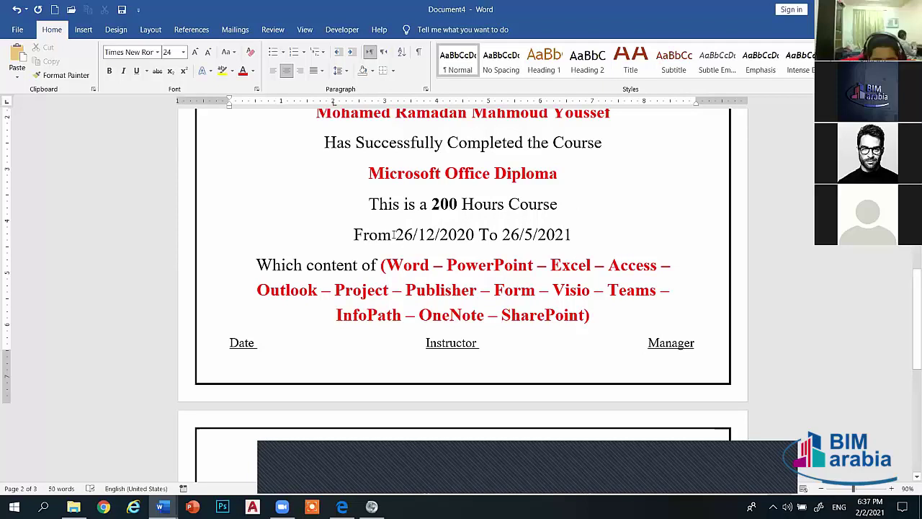
left_click_drag(395, 234, 479, 235)
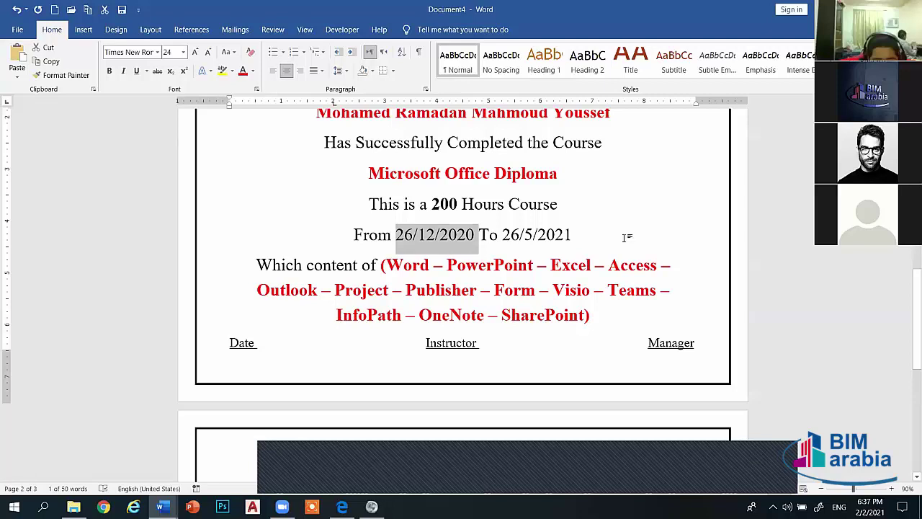
Make both course dates bold and red.
double_click(537, 234, "ctrl")
key("F4")
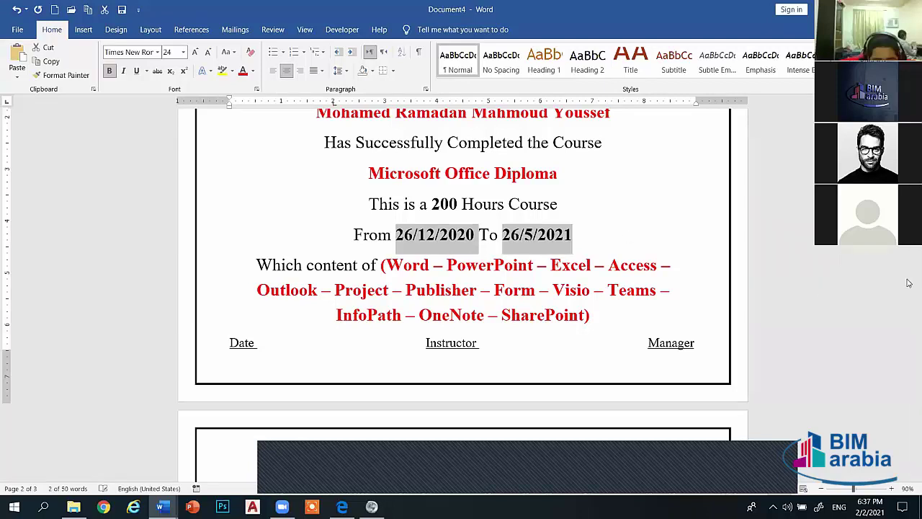
left_click(537, 261)
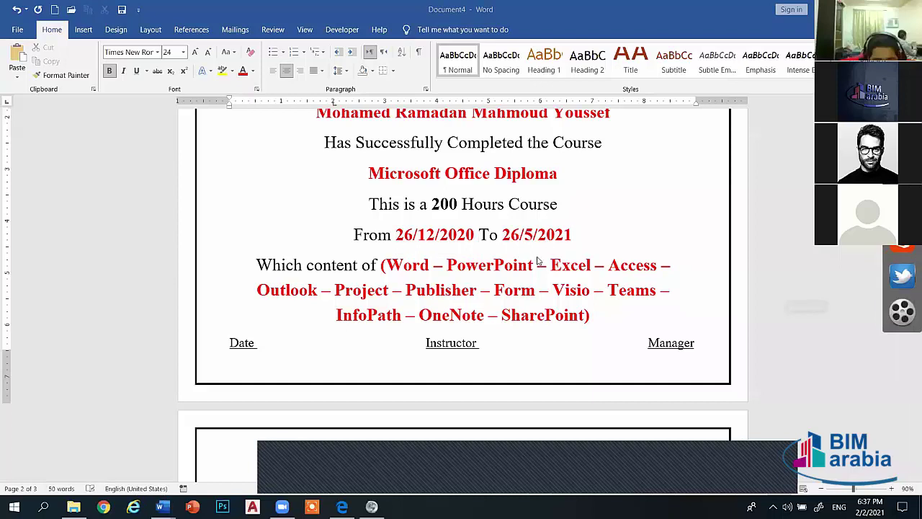
Shrink the 'Which content of' course-list paragraph so it fits on two lines.
left_click(596, 321)
left_click_drag(596, 321, 252, 266)
left_click(208, 52)
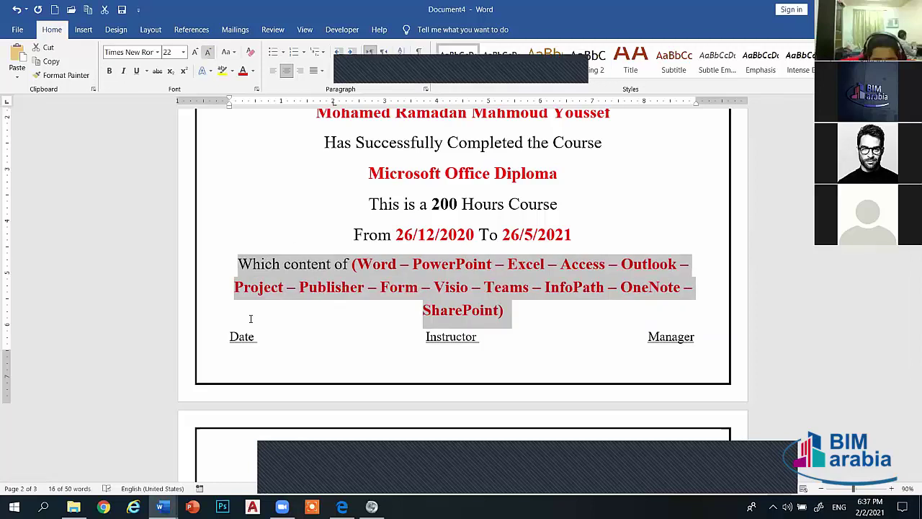
key("ctrl+shift+comma")
left_click(286, 336)
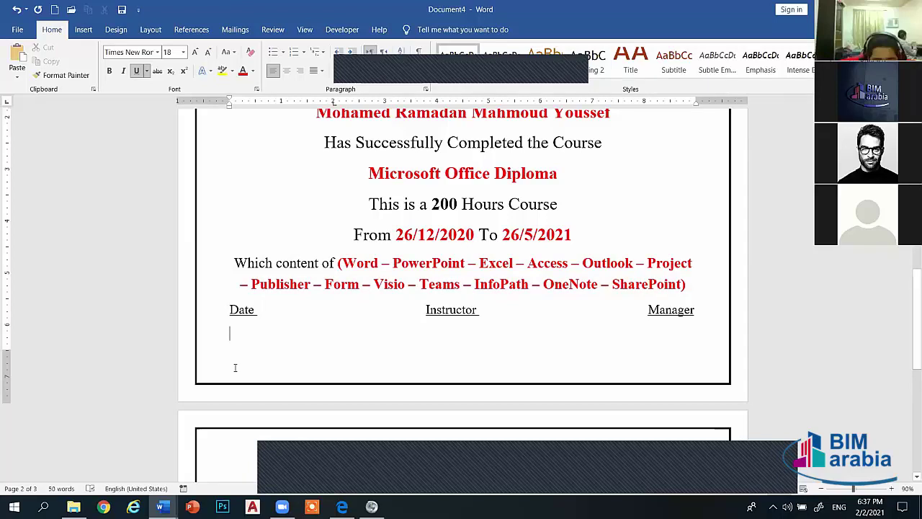
Type the date 12/6/2021 under Date and remove its underline.
type("1")
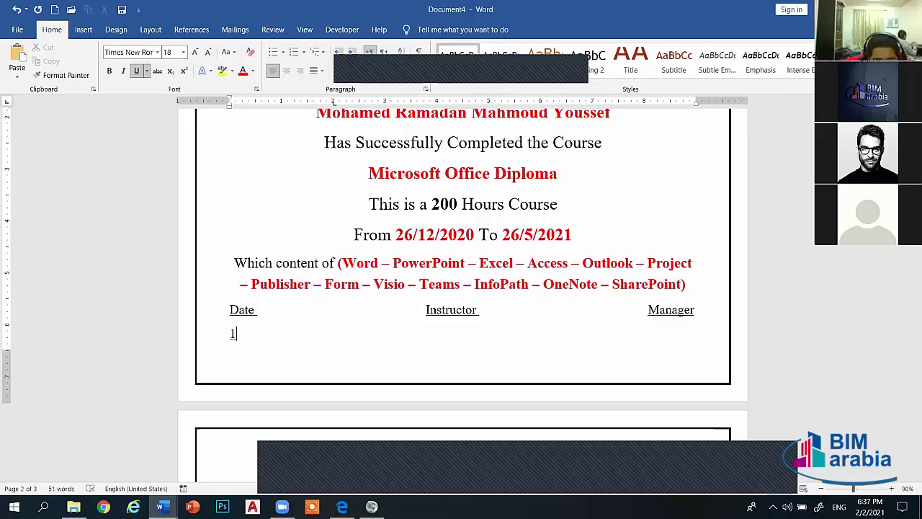
type("2/6")
type("/202")
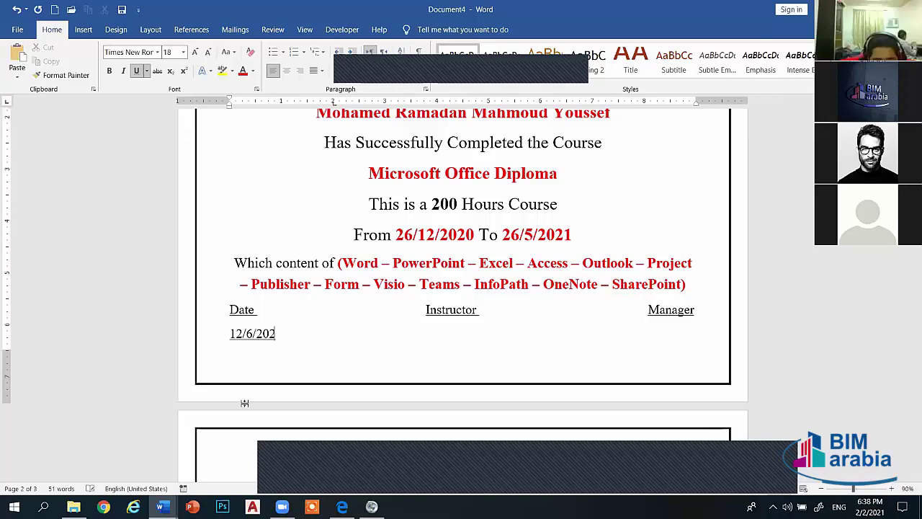
type("1")
left_click(245, 340)
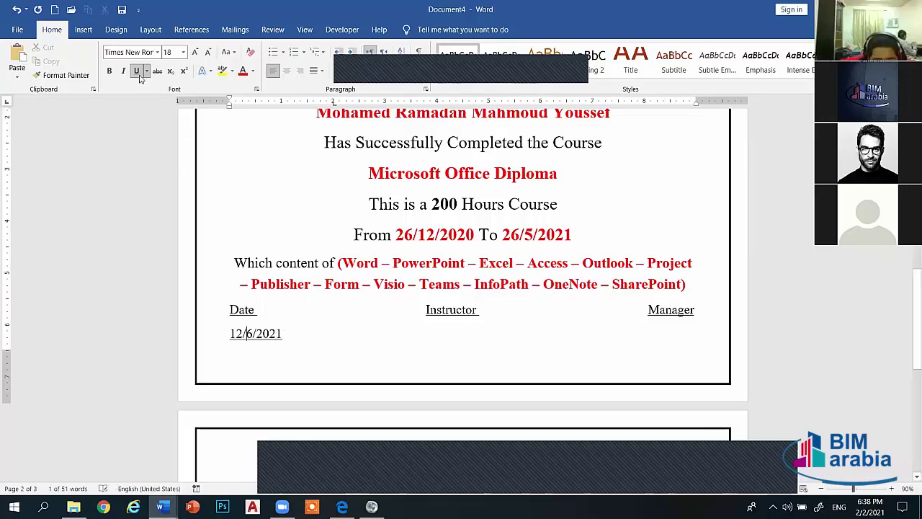
left_click(211, 333)
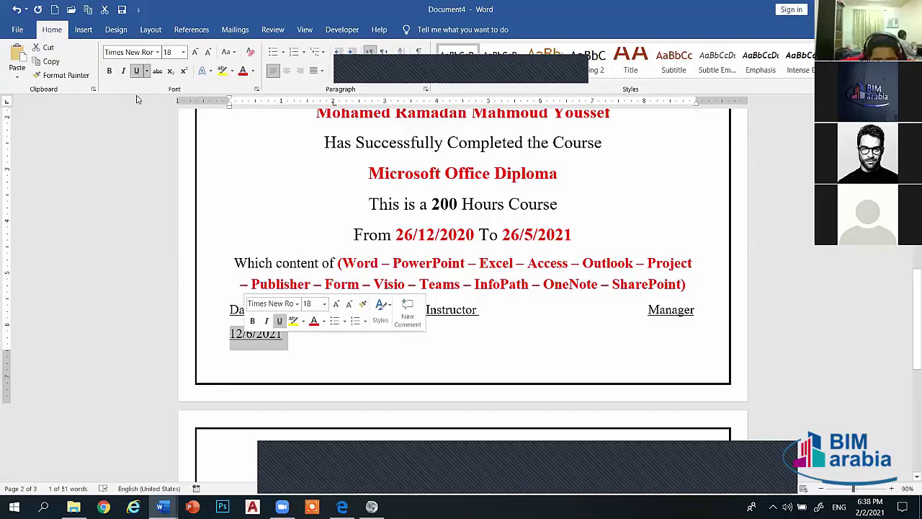
left_click(250, 340)
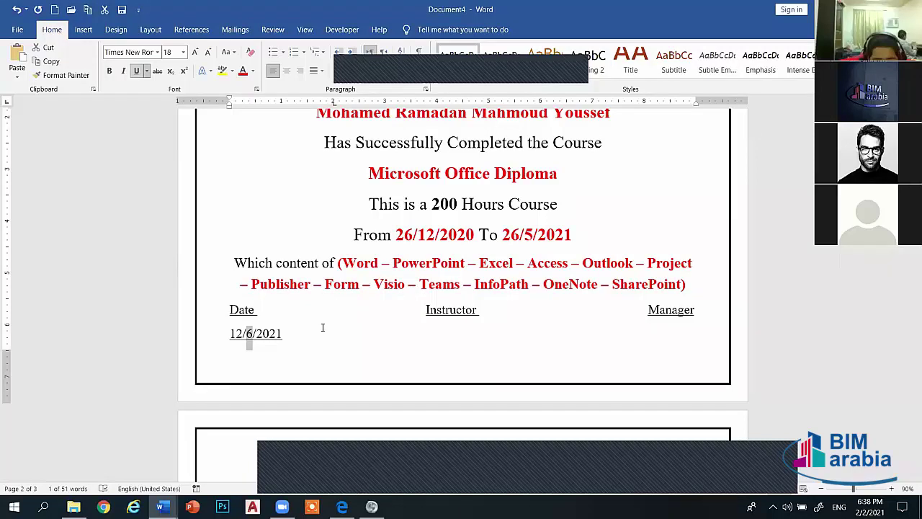
Add the instructor's and manager's names on the same row, under their headings.
key("Tab")
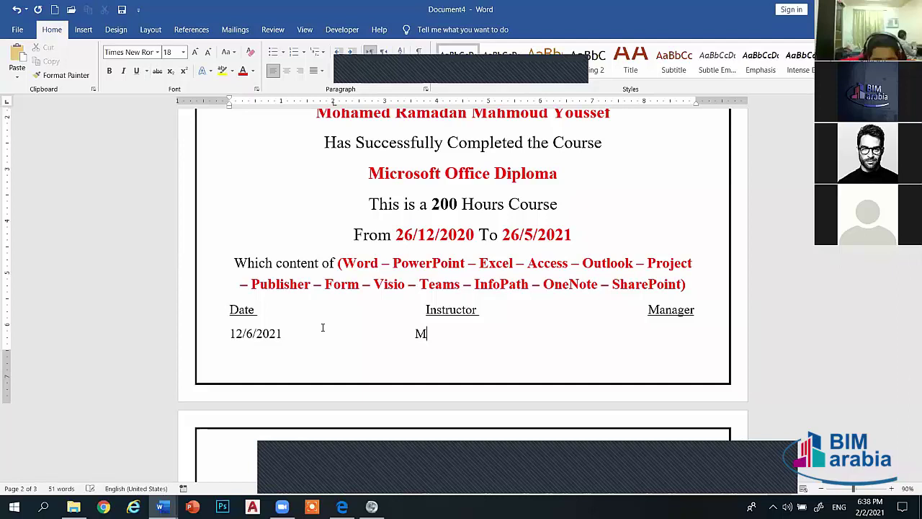
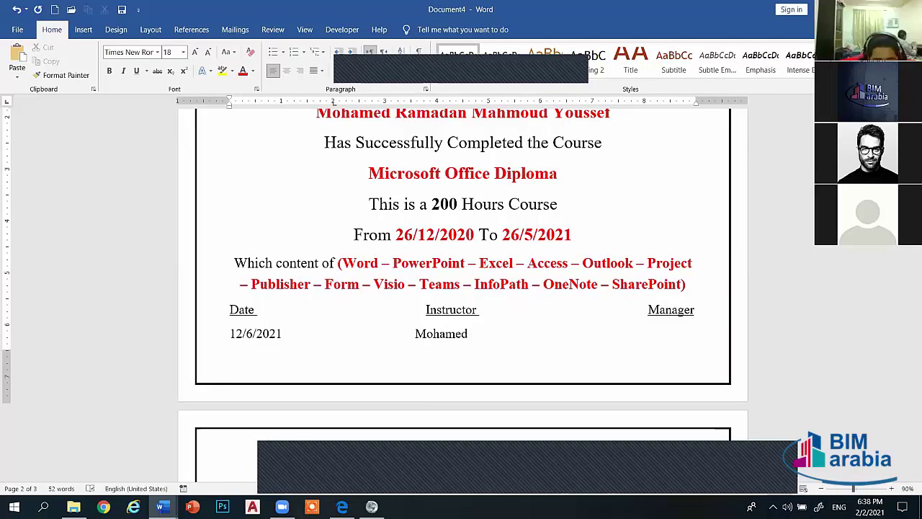
type("                 O")
type("m")
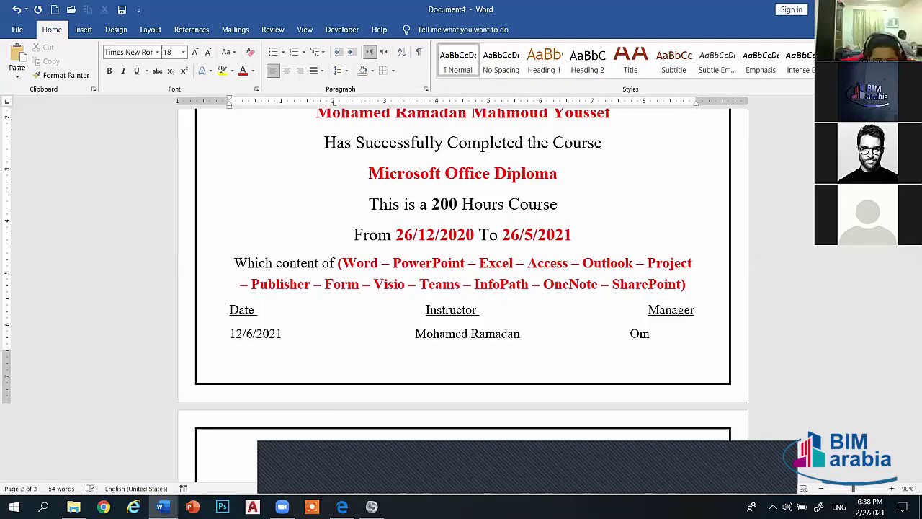
key("Return")
key("ctrl+z")
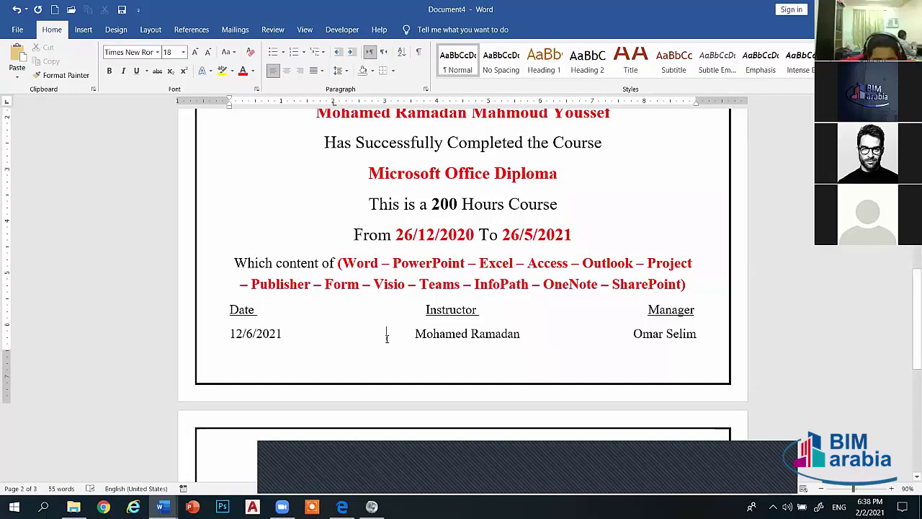
key("BackSpace")
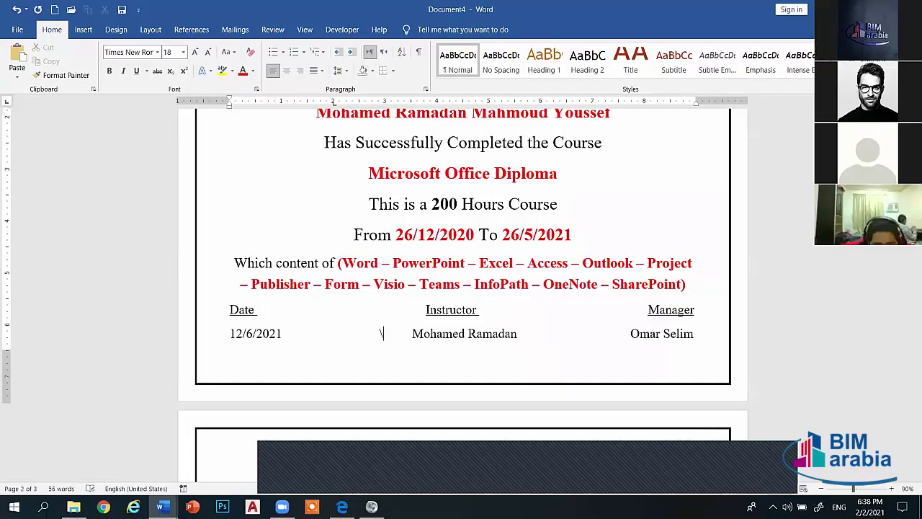
key("Return")
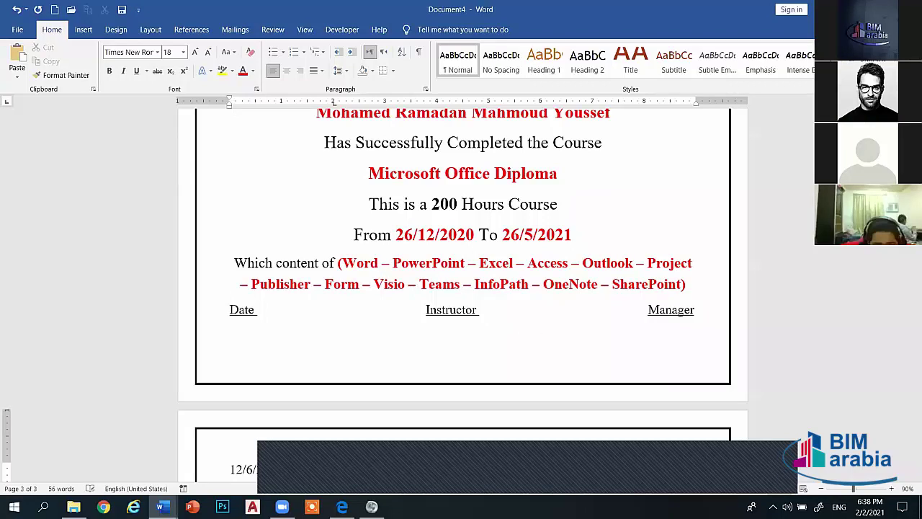
key("BackSpace")
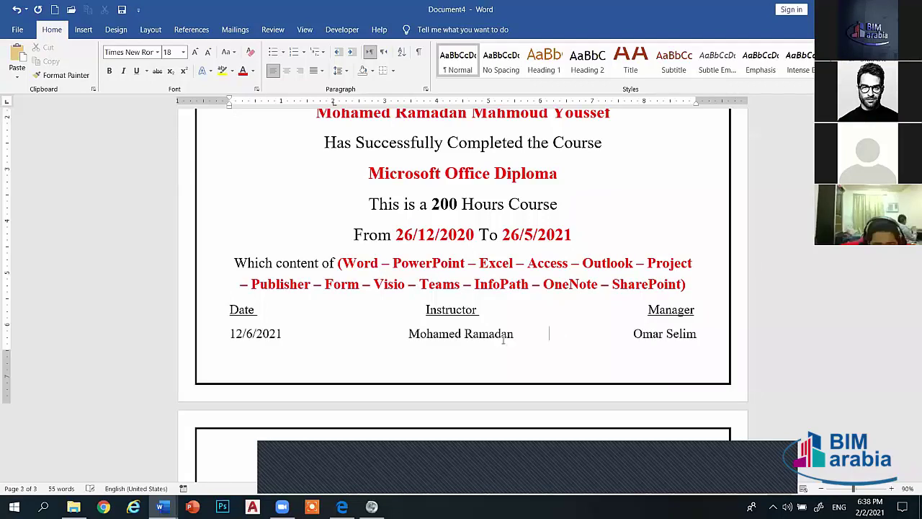
triple_click(501, 339)
left_click_drag(696, 339, 634, 339)
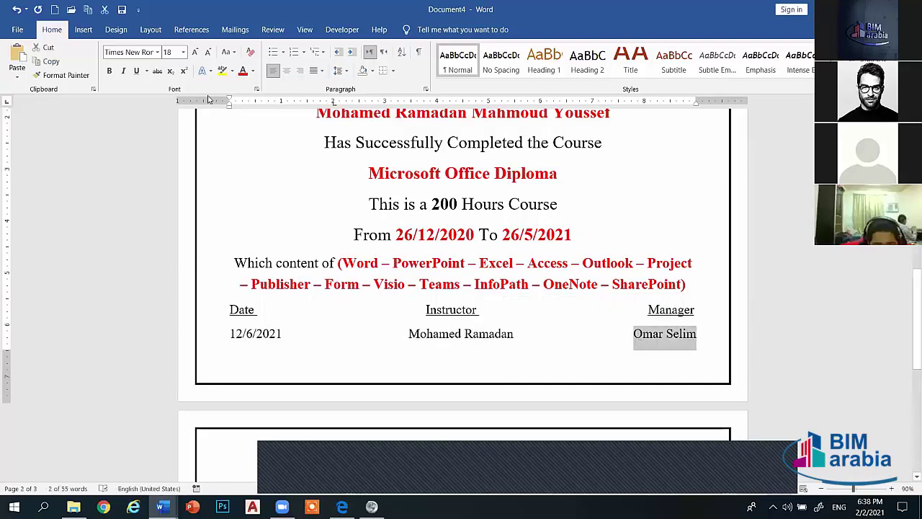
left_click(157, 52)
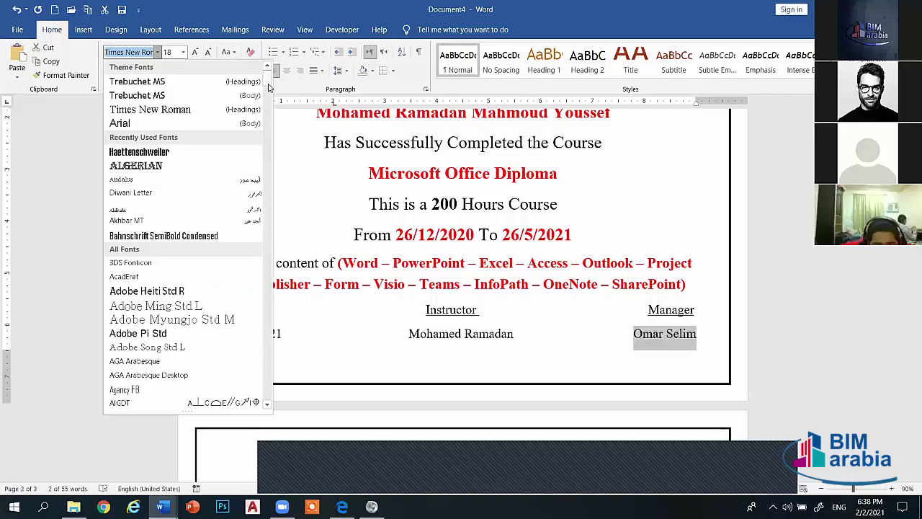
scroll(182, 259, "down", 2)
scroll(149, 317, "down", 5)
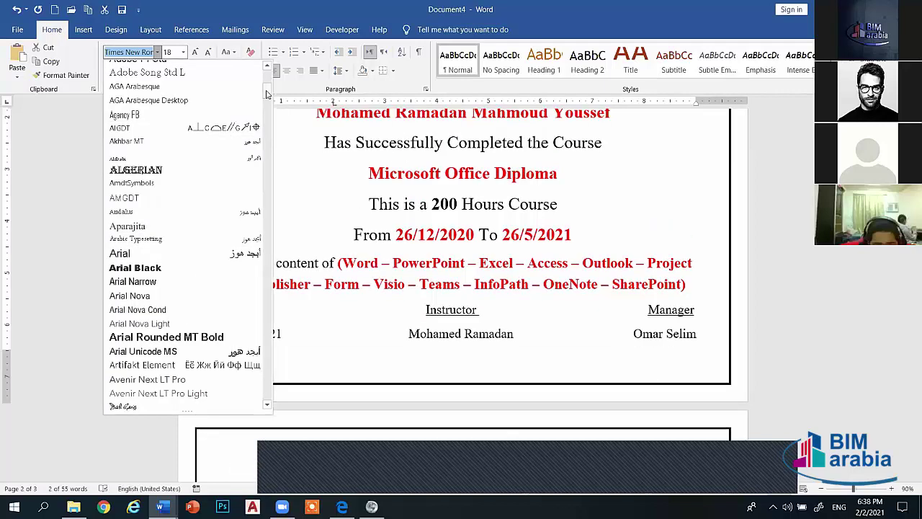
scroll(267, 101, "down", 5)
scroll(267, 102, "down", 5)
scroll(267, 101, "up", 1)
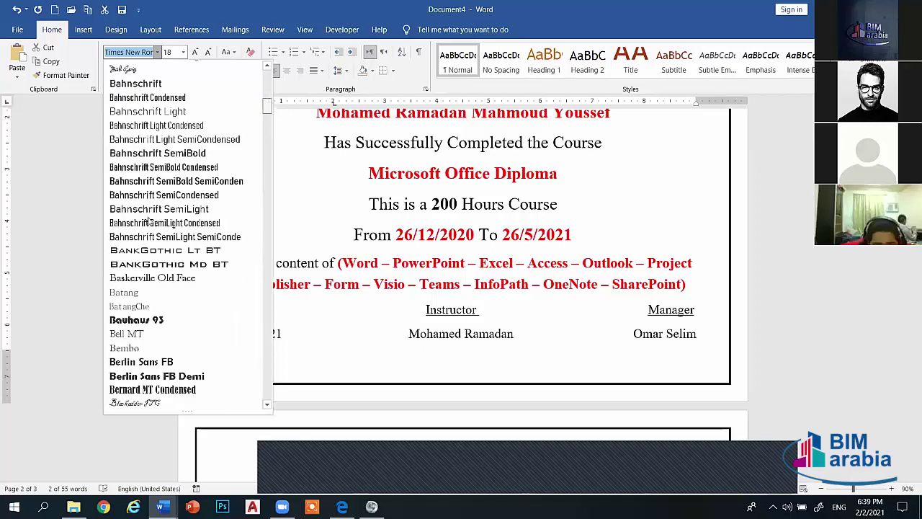
scroll(147, 224, "up", 5)
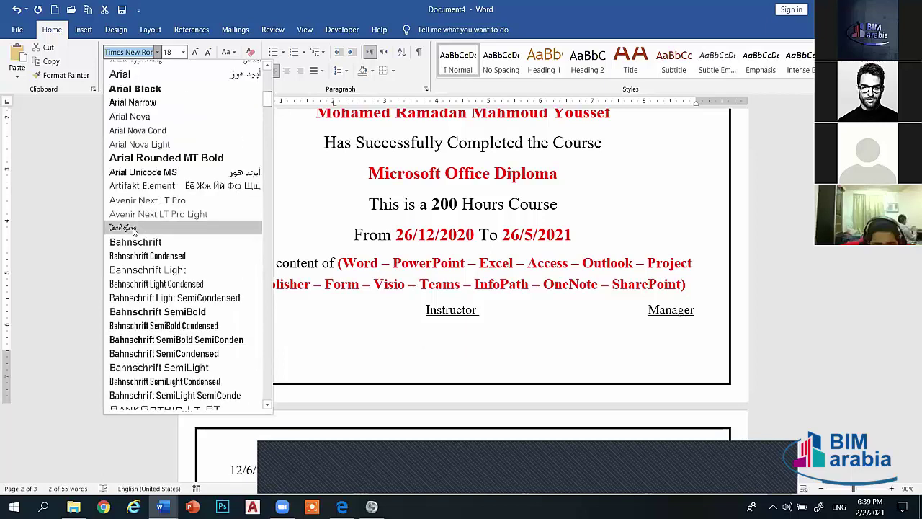
key("Escape")
left_click(576, 345)
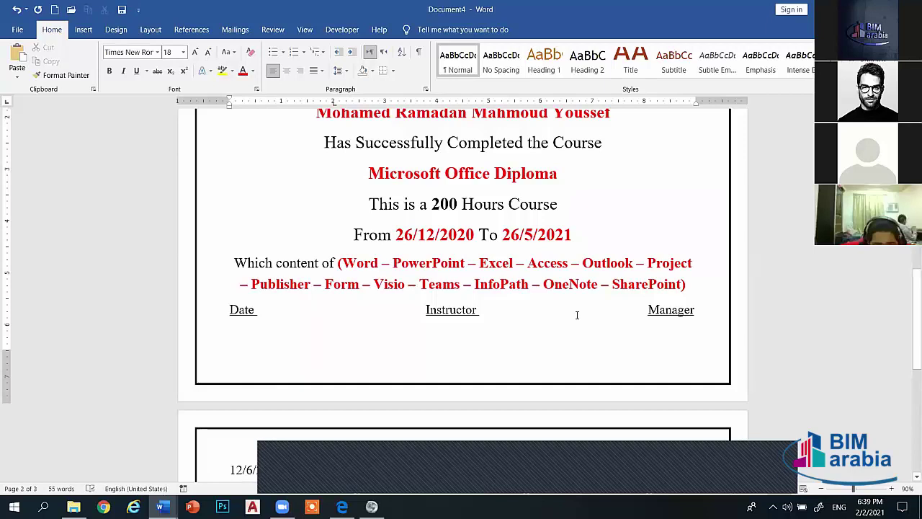
Set the Date/Instructor/Manager heading line to 16 pt.
triple_click(637, 312)
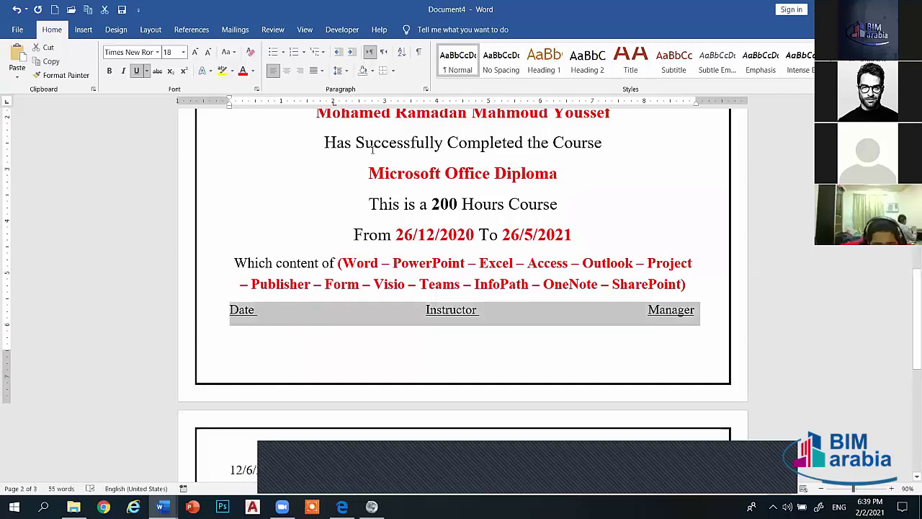
left_click(209, 56)
left_click(208, 56)
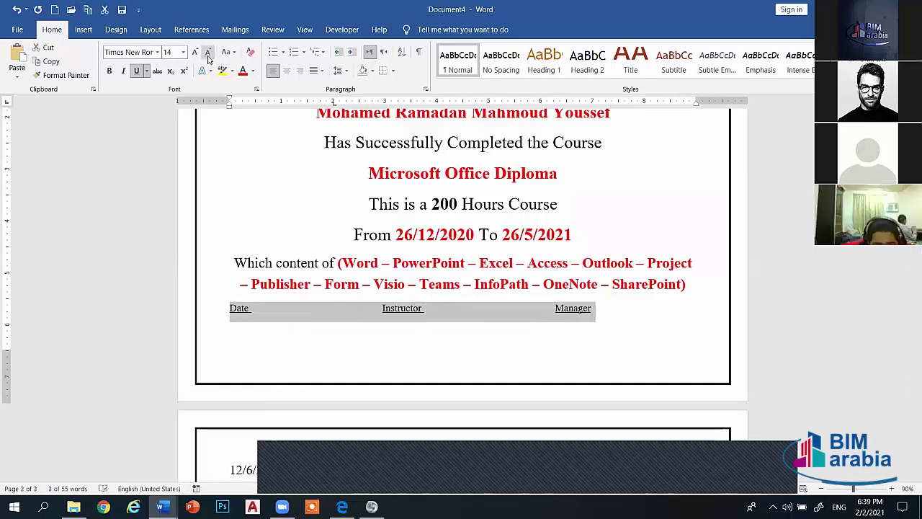
left_click(209, 56)
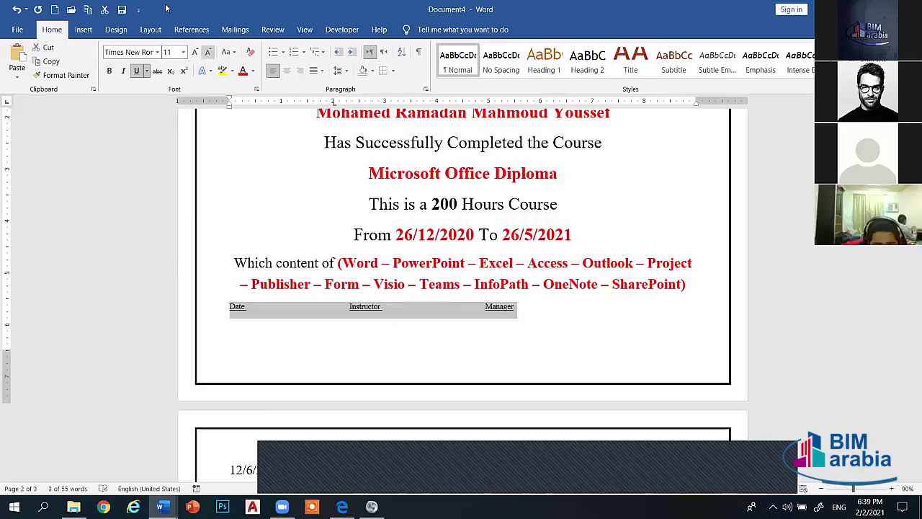
double_click(196, 55)
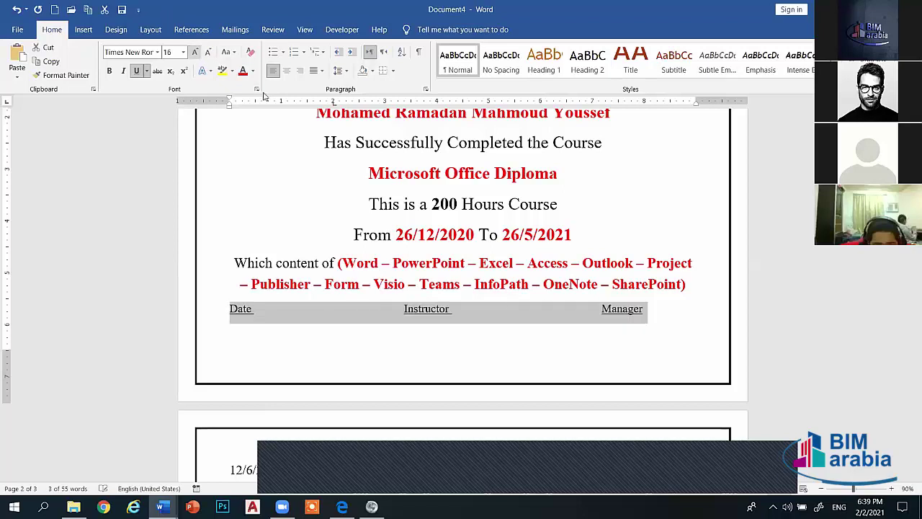
Shrink the course-content paragraph so the signature line fits on the page.
double_click(645, 282)
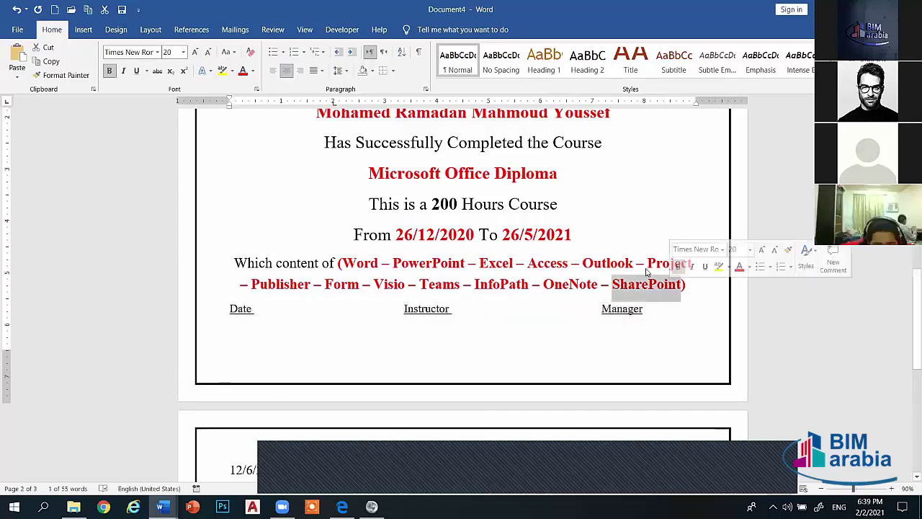
double_click(667, 264)
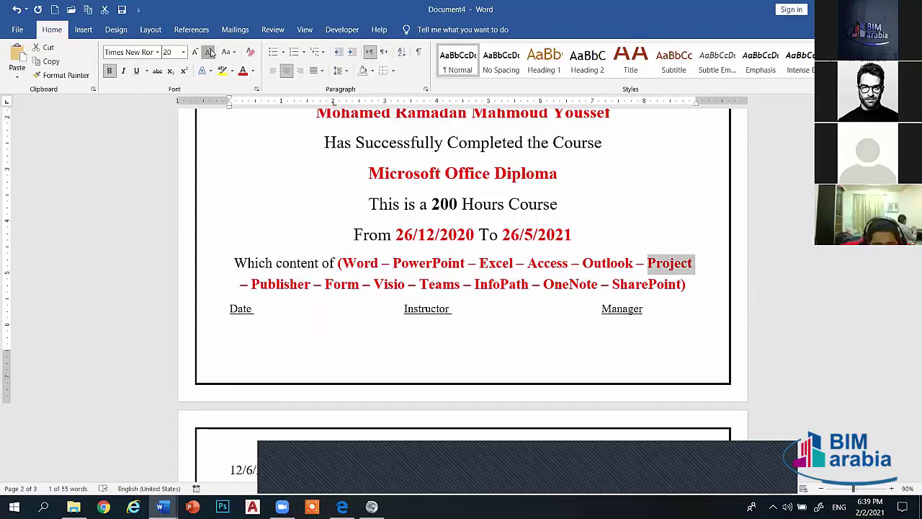
left_click(209, 53)
key("ctrl+z")
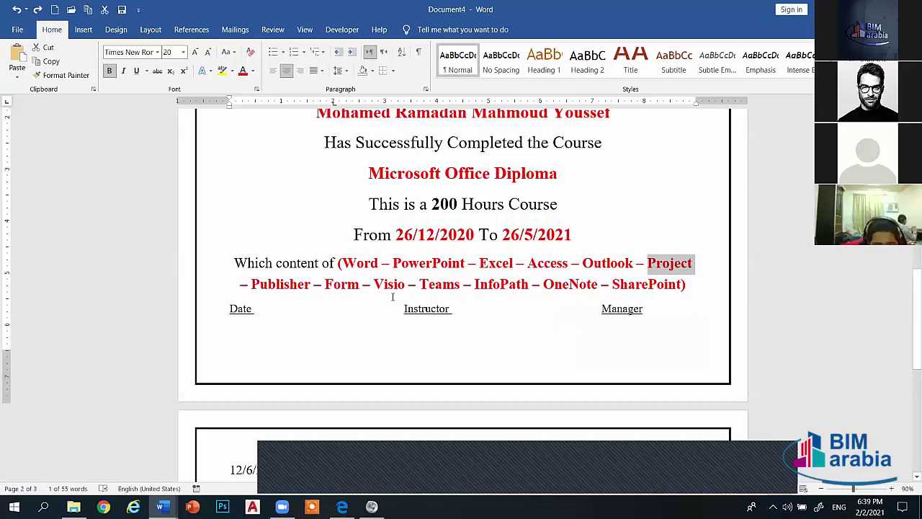
key("ctrl+z")
Shrink the 200 Hours Course line's font by two steps.
left_click(461, 205)
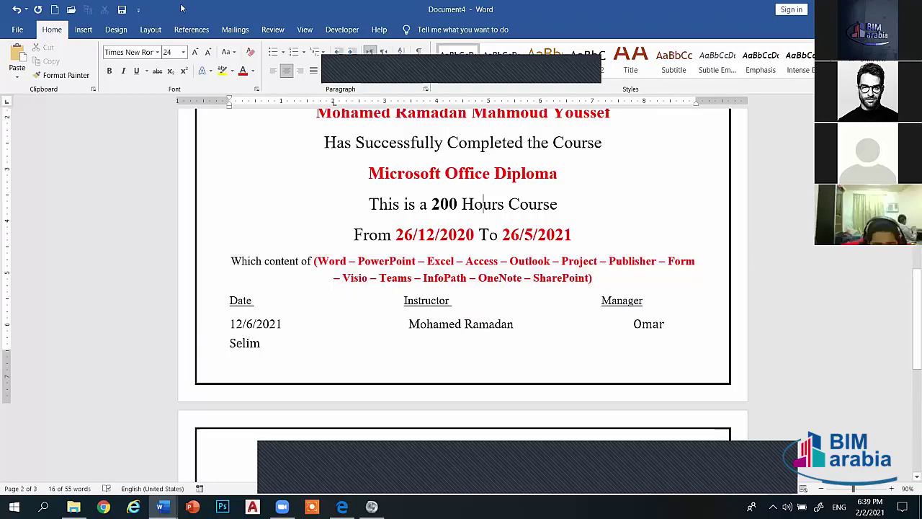
triple_click(461, 204)
left_click(209, 51)
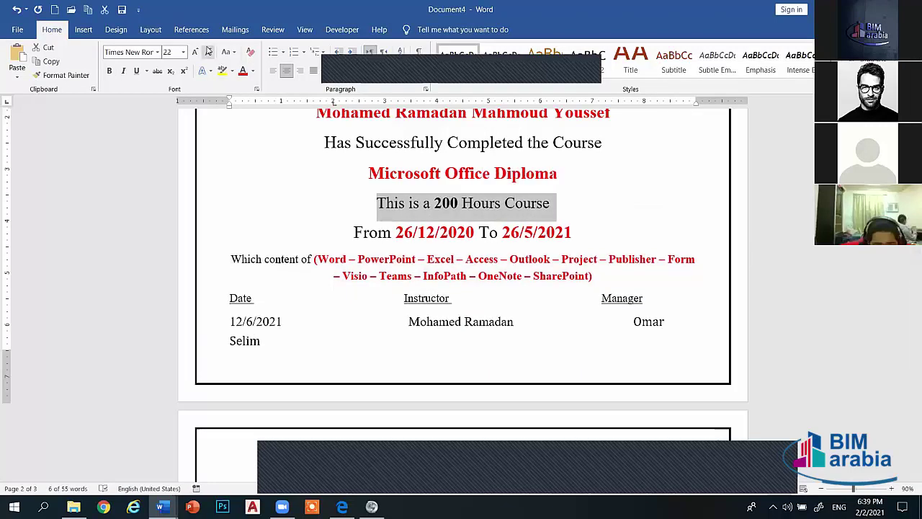
left_click(208, 51)
Re-space the headings and names row so the instructor's name sits under Instructor.
left_click(584, 330)
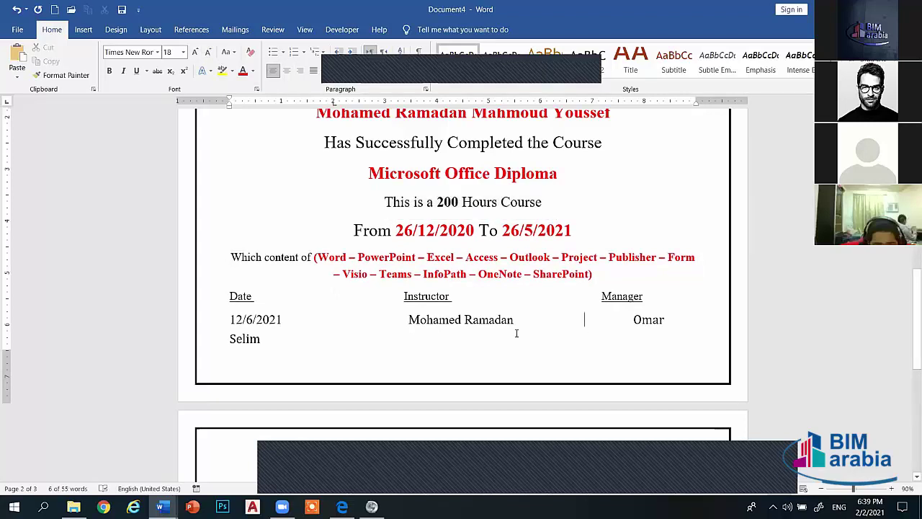
left_click(352, 319)
key("BackSpace")
key("BackSpace")
key("BackSpace")
key("BackSpace")
key("BackSpace")
key("BackSpace")
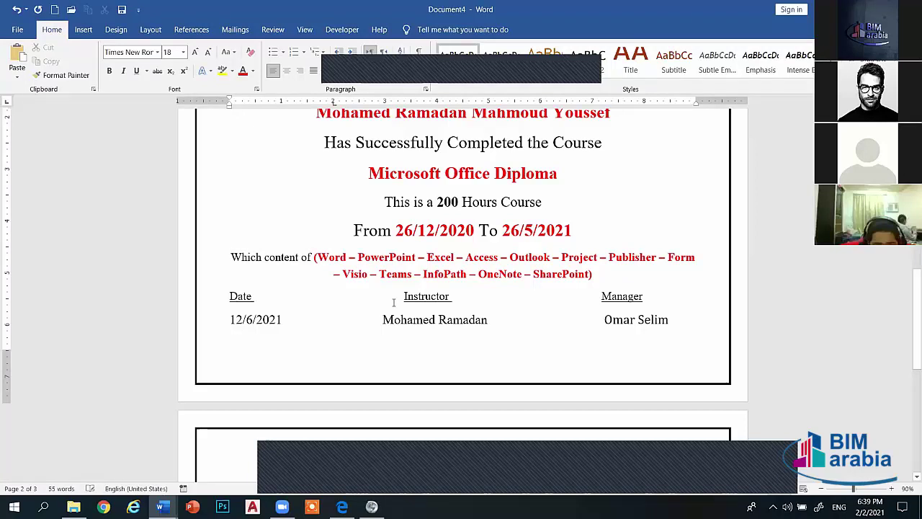
left_click(402, 296)
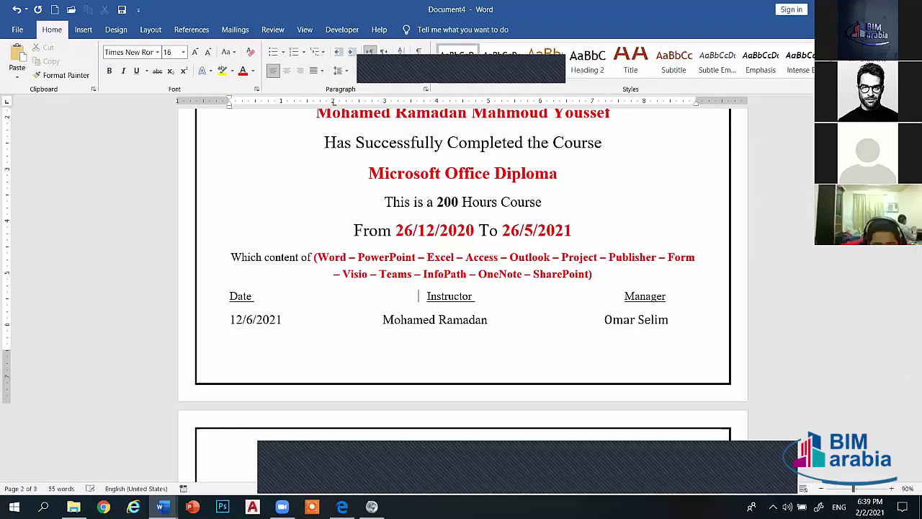
left_click(534, 319)
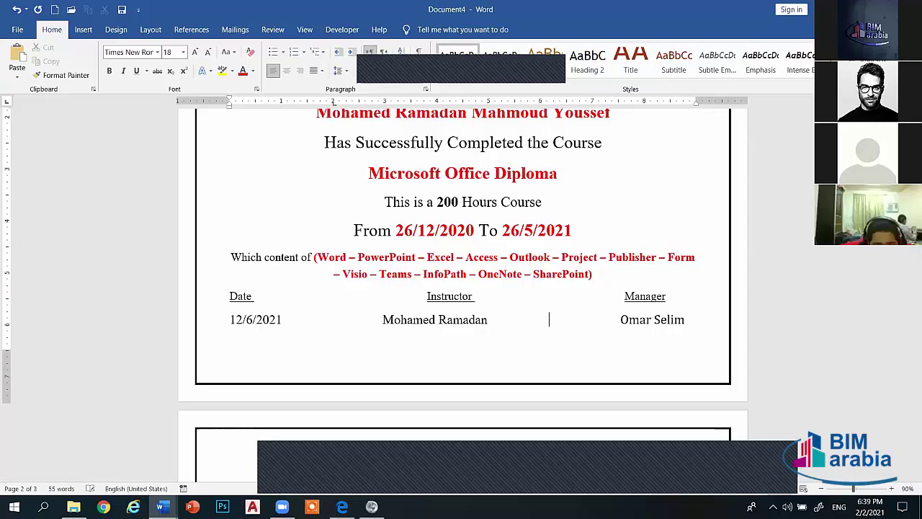
key("BackSpace")
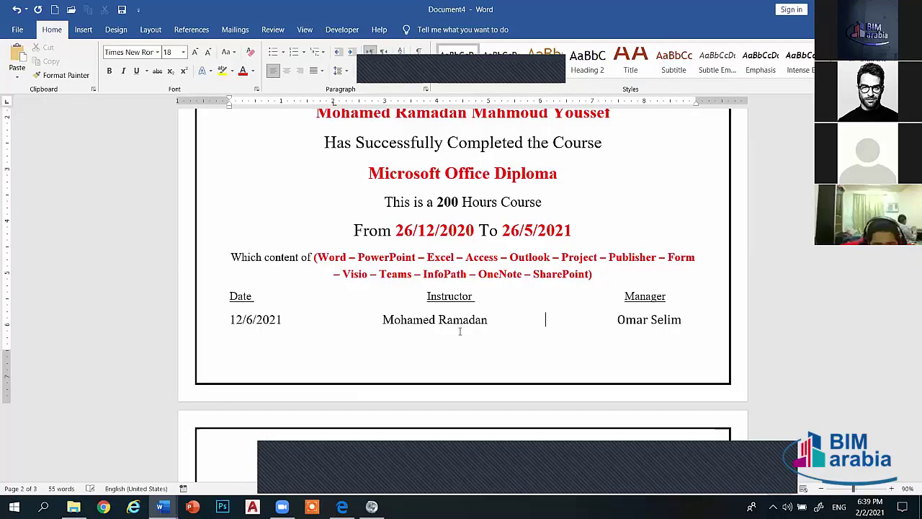
left_click(362, 319)
type("n")
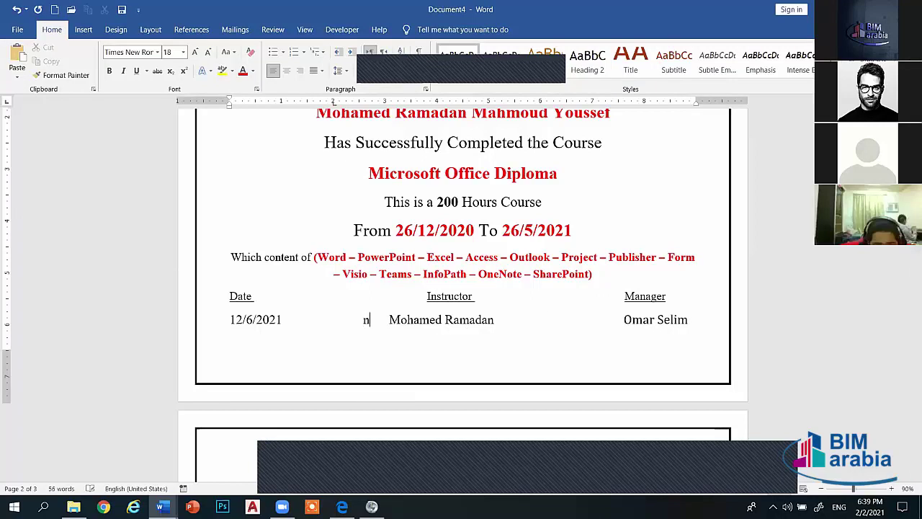
key("BackSpace")
key("BackSpace")
key("BackSpace")
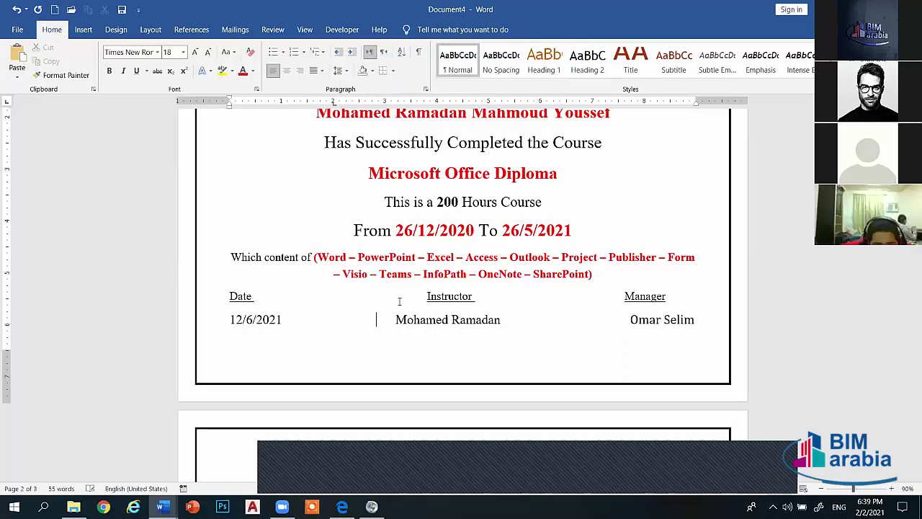
key("BackSpace")
key("BackSpace")
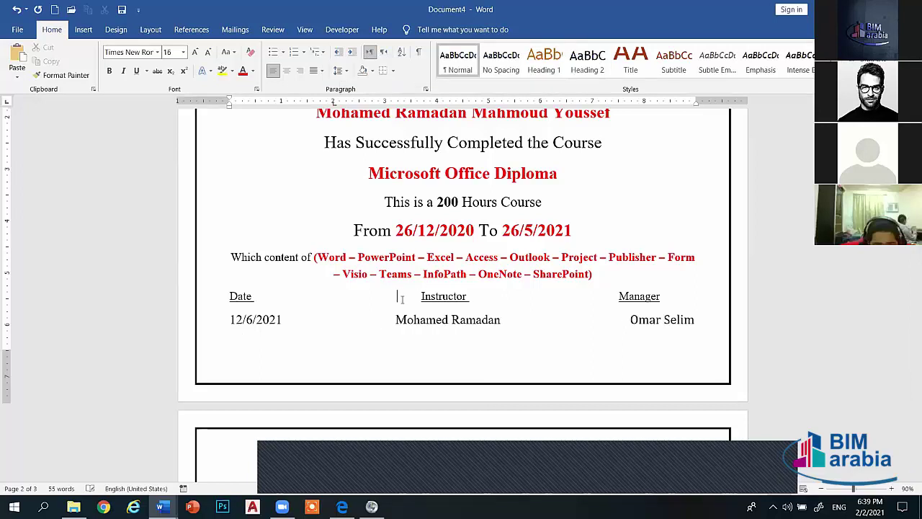
Pull the manager's name left so it sits under Manager on one line.
left_click(603, 324)
key("BackSpace")
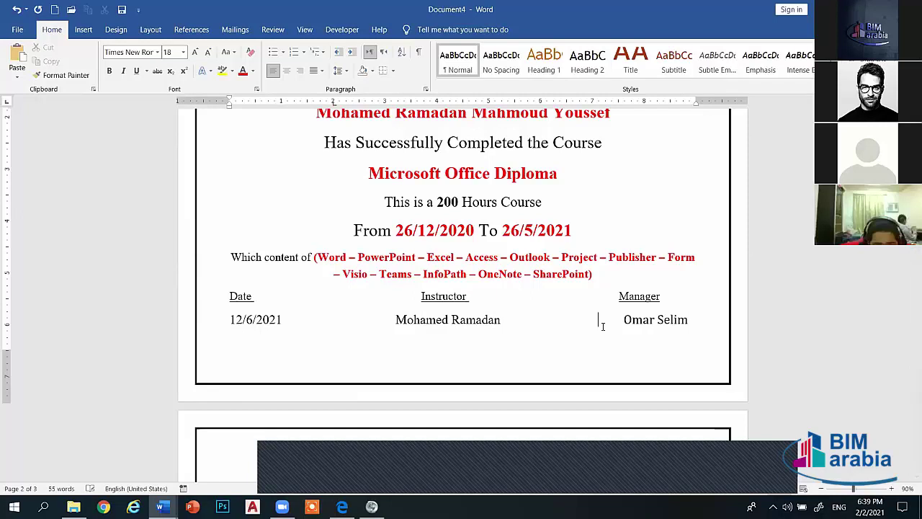
key("BackSpace")
key("BackSpace")
key("BackSpace")
triple_click(629, 326)
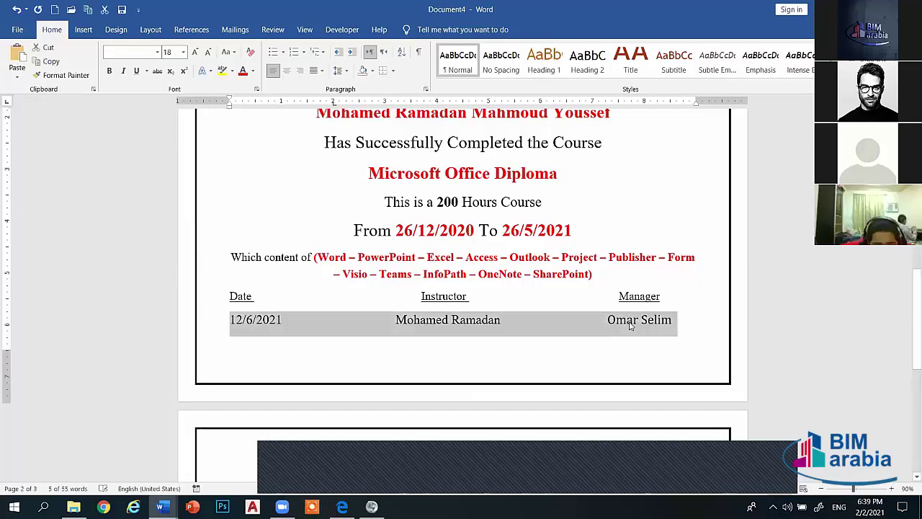
Apply the Brush Script MT font to the instructor's and manager's names.
left_click(629, 324)
left_click_drag(632, 333, 400, 333)
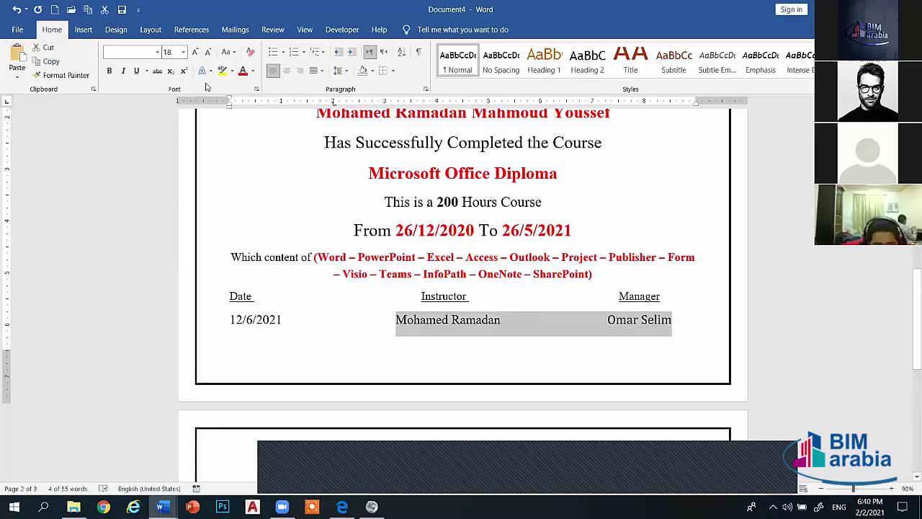
left_click(156, 52)
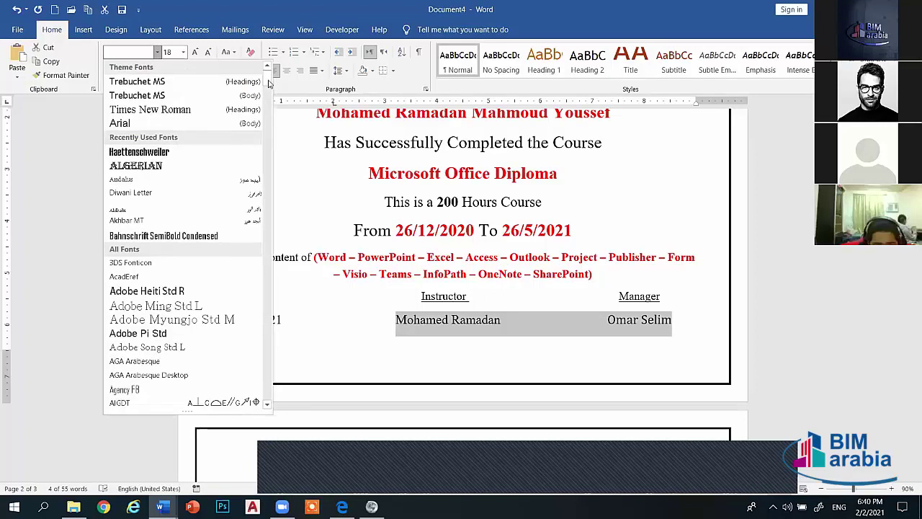
scroll(268, 84, "down", 2)
scroll(232, 224, "down", 7)
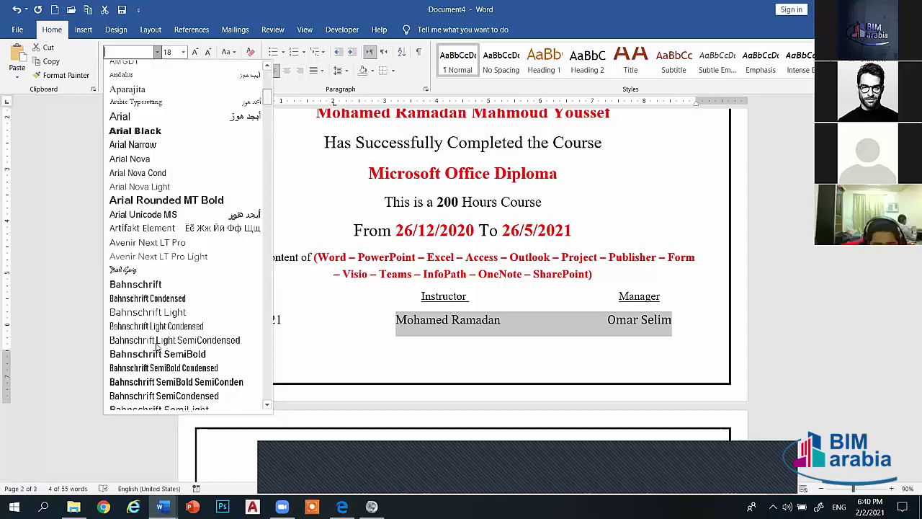
scroll(231, 224, "down", 3)
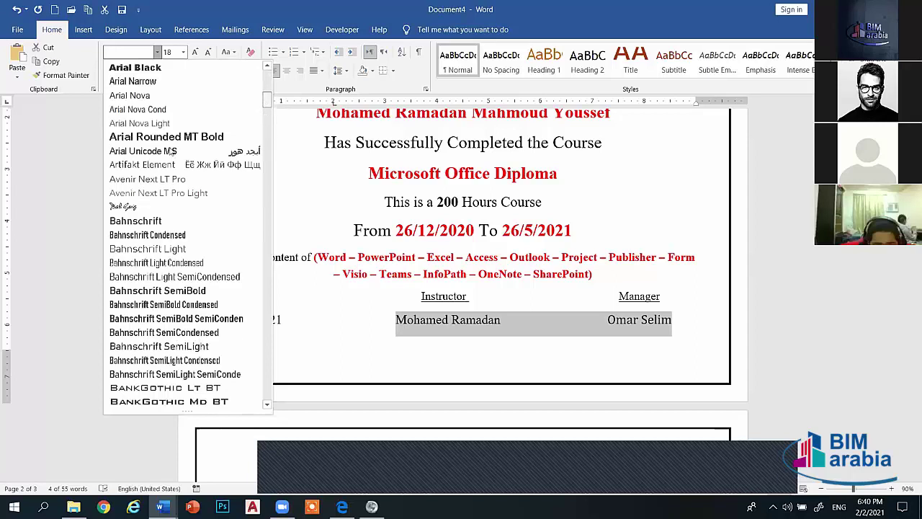
key("Down")
scroll(157, 92, "down", 10)
left_click(157, 92)
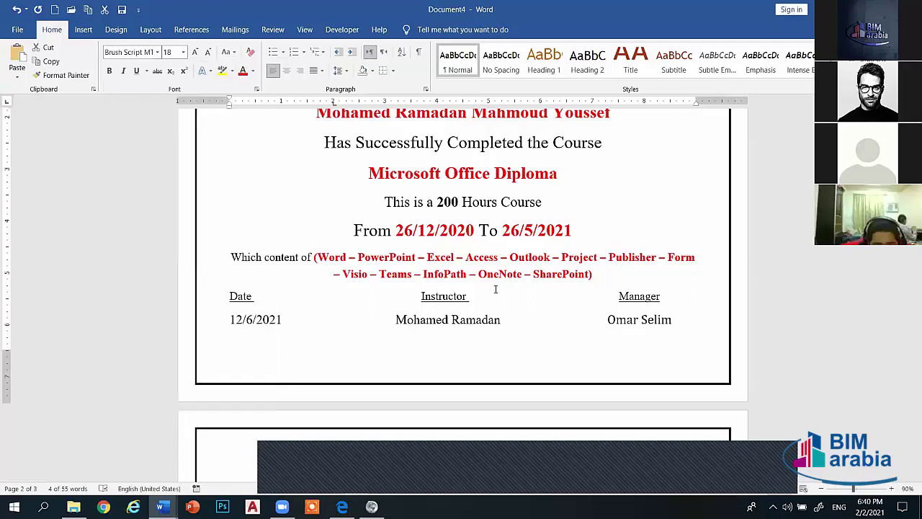
left_click(515, 320)
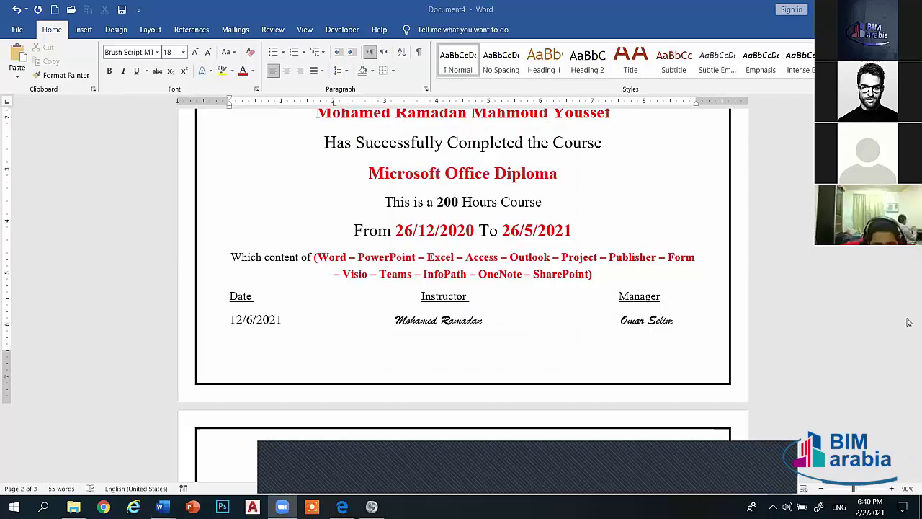
left_click_drag(909, 364, 910, 321)
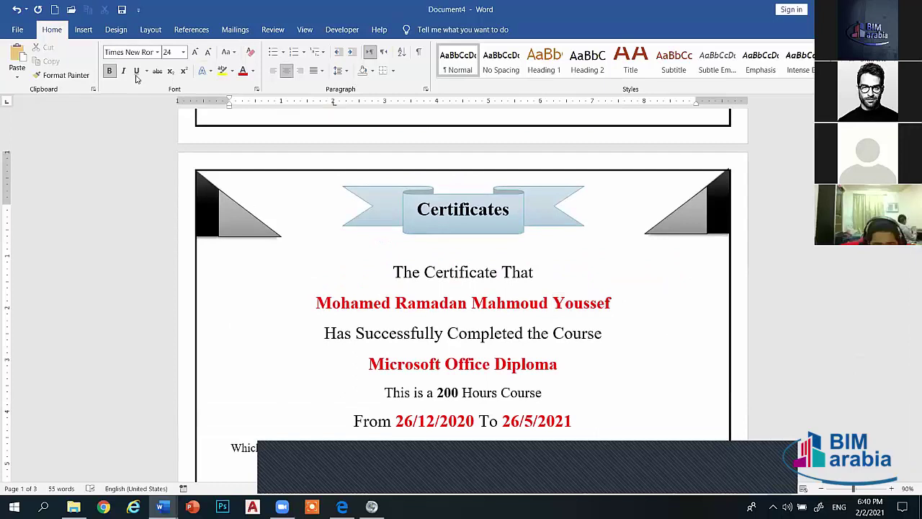
Start choosing an existing recipient list from the Desktop, then cancel the data source dialog.
key("alt+m")
key("r")
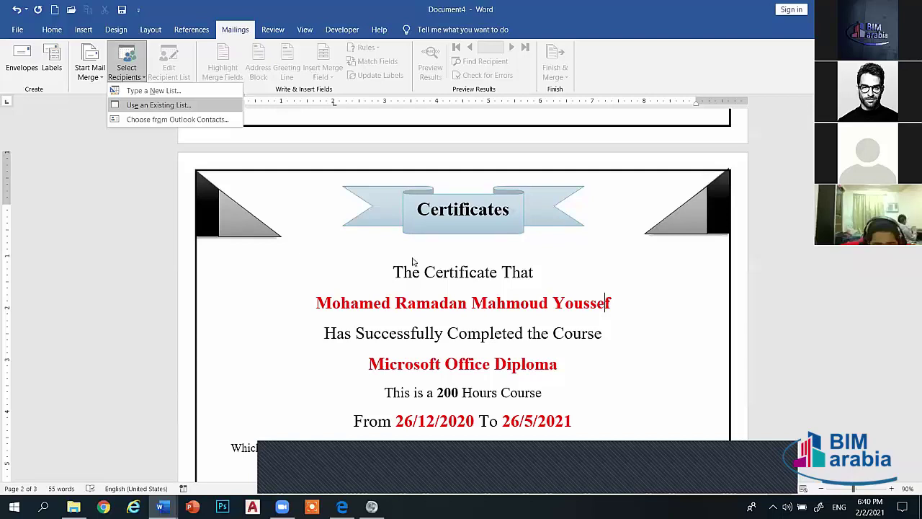
key("Return")
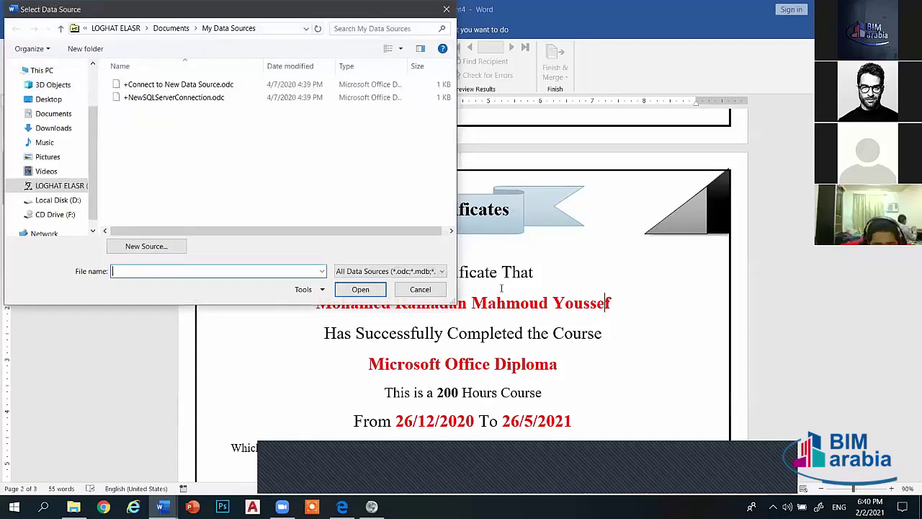
left_click(48, 98)
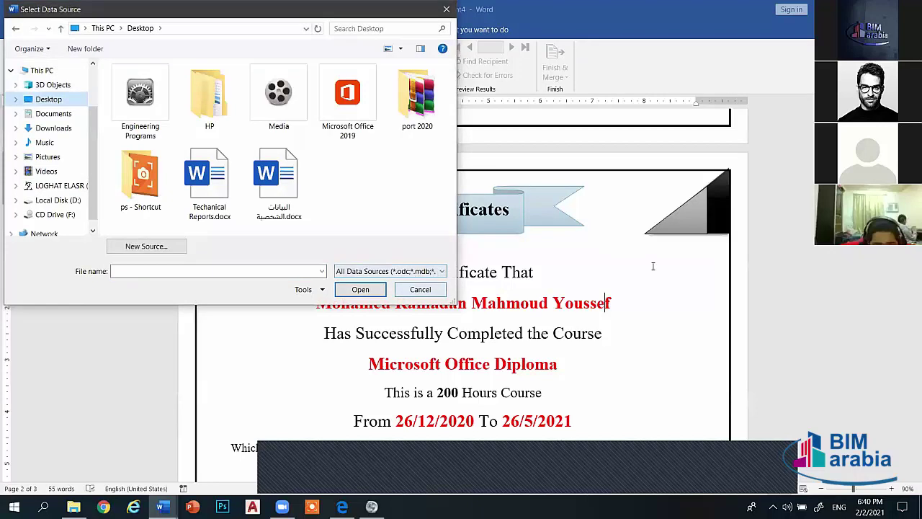
key("Escape")
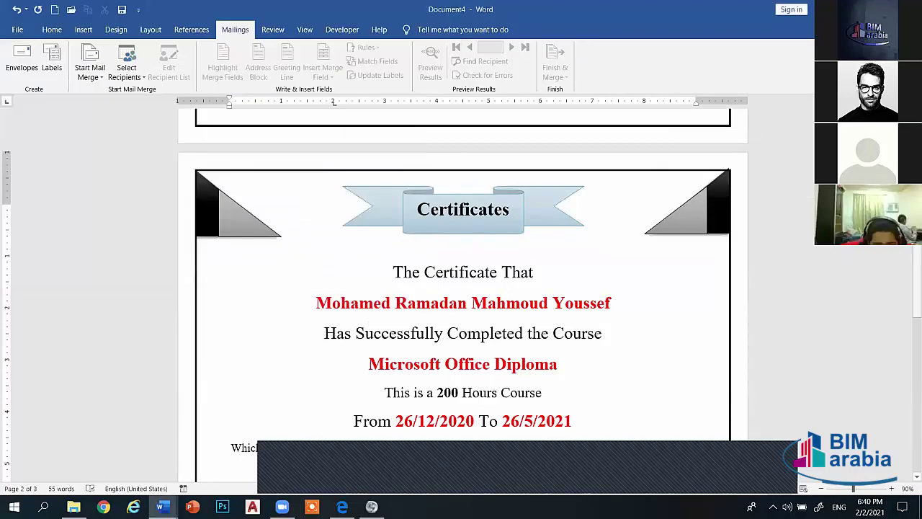
scroll(909, 259, "down", 1)
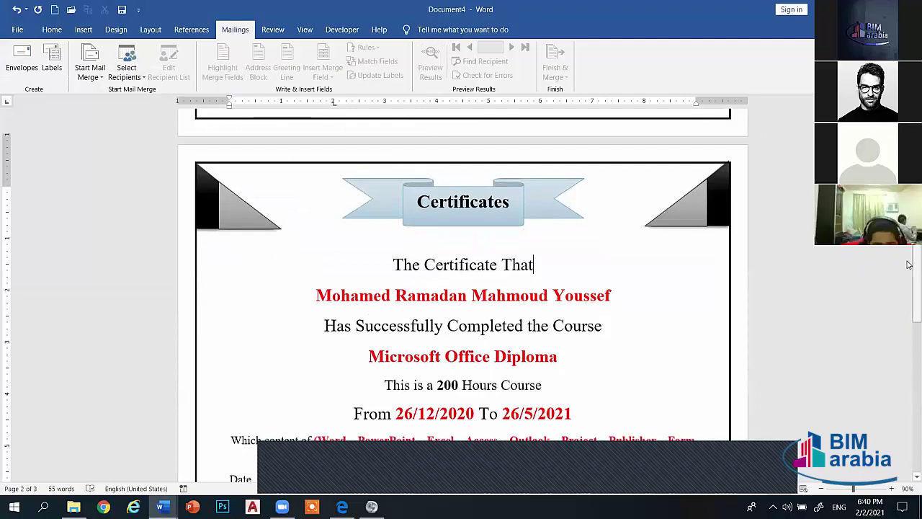
scroll(909, 262, "down", 2)
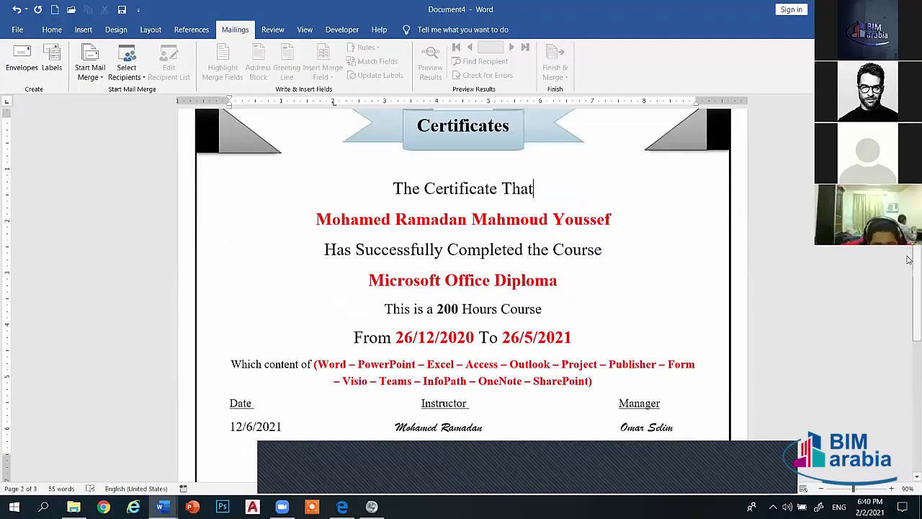
scroll(909, 261, "up", 1)
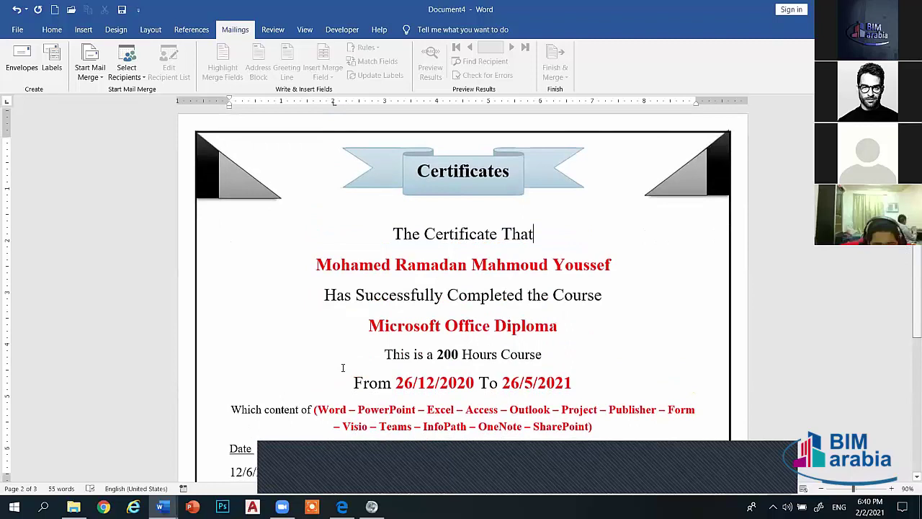
scroll(343, 367, "down", 3)
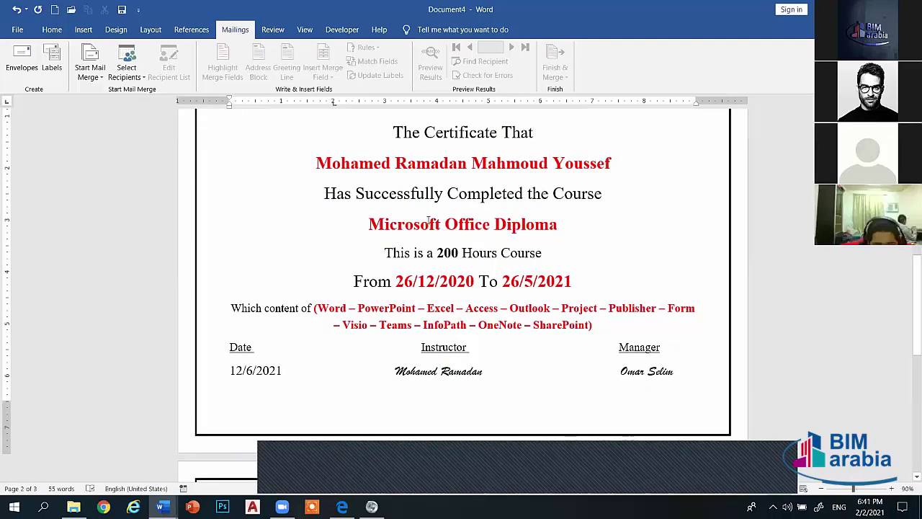
scroll(350, 200, "up", 3)
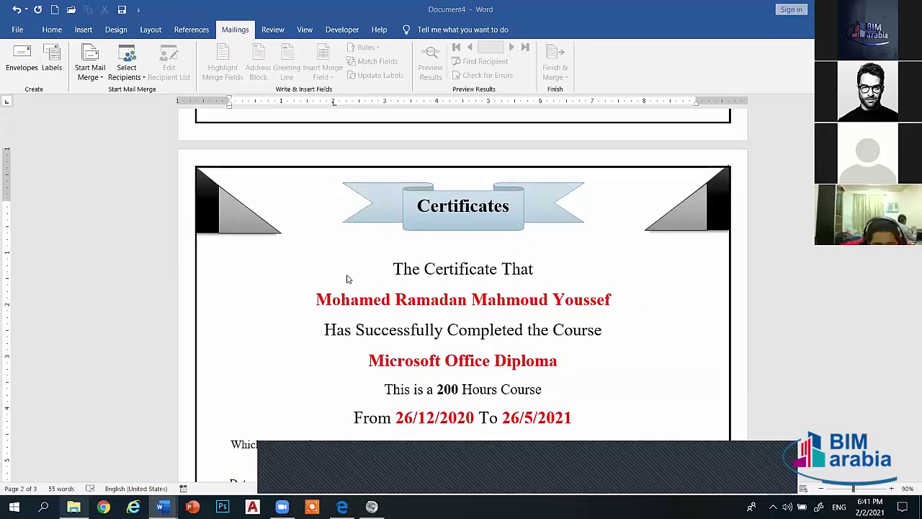
Browse up to BIM ARABIA and into the Microsoft Office Diploma folder, then return to Word's Document4.
key("alt+Tab")
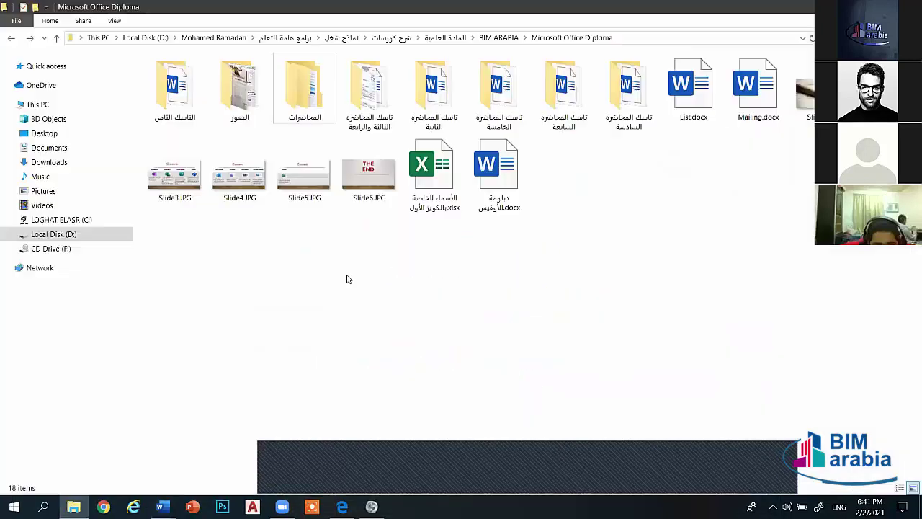
key("alt+Up")
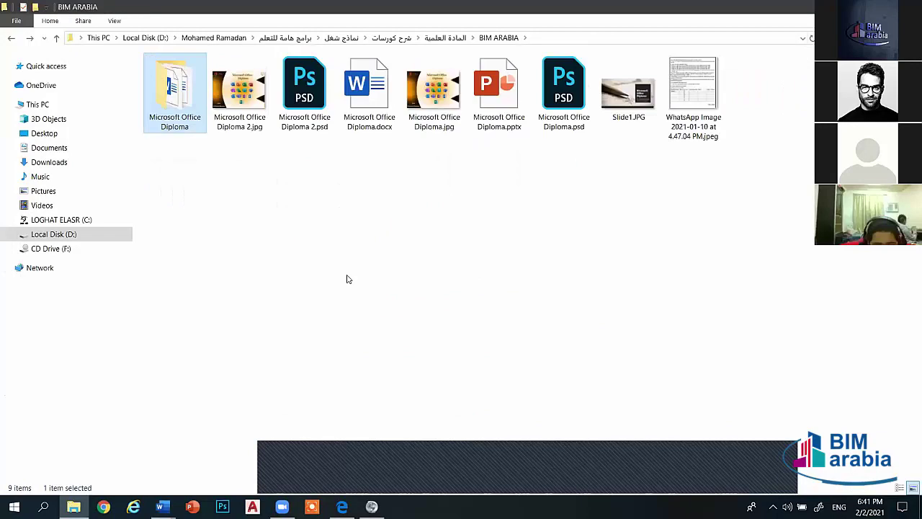
key("Return")
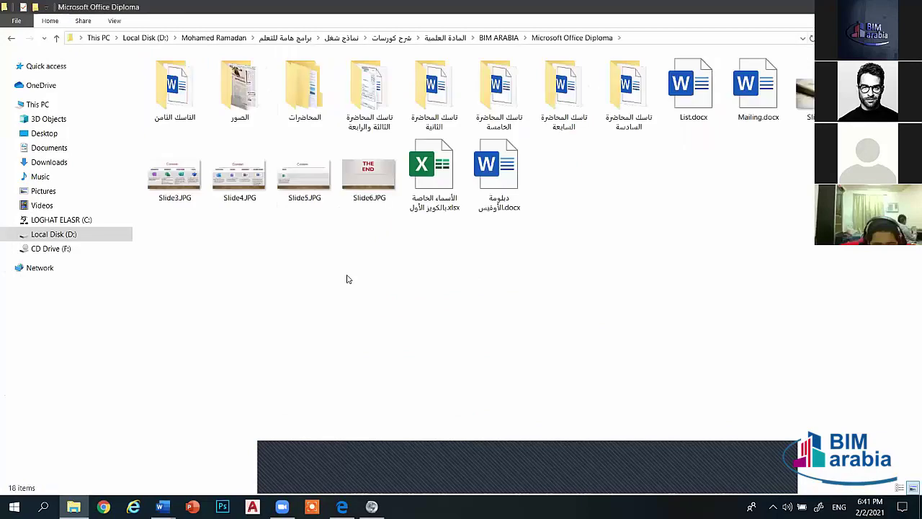
key("Right")
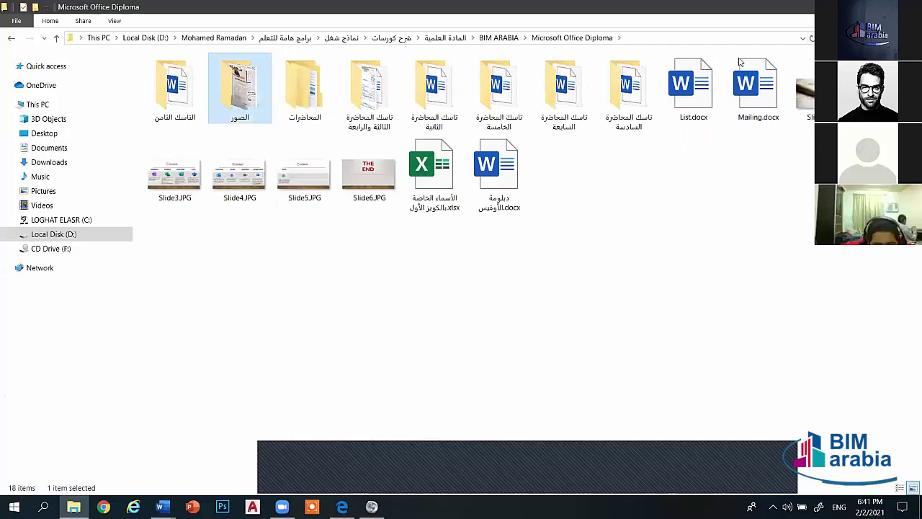
key("Right")
key("Right")
key("Right")
key("Right")
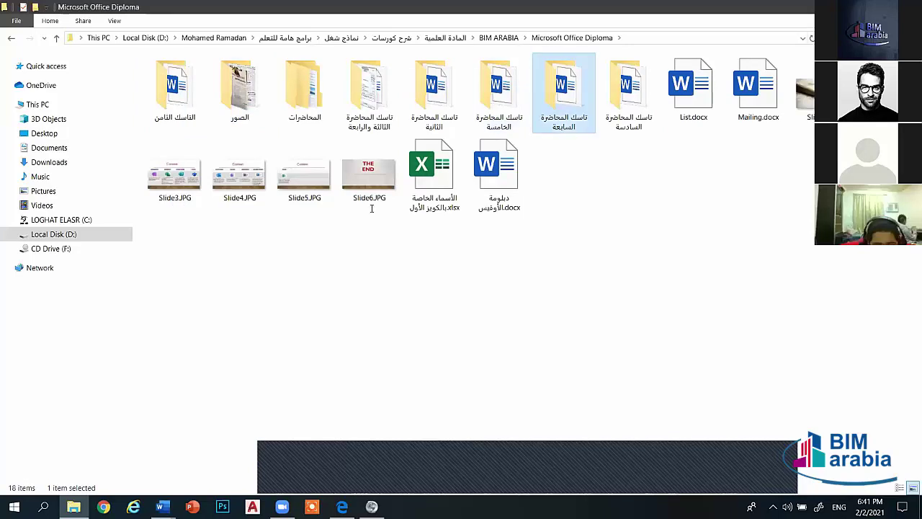
key("alt+Tab")
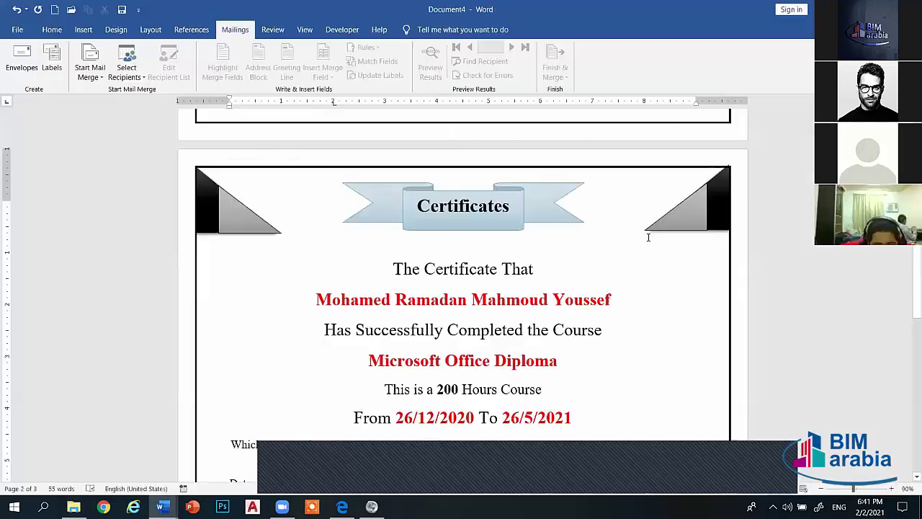
Close all open Word windows, choosing to save Document1 when prompted.
triple_click(534, 303)
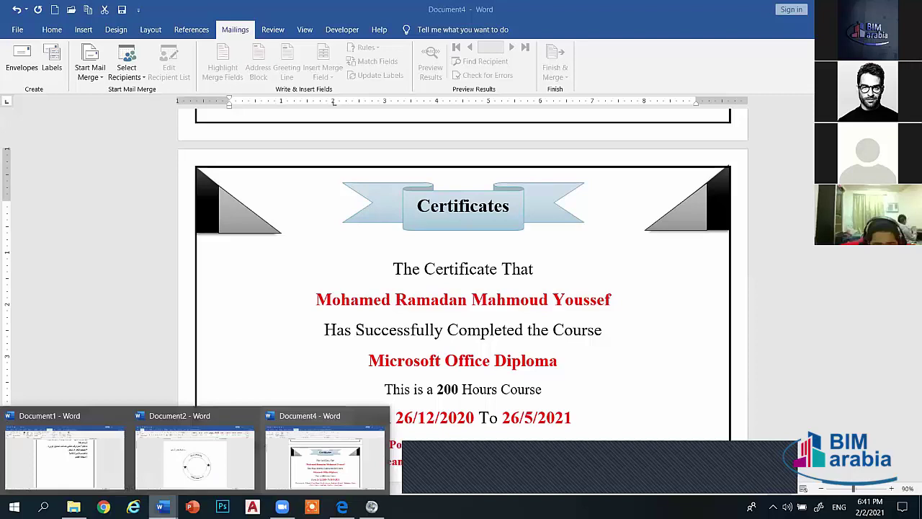
right_click(162, 507)
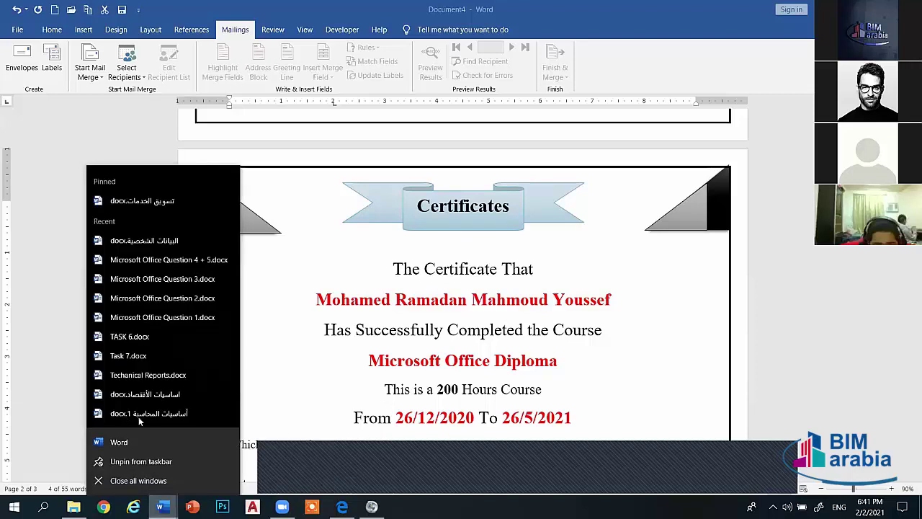
left_click(162, 506)
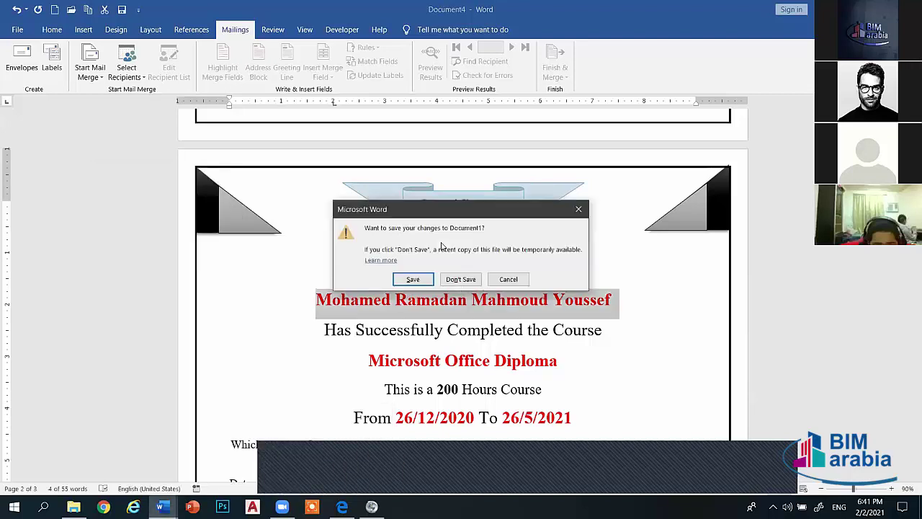
left_click(413, 279)
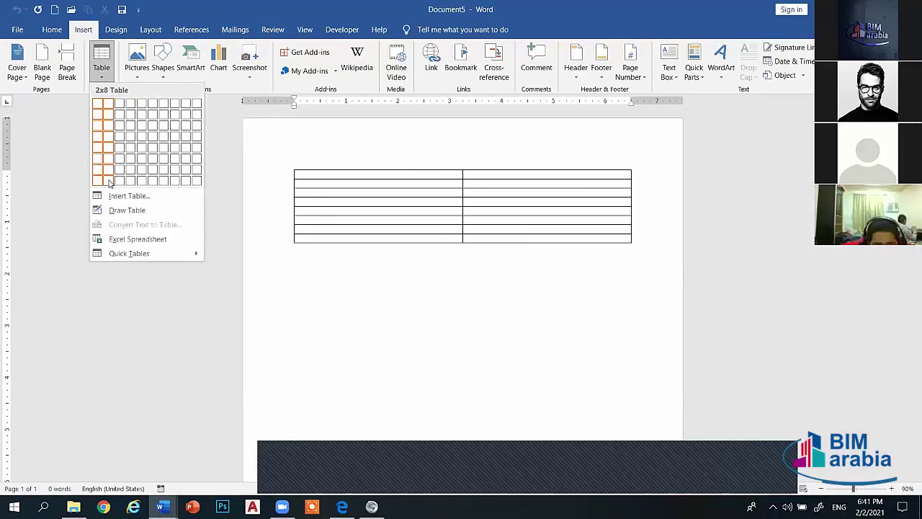
Insert a 2x8 table, head the right column الأسم, and delete the empty left column.
left_click(109, 183)
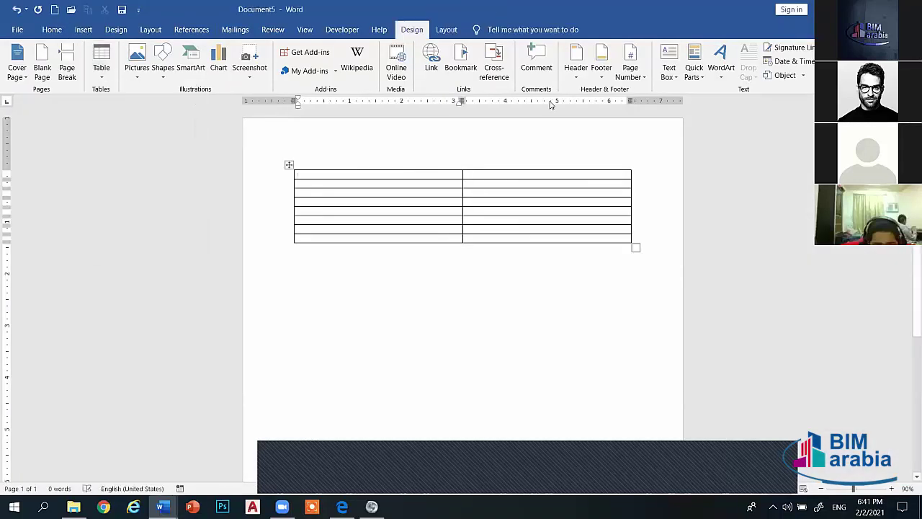
left_click(495, 175)
type("h")
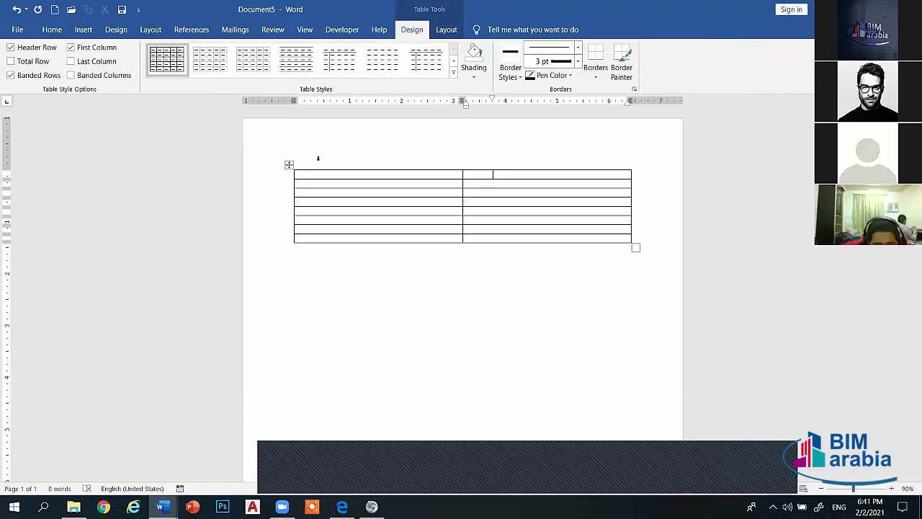
key("alt+shift")
type("لاسم")
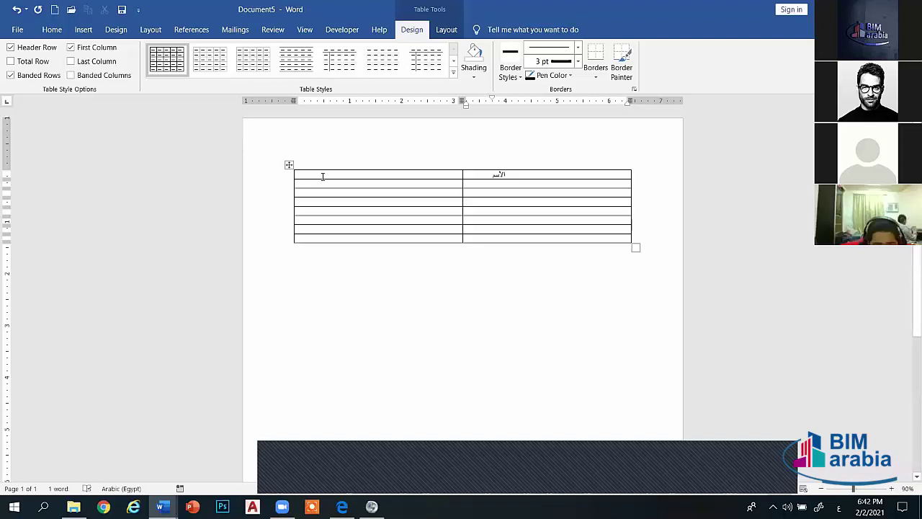
left_click_drag(323, 176, 330, 238)
key("BackSpace")
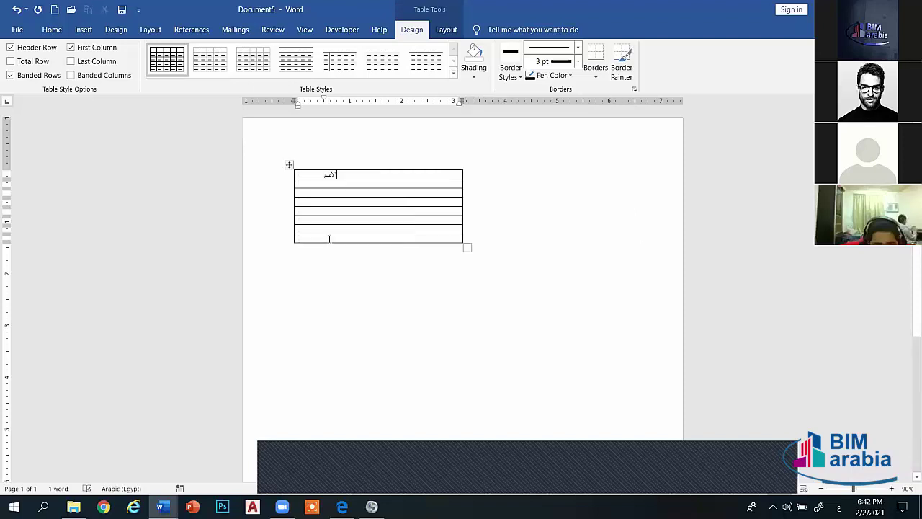
Set all the table's text to font size 26, then place the cursor in the second row.
left_click(323, 177)
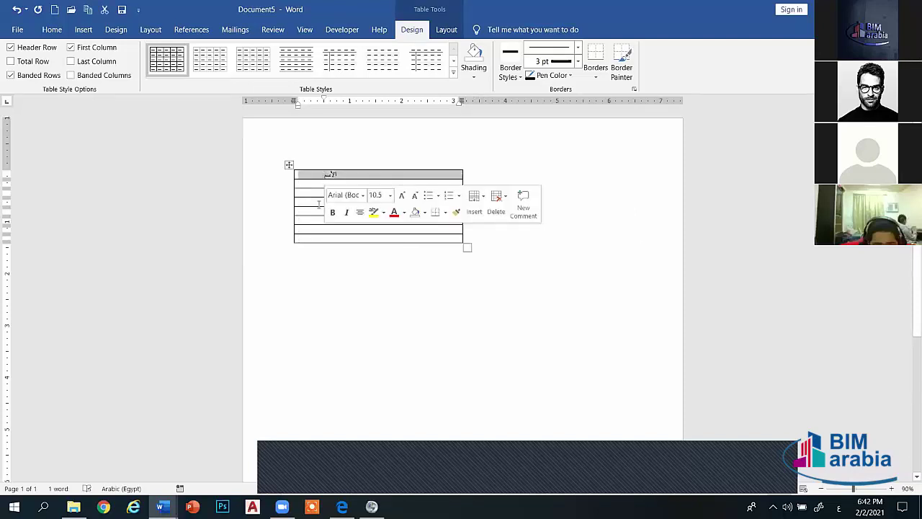
left_click(322, 229)
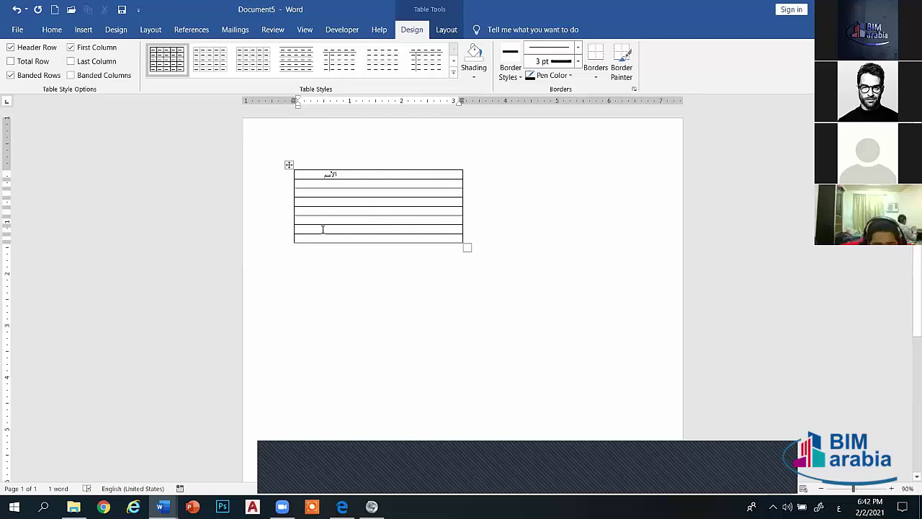
left_click_drag(323, 229, 307, 168)
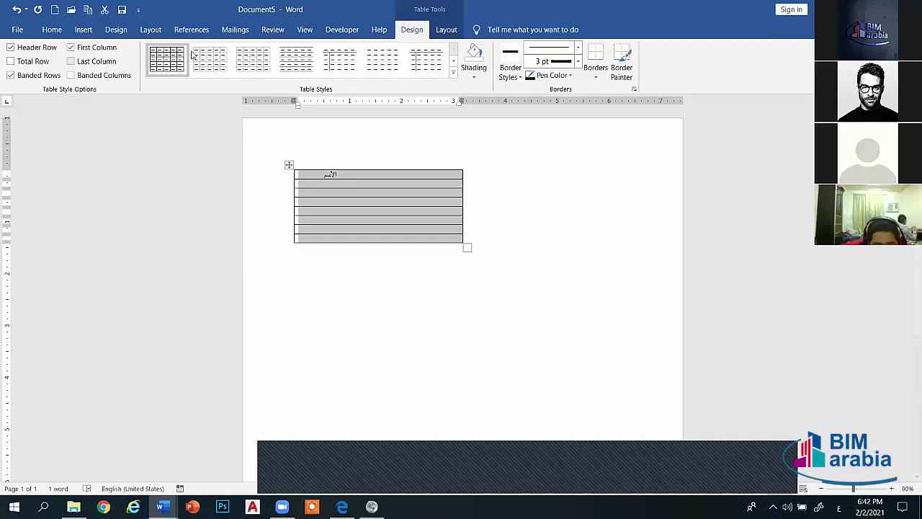
left_click(52, 29)
left_click(195, 52)
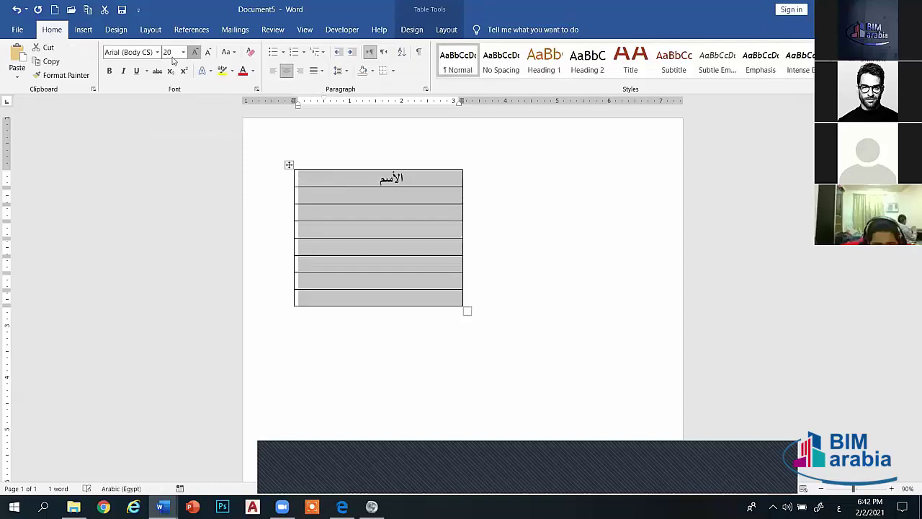
left_click(194, 52)
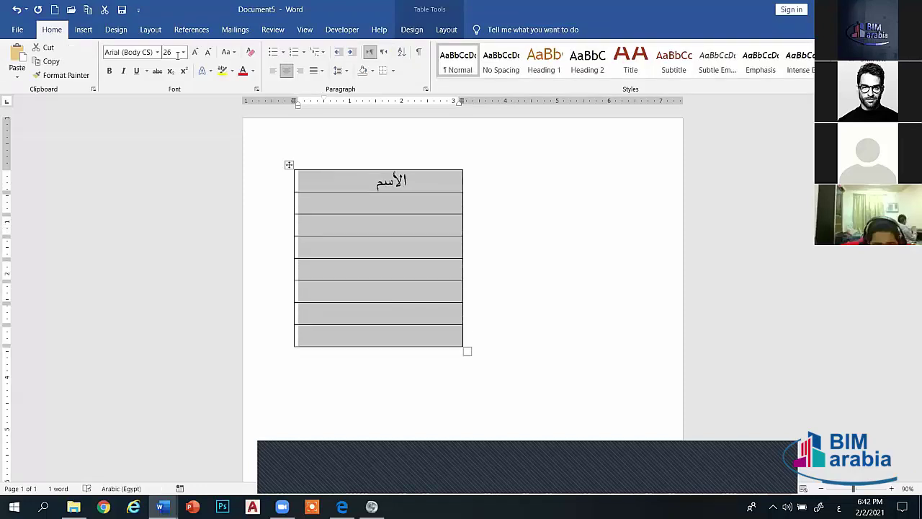
left_click(327, 204)
left_click(327, 206)
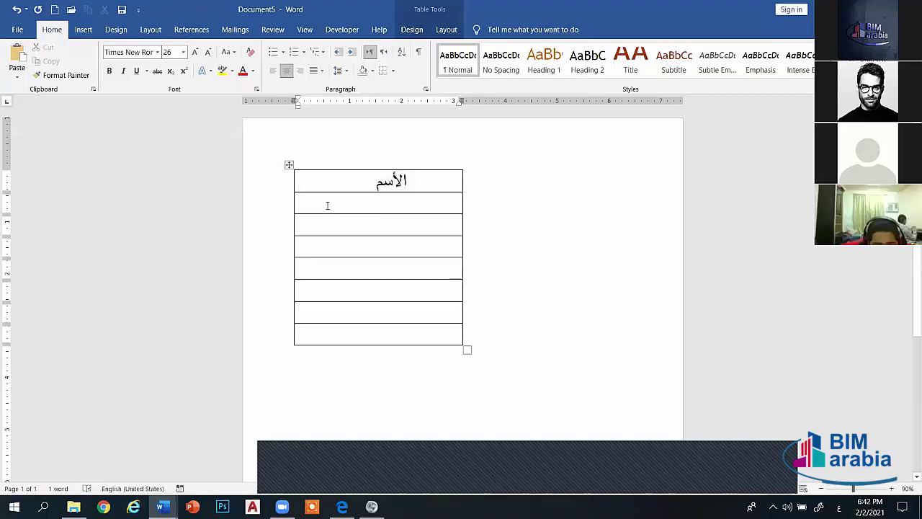
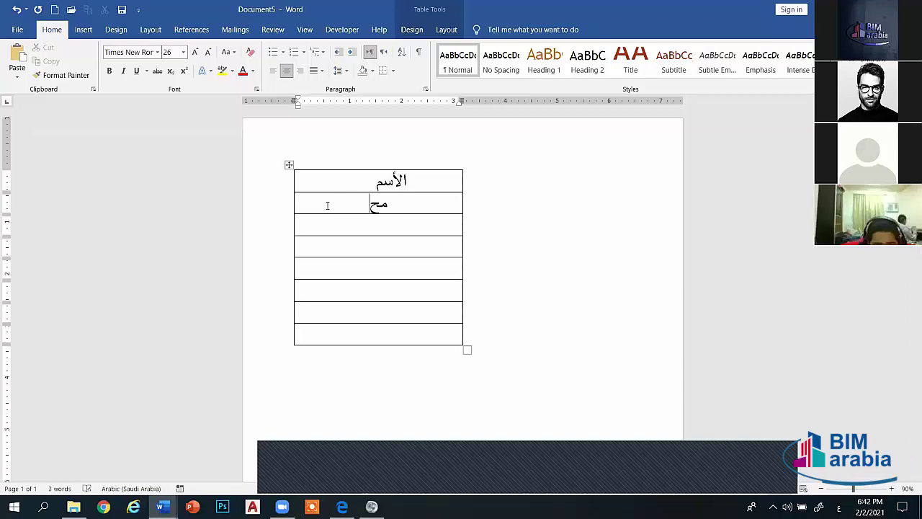
Clear the second row and type four students' full names into rows 2 through 5.
key("alt+shift")
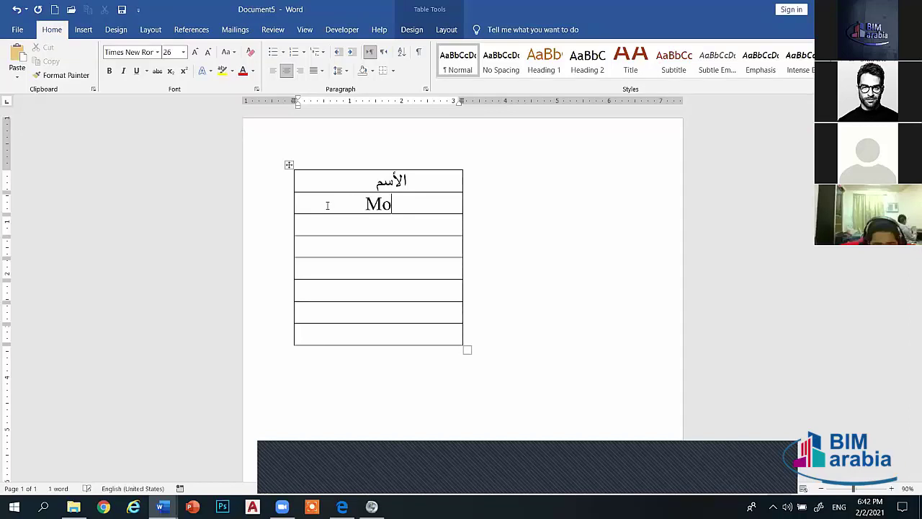
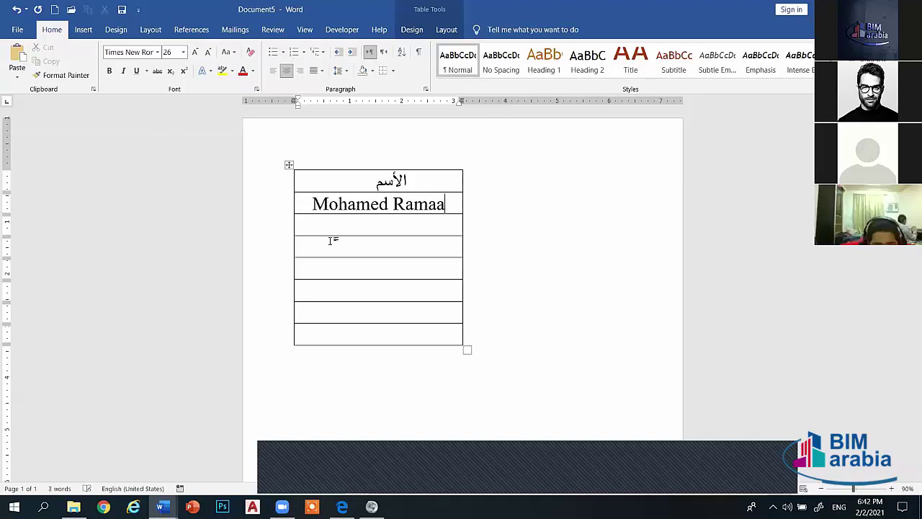
left_click(335, 223)
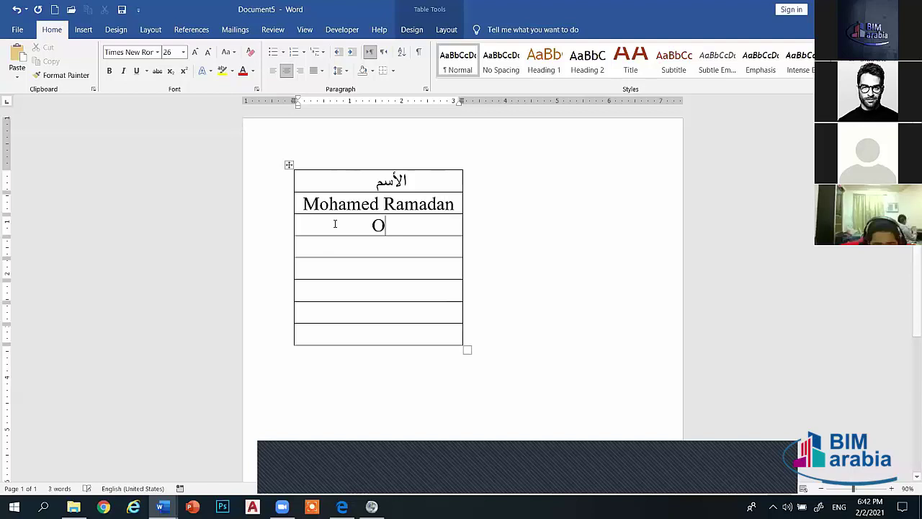
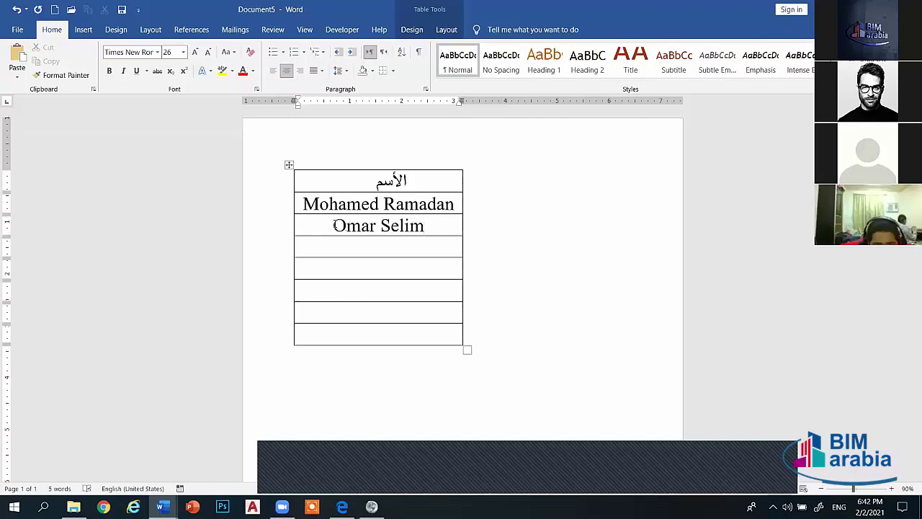
left_click(324, 247)
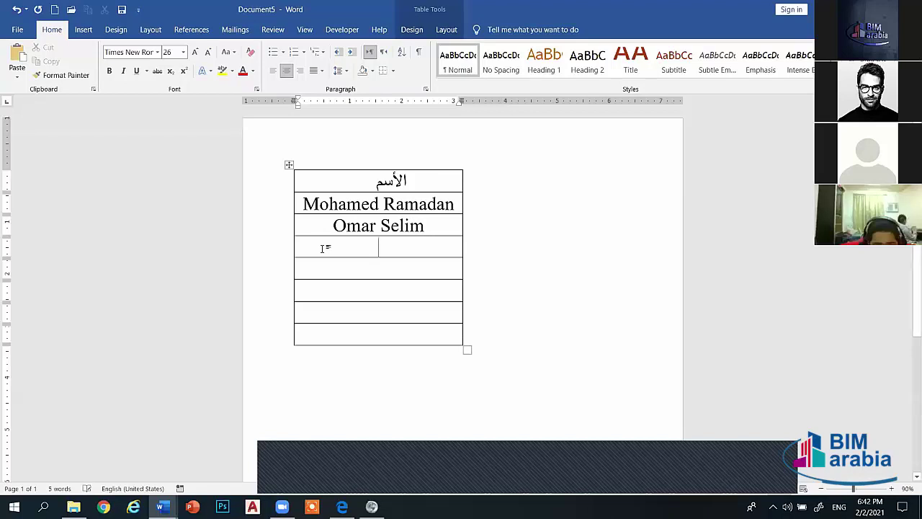
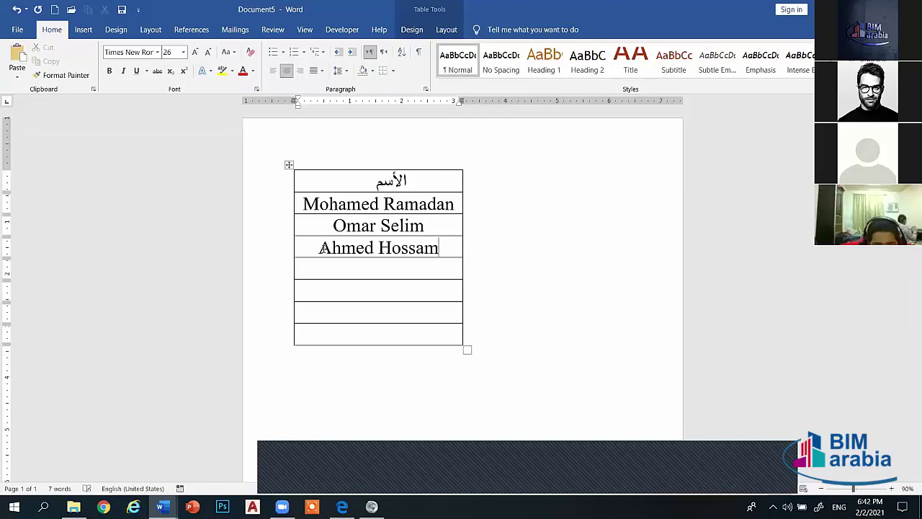
left_click(324, 269)
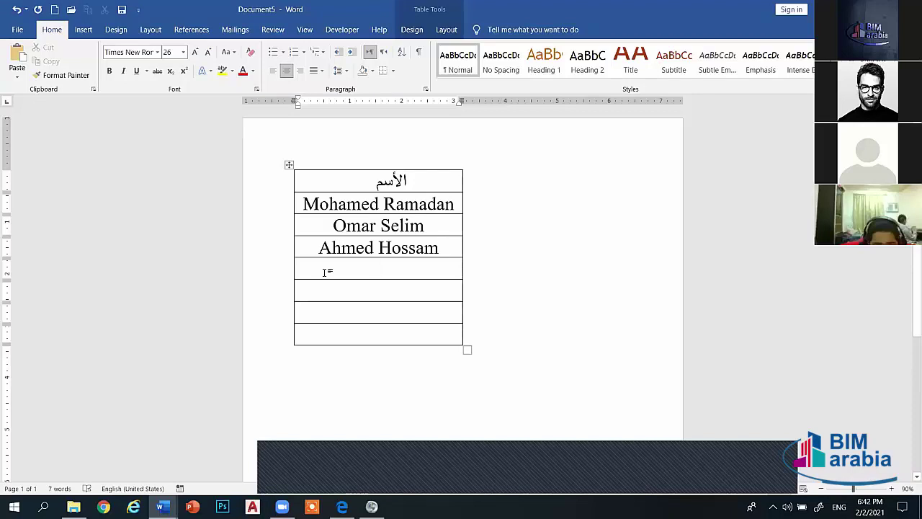
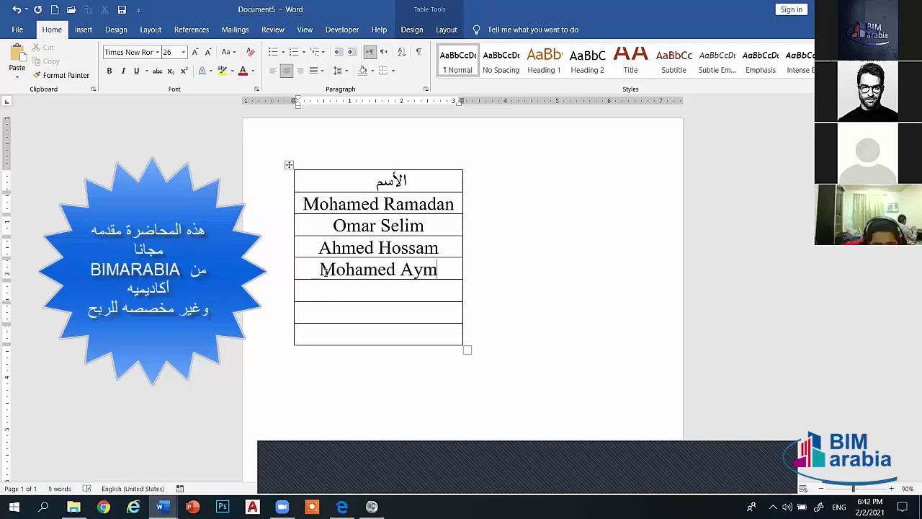
Enter a student's full name in the sixth row and add its surname to the dictionary.
left_click(331, 295)
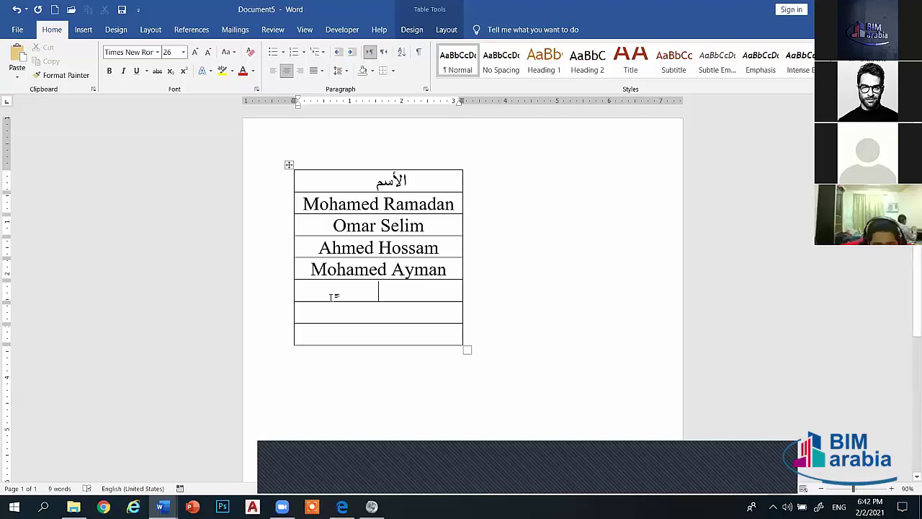
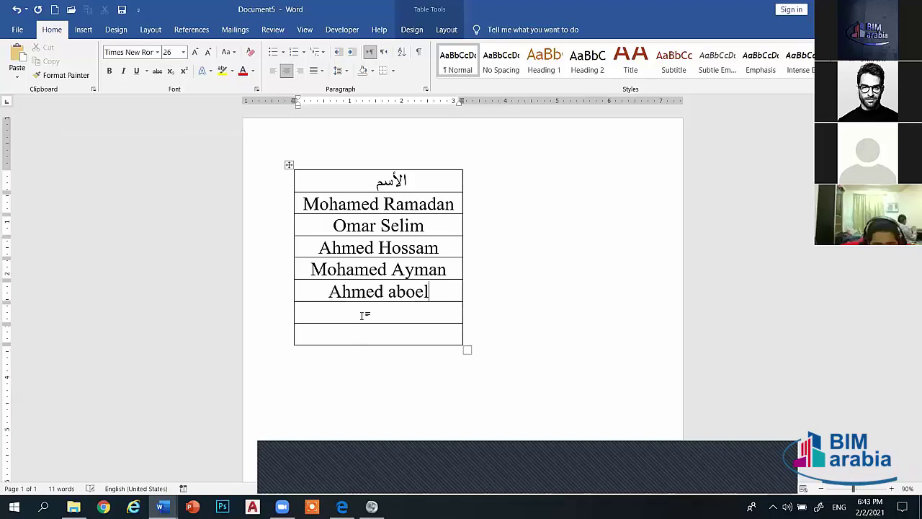
key("Left")
key("Left")
key("Left")
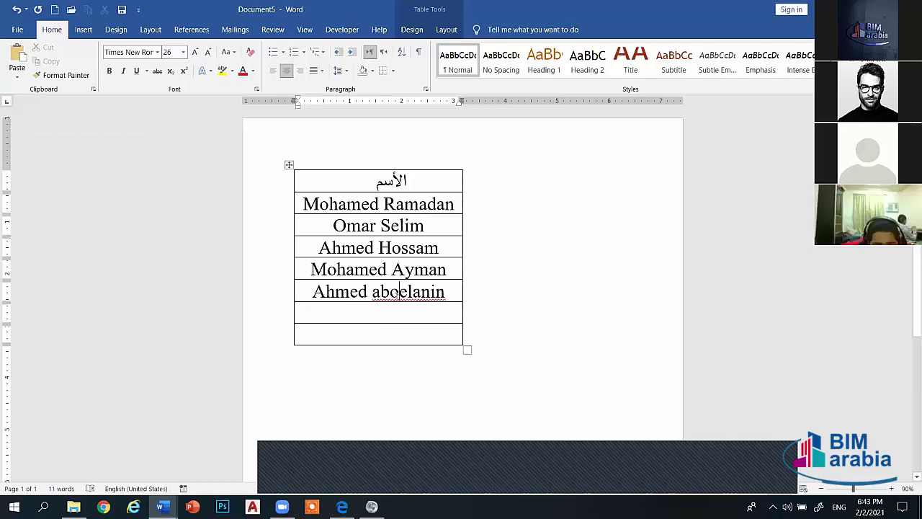
right_click(398, 292)
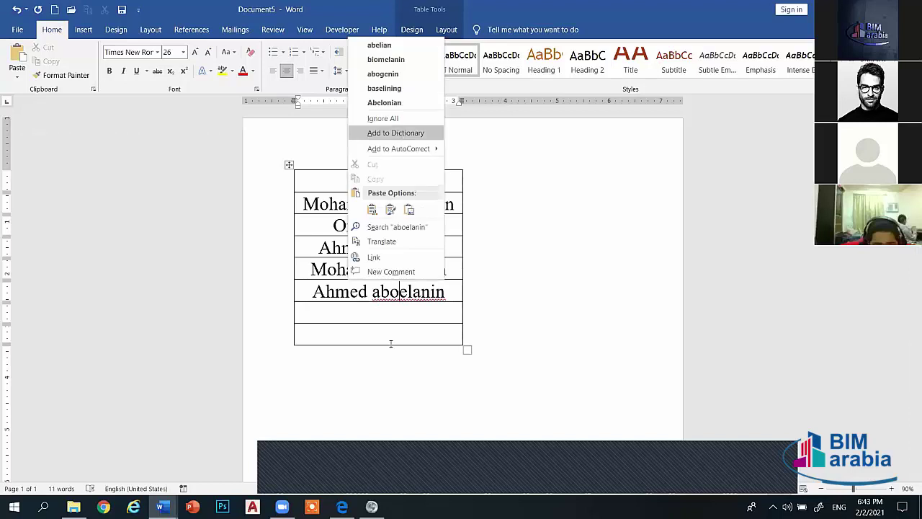
key("Return")
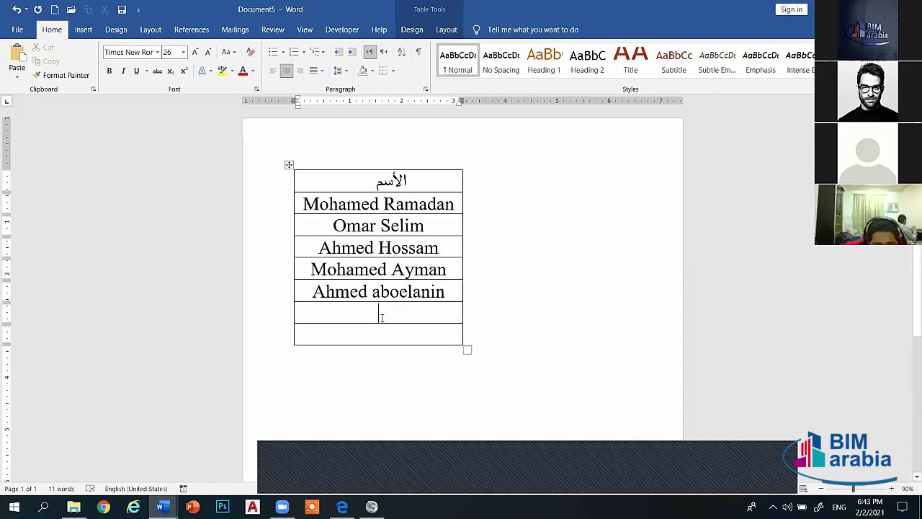
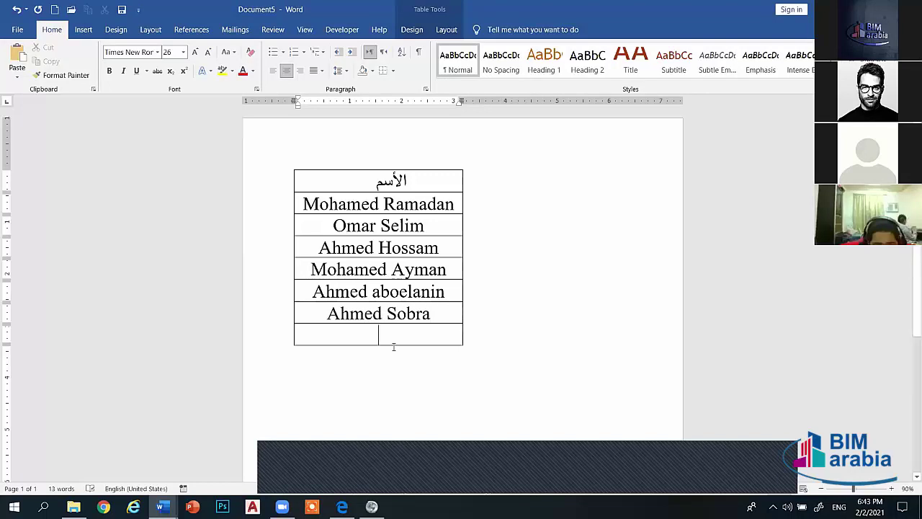
Fill the last two rows with student names, adding the flagged seventh-row surname to the dictionary.
left_click(394, 338)
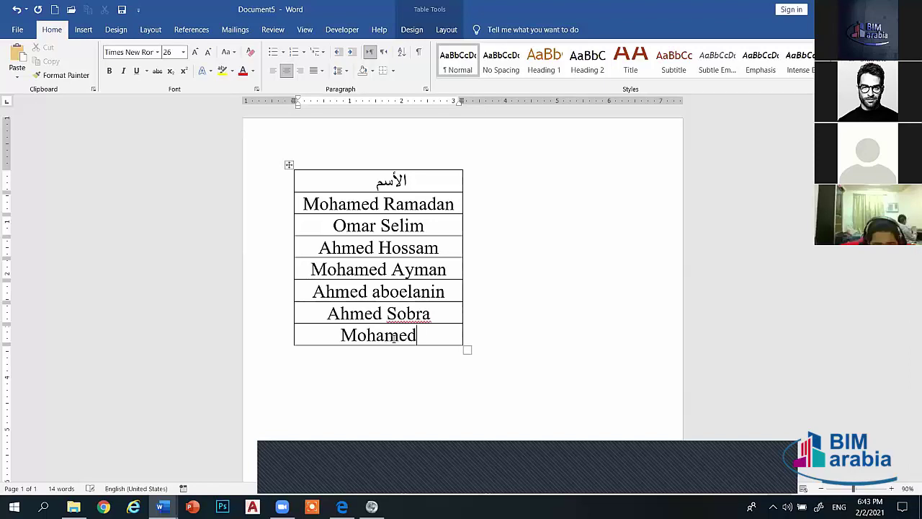
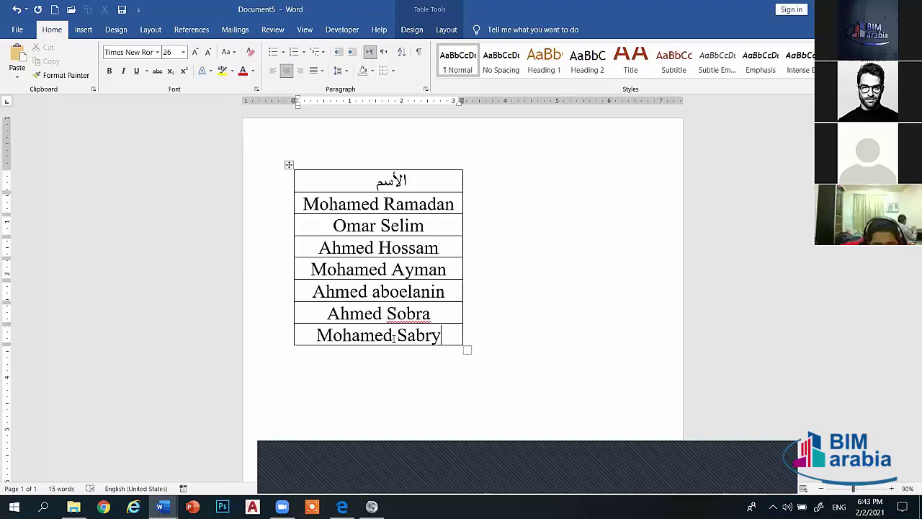
right_click(416, 317)
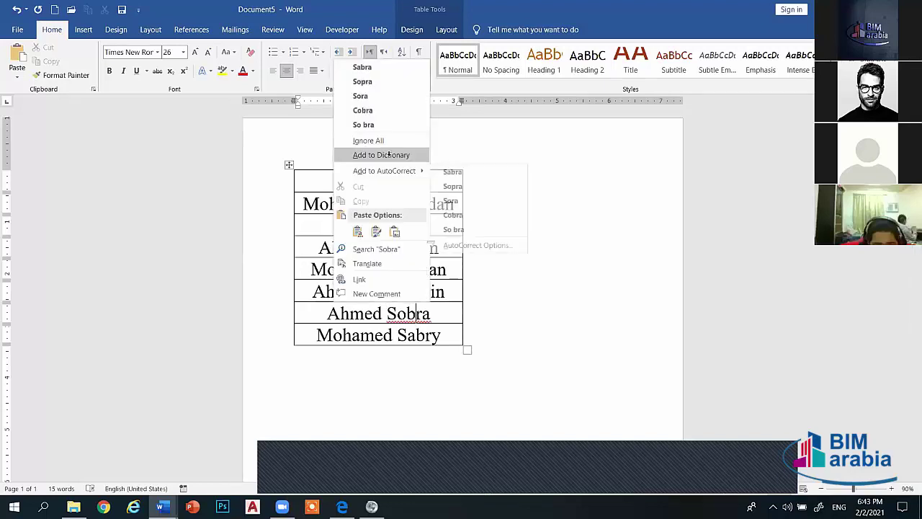
left_click(381, 155)
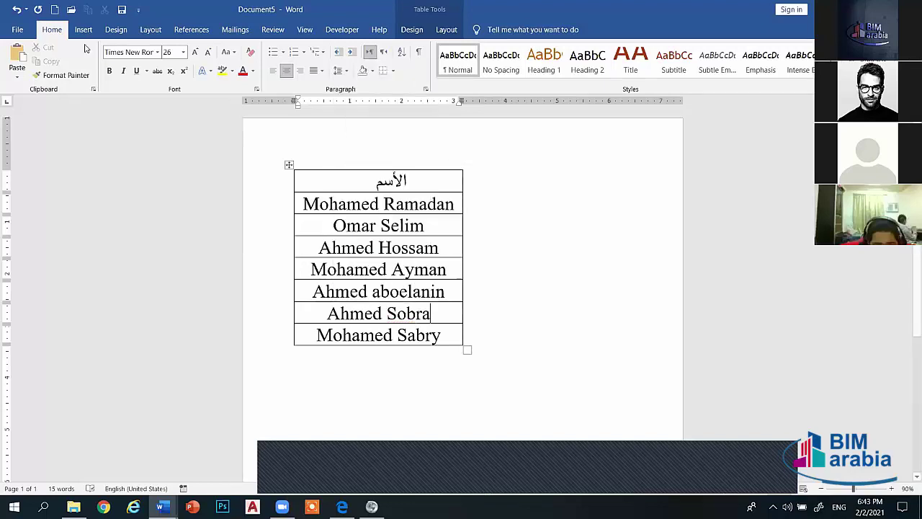
Save the table as الأسم.docx and attach it as Document4's mail-merge recipient list.
left_click(21, 32)
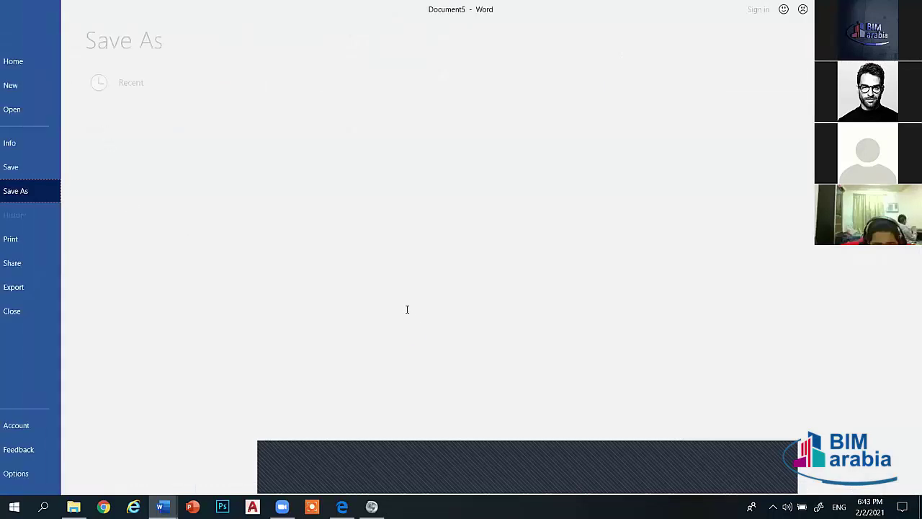
key("Escape")
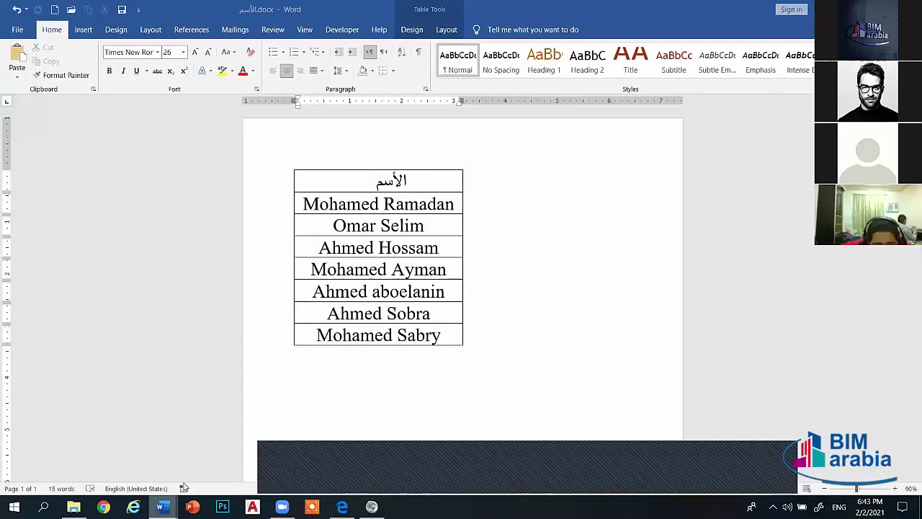
left_click(162, 507)
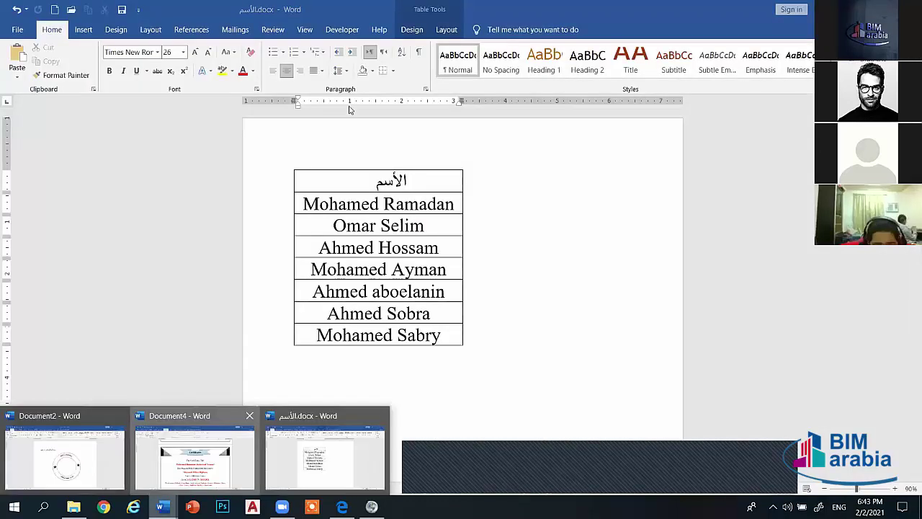
left_click(194, 454)
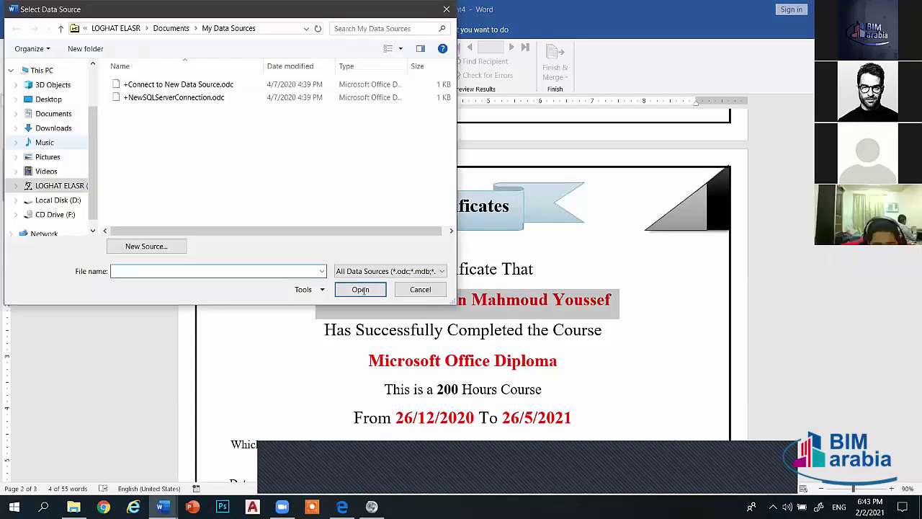
left_click(418, 289)
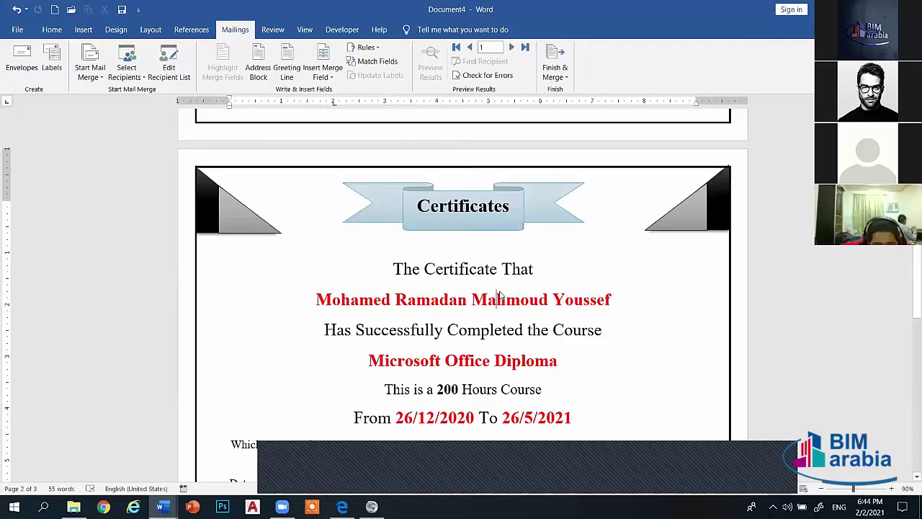
Replace the fixed recipient name line with a «الأسم» merge field on its own blank line.
triple_click(502, 299)
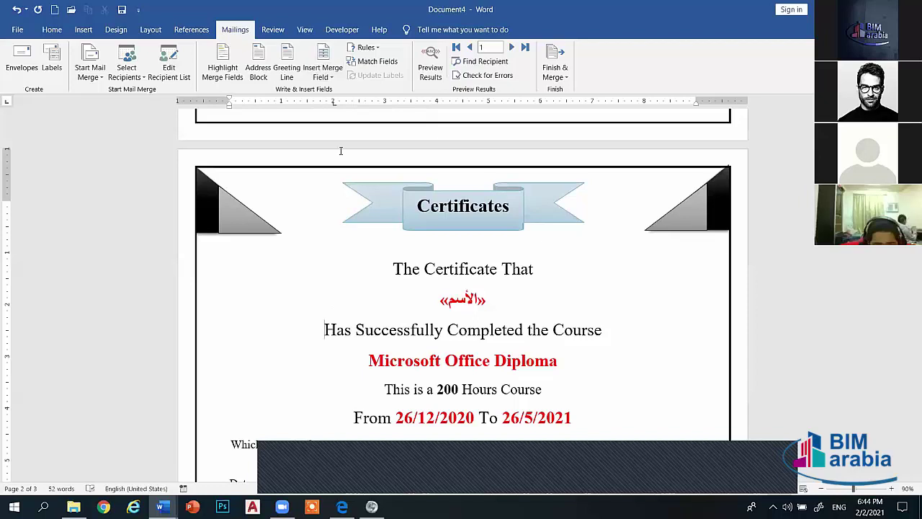
key("BackSpace")
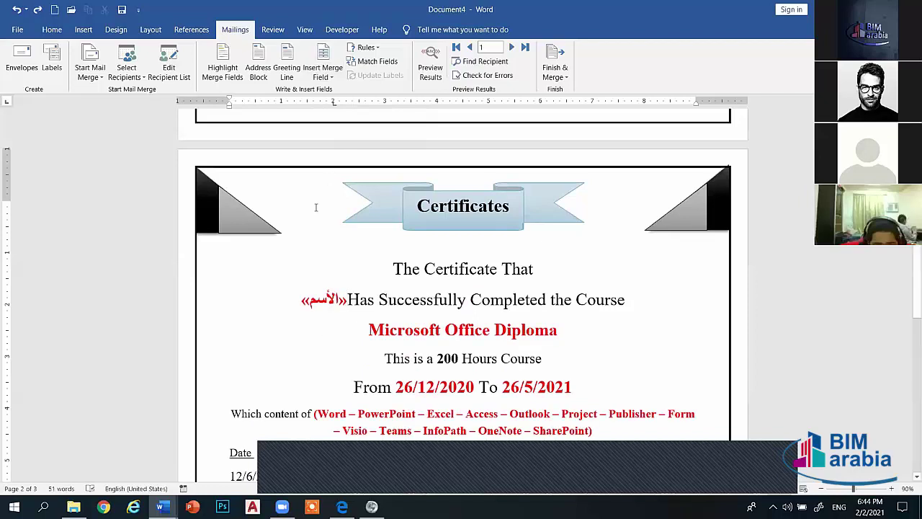
key("alt+shift+k")
triple_click(595, 300)
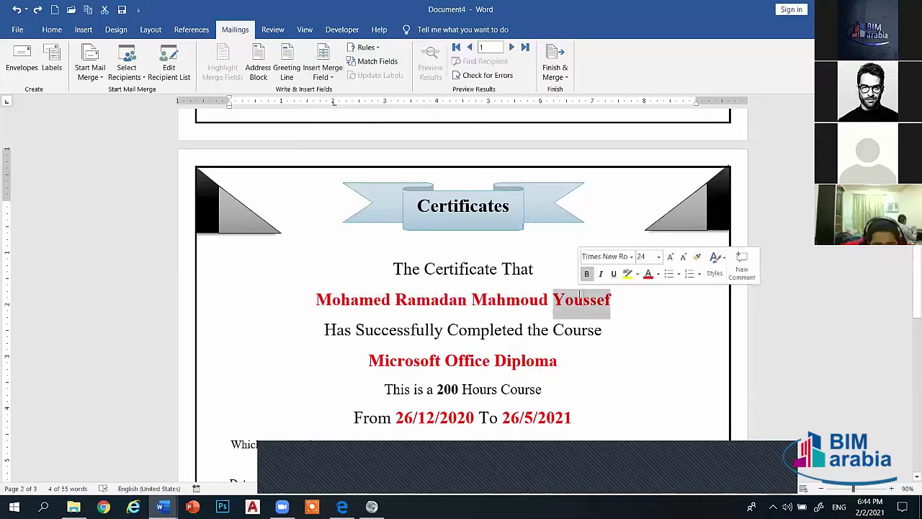
key("Delete")
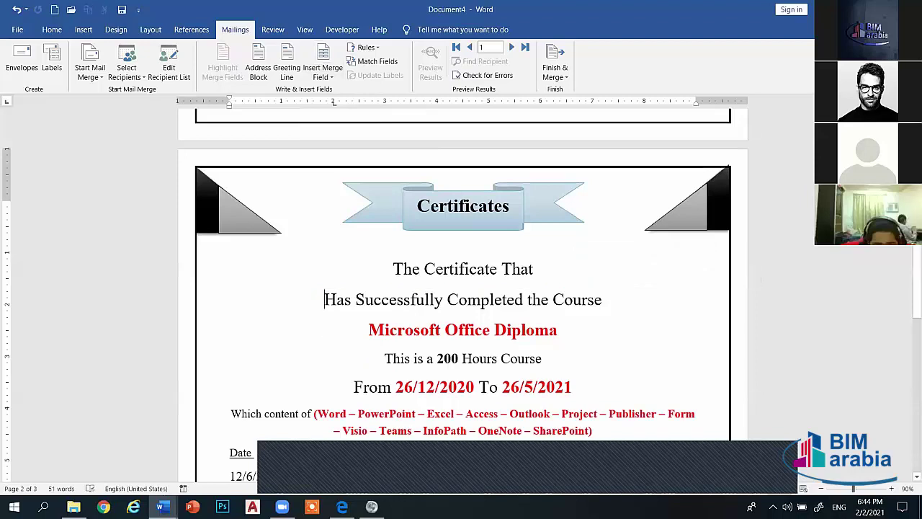
key("Return")
key("Up")
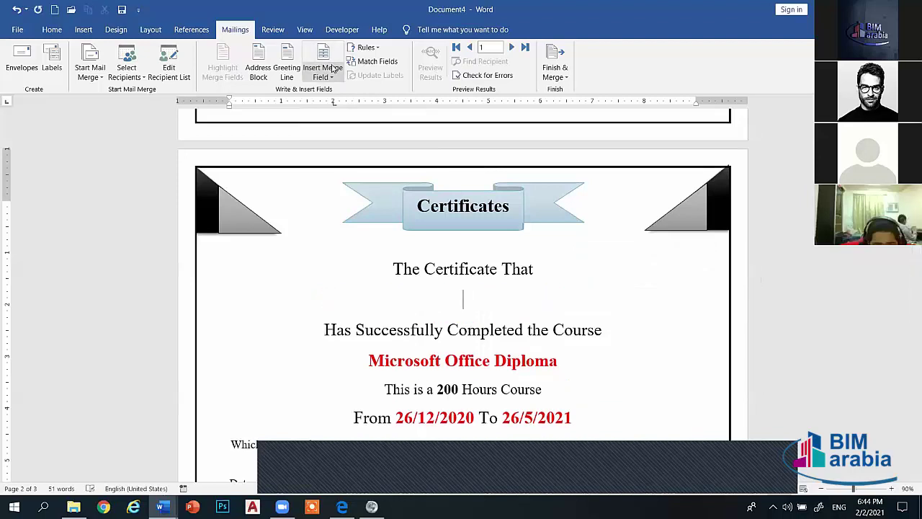
left_click(334, 67)
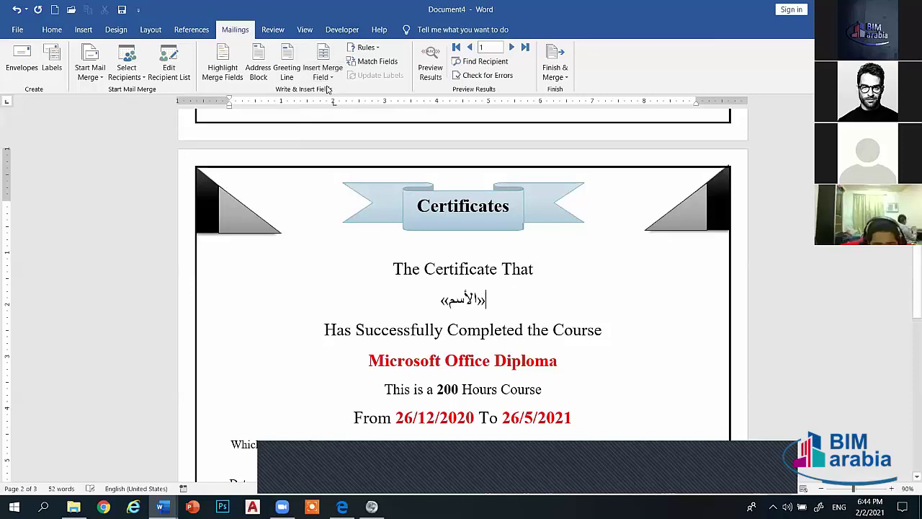
Preview the merged results and advance to the sixth recipient's certificate.
left_click(435, 67)
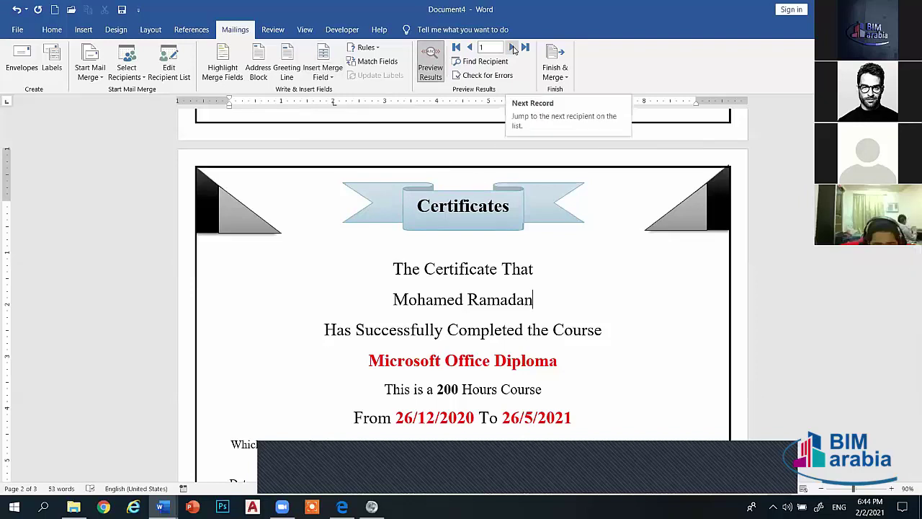
left_click(512, 48)
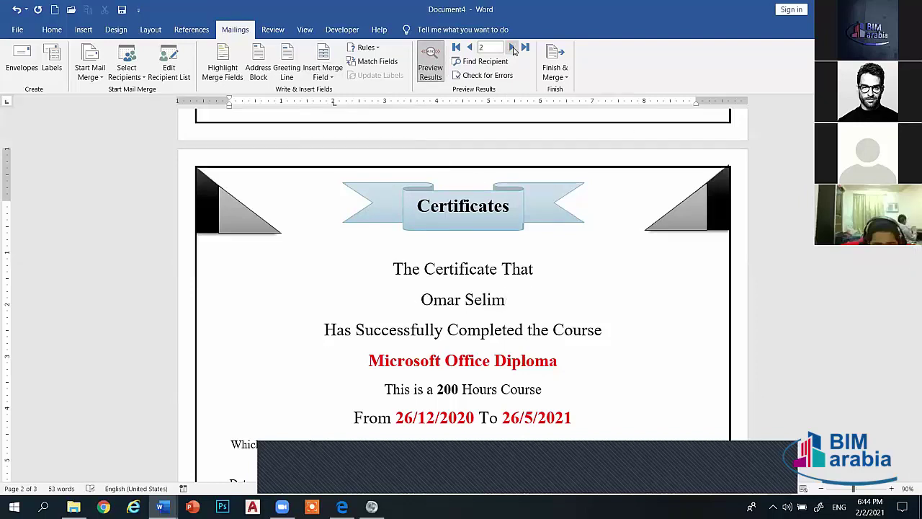
left_click(512, 48)
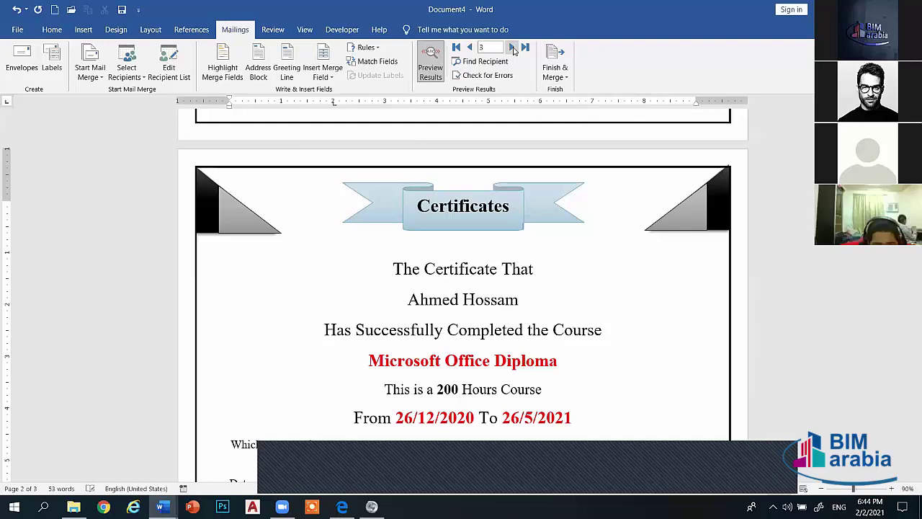
left_click(513, 47)
left_click(512, 48)
left_click(512, 48)
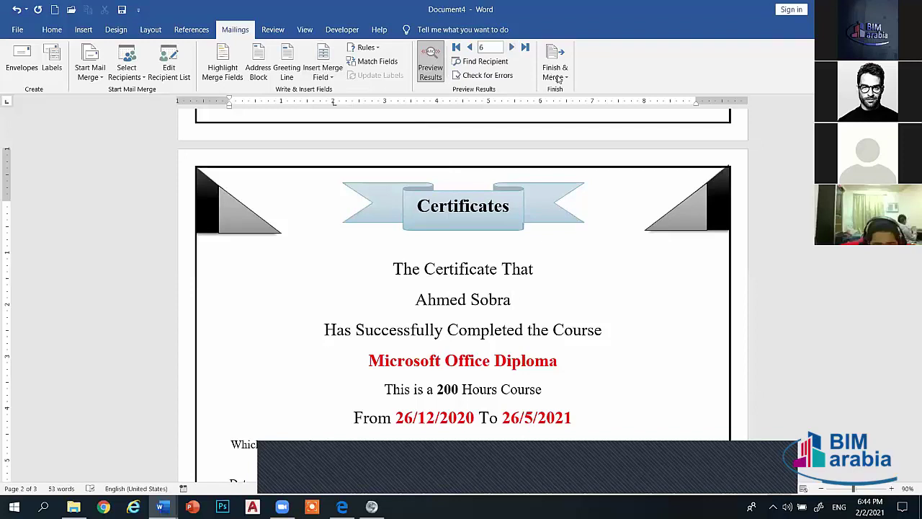
Open Find Recipient to search the merge records for a specific name.
left_click(558, 75)
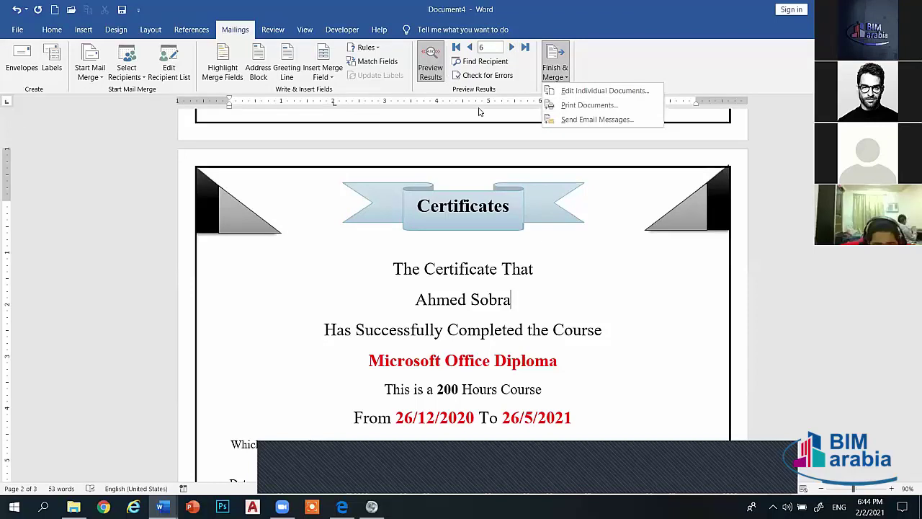
left_click(481, 111)
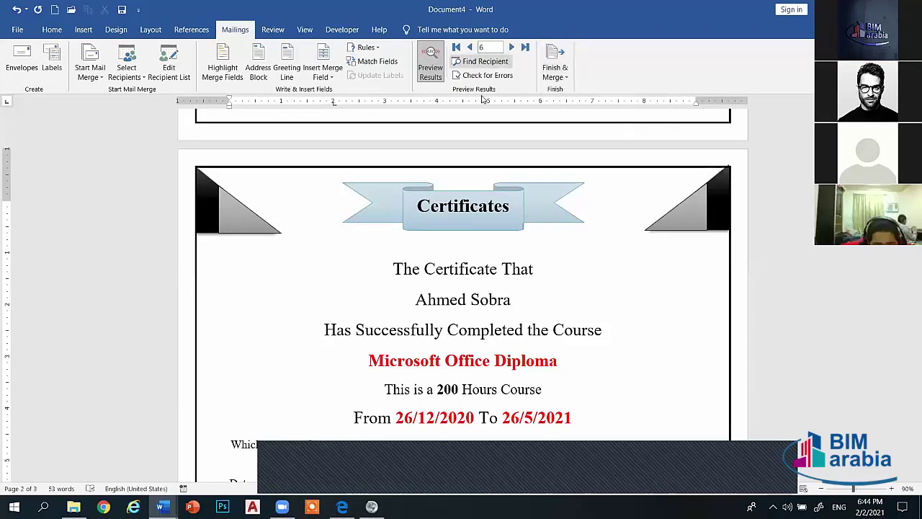
left_click(475, 62)
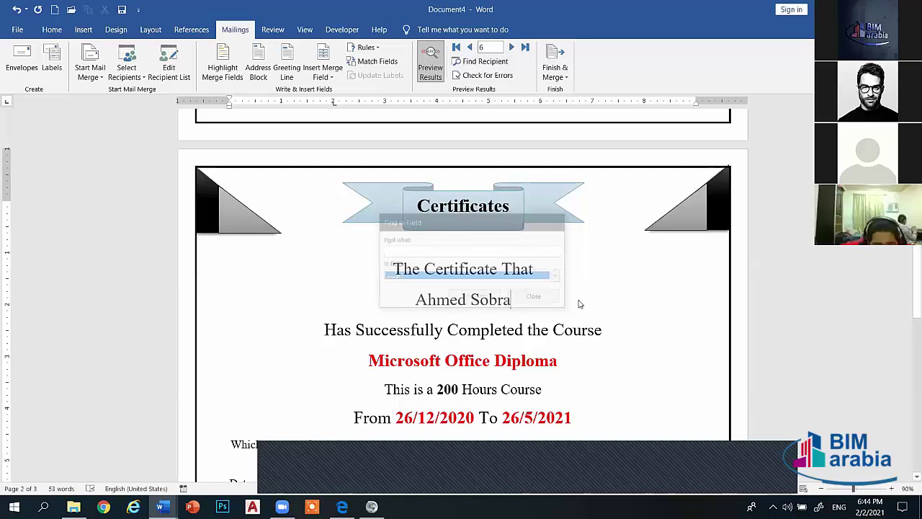
Dismiss the recipient search and apply the Parchment texture as the page background.
key("ctrl+z")
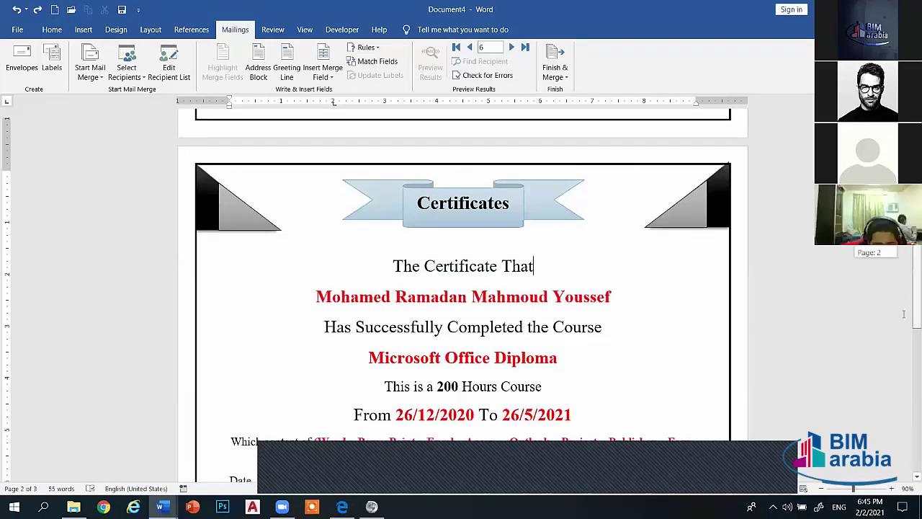
mouse_move(909, 270)
left_mouse_down()
mouse_move(627, 268)
mouse_move(331, 144)
left_mouse_up()
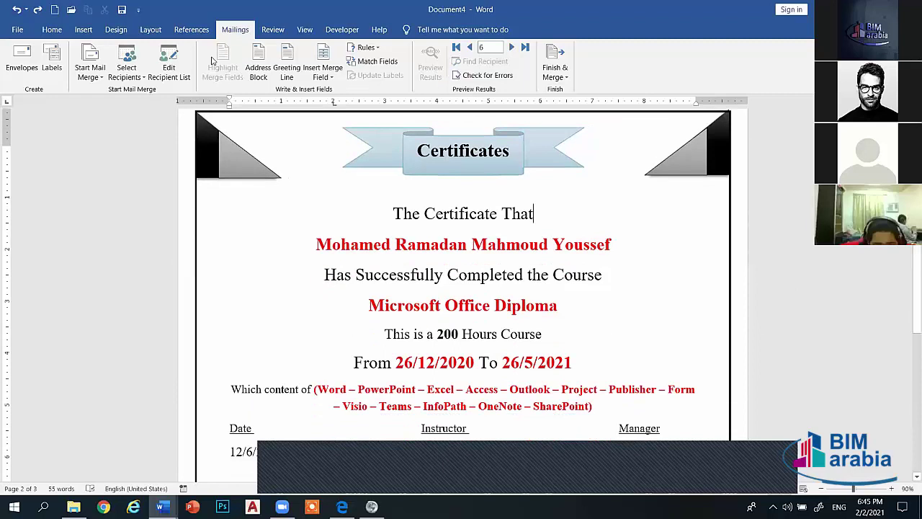
left_click(115, 30)
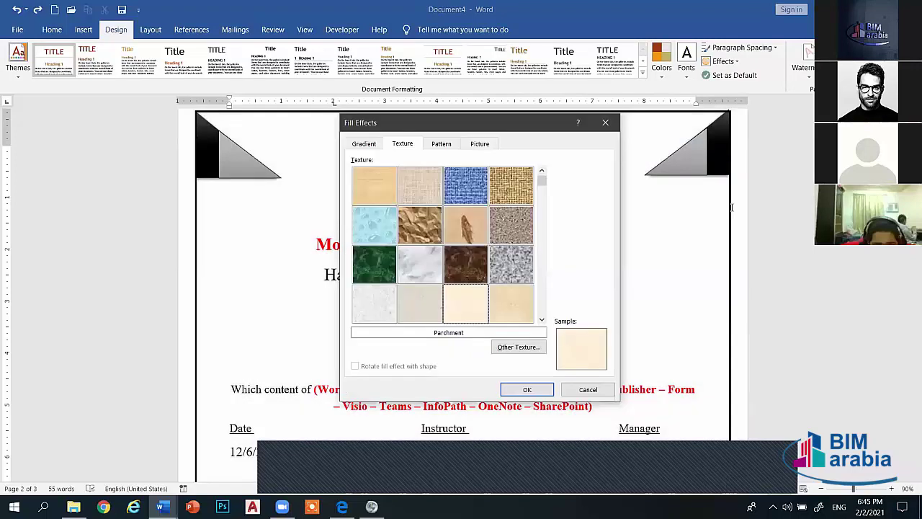
key("Return")
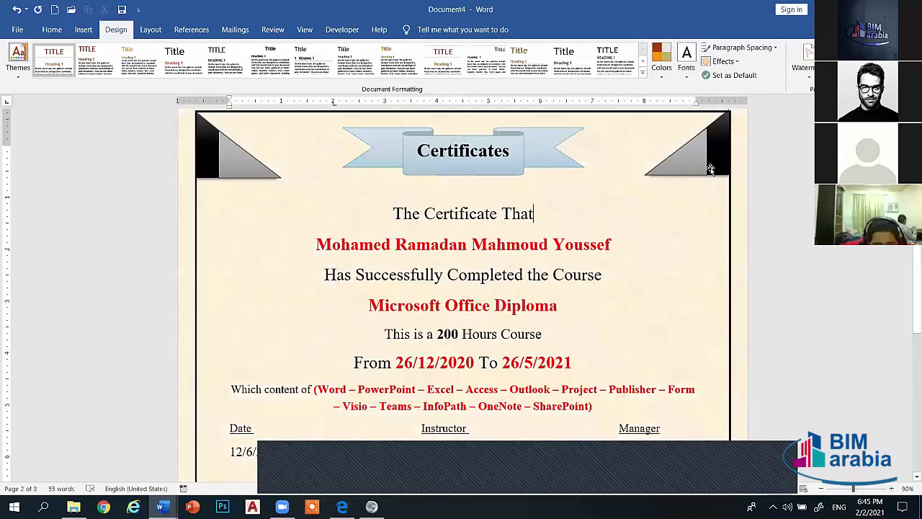
Delete the top-right and top-left corner triangle decorations.
left_click(709, 168)
key("Delete")
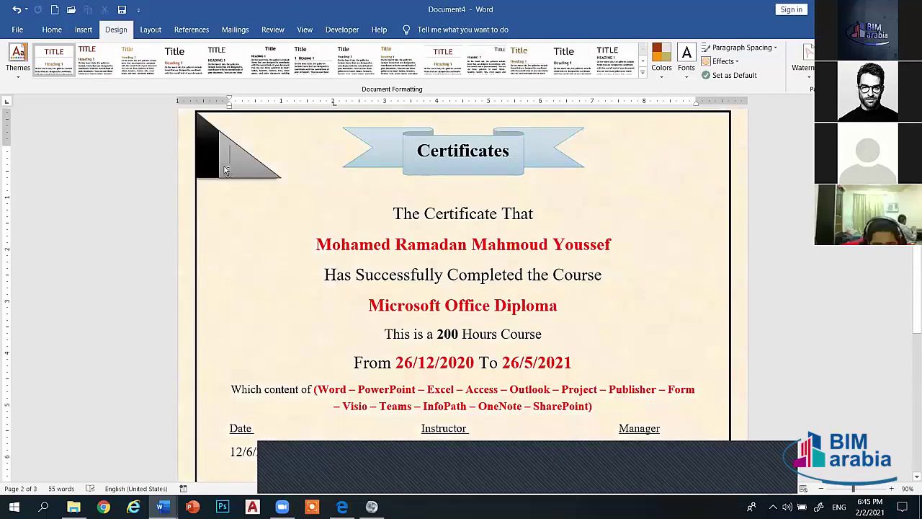
left_click(224, 168)
key("Delete")
Draw an orange circle with an overlapping black one, group them, and place the pair top-left.
left_click(84, 29)
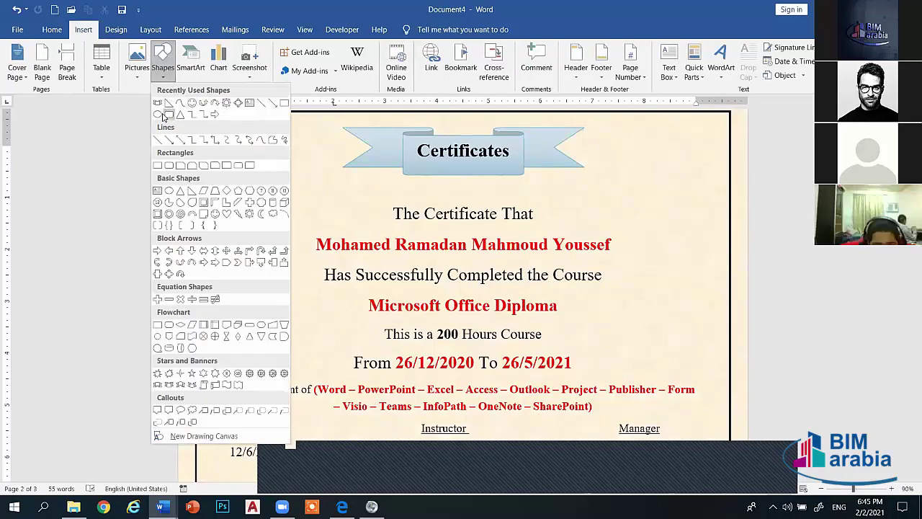
left_click(164, 117)
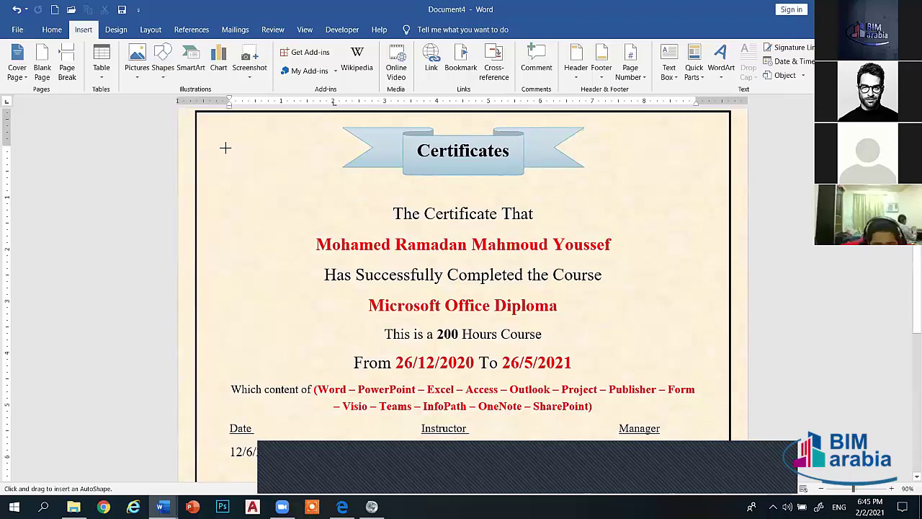
left_click_drag(228, 151, 274, 196)
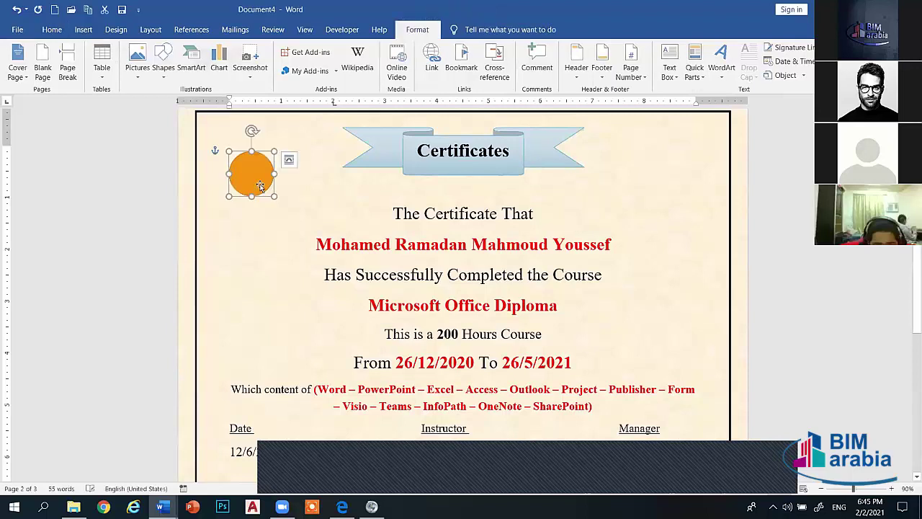
left_click_drag(260, 186, 269, 195)
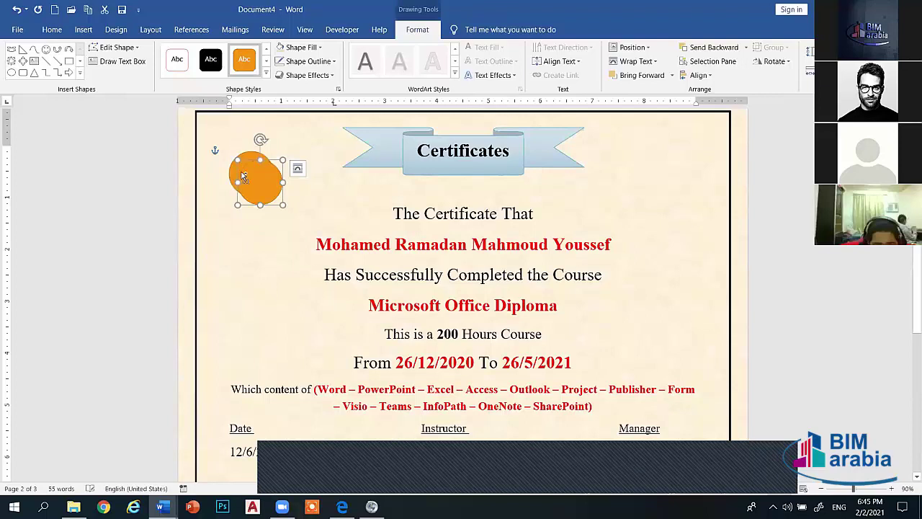
key("ctrl+z")
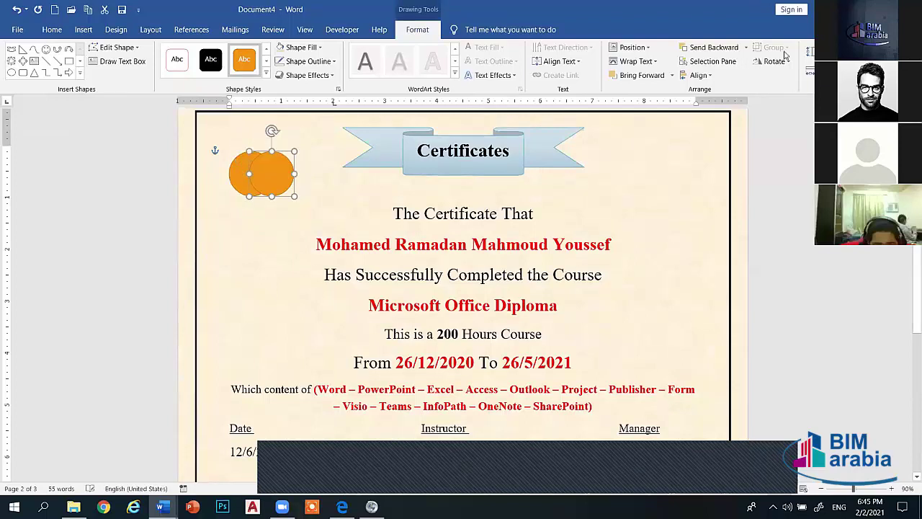
left_click(773, 47)
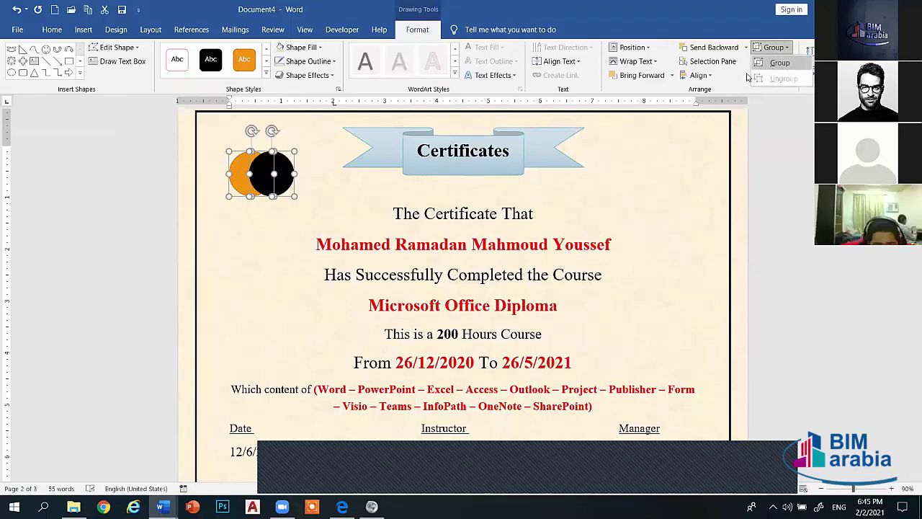
left_click(773, 67)
left_click_drag(277, 177, 257, 151)
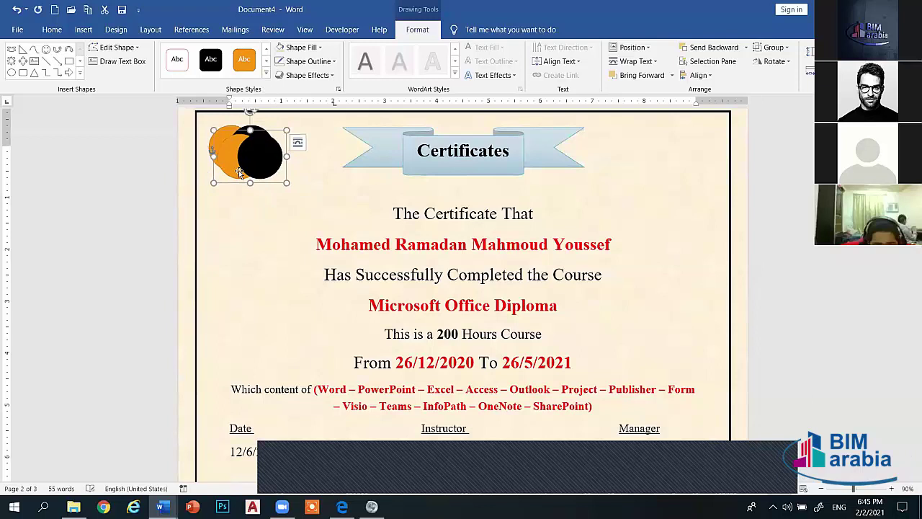
Copy the grouped circle pair into the page's top-right corner.
left_click_drag(242, 148, 464, 135)
key("Right")
key("Right")
key("Right")
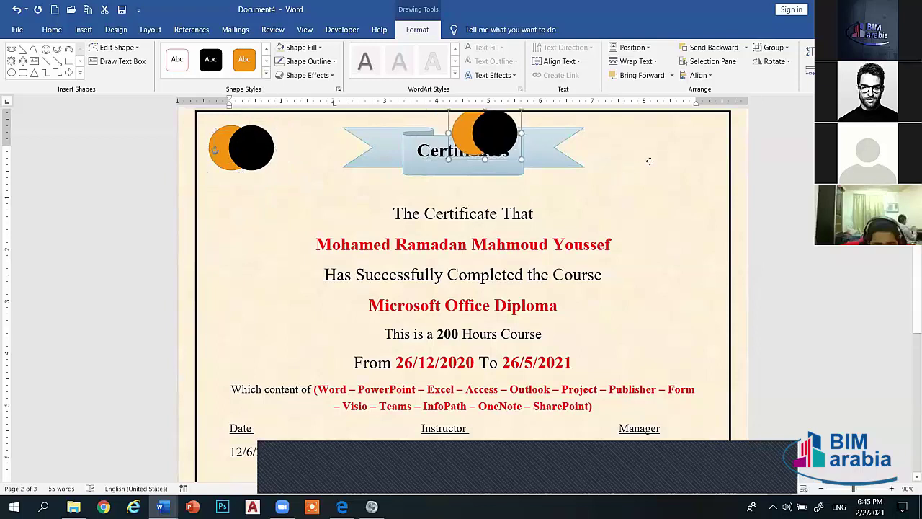
left_click_drag(650, 161, 669, 162)
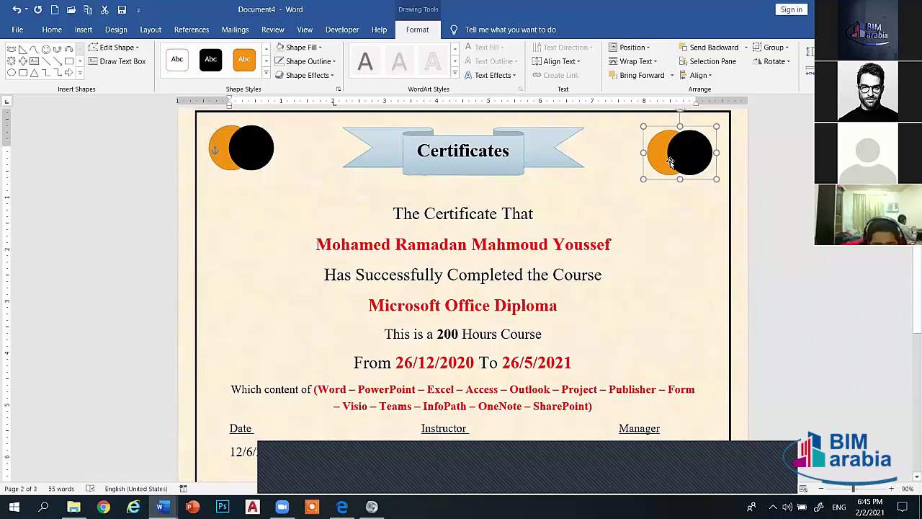
left_click(732, 199)
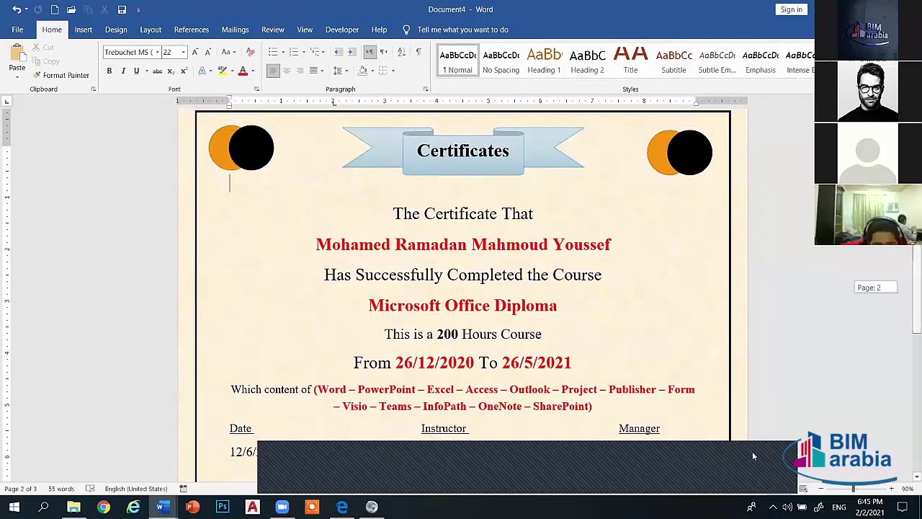
Scroll down the certificate and place the cursor after Microsoft Office Diploma.
scroll(771, 350, "down", 3)
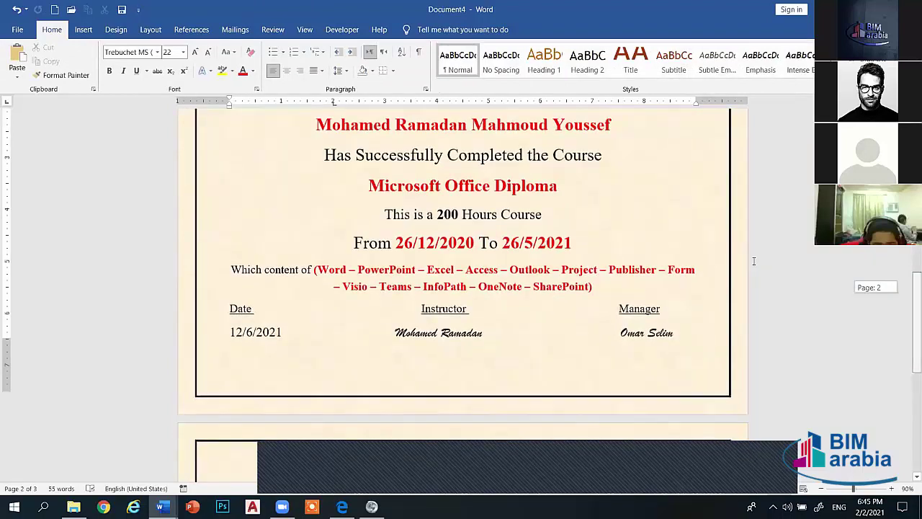
scroll(753, 260, "down", 1)
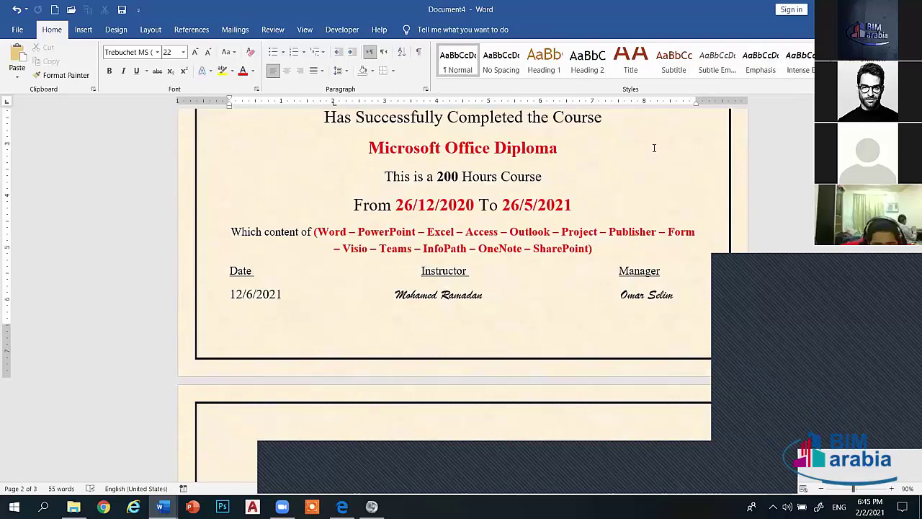
left_click(562, 151)
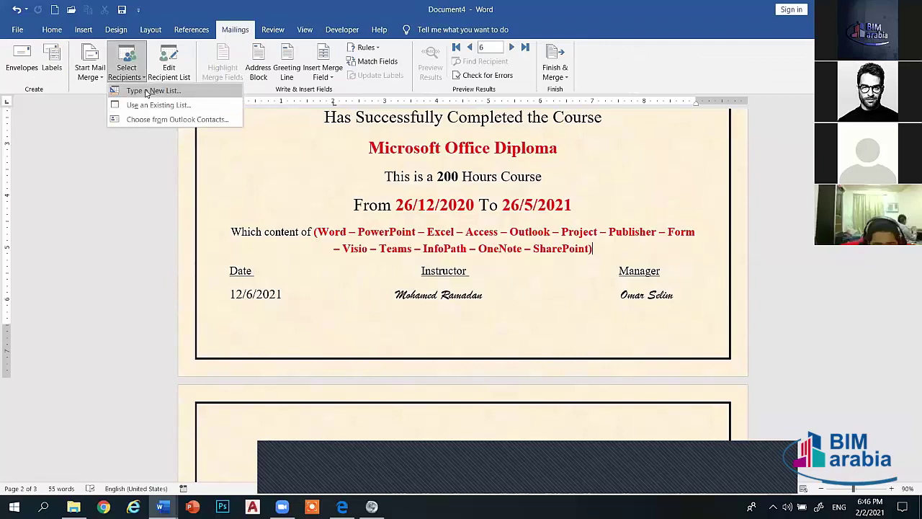
Start a new recipient list from scratch and add blank entry rows.
left_click(145, 90)
key("Return")
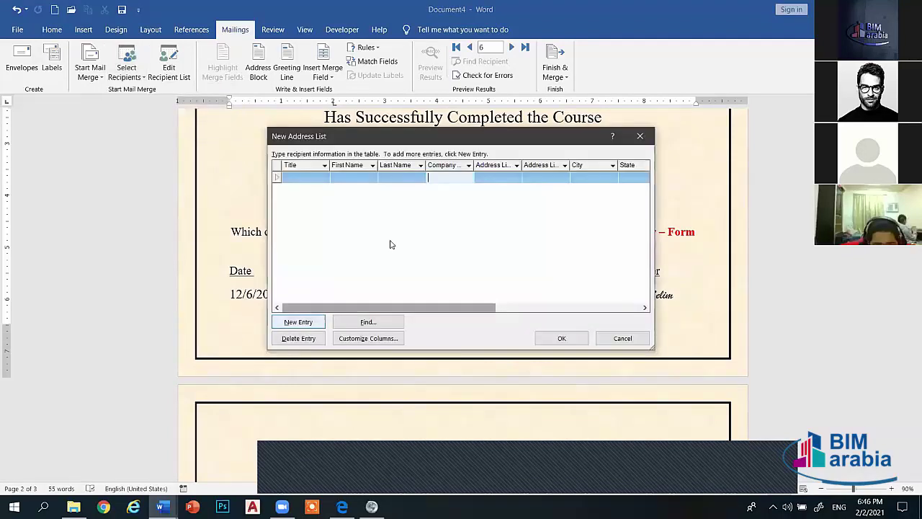
left_click(298, 324)
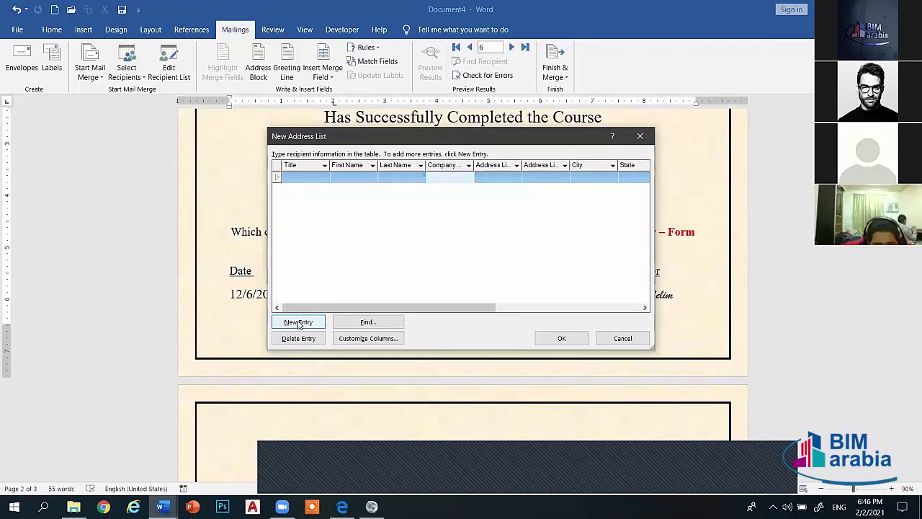
left_click(298, 323)
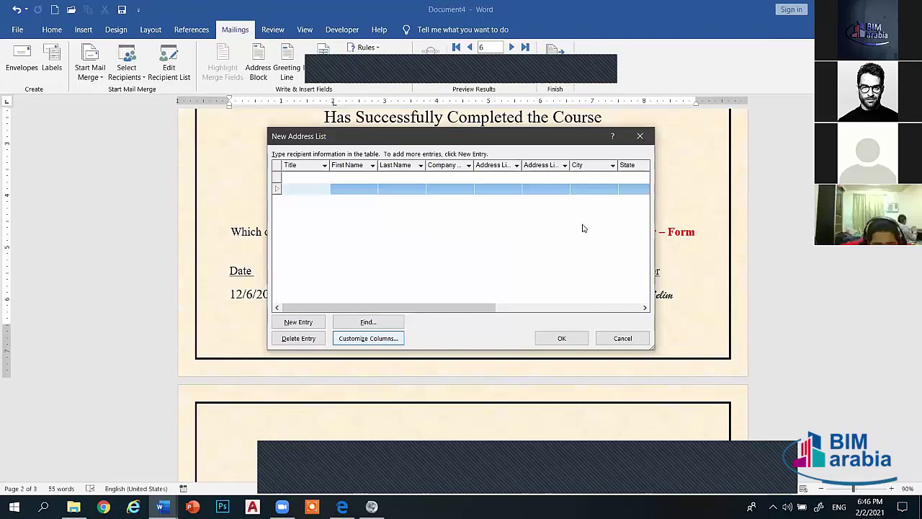
Move the Company Name field around Last Name, then cancel the list without adding entries.
left_click(425, 224)
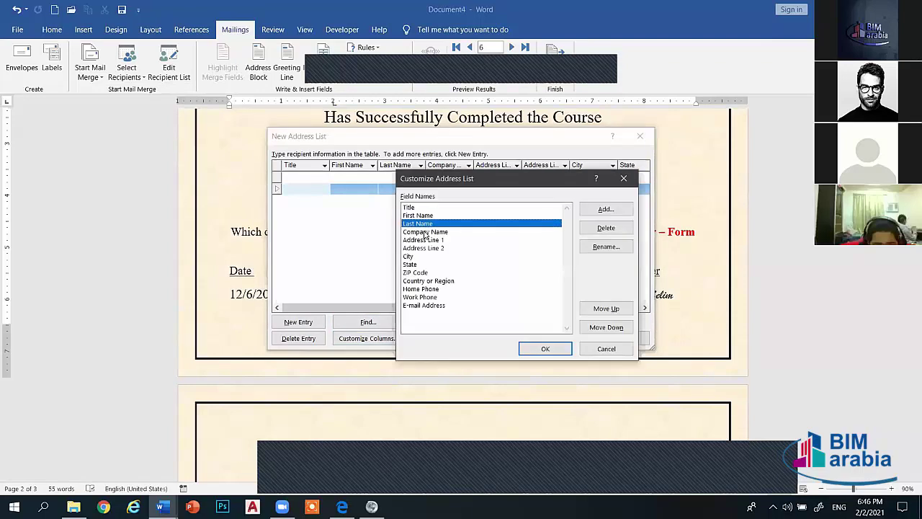
left_click(425, 232)
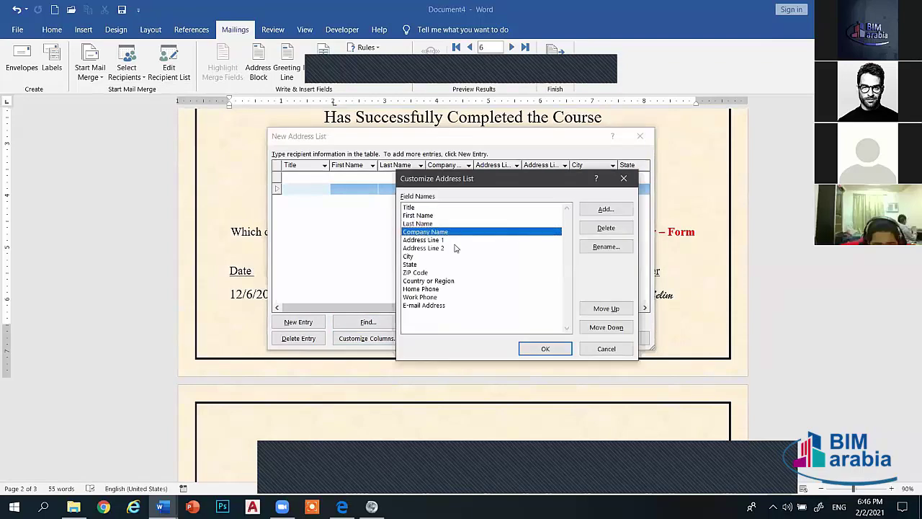
left_click(594, 311)
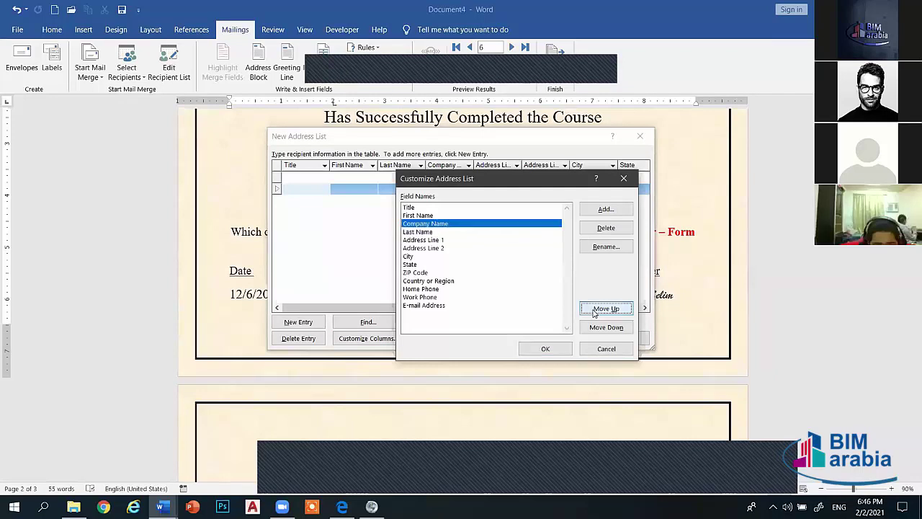
left_click(593, 311)
left_click(594, 328)
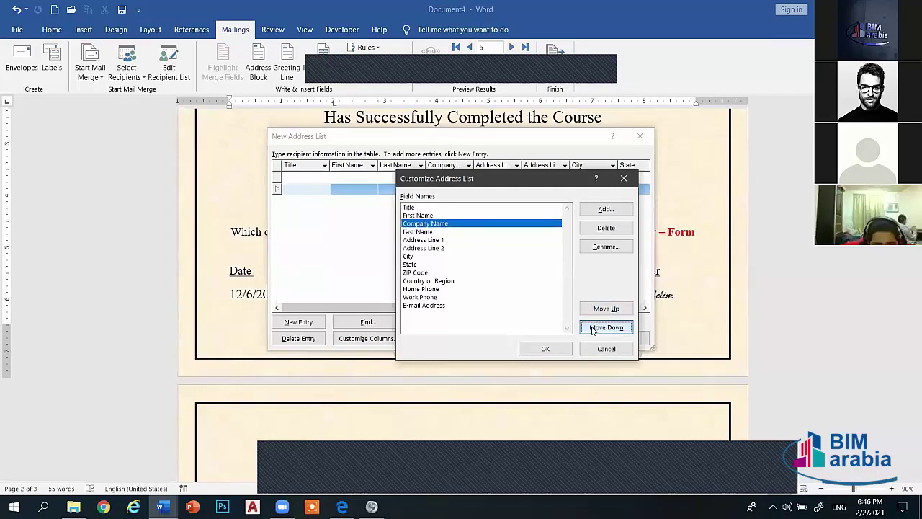
left_click(593, 328)
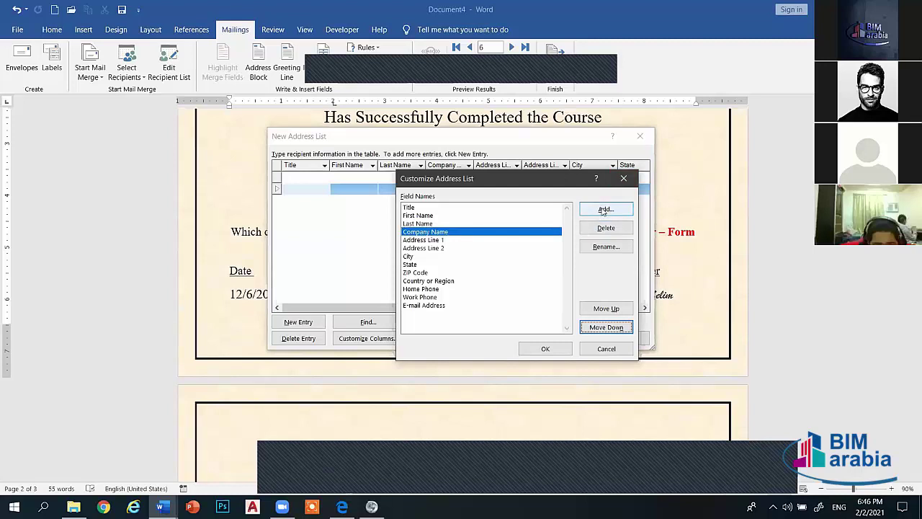
left_click(602, 209)
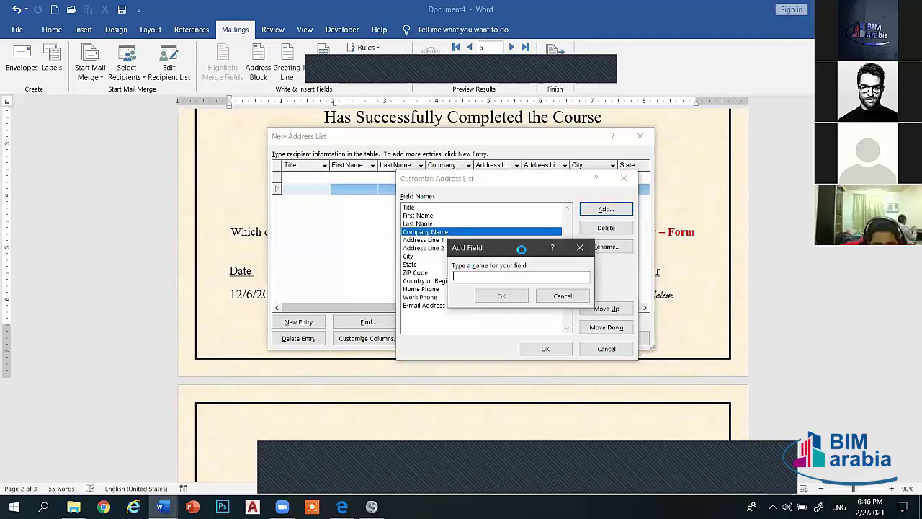
key("Escape")
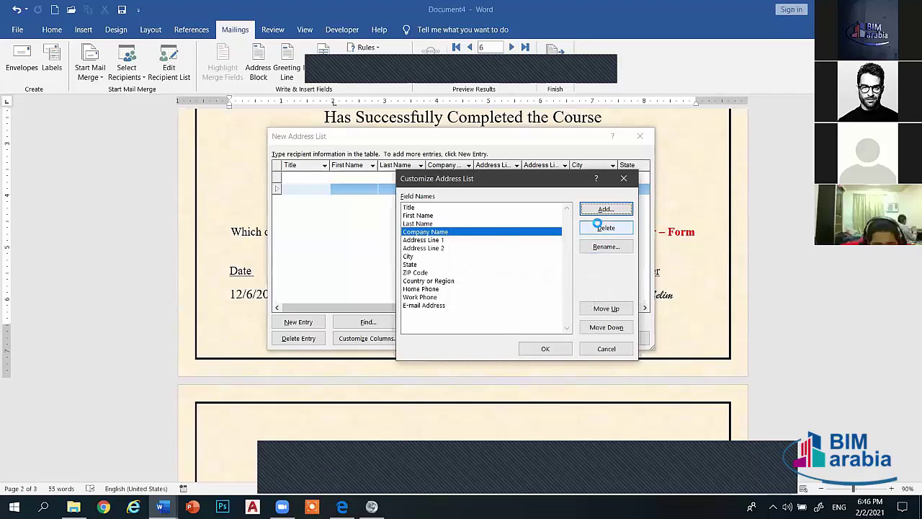
left_click(621, 180)
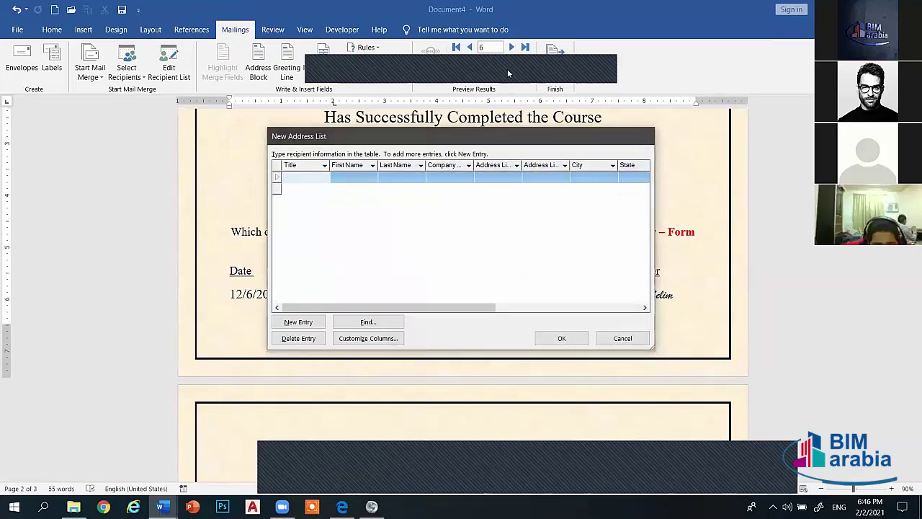
left_click(623, 338)
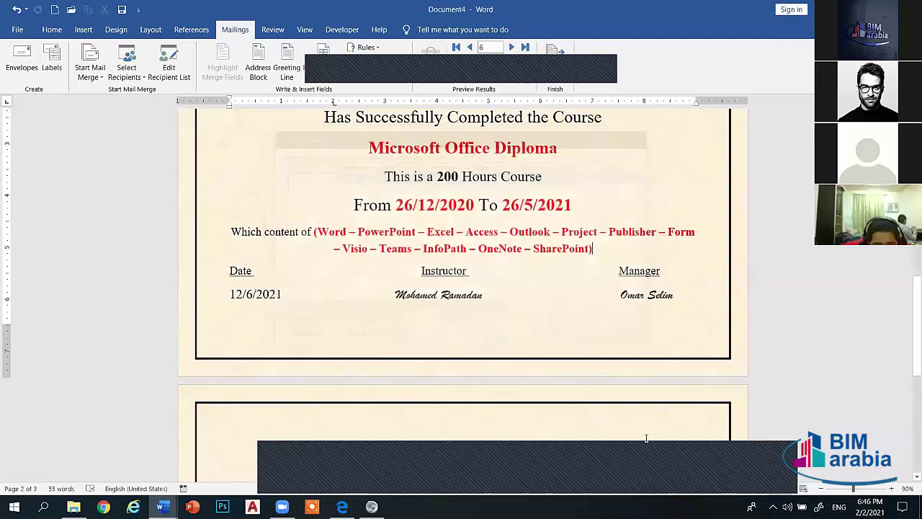
left_click(646, 438)
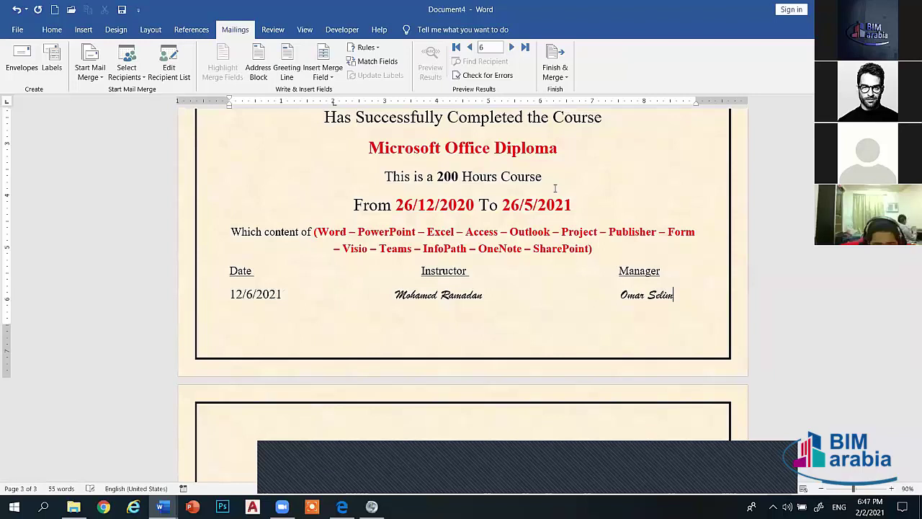
Select the 'Has Successfully Completed the Course' line and show the Home tab's formatting commands.
double_click(526, 177)
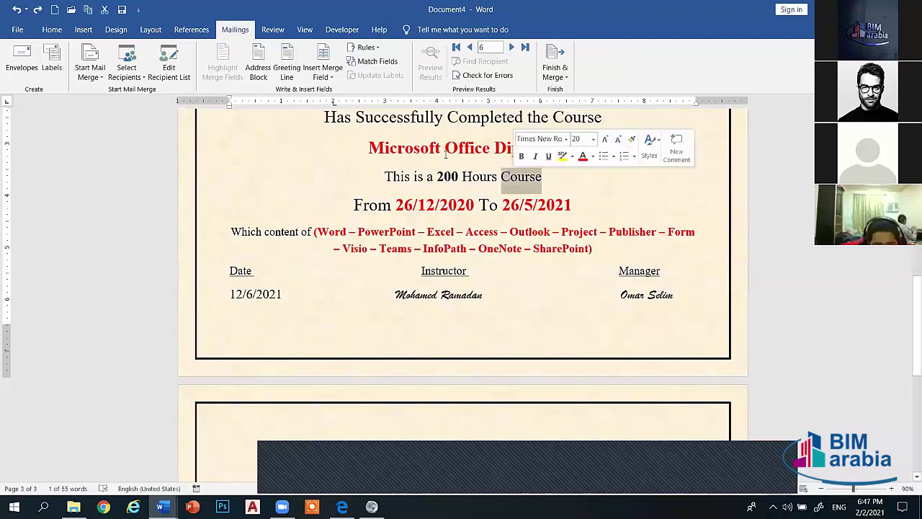
triple_click(465, 117)
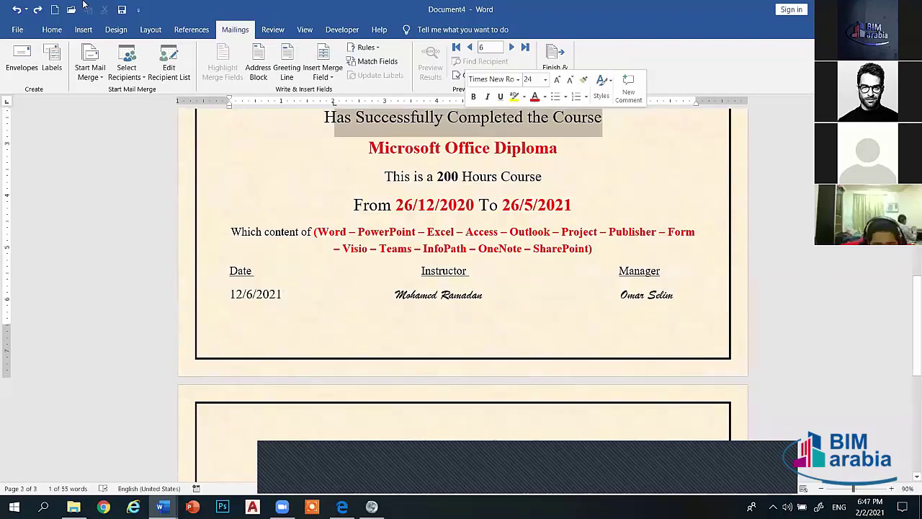
left_click(51, 29)
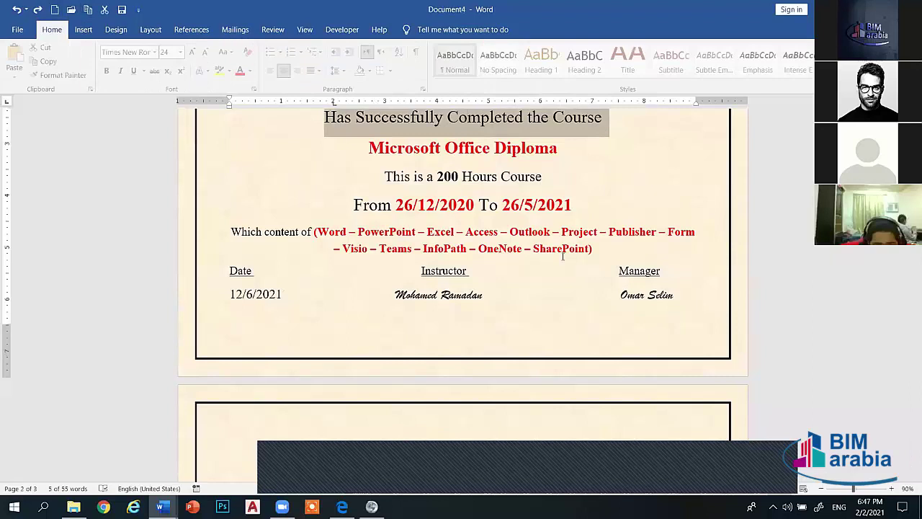
left_click(749, 354)
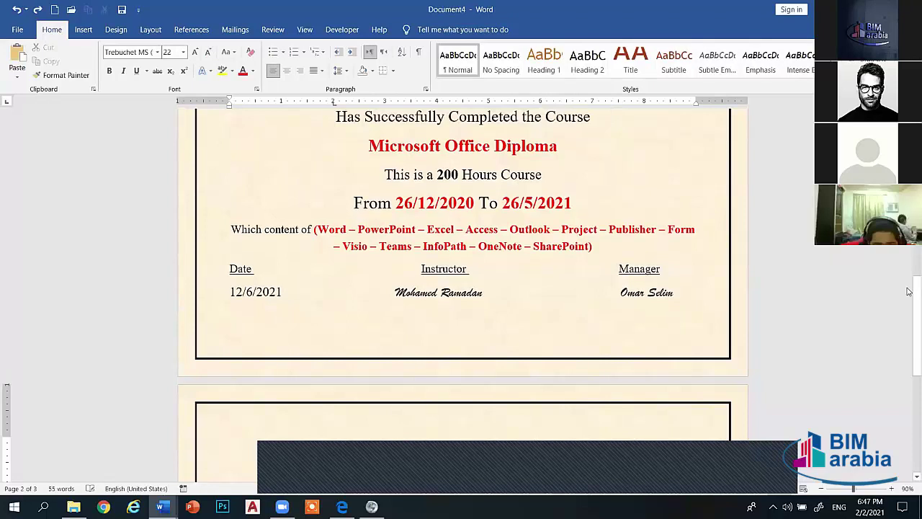
Scroll up to the circular MEP COURSES seal on page 1.
mouse_move(908, 291)
left_mouse_down()
mouse_move(909, 249)
mouse_move(909, 285)
mouse_move(909, 266)
left_mouse_up()
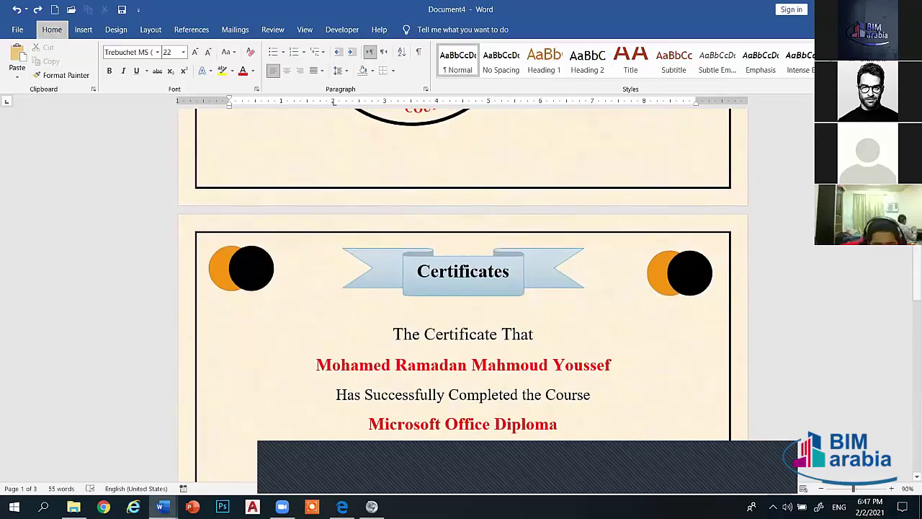
left_click_drag(909, 267, 690, 436)
scroll(752, 420, "up", 5)
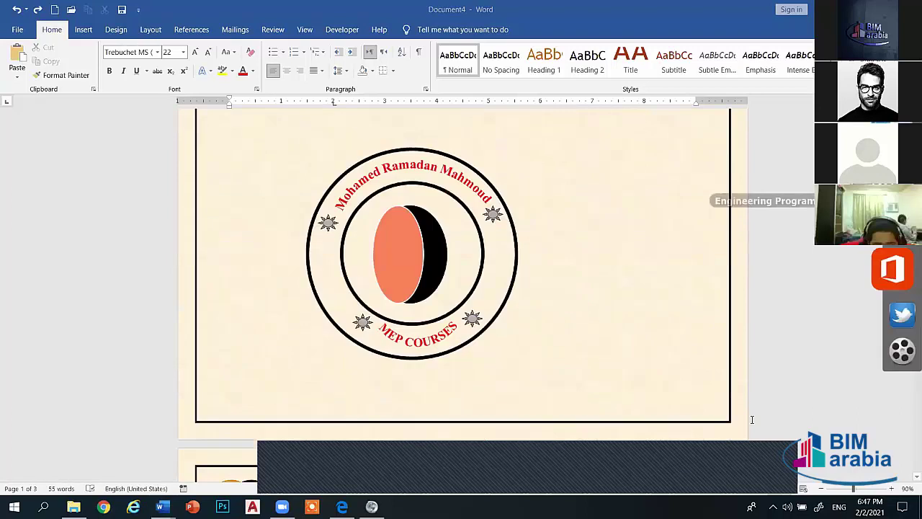
scroll(766, 264, "up", 1, "ctrl")
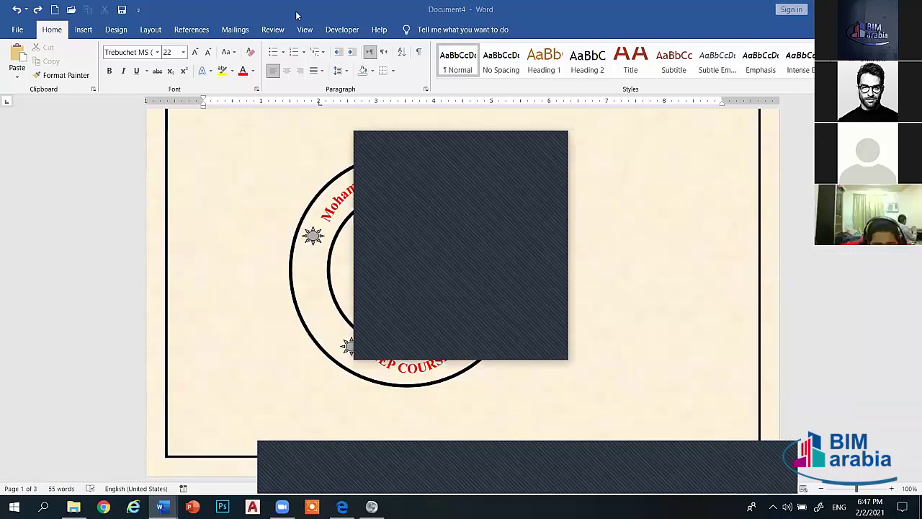
Preview the merged certificate, stepping back and forward through several recipient records.
left_click(232, 30)
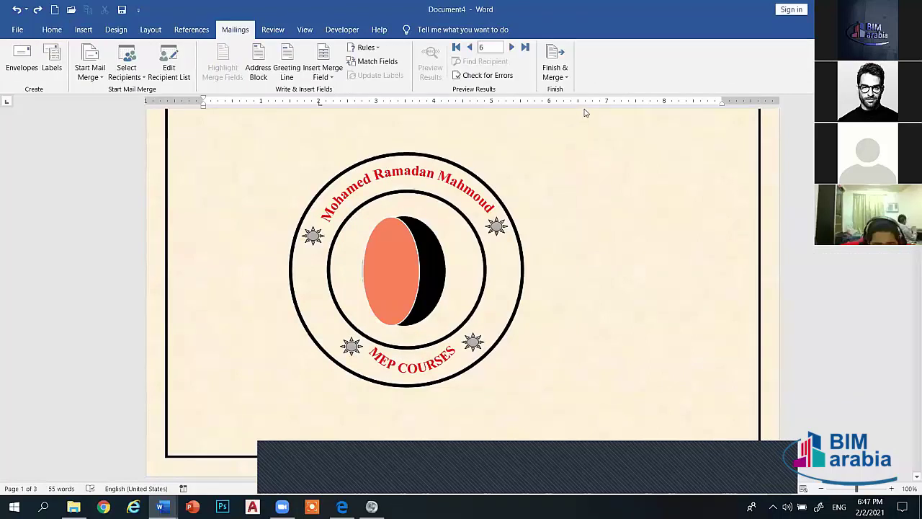
left_click(554, 72)
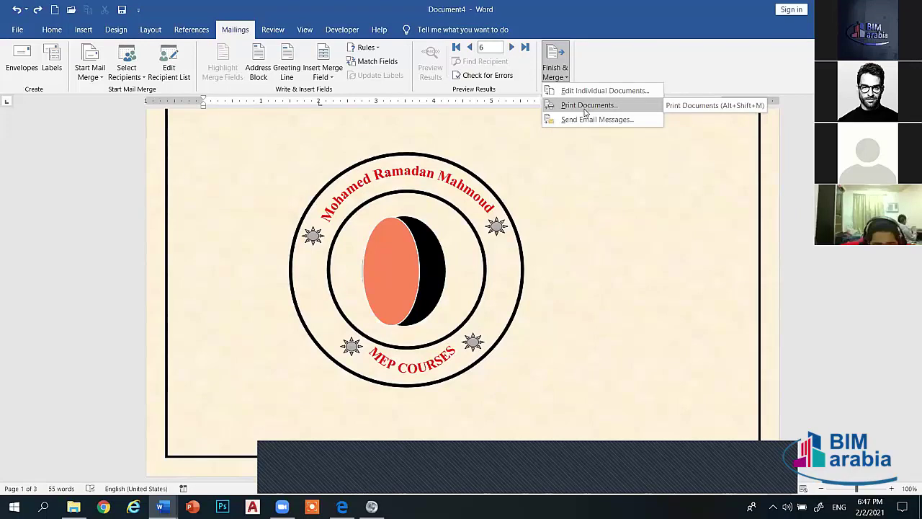
left_click(499, 46)
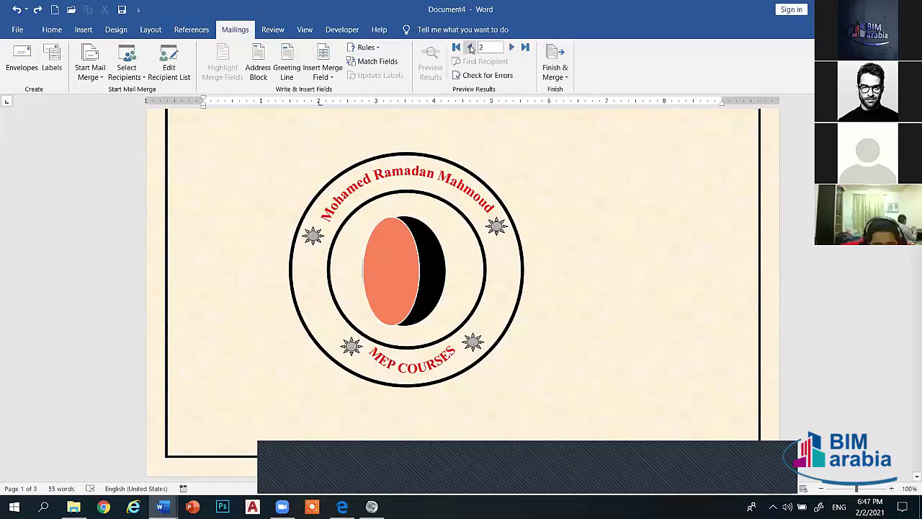
left_click(469, 48)
left_click(559, 75)
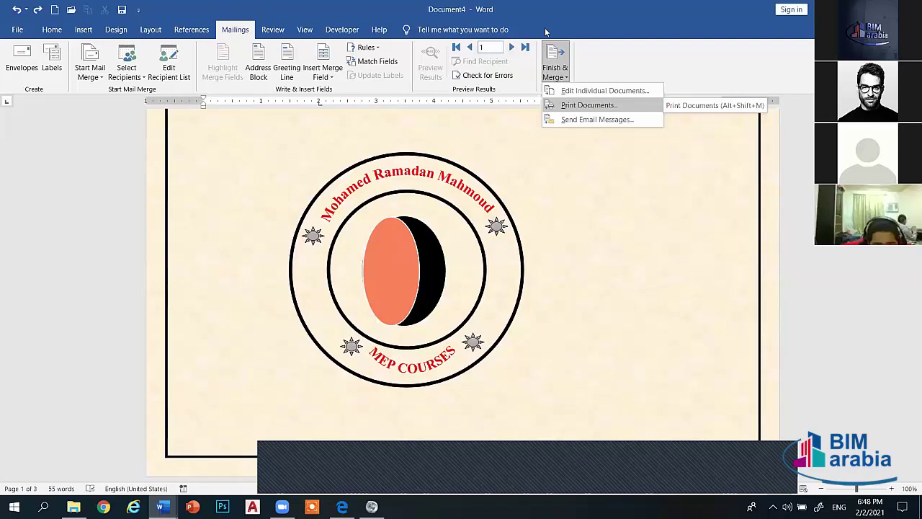
left_click(511, 47)
left_click(511, 47)
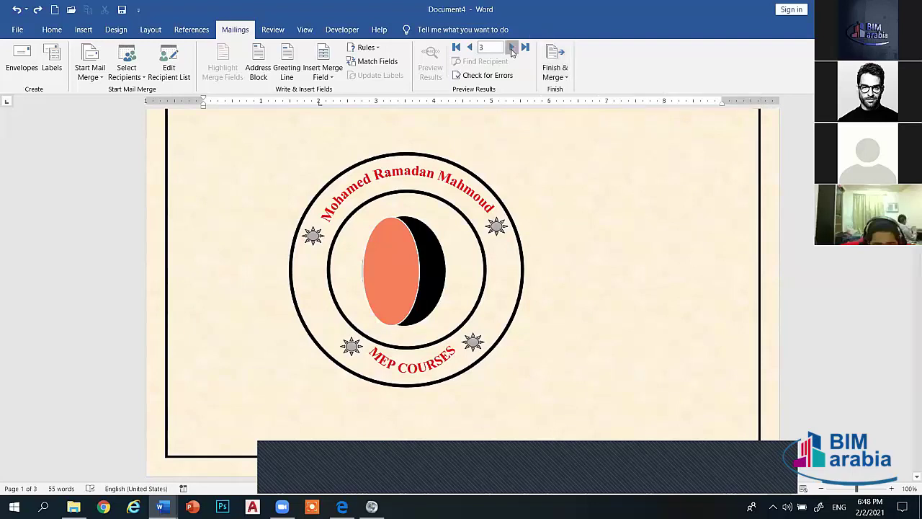
left_click(511, 47)
left_click(511, 47)
left_click(512, 47)
left_click(512, 46)
Print all records with Finish & Merge > Print Documents.
left_click(565, 72)
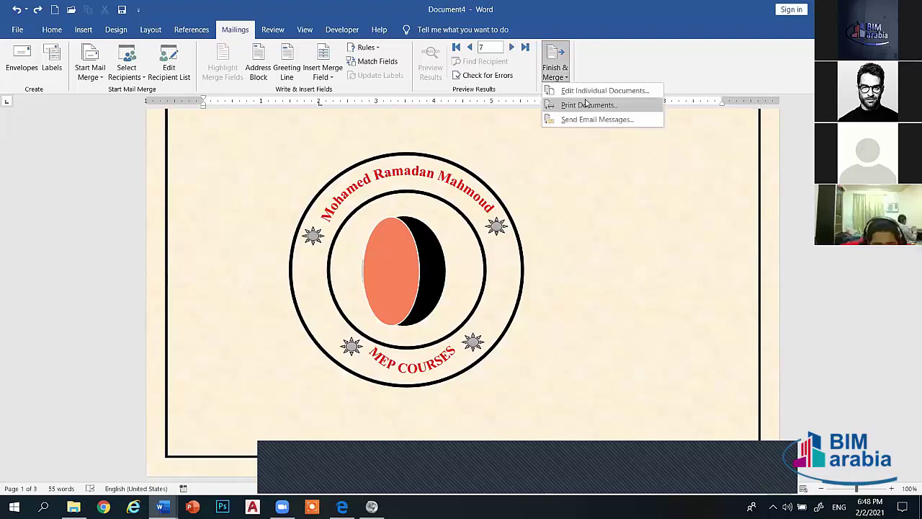
left_click(584, 103)
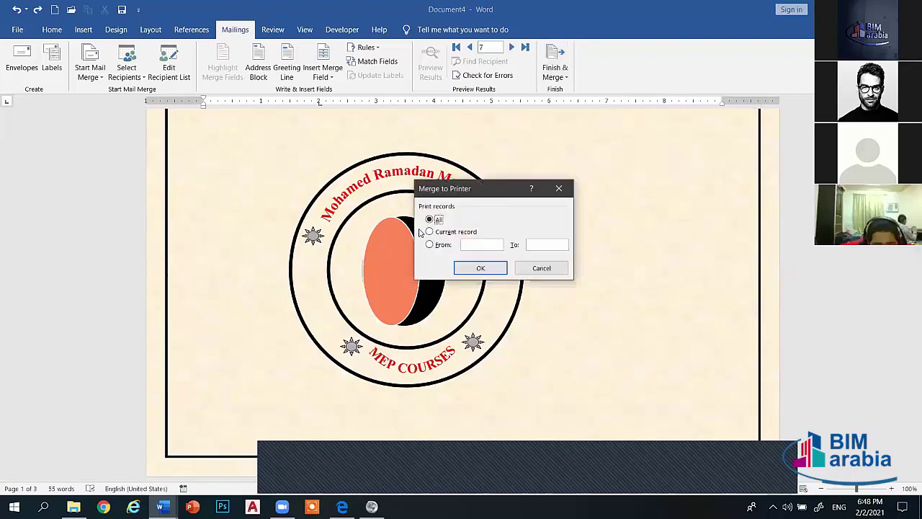
left_click(479, 270)
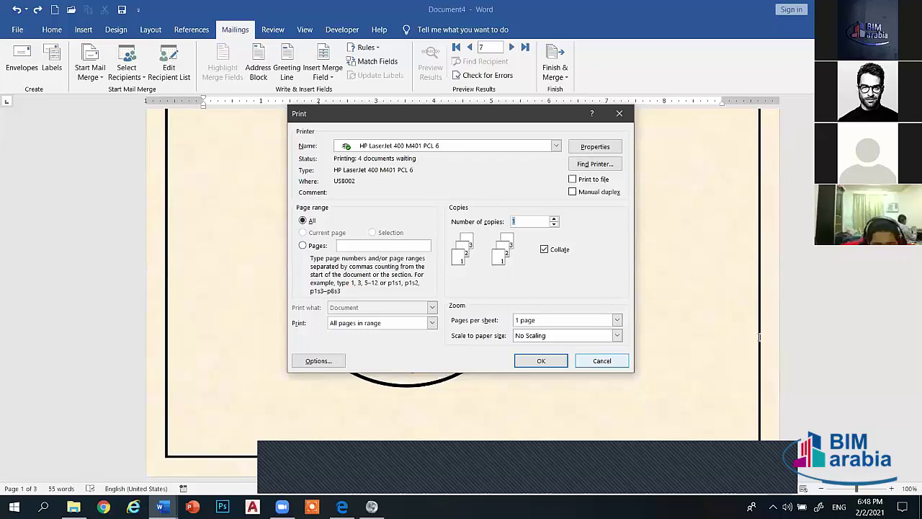
key("Escape")
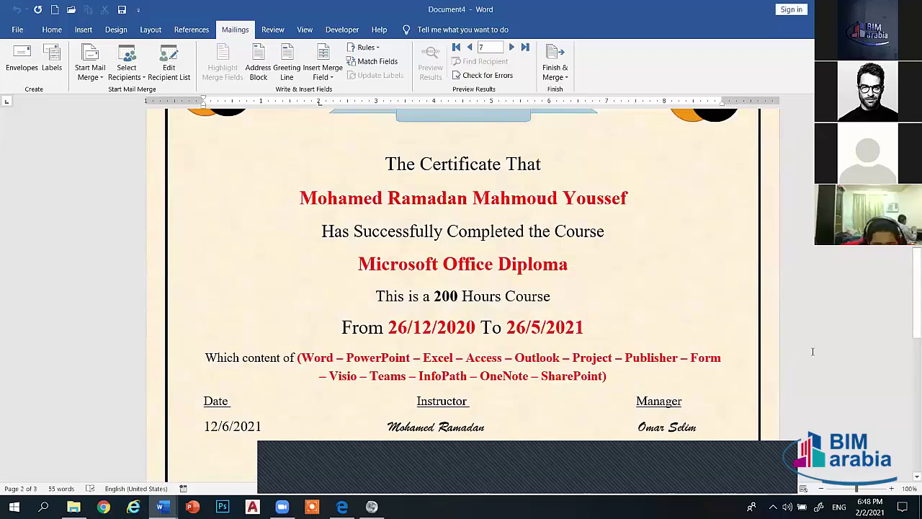
Scroll up past the filled page 2 certificate to the MEP COURSES seal on page 1.
left_click(917, 260)
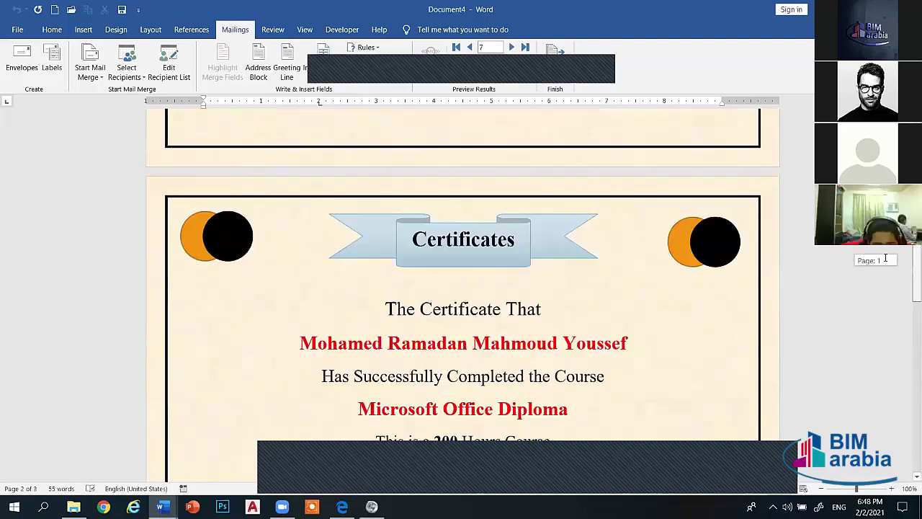
left_click_drag(916, 260, 917, 256)
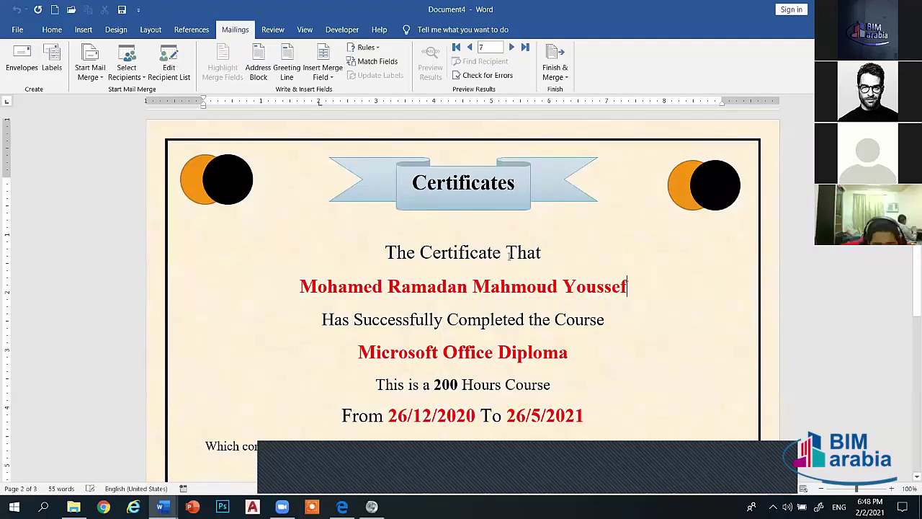
scroll(509, 255, "up", 10)
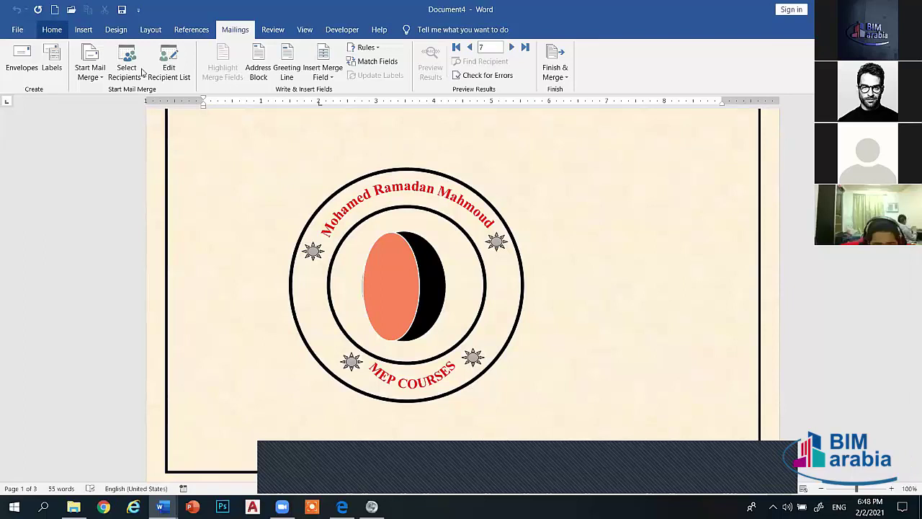
Open the Shapes gallery from the Insert tab to add a shape to the seal page.
left_click(83, 30)
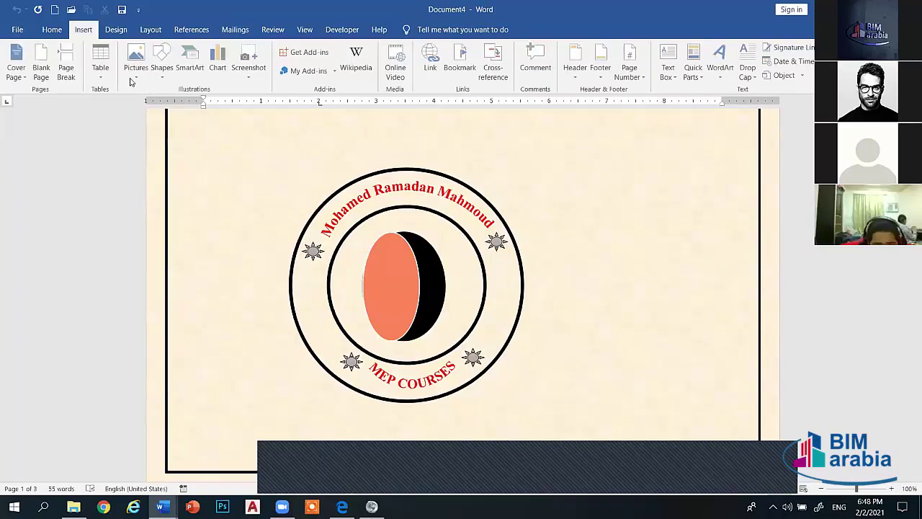
left_click(143, 78)
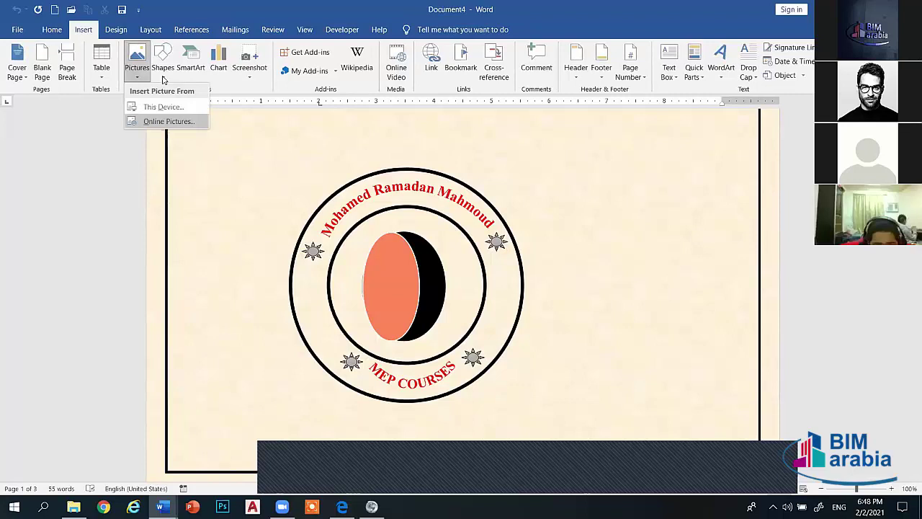
left_click(162, 75)
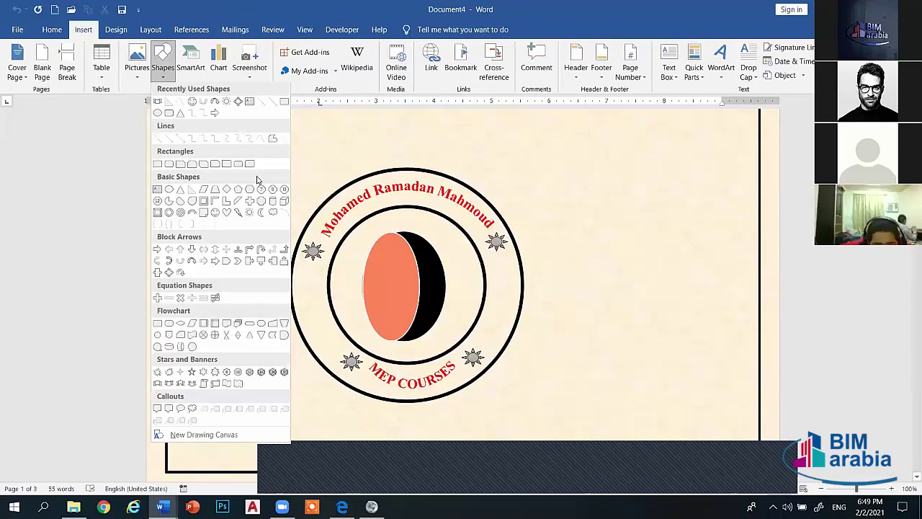
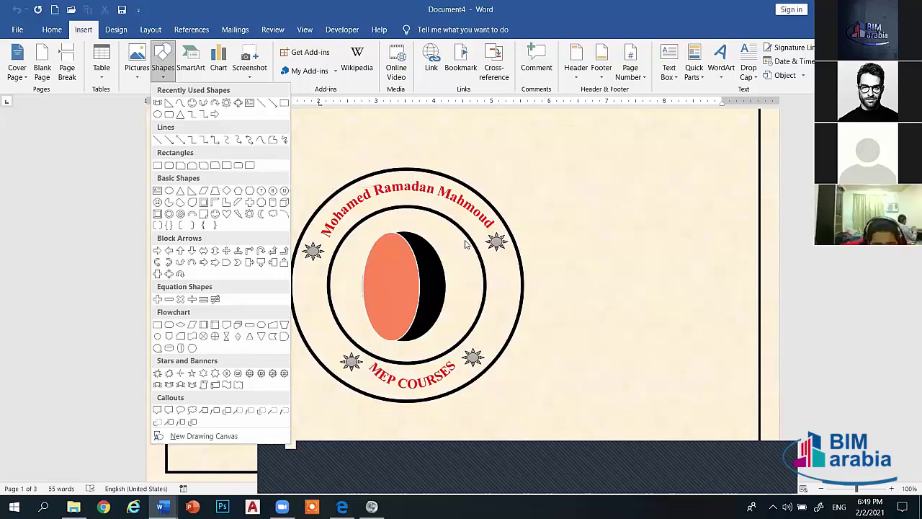
Drag and arrow-nudge the orange ellipse until it is centred in the logo's inner ring.
left_click(345, 272)
left_click(401, 271)
left_click_drag(401, 271, 396, 268)
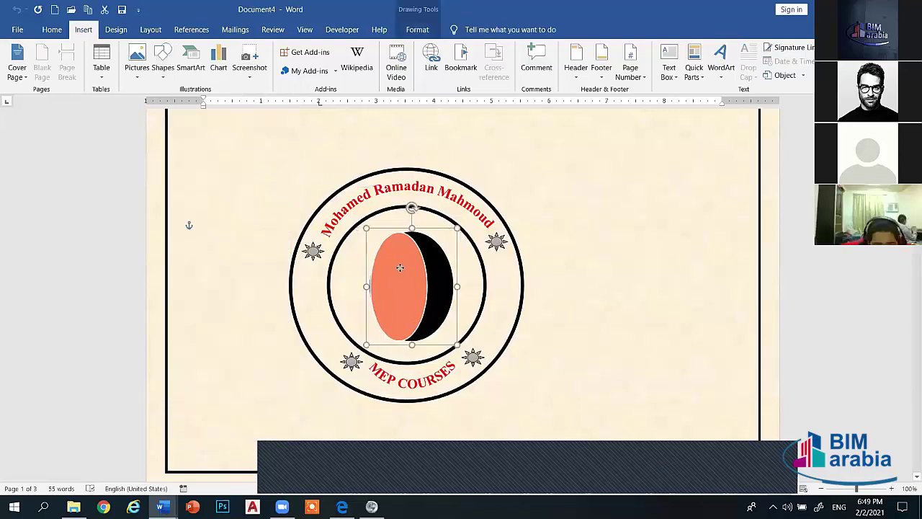
key("Right")
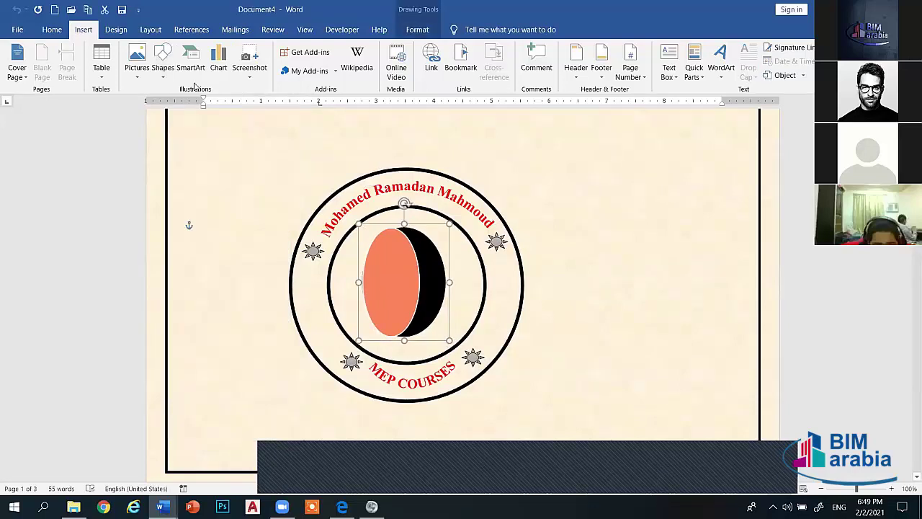
key("Right")
key("Down")
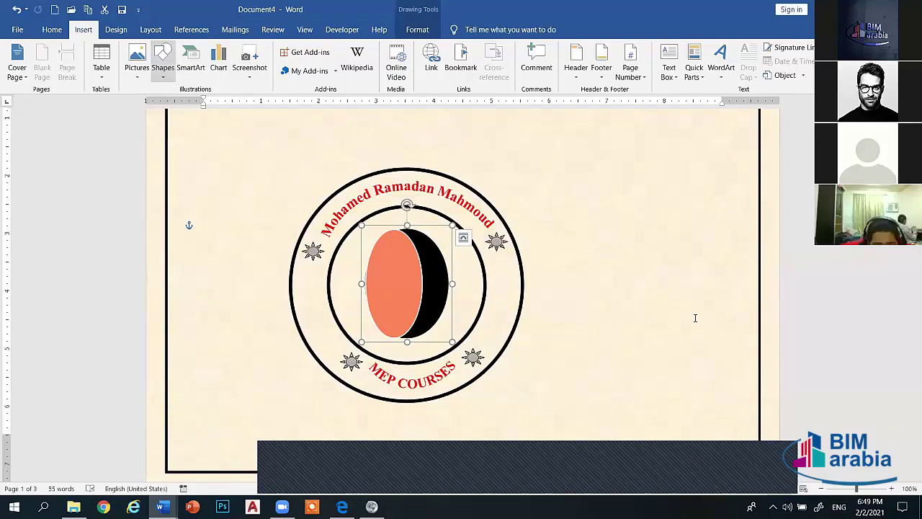
left_click(137, 61)
Place the caret at the top of page 3 and bring up Save As.
scroll(339, 274, "up", 4)
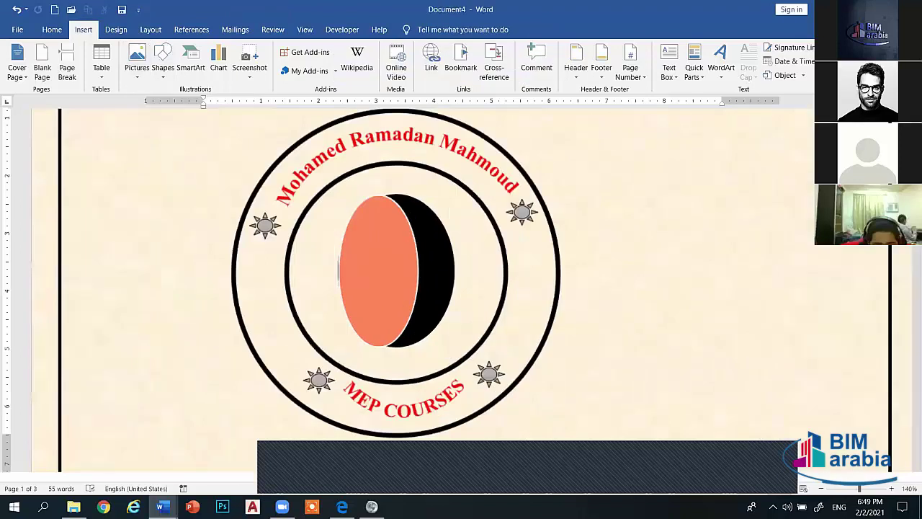
scroll(906, 399, "down", 6)
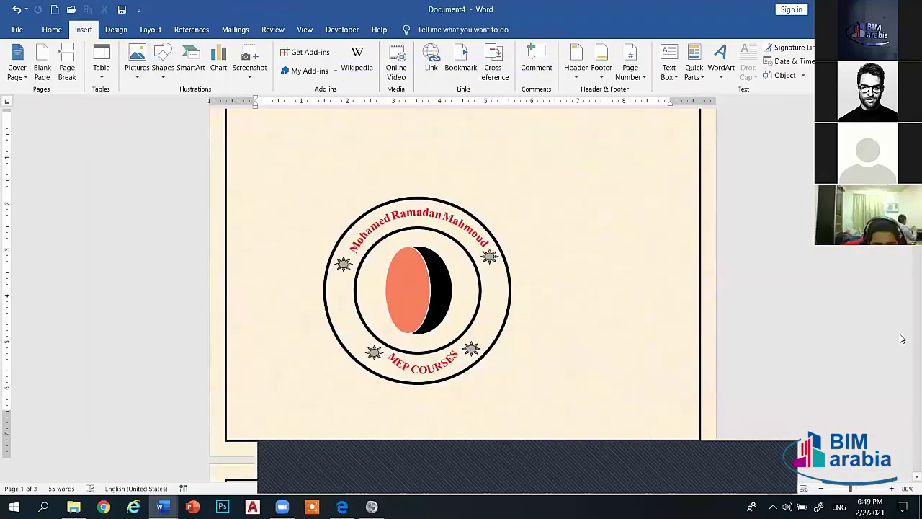
scroll(480, 216, "down", 5)
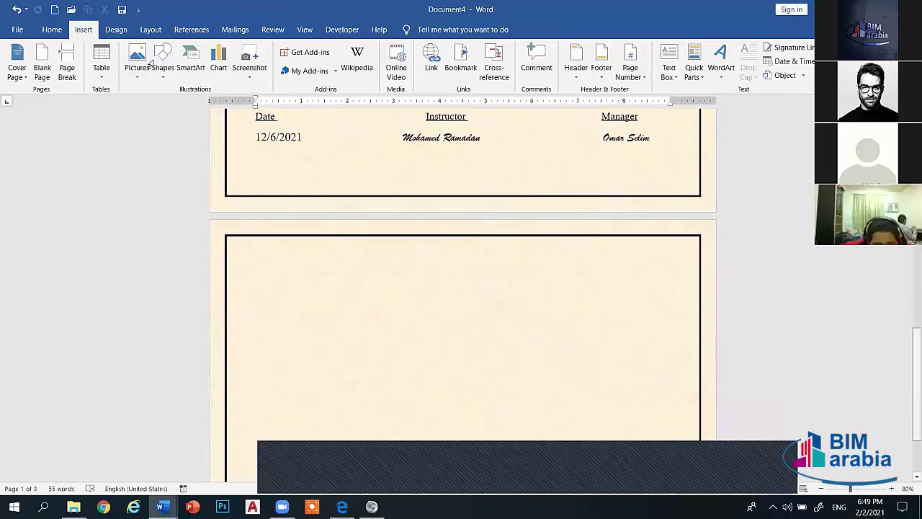
scroll(504, 418, "up", 3)
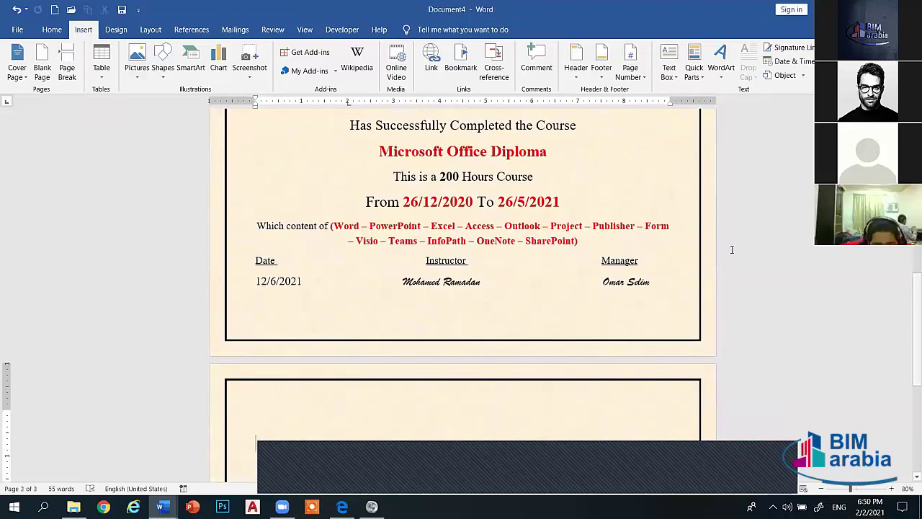
left_click(544, 417)
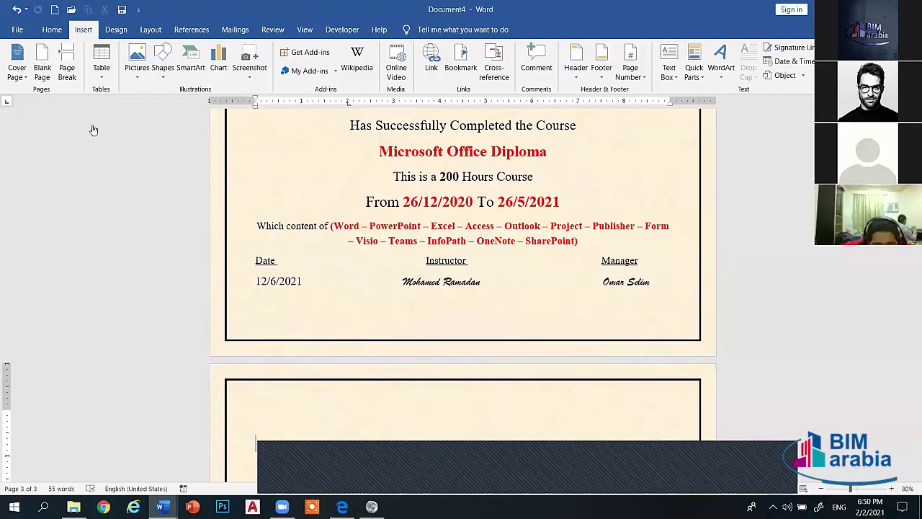
key("F12")
Save the certificate to the Desktop as 'Design 1.docx'.
left_click(192, 227)
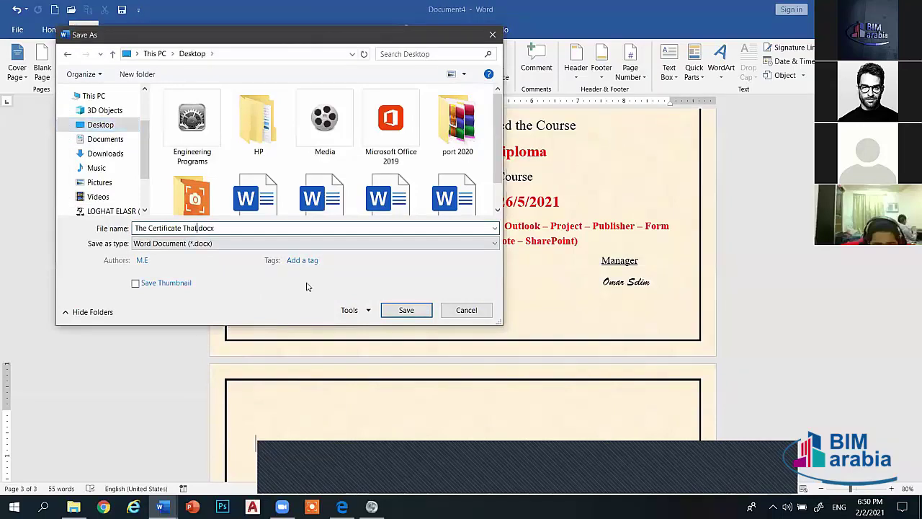
type("t")
key("BackSpace")
key("BackSpace")
key("BackSpace")
type("D")
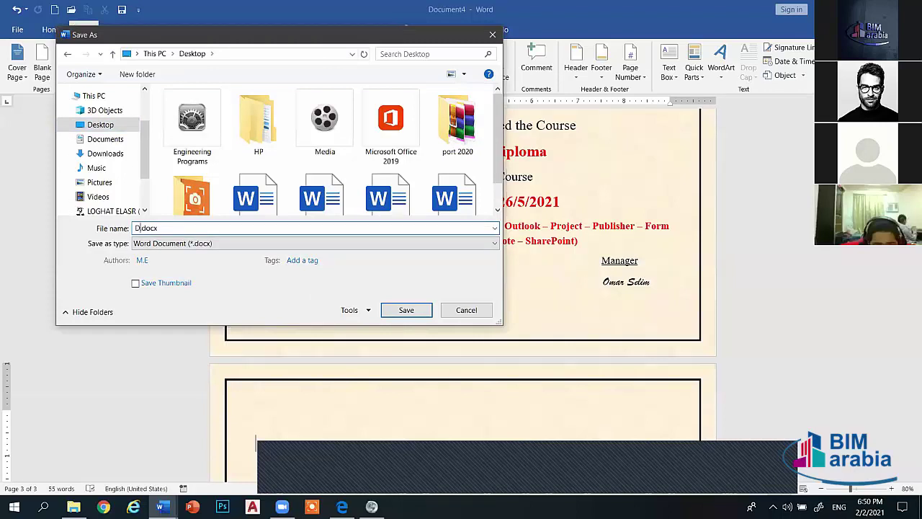
type("es")
type("ign 1")
left_click(409, 311)
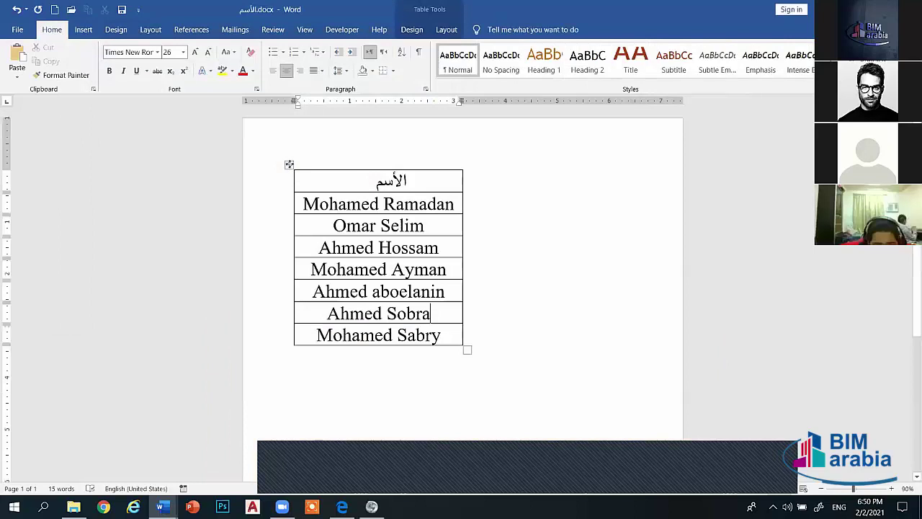
left_click(289, 164)
Delete the table and draw a tall rectangle down the page's left side from the top corner.
key("BackSpace")
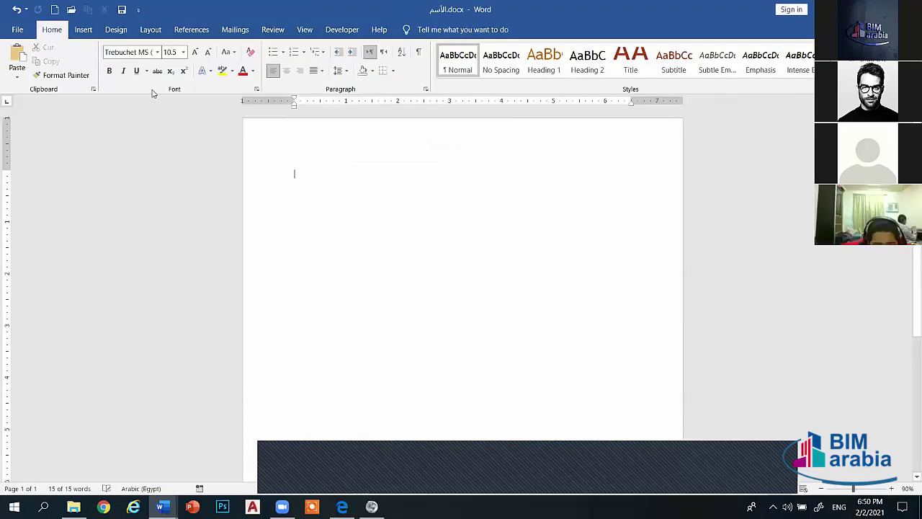
left_click(84, 30)
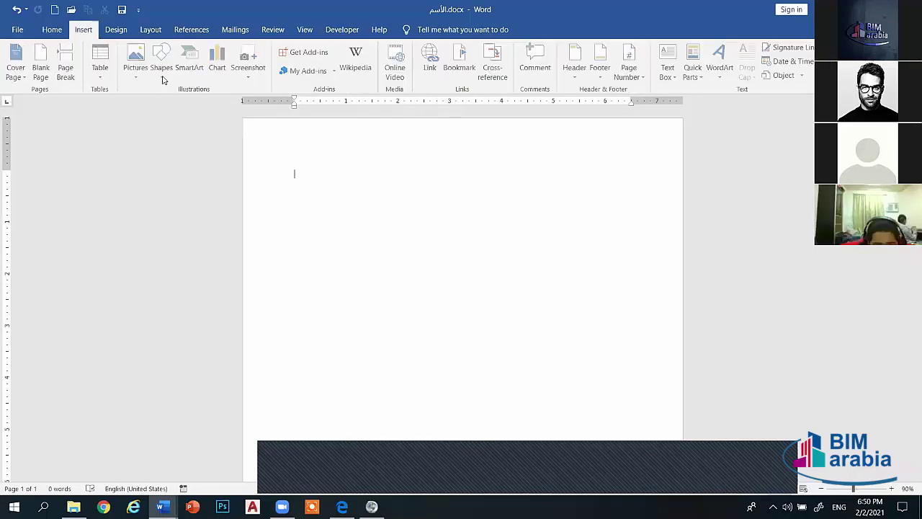
left_click(165, 82)
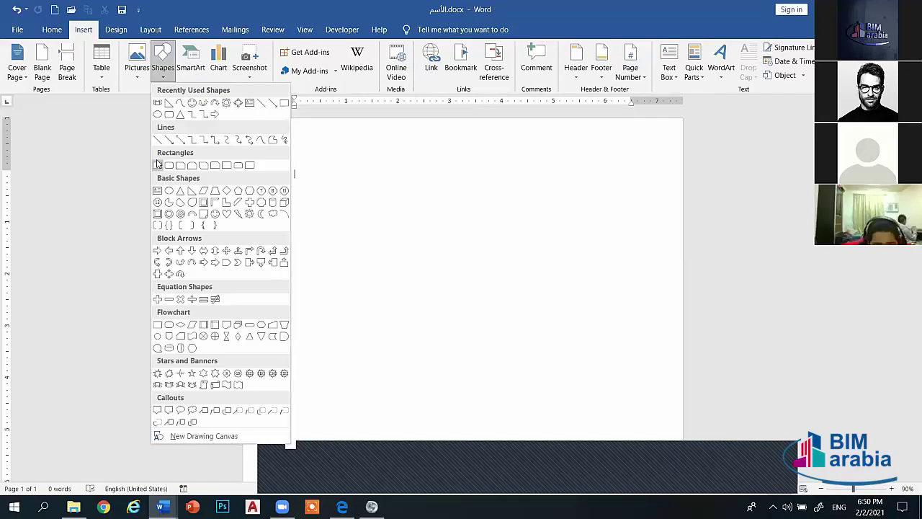
left_click(158, 165)
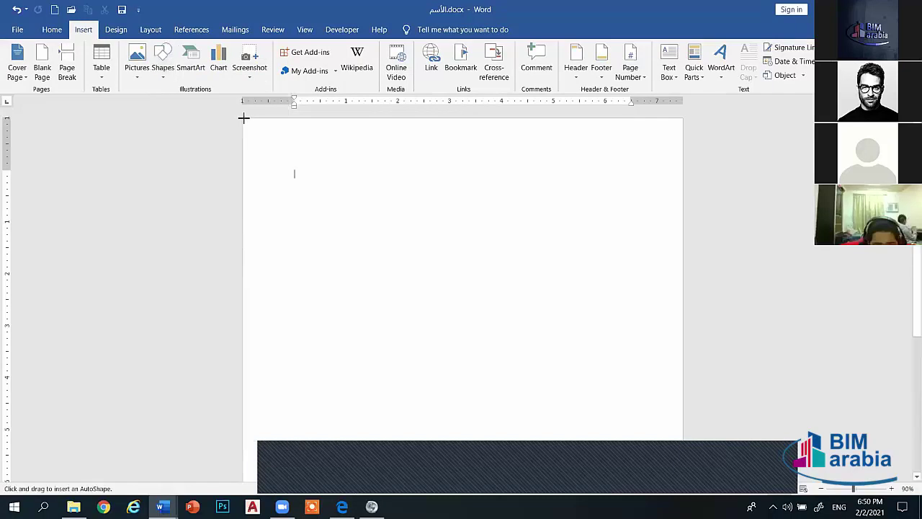
left_click_drag(243, 118, 373, 485)
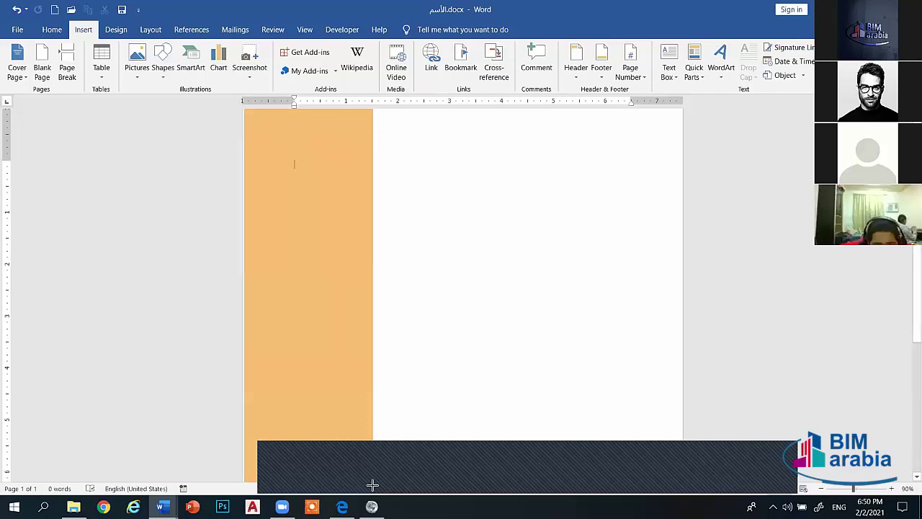
left_click_drag(373, 485, 367, 484)
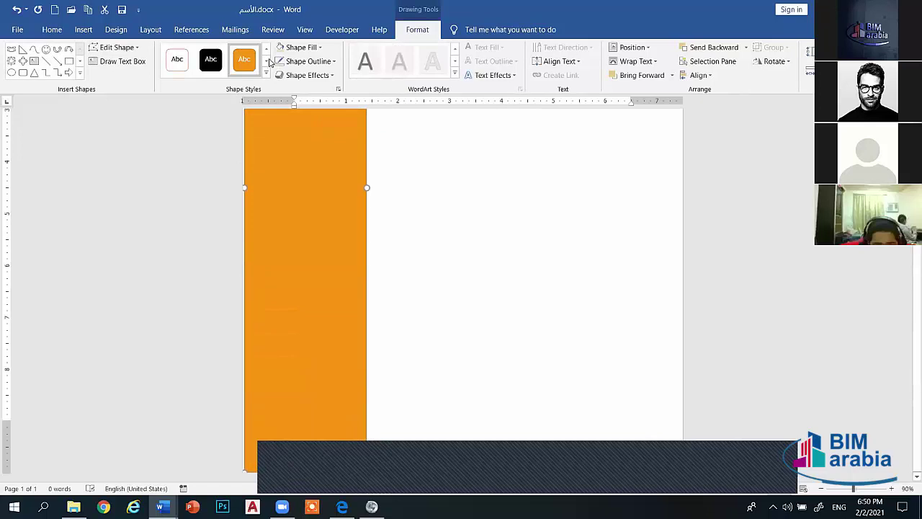
Apply a light blue shape style to the rectangle and shift it flush to the left page edge.
left_click(266, 61)
left_click(210, 59)
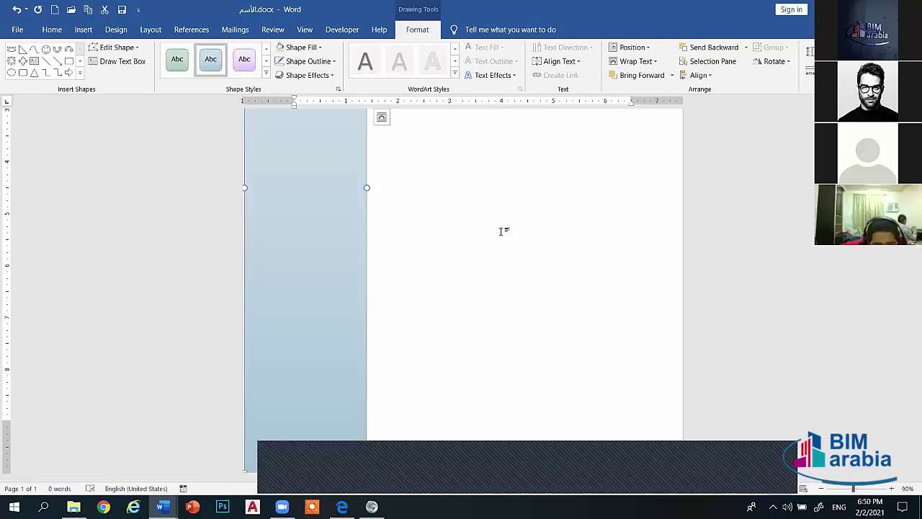
left_click(501, 230)
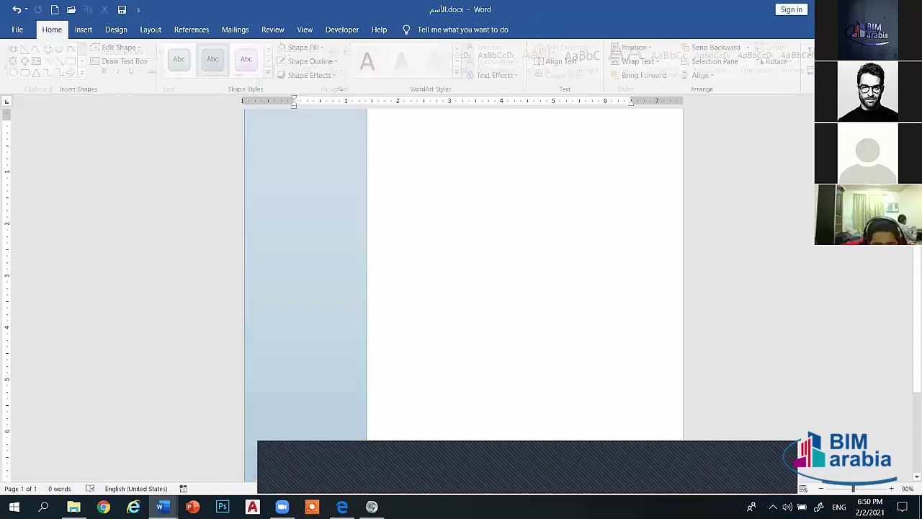
left_click(307, 179)
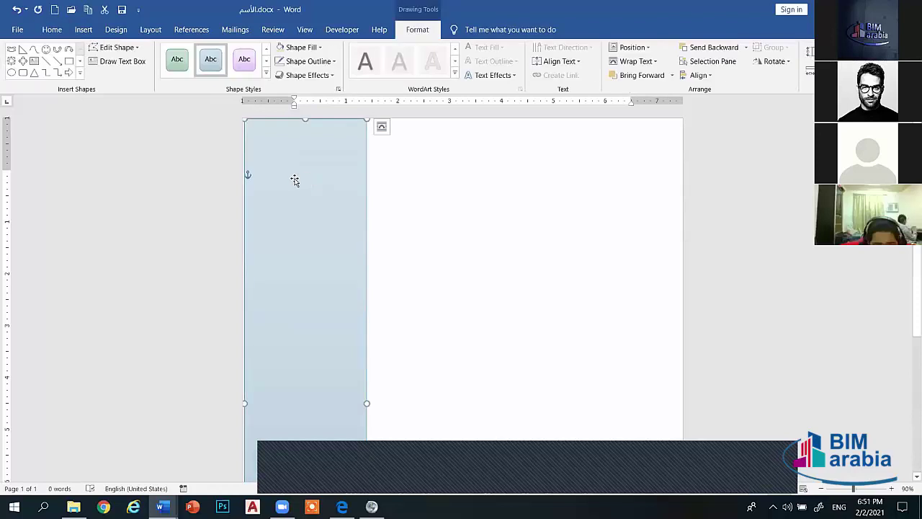
left_click_drag(290, 178, 288, 177)
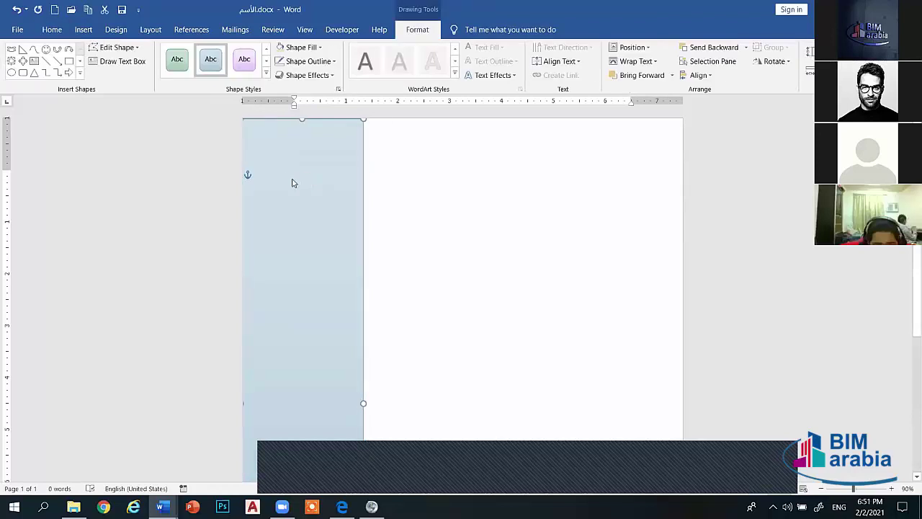
left_click(383, 180)
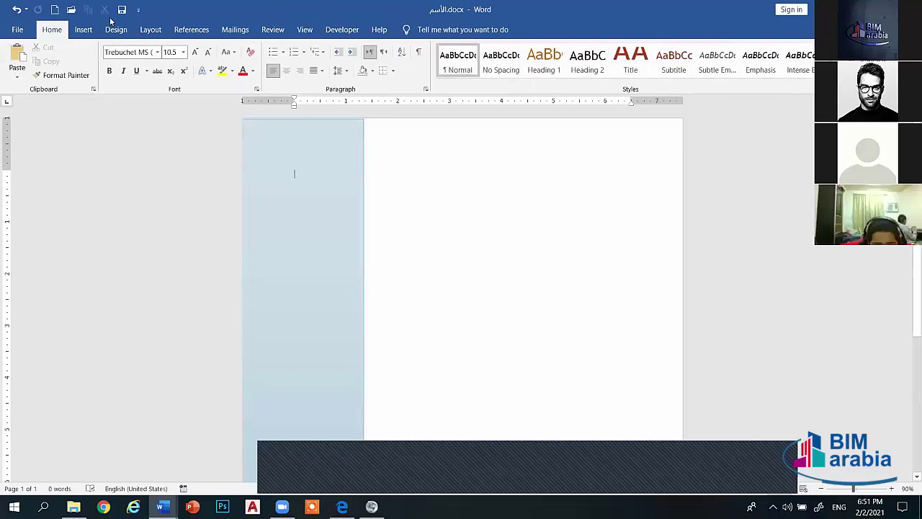
left_click(84, 30)
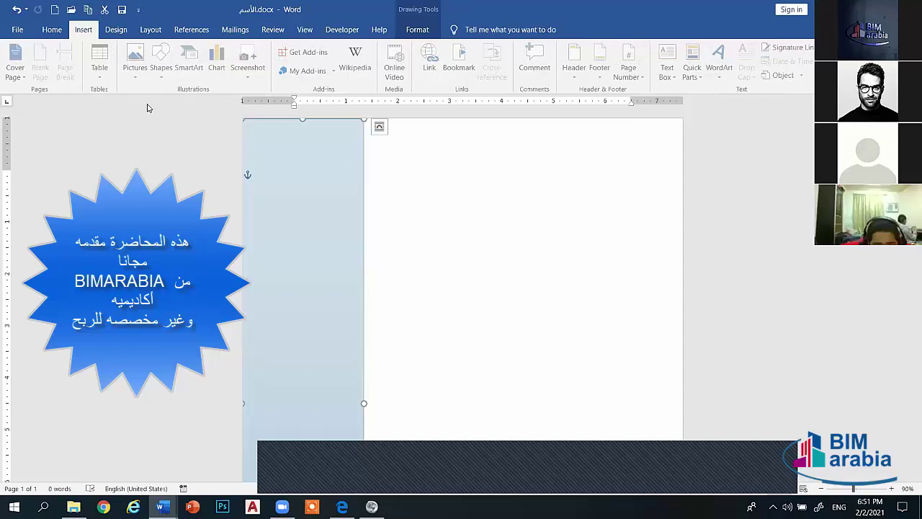
Insert Screenshot (3).png from this device and shrink it to fit the blue strip's top.
left_click(135, 61)
left_click(160, 105)
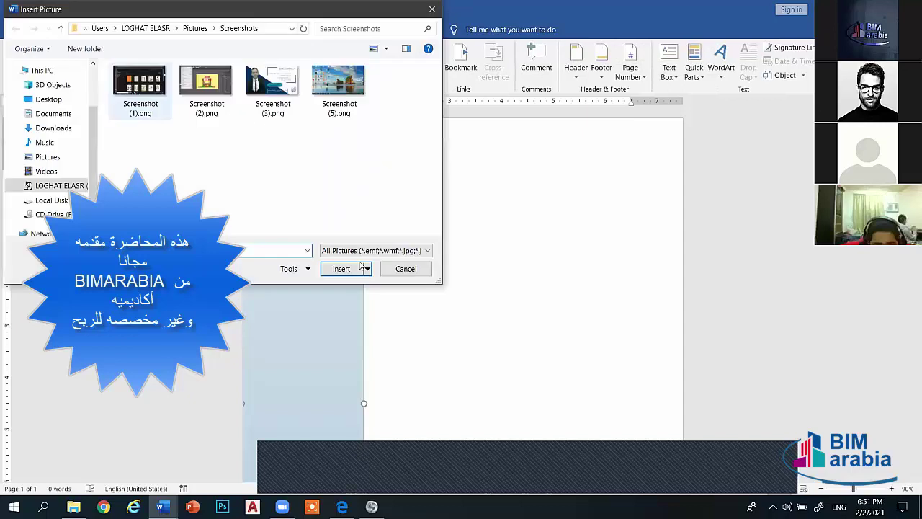
key("Right")
key("Right")
key("Right")
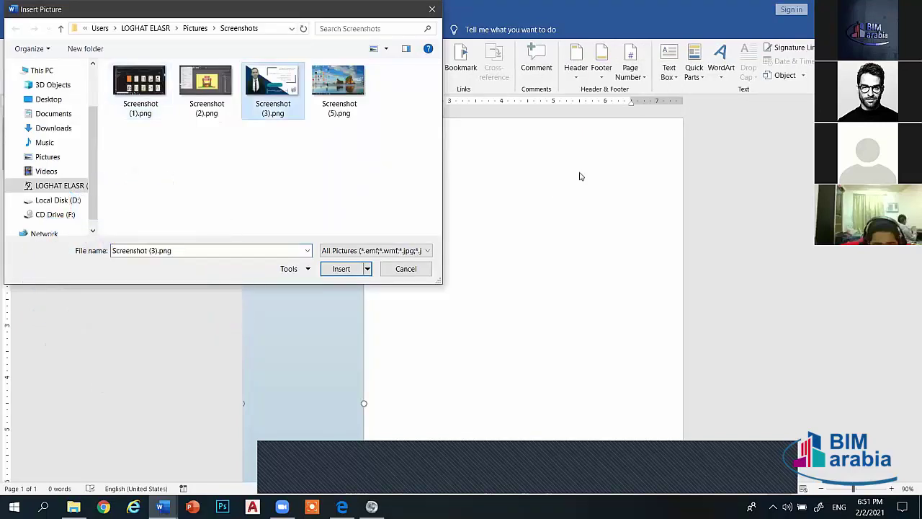
key("Return")
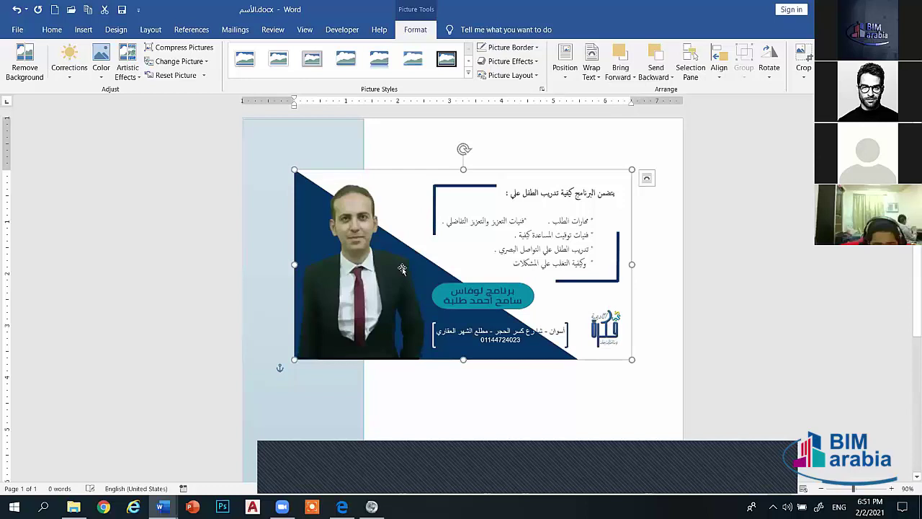
left_click_drag(632, 264, 408, 264)
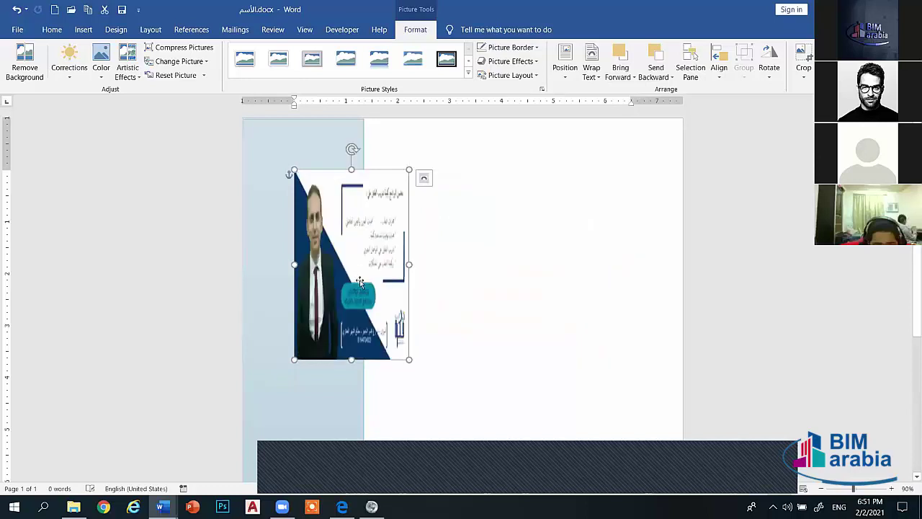
left_click_drag(351, 170, 350, 229)
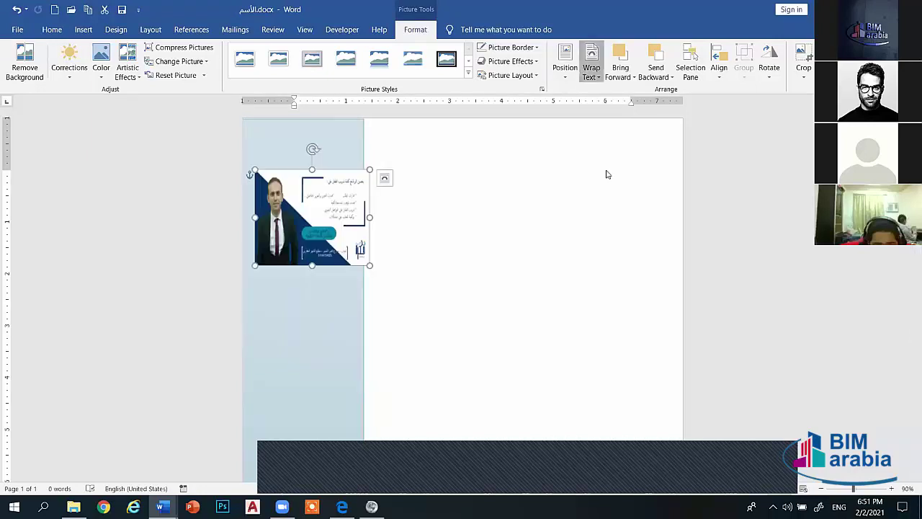
Set the picture's text wrapping so it floats, and move it into the page's top-left corner.
left_click(591, 70)
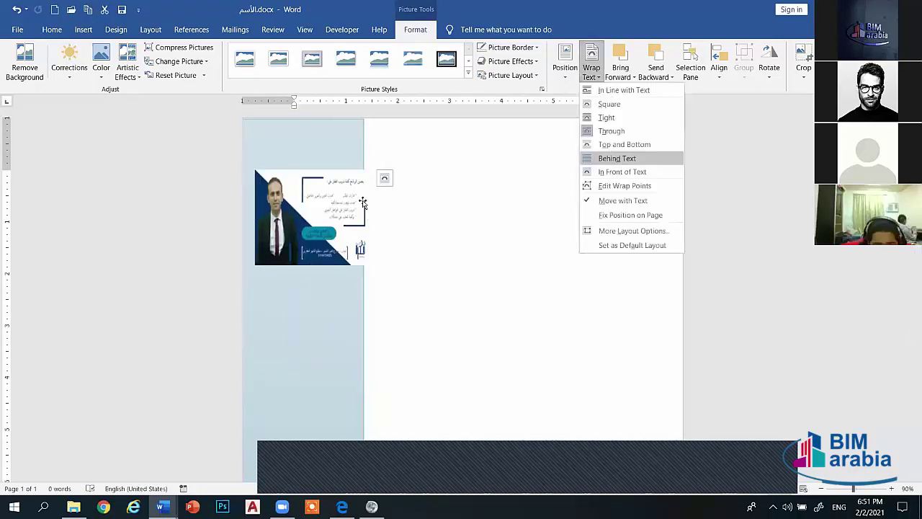
left_click(328, 162)
left_click_drag(327, 162, 335, 180)
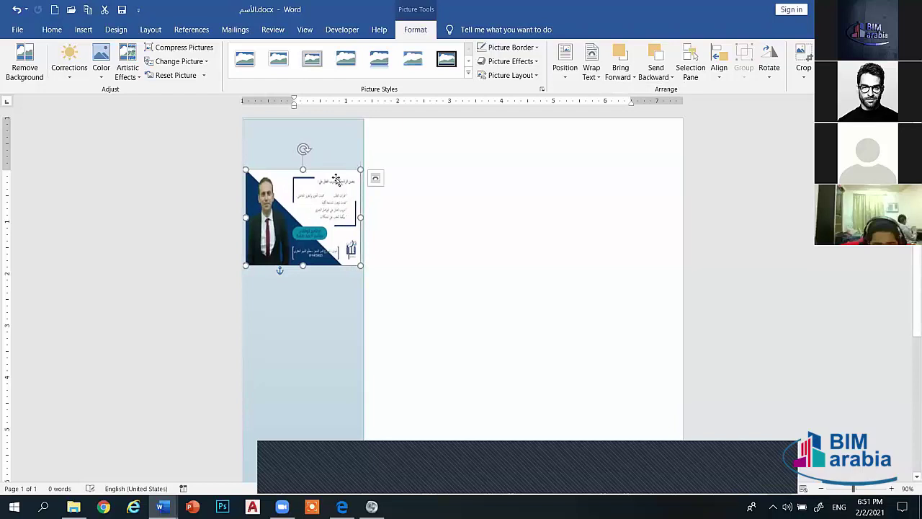
left_click(588, 74)
left_click(565, 70)
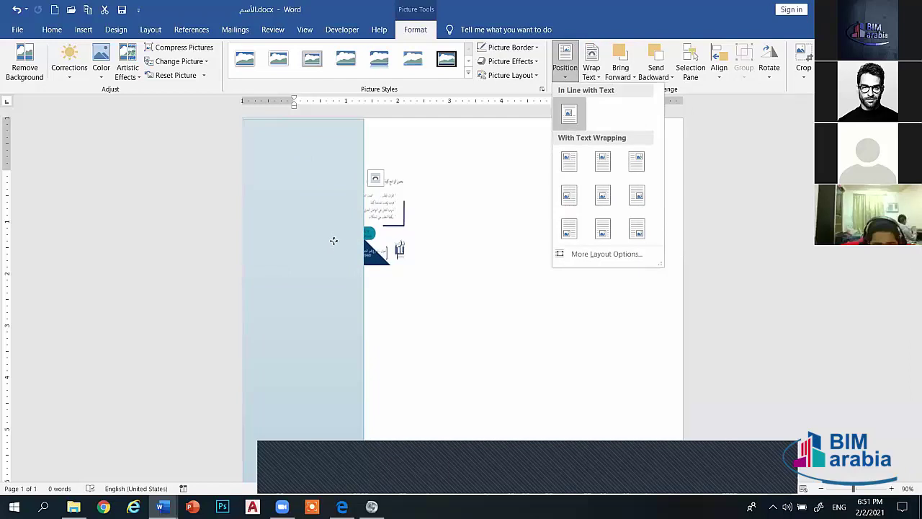
left_click_drag(334, 240, 286, 192)
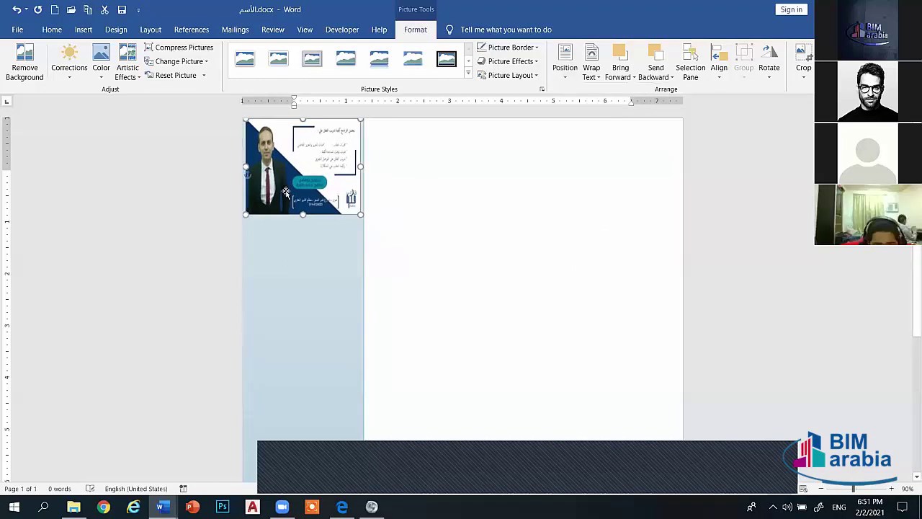
left_click(297, 232)
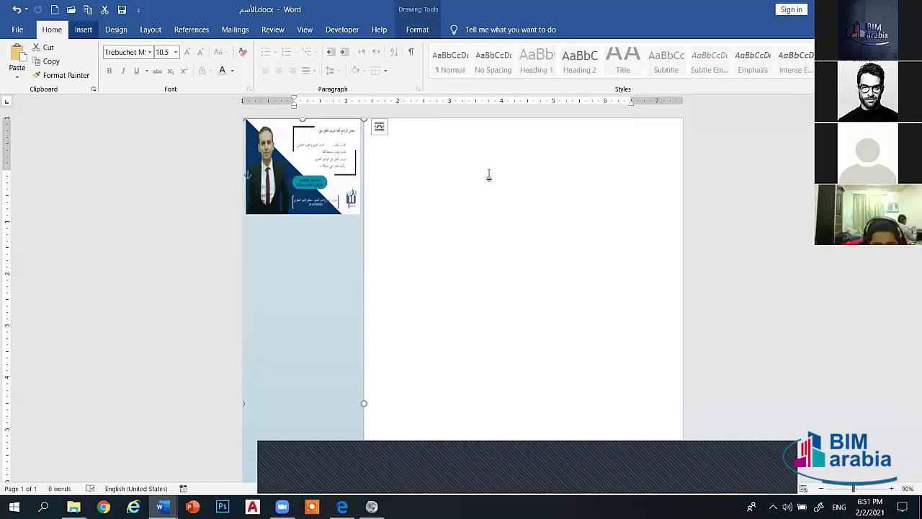
left_click(84, 30)
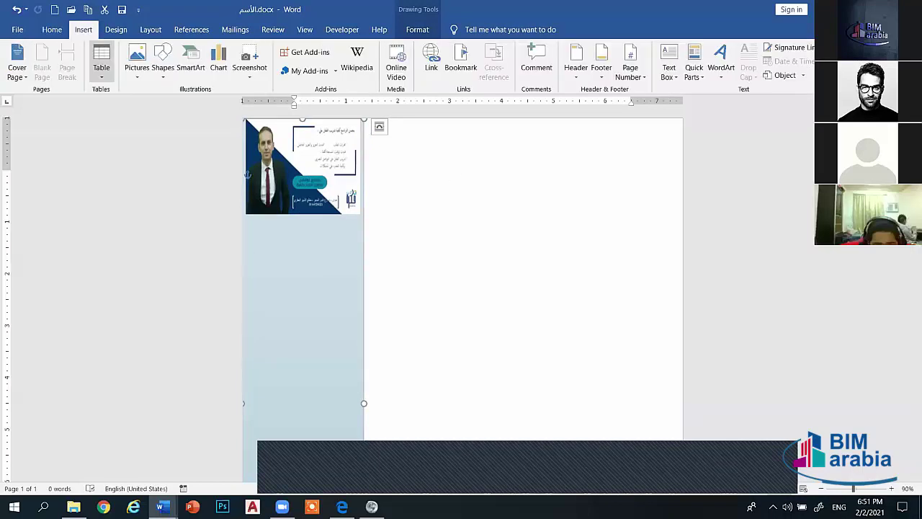
key("ctrl+z")
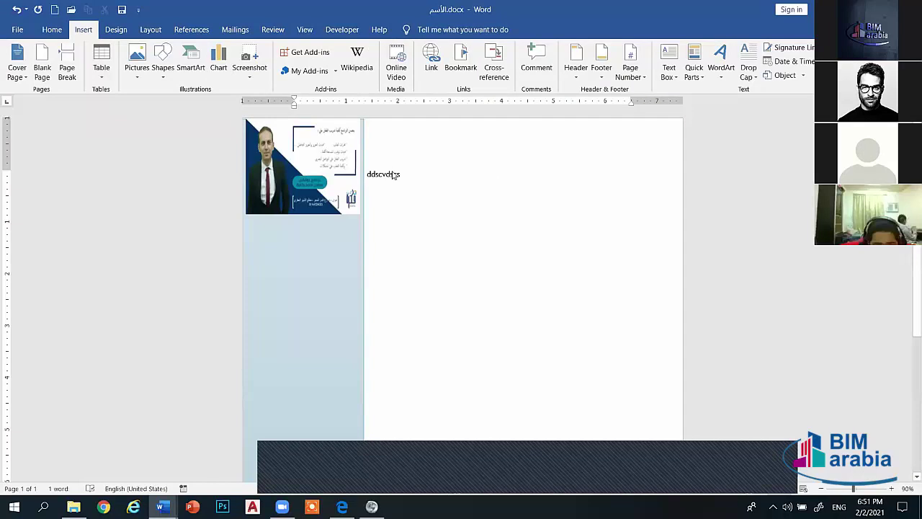
double_click(394, 175)
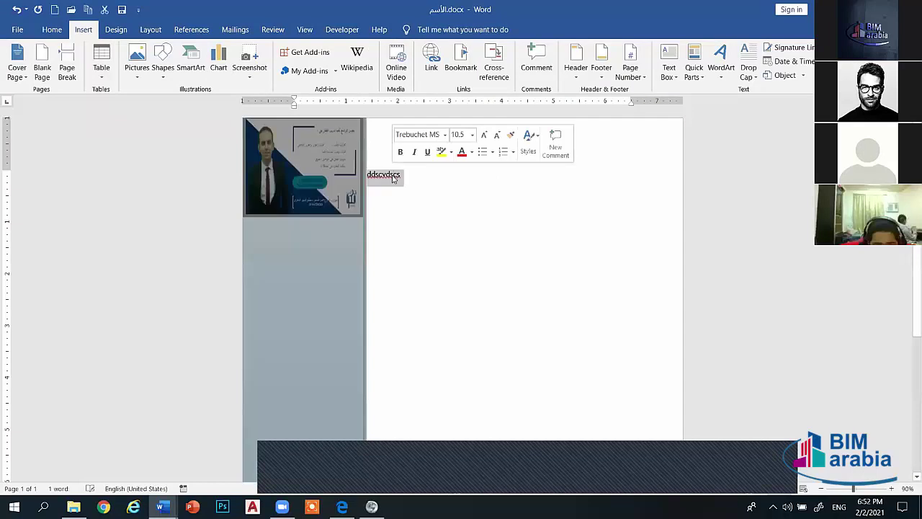
key("Left")
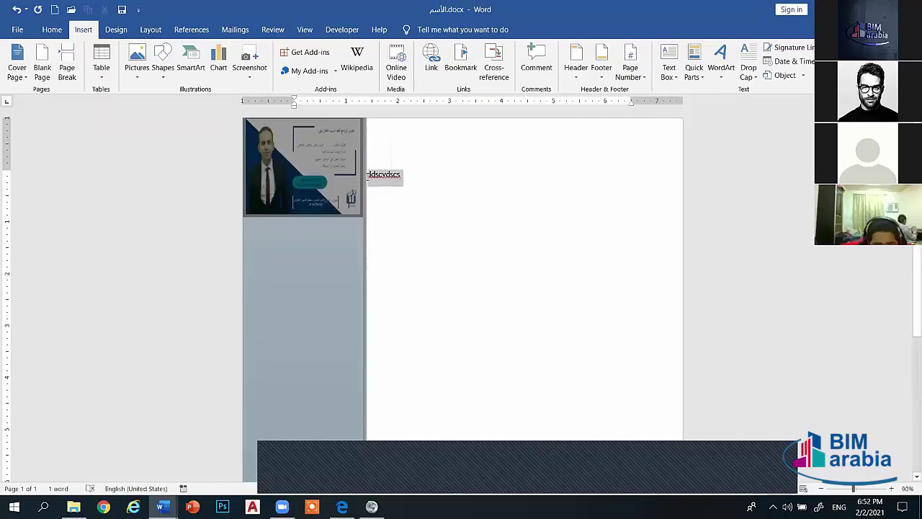
double_click(368, 174)
type("d")
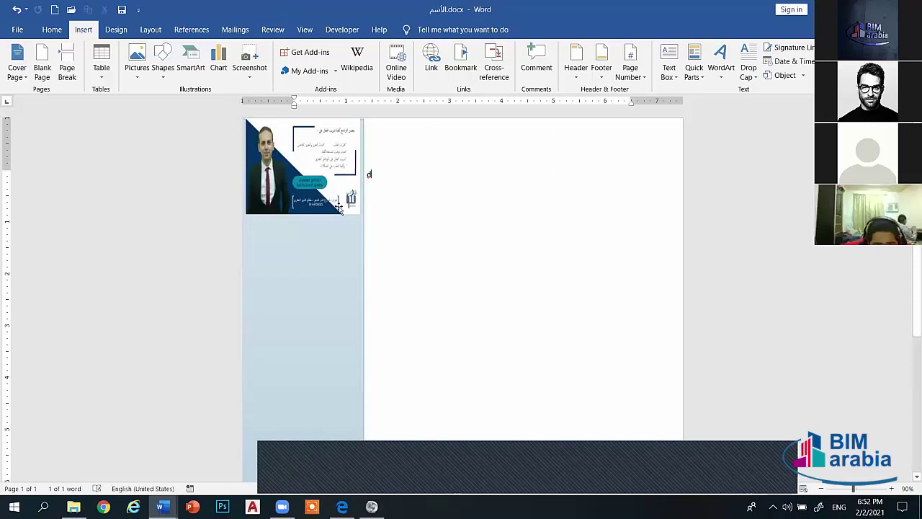
key("ctrl+z")
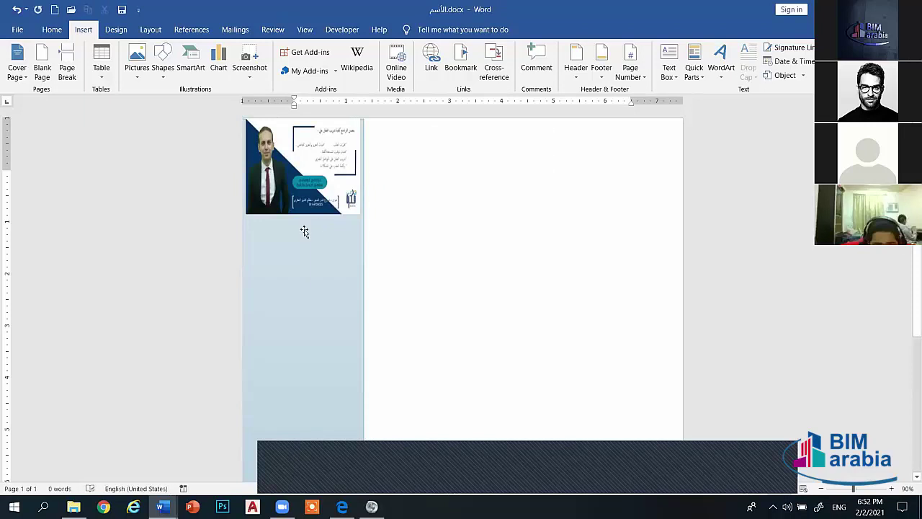
left_click(304, 230)
type("dscvdsls")
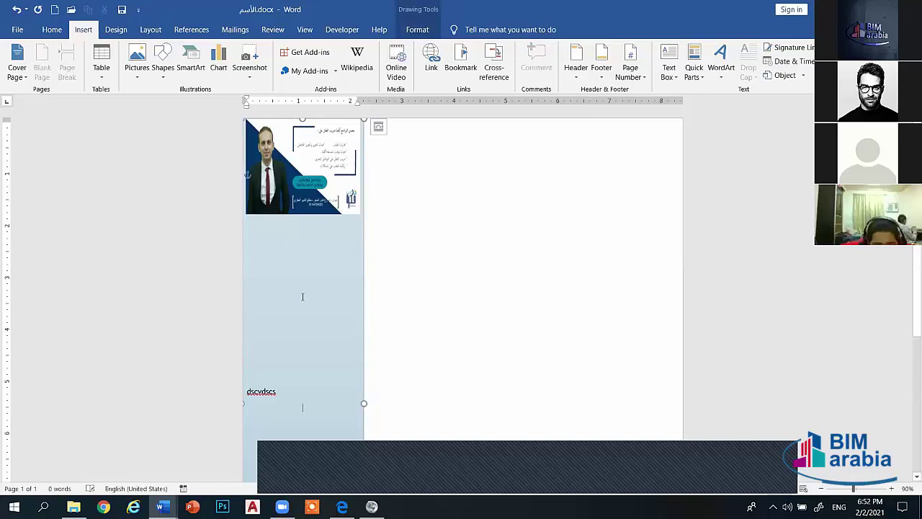
double_click(268, 391)
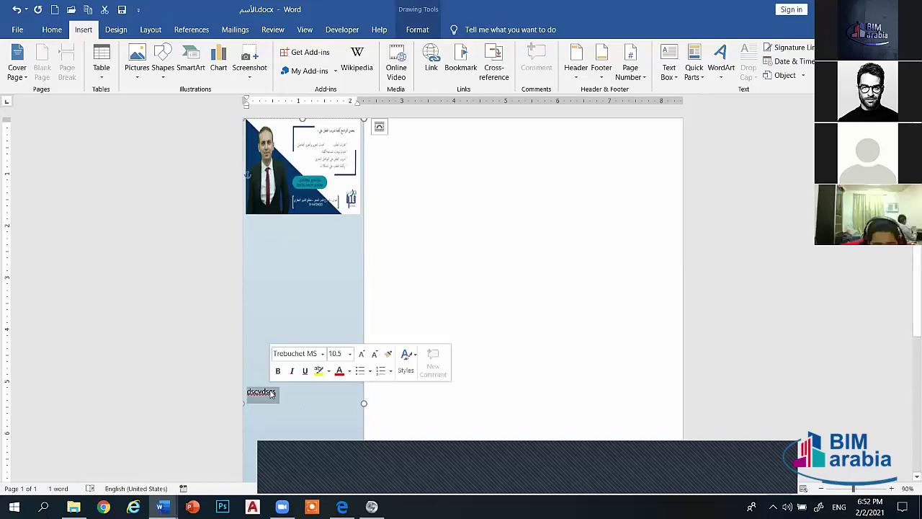
key("BackSpace")
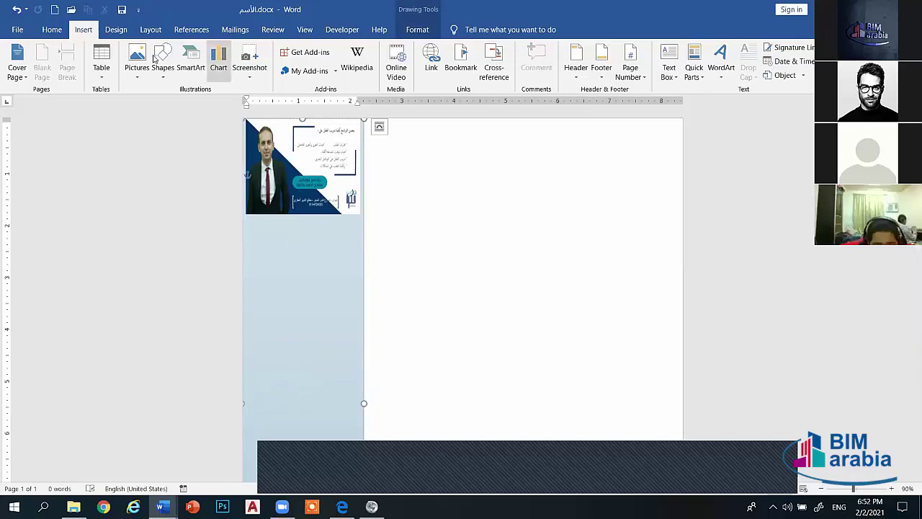
Draw a small text box under the picture and type 'Contact'.
left_click(163, 66)
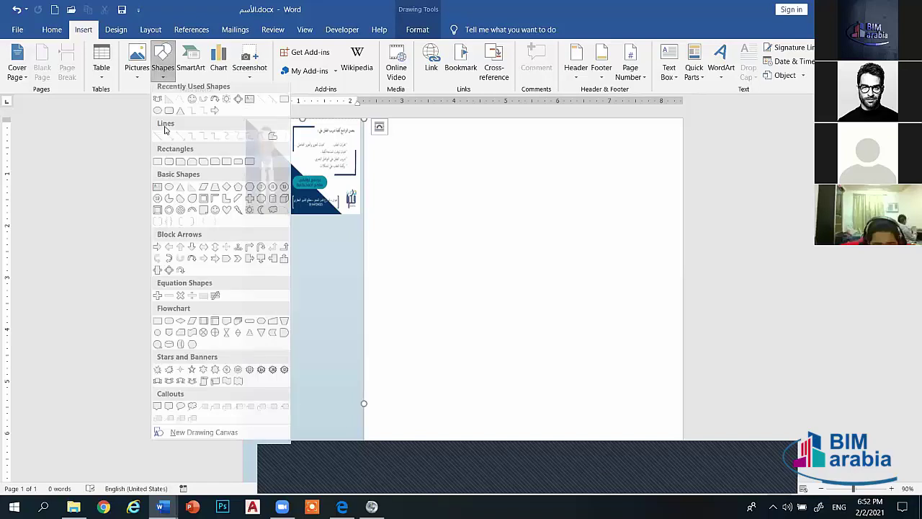
left_click(157, 190)
left_click_drag(249, 223, 324, 239)
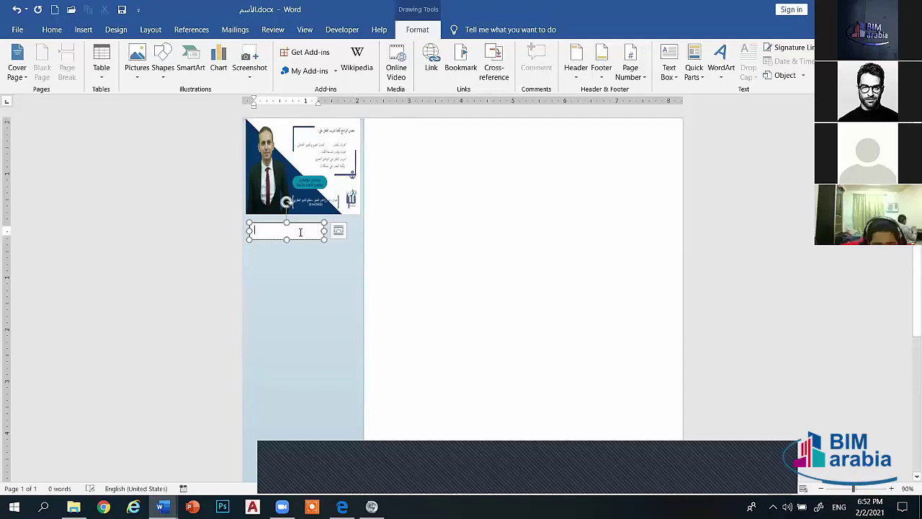
type("0")
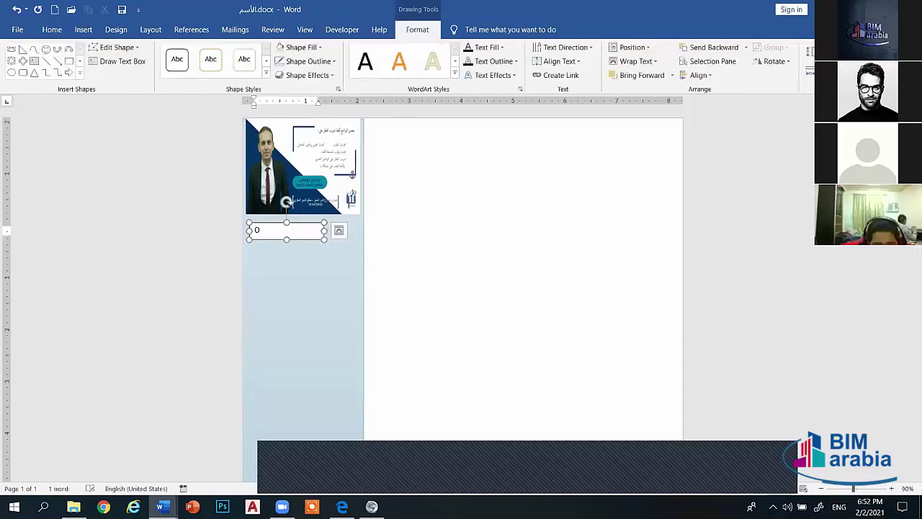
type("b")
key("BackSpace")
key("BackSpace")
key("BackSpace")
type("ct")
Remove the text box's fill and outline.
left_click(302, 47)
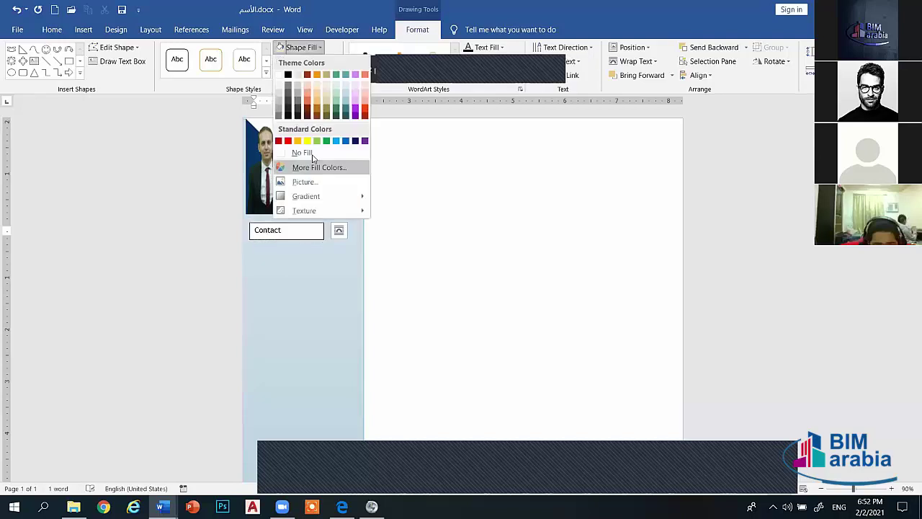
left_click(313, 154)
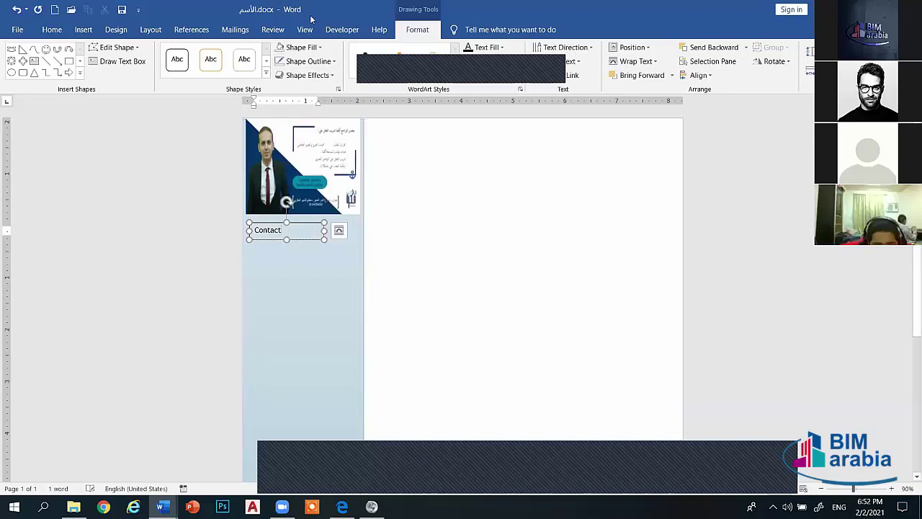
left_click(318, 63)
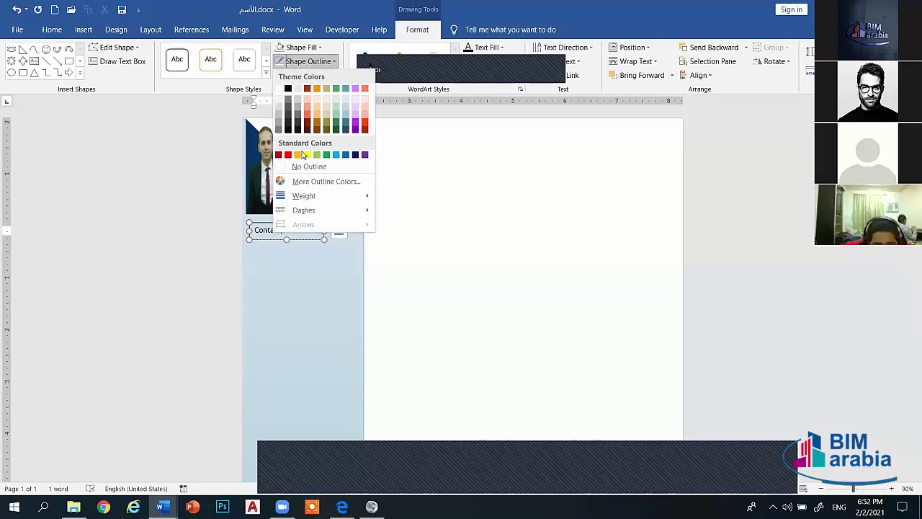
left_click(295, 166)
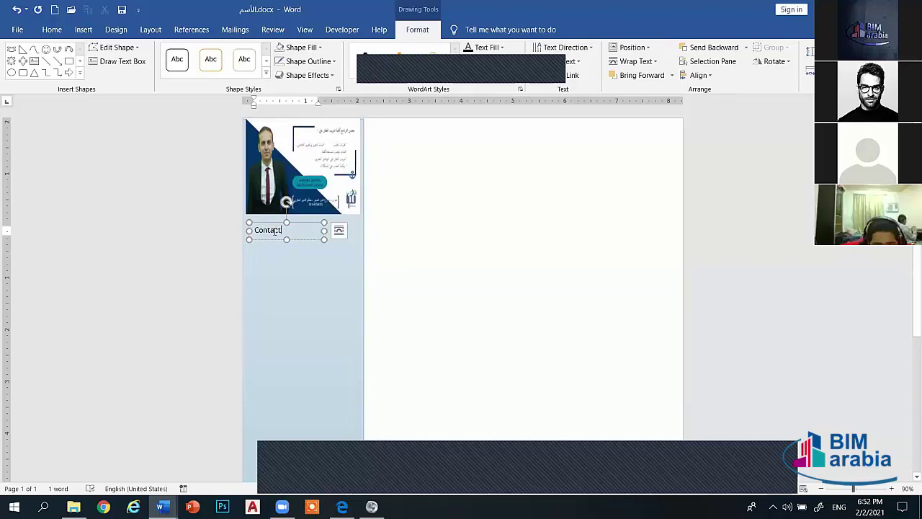
Make the Contact text 14 pt and red, nudging the box slightly up and left.
key("ctrl+a")
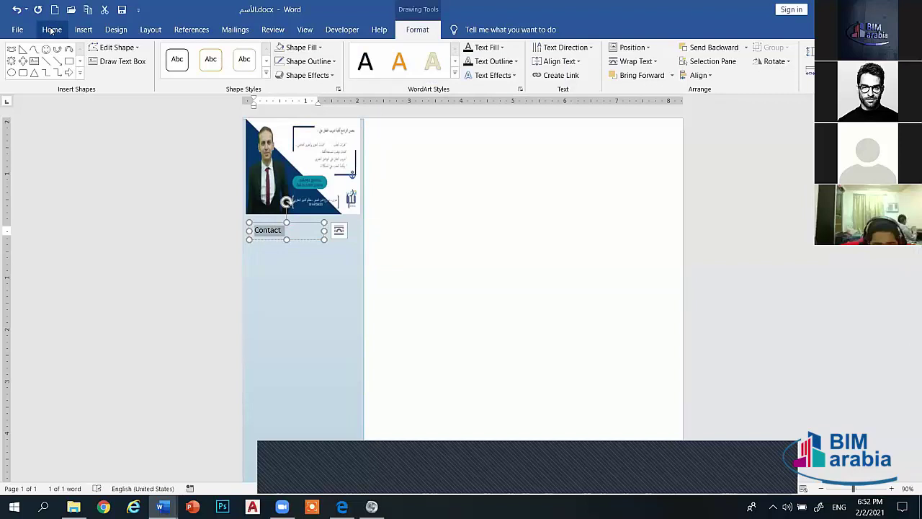
left_click(51, 30)
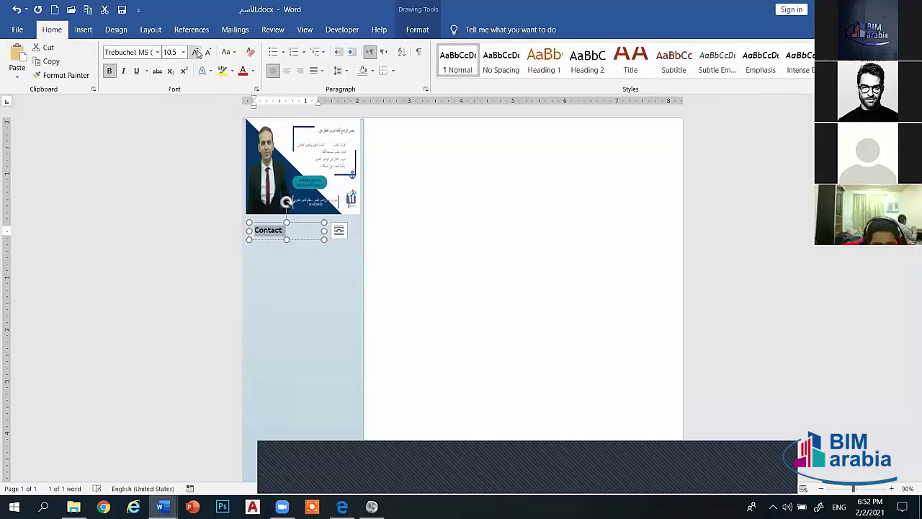
triple_click(195, 53)
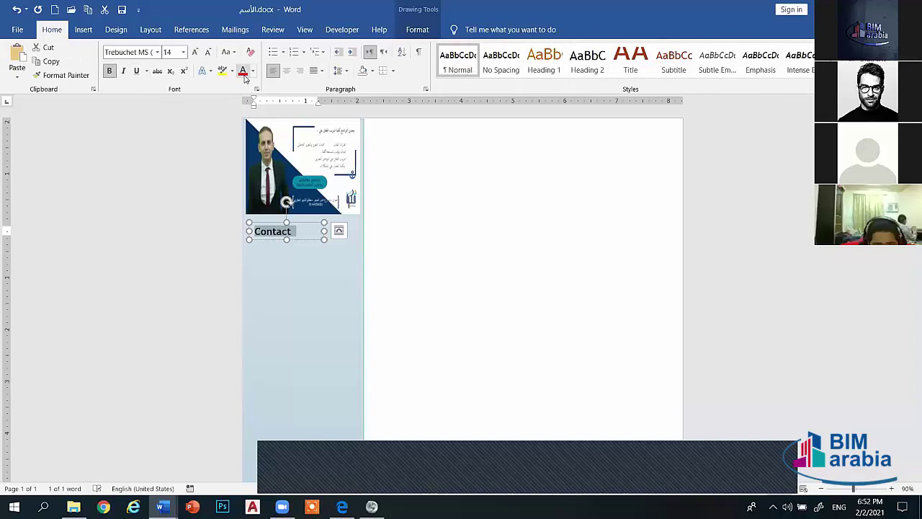
left_click(243, 71)
left_click_drag(309, 244, 301, 235)
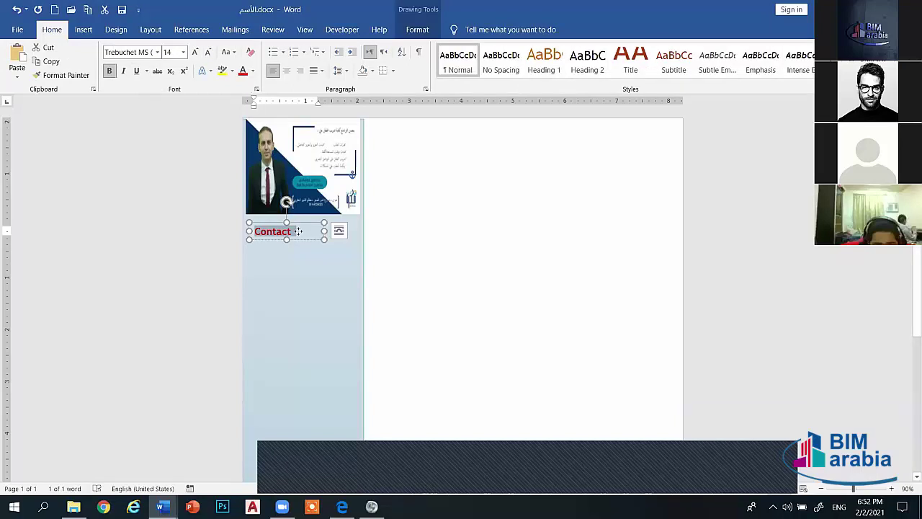
left_click(474, 268)
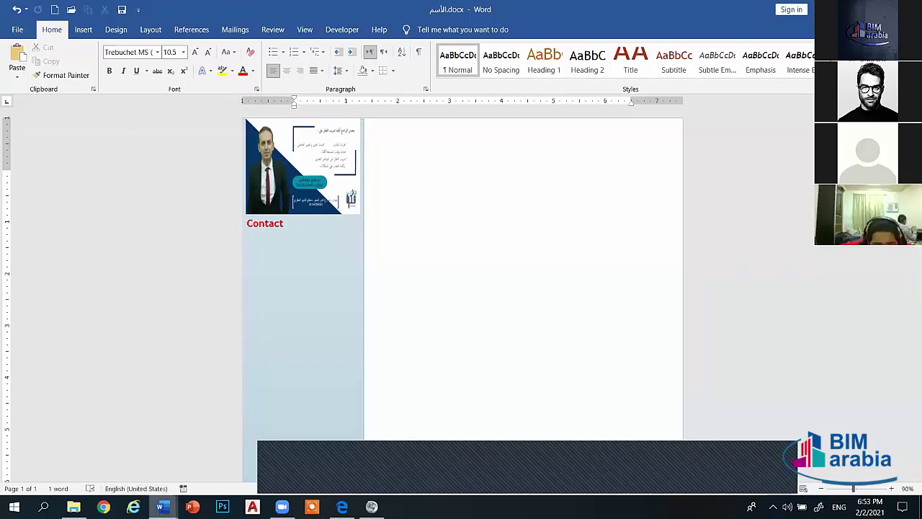
Open a new blank document and give it a Box page border.
mouse_move(163, 506)
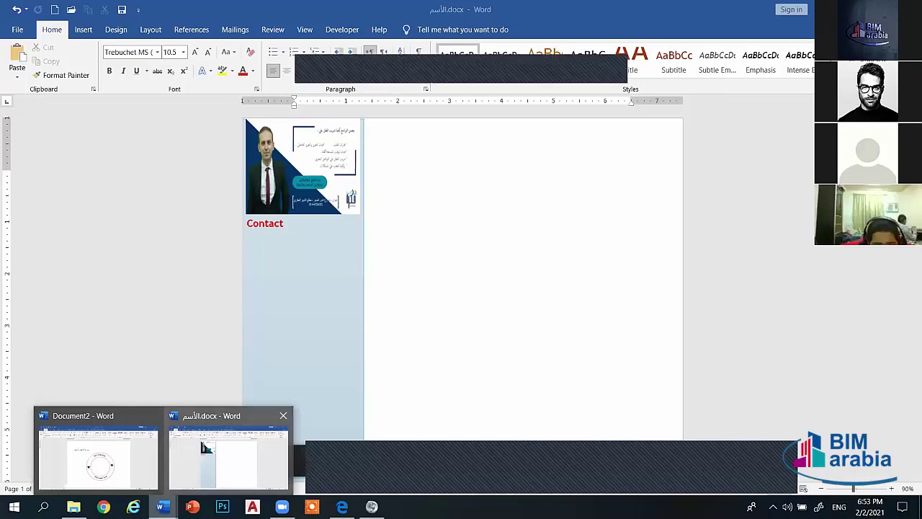
left_click(206, 448)
right_click(163, 506)
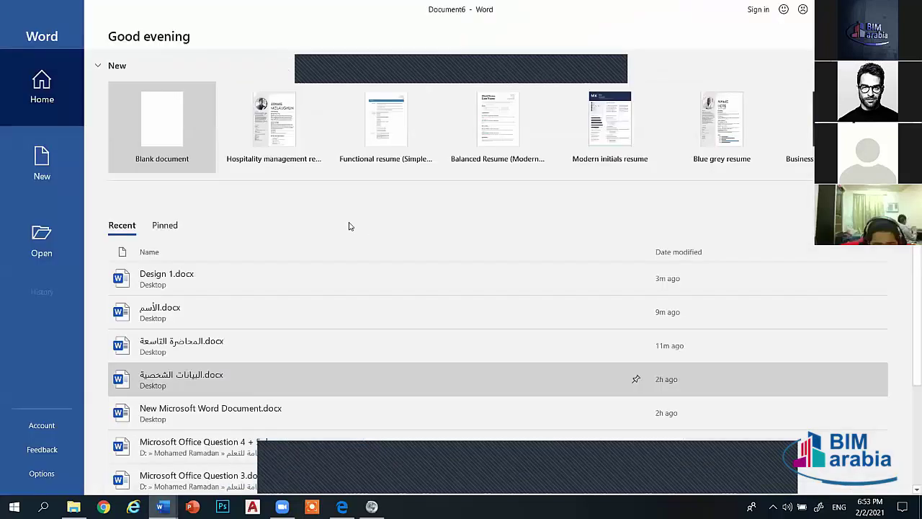
key("Escape")
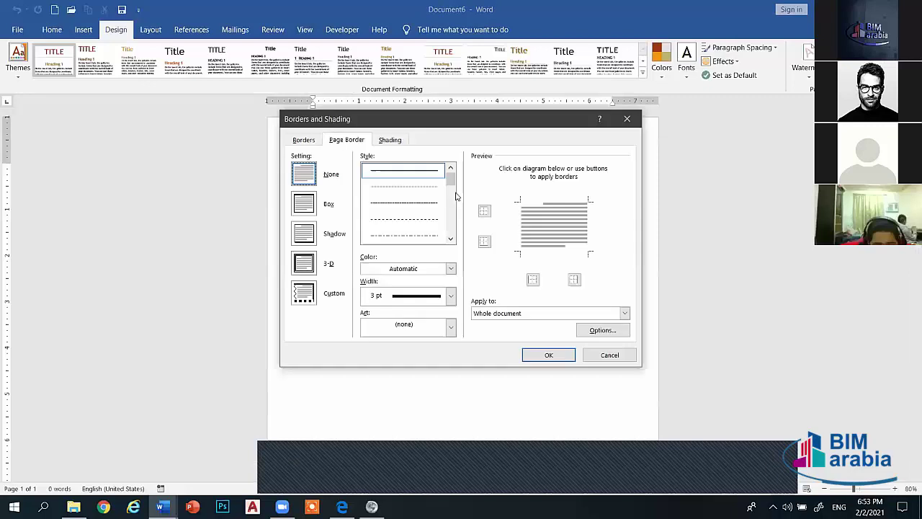
left_click(308, 204)
left_click(545, 351)
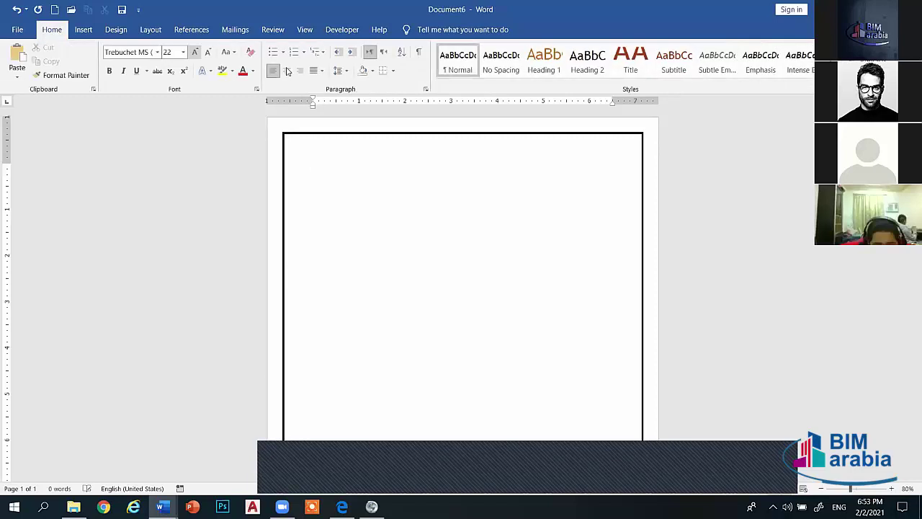
Start a right-aligned, right-to-left numbered list with item 1 'تصميم أستمارة بيانات'.
left_click(286, 69)
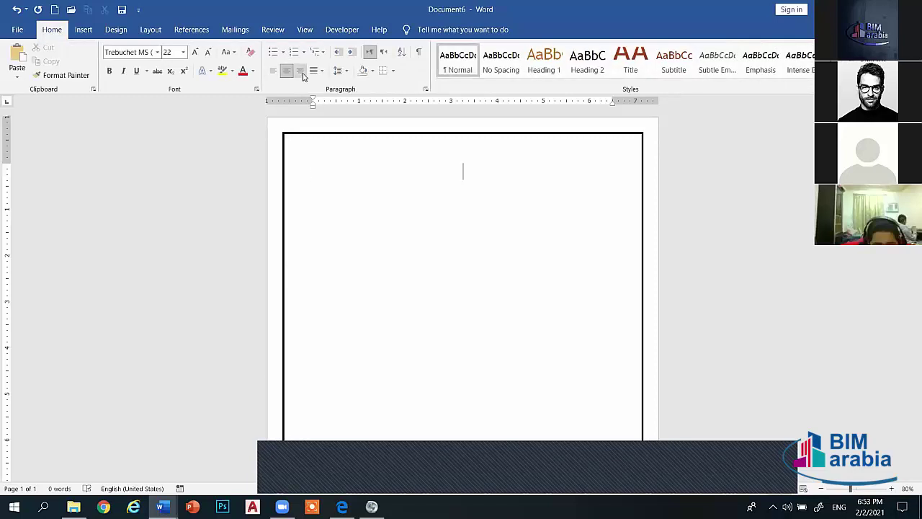
left_click(300, 70)
type("1.")
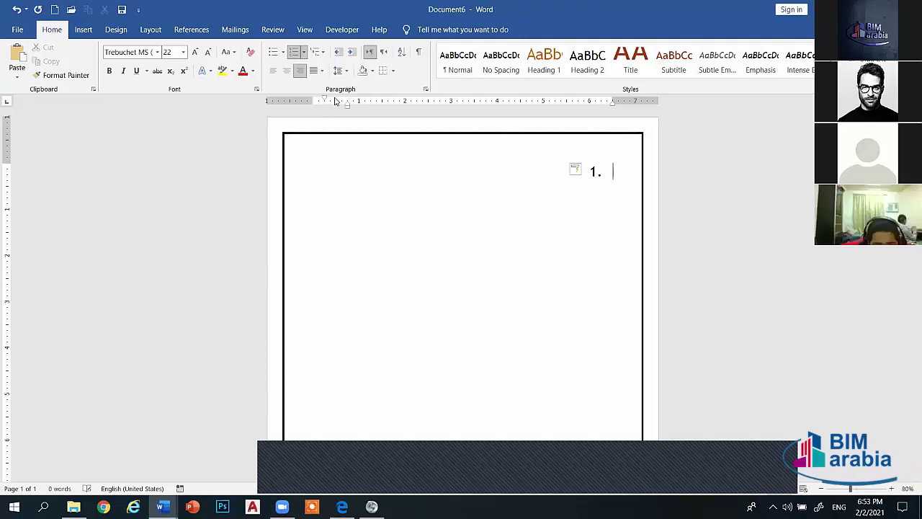
left_click(386, 52)
left_click(300, 70)
type("j")
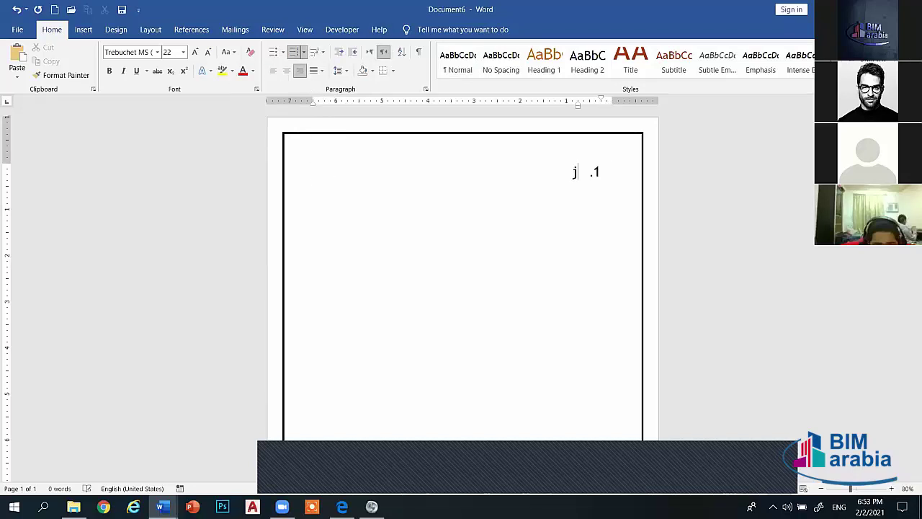
type("wld")
key("BackSpace")
key("BackSpace")
key("BackSpace")
key("BackSpace")
key("alt+shift")
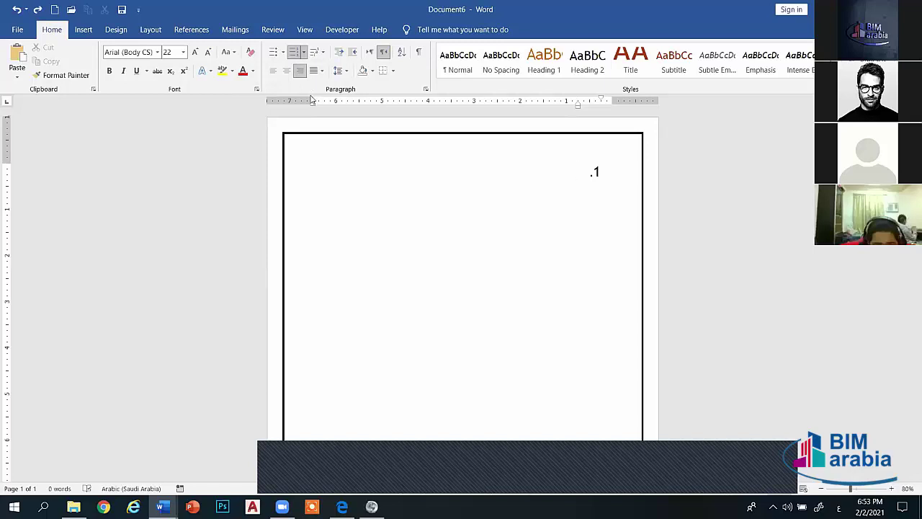
type("تصميم")
type(" أستمارة")
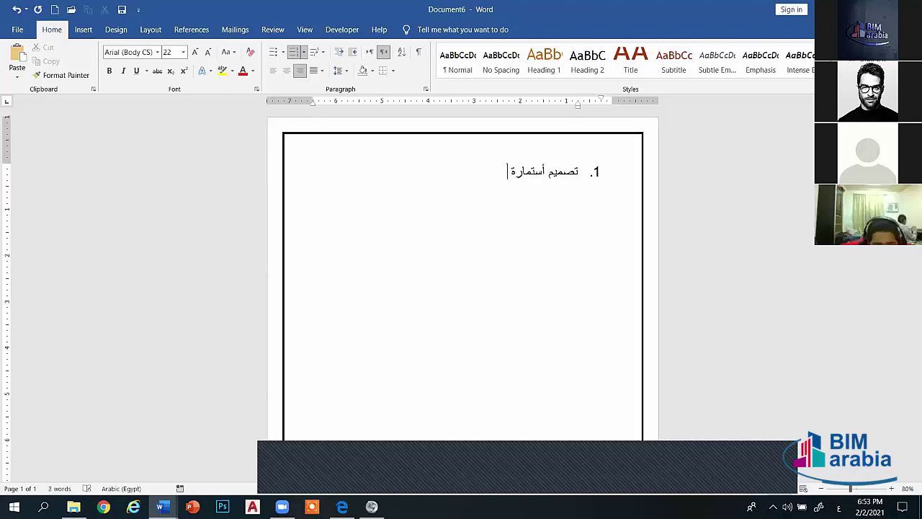
type(" بيانات.")
Add items 'تصميم شعار او لوجو.', 'تصميم شهادة تقدير.' and 'تصميم سيرة ذاتية'.
key("Return")
type("تصم")
type("يم ")
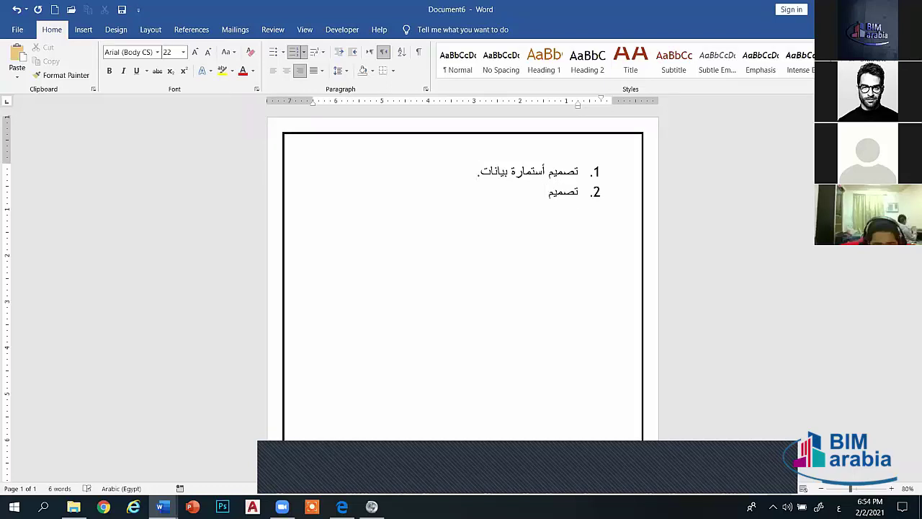
type("شعار ا")
type("و لوجو")
type(".")
key("Return")
type("تصميم ش")
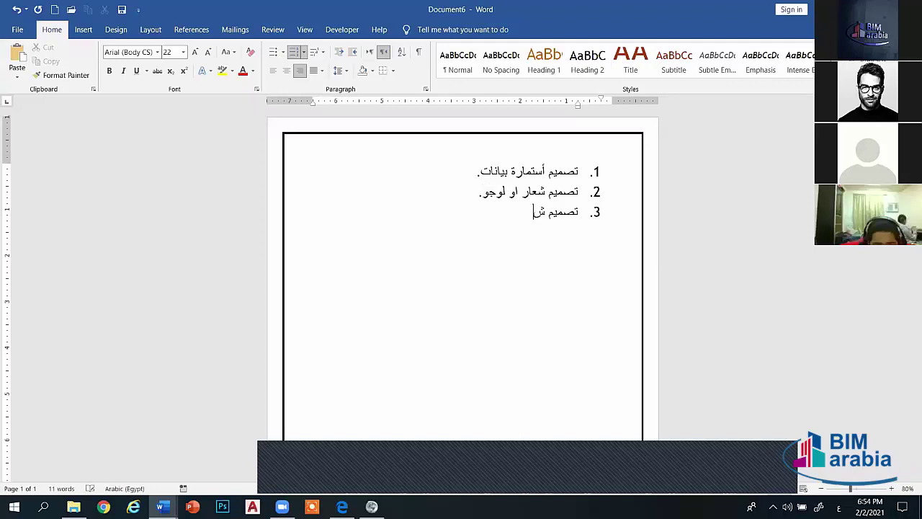
type("هادة تقدير.")
key("Return")
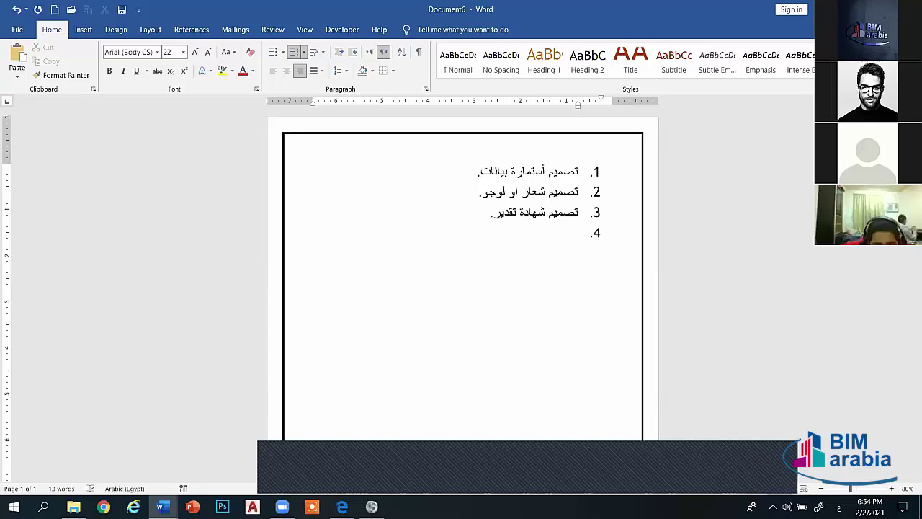
type("تصميم")
type("سيرة ذاتية")
Enlarge the whole list to 48 pt, end item 4 with a period, and switch to الأسم.docx.
key("ctrl+a")
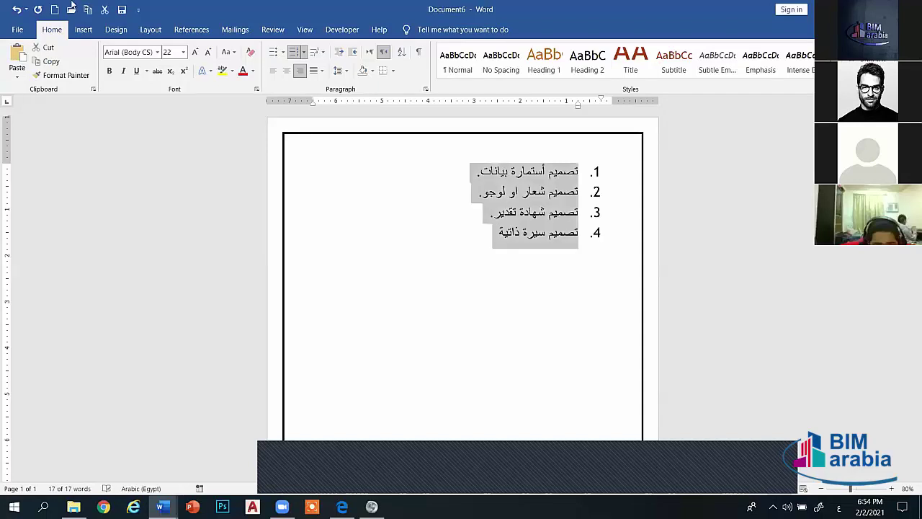
left_click(195, 52)
left_click(195, 52)
left_click(195, 52)
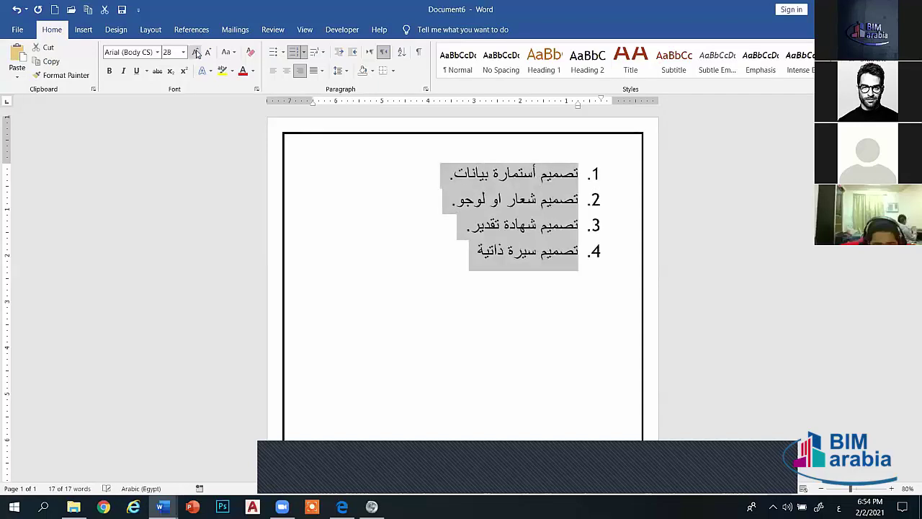
left_click(195, 52)
left_click(195, 52)
left_click(195, 51)
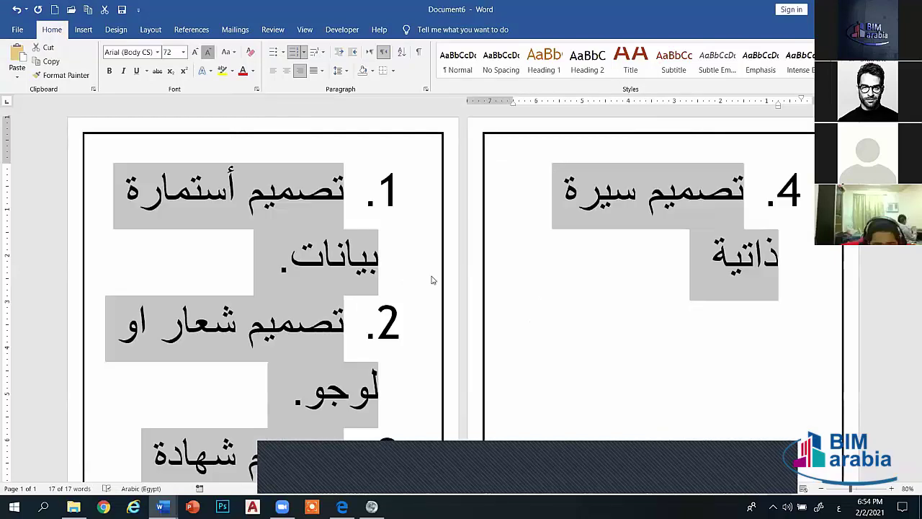
key("ctrl+z")
left_click(393, 333)
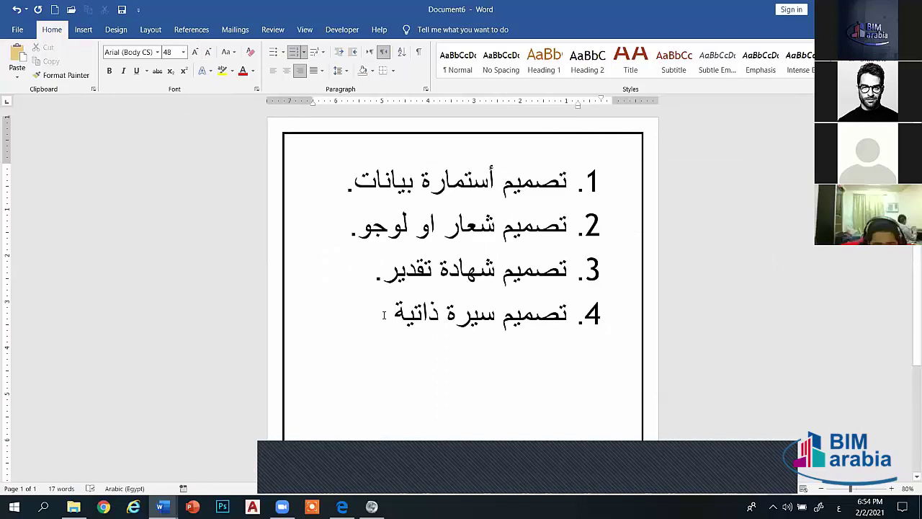
type(".")
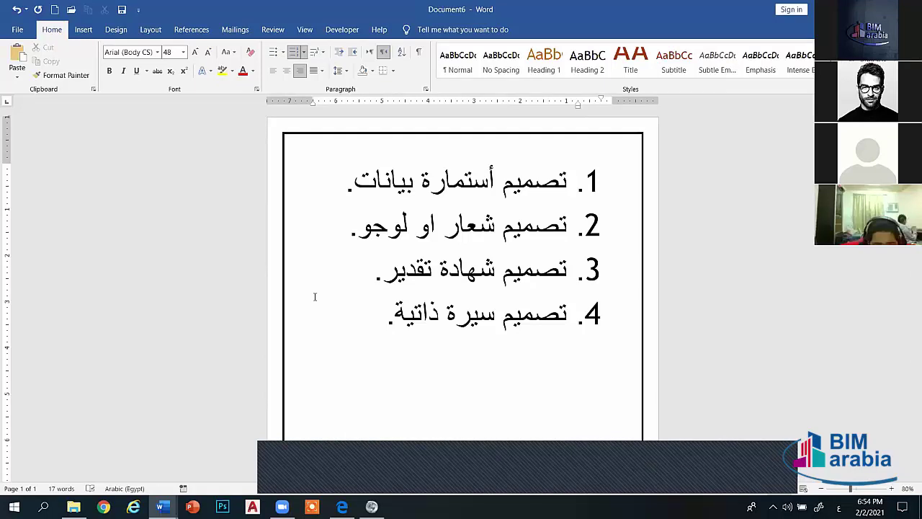
key("alt+Tab")
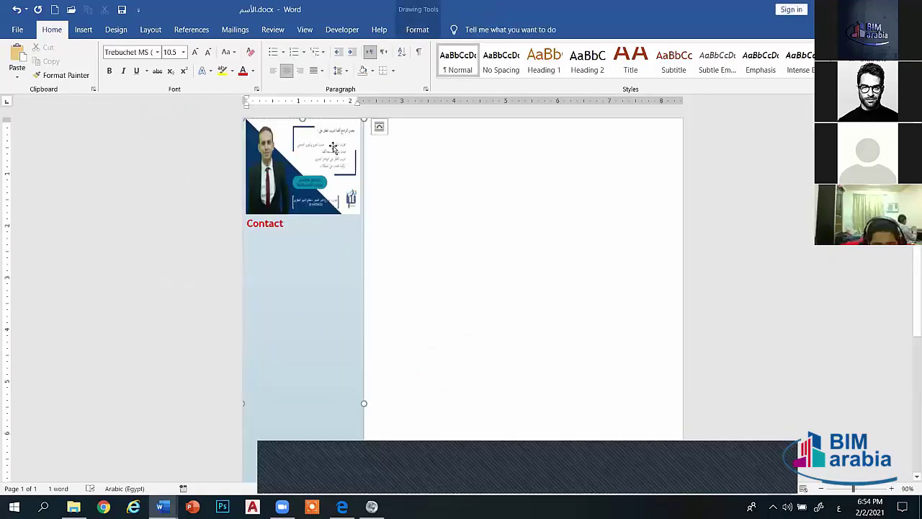
Click the picture and sidebar text box in الأسم.docx without changing anything, then return to Document6.
left_click(315, 154)
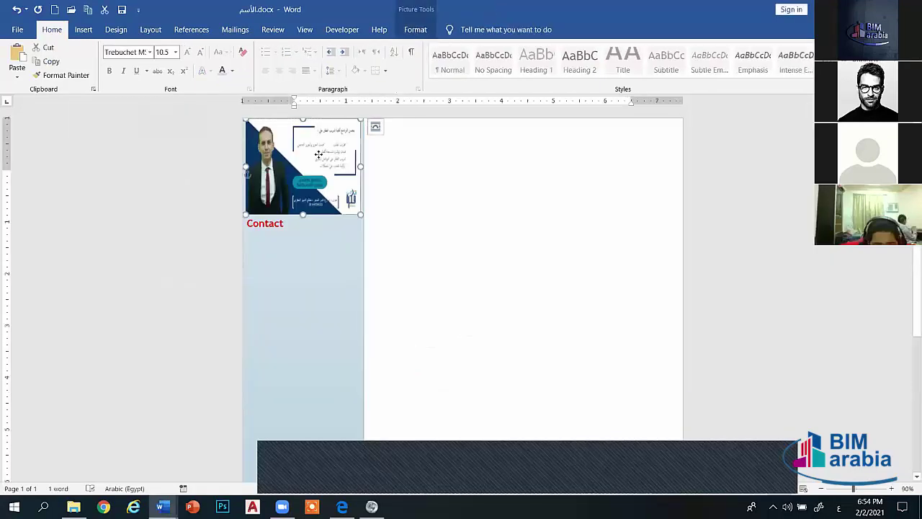
key("alt+shift")
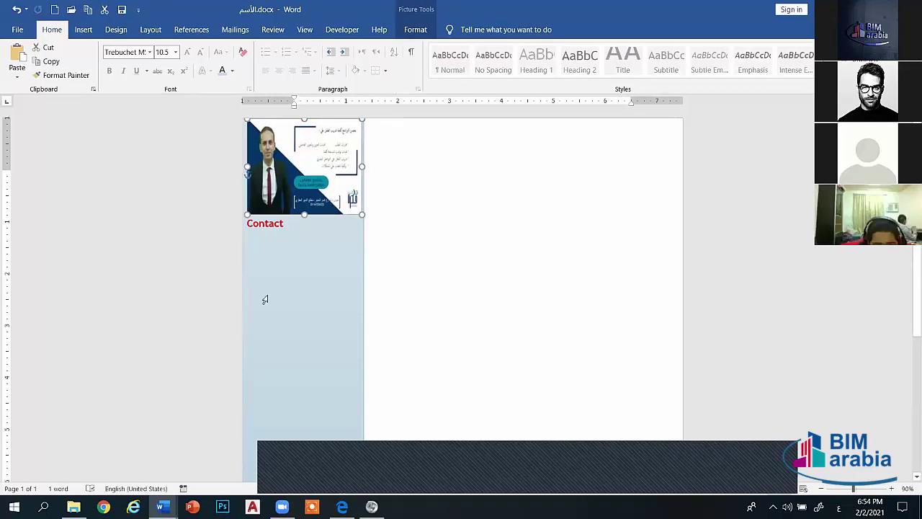
left_click(265, 300)
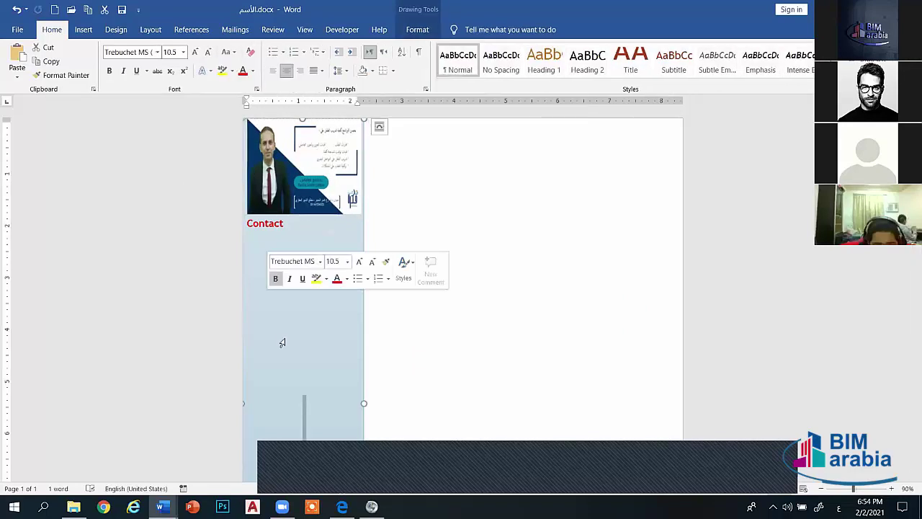
left_click(91, 32)
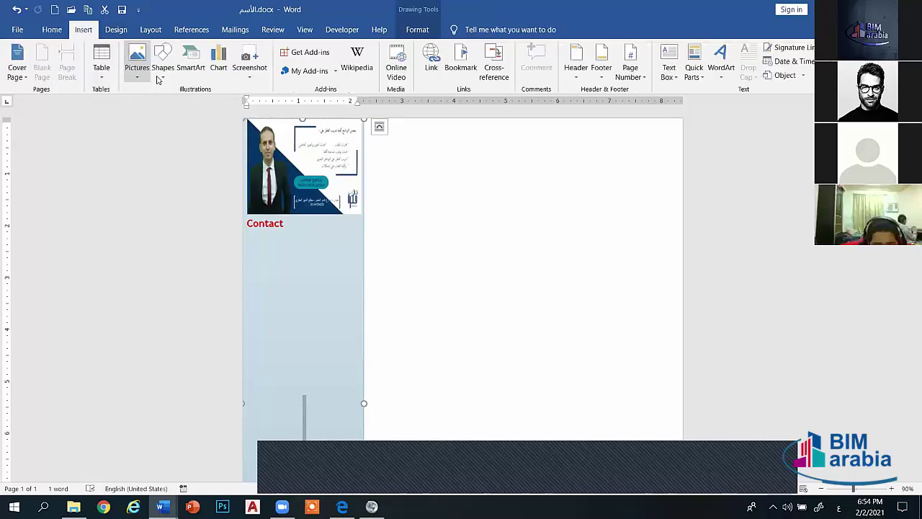
left_click(163, 67)
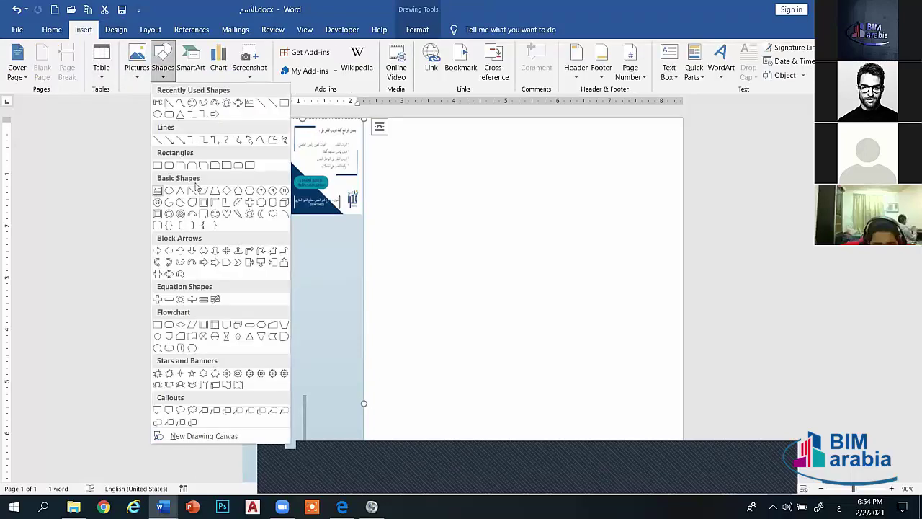
key("Escape")
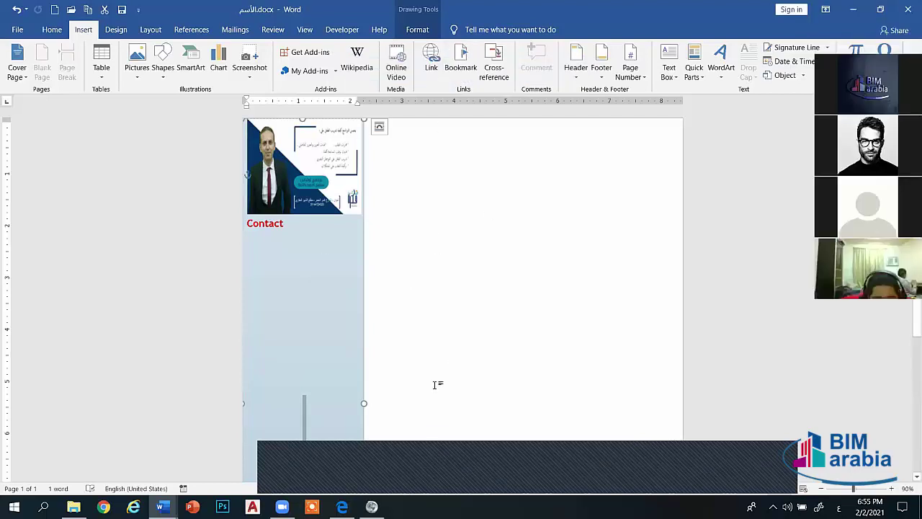
left_click(504, 368)
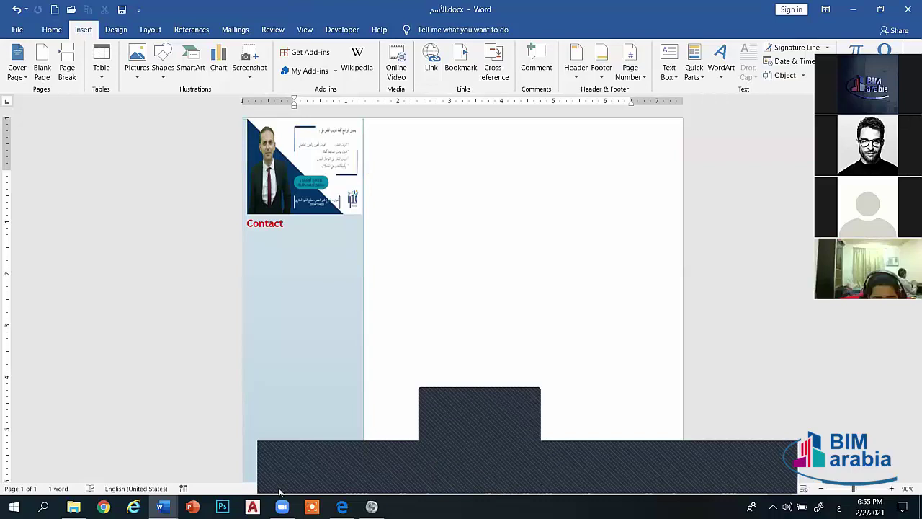
scroll(450, 280, "down", 1)
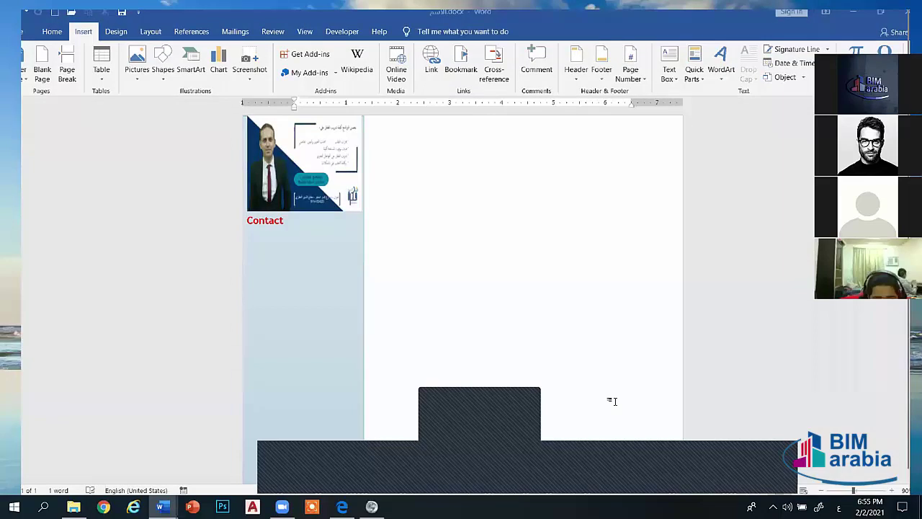
key("super+Tab")
key("Escape")
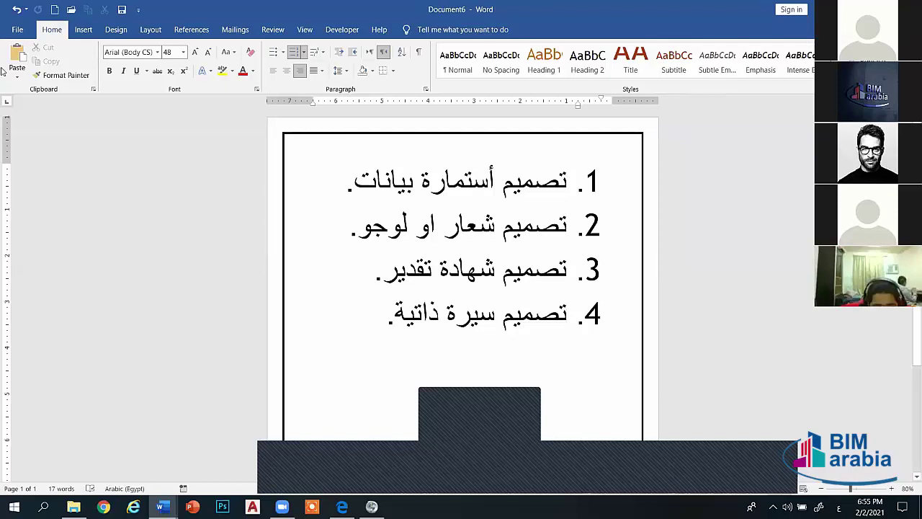
left_click(22, 29)
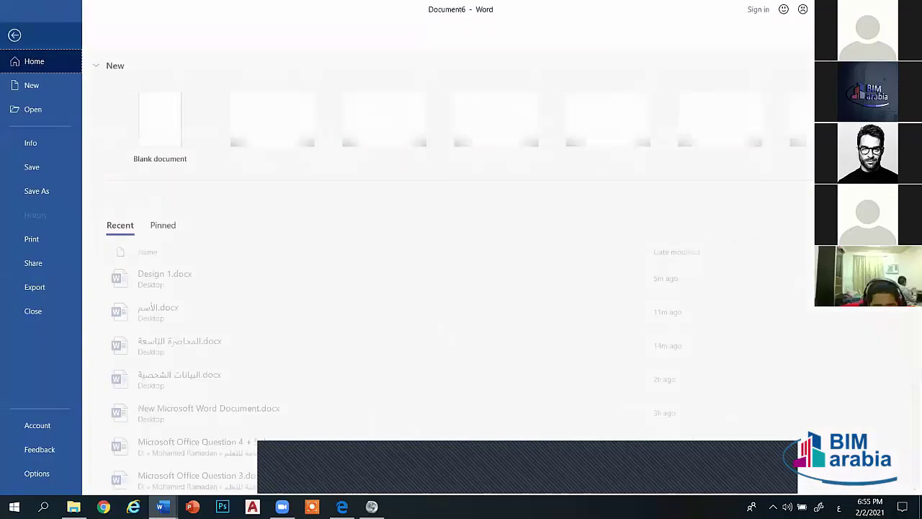
left_click(835, 180)
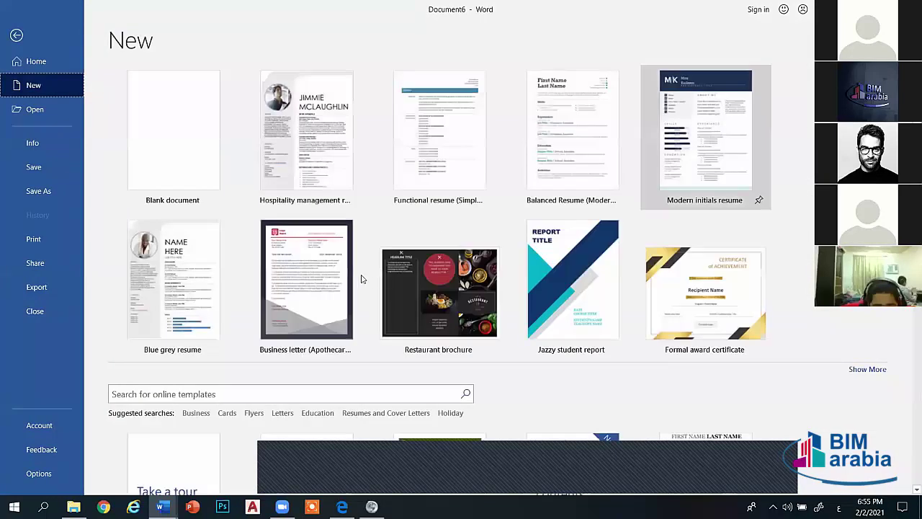
scroll(360, 280, "down", 2)
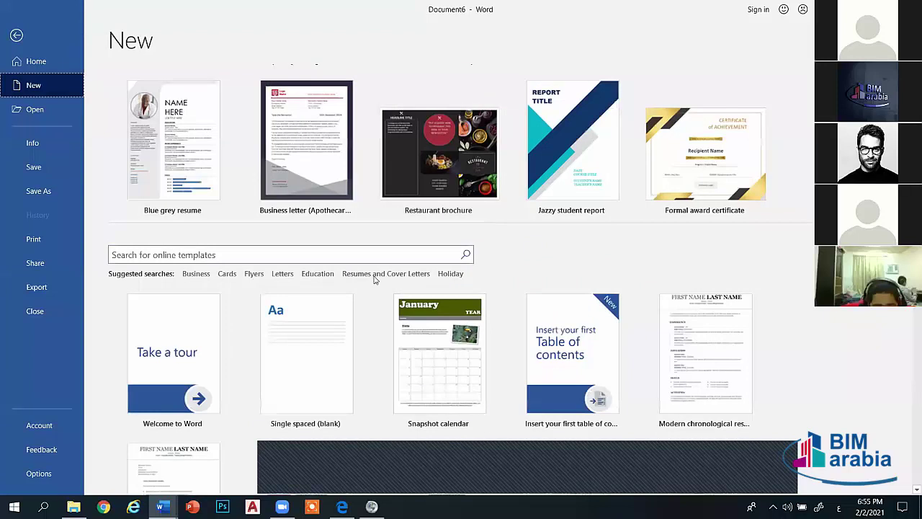
left_click(415, 275)
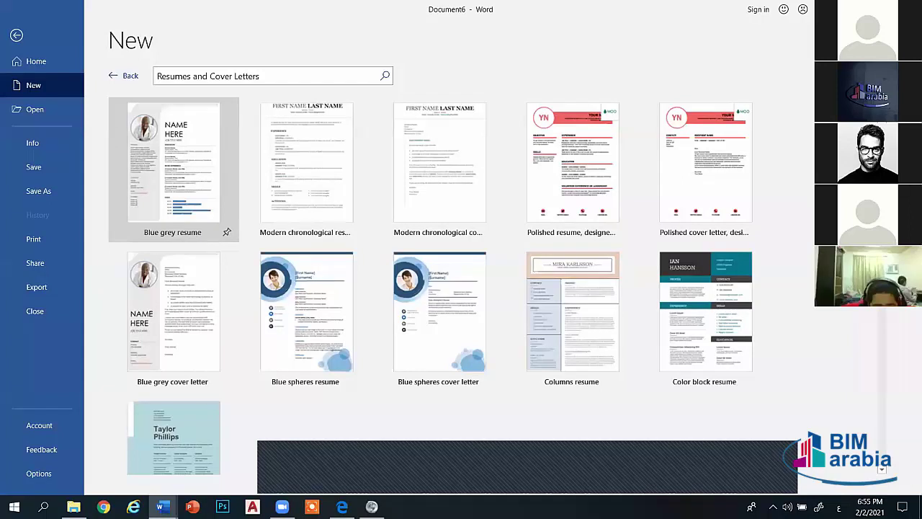
scroll(173, 169, "down", 5)
scroll(439, 274, "down", 1)
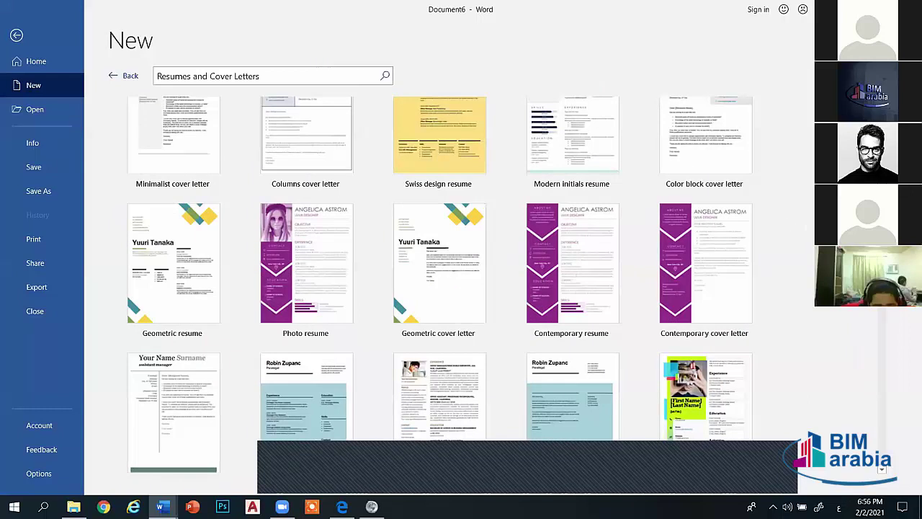
scroll(439, 285, "down", 3)
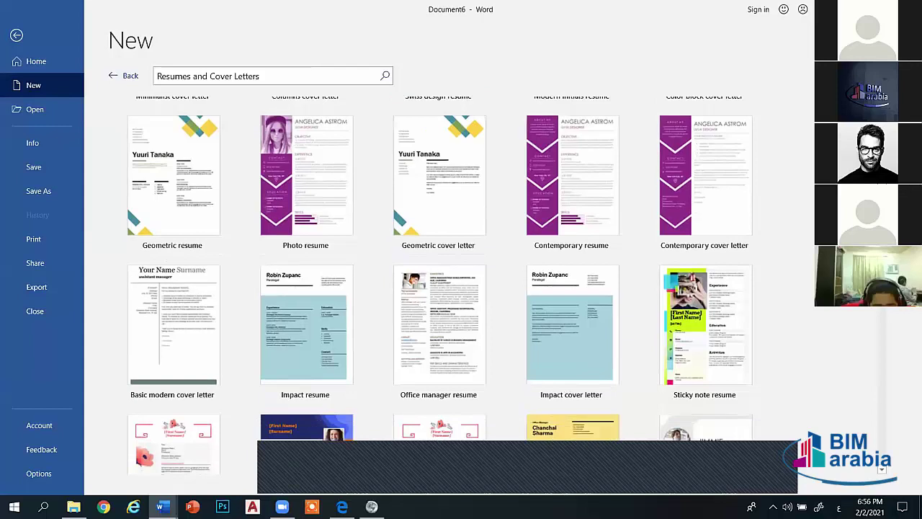
scroll(440, 285, "down", 1)
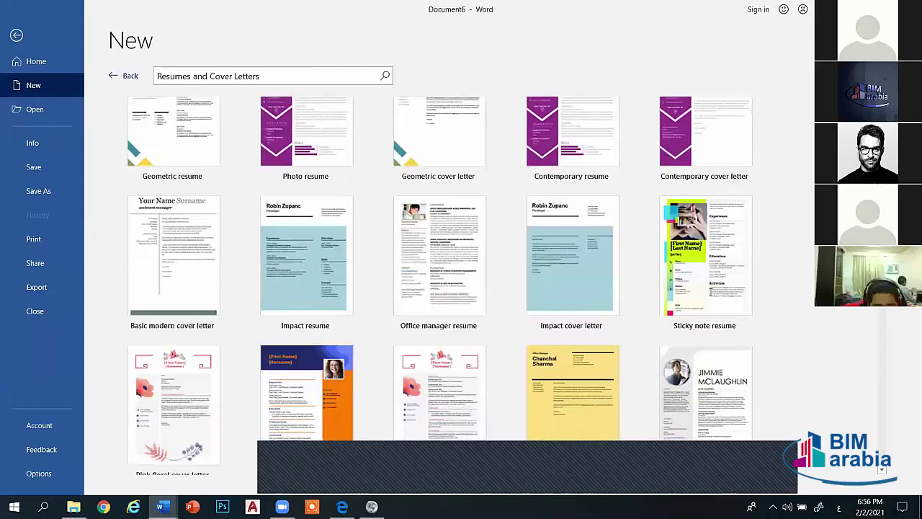
key("Escape")
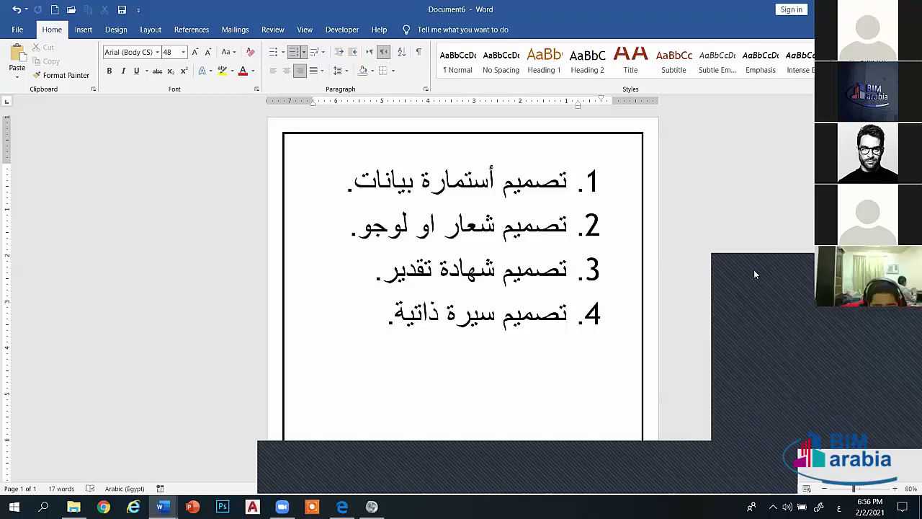
From Signature Line, open Microsoft's online page of digital signature service providers via Add Signature Services.
left_click(567, 314)
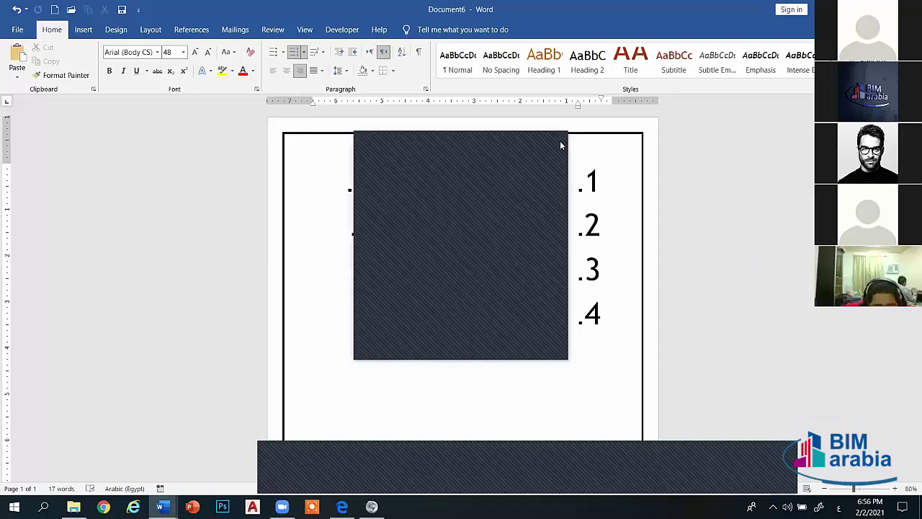
left_click(82, 29)
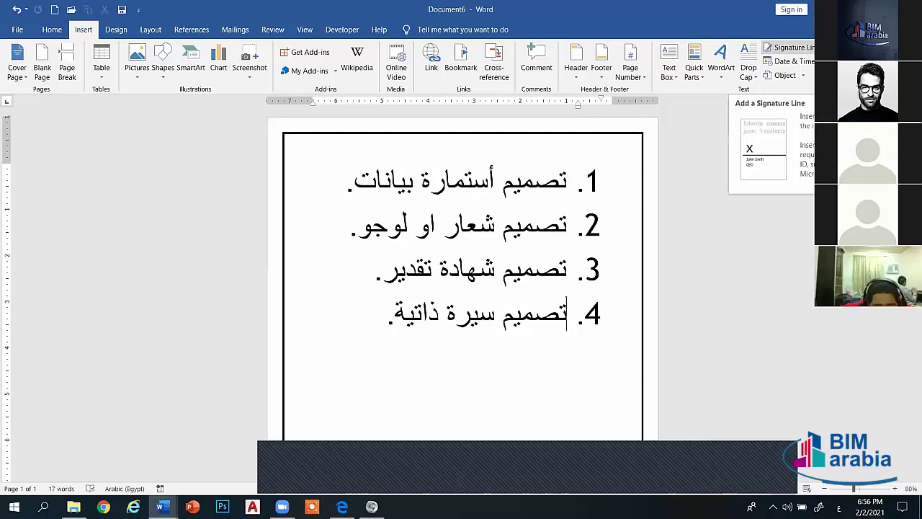
left_click(792, 47)
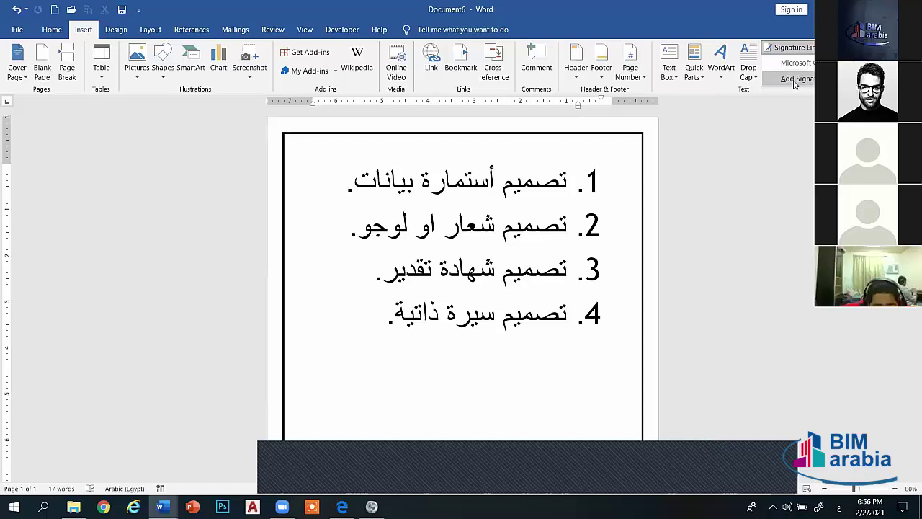
left_click(794, 84)
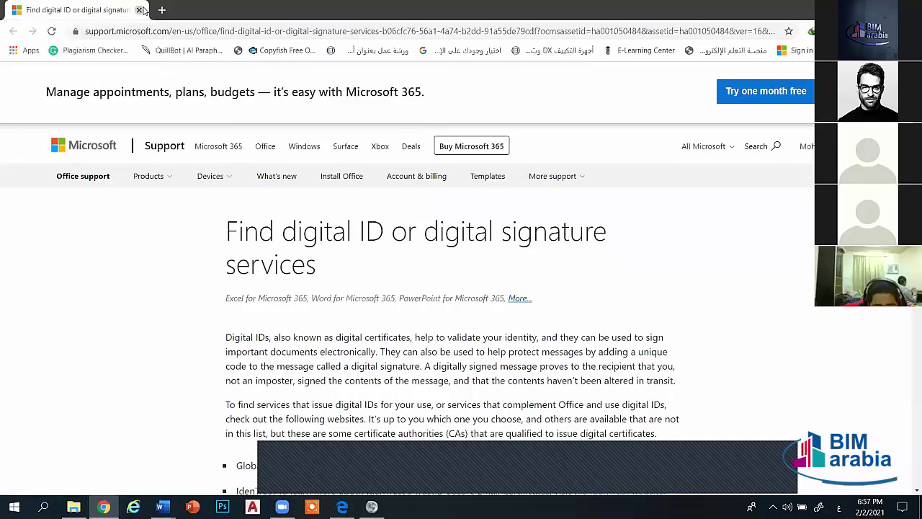
Close the Chrome tab with the digital ID support page to return to Word.
left_click(140, 10)
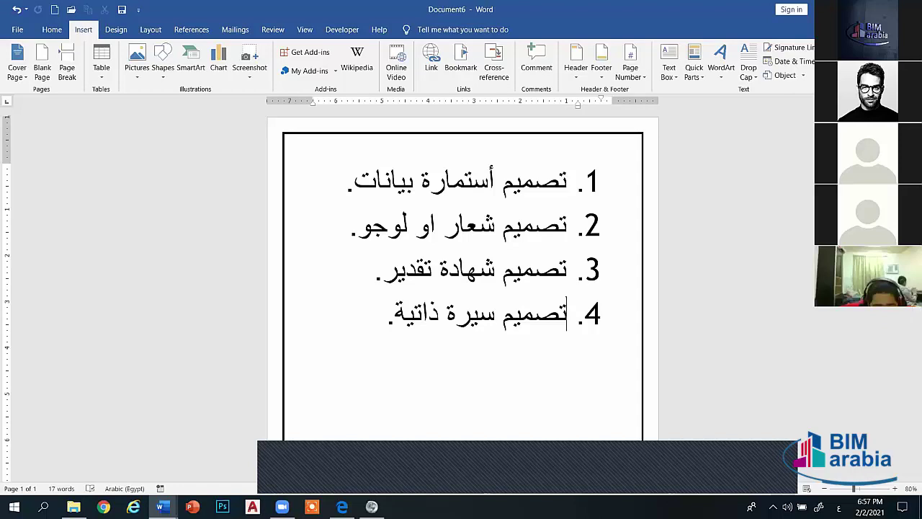
Start a Microsoft Office Signature Line, then close Signature Setup without adding one.
left_click(821, 47)
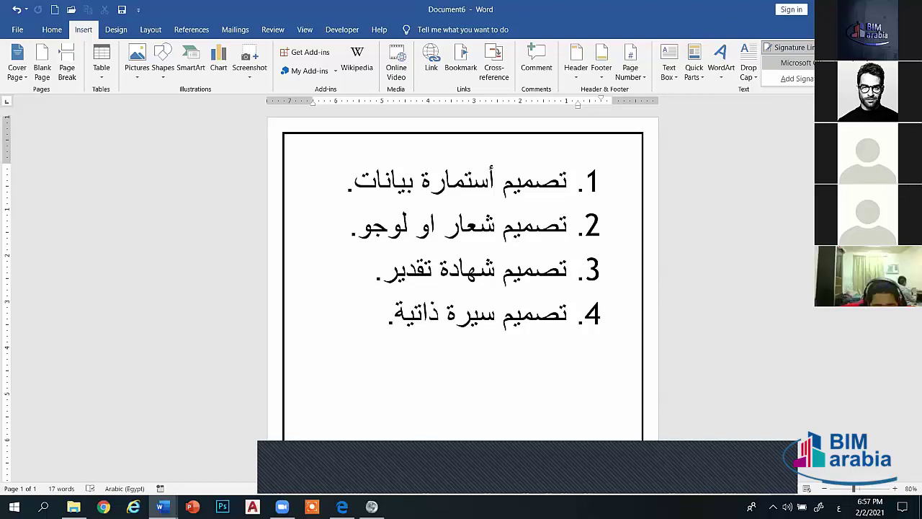
left_click(796, 63)
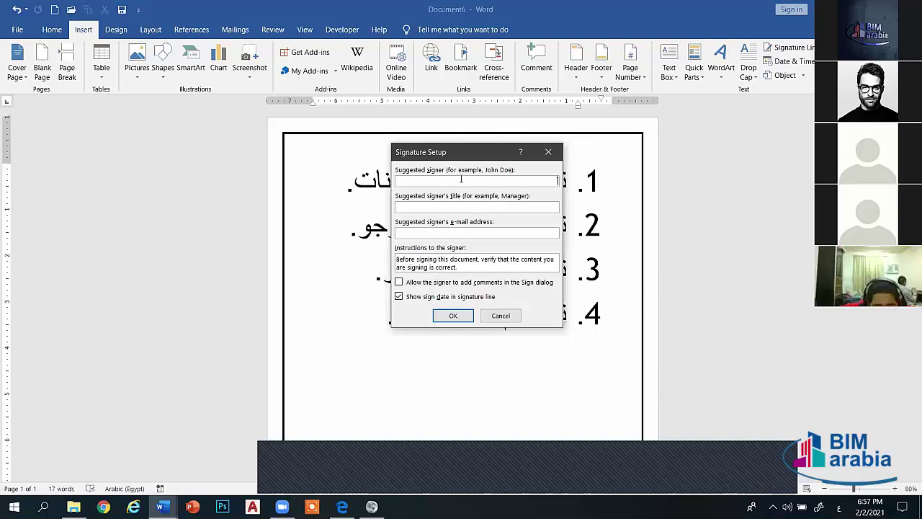
left_click(548, 151)
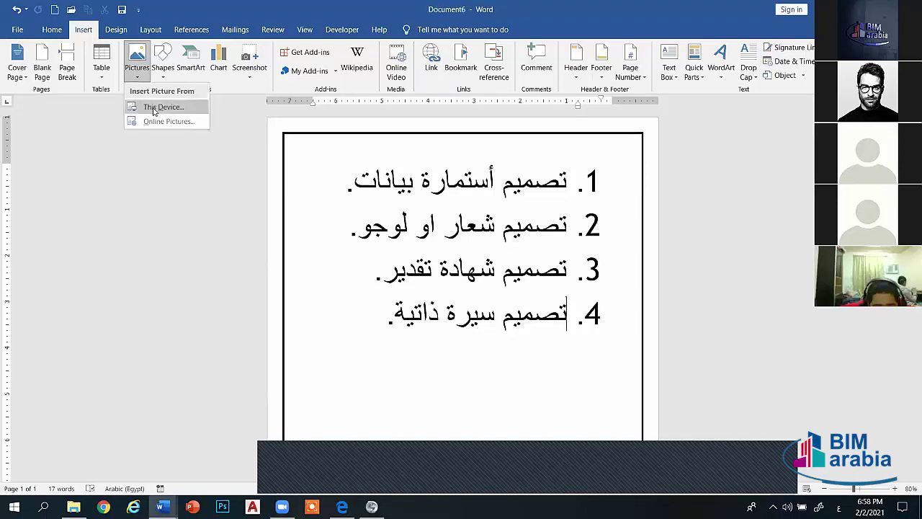
left_click(155, 107)
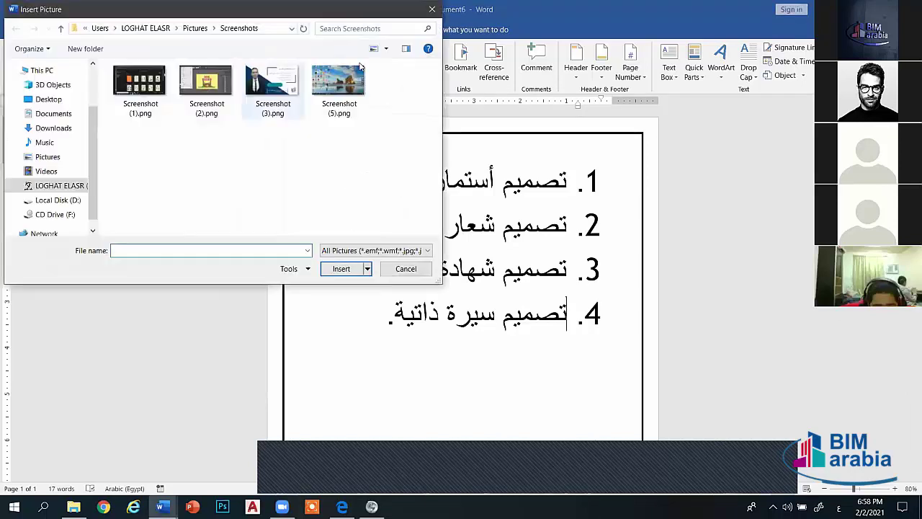
left_click(272, 90)
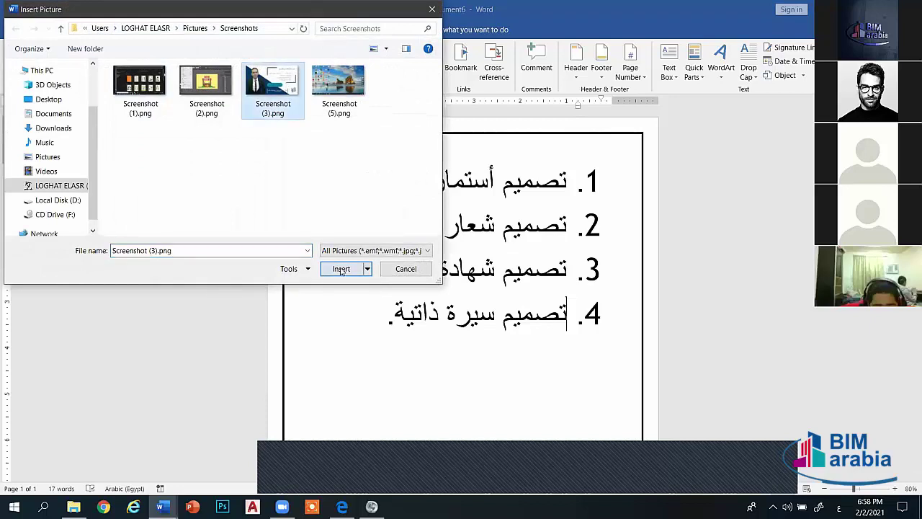
left_click(341, 268)
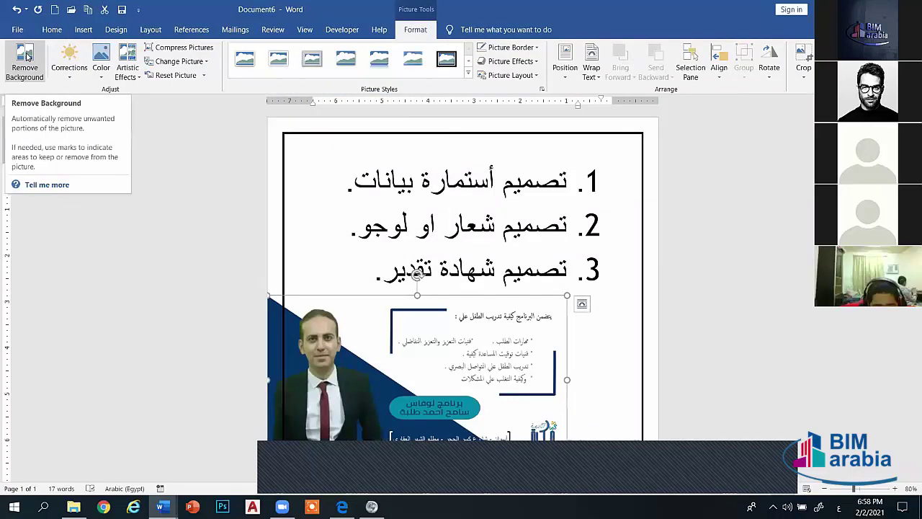
left_click(25, 58)
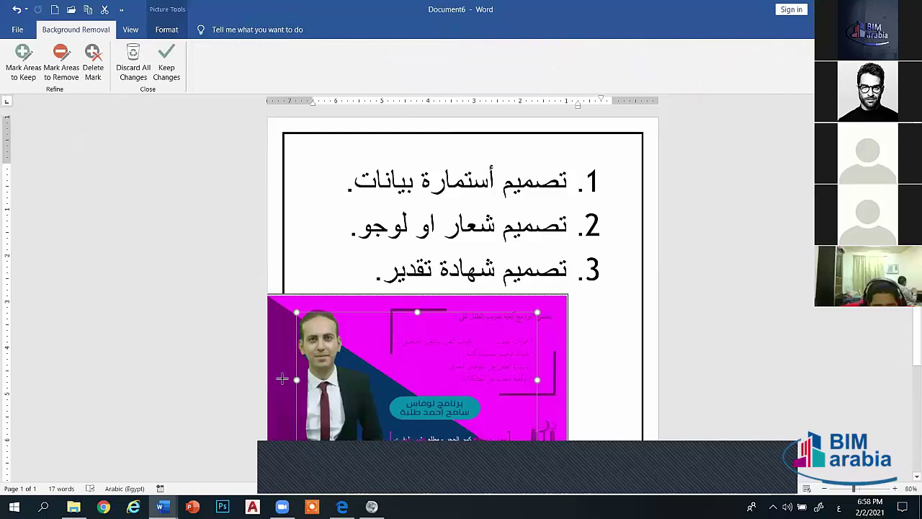
left_click_drag(282, 378, 266, 378)
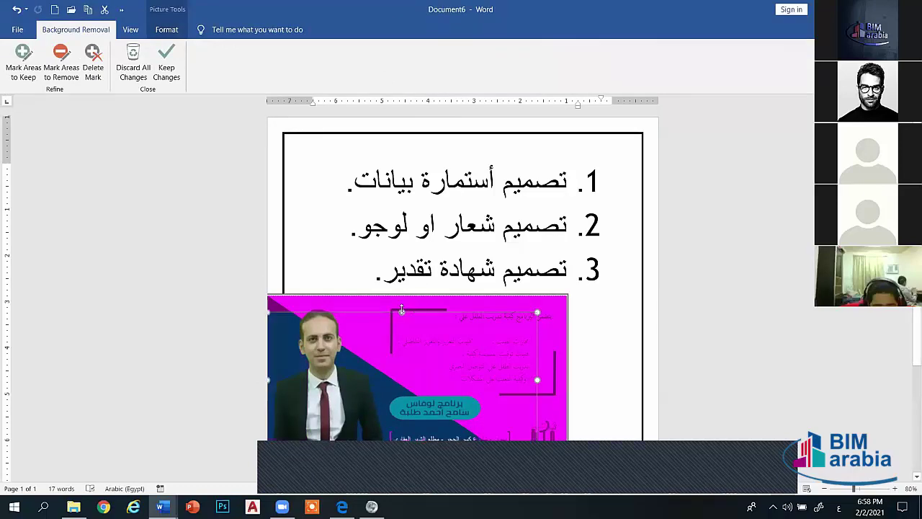
left_click_drag(402, 306, 402, 295)
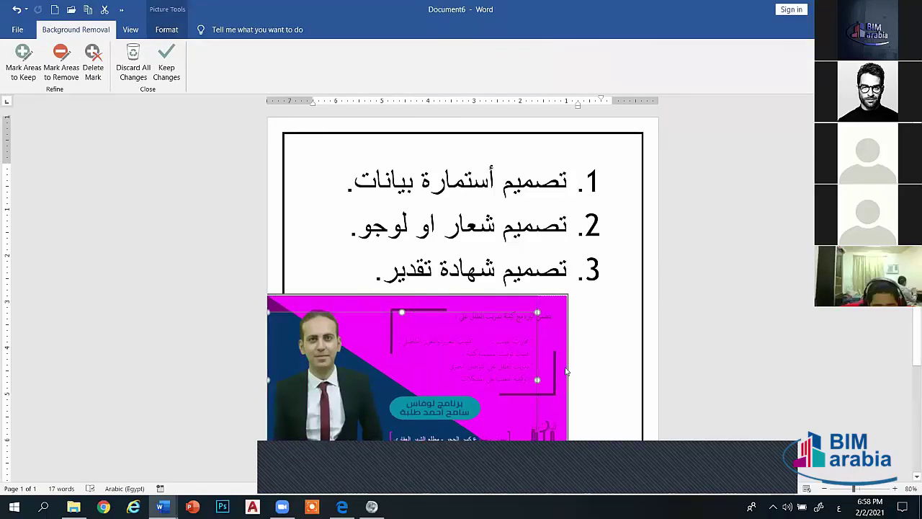
left_click_drag(539, 370, 567, 371)
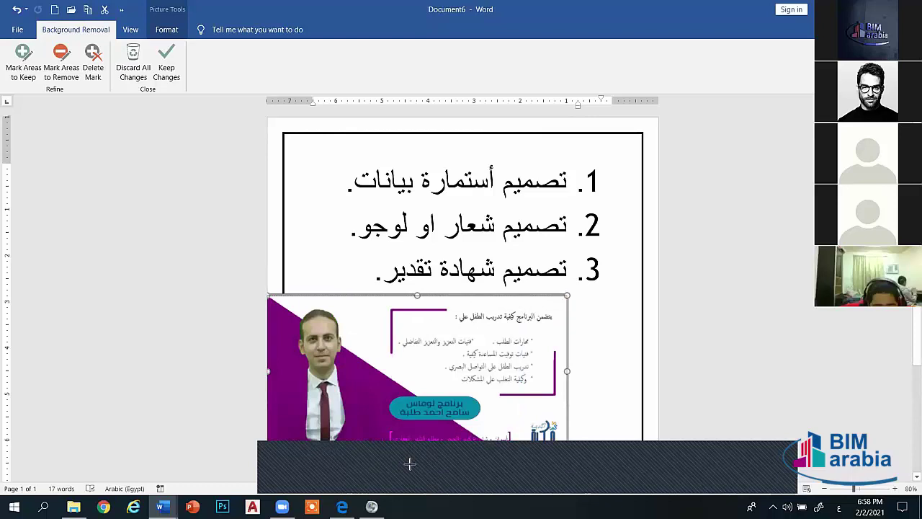
left_click_drag(418, 447, 409, 464)
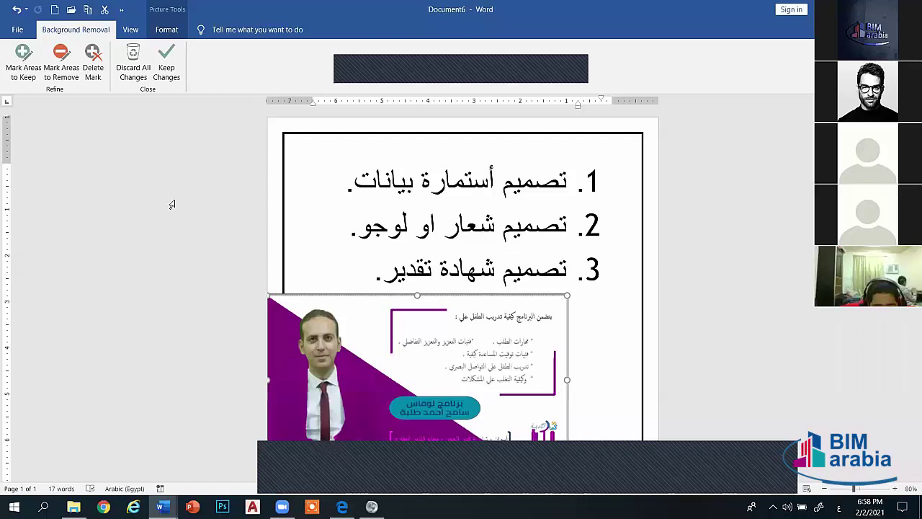
key("Escape")
key("Delete")
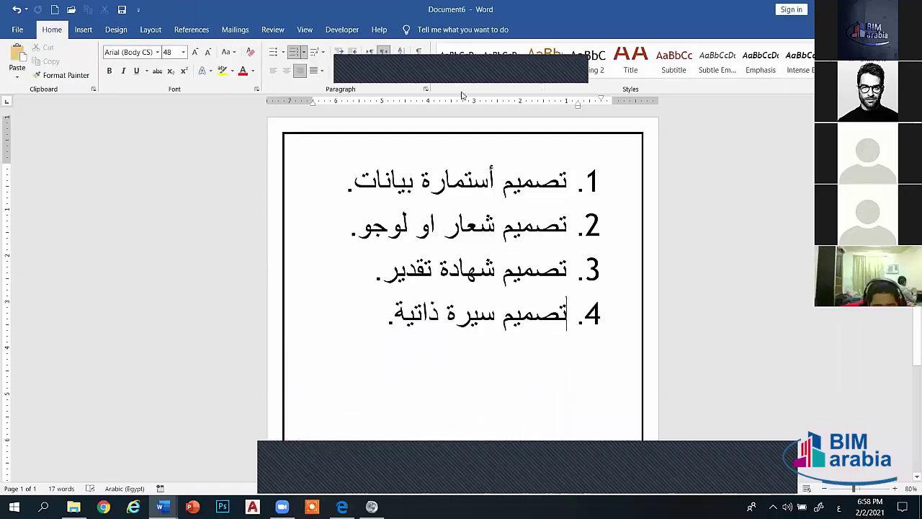
Place the insertion point after item 4 of the Arabic task list.
left_click(387, 317)
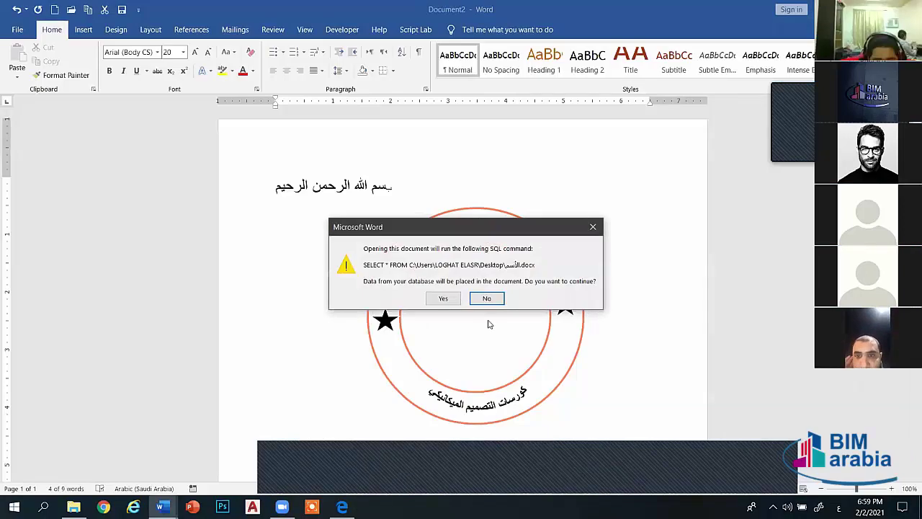
Decline the SQL query, then select the MEP COURSES logo in Design 1.docx for formatting.
left_click(486, 299)
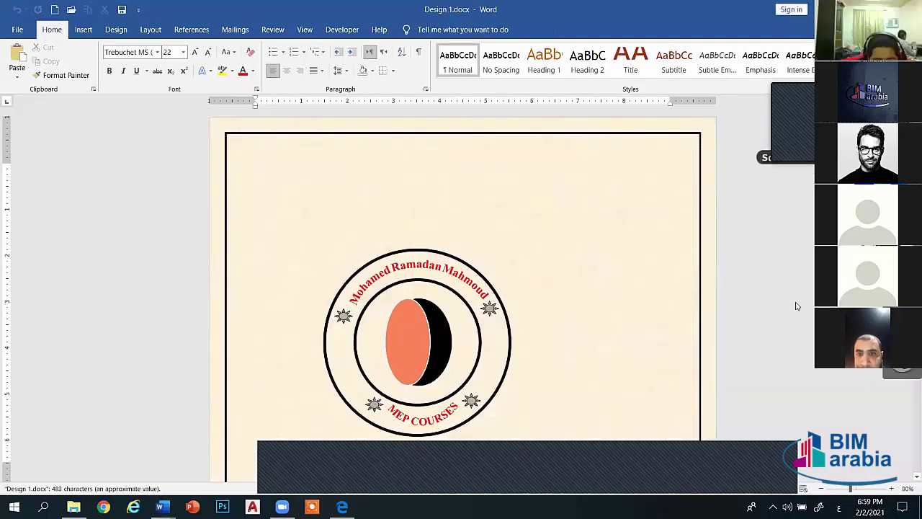
scroll(461, 288, "down", 2)
scroll(461, 288, "down", 3)
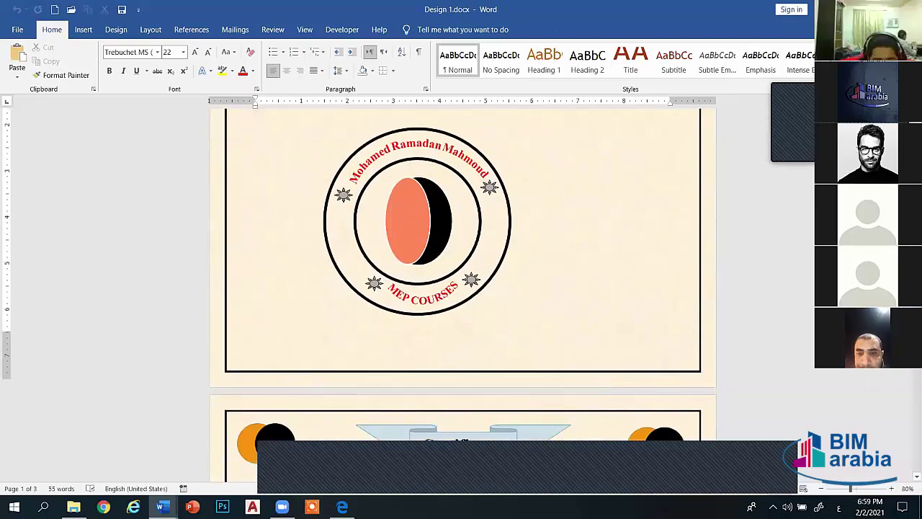
scroll(461, 288, "down", 4)
scroll(701, 319, "down", 4)
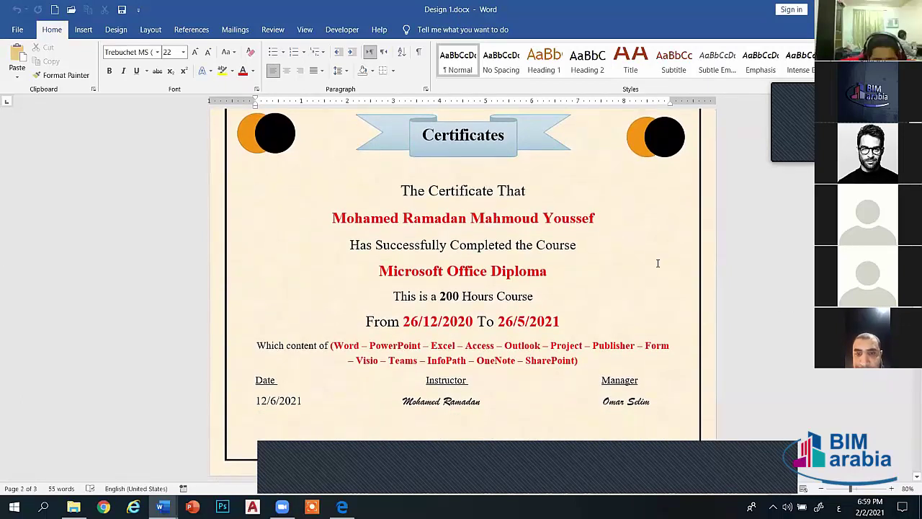
scroll(597, 223, "up", 1)
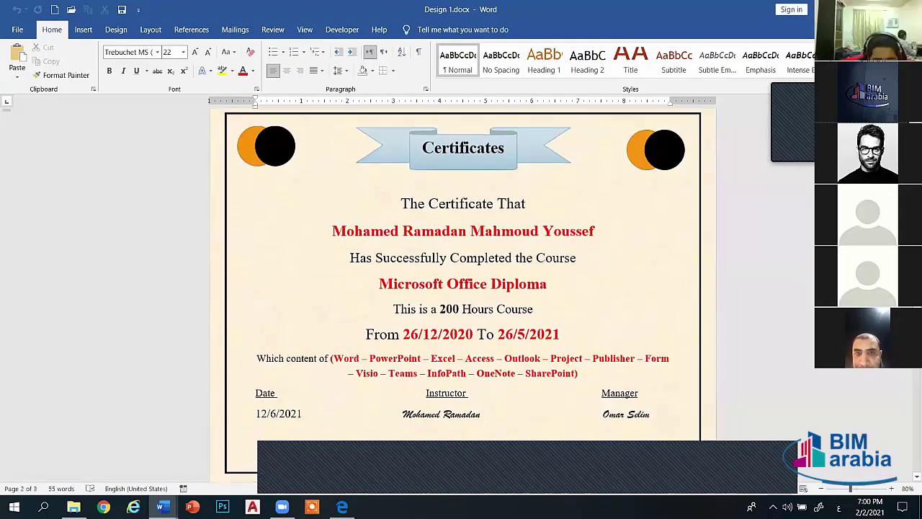
scroll(597, 222, "up", 3)
scroll(597, 223, "up", 3)
scroll(597, 223, "up", 1)
scroll(597, 223, "up", 2)
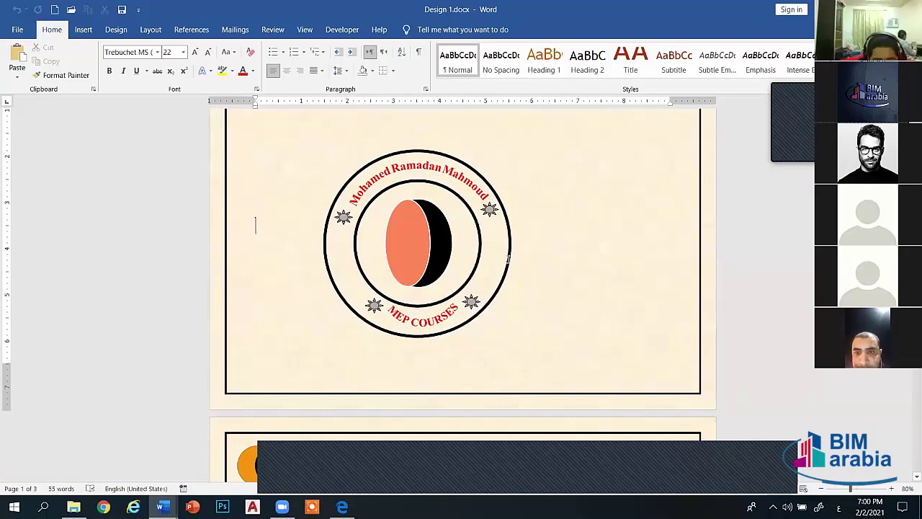
left_click(509, 267)
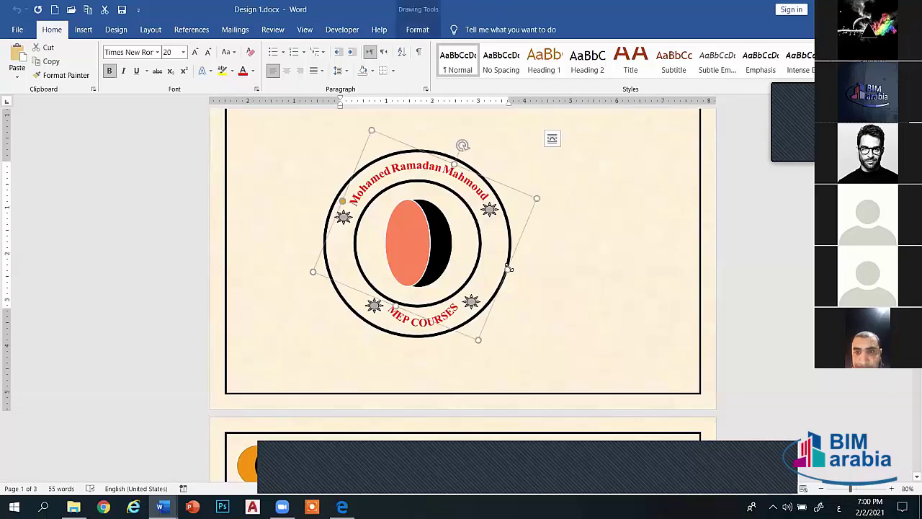
left_click(419, 32)
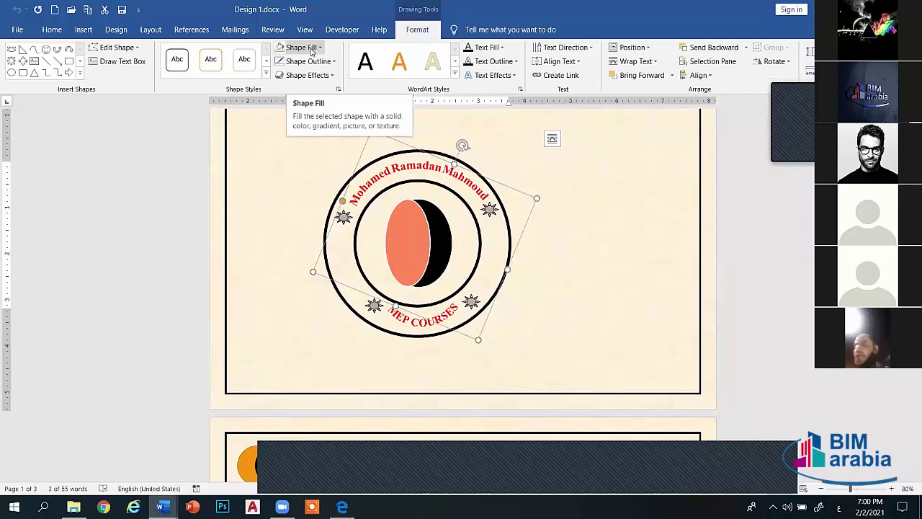
Select the whole MEP COURSES logo group and open its Shape Fill menu.
left_click(312, 50)
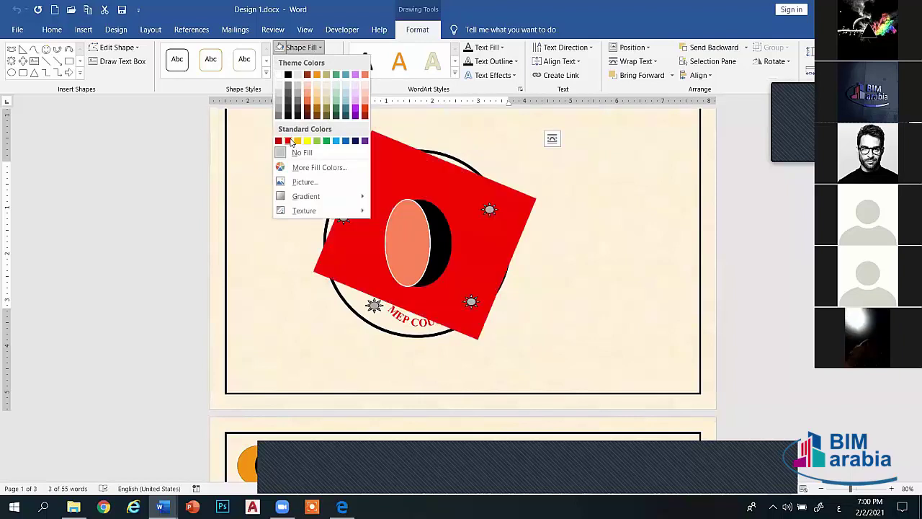
left_click(626, 142)
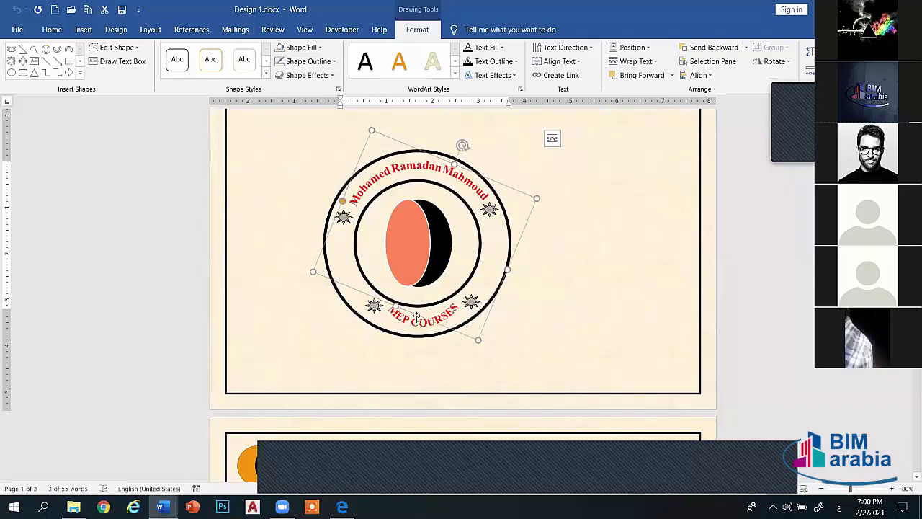
left_click(363, 321)
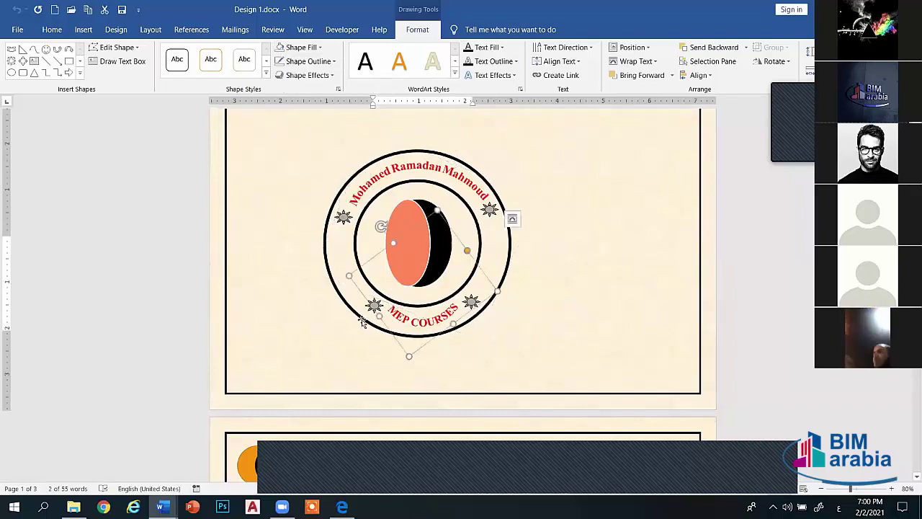
left_click(319, 242)
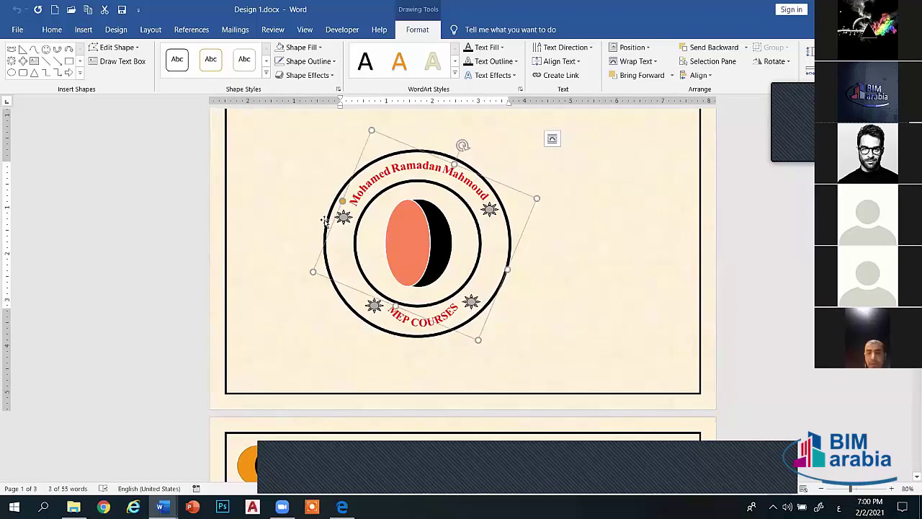
left_click(328, 216)
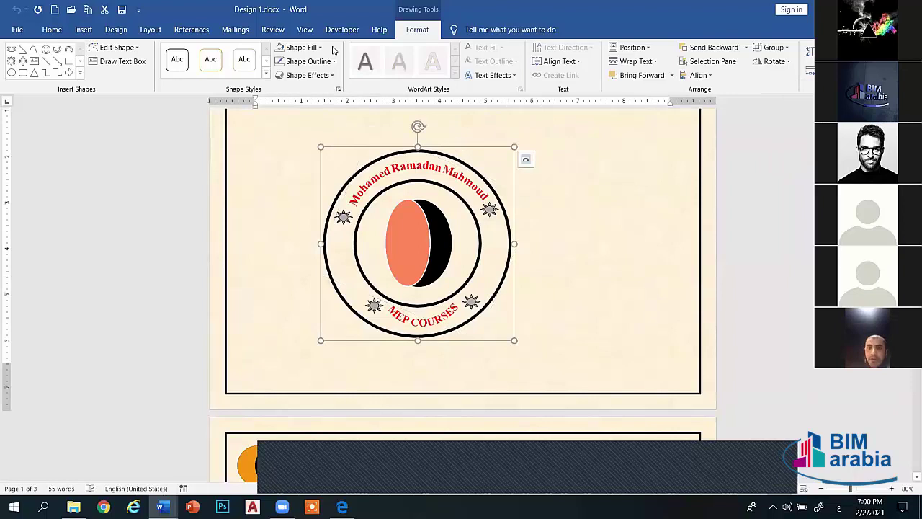
left_click(308, 47)
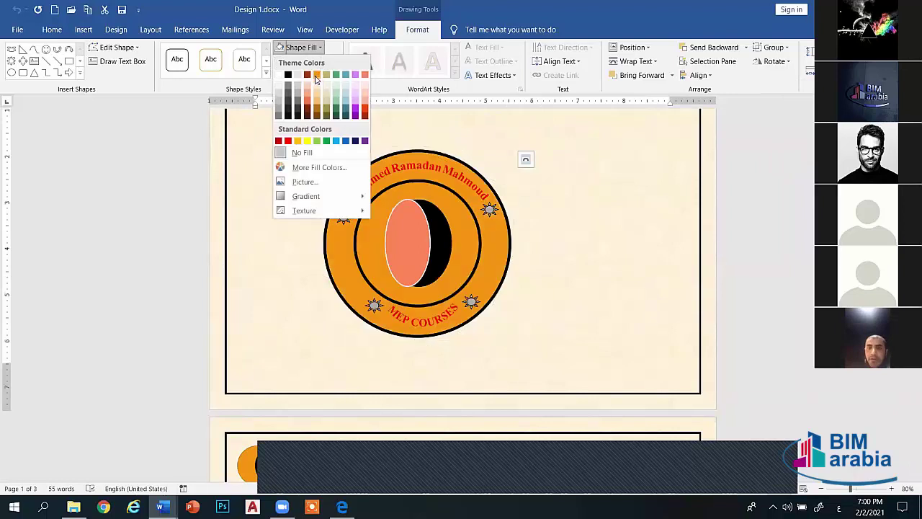
left_click(423, 30)
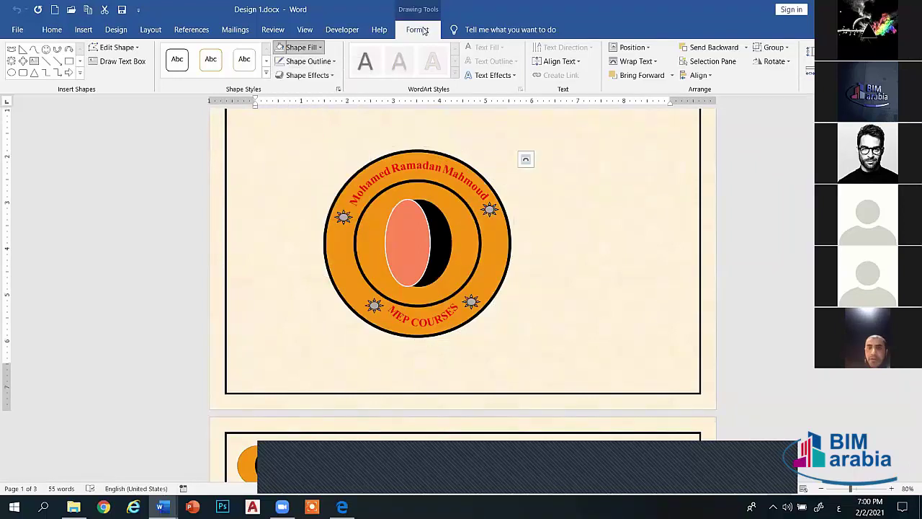
left_click(312, 47)
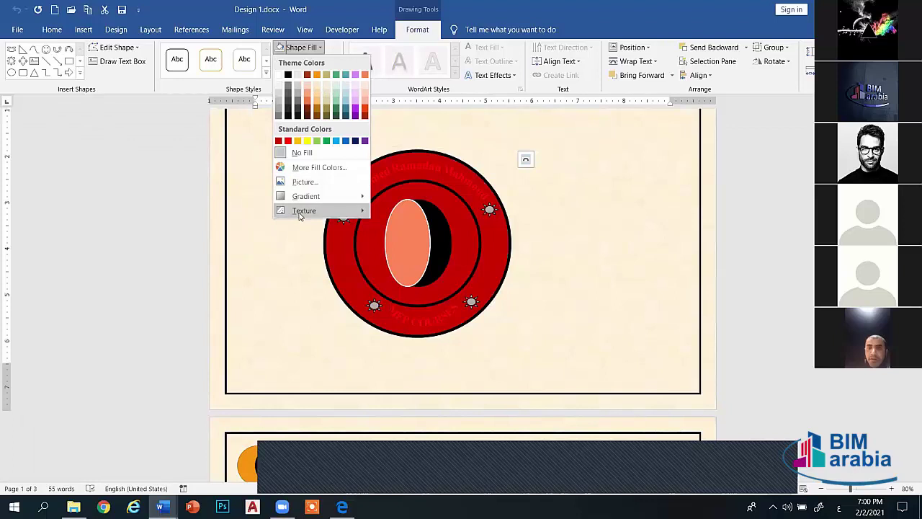
Apply the White marble texture to the logo ring and deselect it.
mouse_move(295, 212)
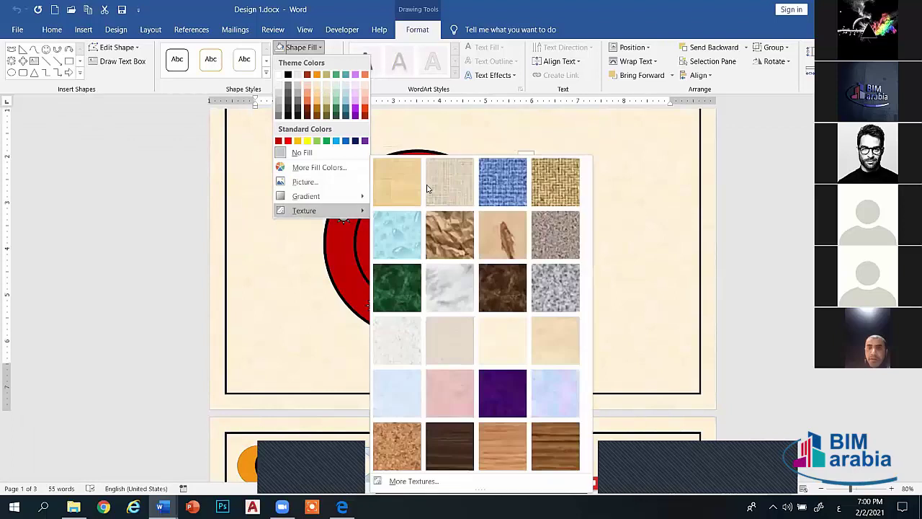
left_click(452, 288)
left_click(576, 291)
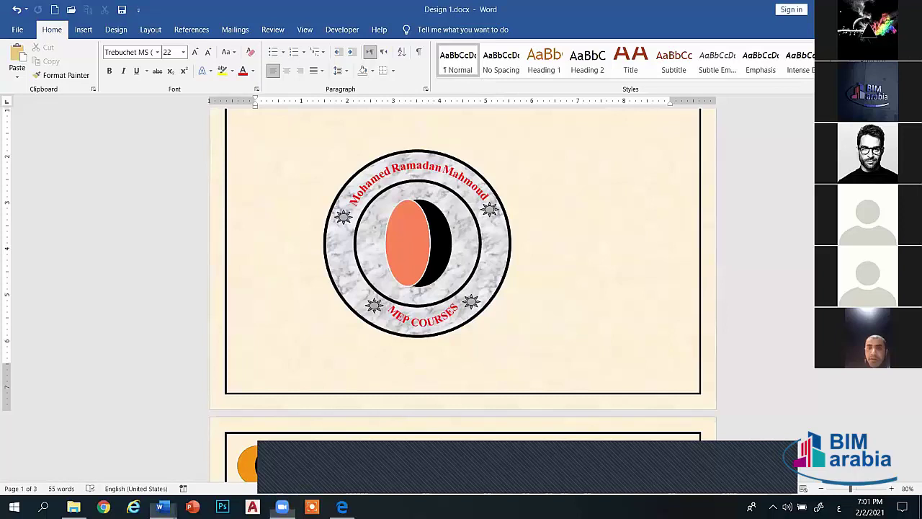
Close Design 1 without saving its changes.
left_click(906, 8)
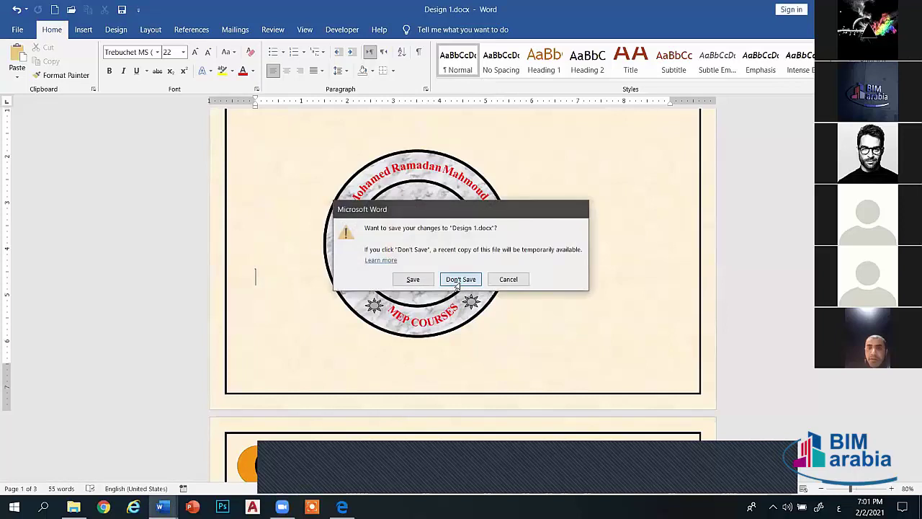
left_click(460, 279)
left_click(509, 302)
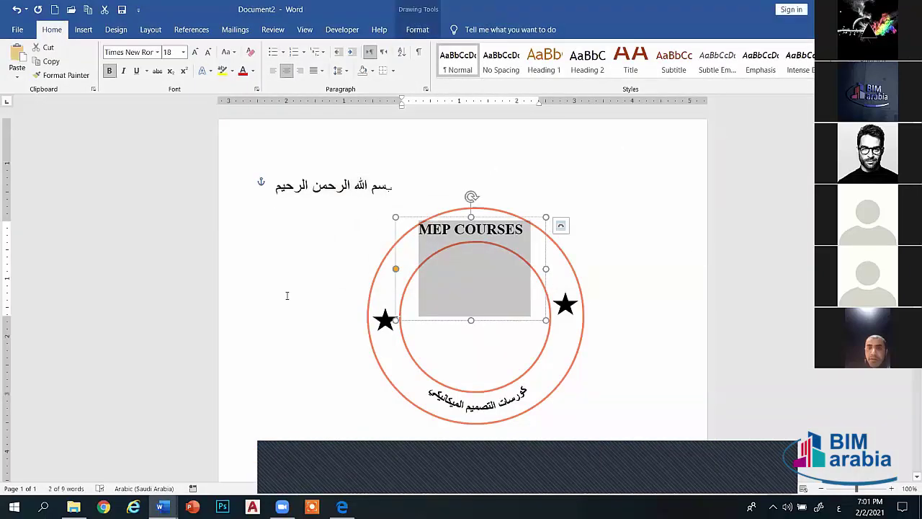
left_click(284, 185)
Draw an oval circle to the left of the MEP COURSES logo.
left_click(83, 32)
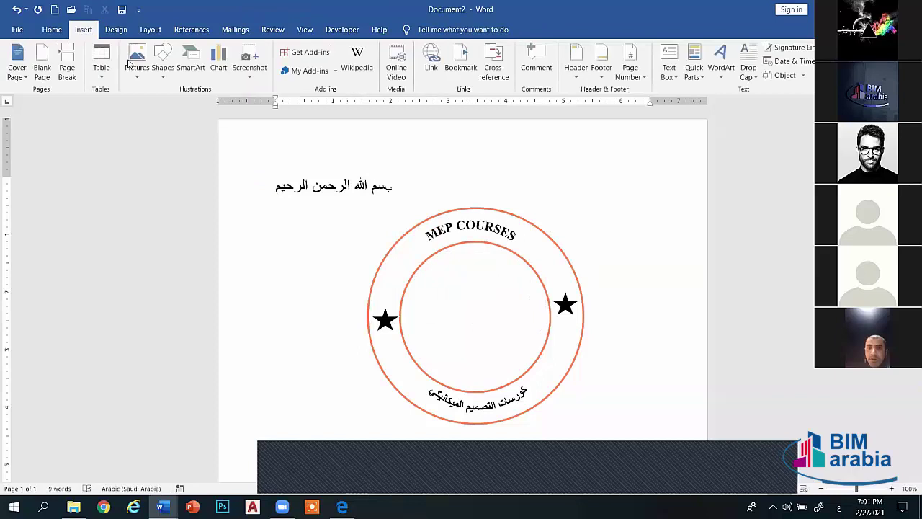
left_click(163, 69)
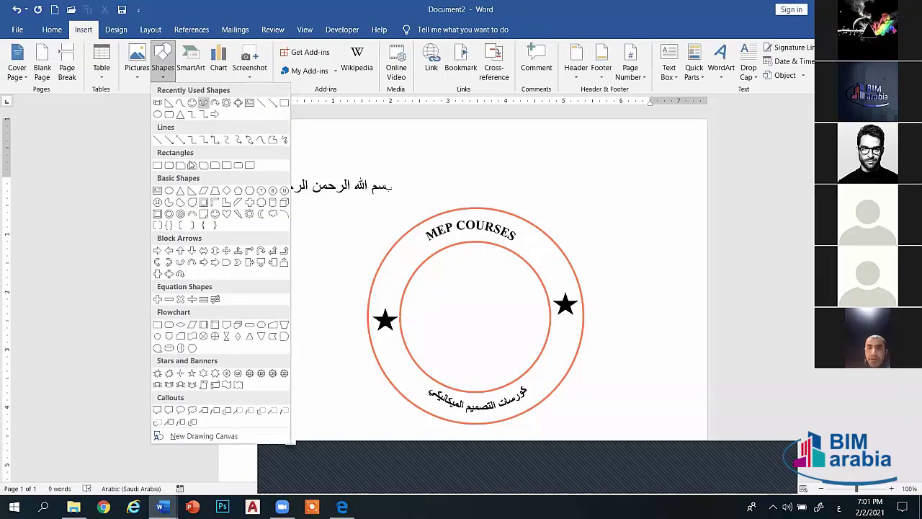
left_click(168, 190)
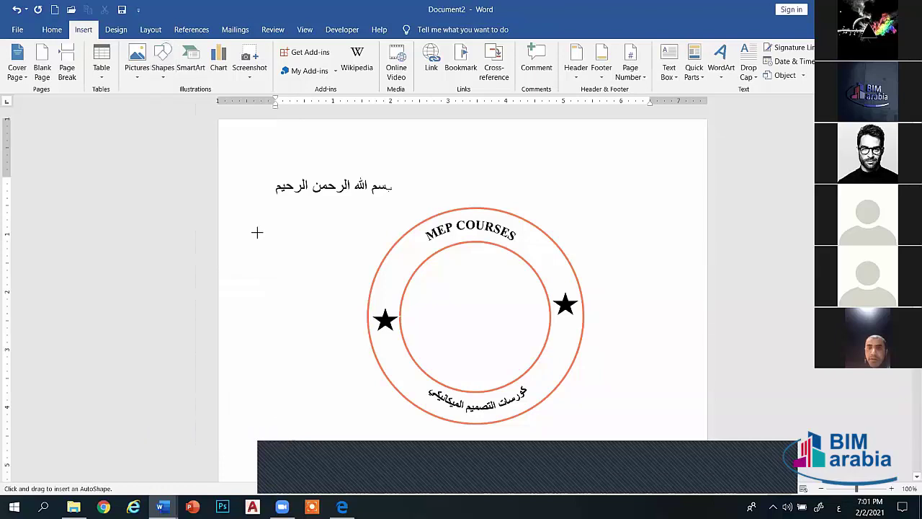
left_click_drag(260, 236, 350, 324)
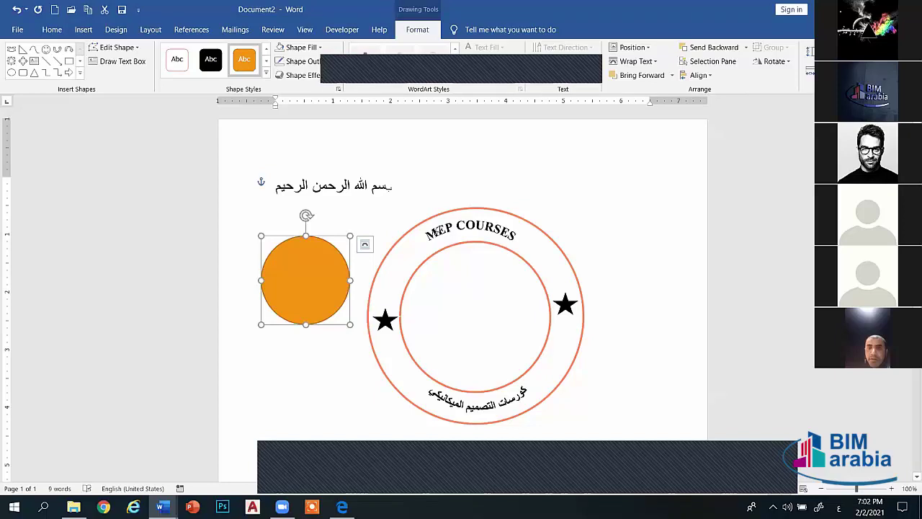
Duplicate the orange circle with Ctrl+D, overlap the copy to the right, and group both.
key("ctrl+d")
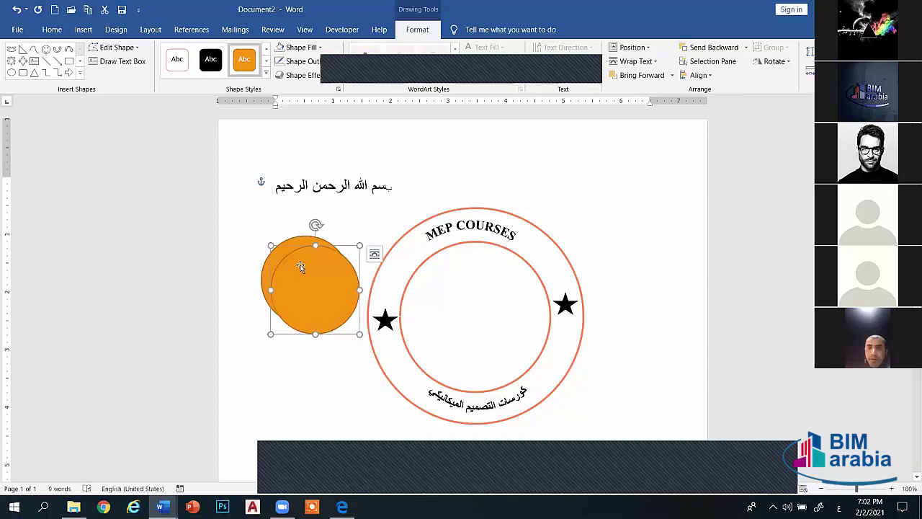
mouse_move(301, 264)
left_mouse_down()
mouse_move(364, 255)
mouse_move(345, 265)
left_mouse_up()
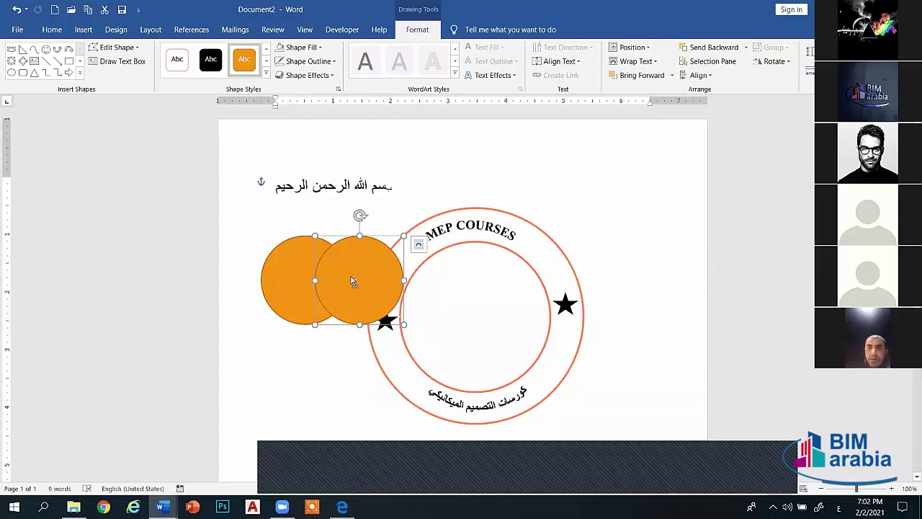
left_click(295, 271, "shift")
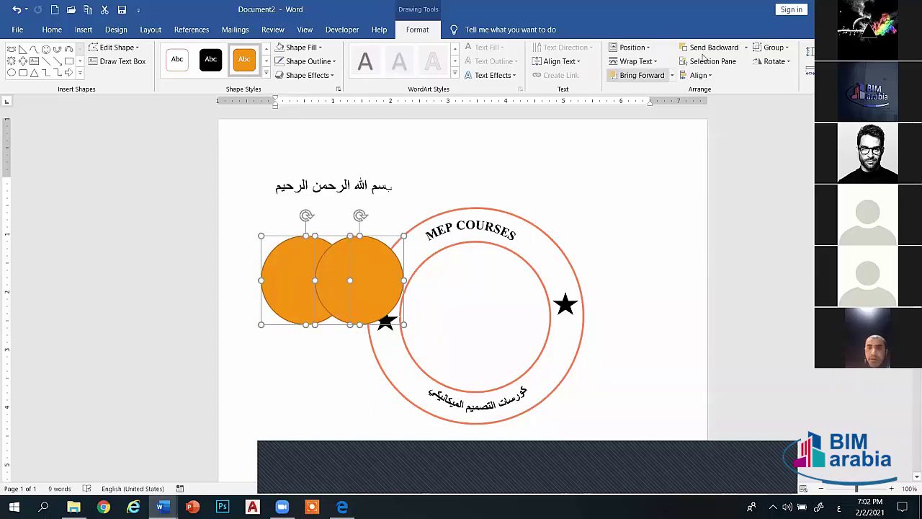
right_click(788, 51)
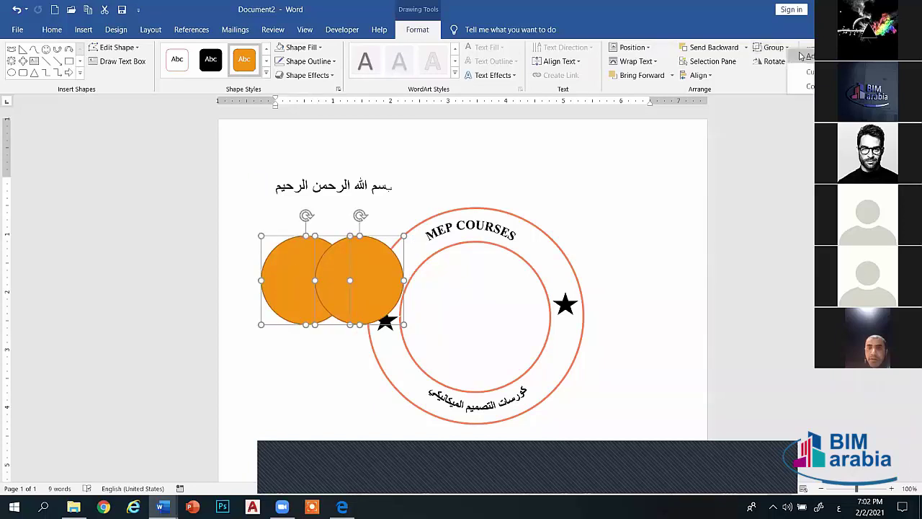
left_click(773, 47)
key("Escape")
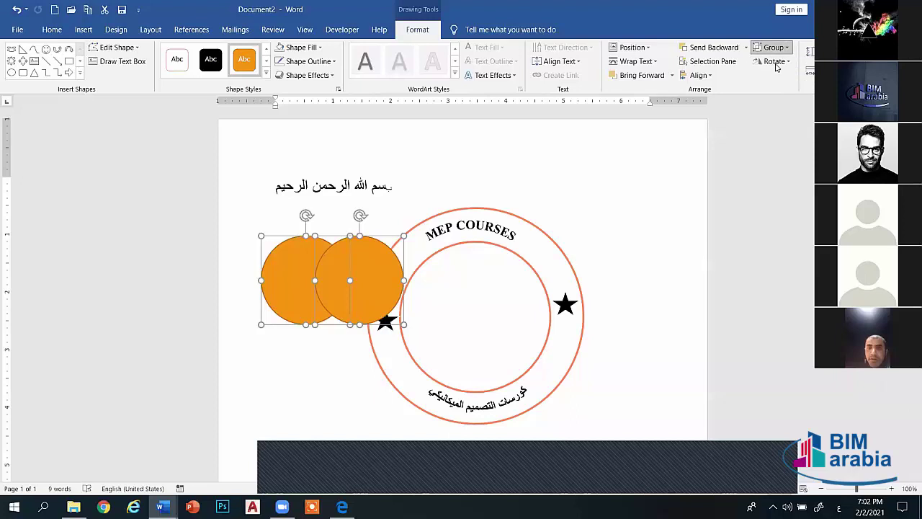
left_click(776, 67)
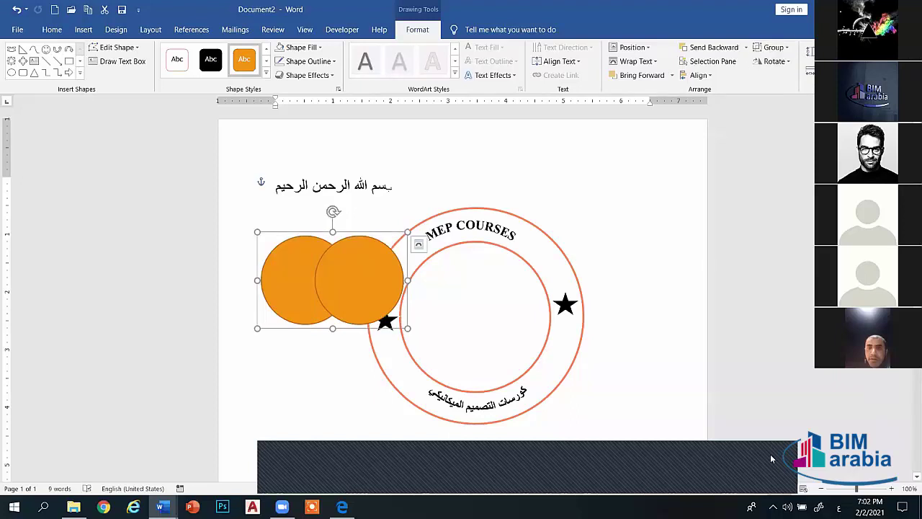
mouse_move(771, 458)
left_mouse_down()
mouse_move(744, 261)
mouse_move(493, 213)
left_mouse_up()
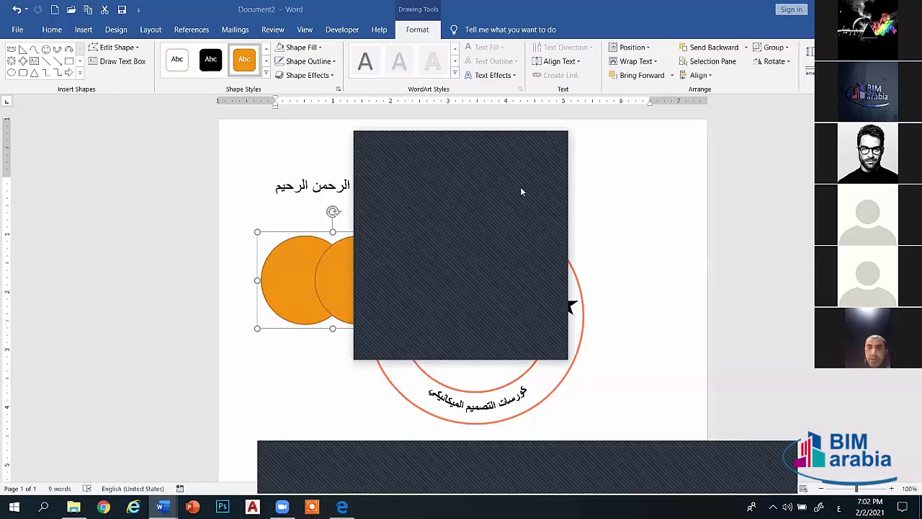
left_click(341, 296)
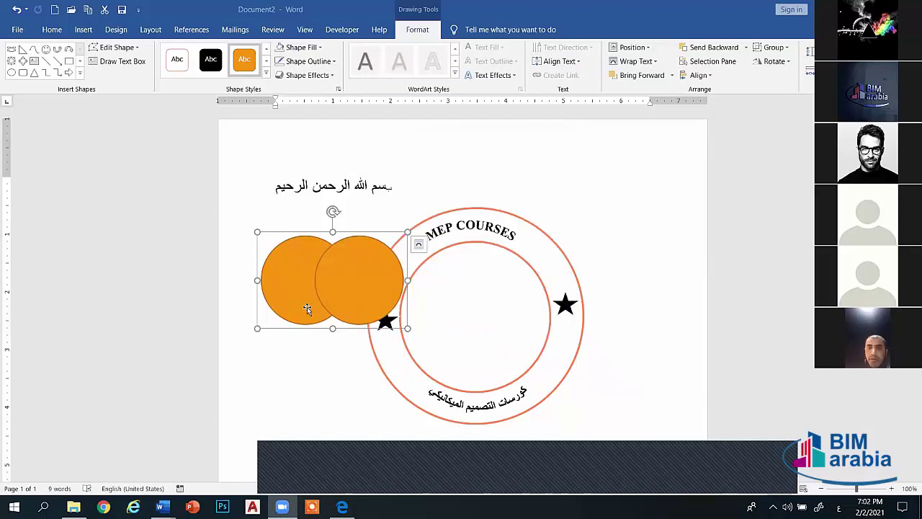
Delete the grouped orange circles and the heading word الرحمن.
key("Delete")
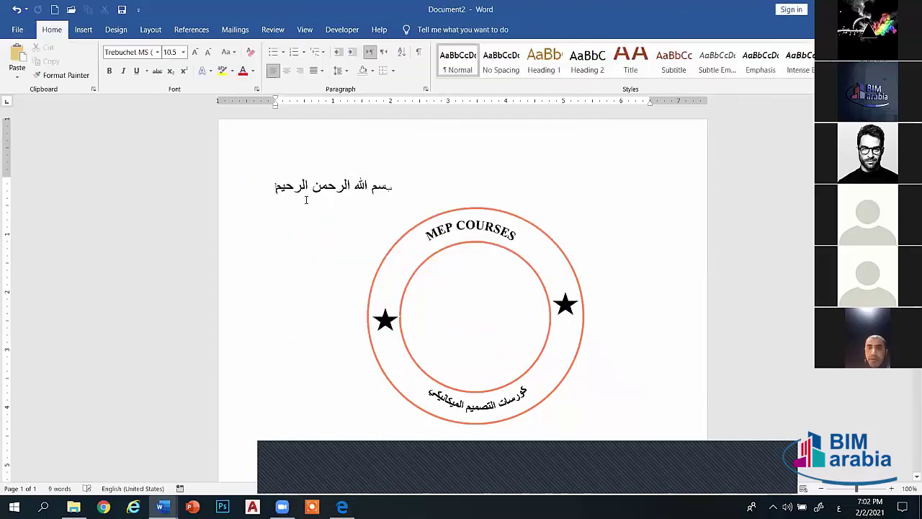
triple_click(310, 187)
left_click(310, 189)
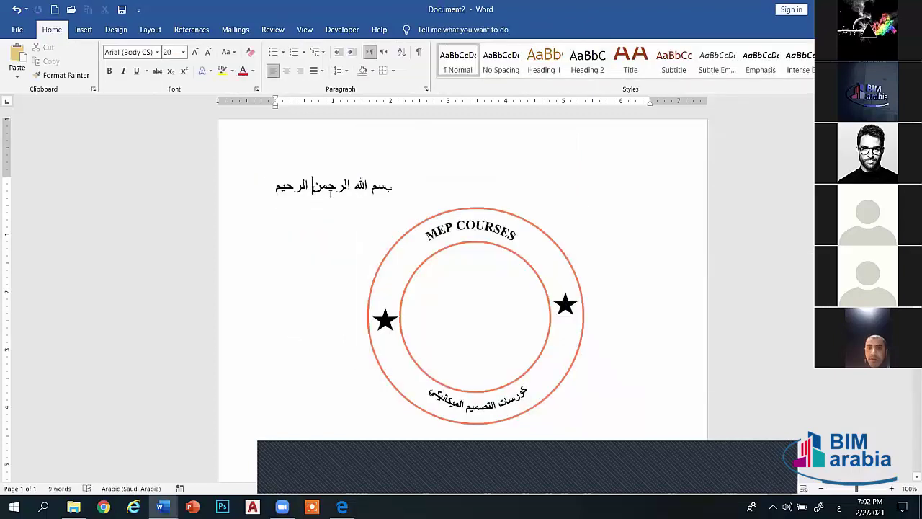
double_click(333, 193)
key("Delete")
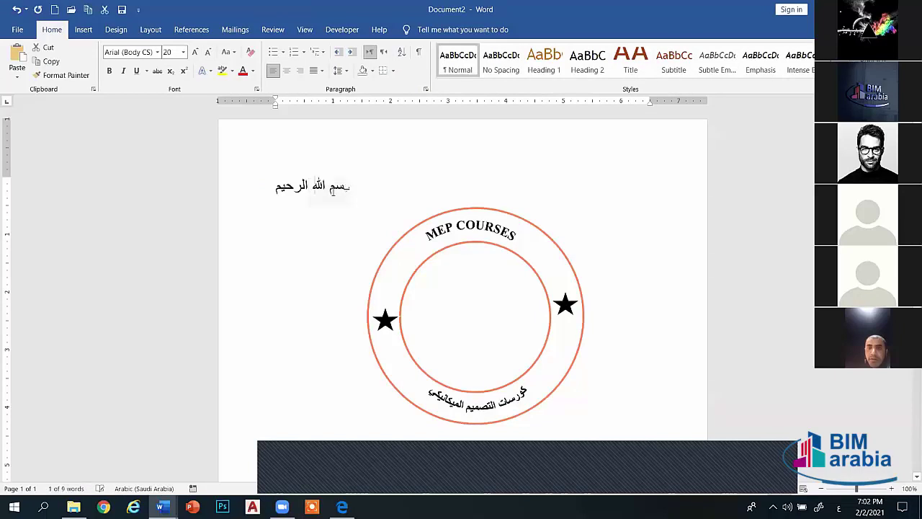
Delete the remaining heading words بسم and الرحيم, leaving the line empty.
triple_click(347, 188)
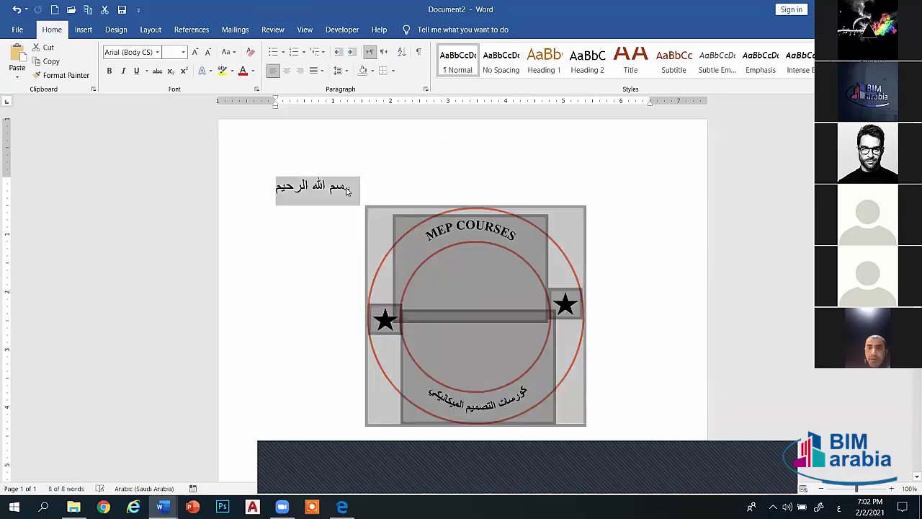
triple_click(347, 189)
left_click(346, 189)
double_click(347, 189)
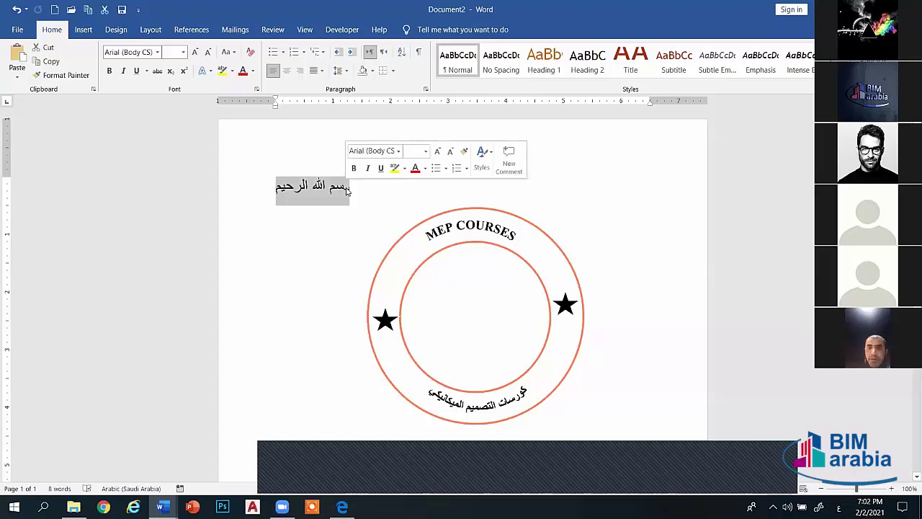
key("Delete")
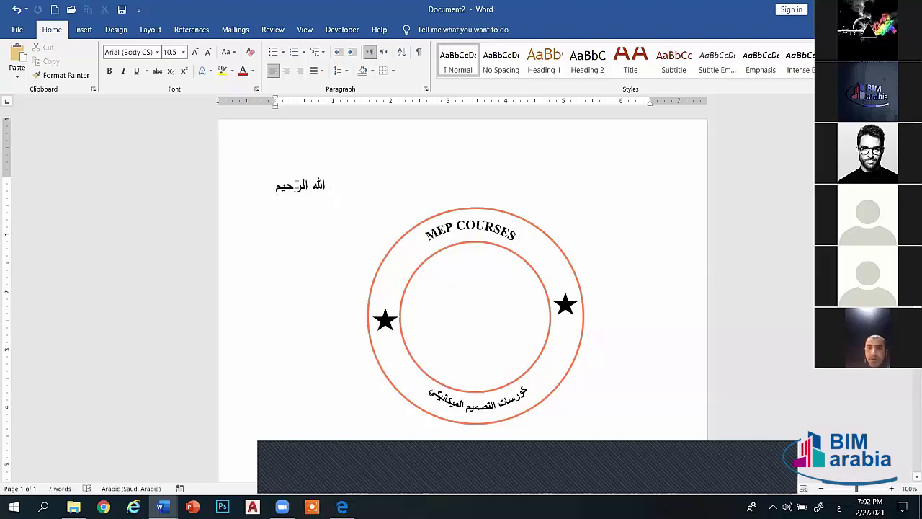
double_click(297, 186)
key("BackSpace")
key("BackSpace")
key("BackSpace")
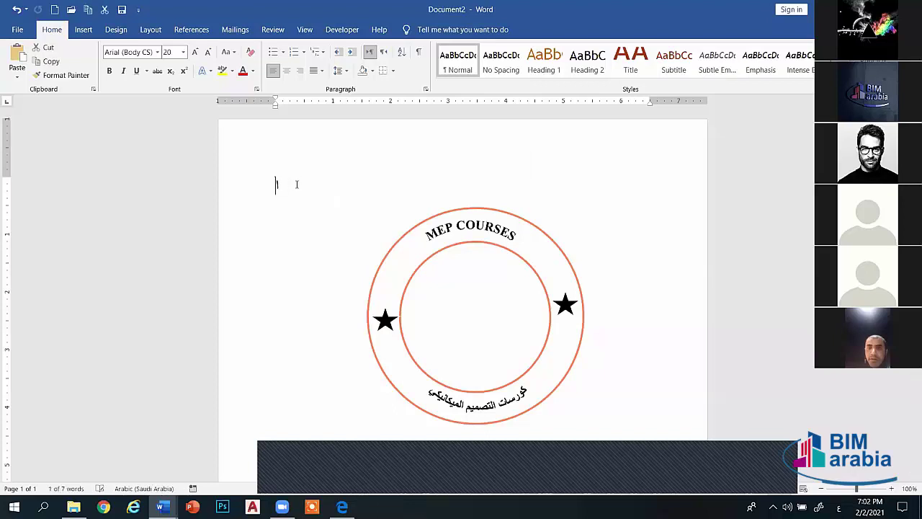
key("BackSpace")
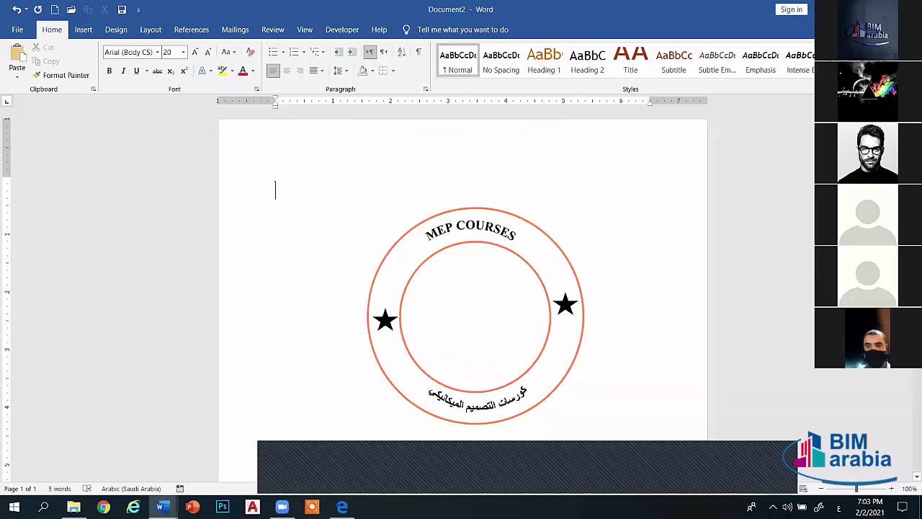
scroll(461, 288, "down", 2)
scroll(461, 289, "down", 4)
scroll(461, 288, "up", 5)
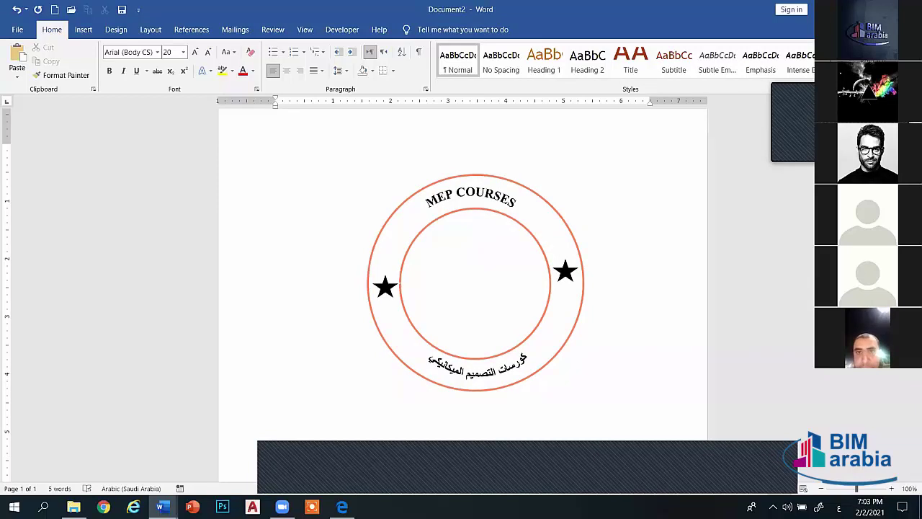
Return from the desktop to Document6, showing its four numbered Arabic design tasks at 48 pt.
key("super+d")
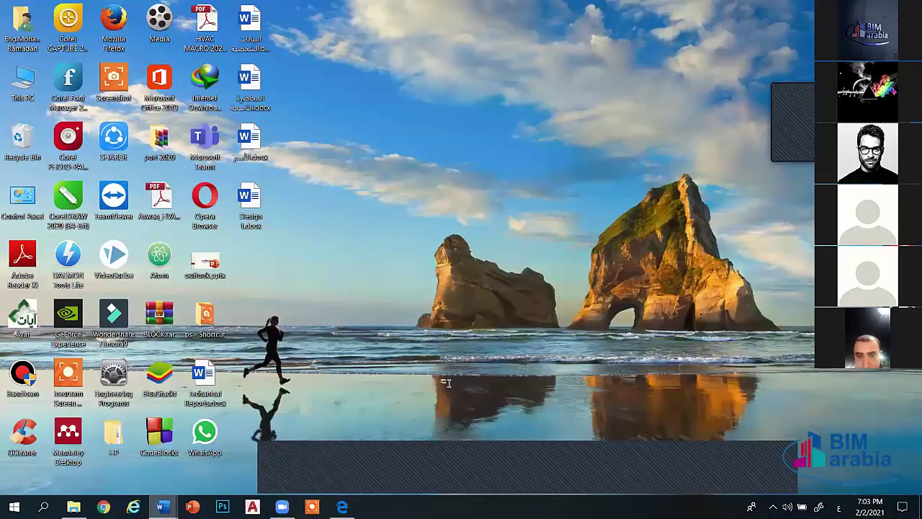
key("super+d")
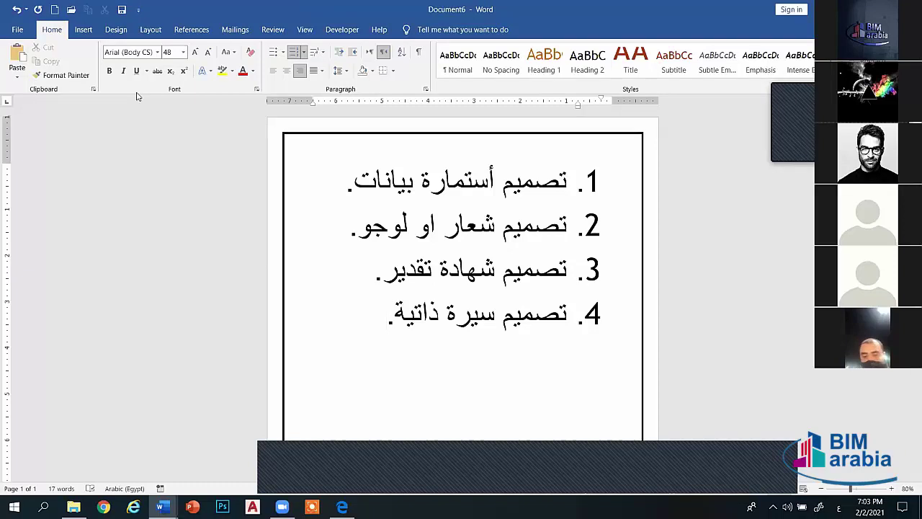
left_click(83, 30)
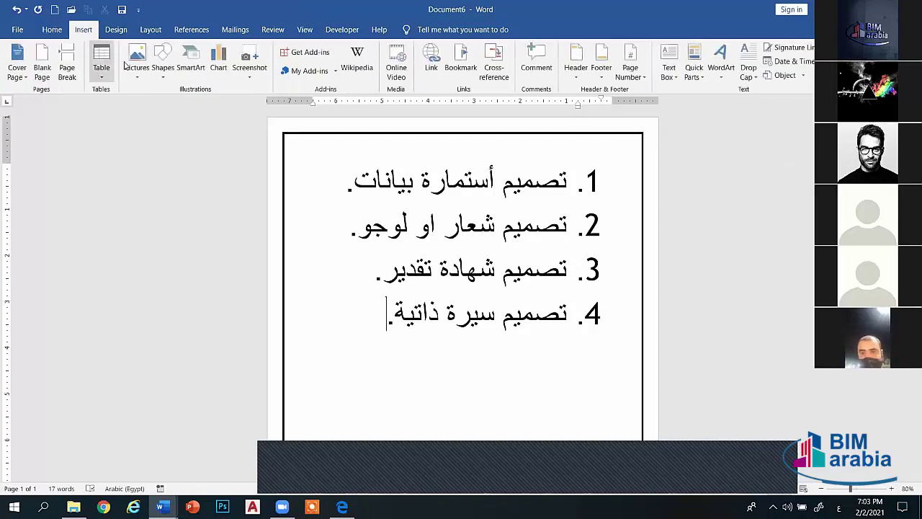